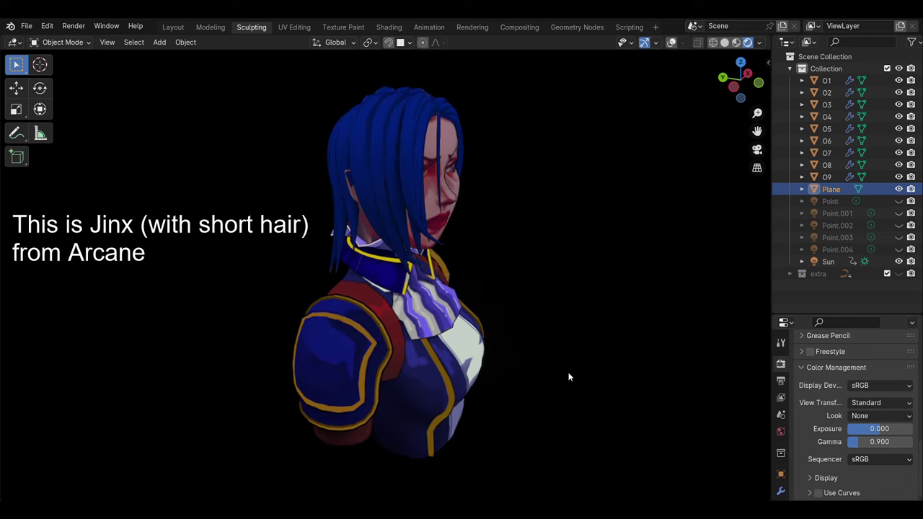
# Step: Add a timeline area below the viewport, scrub the animation frames, then close it
pyautogui.moveTo(209, 500); pyautogui.dragTo(209, 401)
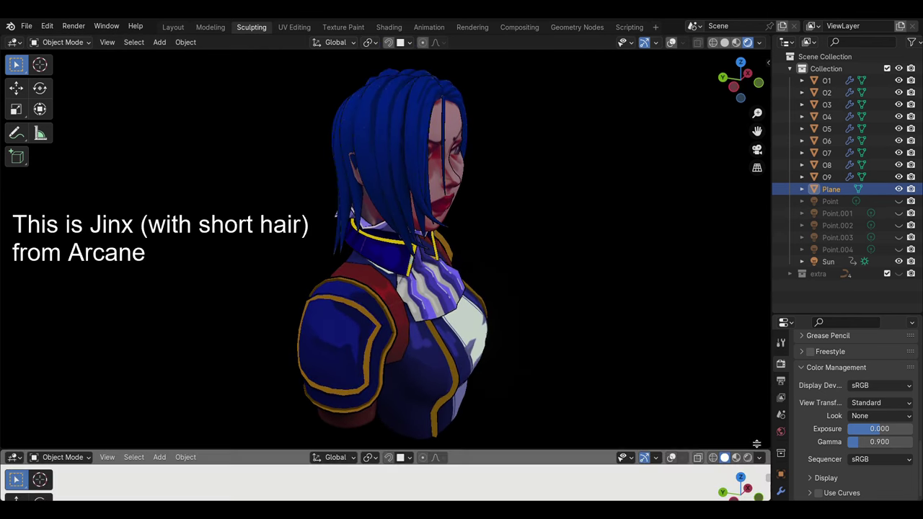
pyautogui.click(15, 402)
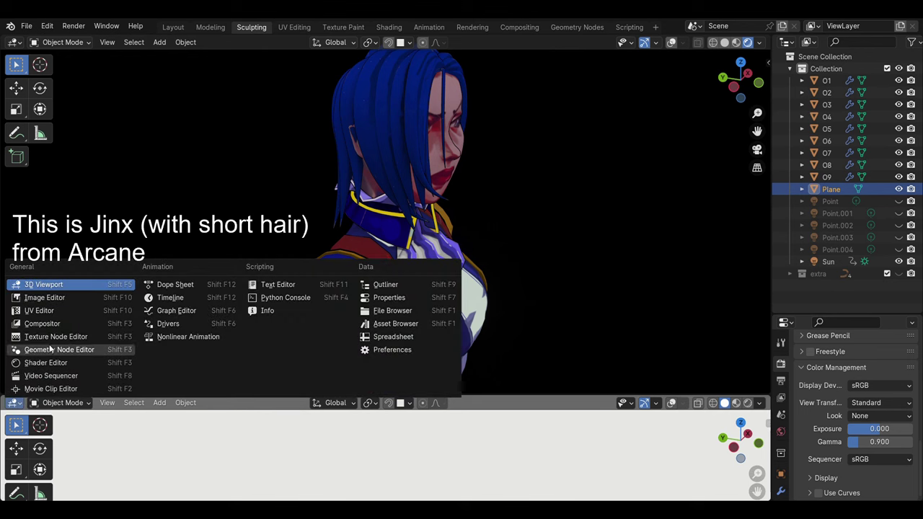
pyautogui.click(176, 297)
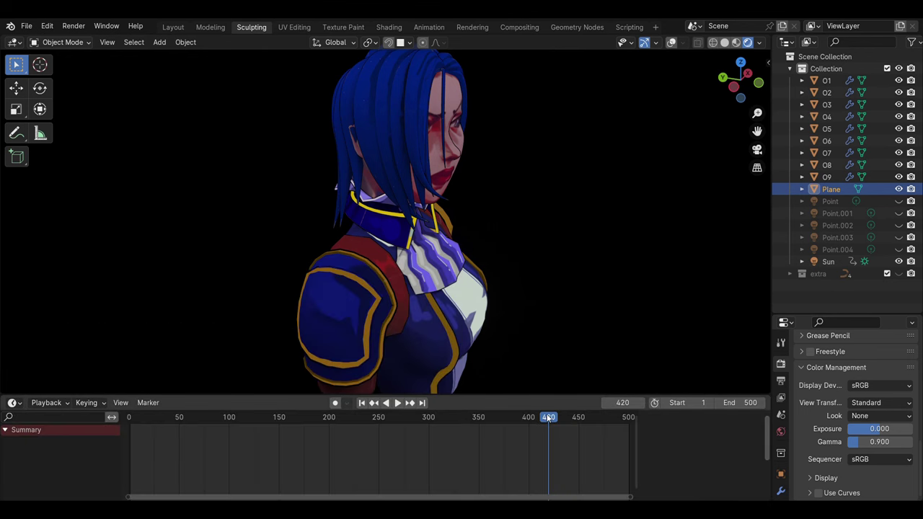
pyautogui.moveTo(549, 418)
pyautogui.mouseDown()
pyautogui.moveTo(230, 418)
pyautogui.moveTo(329, 421)
pyautogui.moveTo(293, 420)
pyautogui.mouseUp()
pyautogui.moveTo(324, 384)
pyautogui.mouseDown(button='middle')
pyautogui.moveTo(435, 252)
pyautogui.moveTo(434, 231)
pyautogui.moveTo(336, 360)
pyautogui.mouseUp(button='middle')
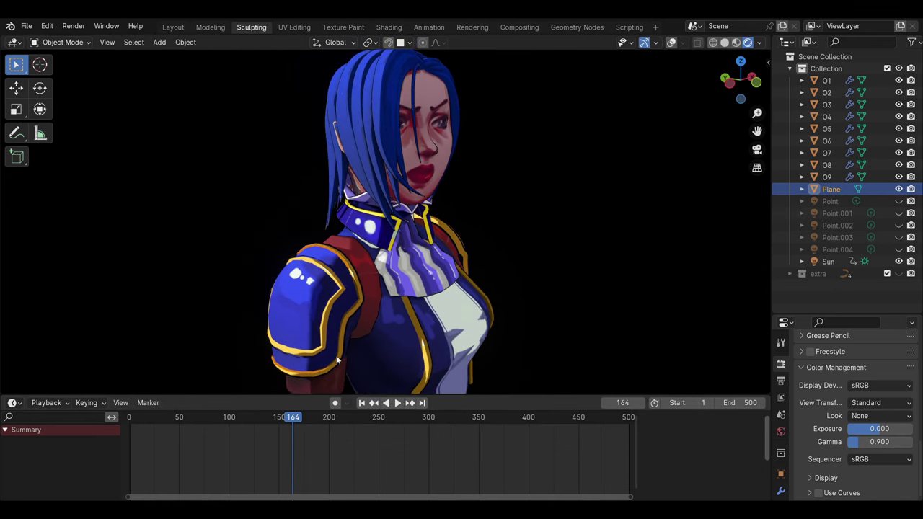
pyautogui.moveTo(280, 419); pyautogui.dragTo(445, 444)
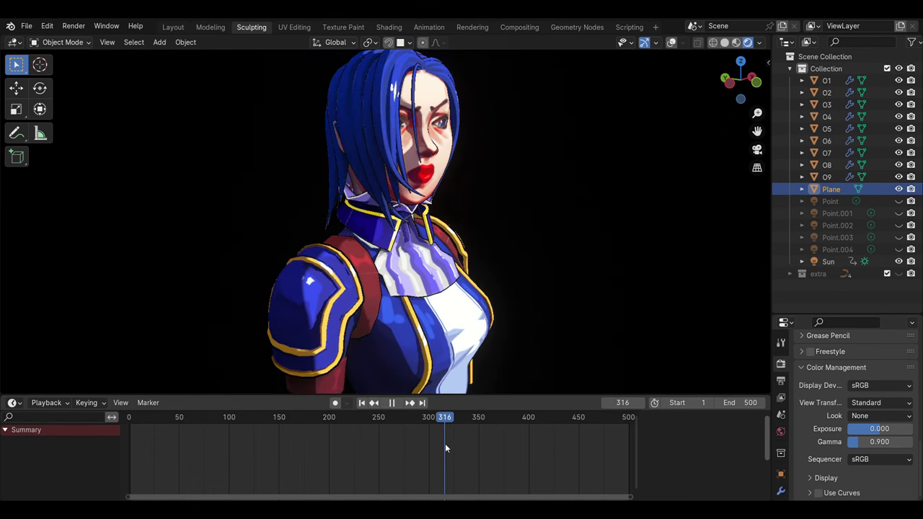
pyautogui.scroll(2, 405, 301)
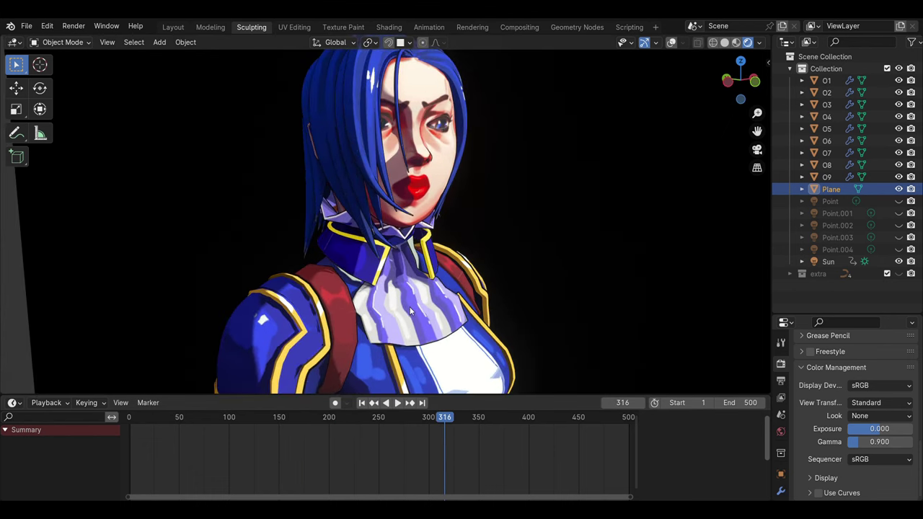
pyautogui.rightClick(531, 398)
pyautogui.click(531, 398)
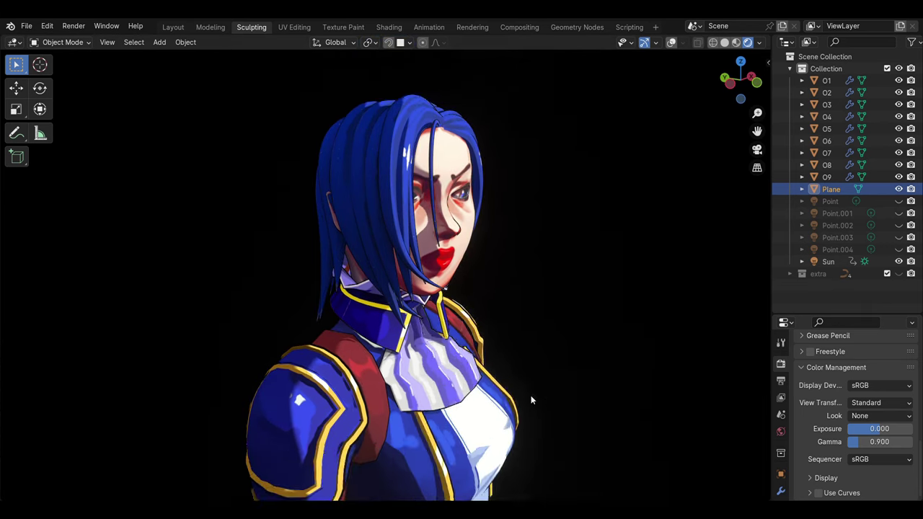
pyautogui.scroll(-2, 522, 389)
pyautogui.scroll(-2, 516, 379)
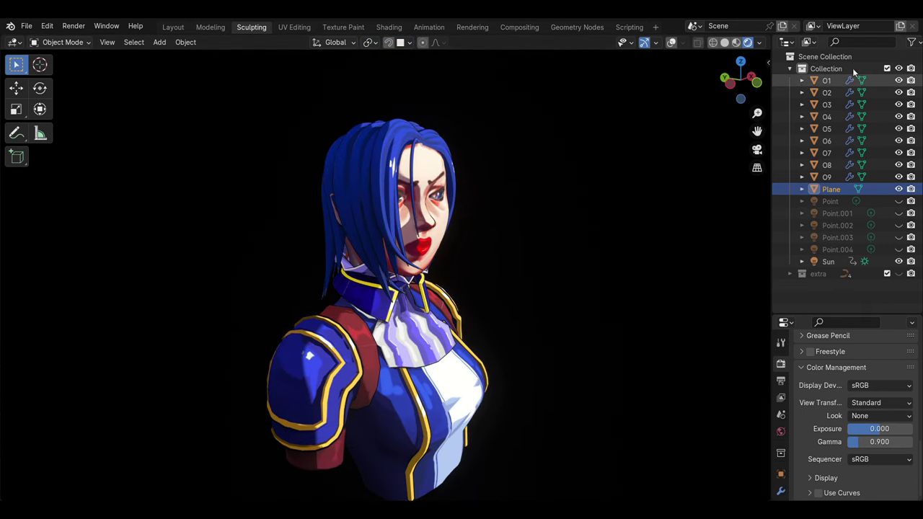
# Step: Enlarge the brush radius and reshape the skull with Grab strokes
pyautogui.moveTo(519, 439); pyautogui.dragTo(721, 447, button='middle')
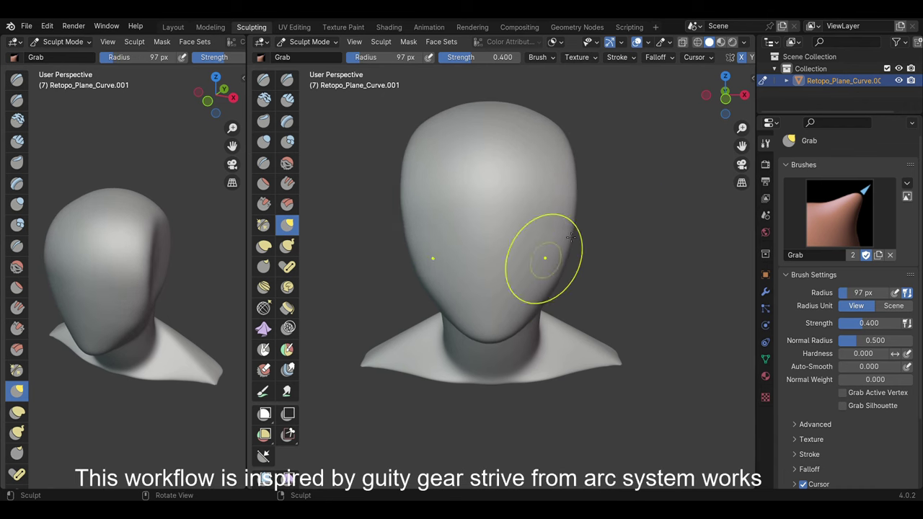
pyautogui.press('f')
pyautogui.click(628, 188)
pyautogui.moveTo(628, 187)
pyautogui.mouseDown(button='middle')
pyautogui.moveTo(546, 245)
pyautogui.moveTo(532, 320)
pyautogui.mouseUp(button='middle')
pyautogui.press('f')
pyautogui.click(567, 216)
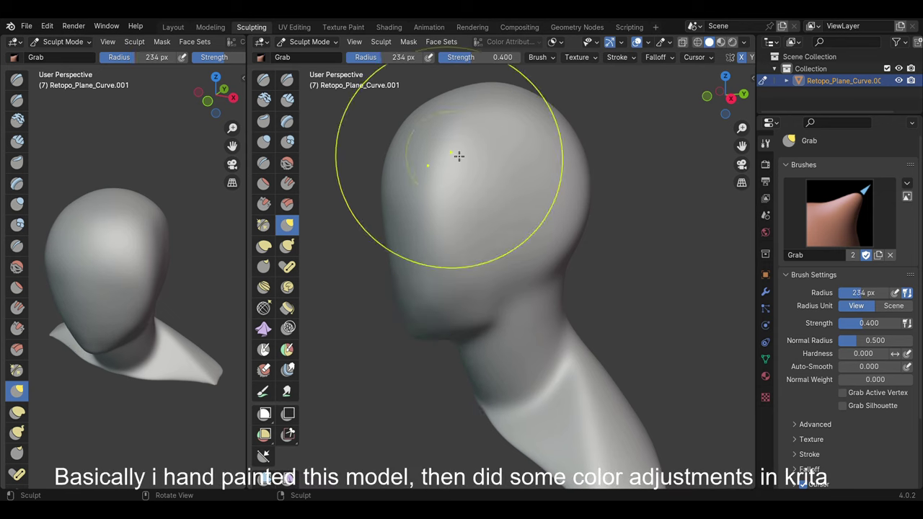
pyautogui.press('f')
pyautogui.click(471, 281)
pyautogui.moveTo(471, 281); pyautogui.dragTo(475, 285)
pyautogui.moveTo(476, 285); pyautogui.dragTo(540, 292, button='middle')
# Step: Carve the eye sockets and build the nose bridge with Clay Strips and Smooth
pyautogui.hotkey('shift', 's')
pyautogui.hotkey('ctrl', 'z')
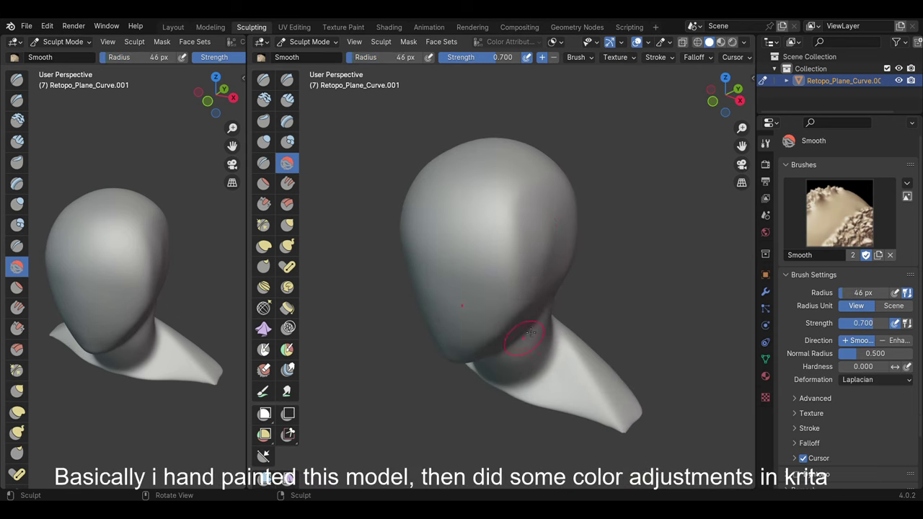
pyautogui.moveTo(540, 202); pyautogui.dragTo(505, 217, button='middle')
pyautogui.press('c')
pyautogui.moveTo(476, 230)
pyautogui.mouseDown()
pyautogui.moveTo(533, 231)
pyautogui.moveTo(501, 281)
pyautogui.mouseUp()
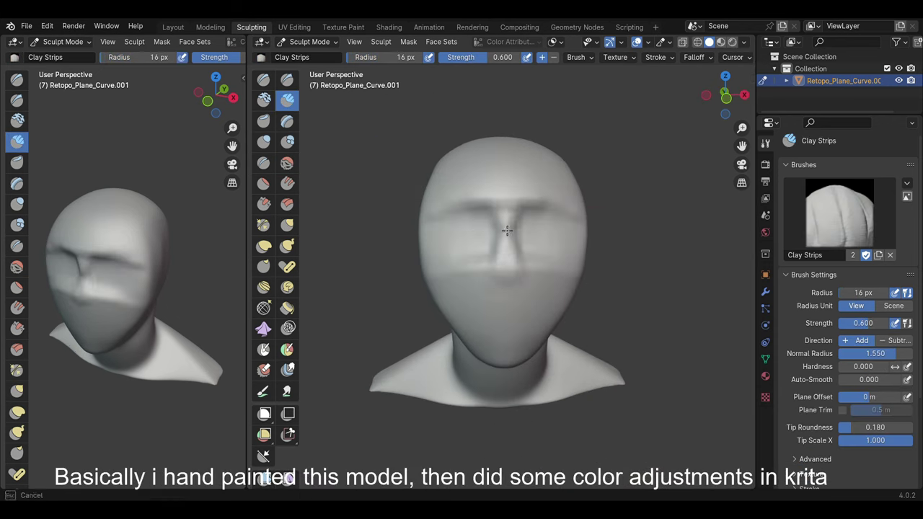
pyautogui.moveTo(501, 238); pyautogui.dragTo(505, 285)
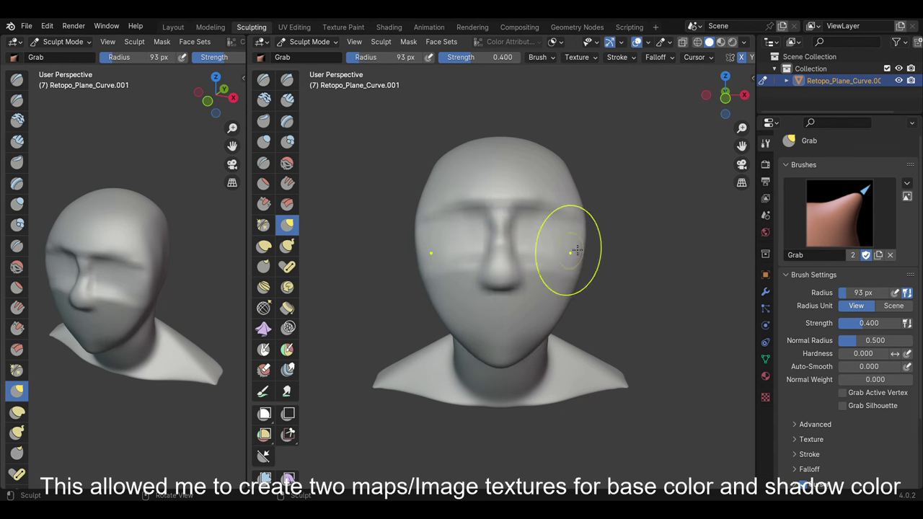
pyautogui.keyDown('shift'); pyautogui.moveTo(571, 271); pyautogui.dragTo(525, 233); pyautogui.keyUp('shift')
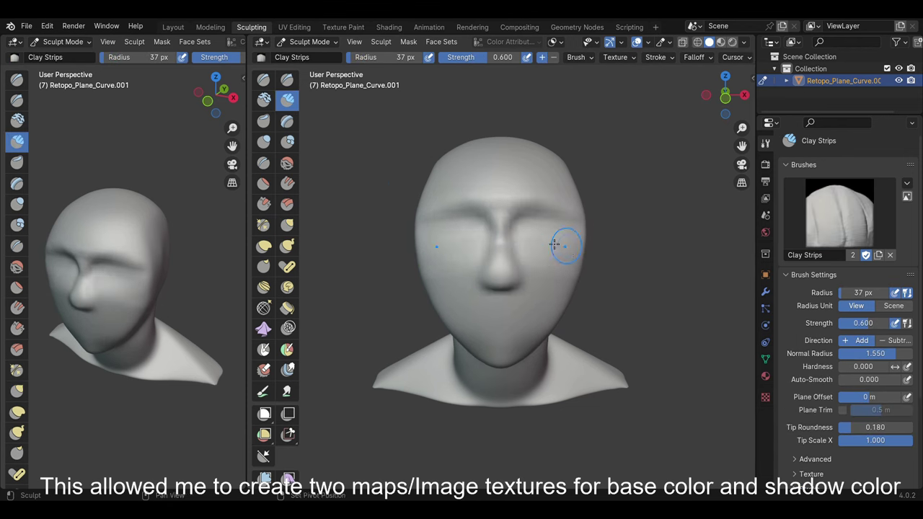
pyautogui.moveTo(556, 240)
pyautogui.mouseDown(button='middle')
pyautogui.moveTo(519, 261)
pyautogui.moveTo(501, 239)
pyautogui.moveTo(478, 264)
pyautogui.mouseUp(button='middle')
# Step: Deepen the eye sockets with Clay Strips strokes from a front view
pyautogui.hotkey('shift', 't')
pyautogui.press('g')
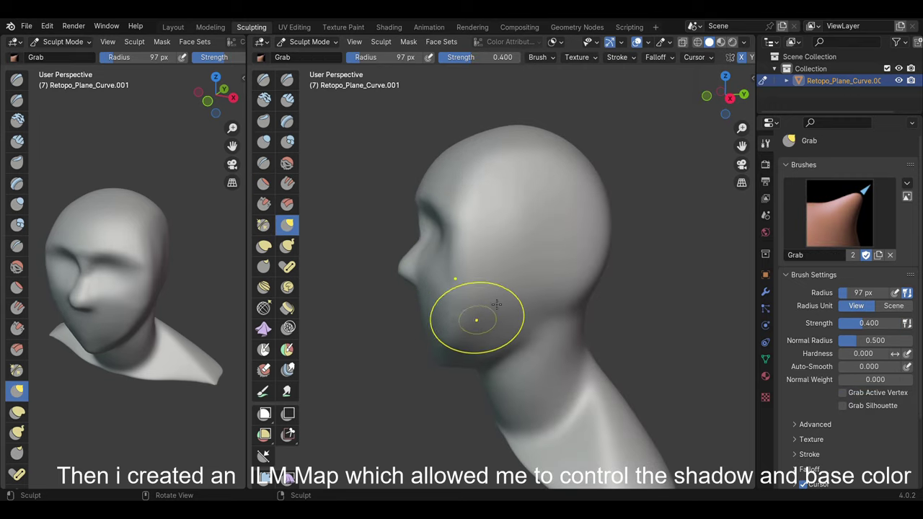
pyautogui.press('f')
pyautogui.moveTo(497, 303); pyautogui.dragTo(527, 187, button='middle')
pyautogui.scroll(2, 527, 187)
pyautogui.scroll(-3, 527, 186)
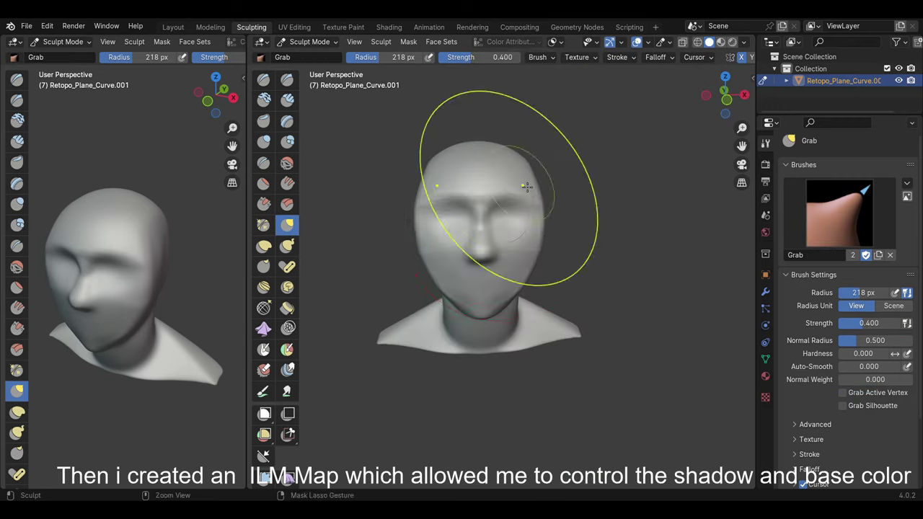
pyautogui.hotkey('shift', 's')
pyautogui.press('c')
pyautogui.scroll(2, 535, 249)
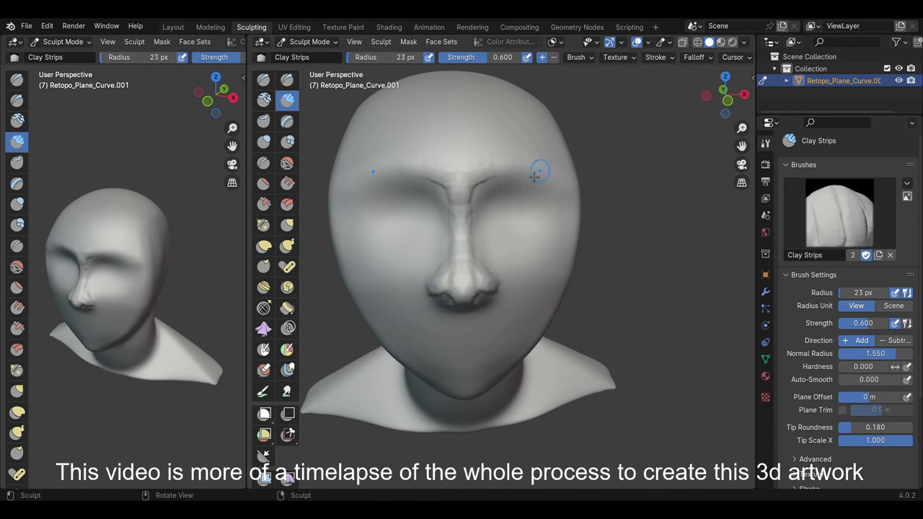
pyautogui.moveTo(485, 202); pyautogui.dragTo(531, 222)
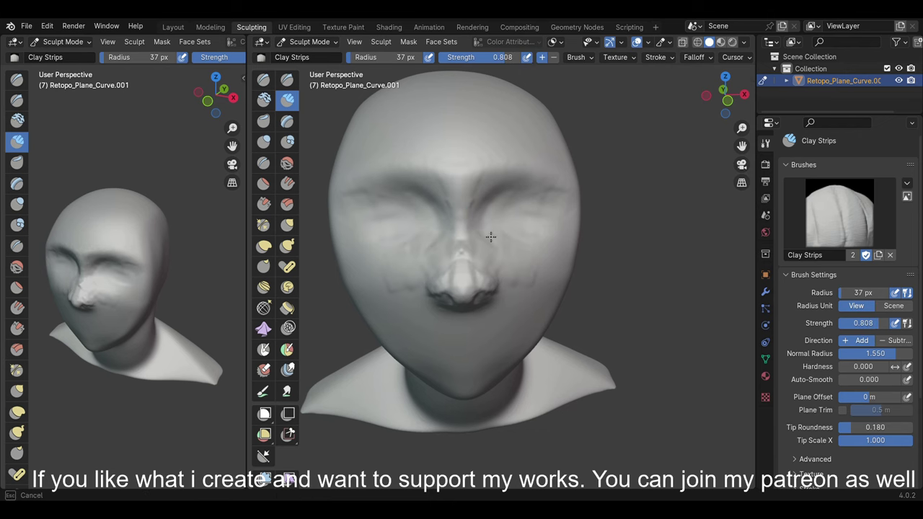
# Step: Reshape and smooth the nose and brow, checking the nose from below
pyautogui.keyDown('shift'); pyautogui.moveTo(461, 245); pyautogui.dragTo(465, 202); pyautogui.keyUp('shift')
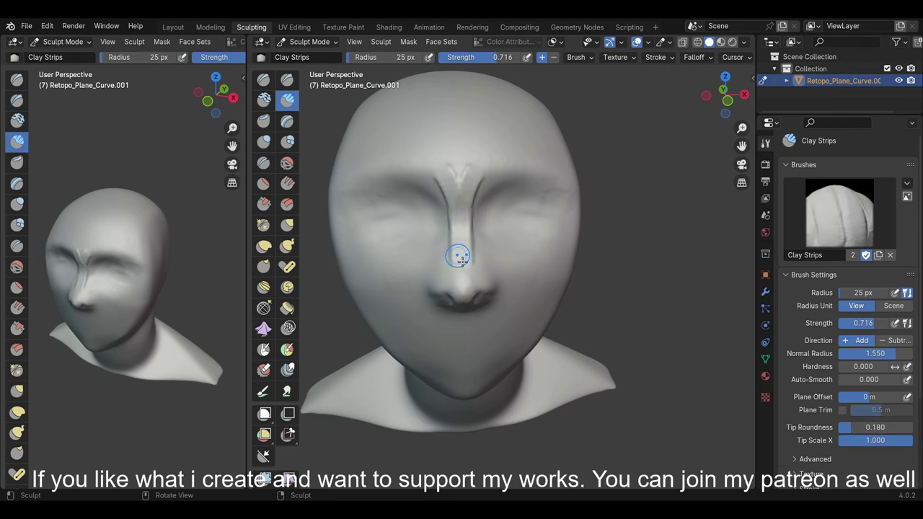
pyautogui.moveTo(433, 198)
pyautogui.mouseDown(button='middle')
pyautogui.moveTo(426, 281)
pyautogui.moveTo(439, 185)
pyautogui.mouseUp(button='middle')
pyautogui.hotkey('shift', 't')
pyautogui.press('c')
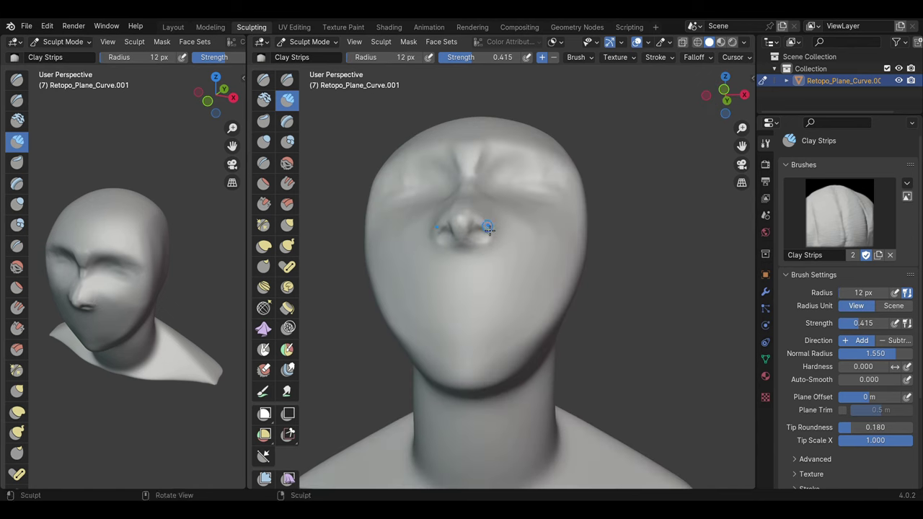
pyautogui.moveTo(488, 228)
pyautogui.mouseDown(button='middle')
pyautogui.moveTo(437, 260)
pyautogui.moveTo(539, 259)
pyautogui.moveTo(500, 233)
pyautogui.moveTo(531, 247)
pyautogui.mouseUp(button='middle')
pyautogui.hotkey('shift', 't')
pyautogui.press('g')
# Step: Carve a sharp groove along the right brow with Draw Sharp after checking the nose
pyautogui.hotkey('shift', 't')
pyautogui.moveTo(472, 221)
pyautogui.mouseDown(button='middle')
pyautogui.moveTo(405, 312)
pyautogui.moveTo(491, 243)
pyautogui.moveTo(516, 302)
pyautogui.mouseUp(button='middle')
pyautogui.press('g')
pyautogui.moveTo(493, 177)
pyautogui.mouseDown(button='middle')
pyautogui.moveTo(553, 264)
pyautogui.moveTo(545, 243)
pyautogui.moveTo(377, 305)
pyautogui.moveTo(550, 285)
pyautogui.moveTo(531, 221)
pyautogui.moveTo(549, 189)
pyautogui.moveTo(540, 181)
pyautogui.moveTo(509, 264)
pyautogui.moveTo(433, 267)
pyautogui.moveTo(423, 289)
pyautogui.moveTo(505, 214)
pyautogui.mouseUp(button='middle')
pyautogui.hotkey('shift', 'x')
pyautogui.press('g')
pyautogui.hotkey('shift', 't')
pyautogui.press('g')
pyautogui.hotkey('shift', 'x')
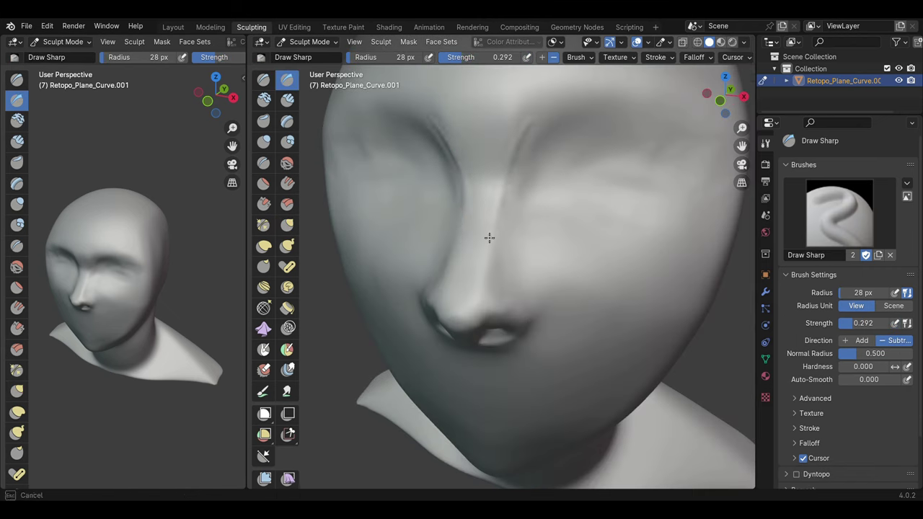
pyautogui.moveTo(529, 193); pyautogui.dragTo(613, 112)
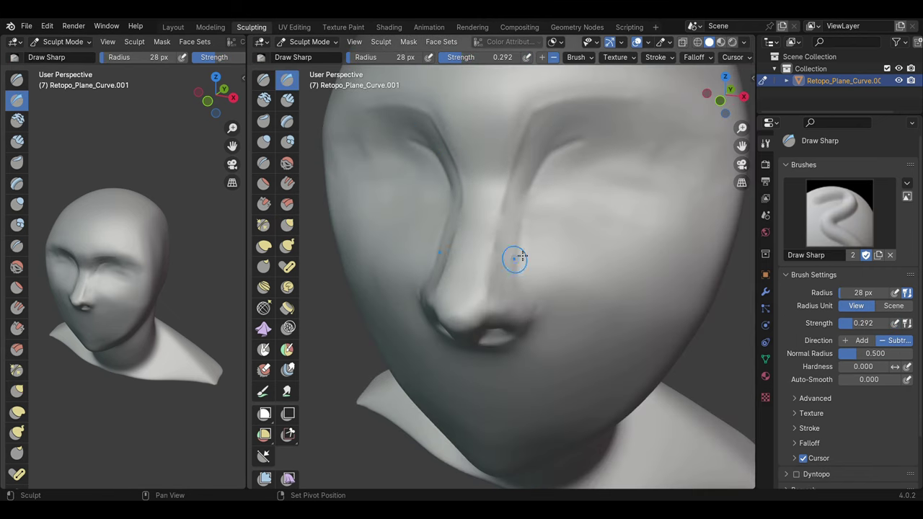
# Step: Shrink the Grab brush radius and reshape the ear region of the head
pyautogui.hotkey('shift', 't')
pyautogui.scroll(-4, 564, 175)
pyautogui.hotkey('shift', 'x')
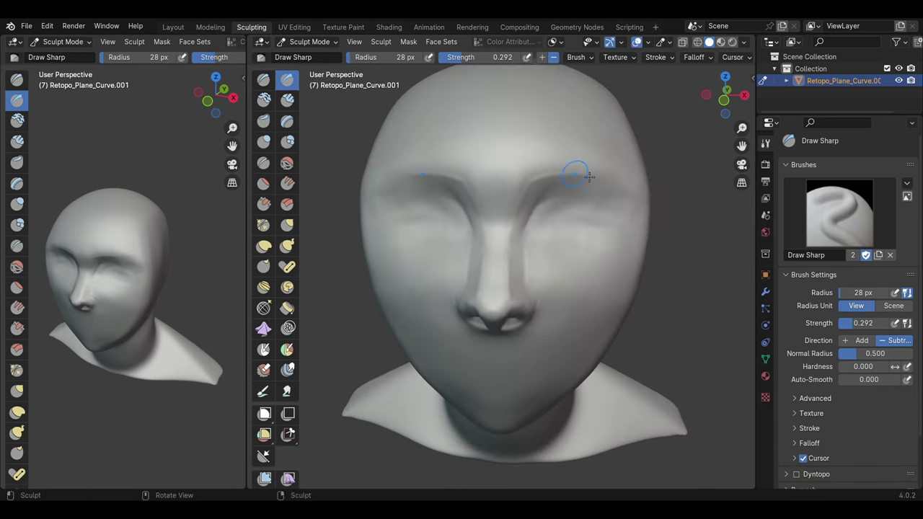
pyautogui.scroll(-1, 567, 242)
pyautogui.press('g')
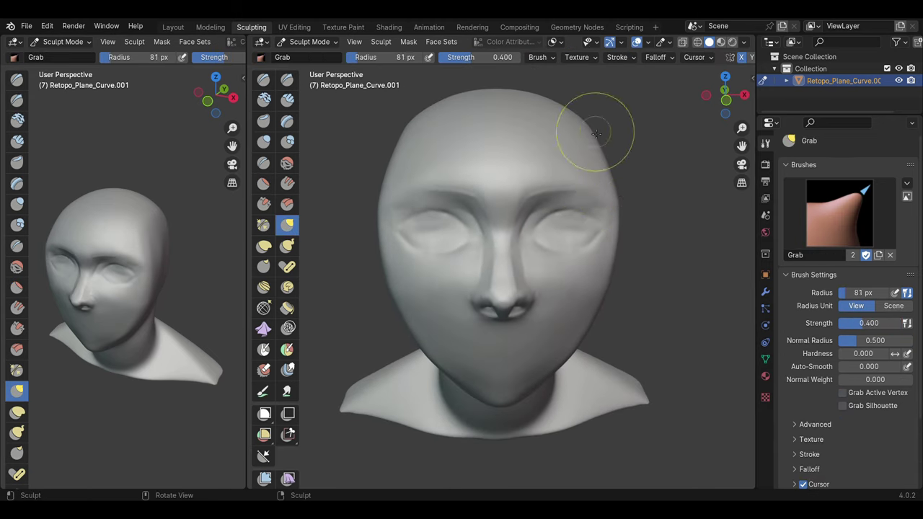
pyautogui.moveTo(617, 243)
pyautogui.mouseDown()
pyautogui.moveTo(617, 271)
pyautogui.moveTo(570, 260)
pyautogui.mouseUp()
pyautogui.moveTo(514, 289)
pyautogui.mouseDown(button='middle')
pyautogui.moveTo(588, 249)
pyautogui.moveTo(569, 262)
pyautogui.moveTo(505, 231)
pyautogui.mouseUp(button='middle')
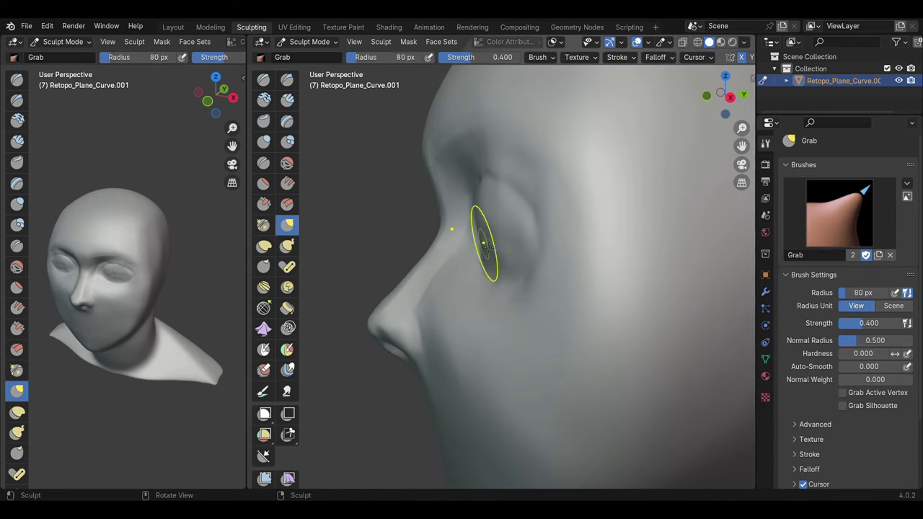
pyautogui.press('f')
pyautogui.click(531, 210)
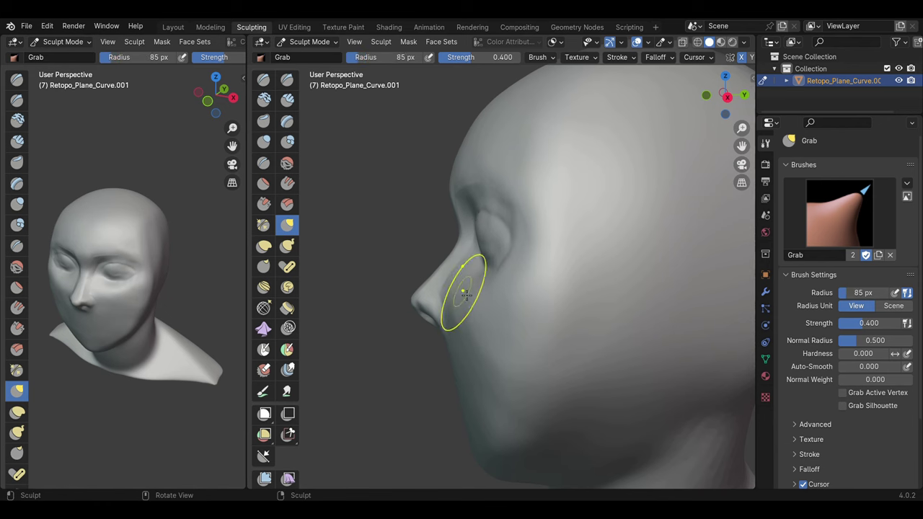
pyautogui.moveTo(466, 291); pyautogui.dragTo(470, 268)
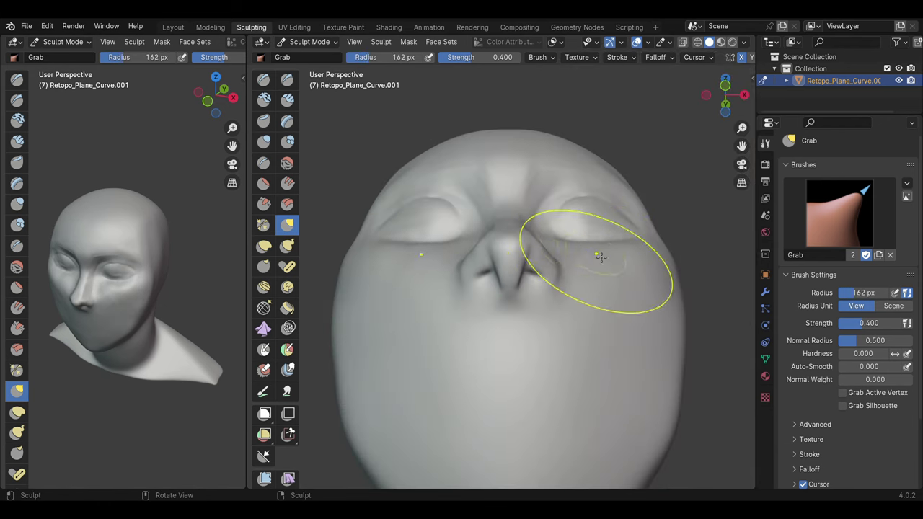
# Step: Enlarge the brush for broad shaping and check the head's side profile
pyautogui.moveTo(600, 256)
pyautogui.mouseDown(button='middle')
pyautogui.moveTo(591, 231)
pyautogui.moveTo(556, 220)
pyautogui.moveTo(583, 212)
pyautogui.moveTo(529, 209)
pyautogui.moveTo(558, 232)
pyautogui.moveTo(515, 329)
pyautogui.moveTo(578, 222)
pyautogui.moveTo(548, 180)
pyautogui.moveTo(515, 94)
pyautogui.moveTo(614, 151)
pyautogui.moveTo(583, 212)
pyautogui.mouseUp(button='middle')
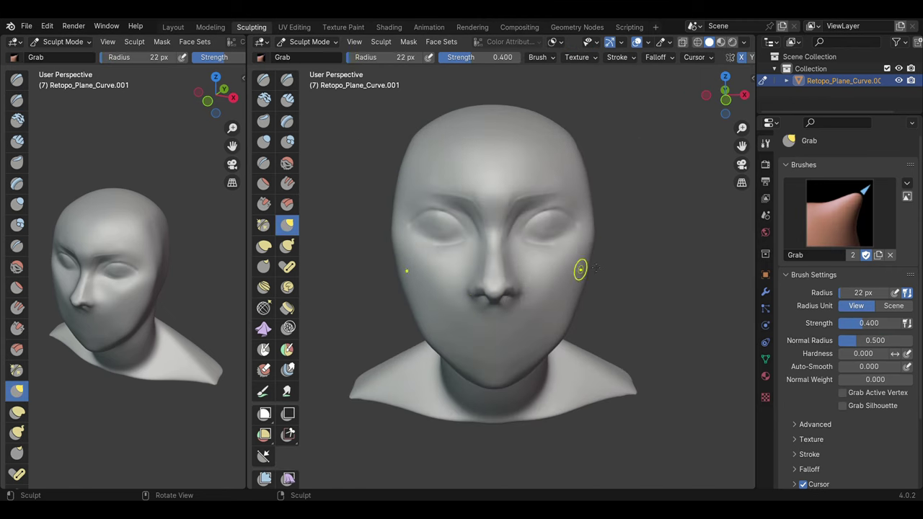
pyautogui.press('f')
pyautogui.click(517, 209)
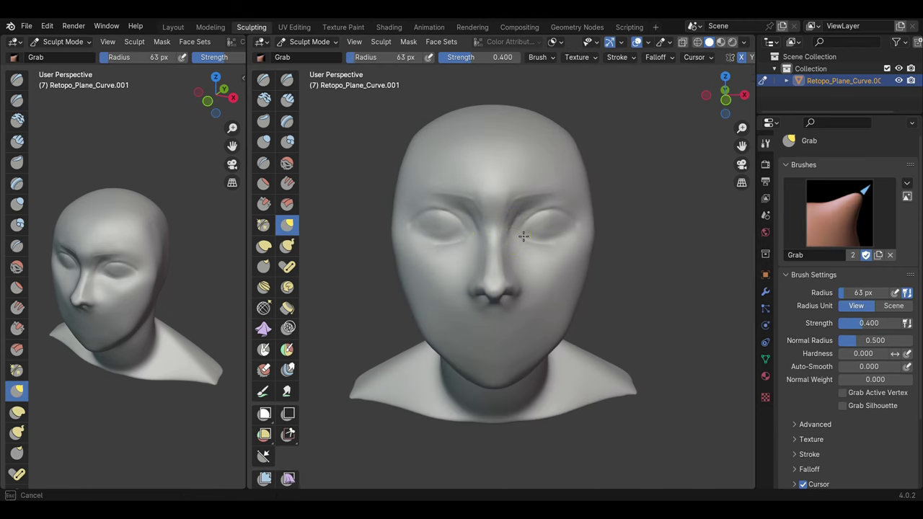
pyautogui.moveTo(523, 235); pyautogui.dragTo(567, 253, button='middle')
pyautogui.moveTo(566, 298); pyautogui.dragTo(558, 317, button='middle')
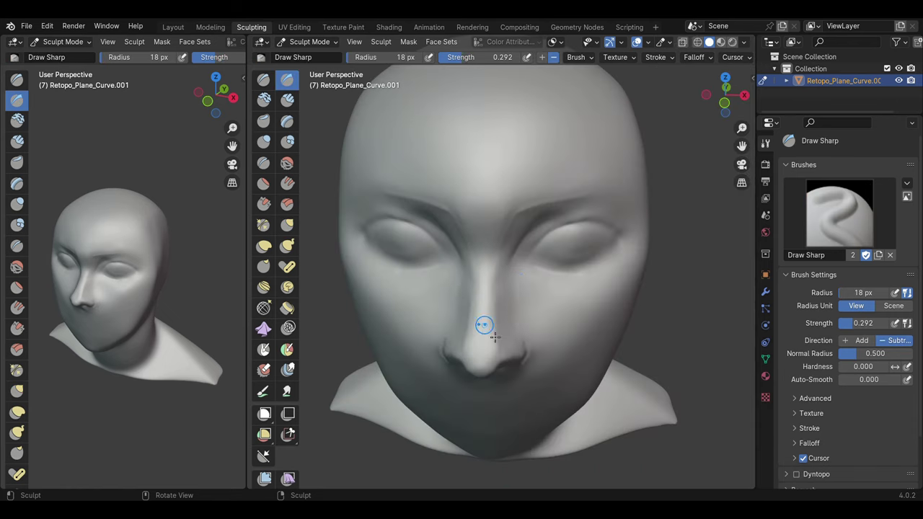
pyautogui.press('c')
pyautogui.moveTo(568, 274); pyautogui.dragTo(602, 297, button='middle')
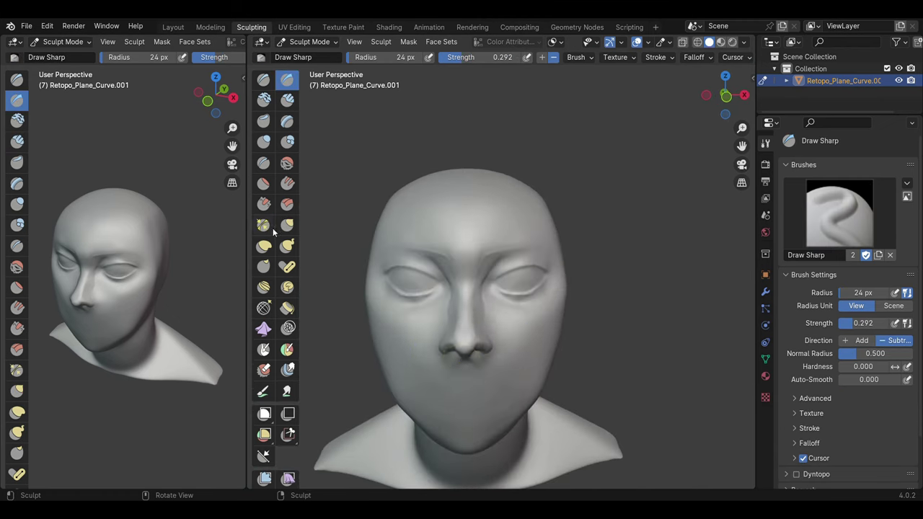
# Step: Build full lips with Clay Strips and Grab, checking the side view before smoothing
pyautogui.press('g')
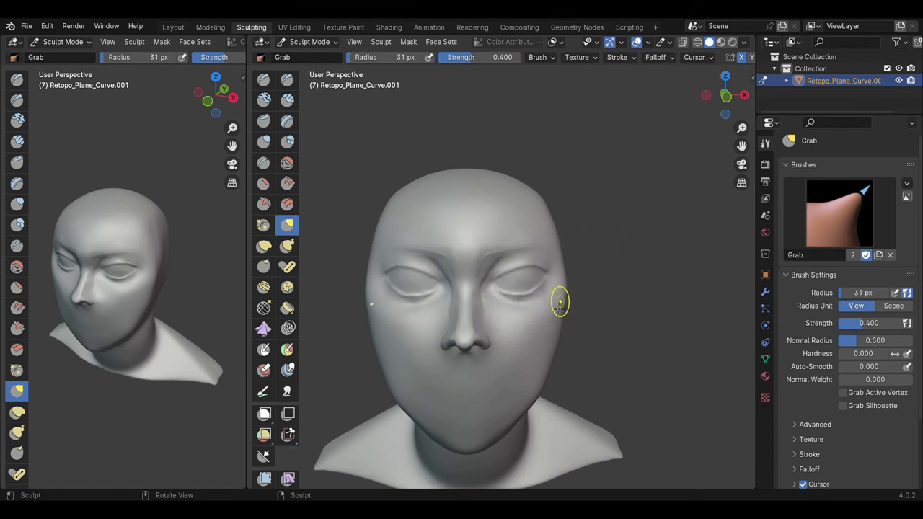
pyautogui.press('c')
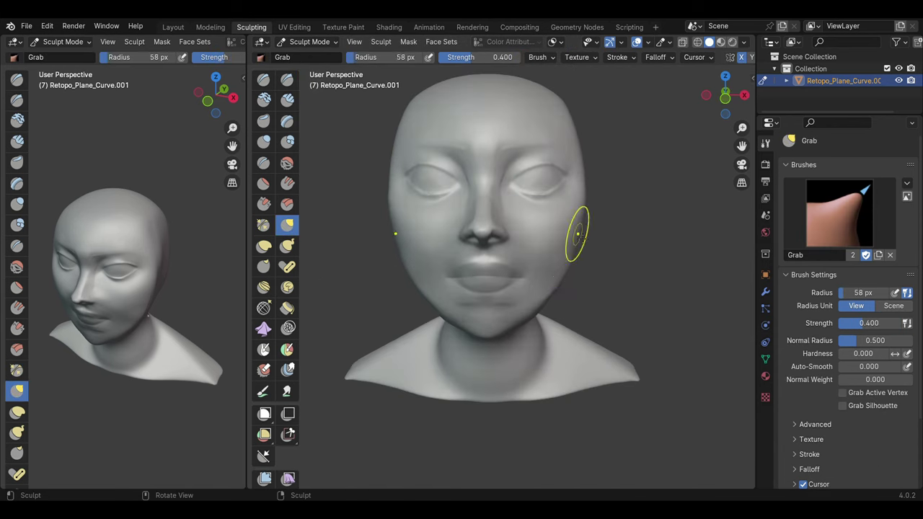
pyautogui.press('c')
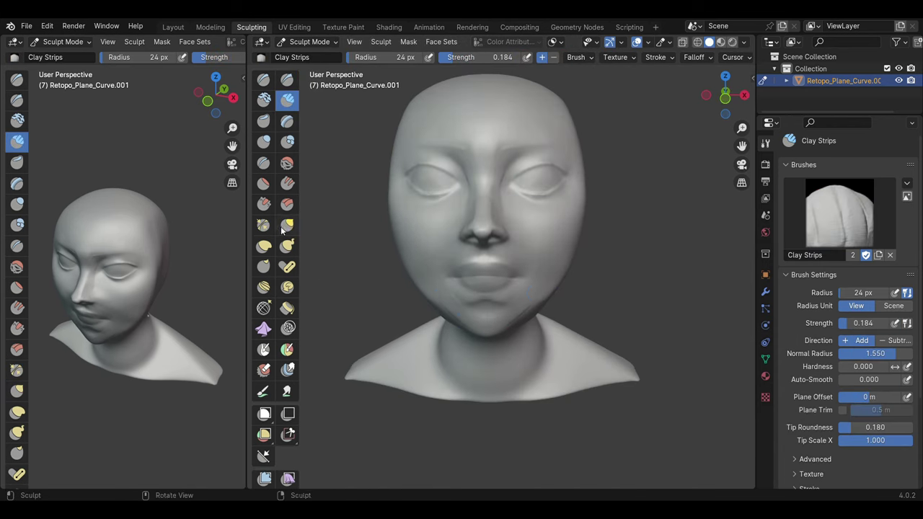
pyautogui.click(287, 224)
pyautogui.scroll(3, 505, 268)
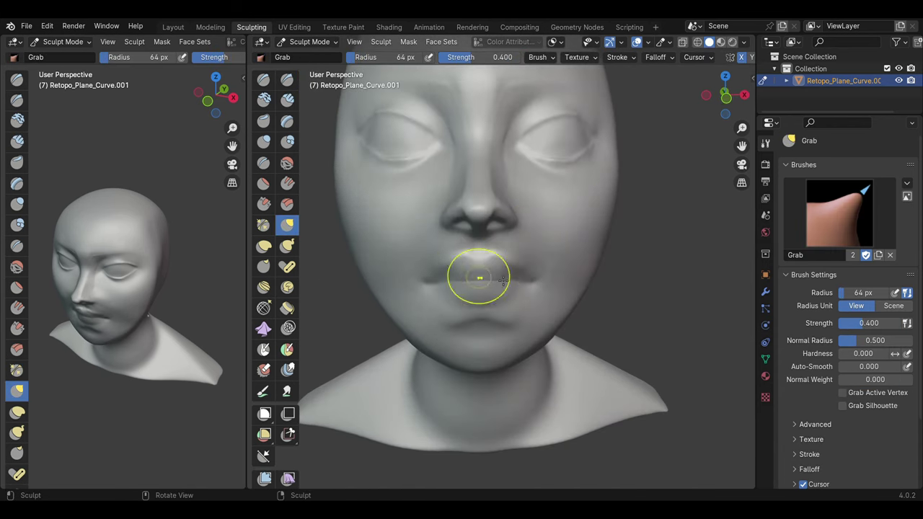
pyautogui.moveTo(503, 281); pyautogui.dragTo(444, 261, button='middle')
pyautogui.moveTo(481, 333)
pyautogui.mouseDown(button='middle')
pyautogui.moveTo(504, 289)
pyautogui.moveTo(417, 310)
pyautogui.mouseUp(button='middle')
pyautogui.hotkey('shift', 's')
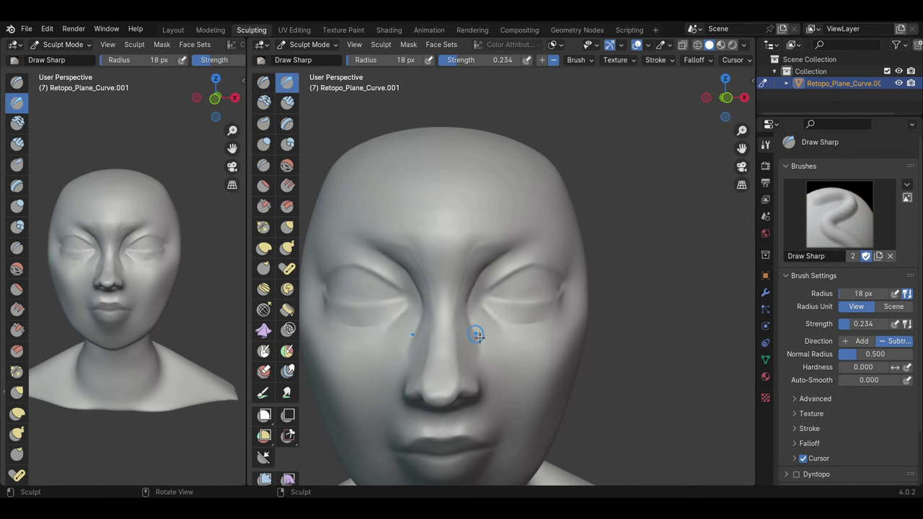
# Step: Switch to the Grab brush to adjust the mouth shape
pyautogui.scroll(-3, 475, 335)
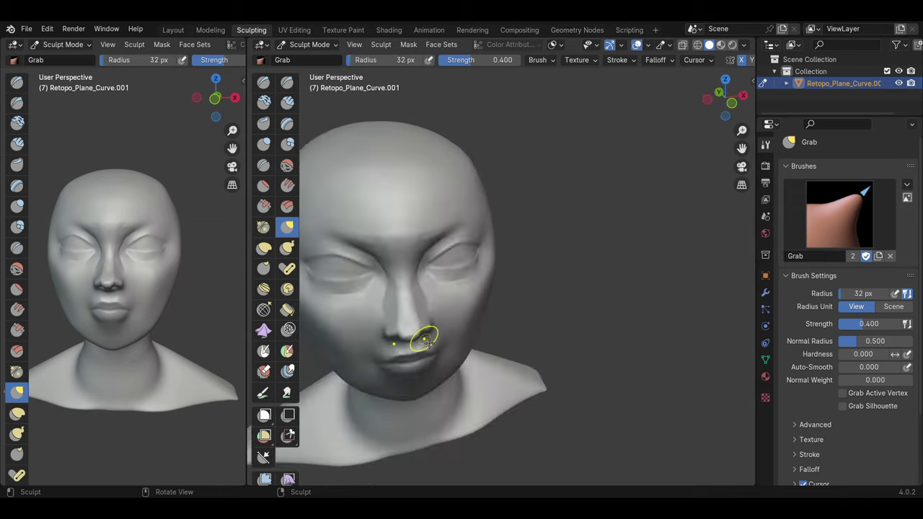
pyautogui.press('g')
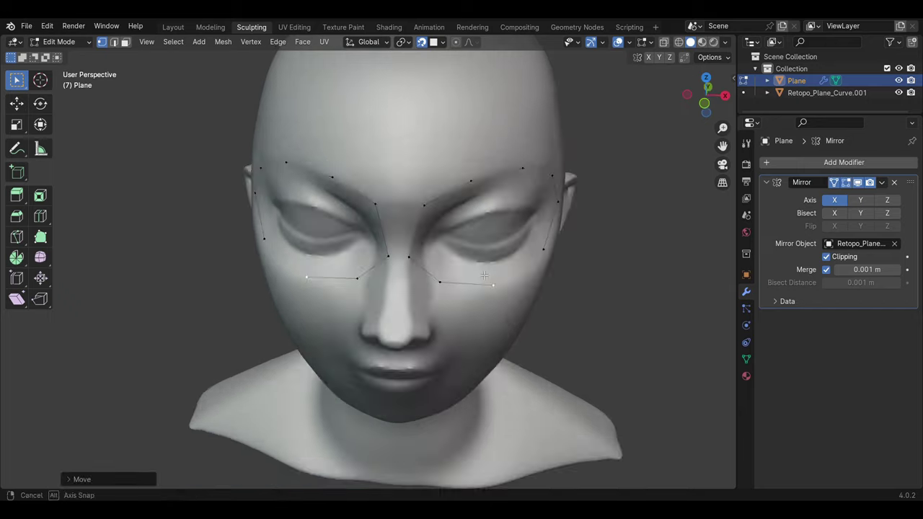
# Step: Duplicate edges, dissolve unwanted edges on the left side and move vertices into place
pyautogui.hotkey('shift', 'd')
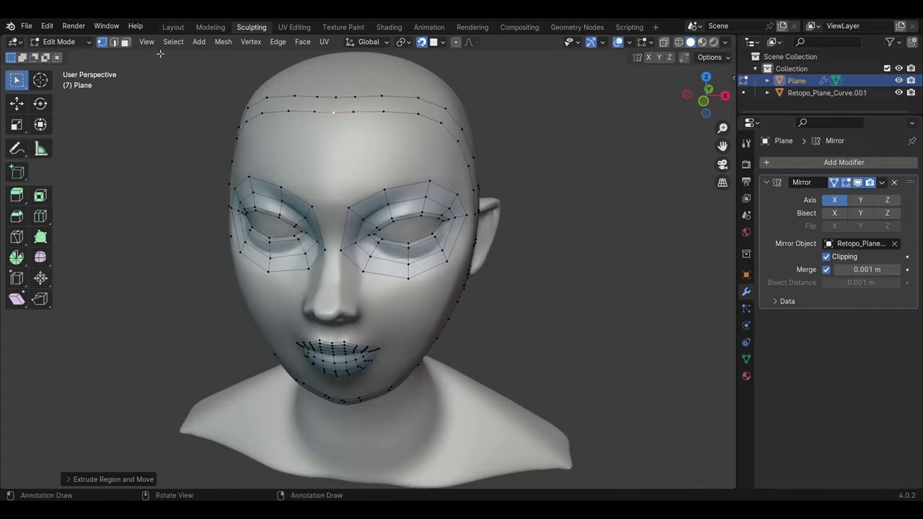
pyautogui.press('2')
pyautogui.moveTo(350, 106); pyautogui.dragTo(335, 262, button='middle')
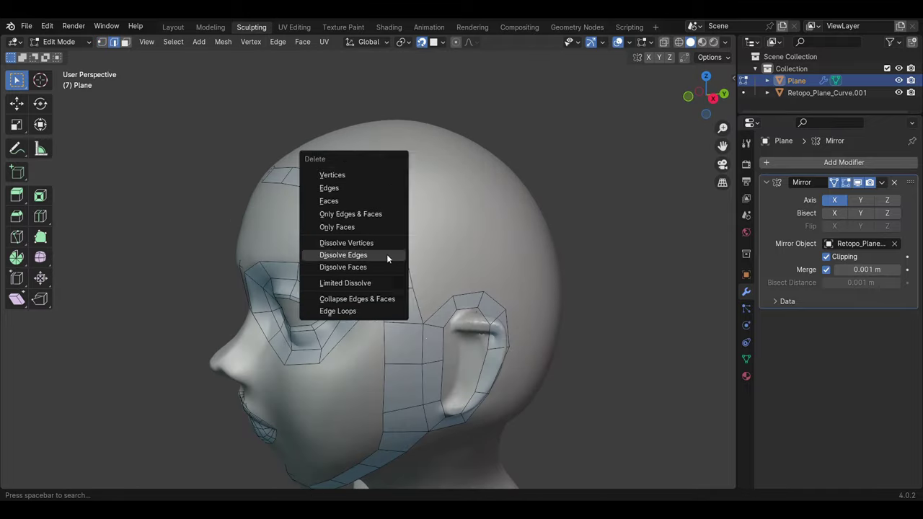
pyautogui.click(386, 256)
pyautogui.moveTo(387, 257)
pyautogui.mouseDown(button='middle')
pyautogui.moveTo(446, 244)
pyautogui.moveTo(382, 209)
pyautogui.mouseUp(button='middle')
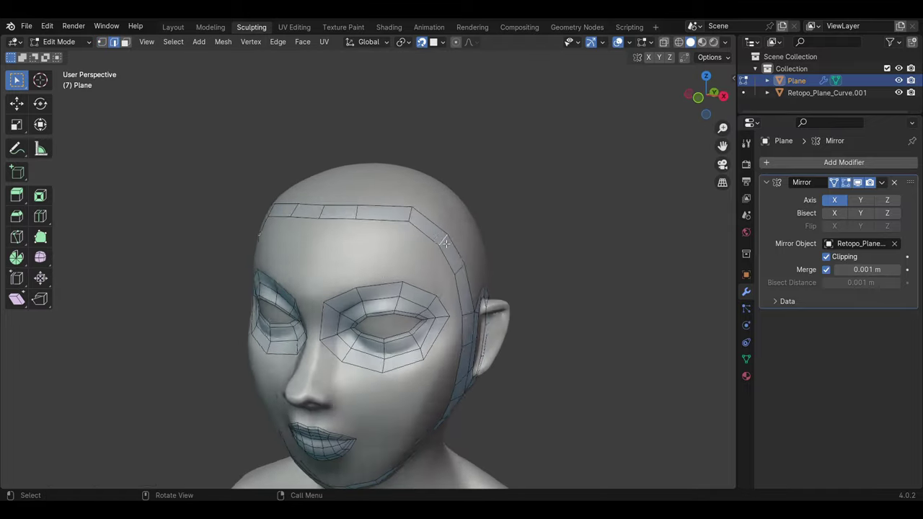
pyautogui.press('g')
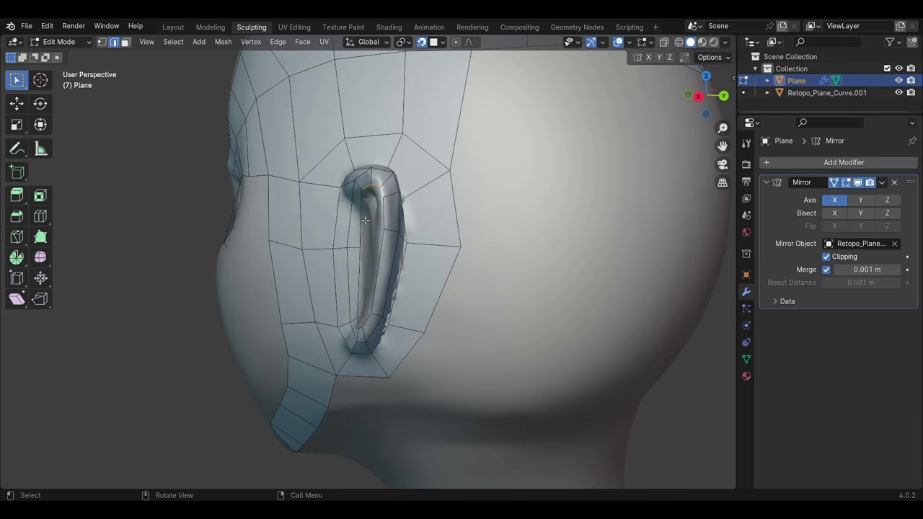
# Step: Reposition vertices around the face and delete the stray mesh elements
pyautogui.scroll(-5, 365, 220)
pyautogui.press('g')
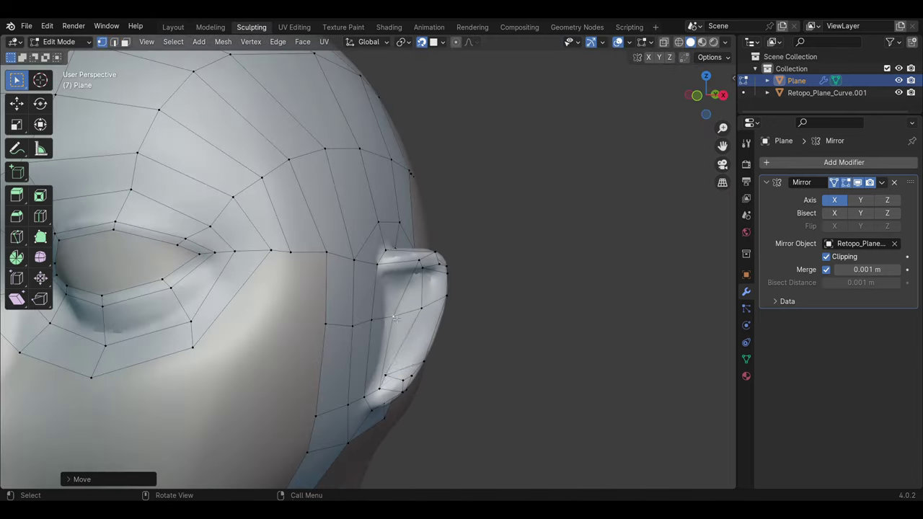
pyautogui.moveTo(337, 339); pyautogui.dragTo(410, 351, button='middle')
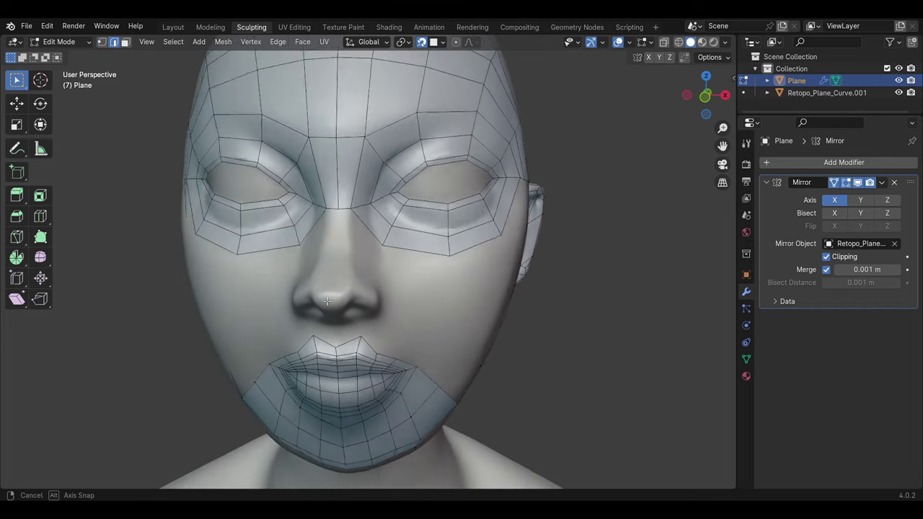
pyautogui.moveTo(357, 268); pyautogui.dragTo(322, 266, button='middle')
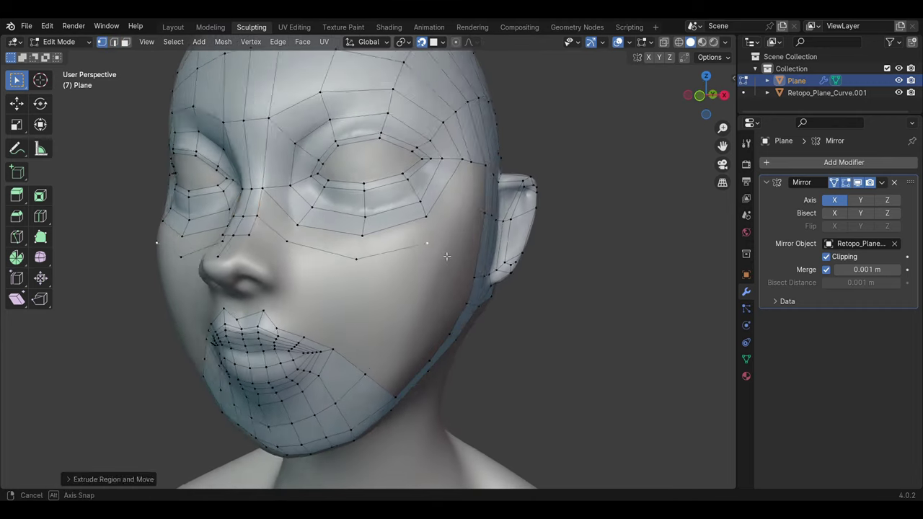
pyautogui.moveTo(446, 256)
pyautogui.mouseDown(button='middle')
pyautogui.moveTo(334, 318)
pyautogui.moveTo(256, 325)
pyautogui.mouseUp(button='middle')
pyautogui.press('Escape')
pyautogui.press('x')
pyautogui.click(342, 336)
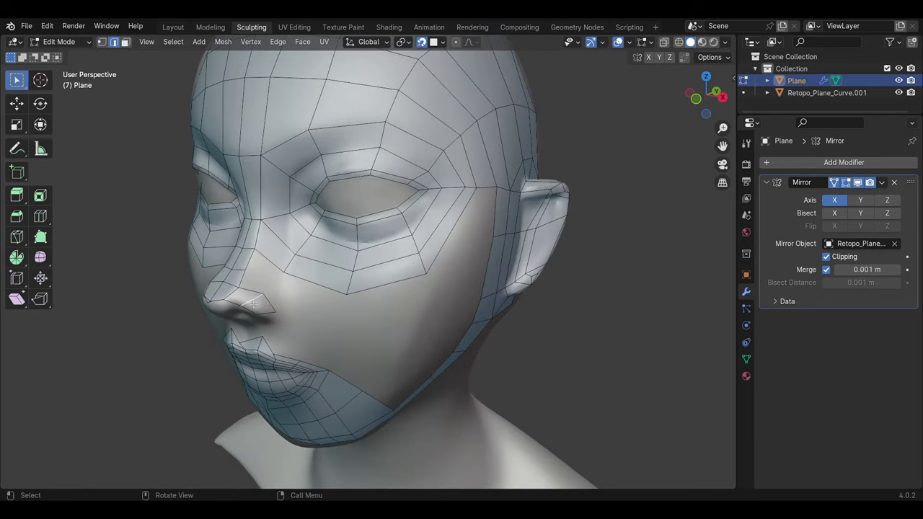
# Step: Extrude new vertices onto the face surface to trace around the nostril
pyautogui.press('1')
pyautogui.moveTo(325, 288)
pyautogui.mouseDown(button='middle')
pyautogui.moveTo(381, 308)
pyautogui.moveTo(387, 288)
pyautogui.mouseUp(button='middle')
pyautogui.press('e')
pyautogui.click(380, 308)
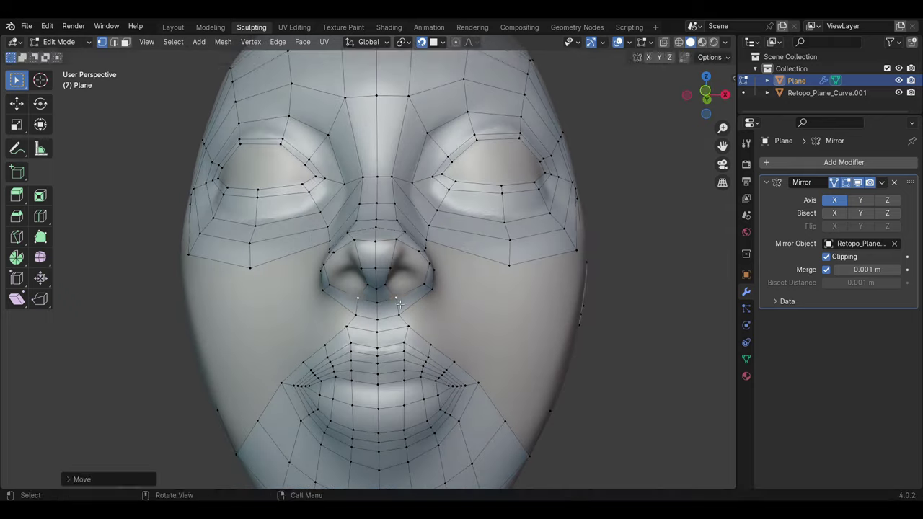
pyautogui.moveTo(396, 288)
pyautogui.mouseDown(button='middle')
pyautogui.moveTo(403, 336)
pyautogui.moveTo(330, 367)
pyautogui.mouseUp(button='middle')
pyautogui.press('g')
pyautogui.click(403, 336)
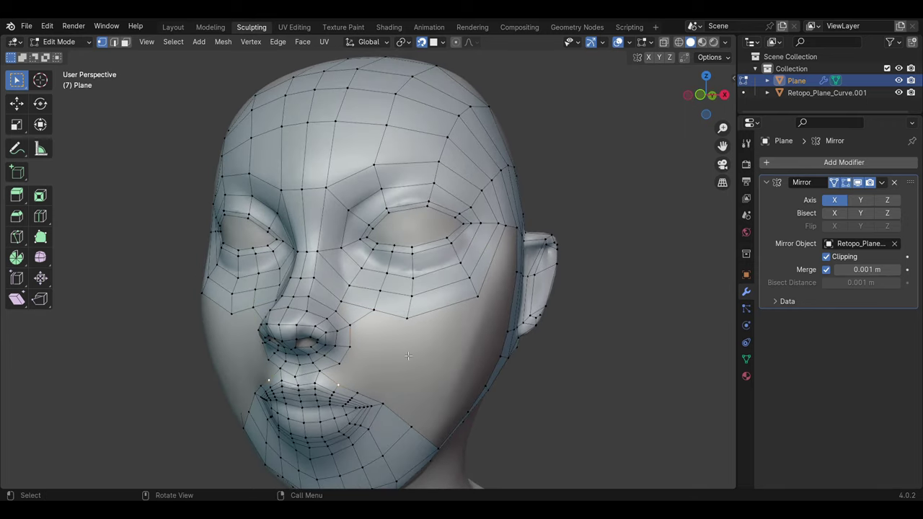
pyautogui.press('e')
pyautogui.click(408, 356)
# Step: Extrude a new vertex across the cheek of the retopology mesh
pyautogui.moveTo(408, 355); pyautogui.dragTo(382, 357, button='middle')
pyautogui.moveTo(434, 297); pyautogui.dragTo(178, 105, button='middle')
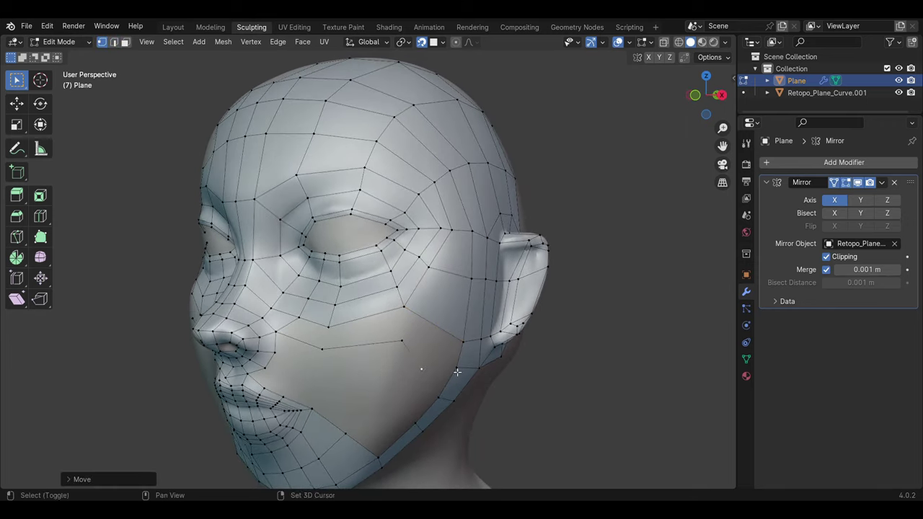
pyautogui.moveTo(362, 336); pyautogui.dragTo(385, 329, button='middle')
pyautogui.press('e')
pyautogui.click(385, 328)
pyautogui.press('1')
pyautogui.moveTo(567, 384); pyautogui.dragTo(311, 311, button='middle')
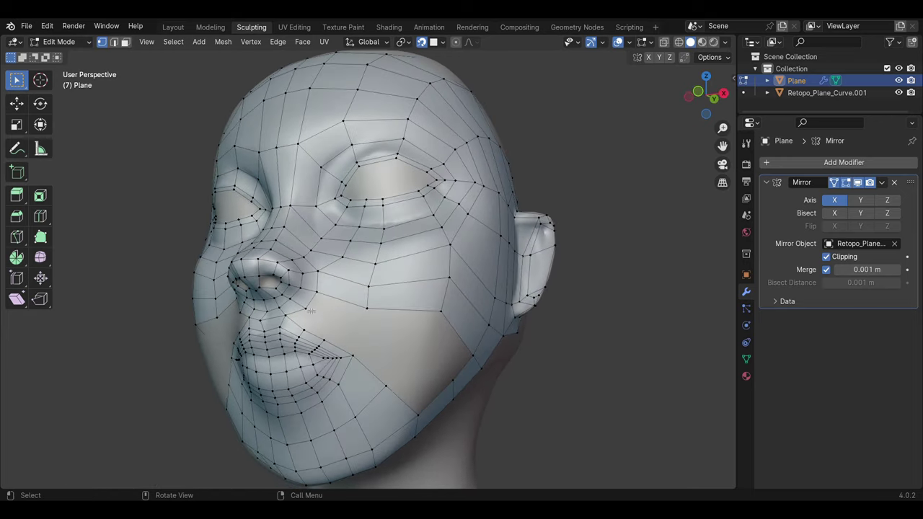
pyautogui.moveTo(468, 377)
pyautogui.mouseDown(button='middle')
pyautogui.moveTo(345, 310)
pyautogui.moveTo(384, 333)
pyautogui.mouseUp(button='middle')
# Step: Cut a new edge loop through the cheek, then zoom in toward the eye
pyautogui.hotkey('ctrl', 'r')
pyautogui.scroll(1, 344, 310)
pyautogui.hotkey('ctrl', 'r')
pyautogui.click(377, 328)
pyautogui.click(380, 331)
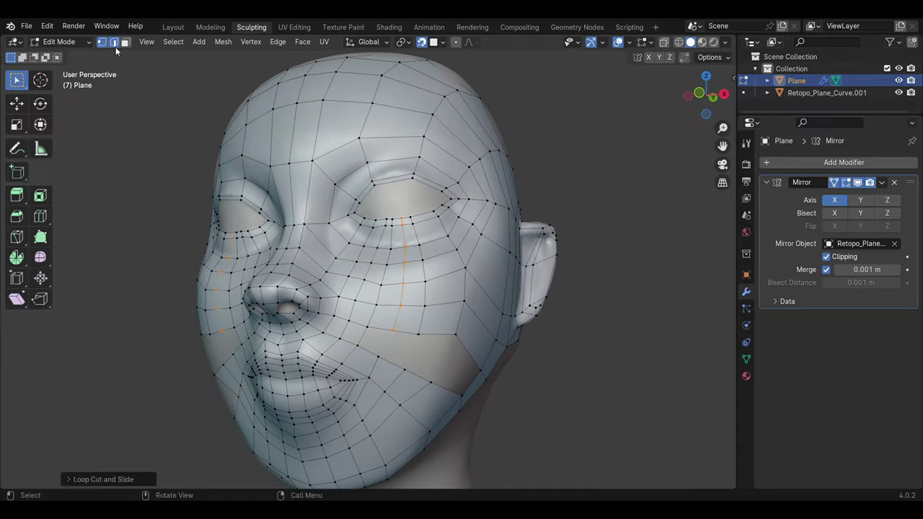
pyautogui.click(101, 41)
pyautogui.moveTo(360, 288); pyautogui.dragTo(375, 310, button='middle')
pyautogui.scroll(3, 388, 332)
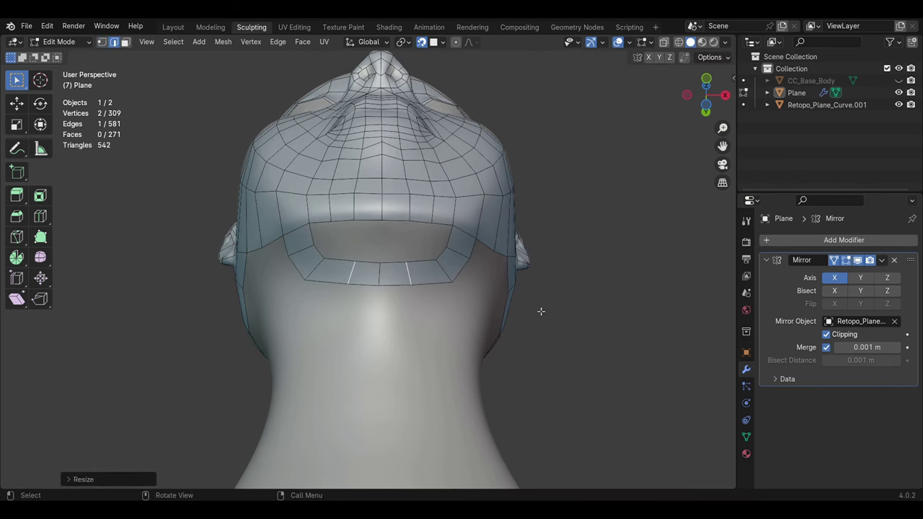
# Step: Fill gaps with new faces and extrude vertices at the back of the head
pyautogui.moveTo(441, 275)
pyautogui.mouseDown(button='middle')
pyautogui.moveTo(418, 270)
pyautogui.moveTo(382, 285)
pyautogui.moveTo(377, 253)
pyautogui.moveTo(505, 245)
pyautogui.moveTo(422, 216)
pyautogui.moveTo(403, 227)
pyautogui.moveTo(388, 266)
pyautogui.mouseUp(button='middle')
pyautogui.press('f')
pyautogui.press('e')
pyautogui.moveTo(449, 243)
pyautogui.mouseDown(button='middle')
pyautogui.moveTo(467, 220)
pyautogui.moveTo(380, 226)
pyautogui.moveTo(425, 245)
pyautogui.moveTo(429, 260)
pyautogui.moveTo(487, 213)
pyautogui.moveTo(183, 282)
pyautogui.mouseUp(button='middle')
pyautogui.press('f')
pyautogui.press('f')
pyautogui.press('f')
pyautogui.press('2')
pyautogui.press('f')
pyautogui.press('f')
pyautogui.press('f')
# Step: Extrude vertices down the neck and fill faces across the back of the neck
pyautogui.moveTo(282, 309)
pyautogui.mouseDown(button='middle')
pyautogui.moveTo(163, 354)
pyautogui.moveTo(271, 336)
pyautogui.mouseUp(button='middle')
pyautogui.moveTo(293, 298); pyautogui.dragTo(346, 274, button='middle')
pyautogui.press('e')
pyautogui.click(358, 257)
pyautogui.press('e')
pyautogui.click(371, 266)
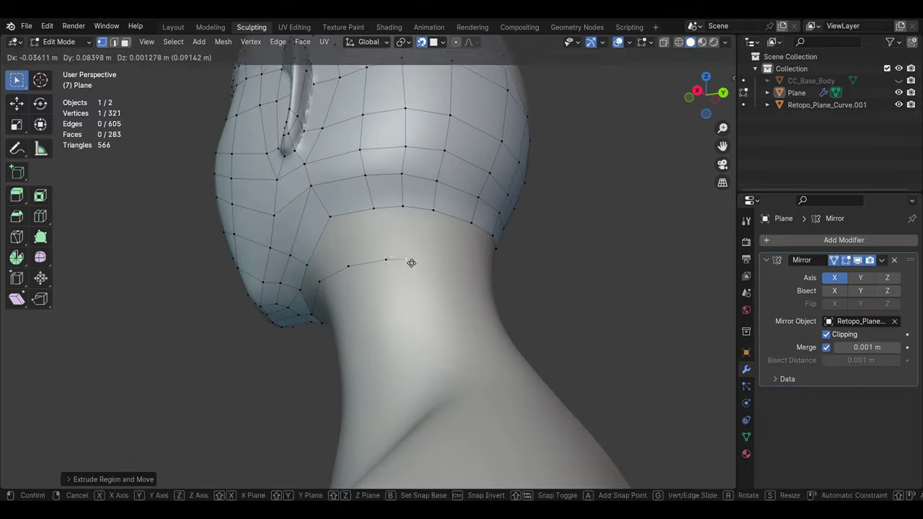
pyautogui.moveTo(410, 262)
pyautogui.mouseDown(button='middle')
pyautogui.moveTo(440, 186)
pyautogui.moveTo(461, 241)
pyautogui.moveTo(171, 274)
pyautogui.moveTo(359, 254)
pyautogui.mouseUp(button='middle')
pyautogui.press('1')
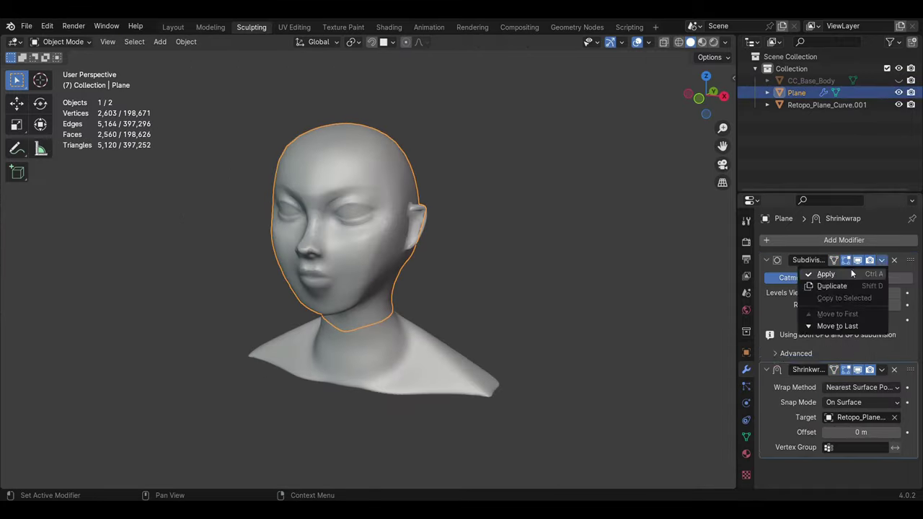
# Step: In a front orthographic view, select the right half of the head mesh's faces
pyautogui.moveTo(529, 233)
pyautogui.mouseDown(button='middle')
pyautogui.moveTo(433, 238)
pyautogui.moveTo(404, 216)
pyautogui.mouseUp(button='middle')
pyautogui.press('Tab')
pyautogui.press('n')
pyautogui.press('KP_1')
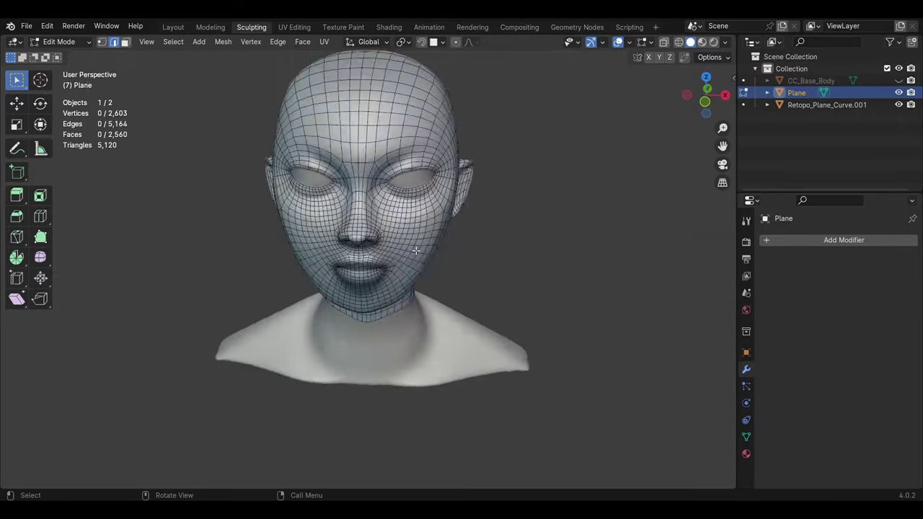
pyautogui.press('3')
pyautogui.moveTo(394, 62); pyautogui.dragTo(514, 381)
pyautogui.moveTo(533, 369); pyautogui.dragTo(384, 208, button='middle')
# Step: Add the modifier to the head mesh with the sculpt as its target, back in vertex editing
pyautogui.click(853, 241)
pyautogui.click(893, 321)
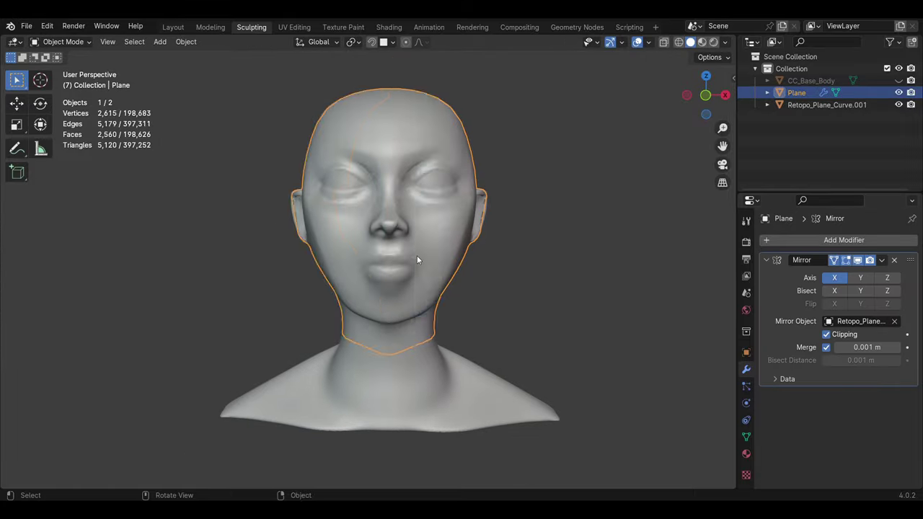
pyautogui.press('Tab')
pyautogui.press('1')
# Step: Orbit and zoom around the face to inspect the wrapped head mesh
pyautogui.scroll(5, 417, 259)
pyautogui.moveTo(403, 288); pyautogui.dragTo(404, 303)
pyautogui.moveTo(404, 302)
pyautogui.mouseDown(button='middle')
pyautogui.moveTo(433, 360)
pyautogui.moveTo(489, 426)
pyautogui.moveTo(490, 197)
pyautogui.moveTo(351, 352)
pyautogui.mouseUp(button='middle')
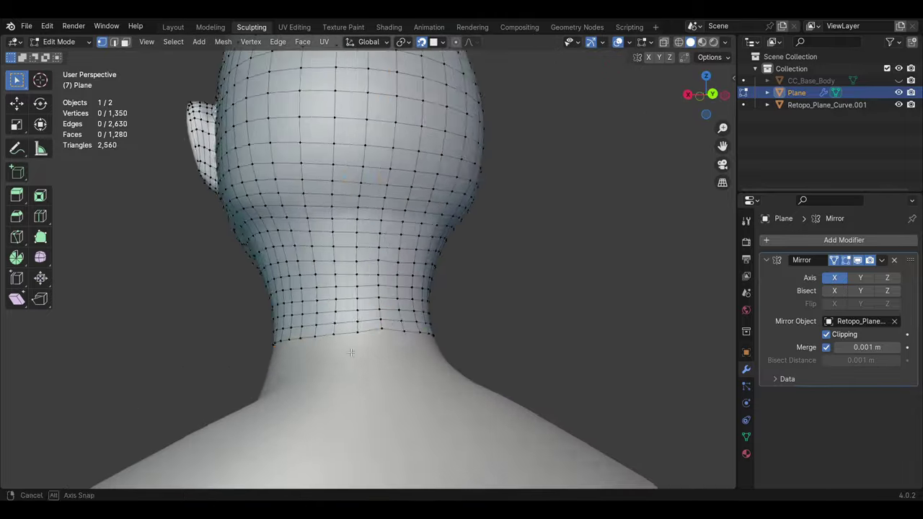
pyautogui.moveTo(350, 352); pyautogui.dragTo(512, 309, button='middle')
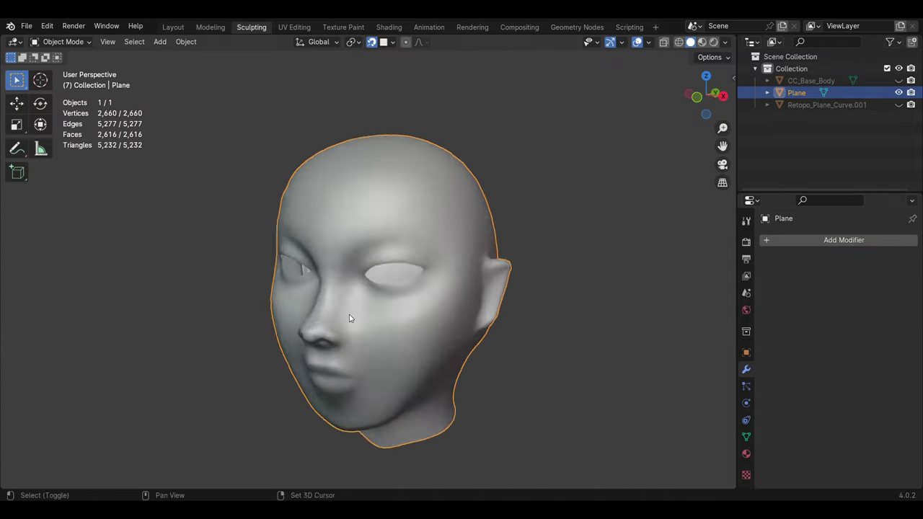
pyautogui.moveTo(354, 319); pyautogui.dragTo(413, 269, button='middle')
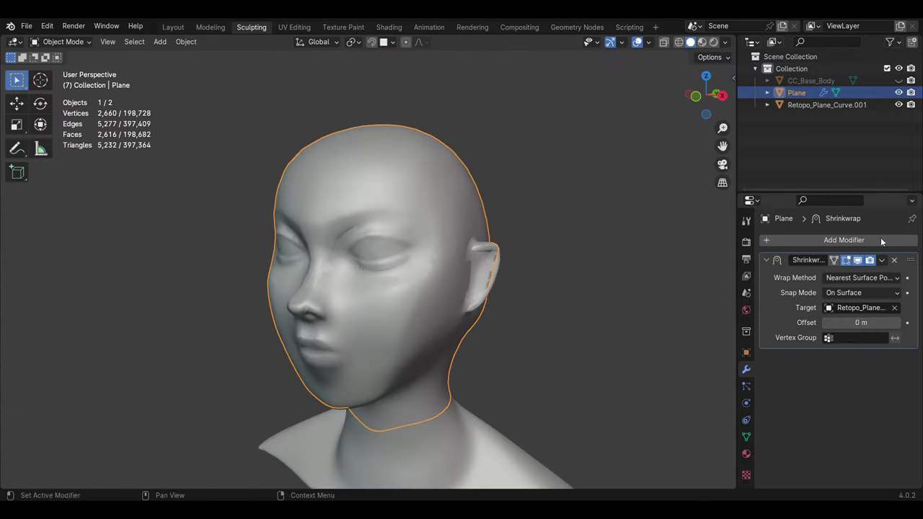
pyautogui.scroll(3, 358, 397)
pyautogui.scroll(2, 359, 397)
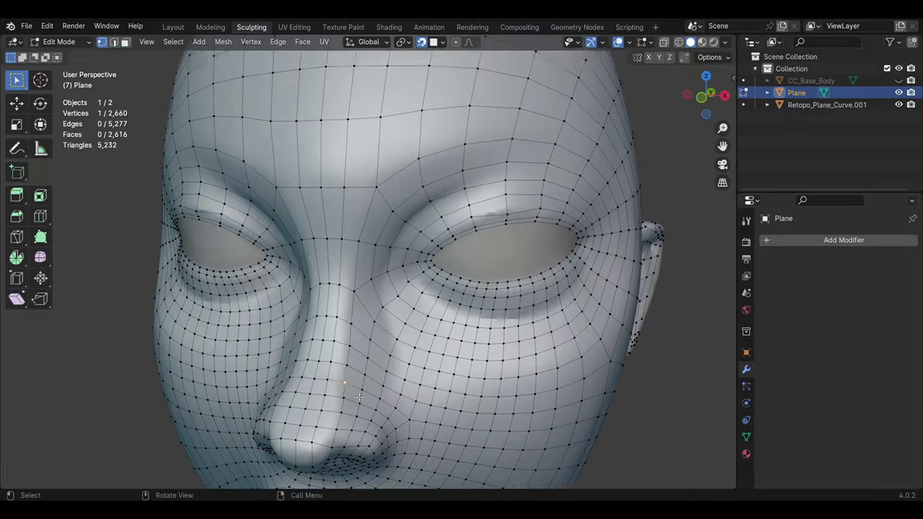
pyautogui.moveTo(358, 396); pyautogui.dragTo(389, 375, button='middle')
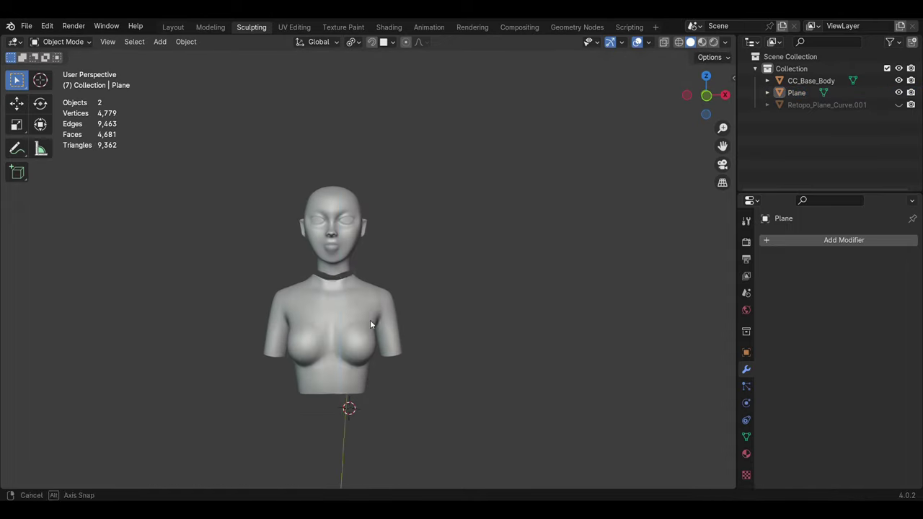
# Step: Scale the head mesh up slightly so it fits the torso's neck
pyautogui.moveTo(431, 317); pyautogui.dragTo(332, 261, button='middle')
pyautogui.click(331, 261)
pyautogui.press('s')
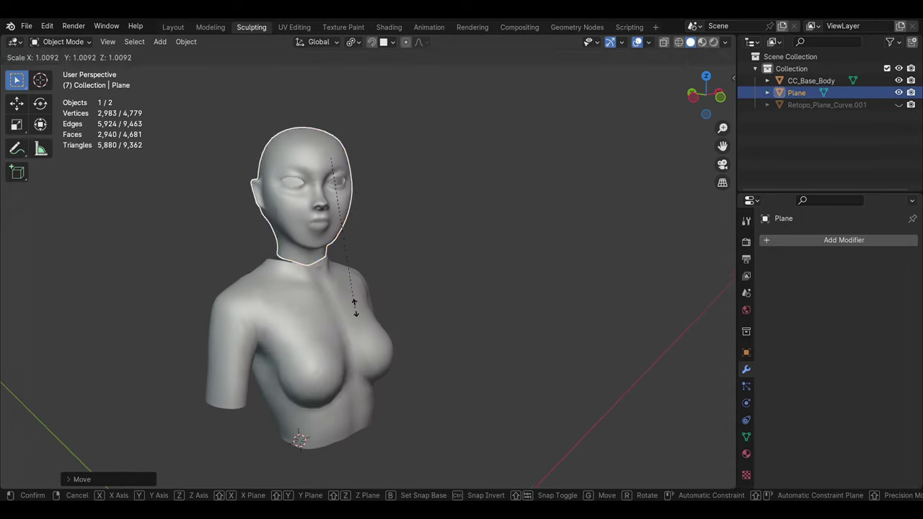
pyautogui.moveTo(386, 349)
pyautogui.mouseDown(button='middle')
pyautogui.moveTo(398, 274)
pyautogui.moveTo(341, 287)
pyautogui.mouseUp(button='middle')
pyautogui.click(339, 216)
pyautogui.press('s')
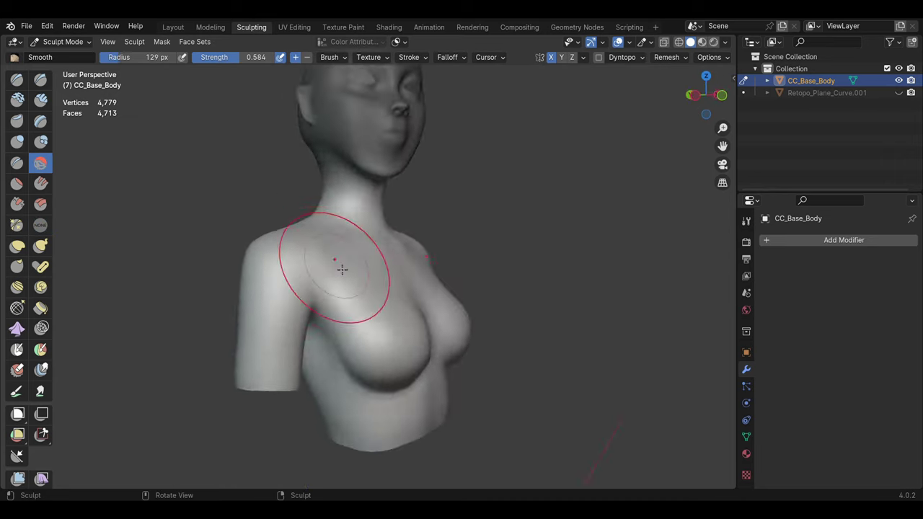
# Step: Leave sculpting and select a shortest-path region of torso vertices
pyautogui.moveTo(363, 358); pyautogui.dragTo(383, 351, button='middle')
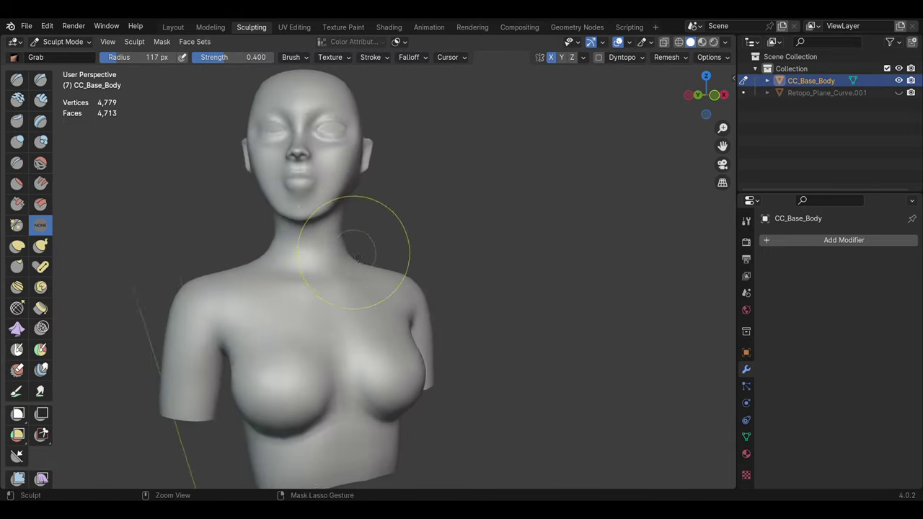
pyautogui.click(68, 55)
pyautogui.moveTo(353, 328); pyautogui.dragTo(369, 325, button='middle')
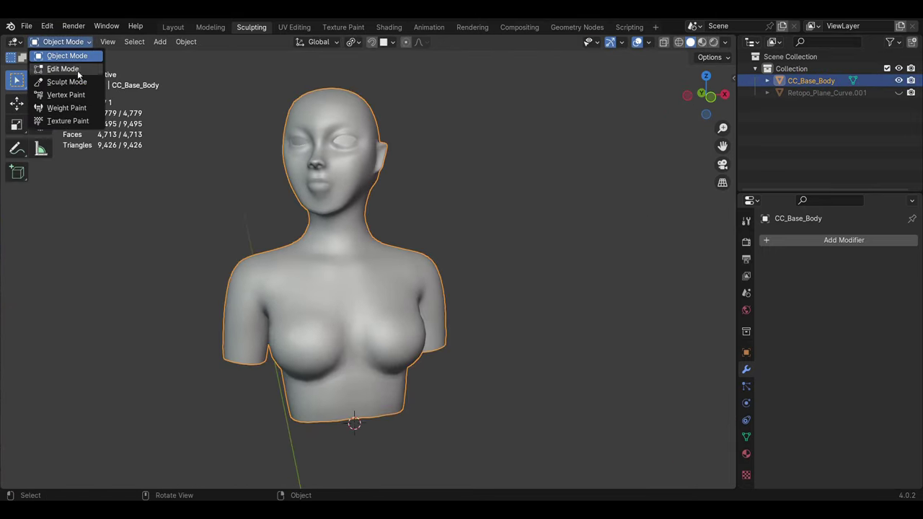
pyautogui.moveTo(481, 345); pyautogui.dragTo(480, 346)
pyautogui.scroll(5, 263, 227)
pyautogui.keyDown('ctrl'); pyautogui.keyDown('shift'); pyautogui.click(280, 226); pyautogui.keyUp('shift'); pyautogui.keyUp('ctrl')
pyautogui.moveTo(279, 226); pyautogui.dragTo(474, 233, button='middle')
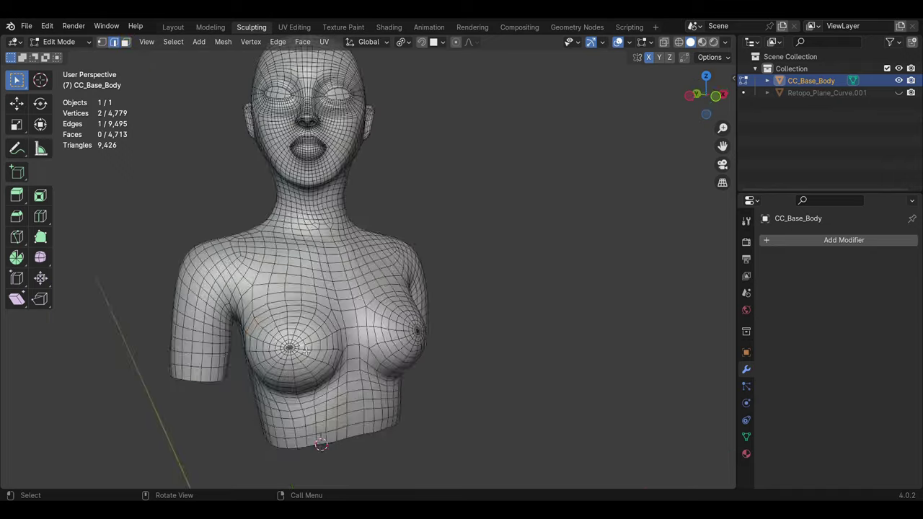
# Step: Orbit and zoom around the chest to inspect the whole torso from the front
pyautogui.scroll(3, 307, 349)
pyautogui.moveTo(319, 226)
pyautogui.mouseDown(button='middle')
pyautogui.moveTo(460, 358)
pyautogui.moveTo(365, 129)
pyautogui.mouseUp(button='middle')
pyautogui.scroll(-2, 323, 175)
pyautogui.moveTo(324, 175); pyautogui.dragTo(312, 271, button='middle')
pyautogui.scroll(-4, 312, 271)
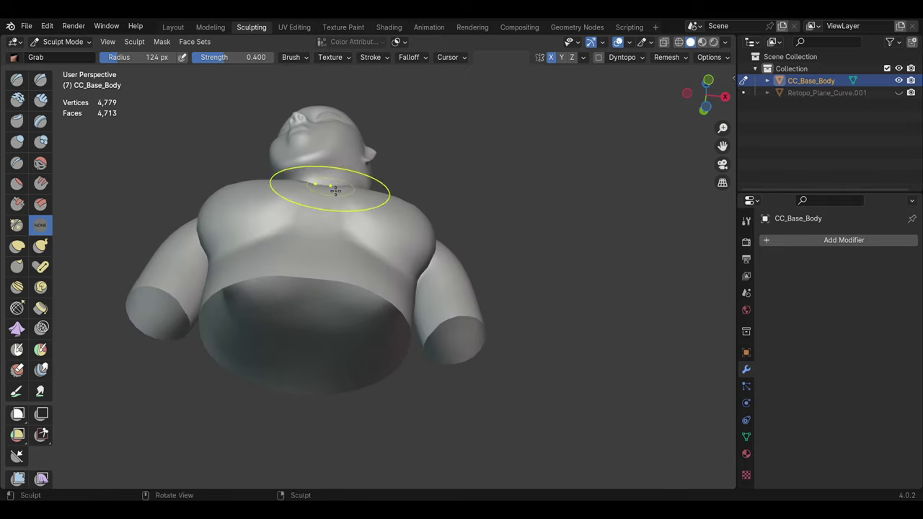
pyautogui.moveTo(335, 188); pyautogui.dragTo(350, 351, button='middle')
pyautogui.scroll(-3, 356, 245)
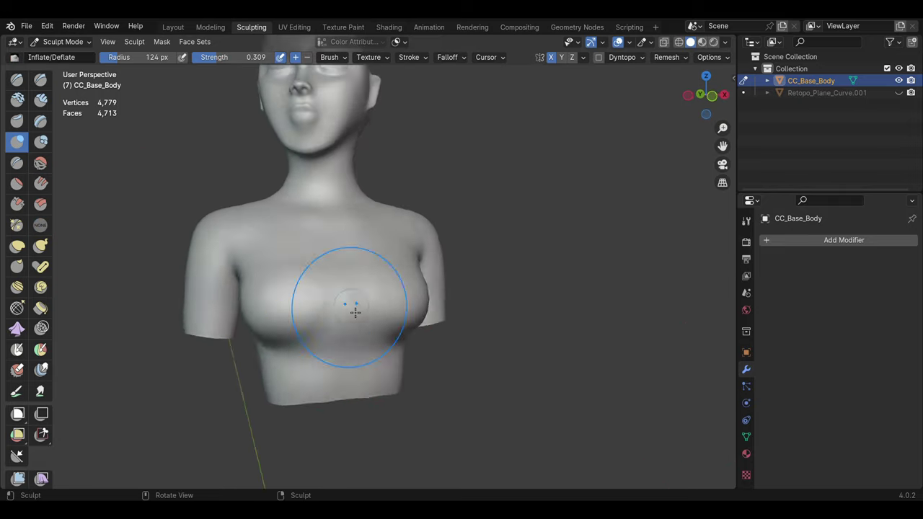
# Step: Return to sculpting and reshape the chest from below with the Grab brush
pyautogui.press('Tab')
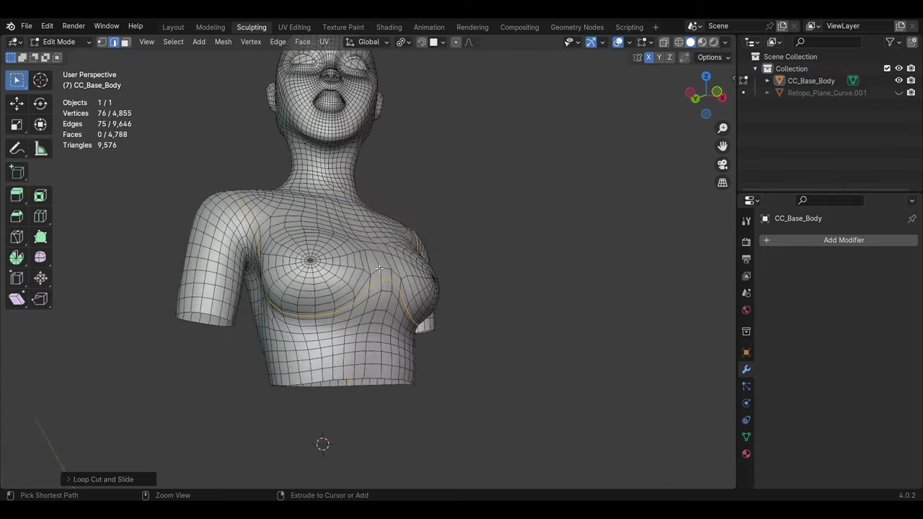
pyautogui.press('Tab')
pyautogui.moveTo(320, 351); pyautogui.dragTo(368, 258, button='middle')
pyautogui.press('g')
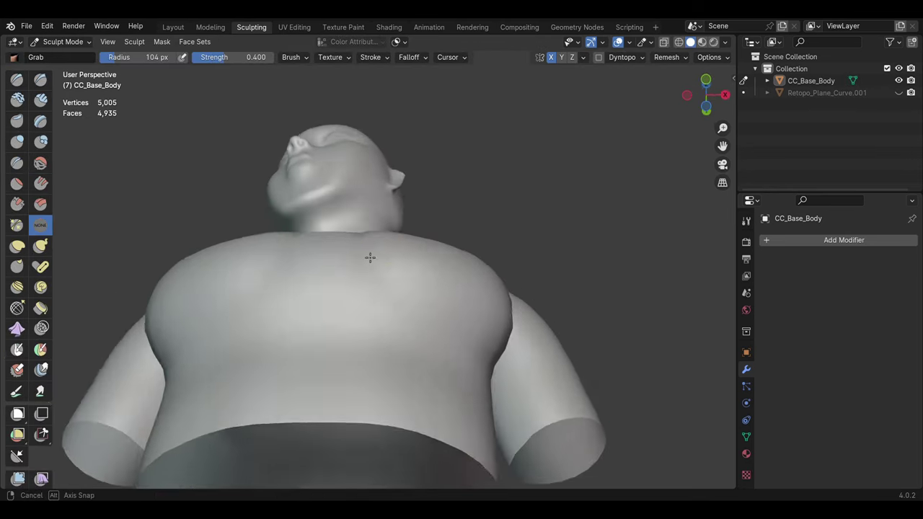
pyautogui.moveTo(336, 227)
pyautogui.mouseDown(button='middle')
pyautogui.moveTo(425, 330)
pyautogui.moveTo(342, 354)
pyautogui.mouseUp(button='middle')
pyautogui.scroll(-4, 342, 353)
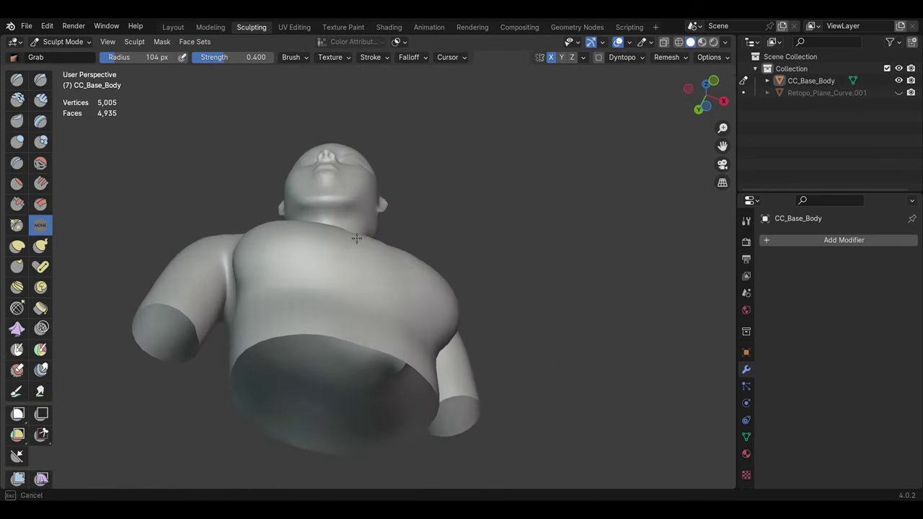
pyautogui.scroll(3, 350, 226)
# Step: Check the reshaped chest and neck, then leave sculpting for mesh editing
pyautogui.moveTo(356, 238)
pyautogui.mouseDown(button='middle')
pyautogui.moveTo(350, 226)
pyautogui.moveTo(473, 400)
pyautogui.mouseUp(button='middle')
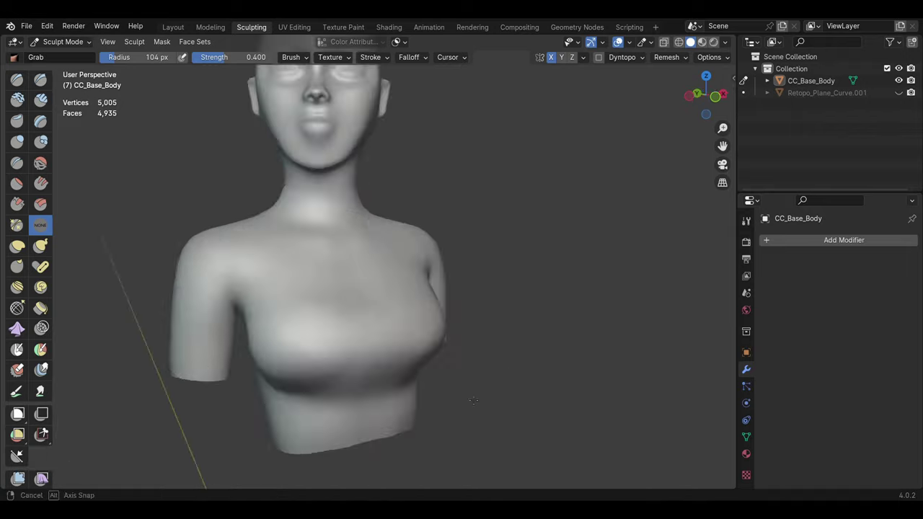
pyautogui.scroll(3, 433, 303)
pyautogui.moveTo(417, 336)
pyautogui.mouseDown(button='middle')
pyautogui.moveTo(432, 303)
pyautogui.moveTo(531, 243)
pyautogui.moveTo(324, 344)
pyautogui.moveTo(531, 408)
pyautogui.moveTo(372, 350)
pyautogui.moveTo(269, 392)
pyautogui.mouseUp(button='middle')
pyautogui.scroll(2, 326, 366)
pyautogui.scroll(-2, 373, 350)
pyautogui.press('Tab')
pyautogui.click(59, 41)
# Step: Select and widen the face bands around both upper arms
pyautogui.click(72, 51)
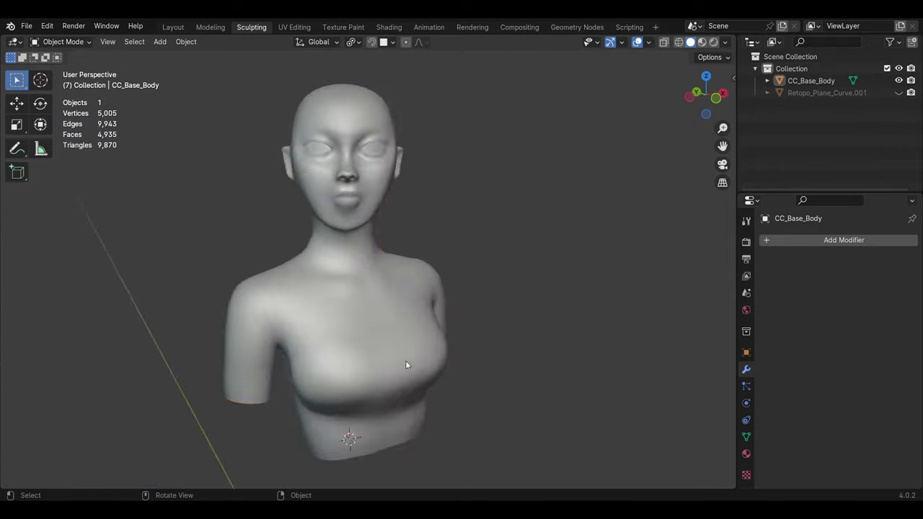
pyautogui.press('Tab')
pyautogui.scroll(3, 406, 364)
pyautogui.moveTo(406, 365); pyautogui.dragTo(221, 421, button='middle')
pyautogui.keyDown('ctrl'); pyautogui.click(519, 314); pyautogui.keyUp('ctrl')
pyautogui.moveTo(519, 314); pyautogui.dragTo(522, 360, button='middle')
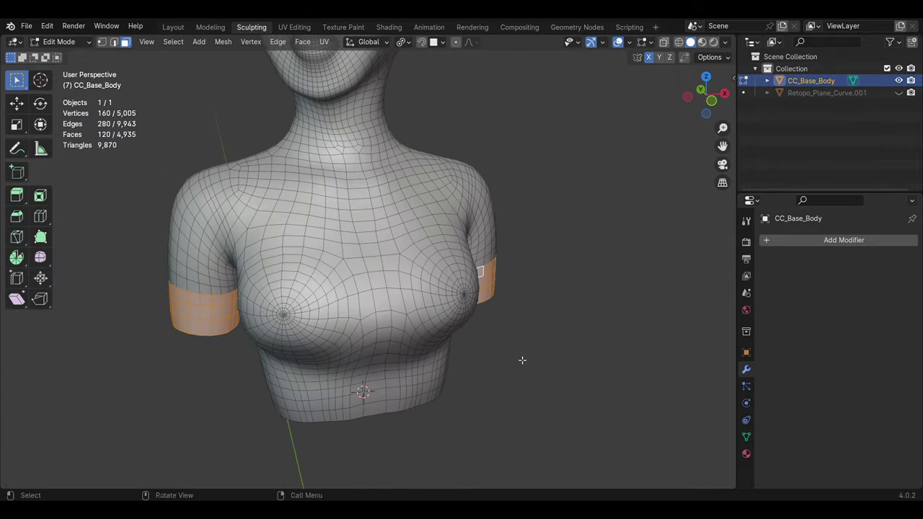
pyautogui.moveTo(508, 321); pyautogui.dragTo(468, 346, button='middle')
# Step: Add a new edge loop across the upper-arm band
pyautogui.hotkey('ctrl', 'r')
pyautogui.click(412, 372)
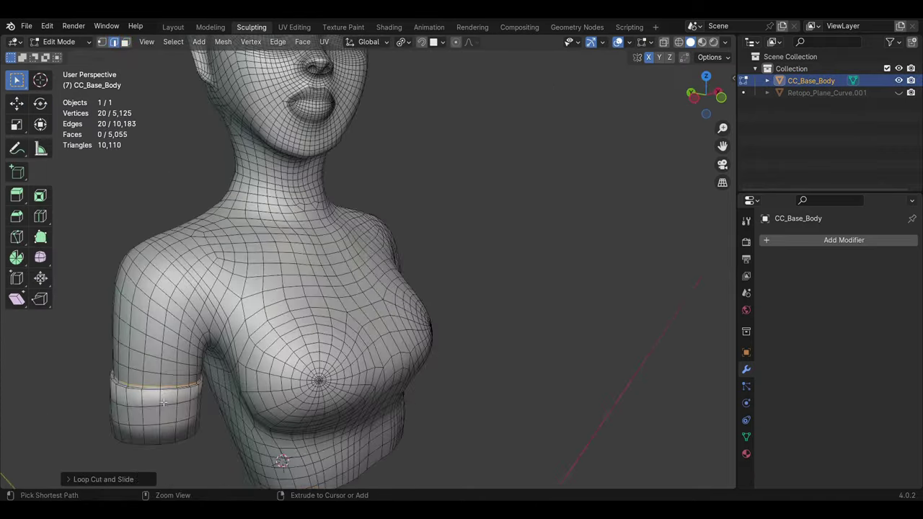
pyautogui.scroll(-2, 411, 373)
pyautogui.moveTo(375, 378); pyautogui.dragTo(330, 387, button='middle')
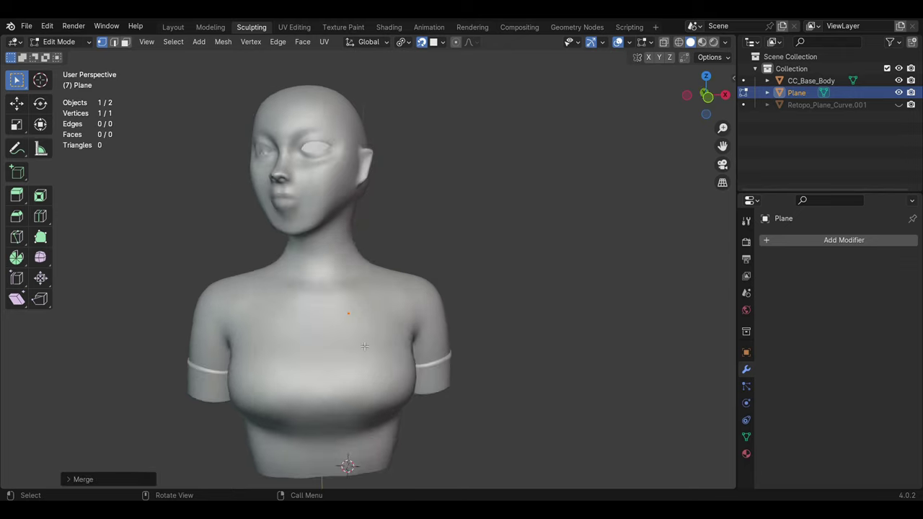
# Step: Extrude the strap's vertex chain from the neck over the shoulder
pyautogui.moveTo(390, 311); pyautogui.dragTo(371, 274, button='middle')
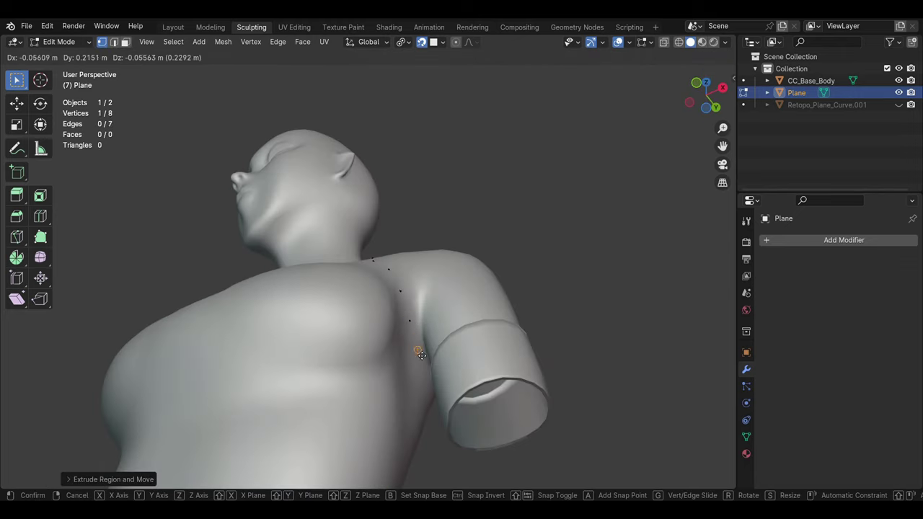
pyautogui.click(358, 389)
pyautogui.press('e')
pyautogui.click(340, 422)
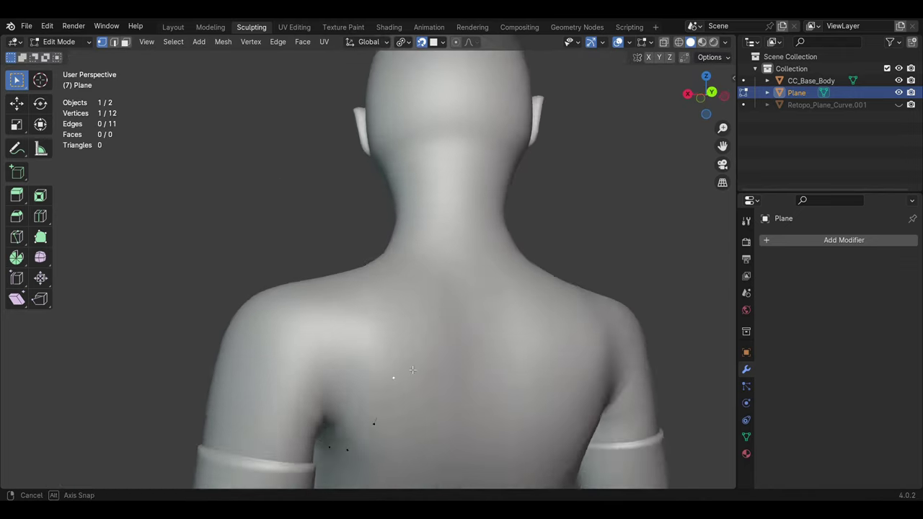
pyautogui.press('e')
pyautogui.click(432, 361)
pyautogui.moveTo(432, 360)
pyautogui.mouseDown(button='middle')
pyautogui.moveTo(461, 366)
pyautogui.moveTo(433, 339)
pyautogui.moveTo(462, 367)
pyautogui.moveTo(440, 338)
pyautogui.mouseUp(button='middle')
# Step: Extrude a second column of strap vertices and fill the strap outline with faces
pyautogui.press('e')
pyautogui.click(456, 384)
pyautogui.moveTo(466, 377)
pyautogui.mouseDown(button='middle')
pyautogui.moveTo(375, 317)
pyautogui.moveTo(347, 256)
pyautogui.mouseUp(button='middle')
pyautogui.press('e')
pyautogui.click(351, 274)
pyautogui.click(365, 313)
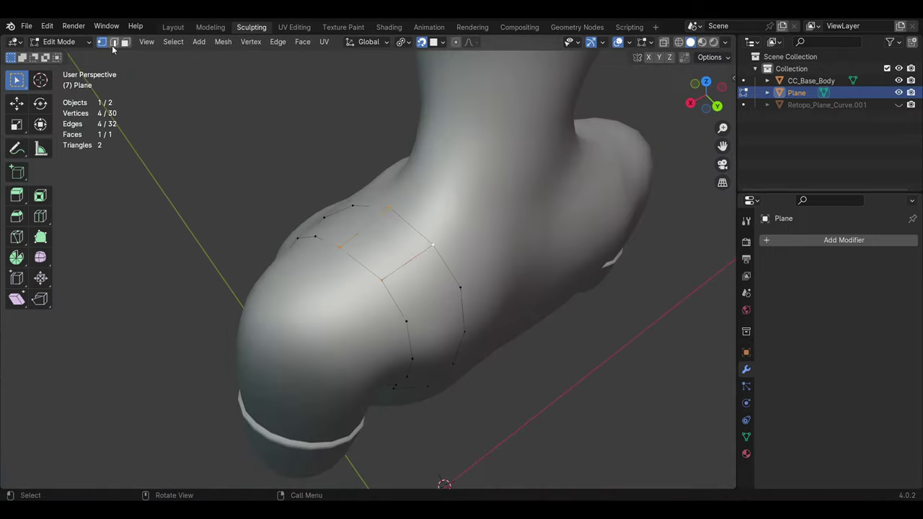
pyautogui.moveTo(166, 55); pyautogui.dragTo(361, 246, button='middle')
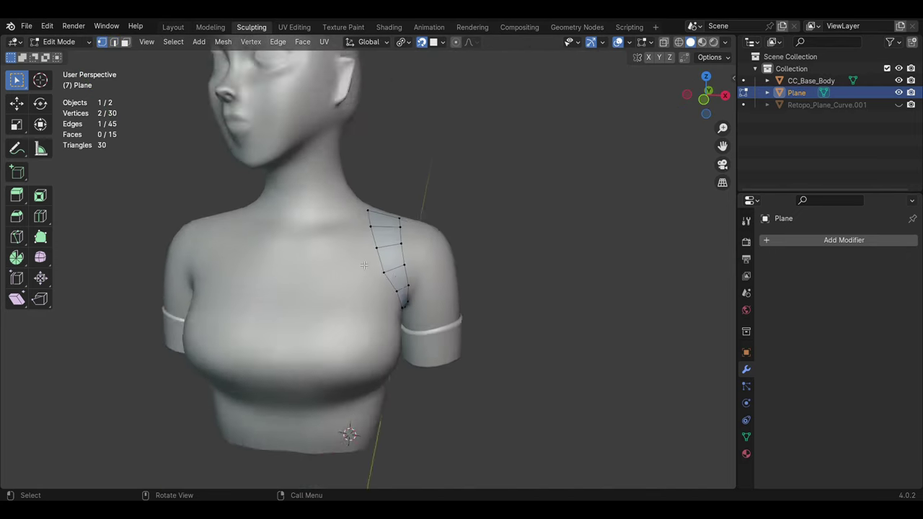
pyautogui.press('1')
pyautogui.scroll(2, 402, 294)
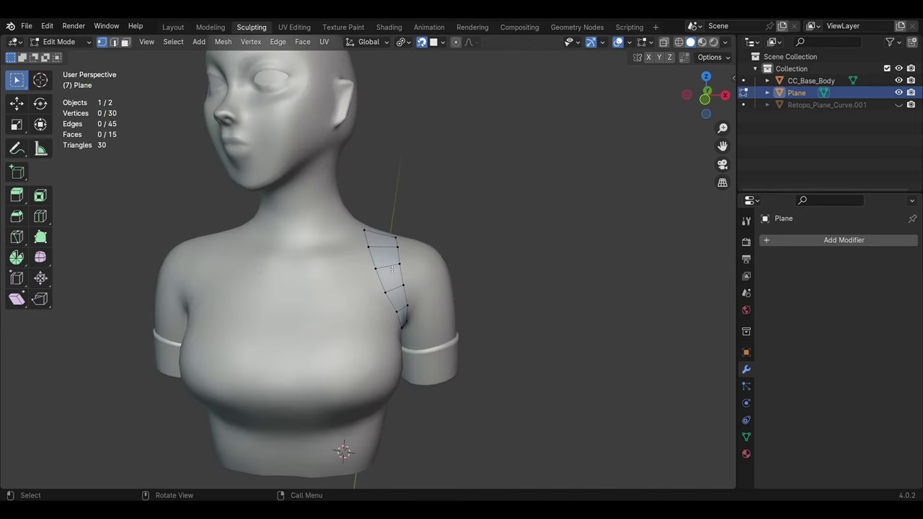
# Step: Give the strap a Solidify modifier with −0.1 m thickness
pyautogui.press('Tab')
pyautogui.click(844, 240)
pyautogui.click(721, 300)
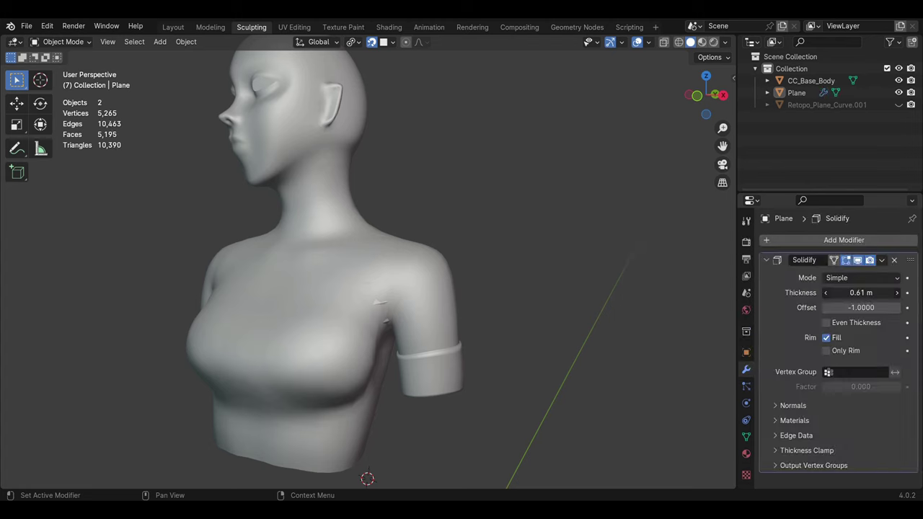
pyautogui.hotkey('ctrl', 'z')
pyautogui.click(813, 240)
pyautogui.click(721, 301)
pyautogui.moveTo(862, 293); pyautogui.dragTo(807, 293)
pyautogui.hotkey('alt', 'a')
# Step: Select the whole strap and thicken it outward from the body with an edge slide
pyautogui.moveTo(432, 303)
pyautogui.mouseDown(button='middle')
pyautogui.moveTo(404, 321)
pyautogui.moveTo(377, 270)
pyautogui.mouseUp(button='middle')
pyautogui.hotkey('alt', 'a')
pyautogui.moveTo(476, 183); pyautogui.dragTo(379, 252, button='middle')
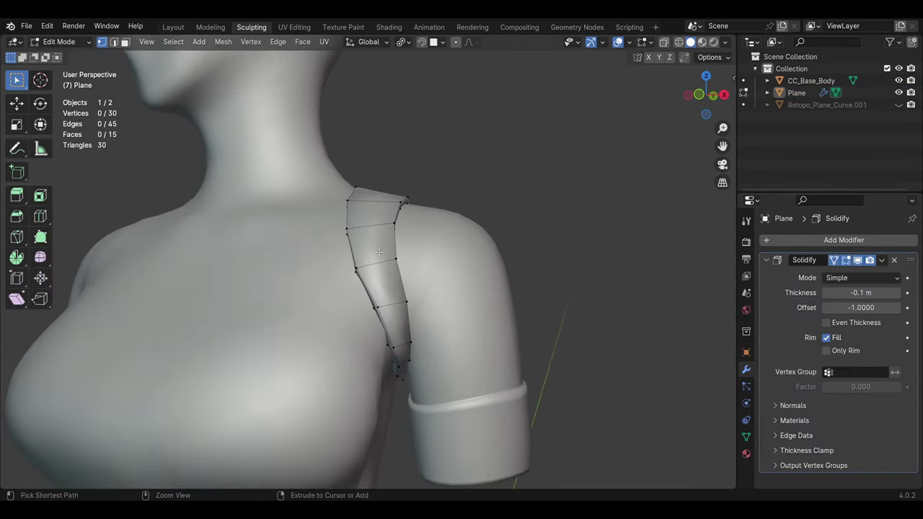
pyautogui.click(337, 212)
pyautogui.hotkey('ctrl', 'l')
pyautogui.moveTo(433, 206); pyautogui.dragTo(478, 194, button='middle')
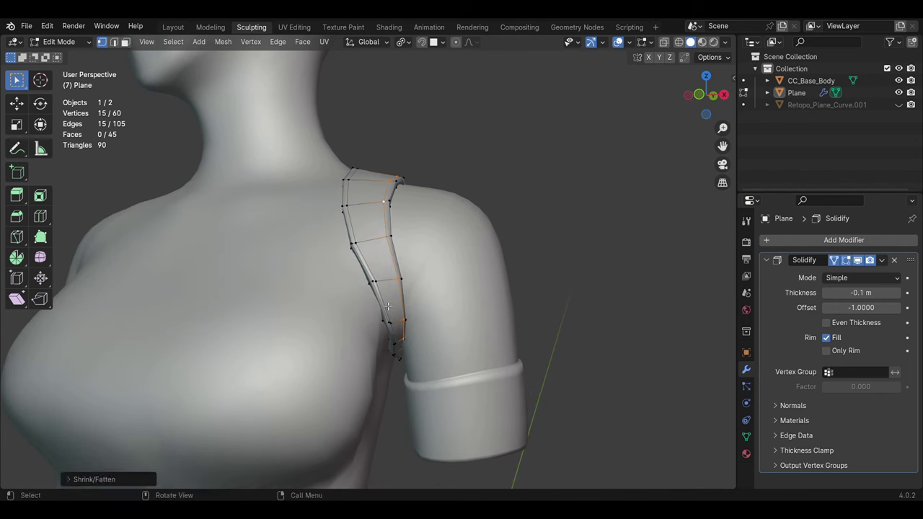
pyautogui.hotkey('alt', 'a')
pyautogui.moveTo(388, 306); pyautogui.dragTo(361, 254, button='middle')
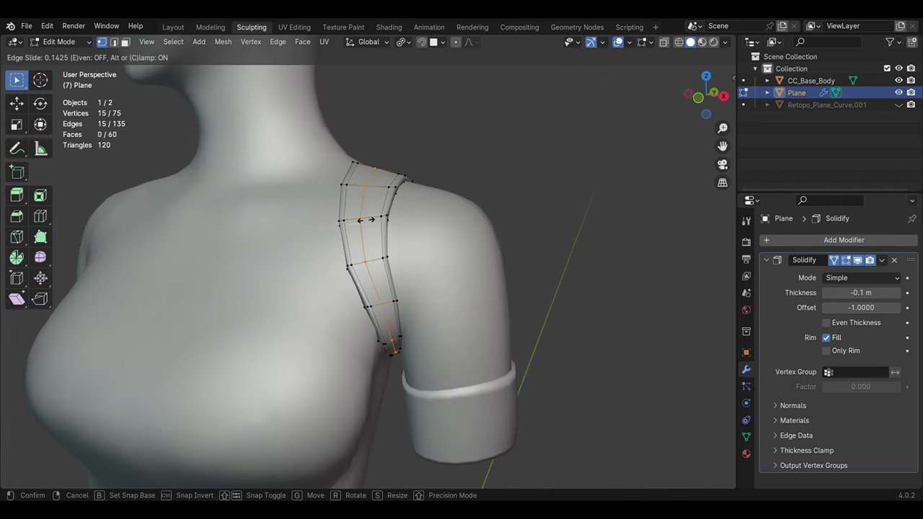
pyautogui.click(339, 219)
# Step: Clear the strap selection in face mode and switch to editing the body mesh
pyautogui.press('3')
pyautogui.hotkey('alt', 'a')
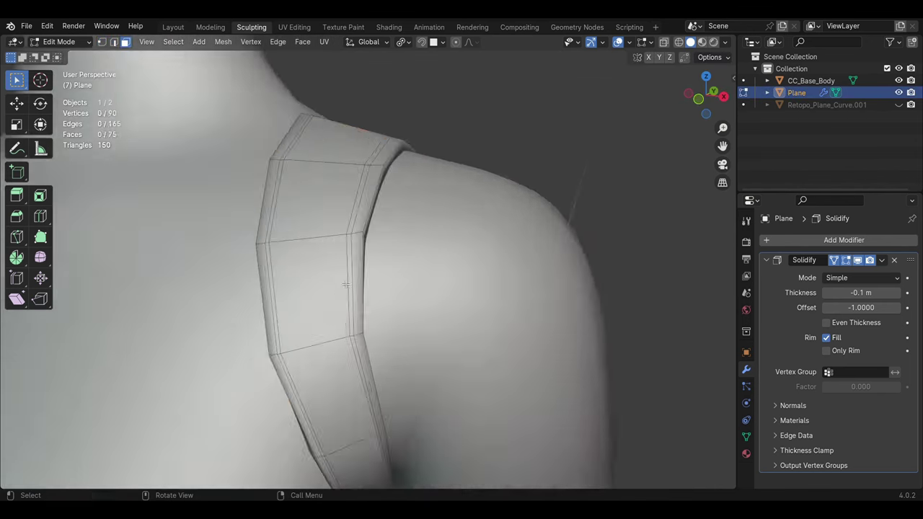
pyautogui.moveTo(339, 231); pyautogui.dragTo(336, 247, button='middle')
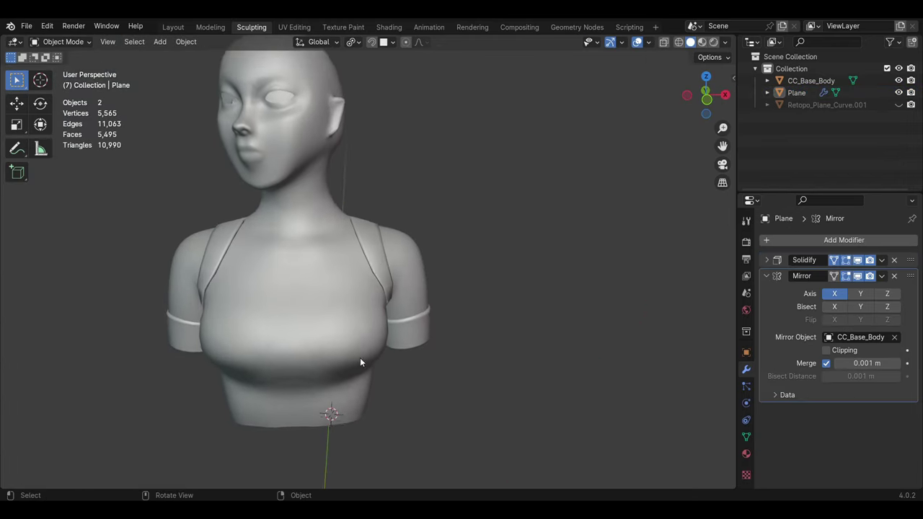
pyautogui.click(275, 201)
pyautogui.press('Tab')
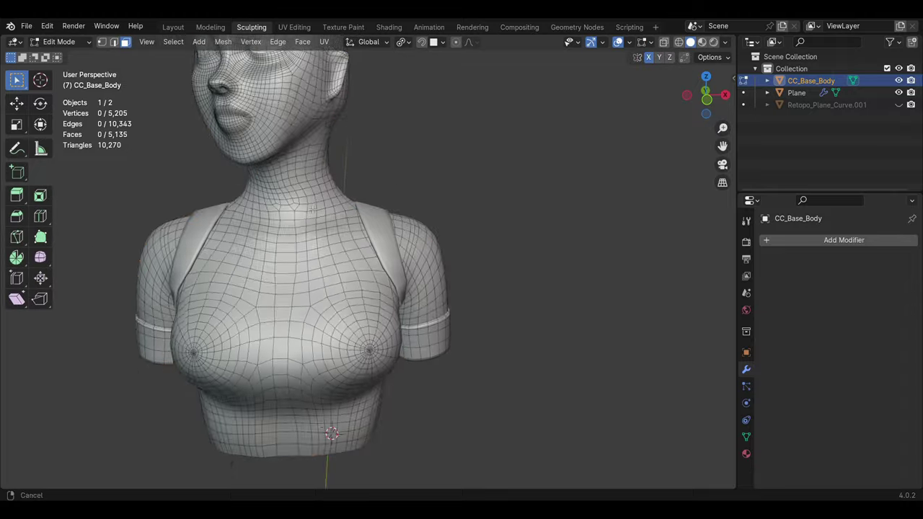
# Step: Extrude the neck band and scale it outward into a thin collar ring, then start a loop cut
pyautogui.scroll(3, 301, 224)
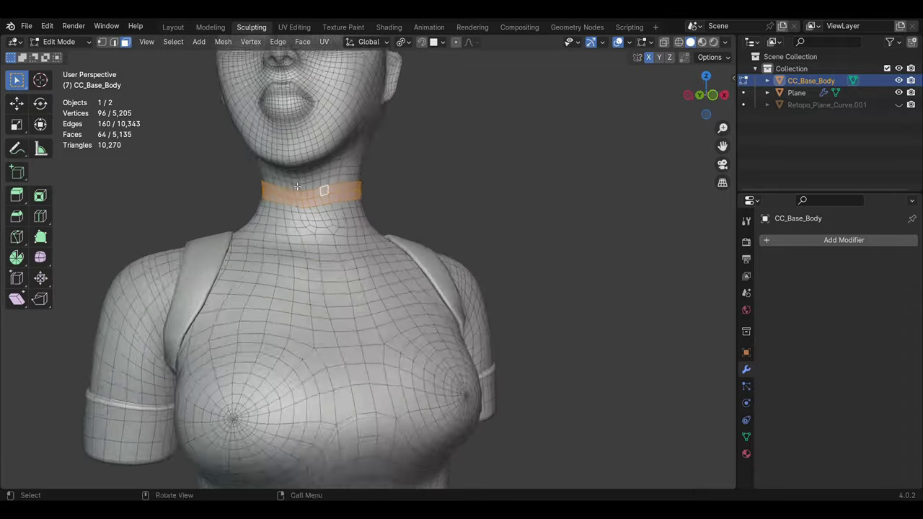
pyautogui.scroll(-5, 388, 217)
pyautogui.scroll(3, 343, 224)
pyautogui.press('e')
pyautogui.press('s')
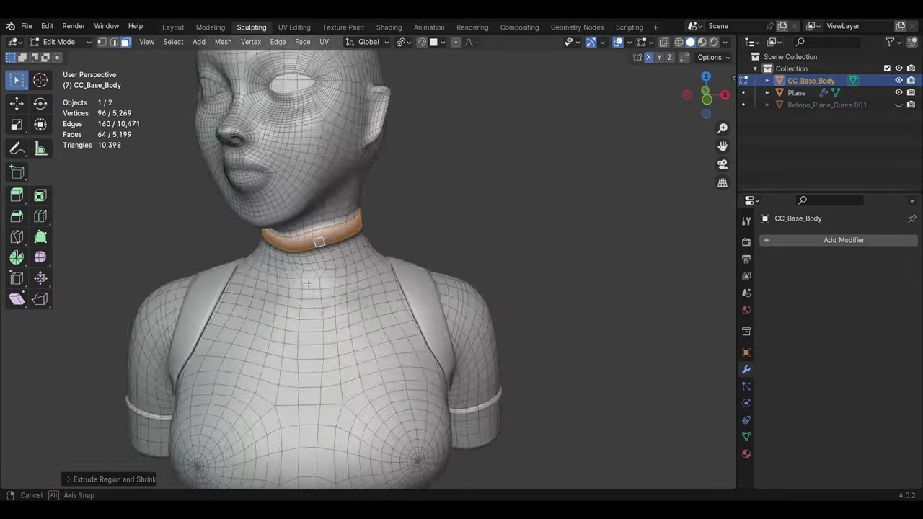
pyautogui.click(308, 233)
pyautogui.hotkey('alt', 'a')
pyautogui.hotkey('ctrl', 'r')
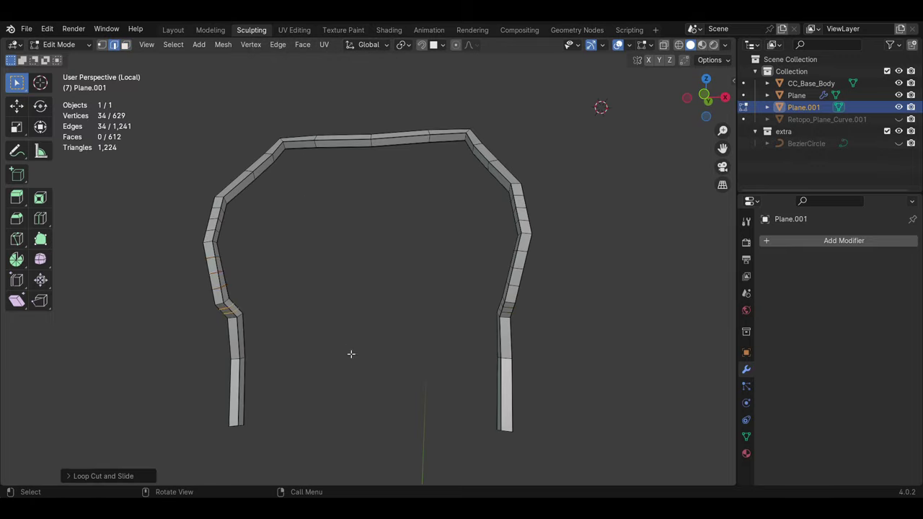
# Step: Bend the Plane.001 strip onto the body surface with two proportional-falloff moves
pyautogui.press('KP_Divide')
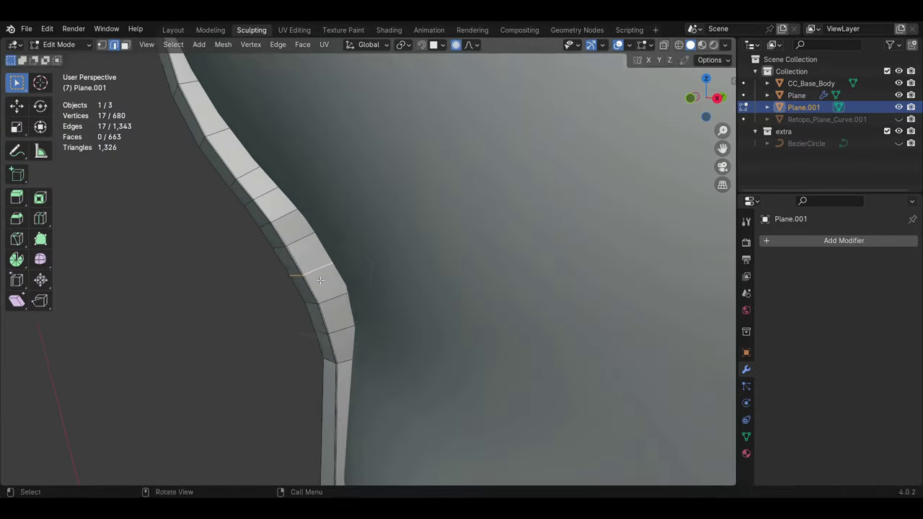
pyautogui.press('g')
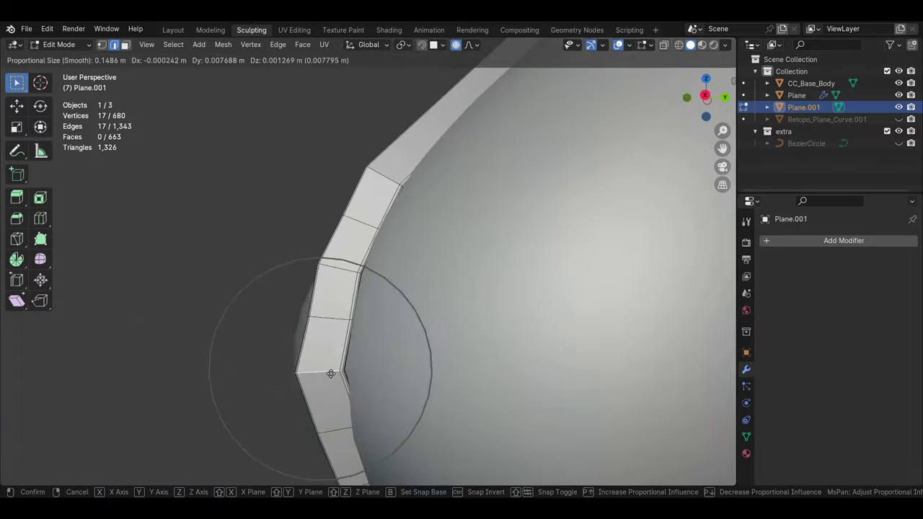
pyautogui.click(330, 374)
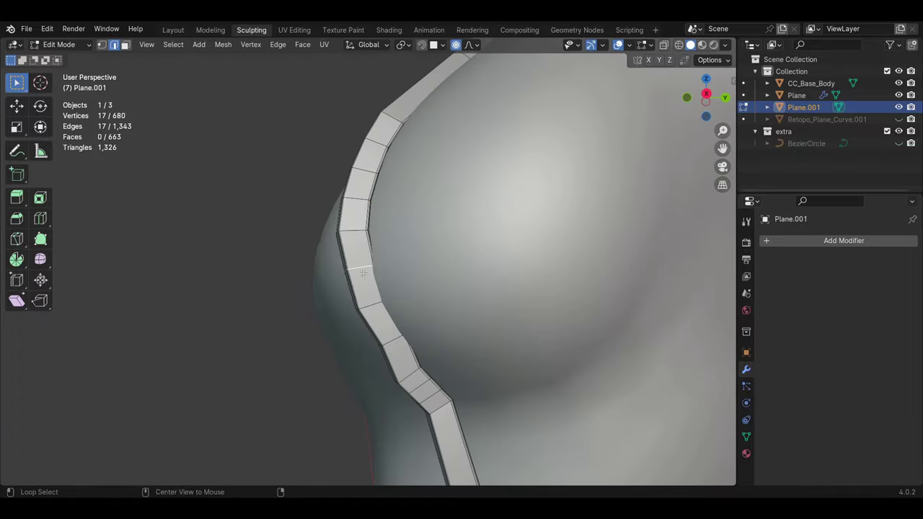
pyautogui.press('g')
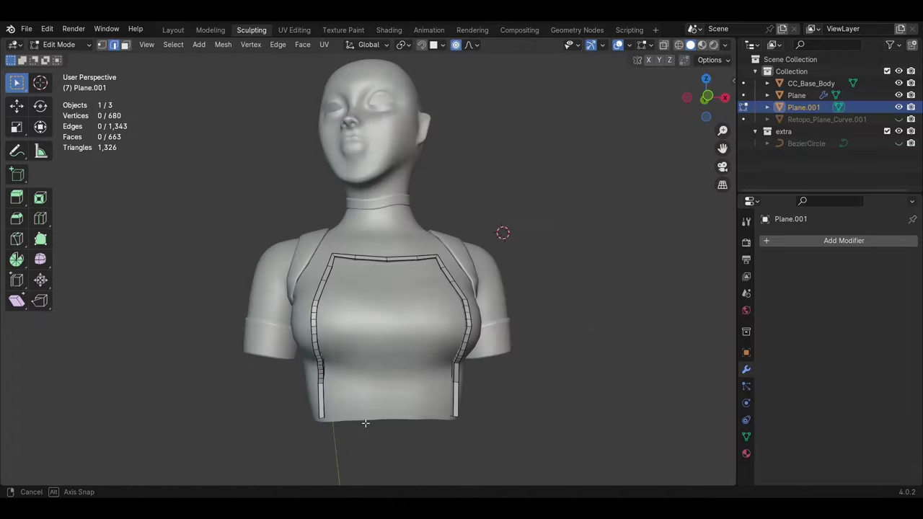
pyautogui.click(396, 317)
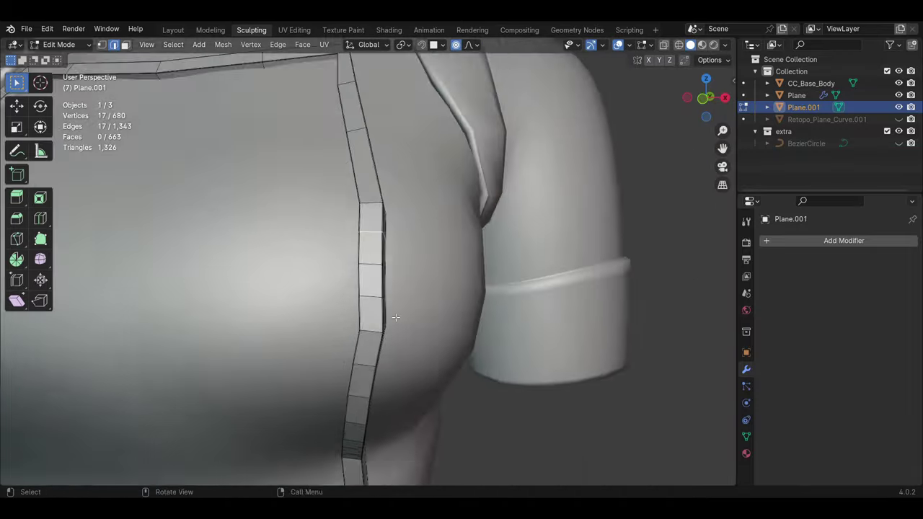
pyautogui.moveTo(396, 317); pyautogui.dragTo(303, 274, button='middle')
pyautogui.scroll(-5, 303, 273)
pyautogui.click(125, 44)
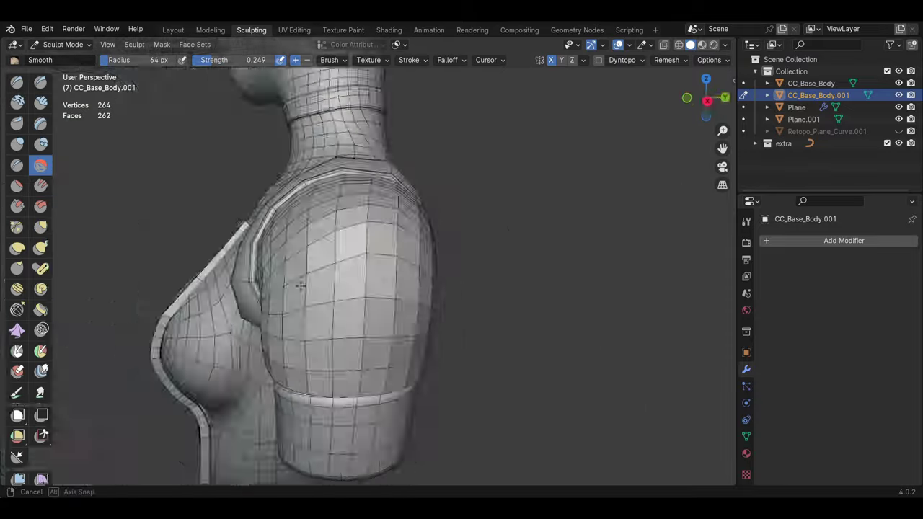
# Step: Separate the shoulder plate's duplicated outline into the new Plane.003 object
pyautogui.moveTo(300, 286); pyautogui.dragTo(428, 284, button='middle')
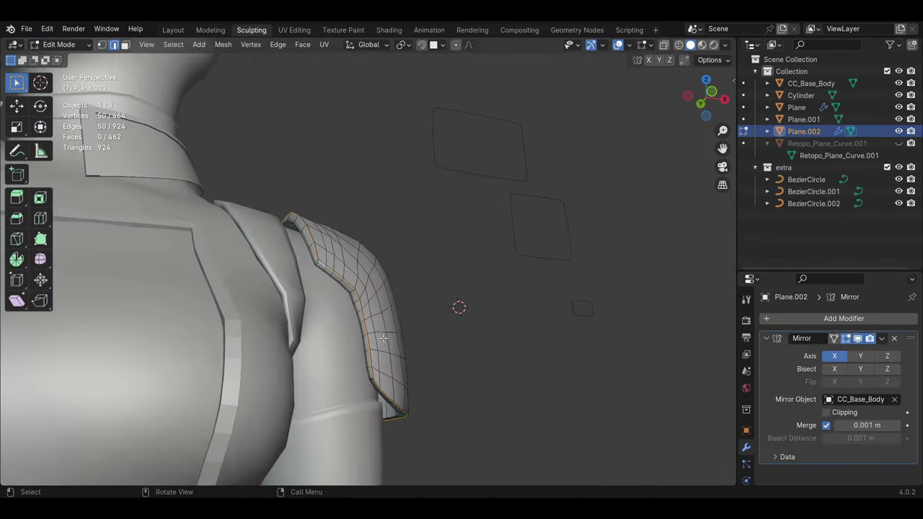
pyautogui.press('p')
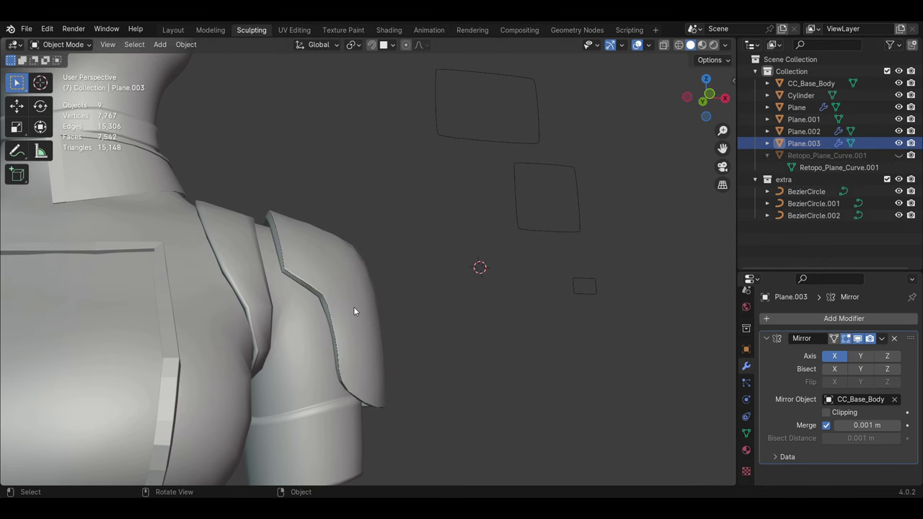
# Step: Convert the separated outline into a curve and isolate the trim strip for editing
pyautogui.click(432, 309)
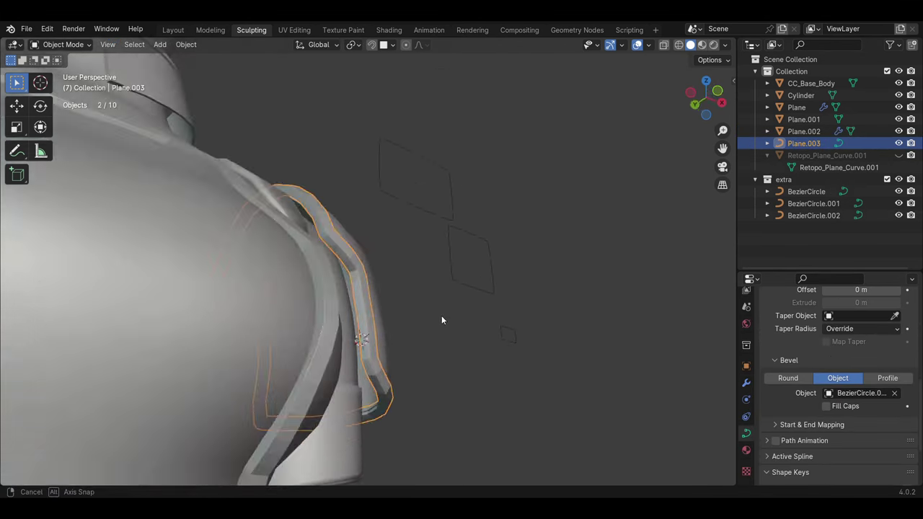
pyautogui.press('Tab')
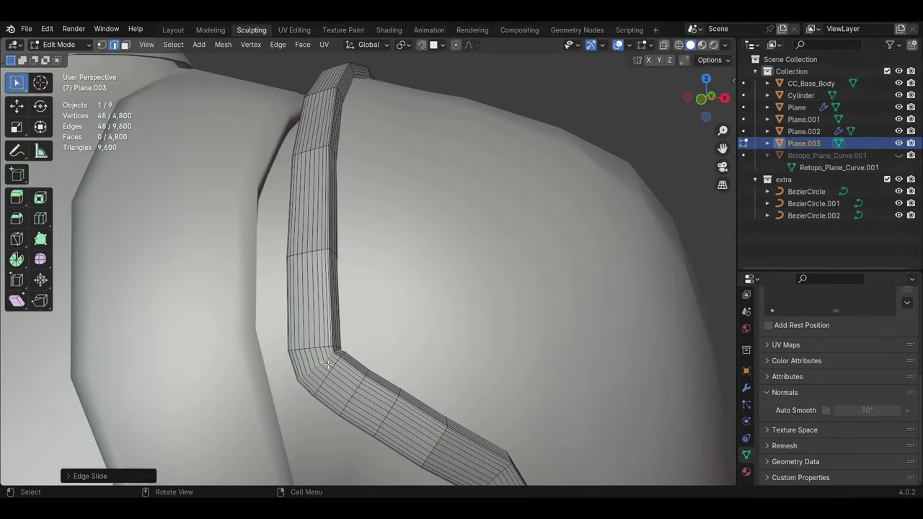
pyautogui.hotkey('alt', 'a')
pyautogui.moveTo(328, 366)
pyautogui.mouseDown(button='middle')
pyautogui.moveTo(326, 308)
pyautogui.moveTo(548, 94)
pyautogui.mouseUp(button='middle')
pyautogui.press('KP_Divide')
pyautogui.scroll(5, 530, 256)
# Step: Dissolve the redundant edge loops on the trim strip to thin it out
pyautogui.keyDown('alt'); pyautogui.keyDown('shift'); pyautogui.click(530, 256); pyautogui.keyUp('shift'); pyautogui.keyUp('alt')
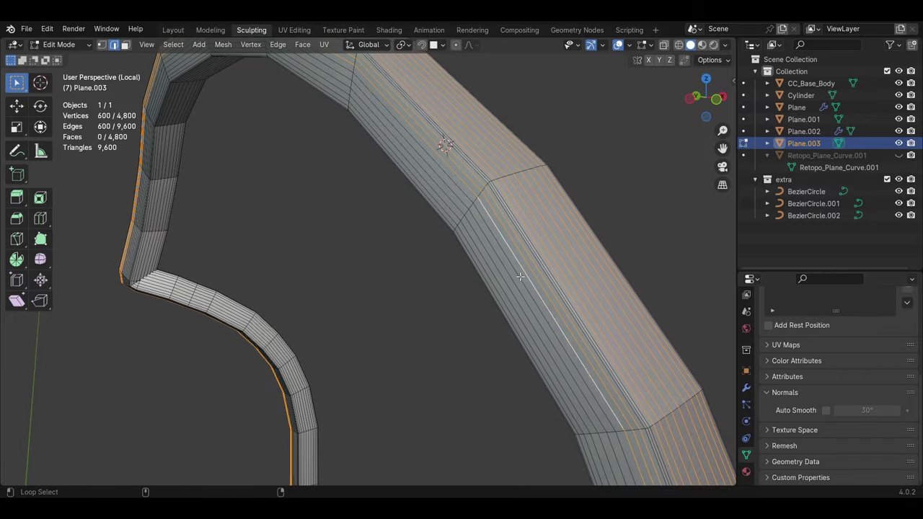
pyautogui.press('x')
pyautogui.click(447, 377)
pyautogui.moveTo(447, 377); pyautogui.dragTo(160, 395, button='middle')
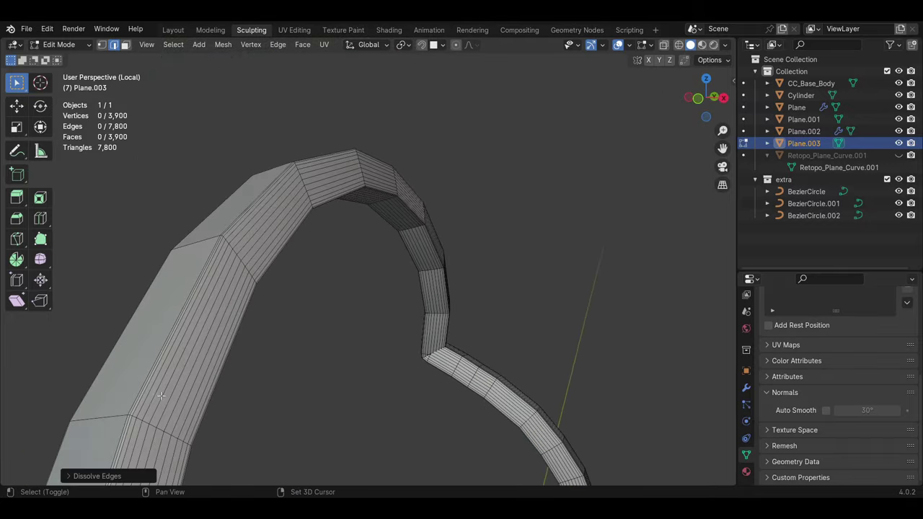
pyautogui.press('x')
pyautogui.click(186, 459)
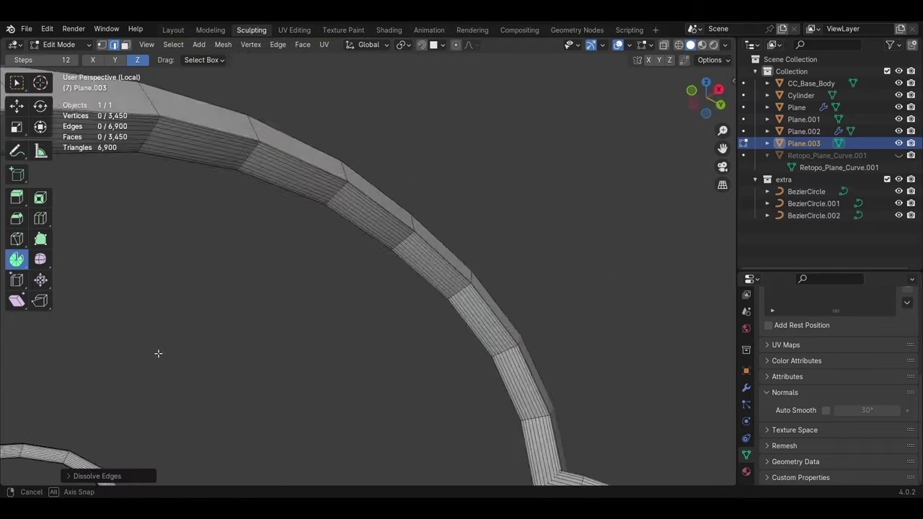
pyautogui.scroll(4, 159, 350)
pyautogui.keyDown('shift'); pyautogui.click(359, 272); pyautogui.keyUp('shift')
pyautogui.scroll(-5, 515, 257)
pyautogui.moveTo(516, 256); pyautogui.dragTo(433, 345, button='middle')
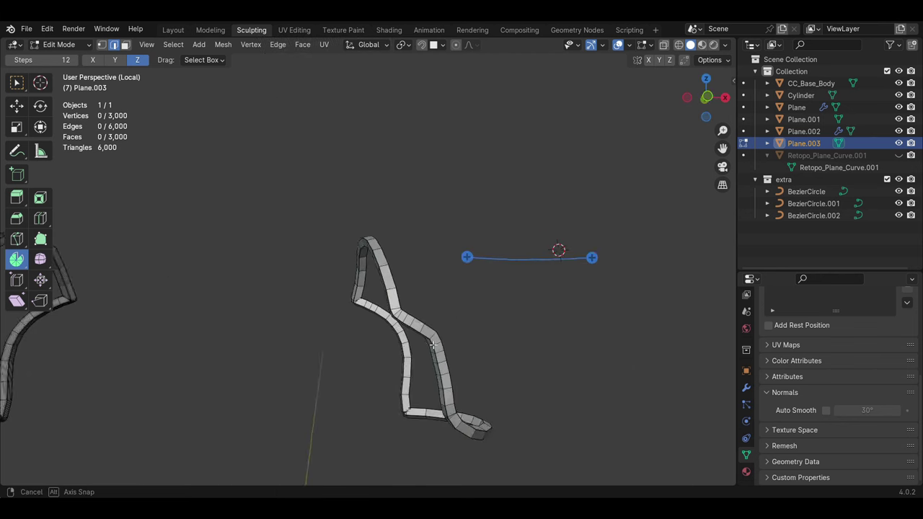
pyautogui.keyDown('alt'); pyautogui.click(487, 306); pyautogui.keyUp('alt')
pyautogui.moveTo(486, 306)
pyautogui.mouseDown(button='middle')
pyautogui.moveTo(479, 350)
pyautogui.moveTo(486, 313)
pyautogui.moveTo(463, 197)
pyautogui.mouseUp(button='middle')
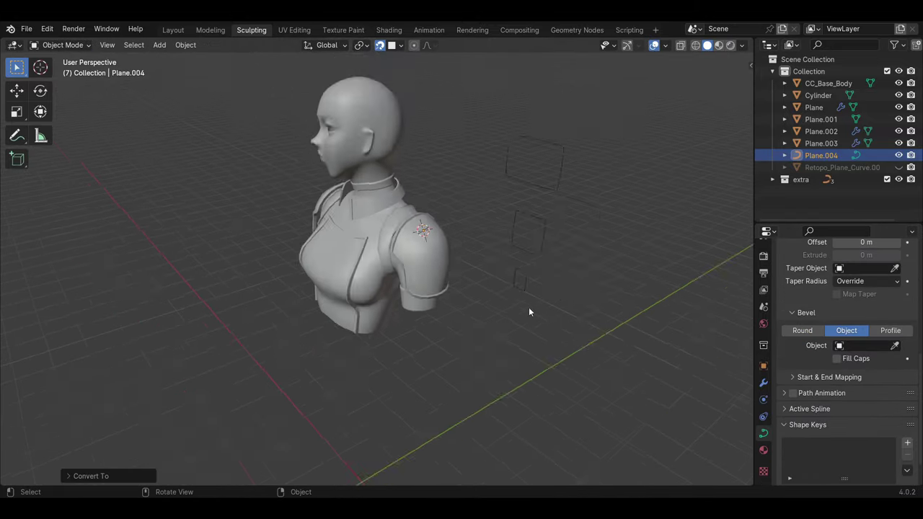
# Step: Inspect the finished Plane.004 trim strip, then leave the isolated view and Edit Mode
pyautogui.moveTo(349, 275); pyautogui.dragTo(277, 315, button='middle')
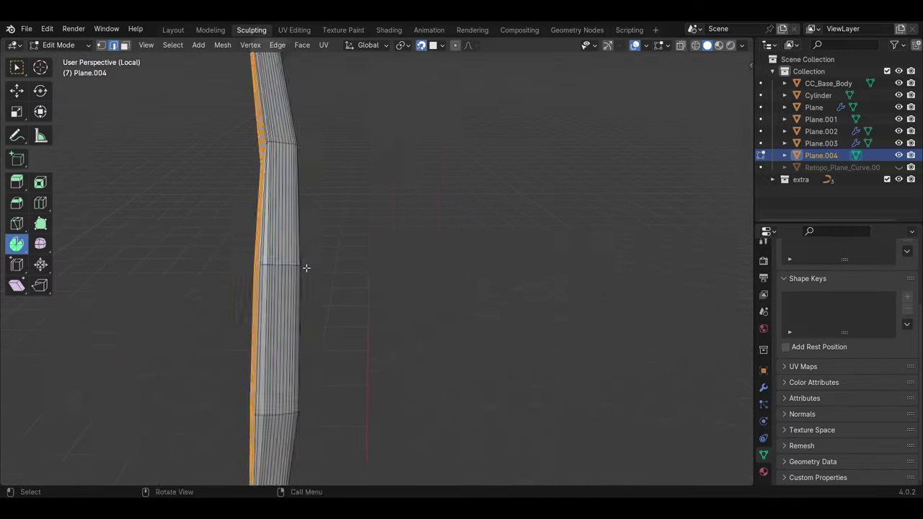
pyautogui.moveTo(305, 268)
pyautogui.mouseDown(button='middle')
pyautogui.moveTo(514, 320)
pyautogui.moveTo(523, 350)
pyautogui.mouseUp(button='middle')
pyautogui.press('KP_Divide')
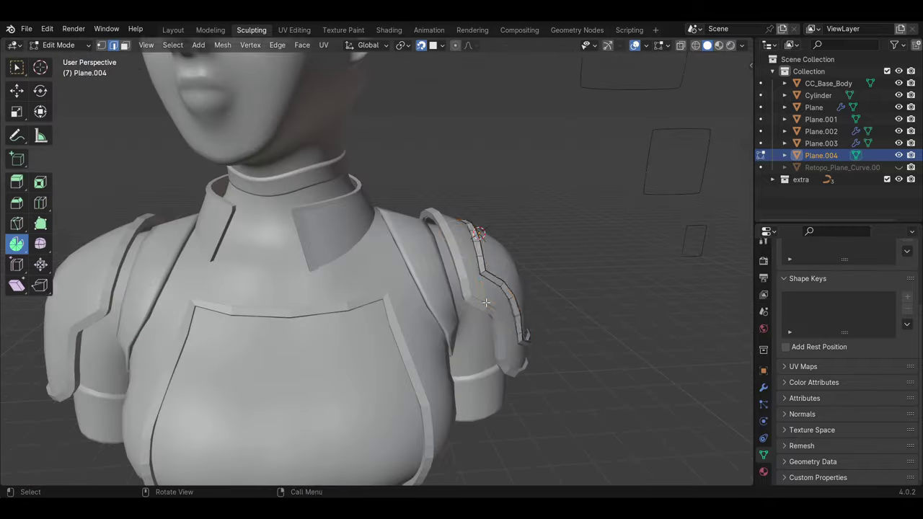
pyautogui.press('Tab')
# Step: Orbit toward the neck, select CC_Base_Body and enter Edit Mode on it
pyautogui.moveTo(486, 303); pyautogui.dragTo(545, 301, button='middle')
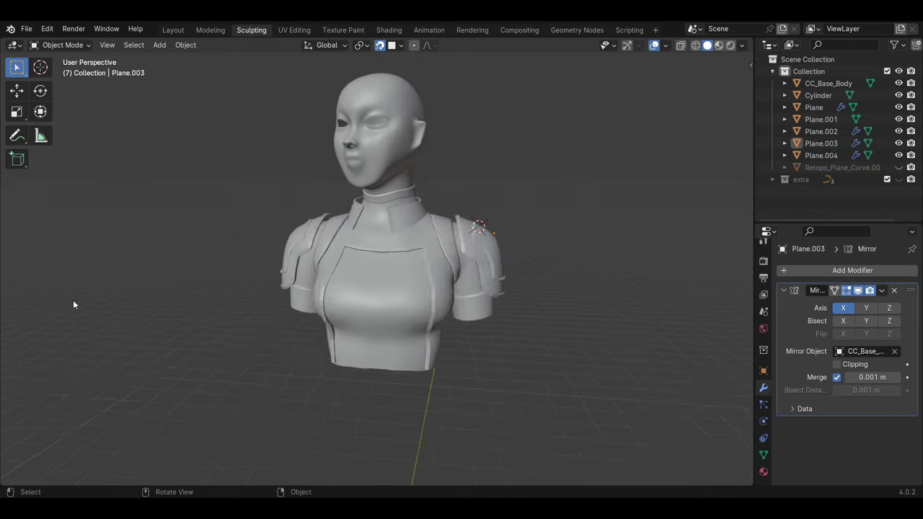
pyautogui.moveTo(88, 358)
pyautogui.mouseDown(button='middle')
pyautogui.moveTo(398, 318)
pyautogui.moveTo(315, 244)
pyautogui.mouseUp(button='middle')
pyautogui.scroll(3, 286, 224)
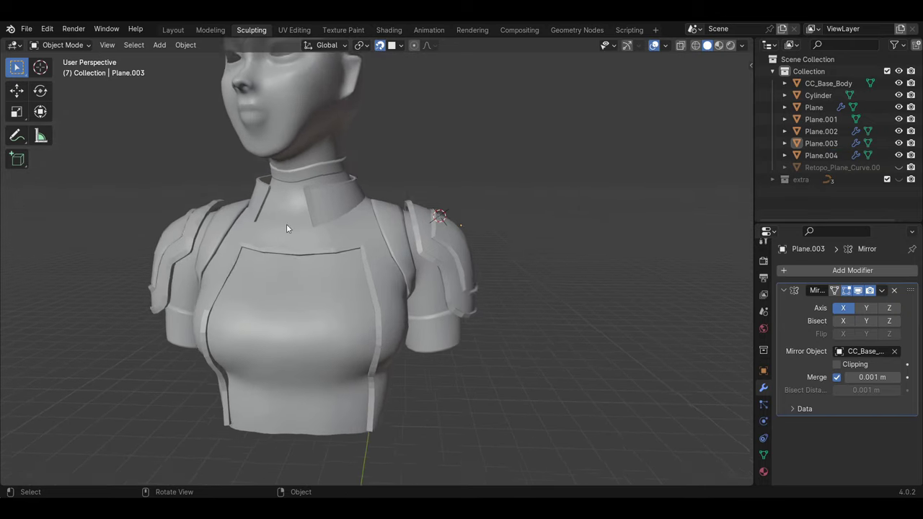
pyautogui.click(286, 223)
pyautogui.press('Tab')
pyautogui.scroll(3, 368, 243)
pyautogui.scroll(2, 368, 243)
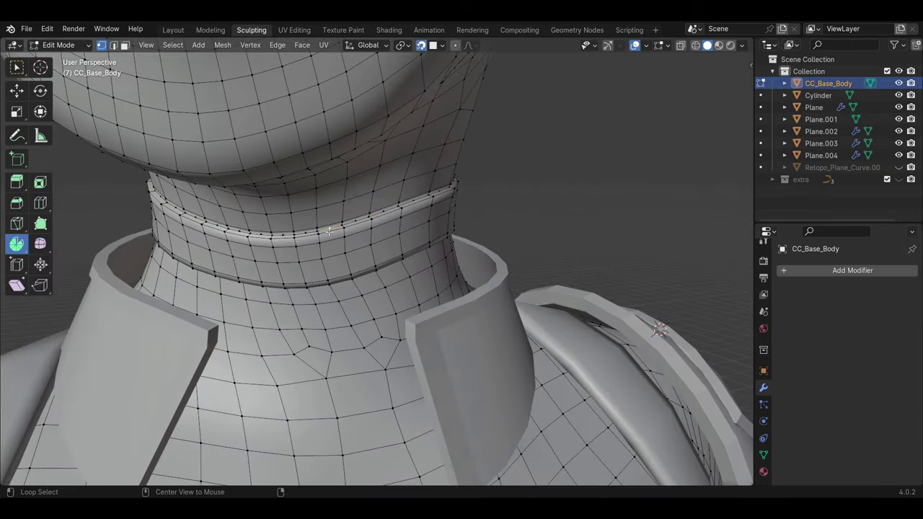
# Step: Turn on the face orientation overlay and flip the collar's normals to face outward
pyautogui.scroll(-3, 382, 217)
pyautogui.scroll(-3, 384, 245)
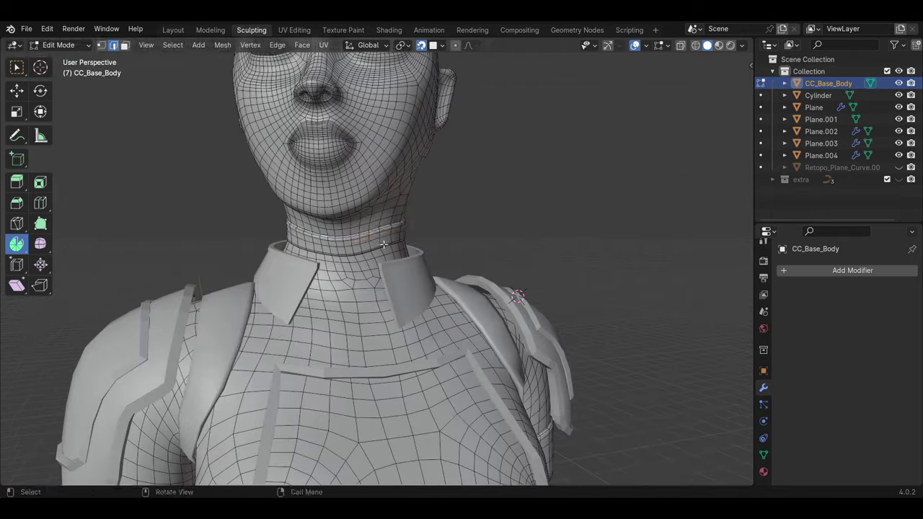
pyautogui.moveTo(426, 75); pyautogui.dragTo(368, 265, button='middle')
pyautogui.scroll(2, 410, 252)
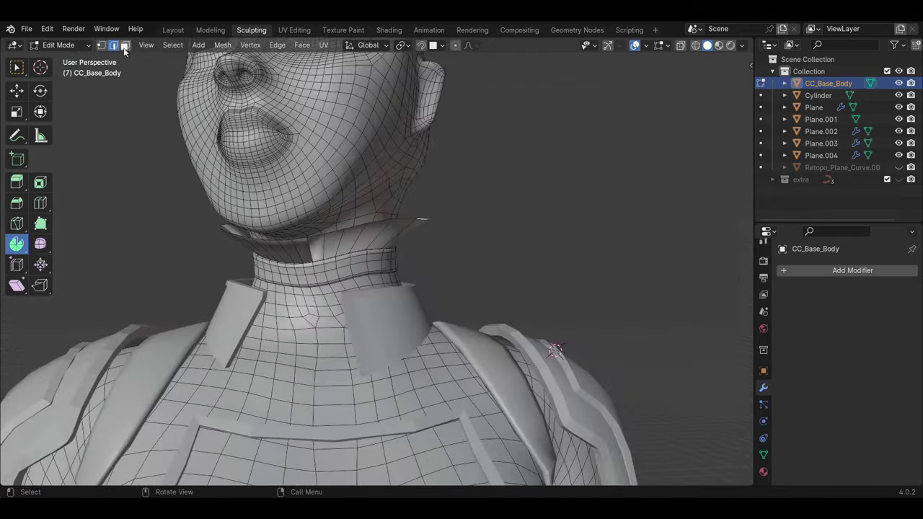
pyautogui.click(646, 45)
pyautogui.click(576, 296)
pyautogui.hotkey('alt', 'n')
pyautogui.click(339, 245)
# Step: Deselect every other collar vertex and pull the remaining points outward into spikes
pyautogui.click(173, 45)
pyautogui.click(195, 177)
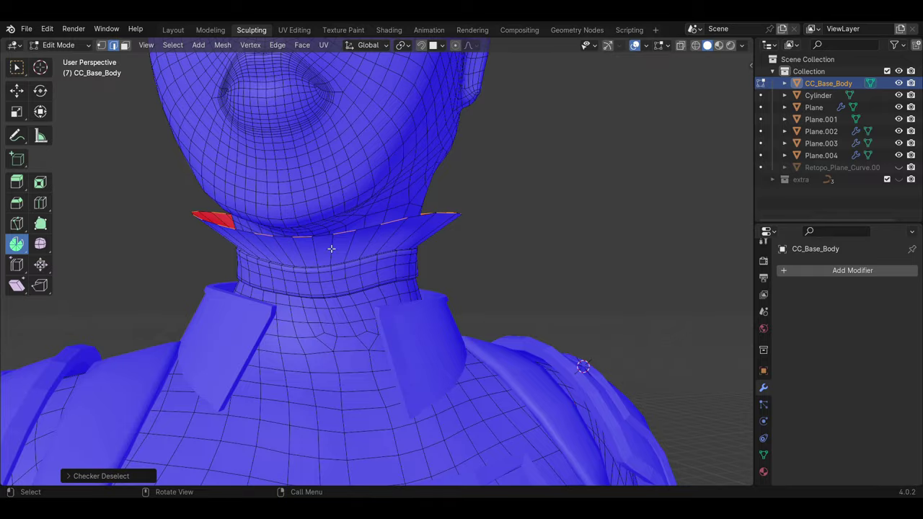
pyautogui.moveTo(527, 226)
pyautogui.mouseDown(button='middle')
pyautogui.moveTo(462, 260)
pyautogui.moveTo(347, 289)
pyautogui.moveTo(374, 274)
pyautogui.moveTo(468, 338)
pyautogui.moveTo(432, 302)
pyautogui.moveTo(461, 310)
pyautogui.mouseUp(button='middle')
pyautogui.press('g')
pyautogui.click(432, 274)
pyautogui.press('g')
pyautogui.click(462, 310)
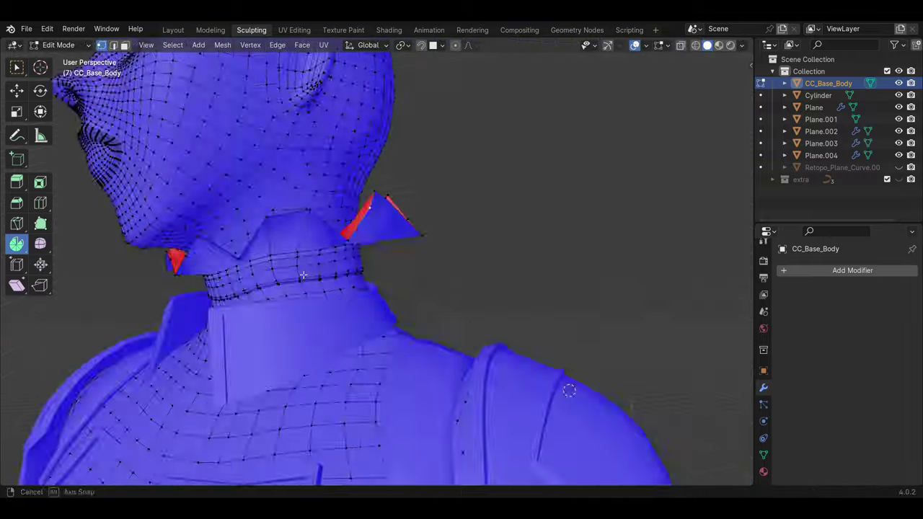
# Step: Turn off the face orientation overlay and return to editing the body mesh at the neck
pyautogui.press('Tab')
pyautogui.click(664, 45)
pyautogui.click(591, 272)
pyautogui.press('Tab')
pyautogui.press('Tab')
pyautogui.press('Tab')
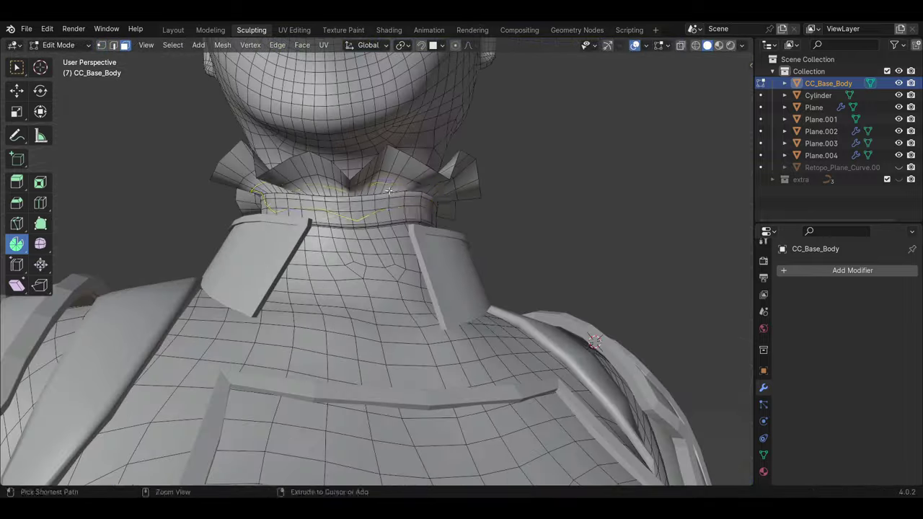
pyautogui.moveTo(432, 260); pyautogui.dragTo(448, 249, button='middle')
pyautogui.click(85, 70)
pyautogui.moveTo(217, 216)
pyautogui.mouseDown(button='middle')
pyautogui.moveTo(322, 281)
pyautogui.moveTo(360, 346)
pyautogui.mouseUp(button='middle')
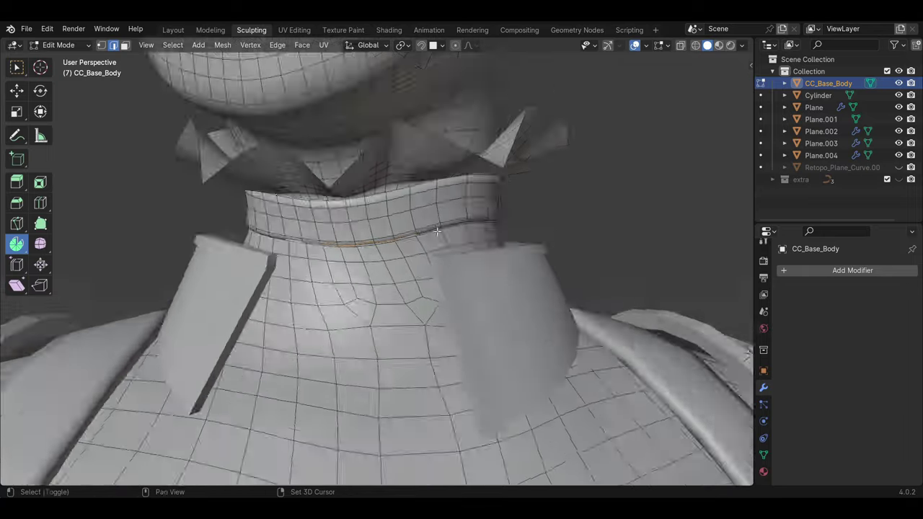
# Step: Extrude the selected neck loop and orbit to face the neck
pyautogui.press('e')
pyautogui.moveTo(384, 383); pyautogui.dragTo(384, 395, button='middle')
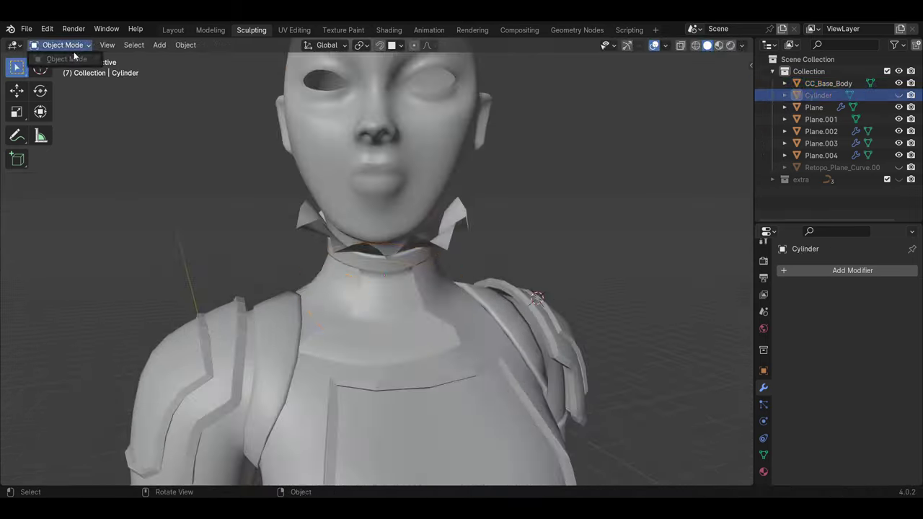
pyautogui.moveTo(475, 315); pyautogui.dragTo(134, 72, button='middle')
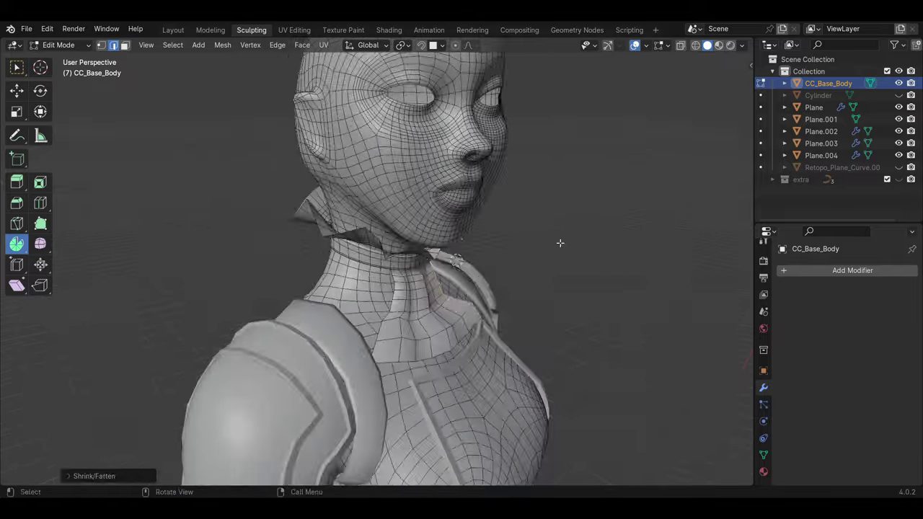
pyautogui.moveTo(432, 340)
pyautogui.mouseDown(button='middle')
pyautogui.moveTo(429, 311)
pyautogui.moveTo(385, 321)
pyautogui.mouseUp(button='middle')
# Step: Add a vertical edge loop down the neck and slide it into place
pyautogui.hotkey('ctrl', 'r')
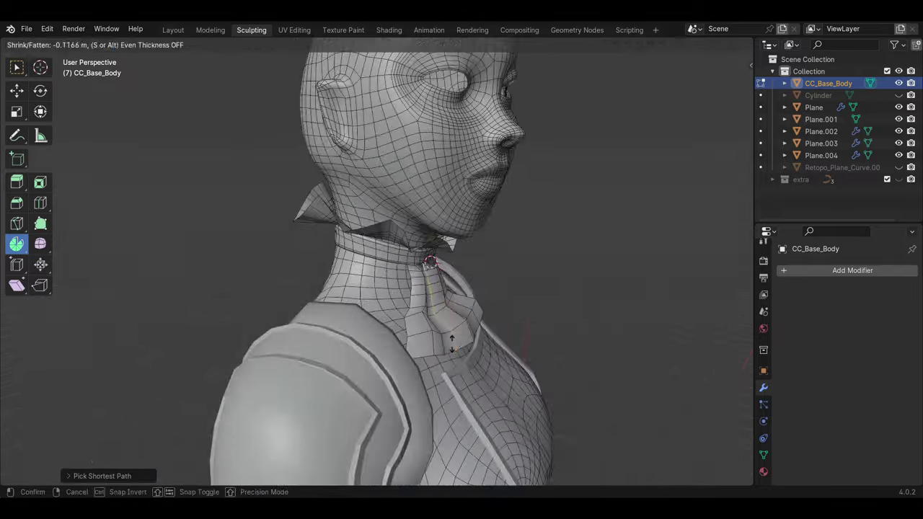
pyautogui.click(385, 321)
pyautogui.click(385, 321)
pyautogui.press('g')
pyautogui.press('g')
pyautogui.click(313, 350)
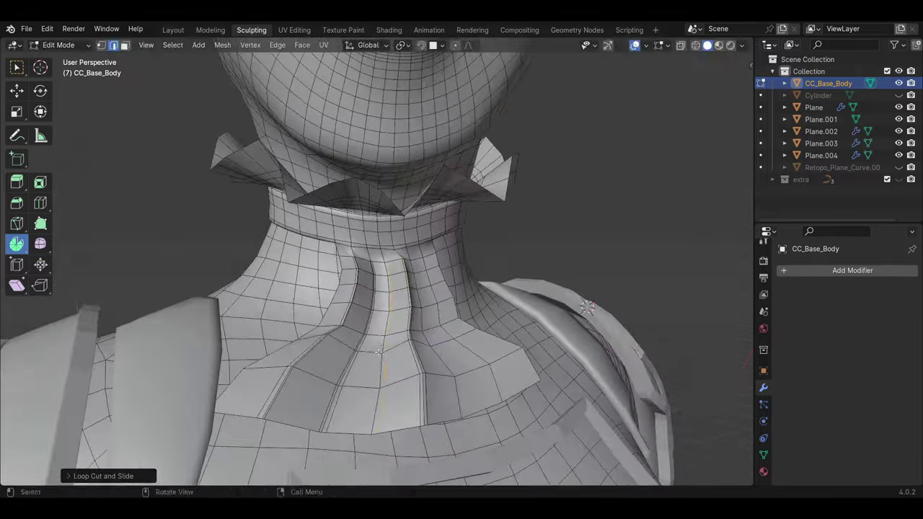
# Step: Select the strip of neck faces and separate it into the new object CC_Base_Body.001
pyautogui.press('1')
pyautogui.scroll(5, 336, 333)
pyautogui.scroll(-4, 336, 333)
pyautogui.press('3')
pyautogui.press('l')
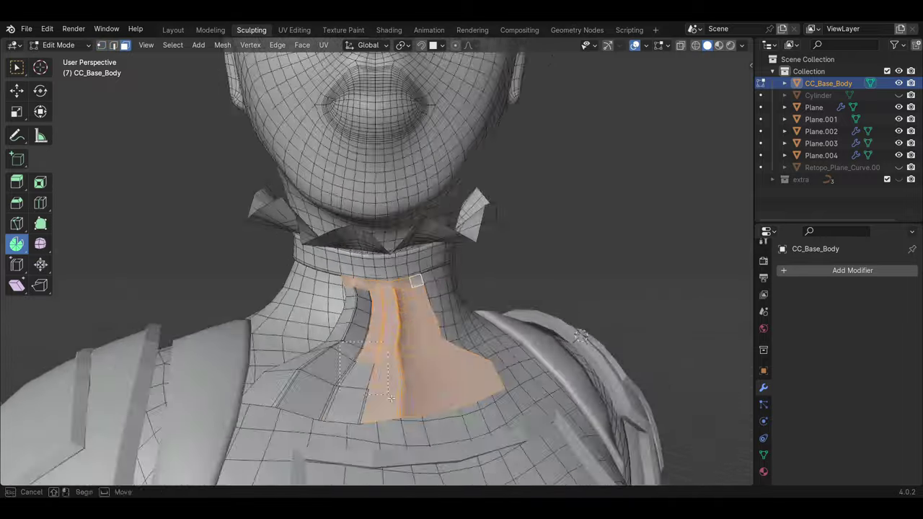
pyautogui.press('p')
pyautogui.press('Tab')
pyautogui.click(389, 367)
# Step: Enter Edit Mode on the separated neck piece and switch to edge selection
pyautogui.press('Tab')
pyautogui.moveTo(379, 351); pyautogui.dragTo(311, 309, button='middle')
pyautogui.press('Escape')
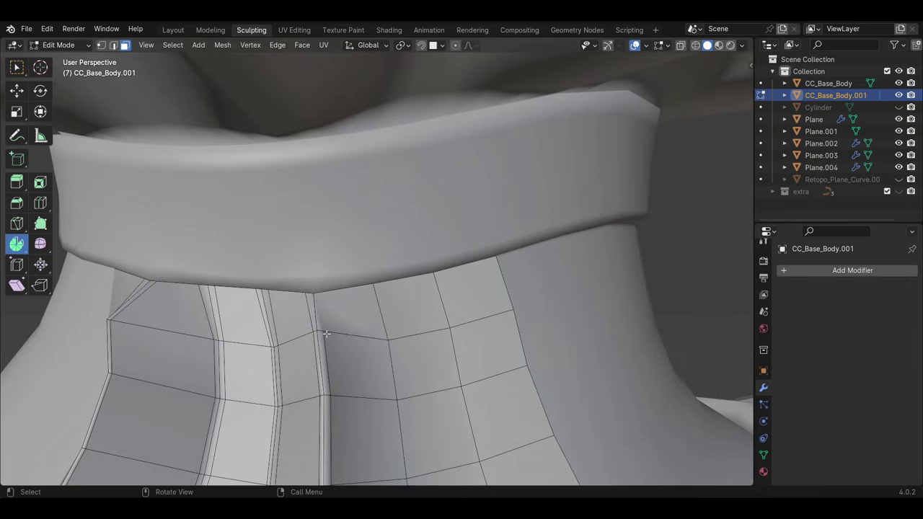
pyautogui.scroll(-5, 346, 356)
pyautogui.press('2')
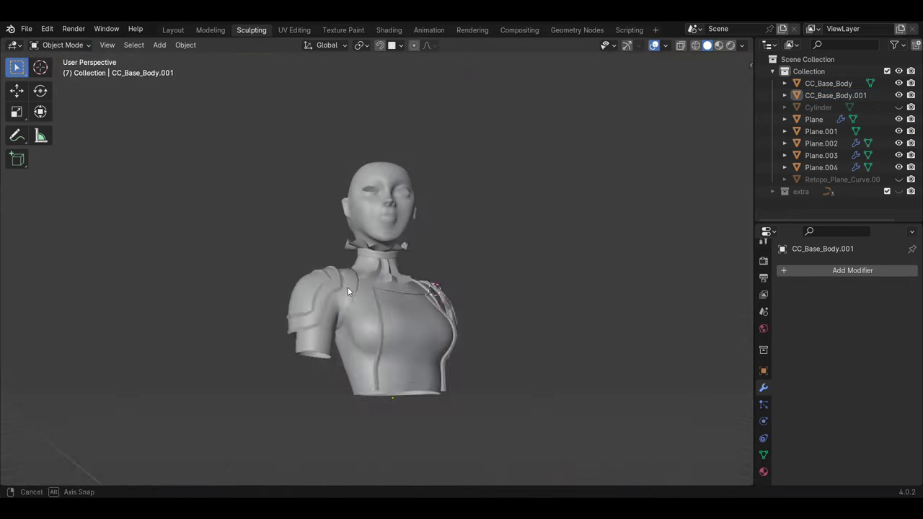
# Step: Move the hair curve's control points and start editing the NurbsPath.001 strand
pyautogui.press('Tab')
pyautogui.moveTo(342, 365)
pyautogui.mouseDown(button='middle')
pyautogui.moveTo(263, 395)
pyautogui.moveTo(253, 367)
pyautogui.moveTo(408, 287)
pyautogui.mouseUp(button='middle')
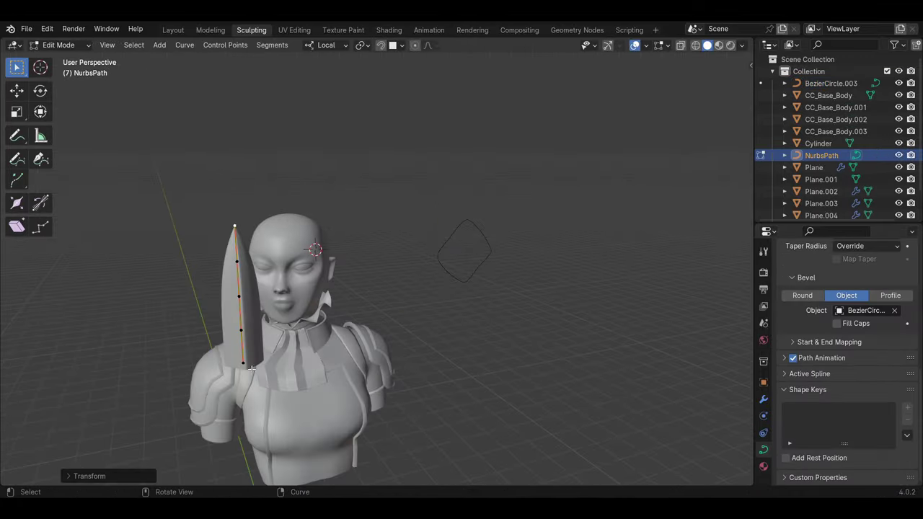
pyautogui.moveTo(318, 365); pyautogui.dragTo(349, 344, button='middle')
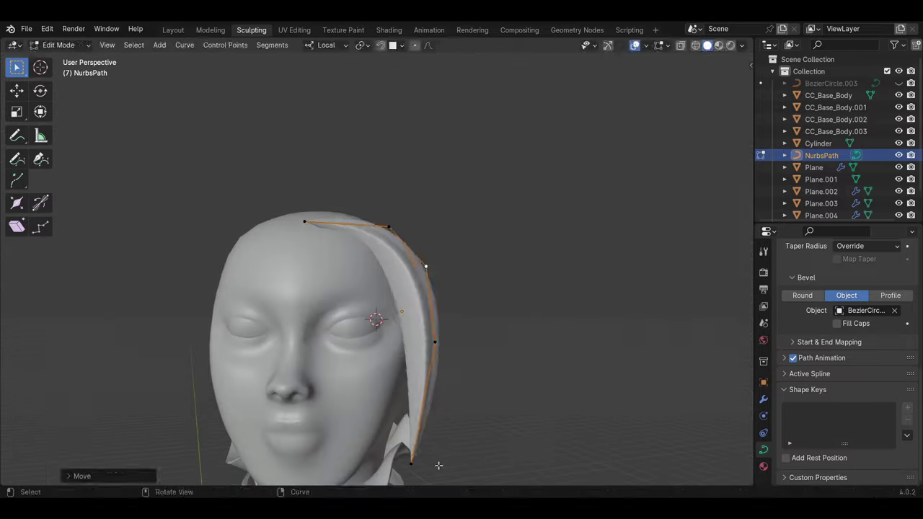
pyautogui.press('g')
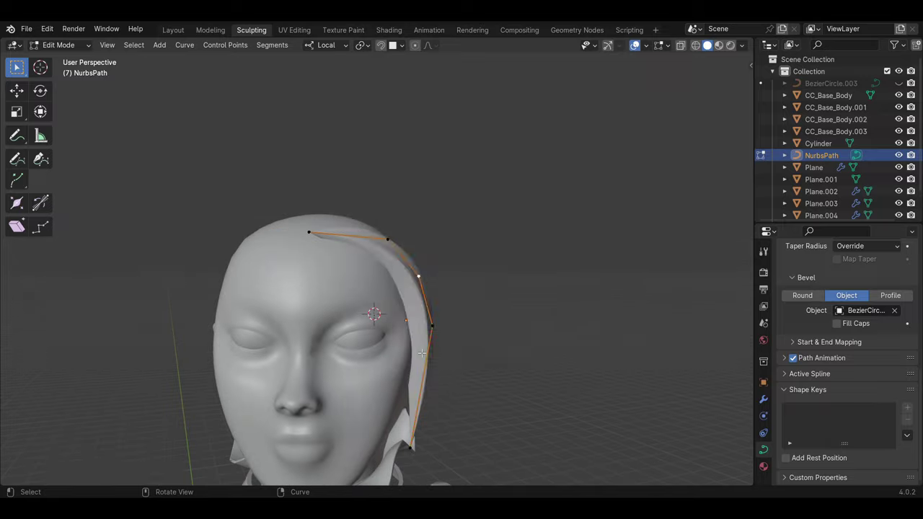
pyautogui.press('Tab')
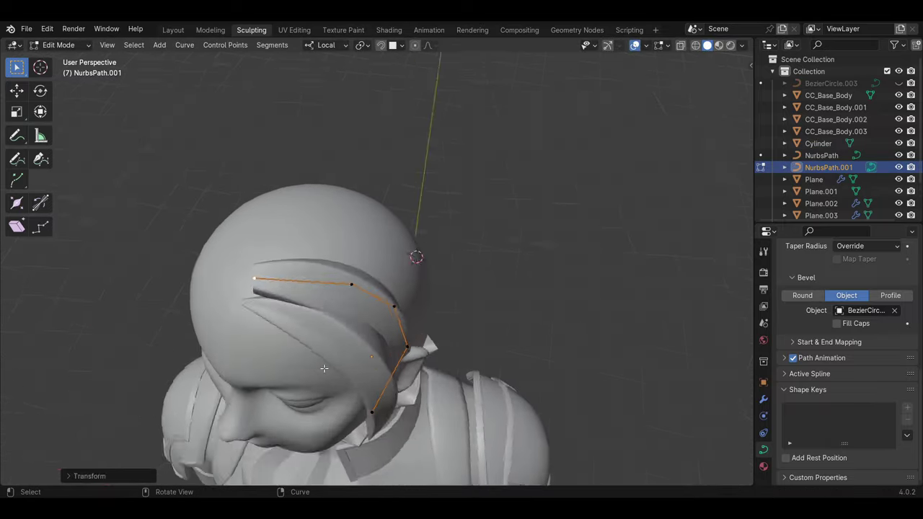
pyautogui.moveTo(501, 197)
pyautogui.mouseDown(button='middle')
pyautogui.moveTo(412, 309)
pyautogui.moveTo(475, 308)
pyautogui.mouseUp(button='middle')
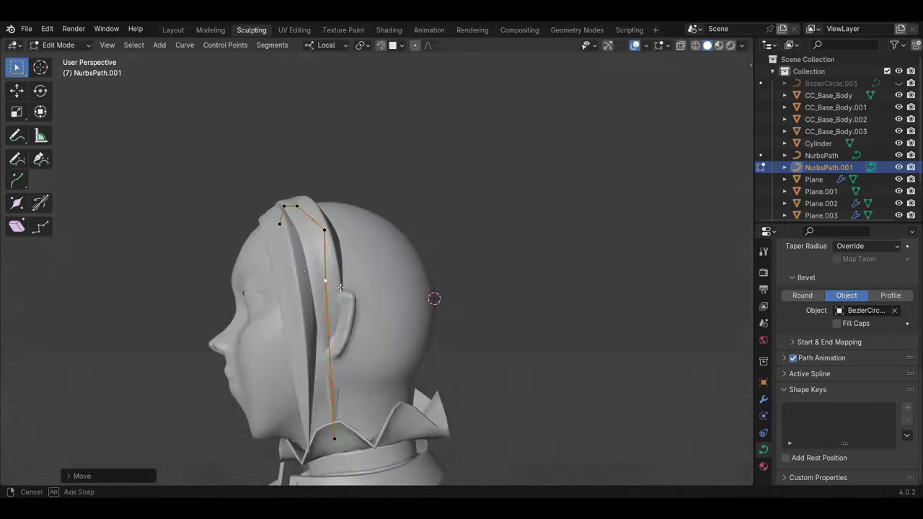
# Step: Edit the BezierCircle.003 profile shape and duplicate the hair strand curve
pyautogui.press('Tab')
pyautogui.click(475, 307)
pyautogui.press('Tab')
pyautogui.press('Tab')
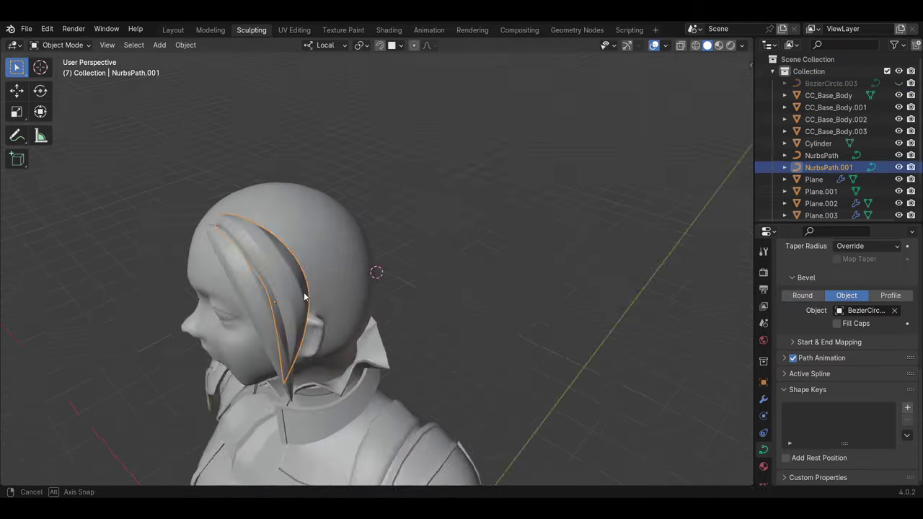
pyautogui.hotkey('shift', 'd')
pyautogui.press('Tab')
# Step: Adjust the duplicated strand's thickness with Alt+S and extrude a new end point
pyautogui.hotkey('alt', 's')
pyautogui.moveTo(277, 308); pyautogui.dragTo(339, 330, button='middle')
pyautogui.click(303, 317)
pyautogui.hotkey('alt', 's')
pyautogui.click(339, 330)
pyautogui.press('e')
pyautogui.click(319, 413)
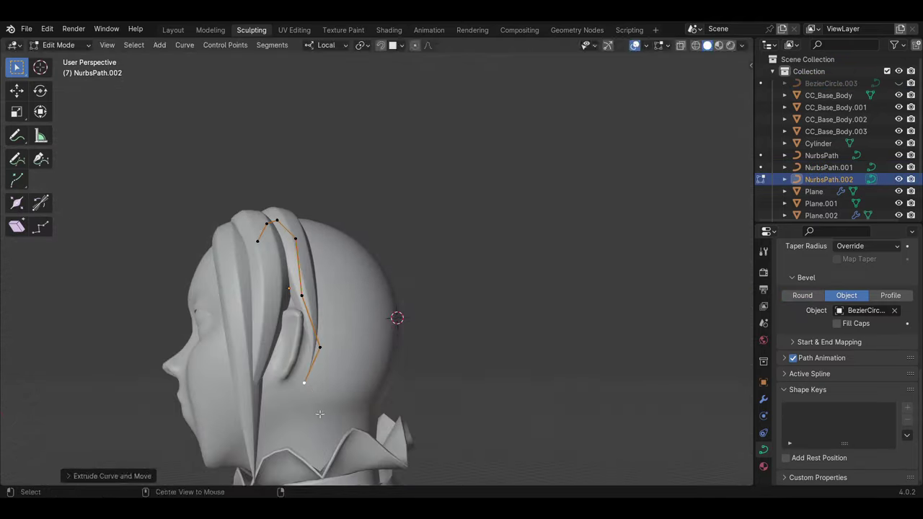
pyautogui.click(269, 457)
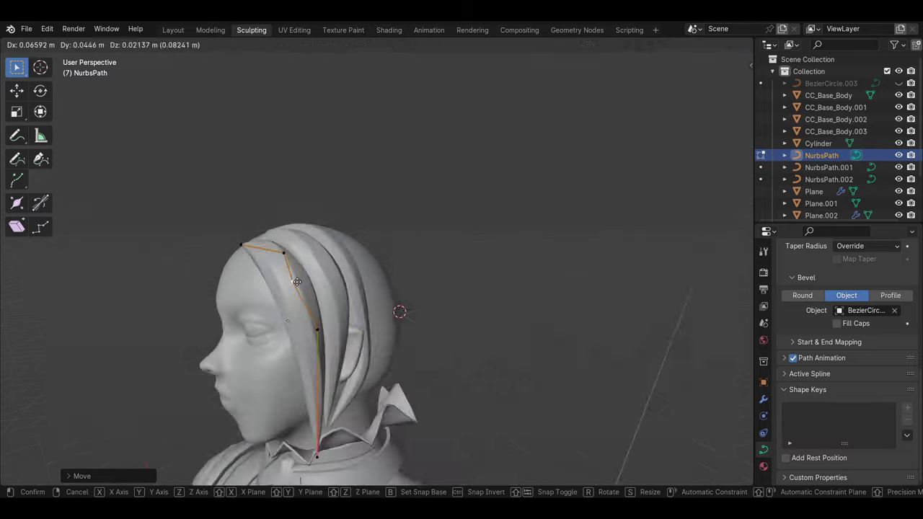
pyautogui.moveTo(269, 457)
pyautogui.mouseDown(button='middle')
pyautogui.moveTo(370, 242)
pyautogui.moveTo(442, 380)
pyautogui.mouseUp(button='middle')
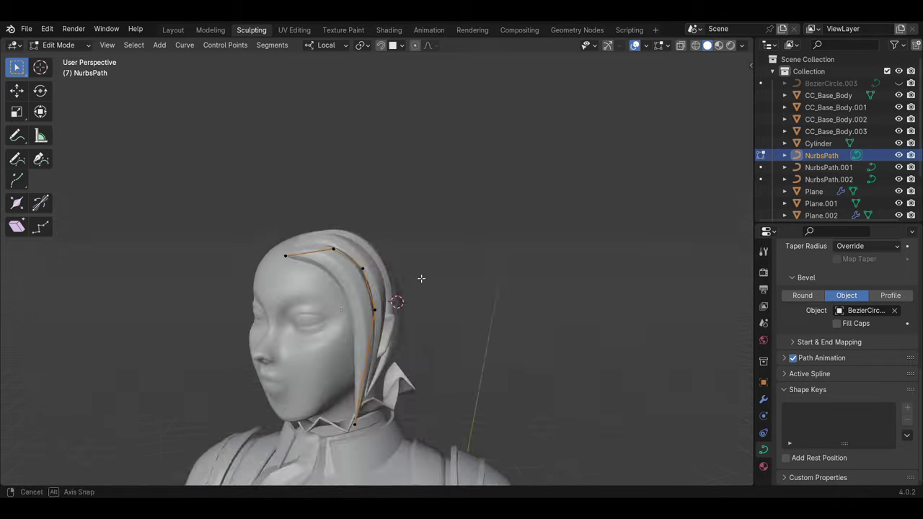
pyautogui.press('Tab')
# Step: Duplicate the strand as NurbsPath.003, move it across the head and raise its top point
pyautogui.hotkey('shift', 'd')
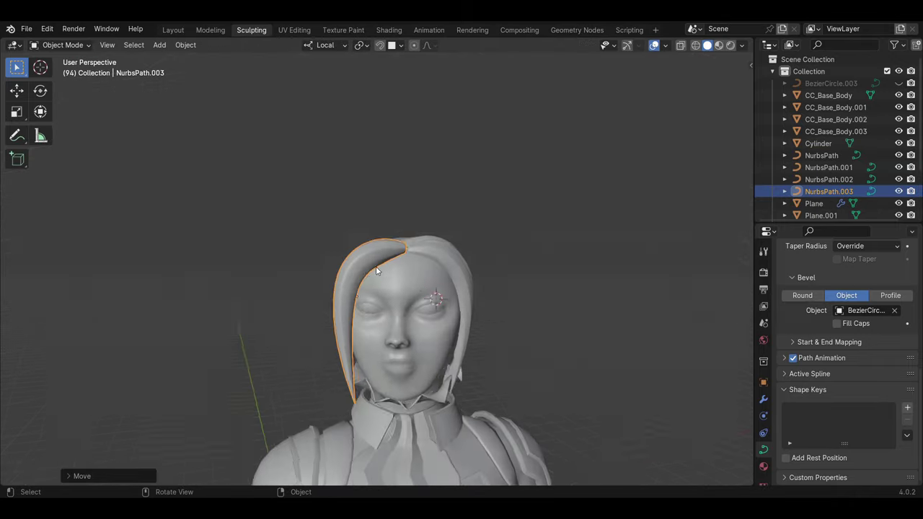
pyautogui.press('g')
pyautogui.click(371, 273)
pyautogui.press('Tab')
pyautogui.moveTo(371, 273); pyautogui.dragTo(388, 269, button='middle')
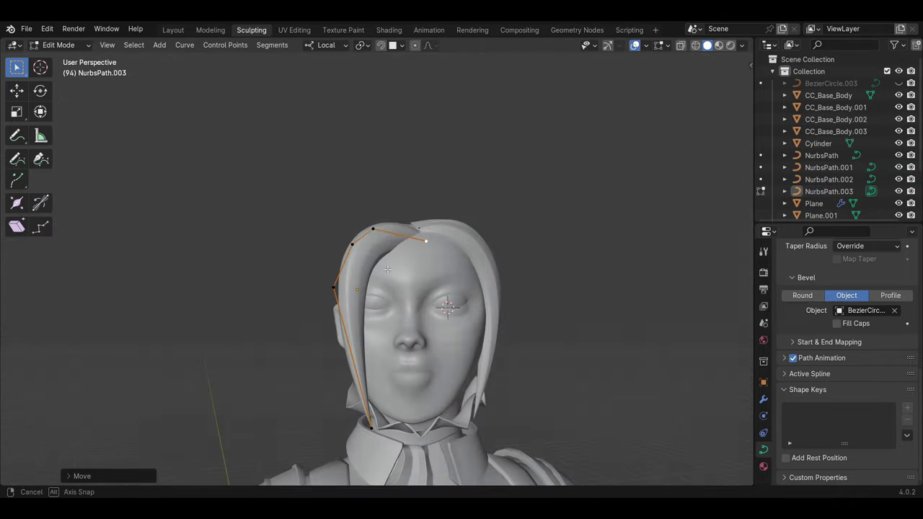
pyautogui.click(376, 225)
pyautogui.press('g')
pyautogui.moveTo(376, 238)
pyautogui.mouseDown(button='middle')
pyautogui.moveTo(373, 289)
pyautogui.moveTo(426, 395)
pyautogui.mouseUp(button='middle')
pyautogui.click(373, 294)
pyautogui.scroll(-2, 373, 294)
pyautogui.press('Tab')
# Step: Duplicate the strand as NurbsPath.004 and place it on the head
pyautogui.hotkey('shift', 'd')
pyautogui.click(373, 294)
pyautogui.press('Tab')
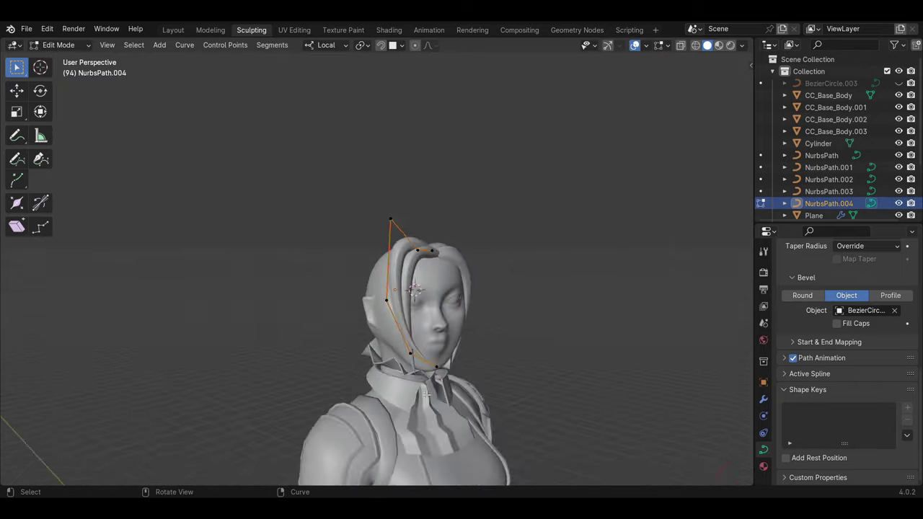
pyautogui.scroll(3, 425, 394)
pyautogui.press('Tab')
# Step: Add NurbsPath.005 below it and change its thickness with Alt+S
pyautogui.hotkey('shift', 'd')
pyautogui.click(400, 409)
pyautogui.press('Tab')
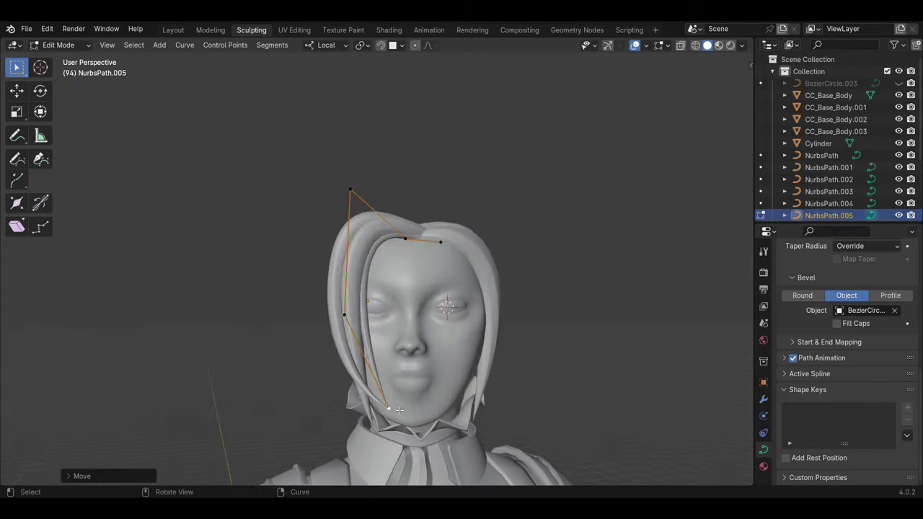
pyautogui.press('Tab')
pyautogui.moveTo(400, 409)
pyautogui.mouseDown(button='middle')
pyautogui.moveTo(393, 462)
pyautogui.moveTo(460, 451)
pyautogui.moveTo(420, 255)
pyautogui.moveTo(403, 382)
pyautogui.moveTo(454, 377)
pyautogui.mouseUp(button='middle')
pyautogui.press('Tab')
pyautogui.hotkey('alt', 's')
pyautogui.click(393, 469)
pyautogui.press('Tab')
# Step: Duplicate the strand as NurbsPath.006 and delete some of its points
pyautogui.hotkey('shift', 'd')
pyautogui.press('Tab')
pyautogui.press('x')
# Step: Add the NurbsPath.007 and NurbsPath.008 strands, scaling and thickening them with Alt+S
pyautogui.press('Tab')
pyautogui.hotkey('shift', 'd')
pyautogui.click(420, 256)
pyautogui.press('Tab')
pyautogui.hotkey('alt', 's')
pyautogui.click(402, 382)
pyautogui.press('Tab')
pyautogui.press('Tab')
pyautogui.press('Tab')
# Step: Duplicate a hair strand, reshape its points, and add NurbsPath.009 beside it
pyautogui.hotkey('shift', 'd')
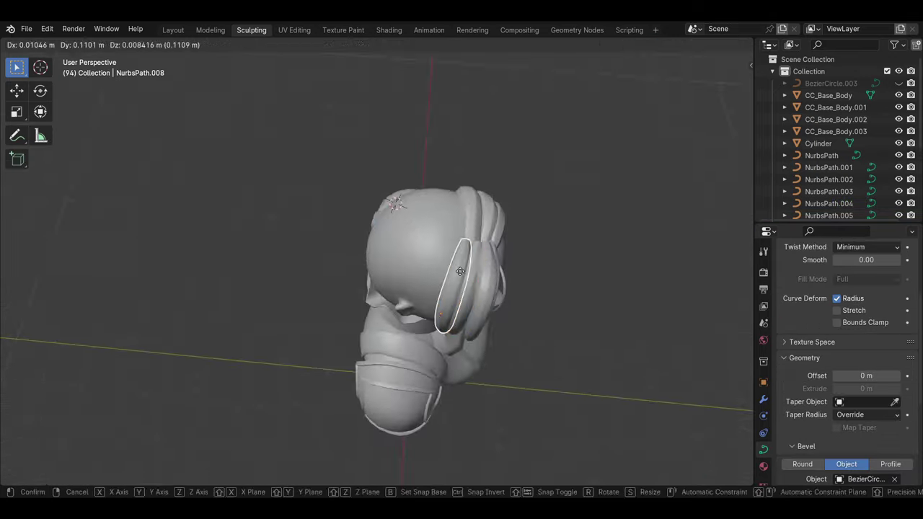
pyautogui.click(460, 271)
pyautogui.moveTo(731, 311); pyautogui.dragTo(498, 228, button='middle')
pyautogui.press('Tab')
pyautogui.press('g')
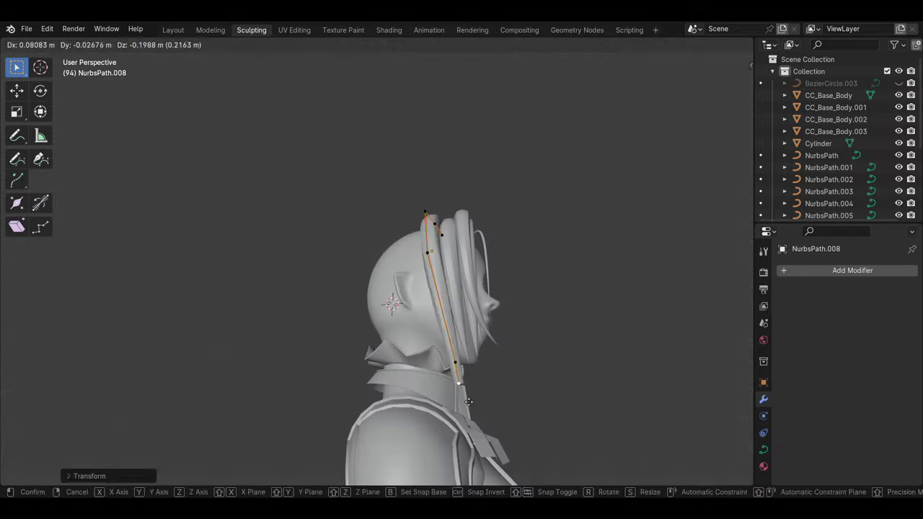
pyautogui.click(468, 401)
pyautogui.moveTo(468, 401); pyautogui.dragTo(554, 252, button='middle')
pyautogui.press('Tab')
pyautogui.hotkey('shift', 'd')
pyautogui.click(444, 306)
pyautogui.press('Tab')
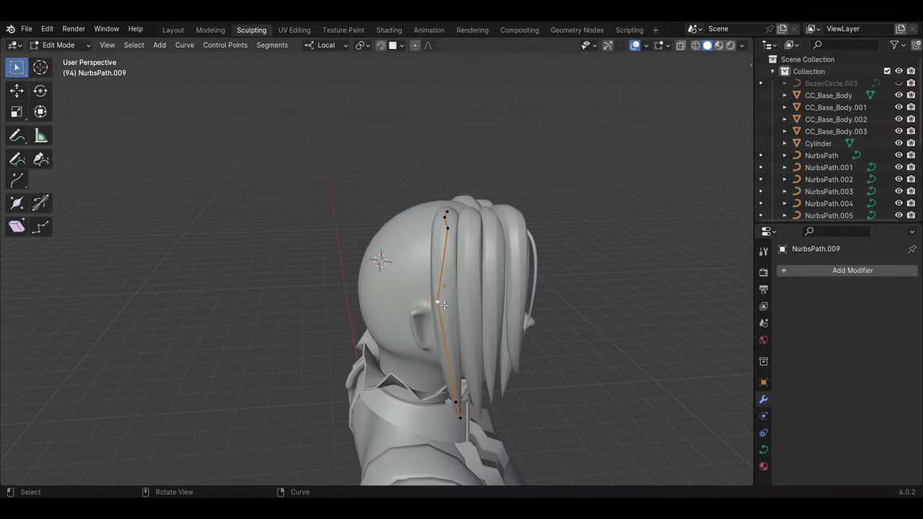
pyautogui.moveTo(443, 306)
pyautogui.mouseDown(button='middle')
pyautogui.moveTo(508, 365)
pyautogui.moveTo(405, 255)
pyautogui.moveTo(389, 288)
pyautogui.moveTo(379, 368)
pyautogui.moveTo(521, 332)
pyautogui.mouseUp(button='middle')
# Step: Add strand copies NurbsPath.010 through NurbsPath.013 across the head
pyautogui.press('Tab')
pyautogui.hotkey('shift', 'd')
pyautogui.click(390, 289)
pyautogui.press('Tab')
pyautogui.hotkey('shift', 'd')
pyautogui.click(449, 346)
pyautogui.moveTo(449, 346); pyautogui.dragTo(346, 401, button='middle')
pyautogui.press('Tab')
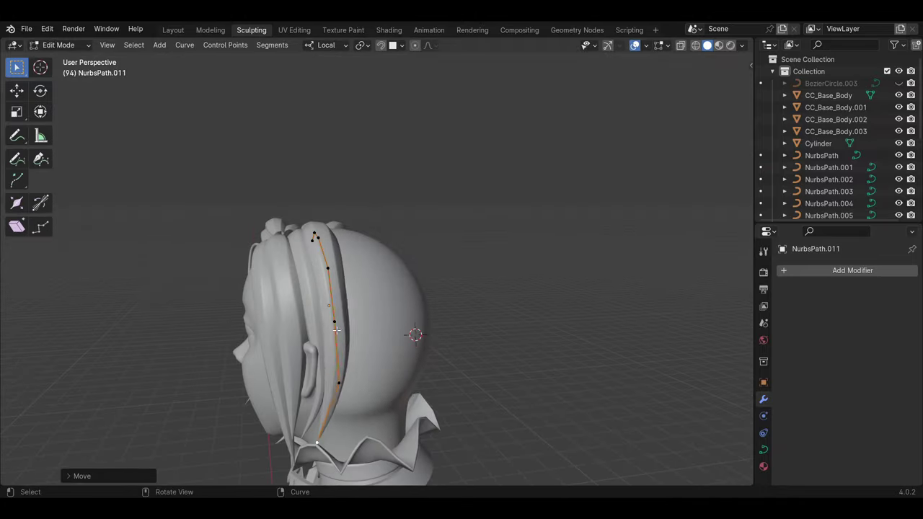
pyautogui.moveTo(336, 329)
pyautogui.mouseDown(button='middle')
pyautogui.moveTo(404, 302)
pyautogui.moveTo(470, 305)
pyautogui.moveTo(432, 361)
pyautogui.moveTo(476, 440)
pyautogui.moveTo(416, 300)
pyautogui.mouseUp(button='middle')
pyautogui.press('Tab')
pyautogui.hotkey('shift', 'd')
pyautogui.click(476, 440)
pyautogui.hotkey('shift', 'd')
pyautogui.click(329, 232)
pyautogui.press('Tab')
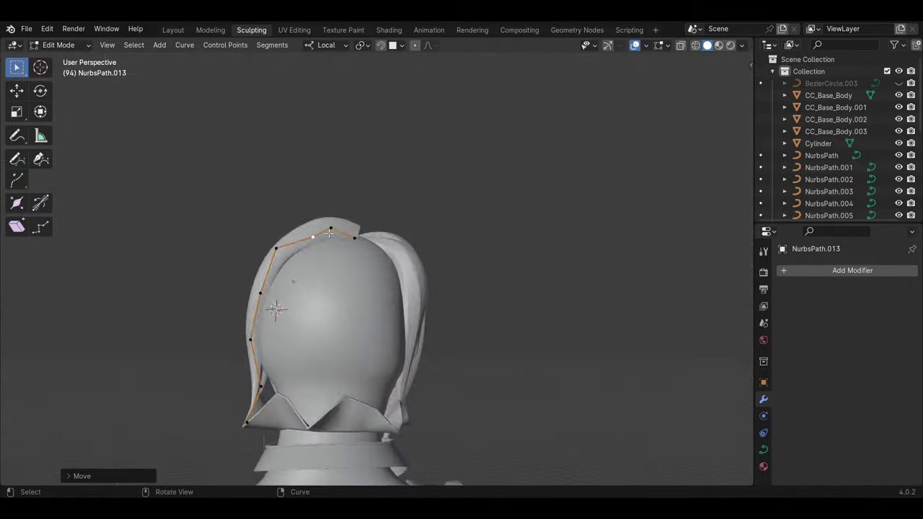
pyautogui.moveTo(330, 232)
pyautogui.mouseDown(button='middle')
pyautogui.moveTo(375, 303)
pyautogui.moveTo(433, 310)
pyautogui.moveTo(346, 361)
pyautogui.mouseUp(button='middle')
# Step: Reposition strand points and add strands NurbsPath.014 and NurbsPath.015 at the front and side
pyautogui.press('g')
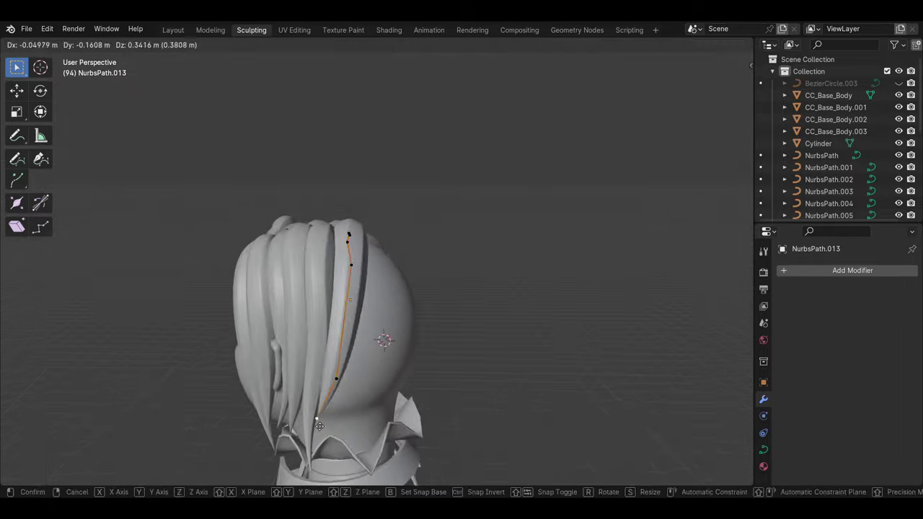
pyautogui.click(319, 426)
pyautogui.press('Tab')
pyautogui.moveTo(319, 426); pyautogui.dragTo(424, 310, button='middle')
pyautogui.press('Tab')
pyautogui.press('Tab')
pyautogui.hotkey('shift', 'd')
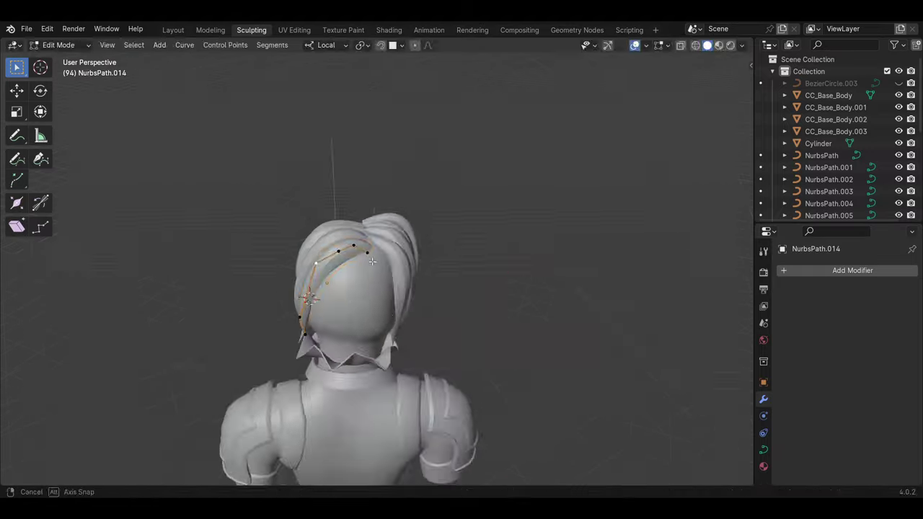
pyautogui.press('Tab')
pyautogui.moveTo(372, 261)
pyautogui.mouseDown(button='middle')
pyautogui.moveTo(401, 261)
pyautogui.moveTo(358, 389)
pyautogui.moveTo(422, 374)
pyautogui.moveTo(389, 339)
pyautogui.moveTo(360, 338)
pyautogui.moveTo(378, 334)
pyautogui.moveTo(361, 278)
pyautogui.moveTo(384, 242)
pyautogui.mouseUp(button='middle')
pyautogui.hotkey('shift', 'd')
pyautogui.press('Tab')
pyautogui.press('g')
pyautogui.click(357, 389)
# Step: Add strands NurbsPath.017 through NurbsPath.019, adjusting their points along the hair
pyautogui.press('Tab')
pyautogui.hotkey('shift', 'd')
pyautogui.press('Tab')
pyautogui.press('g')
pyautogui.click(373, 277)
pyautogui.press('Tab')
pyautogui.hotkey('shift', 'd')
pyautogui.press('Tab')
# Step: Add rotated strands NurbsPath.020 and NurbsPath.021 and tweak their points
pyautogui.press('Tab')
pyautogui.hotkey('shift', 'd')
pyautogui.press('Tab')
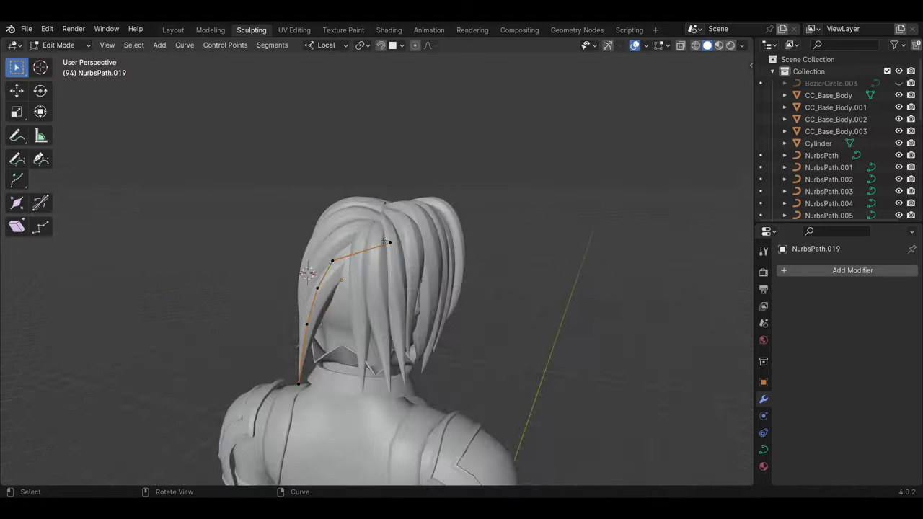
pyautogui.press('g')
pyautogui.click(375, 274)
pyautogui.moveTo(375, 274)
pyautogui.mouseDown(button='middle')
pyautogui.moveTo(361, 367)
pyautogui.moveTo(379, 246)
pyautogui.moveTo(417, 369)
pyautogui.mouseUp(button='middle')
pyautogui.press('Tab')
pyautogui.hotkey('shift', 'd')
pyautogui.press('r')
pyautogui.click(368, 277)
pyautogui.press('Tab')
pyautogui.press('g')
pyautogui.click(379, 246)
pyautogui.press('Tab')
pyautogui.hotkey('shift', 'd')
# Step: Change a strand's thickness, reposition it, and duplicate it as NurbsPath.022
pyautogui.press('Tab')
pyautogui.hotkey('alt', 's')
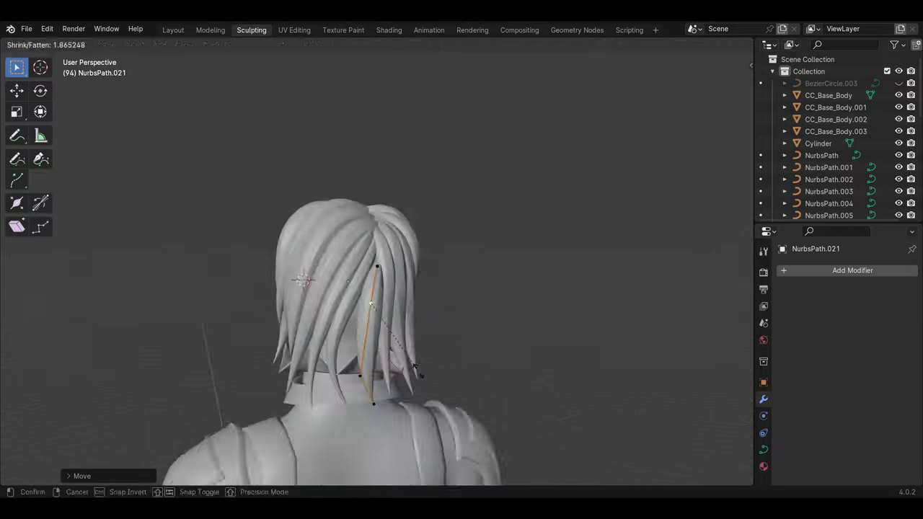
pyautogui.click(417, 369)
pyautogui.press('g')
pyautogui.click(371, 317)
pyautogui.press('Tab')
pyautogui.hotkey('shift', 'd')
# Step: Duplicate another strand and rotate the copy around the X axis
pyautogui.press('Tab')
pyautogui.moveTo(372, 317)
pyautogui.mouseDown(button='middle')
pyautogui.moveTo(397, 329)
pyautogui.moveTo(442, 377)
pyautogui.mouseUp(button='middle')
pyautogui.press('g')
pyautogui.click(396, 328)
pyautogui.press('Tab')
pyautogui.hotkey('shift', 'd')
pyautogui.press('Tab')
pyautogui.press('r')
pyautogui.press('x')
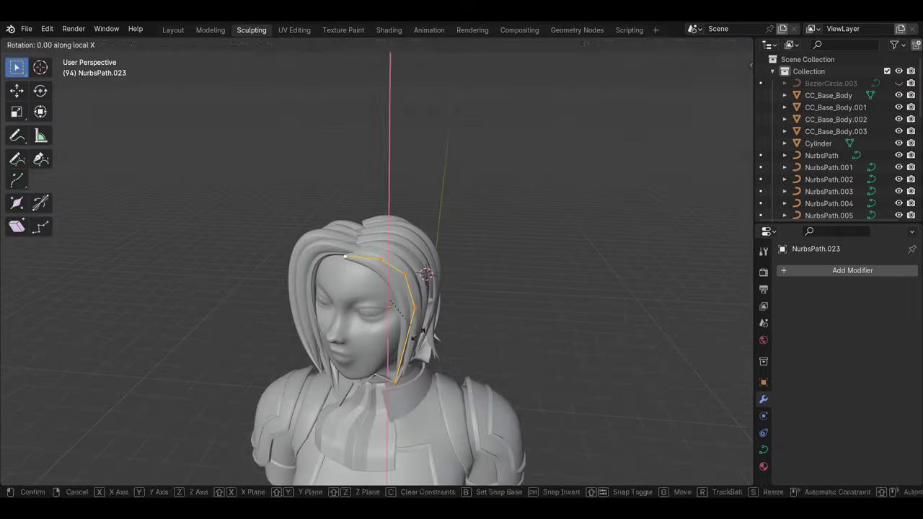
pyautogui.click(417, 333)
pyautogui.rightClick(288, 175)
pyautogui.moveTo(417, 333)
pyautogui.mouseDown(button='middle')
pyautogui.moveTo(288, 175)
pyautogui.moveTo(664, 341)
pyautogui.moveTo(317, 360)
pyautogui.moveTo(440, 367)
pyautogui.moveTo(383, 325)
pyautogui.mouseUp(button='middle')
# Step: Place a new strand at the back and tweak the back-hair strands' control points
pyautogui.press('Tab')
pyautogui.hotkey('shift', 'd')
pyautogui.click(309, 370)
pyautogui.press('Tab')
pyautogui.press('Tab')
pyautogui.click(383, 326)
pyautogui.press('Tab')
pyautogui.moveTo(383, 326); pyautogui.dragTo(367, 346)
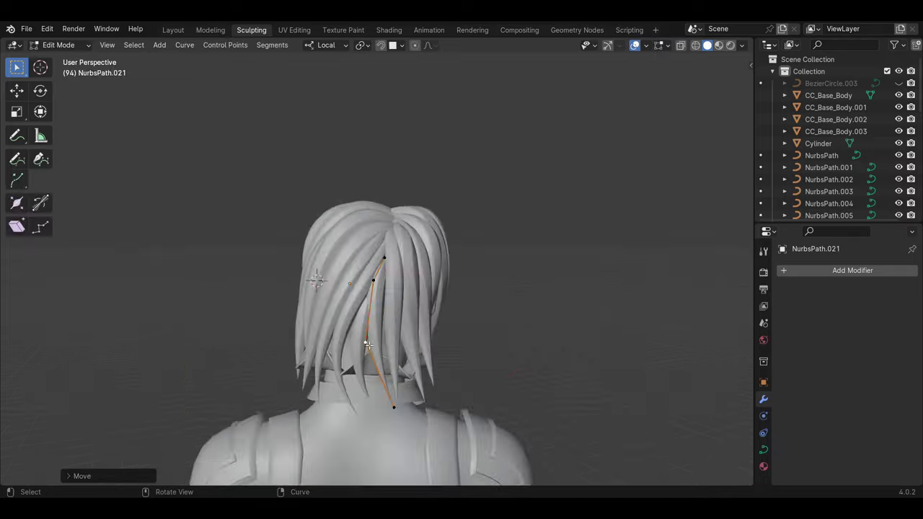
pyautogui.press('Tab')
pyautogui.moveTo(368, 345); pyautogui.dragTo(471, 392, button='middle')
pyautogui.click(333, 363)
pyautogui.press('Tab')
pyautogui.moveTo(333, 364)
pyautogui.mouseDown(button='middle')
pyautogui.moveTo(373, 376)
pyautogui.moveTo(469, 354)
pyautogui.mouseUp(button='middle')
pyautogui.press('Tab')
pyautogui.press('Tab')
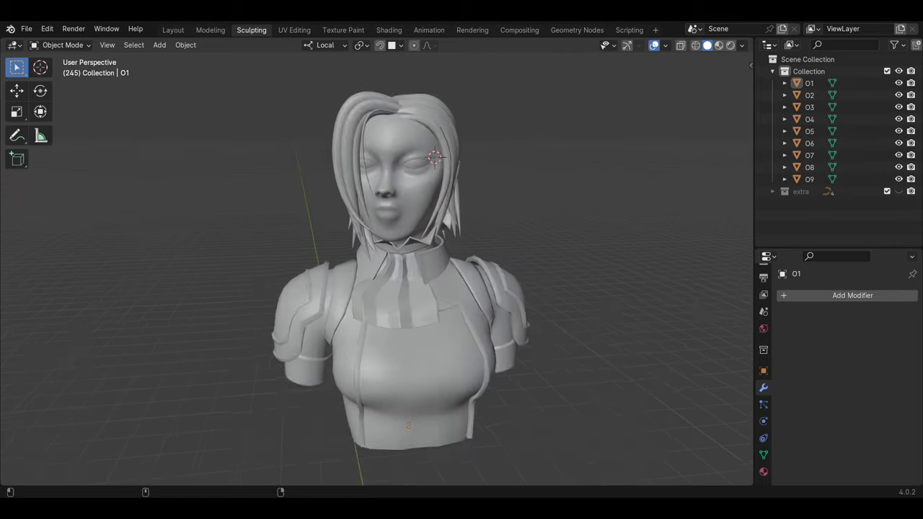
# Step: Switch the viewport to Rendered shading, create a new world, and set the render engine to Cycles
pyautogui.click(730, 44)
pyautogui.click(764, 328)
pyautogui.click(858, 295)
pyautogui.click(763, 297)
pyautogui.click(860, 295)
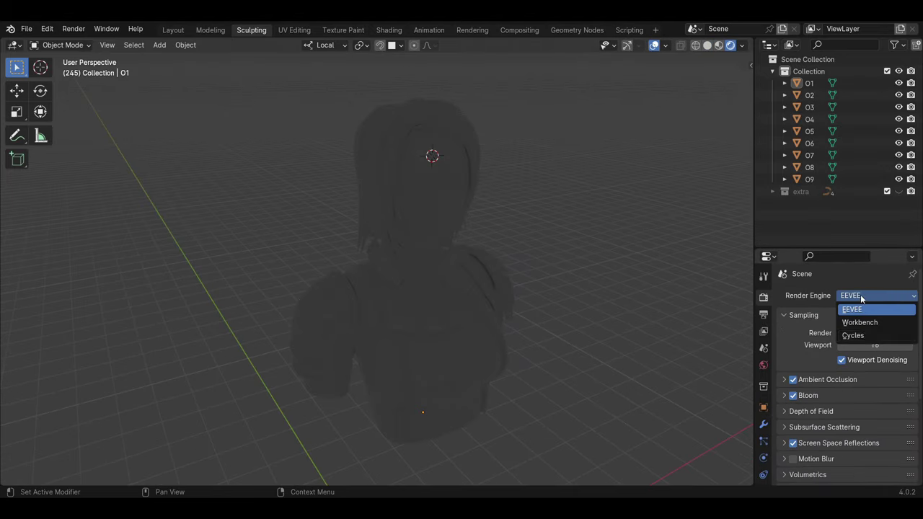
pyautogui.click(853, 336)
# Step: Add a point light in front of the bust with 200 W power
pyautogui.hotkey('shift', 'a')
pyautogui.click(576, 406)
pyautogui.press('KP_7')
pyautogui.press('g')
pyautogui.click(289, 429)
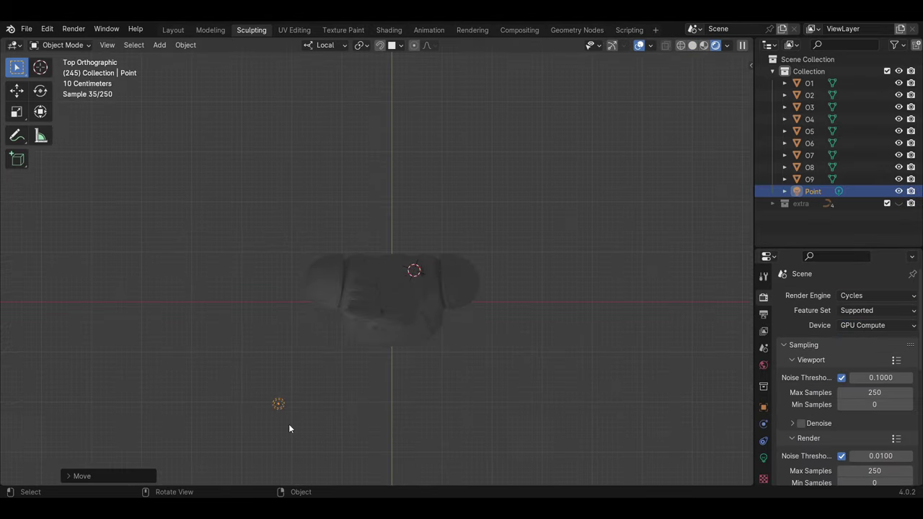
pyautogui.click(763, 457)
pyautogui.press('Return')
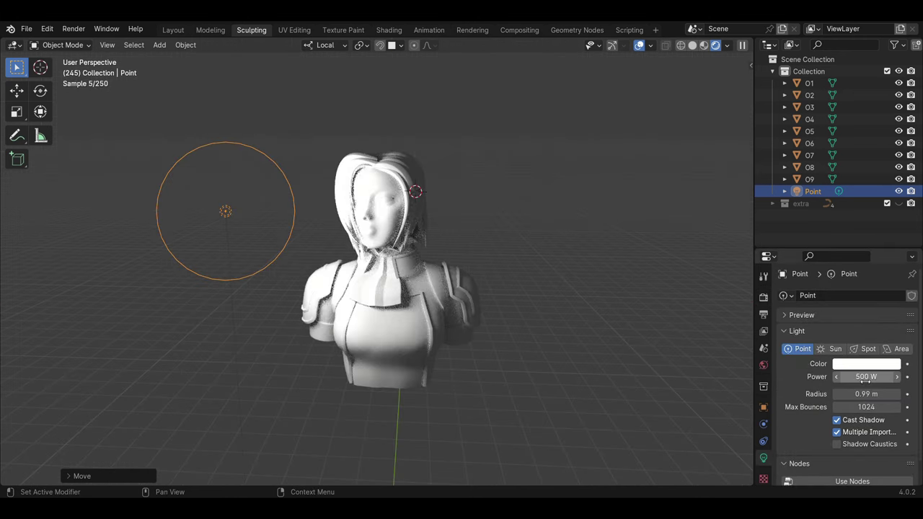
pyautogui.doubleClick(866, 376)
pyautogui.write('200')
pyautogui.press('Return')
# Step: Duplicate the light along X and Y beside the bust and raise the power to 500 W
pyautogui.hotkey('shift', 'd')
pyautogui.press('x')
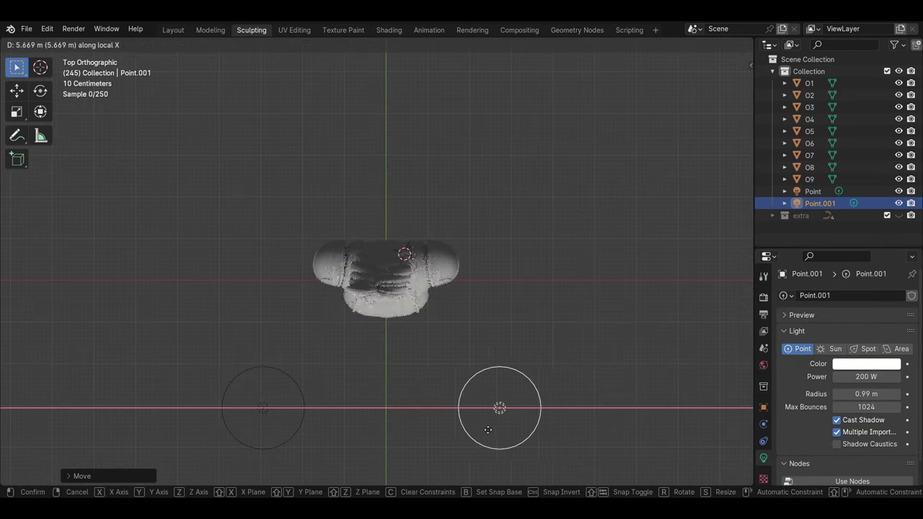
pyautogui.click(493, 426)
pyautogui.hotkey('shift', 'd')
pyautogui.press('y')
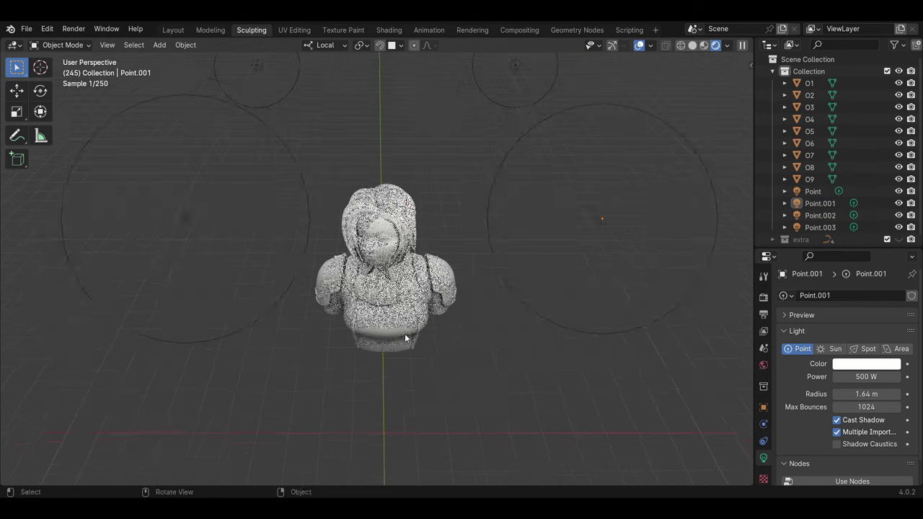
pyautogui.moveTo(866, 376); pyautogui.dragTo(886, 376)
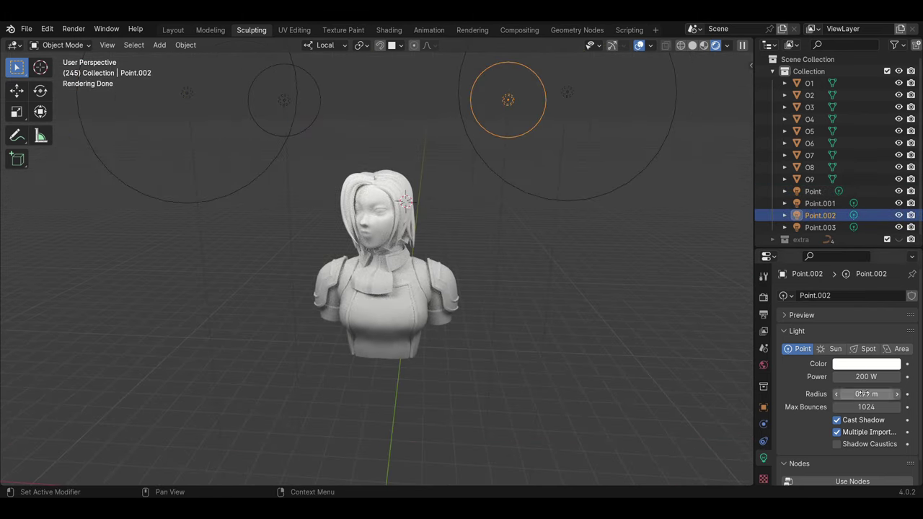
pyautogui.write('0')
pyautogui.press('Return')
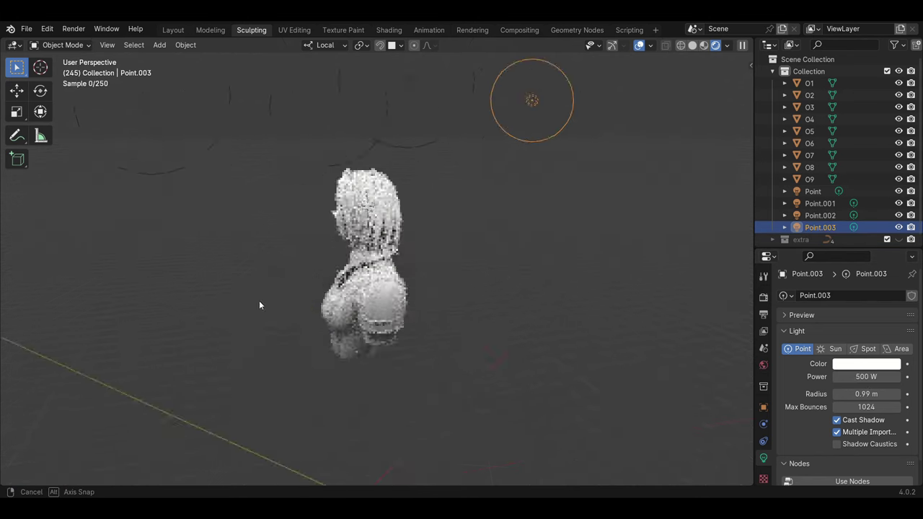
# Step: Duplicate Point.002 into Point.004 and place it at the bust's side
pyautogui.moveTo(259, 300)
pyautogui.mouseDown(button='middle')
pyautogui.moveTo(293, 355)
pyautogui.moveTo(436, 364)
pyautogui.moveTo(412, 339)
pyautogui.moveTo(356, 340)
pyautogui.moveTo(462, 173)
pyautogui.mouseUp(button='middle')
pyautogui.scroll(-4, 416, 345)
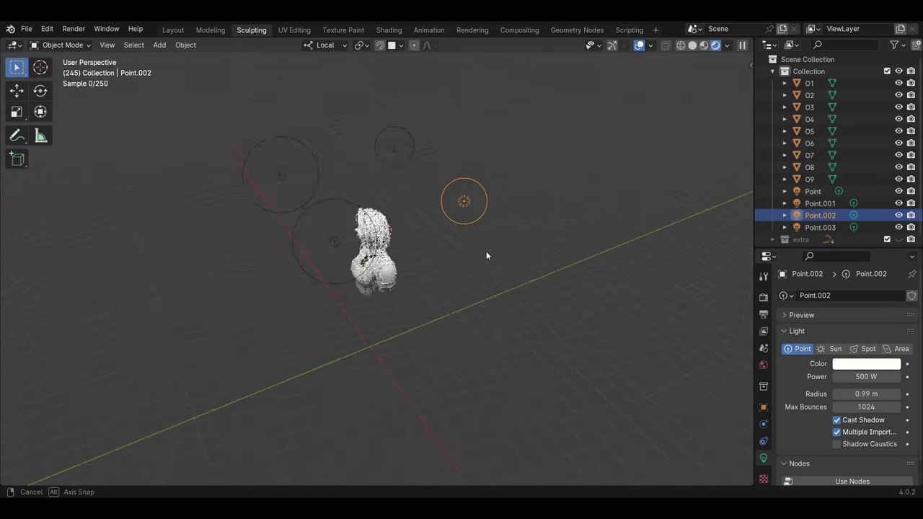
pyautogui.hotkey('shift', 'd')
pyautogui.click(386, 426)
pyautogui.moveTo(385, 426); pyautogui.dragTo(261, 305, button='middle')
pyautogui.press('g')
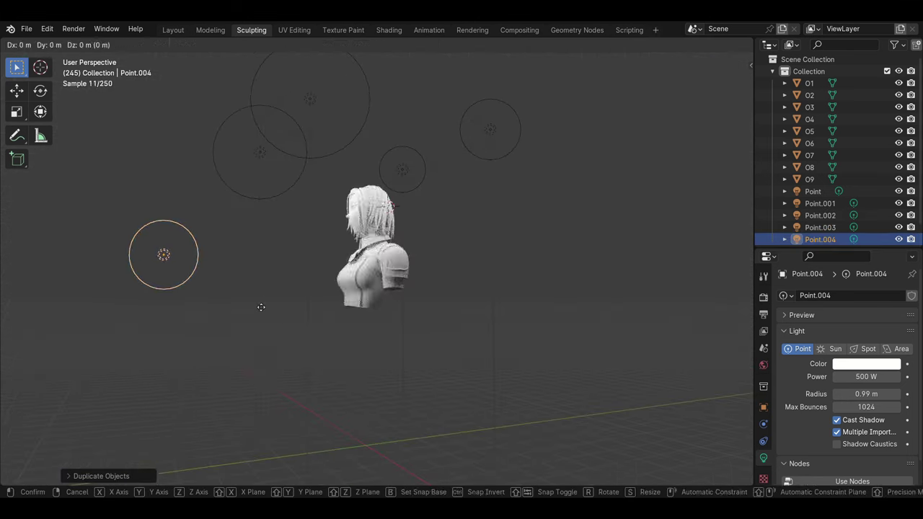
pyautogui.click(349, 352)
pyautogui.press('g')
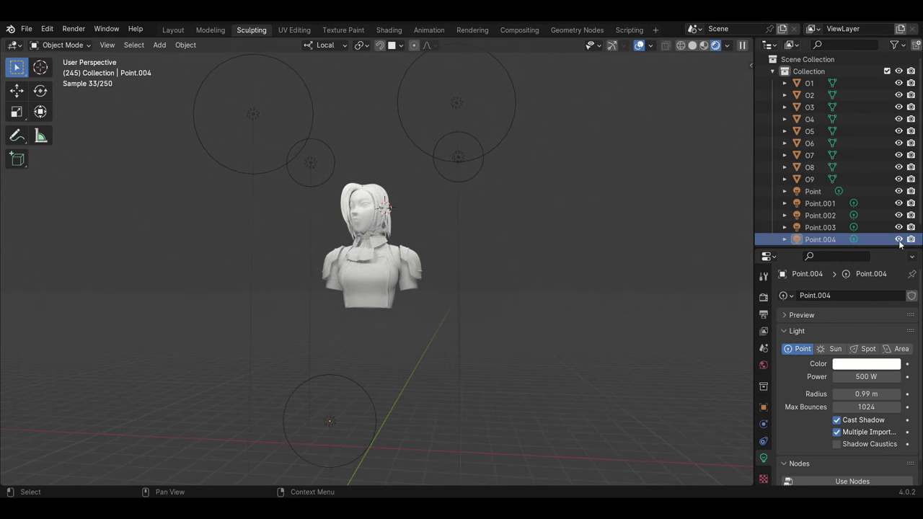
pyautogui.moveTo(403, 310); pyautogui.dragTo(278, 401, button='middle')
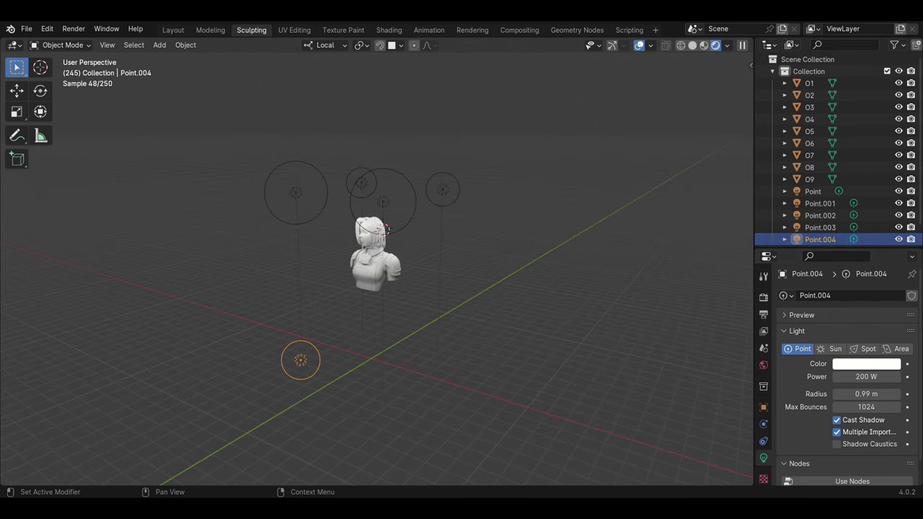
pyautogui.scroll(3, 335, 345)
pyautogui.scroll(4, 357, 331)
pyautogui.moveTo(335, 345)
pyautogui.mouseDown(button='middle')
pyautogui.moveTo(357, 332)
pyautogui.moveTo(323, 341)
pyautogui.moveTo(319, 358)
pyautogui.moveTo(470, 367)
pyautogui.moveTo(249, 358)
pyautogui.mouseUp(button='middle')
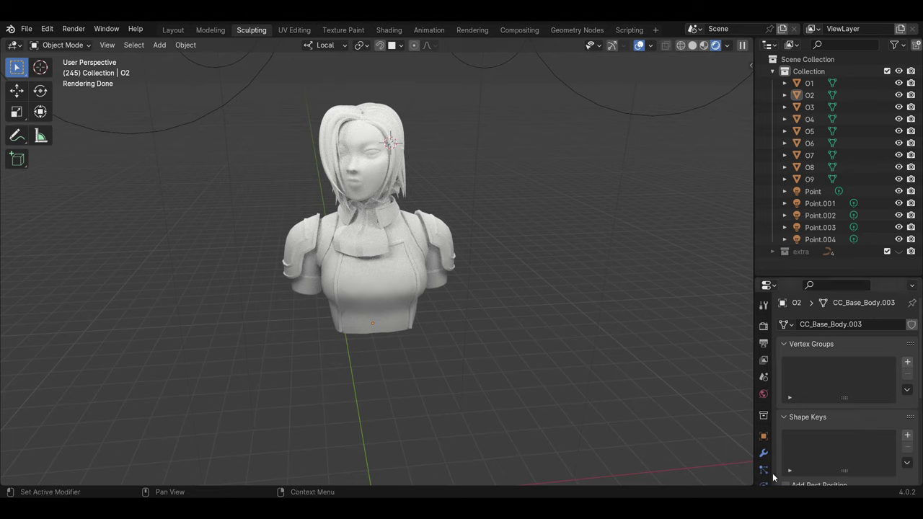
# Step: Split off a Shader Editor and give O3 a new material with a 4096 px image texture named O3
pyautogui.moveTo(751, 483)
pyautogui.mouseDown()
pyautogui.moveTo(548, 377)
pyautogui.moveTo(505, 301)
pyautogui.mouseUp()
pyautogui.click(13, 307)
pyautogui.click(41, 417)
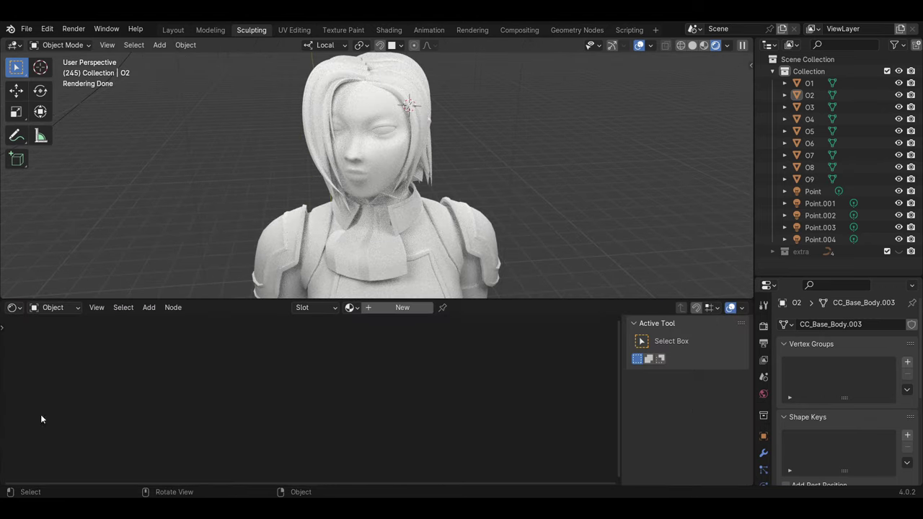
pyautogui.click(400, 307)
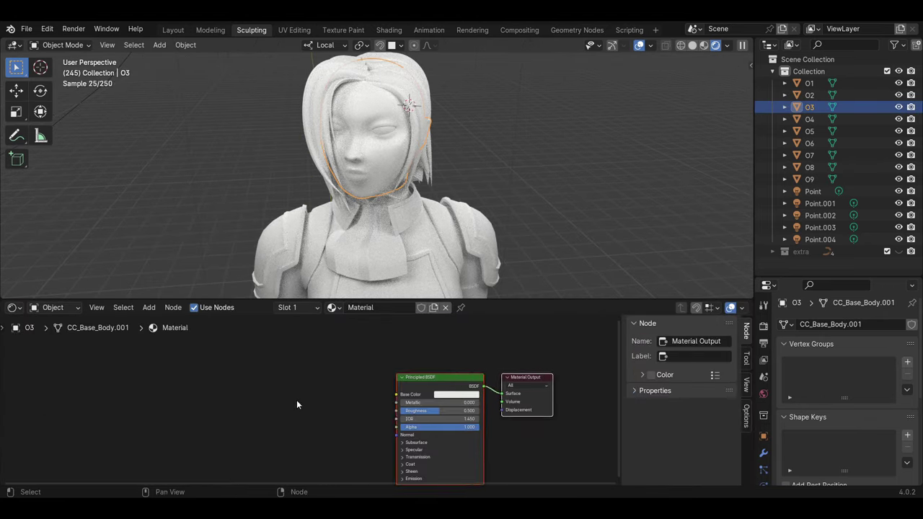
pyautogui.click(346, 432)
pyautogui.click(288, 405)
pyautogui.click(270, 392)
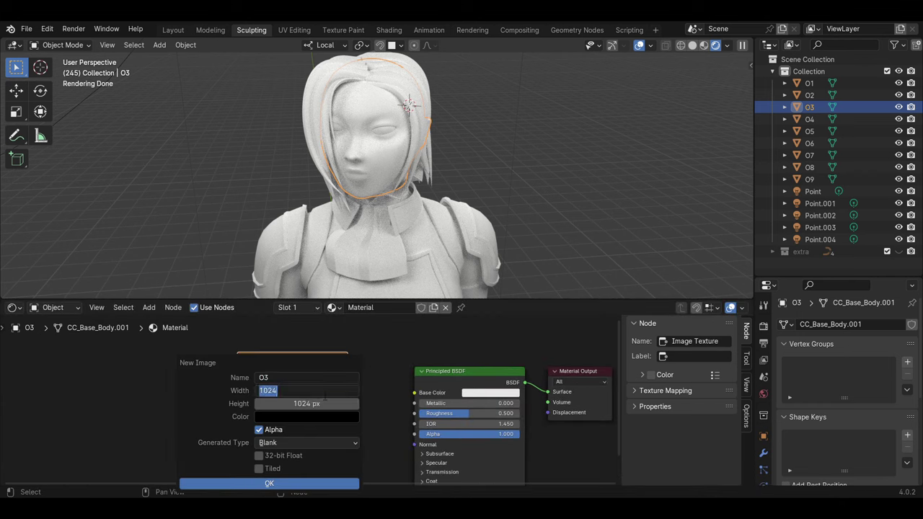
pyautogui.click(302, 483)
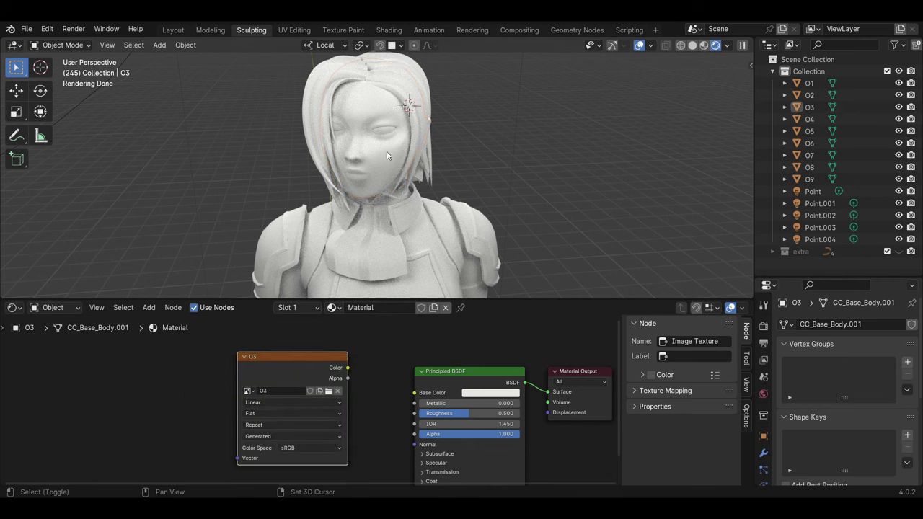
# Step: Start a combined bake of the lit model into the O3 image from Render properties
pyautogui.click(763, 326)
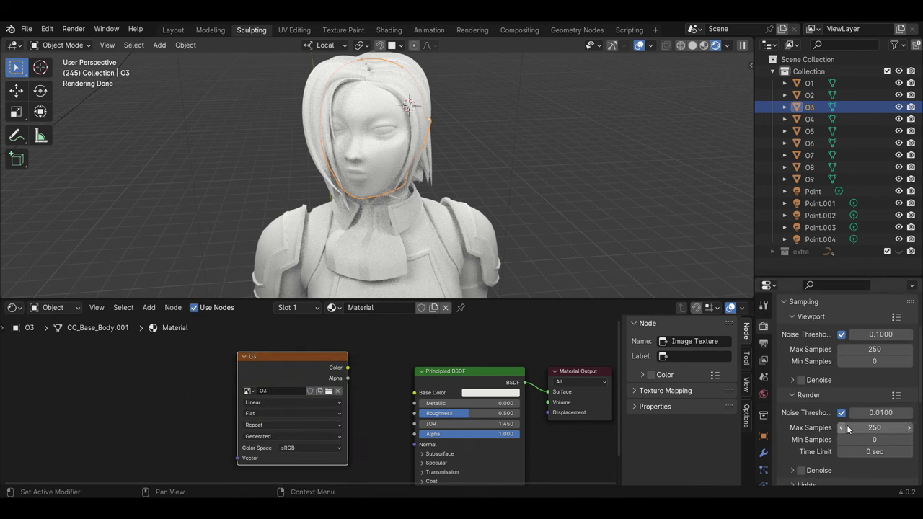
pyautogui.scroll(-8, 820, 447)
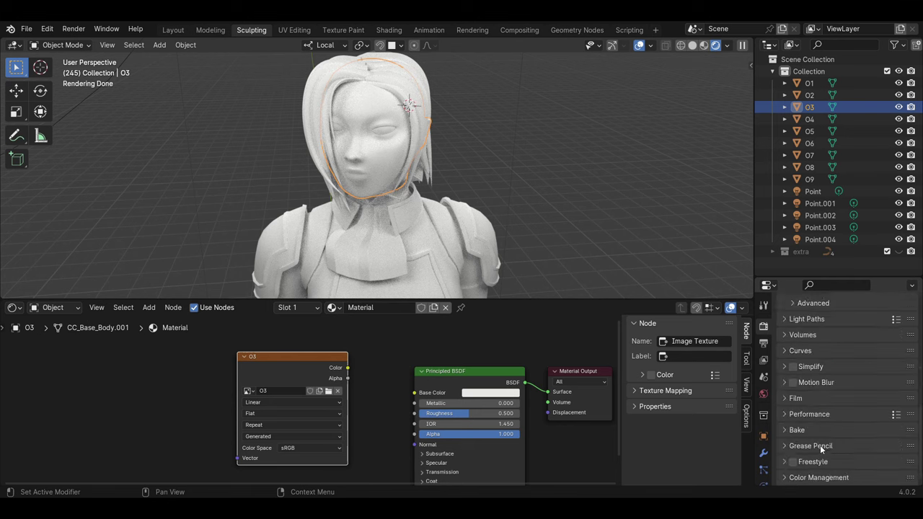
pyautogui.click(820, 445)
pyautogui.scroll(-1, 820, 445)
pyautogui.click(860, 423)
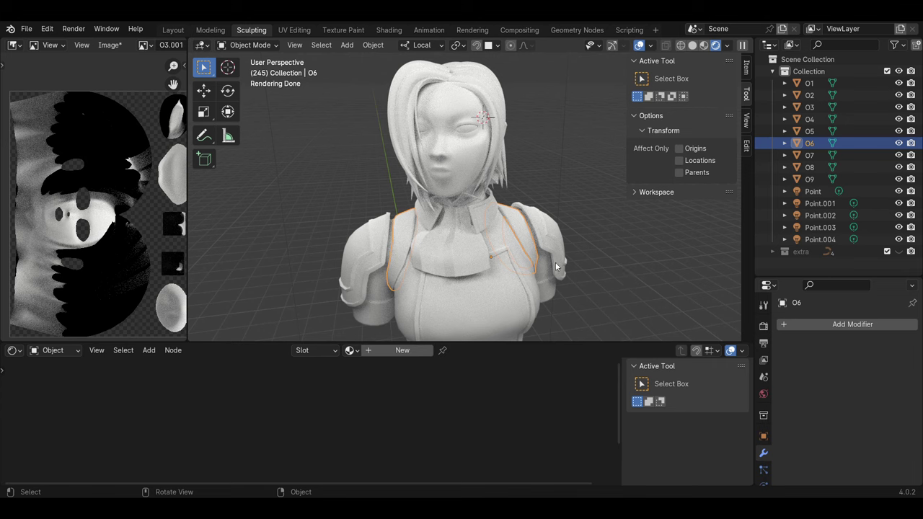
# Step: Give O6 a new material with an Image Texture node holding a new image named O6
pyautogui.click(526, 237)
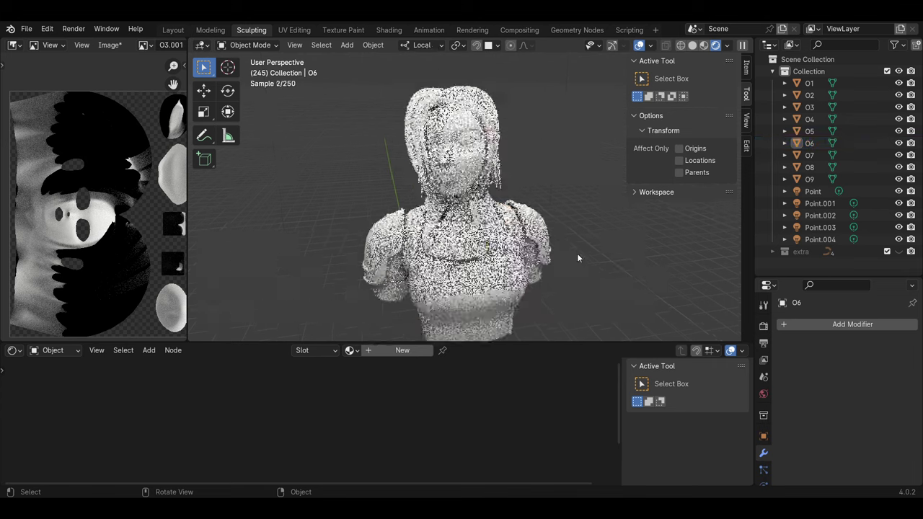
pyautogui.click(385, 352)
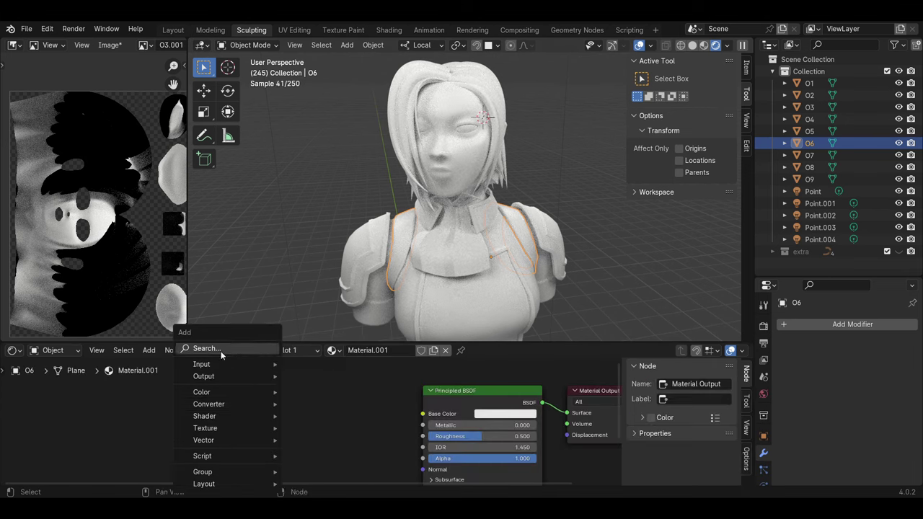
pyautogui.click(221, 348)
pyautogui.click(303, 425)
pyautogui.click(291, 430)
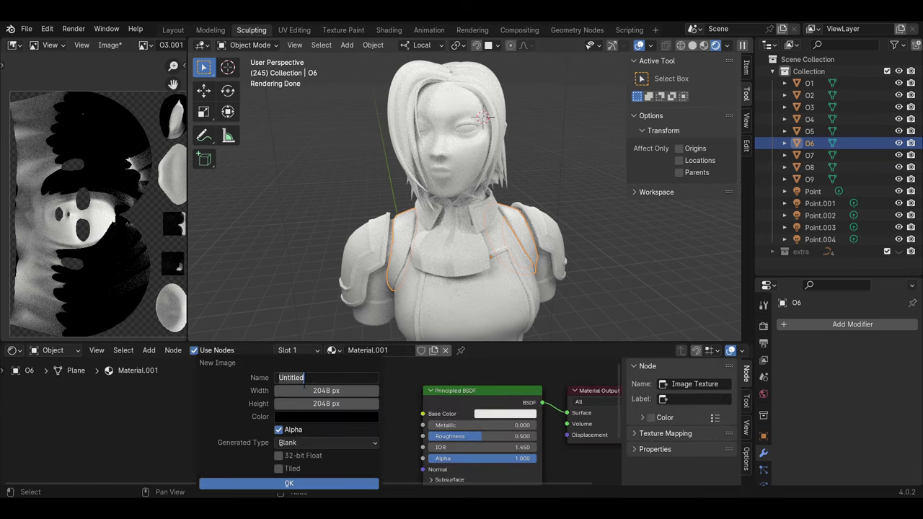
pyautogui.write('O6')
pyautogui.click(313, 487)
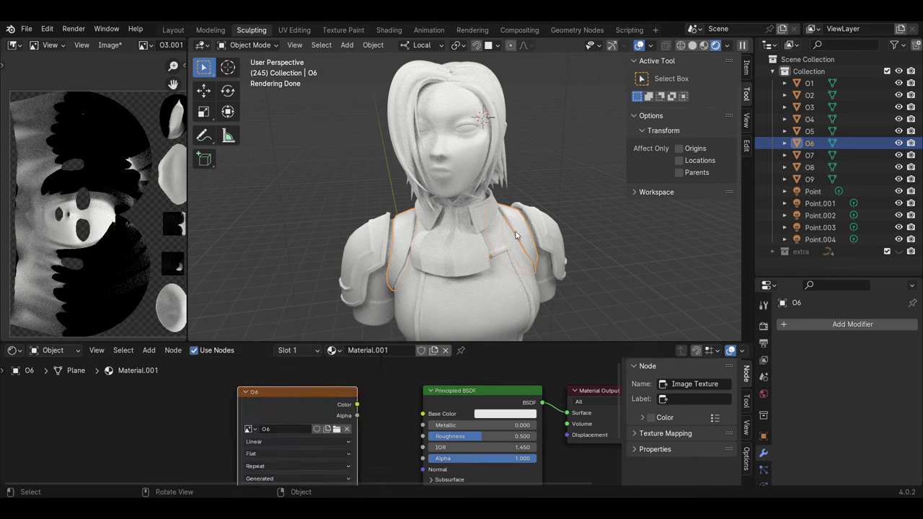
# Step: Bake and save the O6 image, then browse the existing baked images
pyautogui.click(763, 325)
pyautogui.scroll(-10, 843, 404)
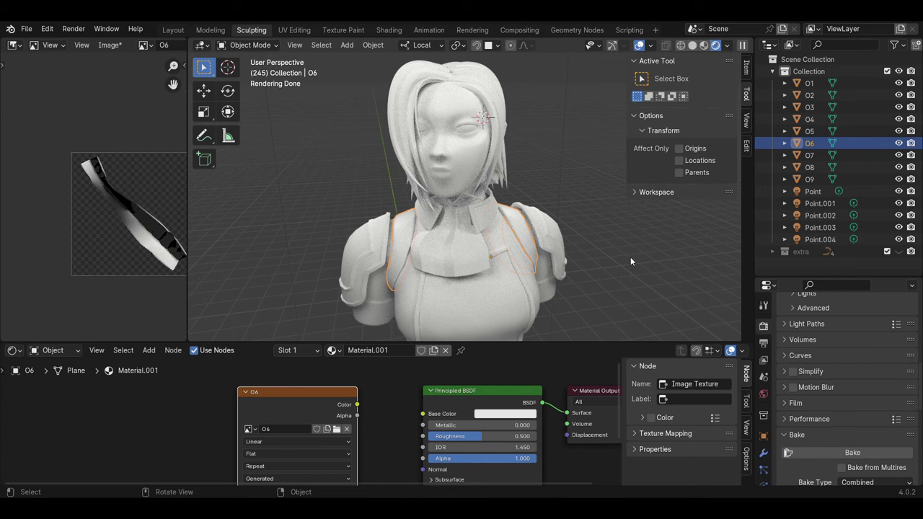
pyautogui.scroll(-2, 89, 245)
pyautogui.click(109, 45)
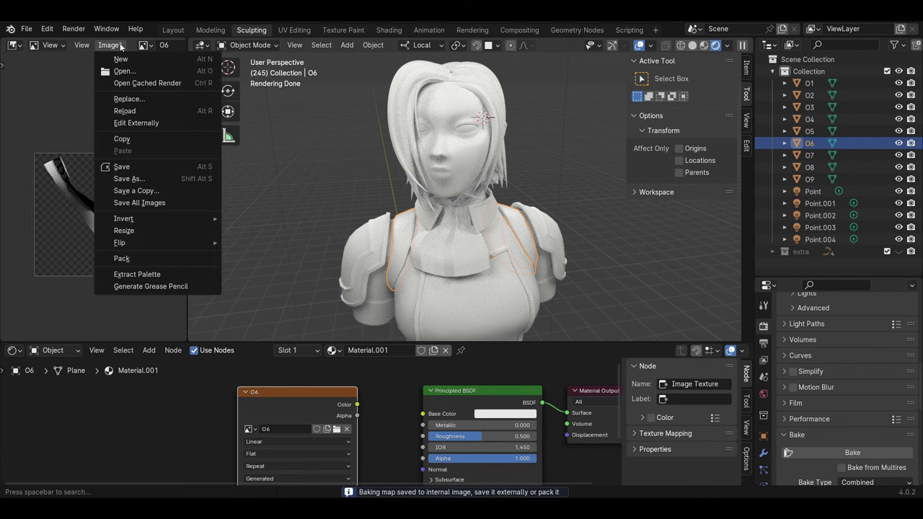
pyautogui.click(130, 203)
pyautogui.click(142, 44)
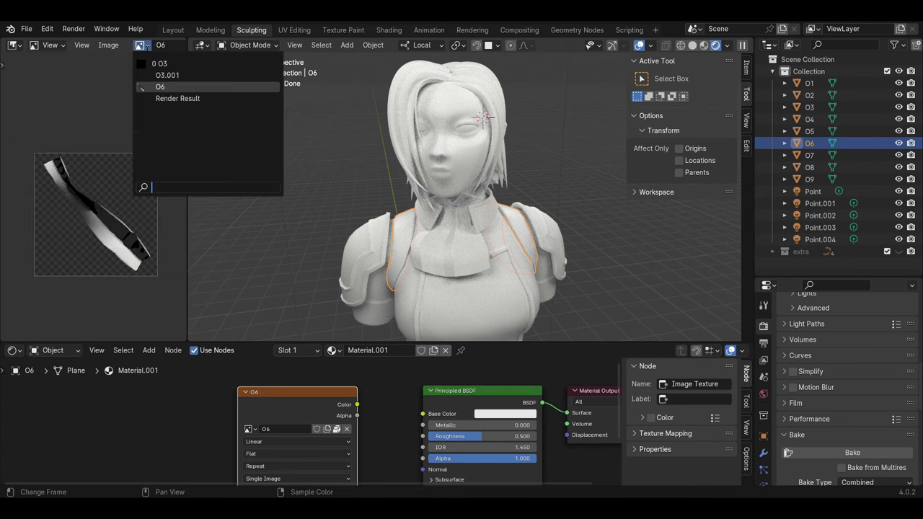
pyautogui.click(167, 75)
pyautogui.click(142, 45)
# Step: Give collar O2 an Image Texture node with a new image O2, bake it, and save all images
pyautogui.click(157, 89)
pyautogui.click(487, 273)
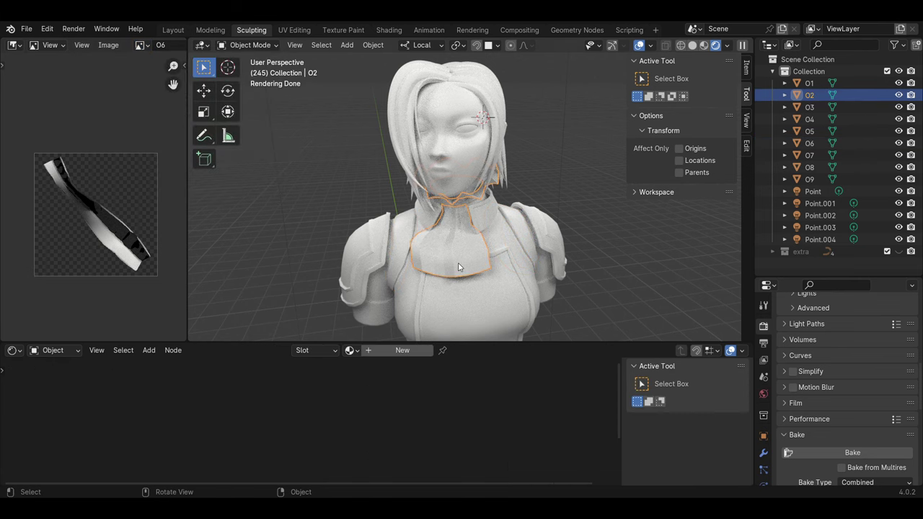
pyautogui.click(265, 348)
pyautogui.click(305, 370)
pyautogui.click(303, 403)
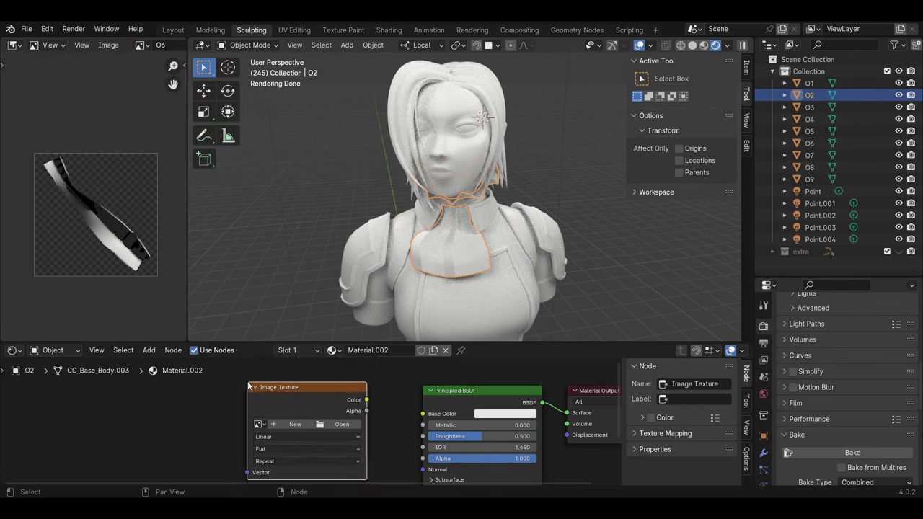
pyautogui.click(303, 417)
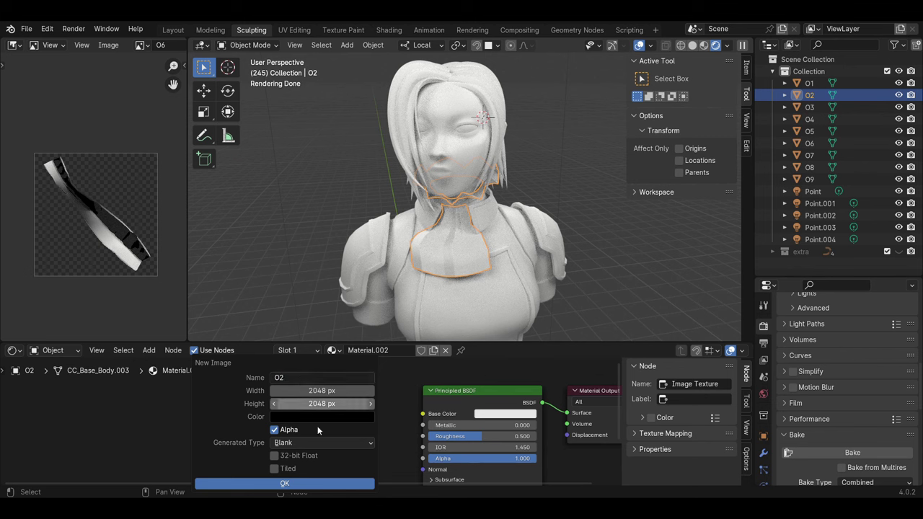
pyautogui.press('Return')
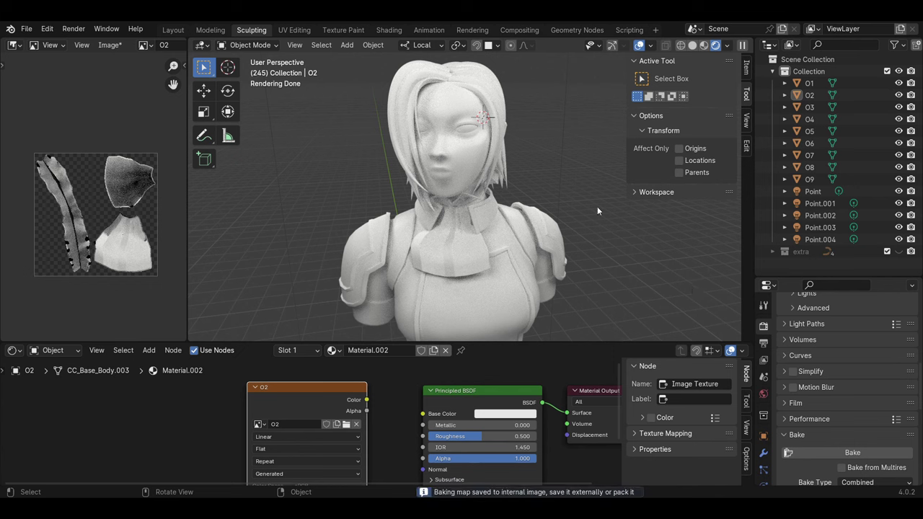
pyautogui.scroll(3, 152, 49)
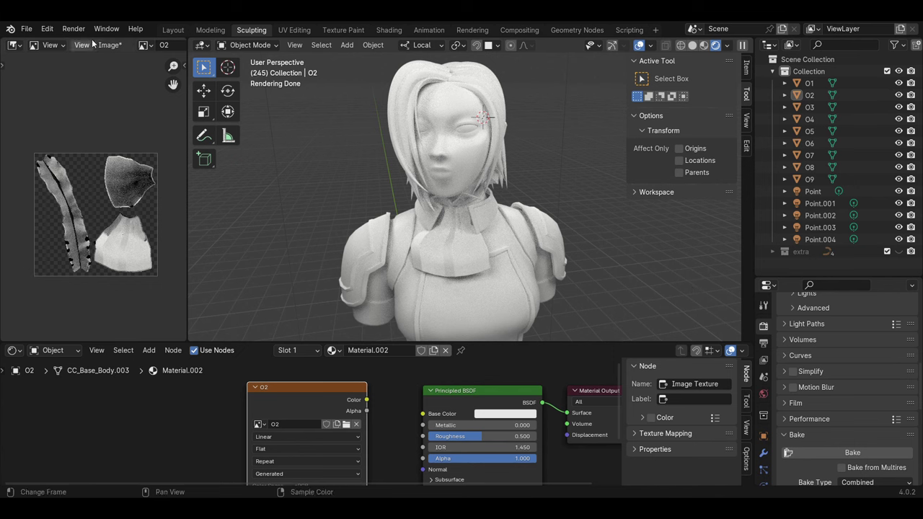
pyautogui.click(108, 45)
pyautogui.click(131, 208)
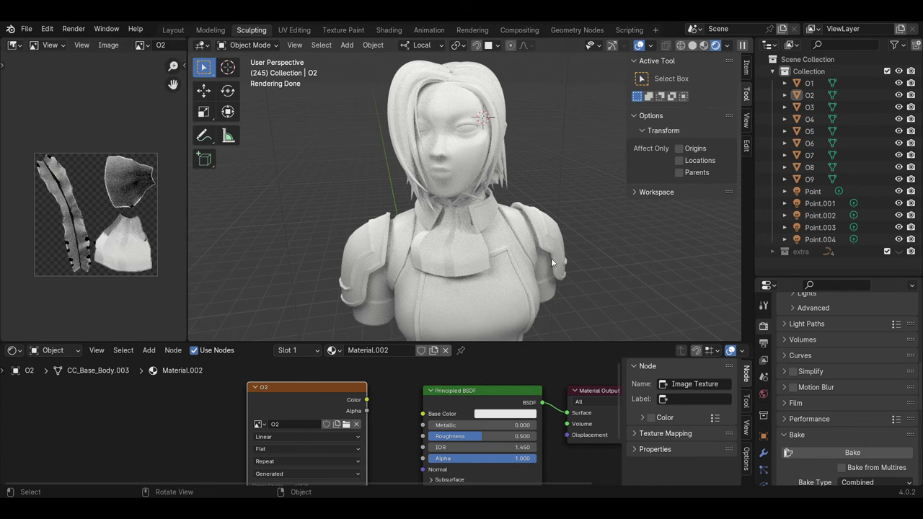
# Step: Give collar O4 a new material with a 2048 px image texture named O4 and bake into it
pyautogui.click(482, 216)
pyautogui.click(413, 351)
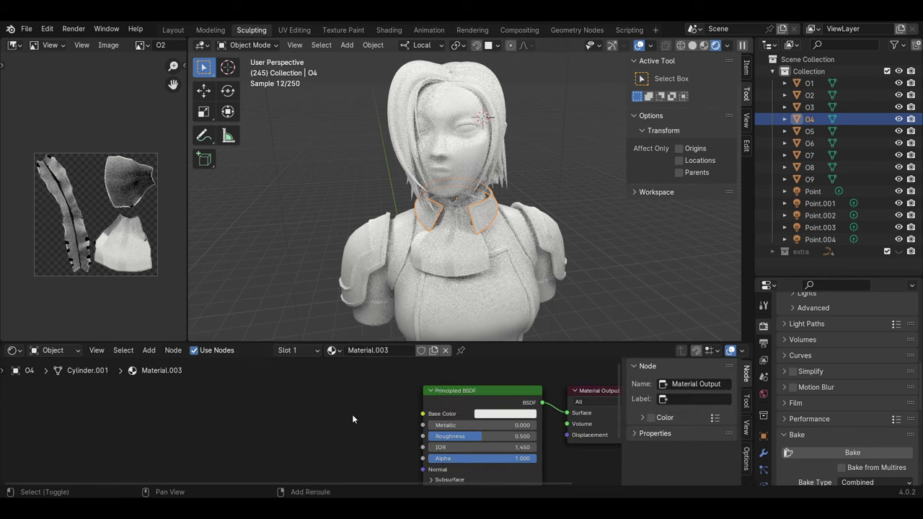
pyautogui.hotkey('shift', 'a')
pyautogui.click(361, 373)
pyautogui.click(275, 382)
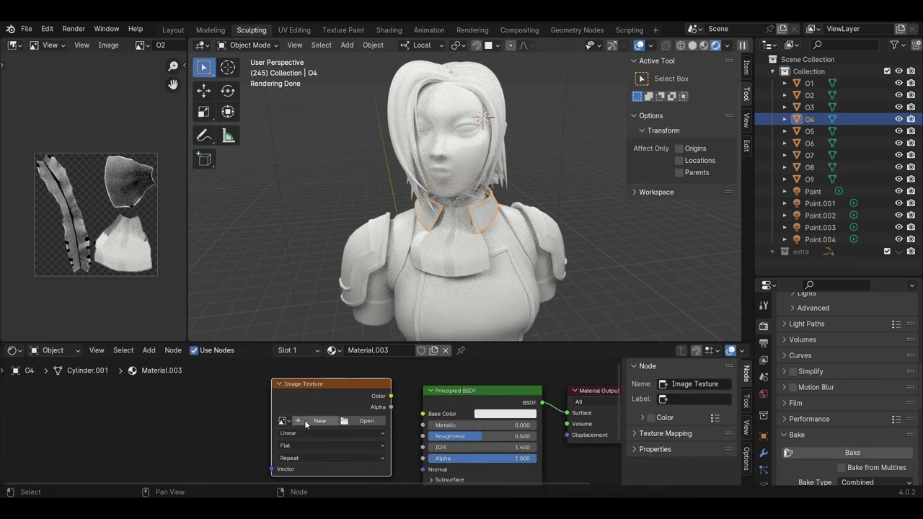
pyautogui.click(304, 419)
pyautogui.write('O4')
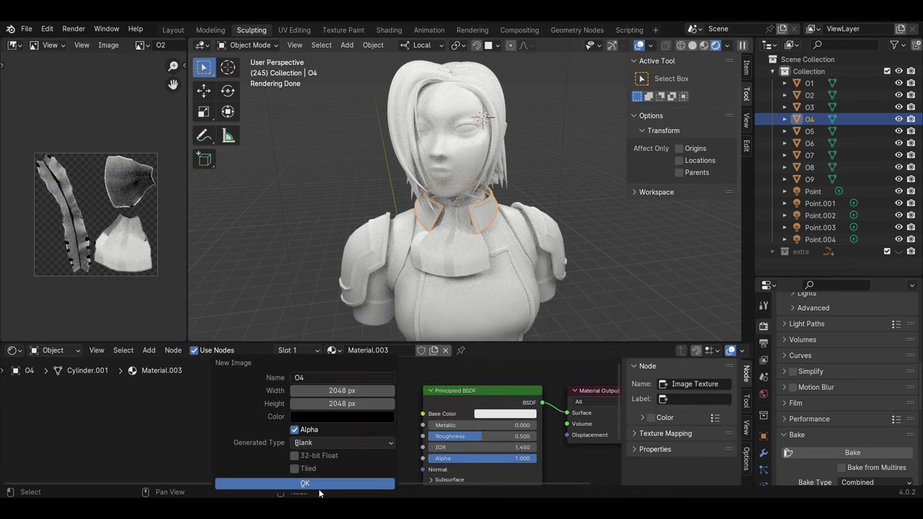
pyautogui.click(318, 484)
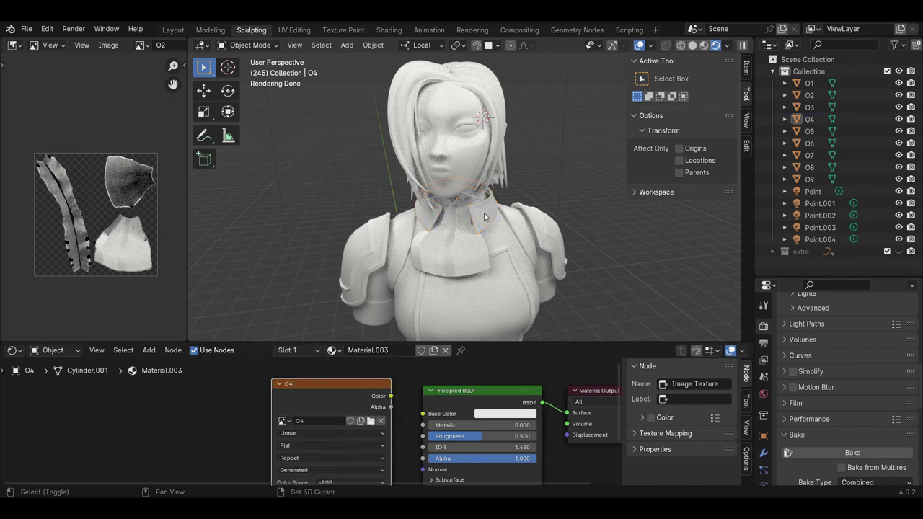
pyautogui.click(852, 452)
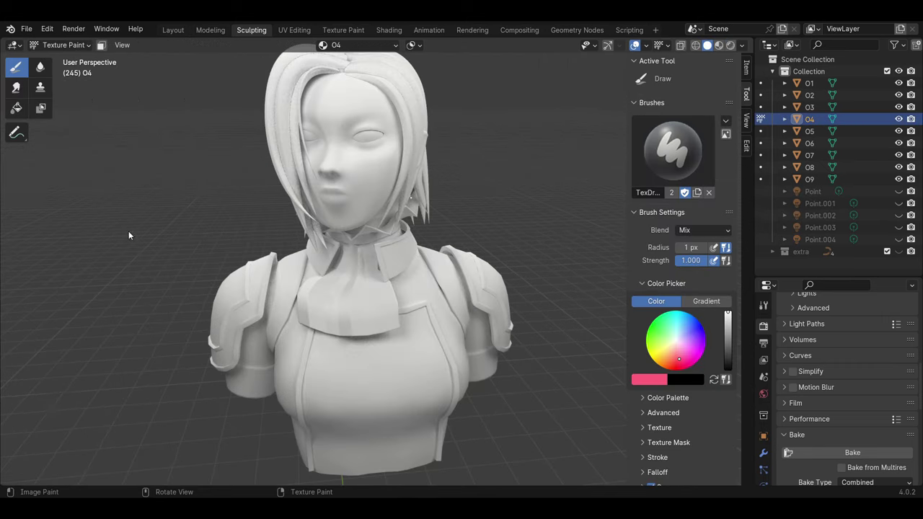
# Step: Orbit to face the bust and set the External screen grab size to 4096 × 4096 px
pyautogui.moveTo(542, 189)
pyautogui.mouseDown(button='middle')
pyautogui.moveTo(417, 235)
pyautogui.moveTo(449, 246)
pyautogui.mouseUp(button='middle')
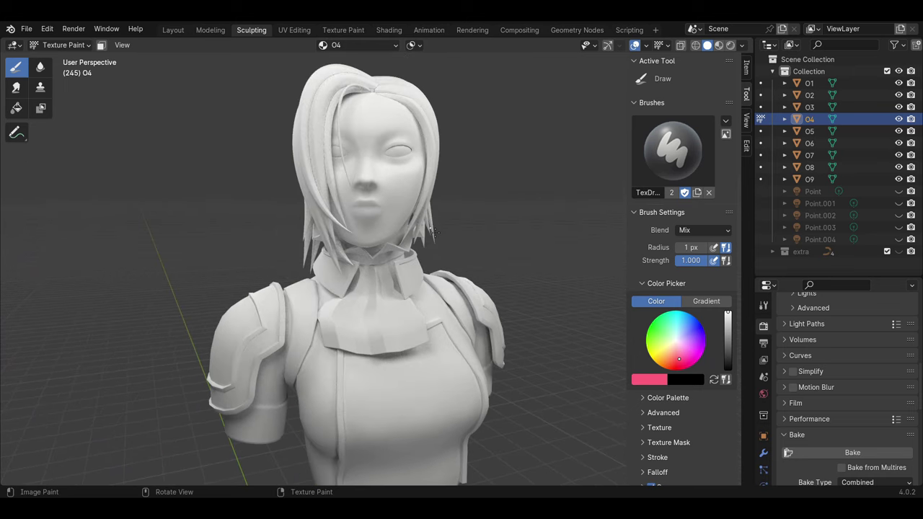
pyautogui.scroll(-2, 449, 247)
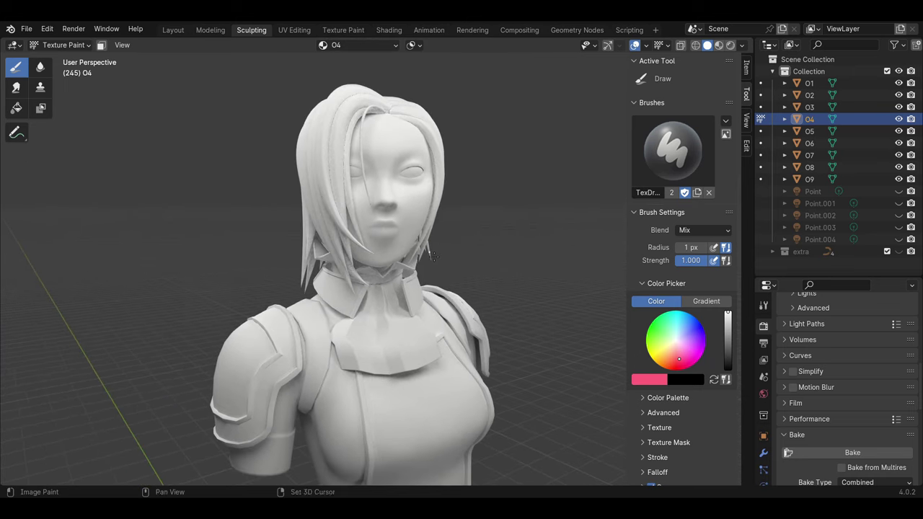
pyautogui.moveTo(449, 247)
pyautogui.mouseDown(button='middle')
pyautogui.moveTo(425, 247)
pyautogui.moveTo(419, 273)
pyautogui.mouseUp(button='middle')
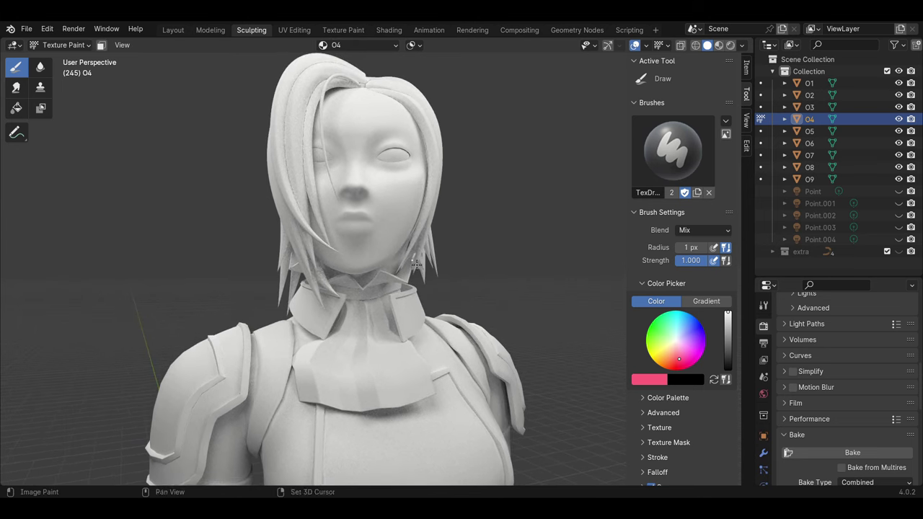
pyautogui.scroll(-3, 658, 426)
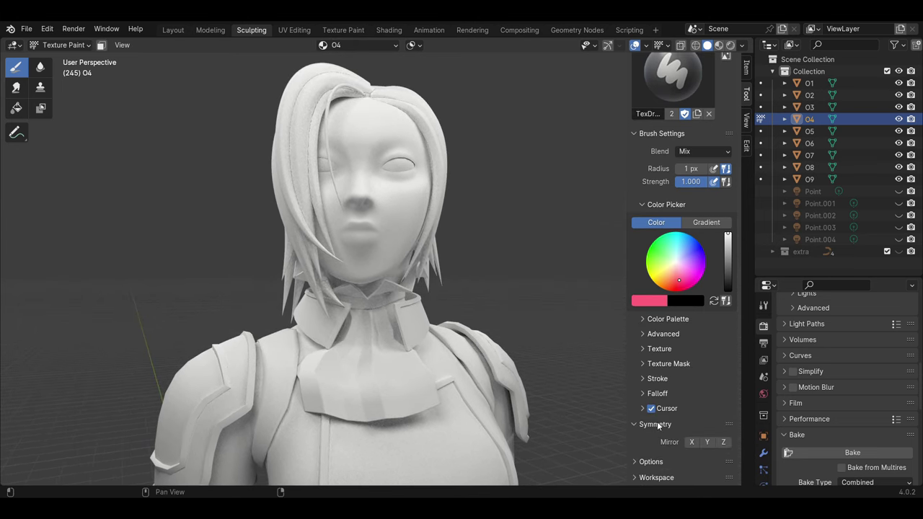
pyautogui.click(657, 461)
pyautogui.scroll(-3, 657, 461)
pyautogui.click(664, 464)
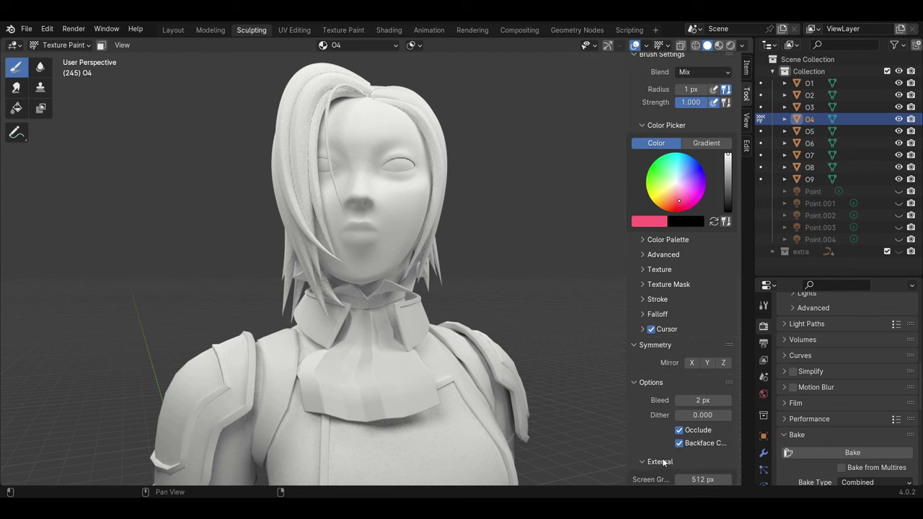
pyautogui.scroll(-3, 661, 454)
pyautogui.click(700, 401)
pyautogui.write('4096')
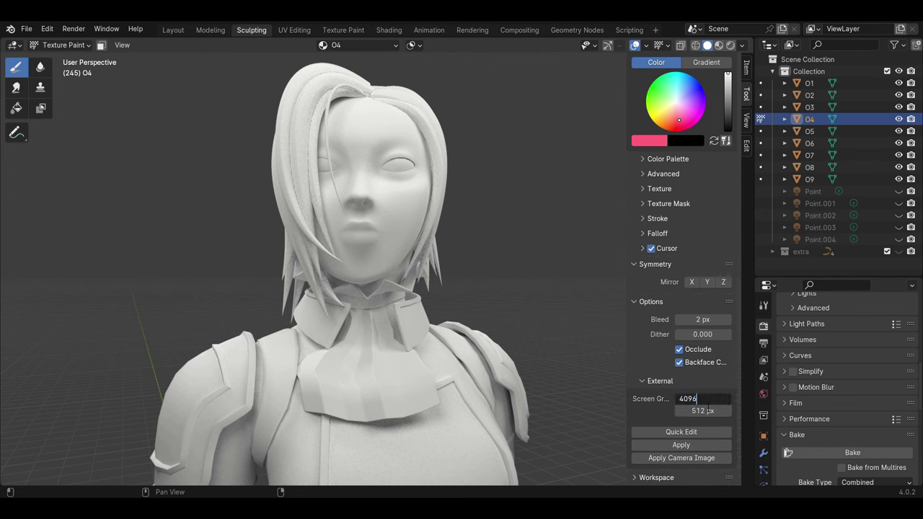
pyautogui.press('Return')
pyautogui.click(710, 410)
pyautogui.write('4096')
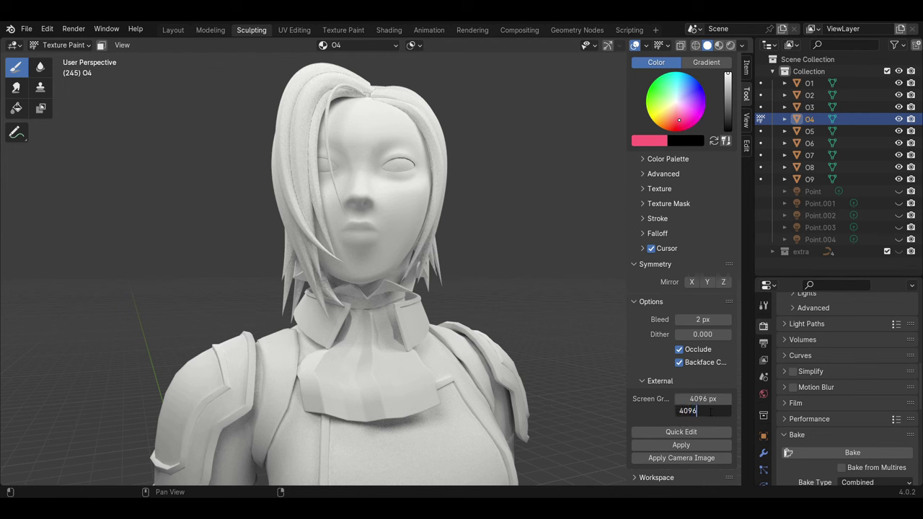
pyautogui.press('Return')
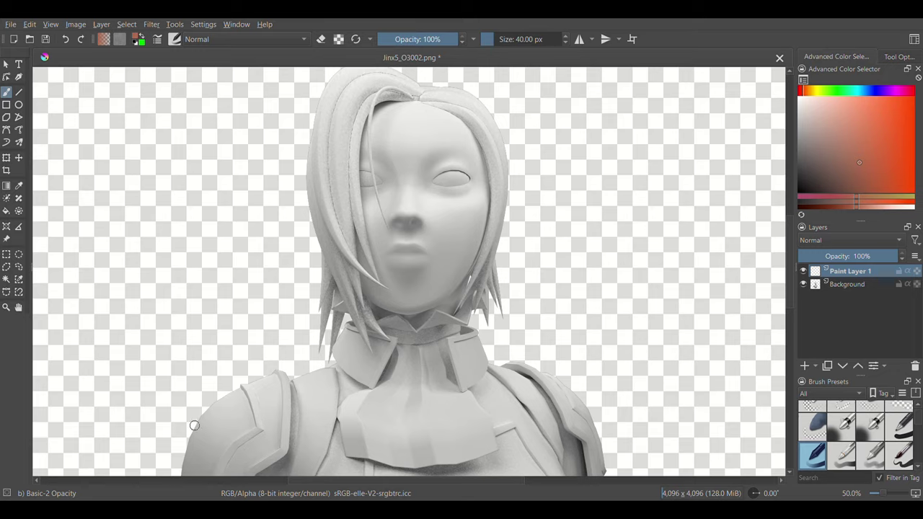
# Step: Paint a near-white pale pink skin tone across the face
pyautogui.keyDown('ctrl'); pyautogui.scroll(3, 543, 249); pyautogui.keyUp('ctrl')
pyautogui.moveTo(542, 250); pyautogui.dragTo(569, 263, button='middle')
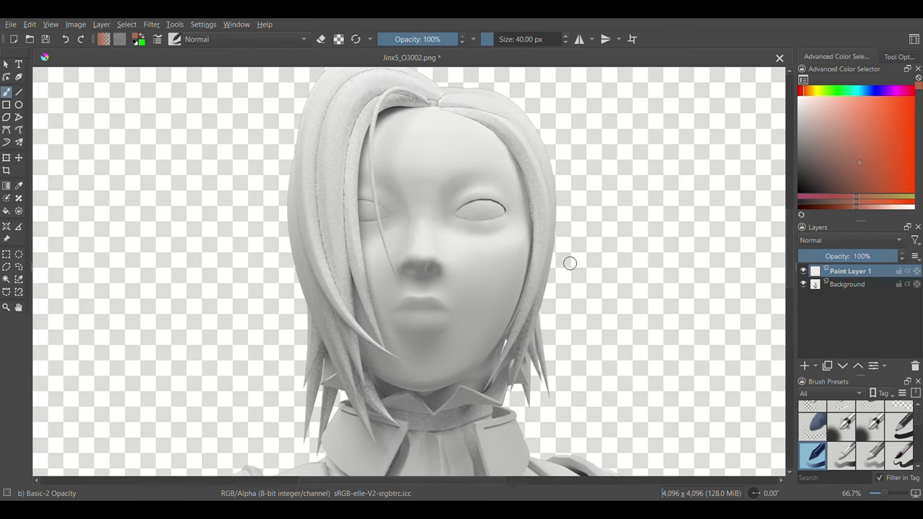
pyautogui.moveTo(815, 108); pyautogui.dragTo(814, 97)
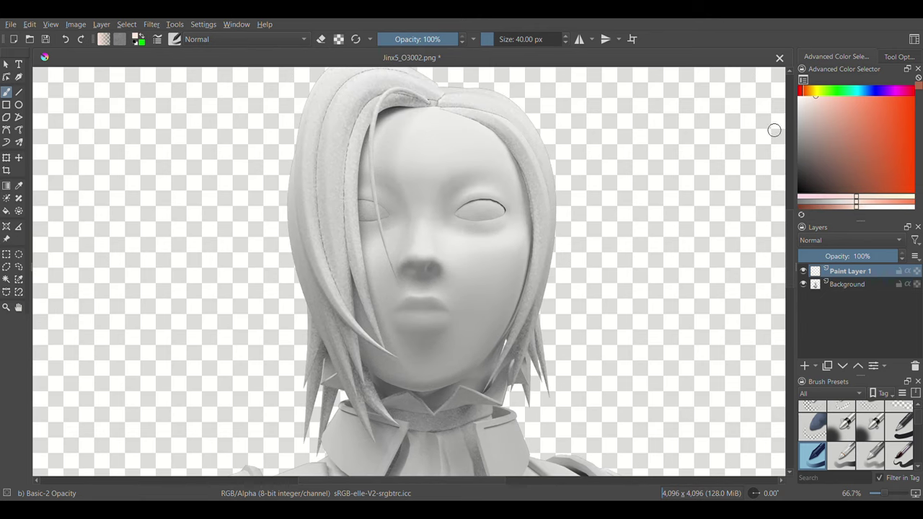
pyautogui.moveTo(507, 259)
pyautogui.mouseDown()
pyautogui.moveTo(428, 210)
pyautogui.moveTo(478, 350)
pyautogui.moveTo(426, 377)
pyautogui.moveTo(382, 309)
pyautogui.mouseUp()
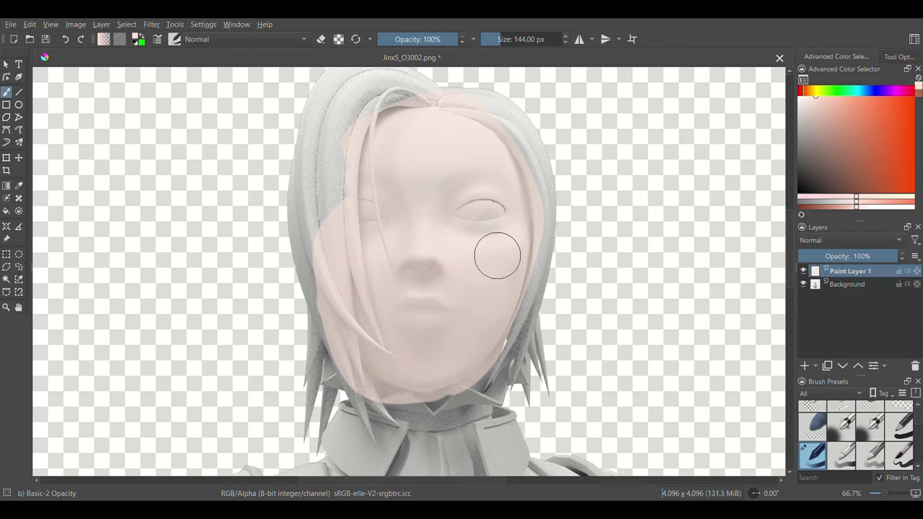
# Step: Add Paint Layer 2 and try a dark grey eyebrow above the right eye, then undo it
pyautogui.press('Insert')
pyautogui.click(815, 179)
pyautogui.moveTo(447, 165)
pyautogui.mouseDown()
pyautogui.moveTo(483, 165)
pyautogui.moveTo(441, 177)
pyautogui.moveTo(499, 170)
pyautogui.moveTo(513, 180)
pyautogui.moveTo(505, 178)
pyautogui.mouseUp()
pyautogui.hotkey('ctrl', 'z')
# Step: Shape the right eyebrow by erasing its underside and upper-left edge
pyautogui.press('[')
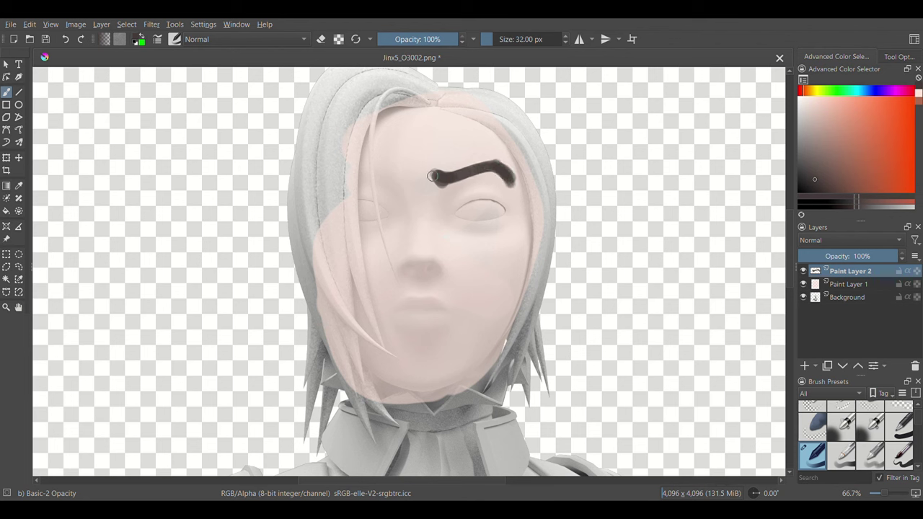
pyautogui.press('e')
pyautogui.moveTo(443, 171)
pyautogui.mouseDown()
pyautogui.moveTo(514, 186)
pyautogui.moveTo(514, 176)
pyautogui.mouseUp()
pyautogui.press(']')
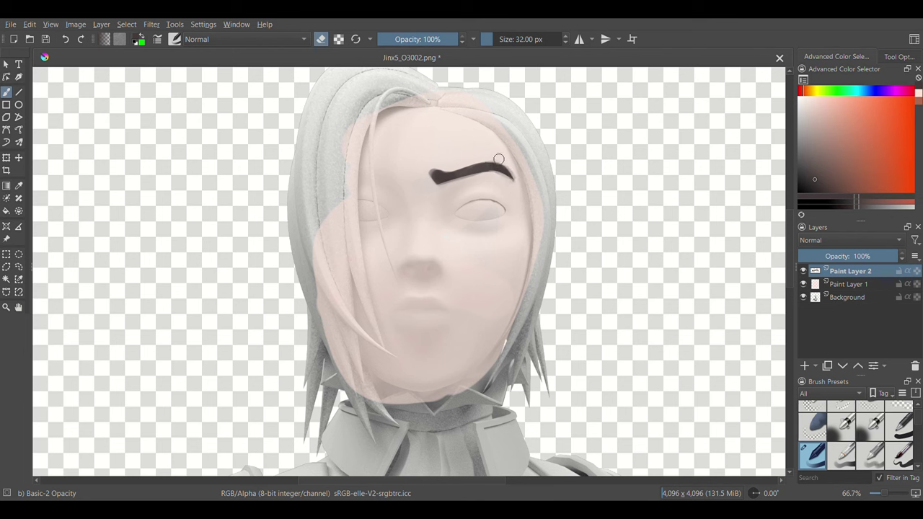
pyautogui.press(']')
pyautogui.moveTo(447, 174); pyautogui.dragTo(450, 166)
pyautogui.press(']')
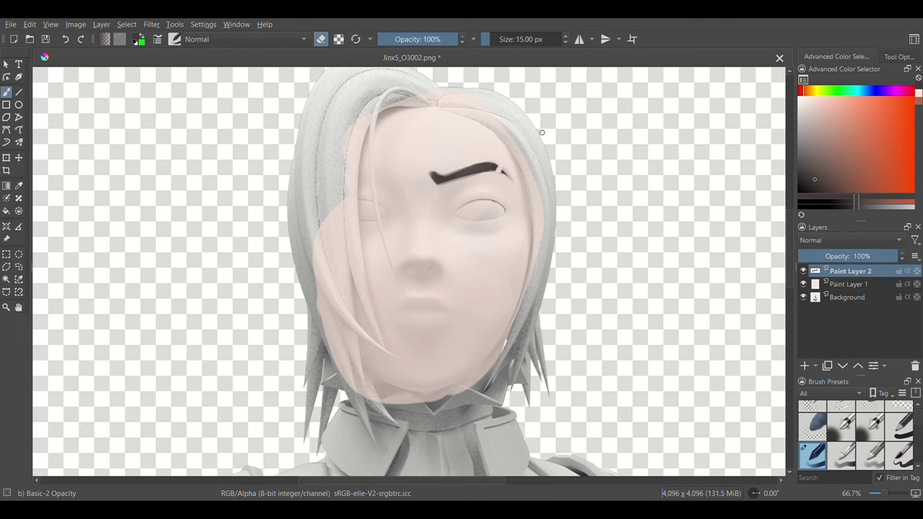
# Step: Paint the left eyebrow and thin its lower edge with the eraser
pyautogui.press('e')
pyautogui.click(401, 181)
pyautogui.moveTo(373, 174)
pyautogui.mouseDown()
pyautogui.moveTo(409, 179)
pyautogui.moveTo(354, 175)
pyautogui.moveTo(413, 177)
pyautogui.moveTo(352, 181)
pyautogui.moveTo(395, 175)
pyautogui.mouseUp()
pyautogui.press('e')
pyautogui.press(']')
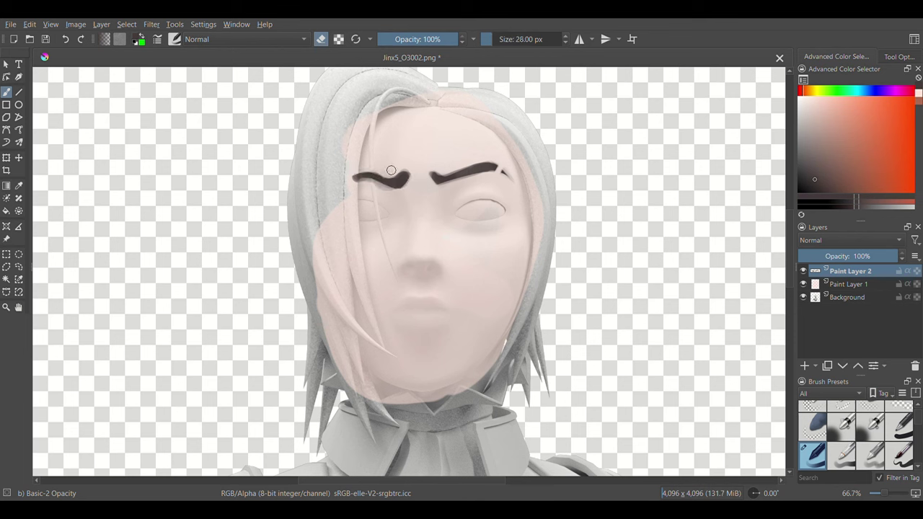
pyautogui.moveTo(362, 184); pyautogui.dragTo(407, 182)
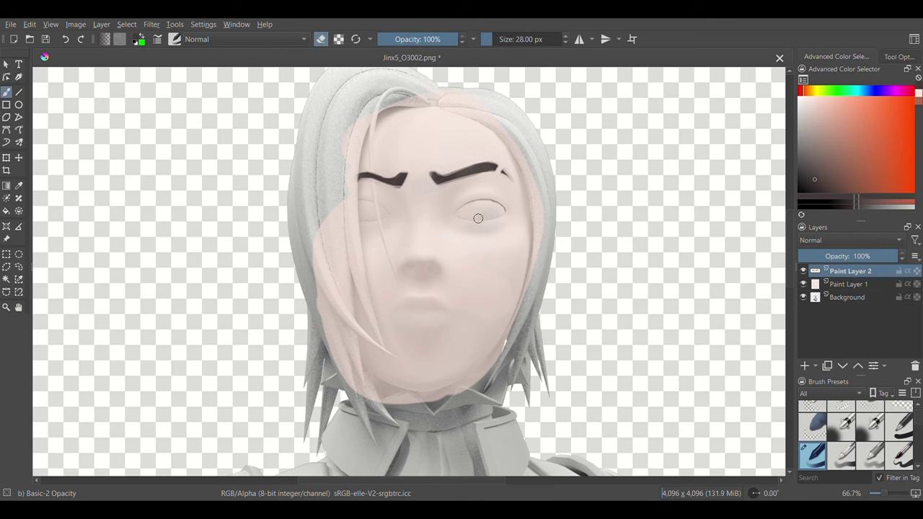
pyautogui.press('e')
# Step: Paint dark upper eyelid lines over the right and left eyes
pyautogui.hotkey('ctrl', 'z')
pyautogui.moveTo(453, 209)
pyautogui.mouseDown()
pyautogui.moveTo(502, 205)
pyautogui.moveTo(483, 198)
pyautogui.moveTo(507, 216)
pyautogui.mouseUp()
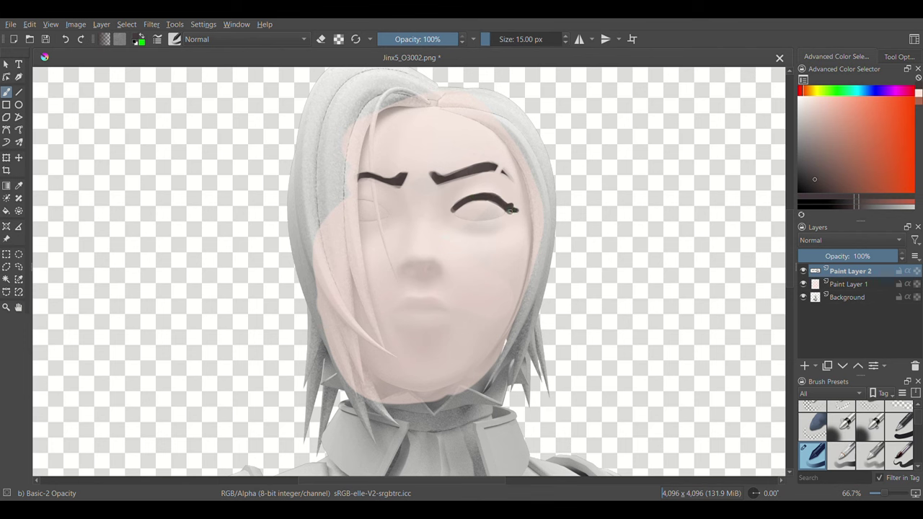
pyautogui.moveTo(359, 194); pyautogui.dragTo(399, 218)
pyautogui.keyDown('ctrl'); pyautogui.scroll(1, 468, 207); pyautogui.keyUp('ctrl')
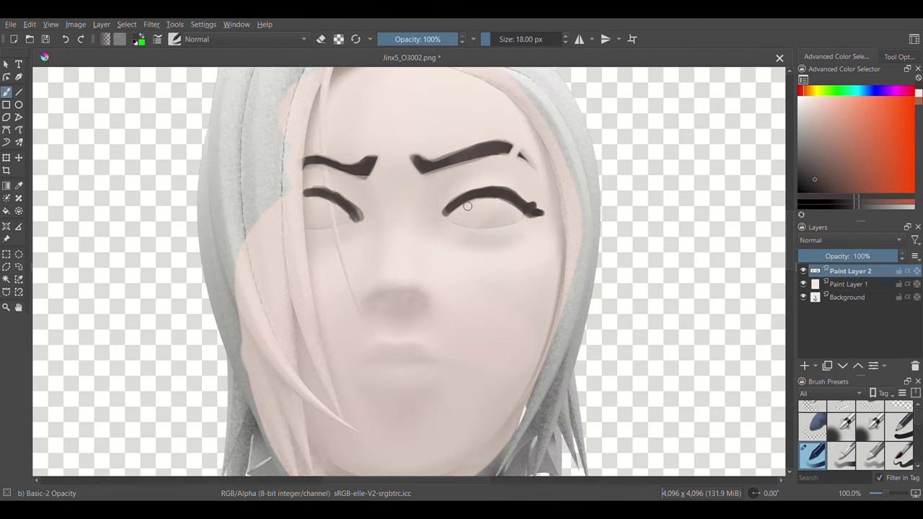
# Step: Paint a thick dark lower lid under the right eye with a larger brush
pyautogui.press('e')
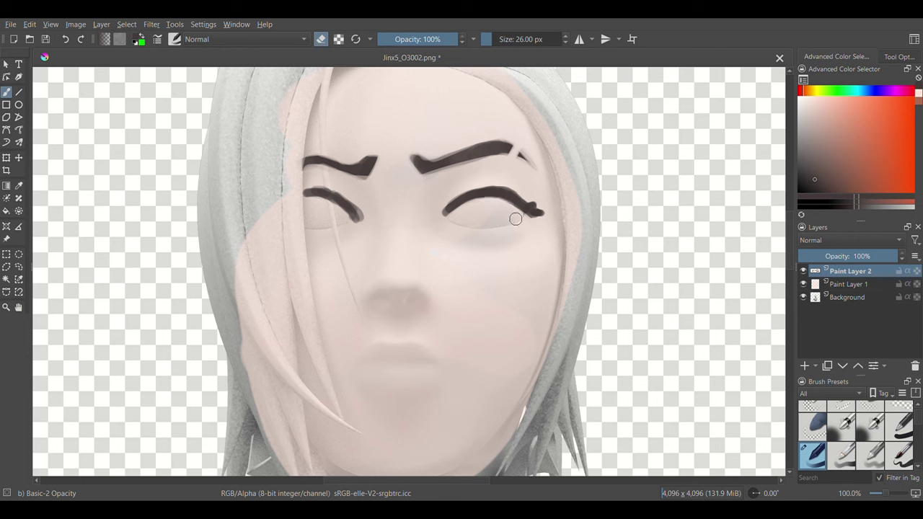
pyautogui.press('[')
pyautogui.press('[')
pyautogui.press('e')
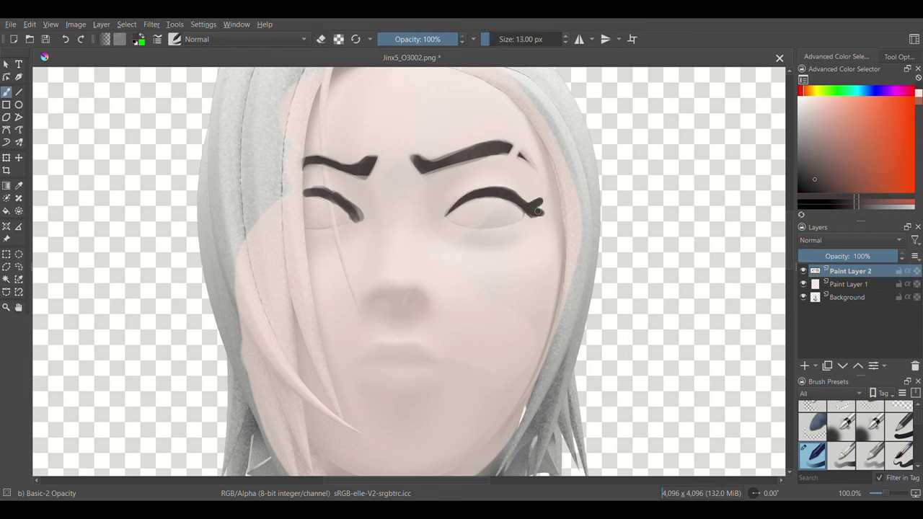
pyautogui.press('e')
pyautogui.press('[')
pyautogui.press('[')
pyautogui.press('[')
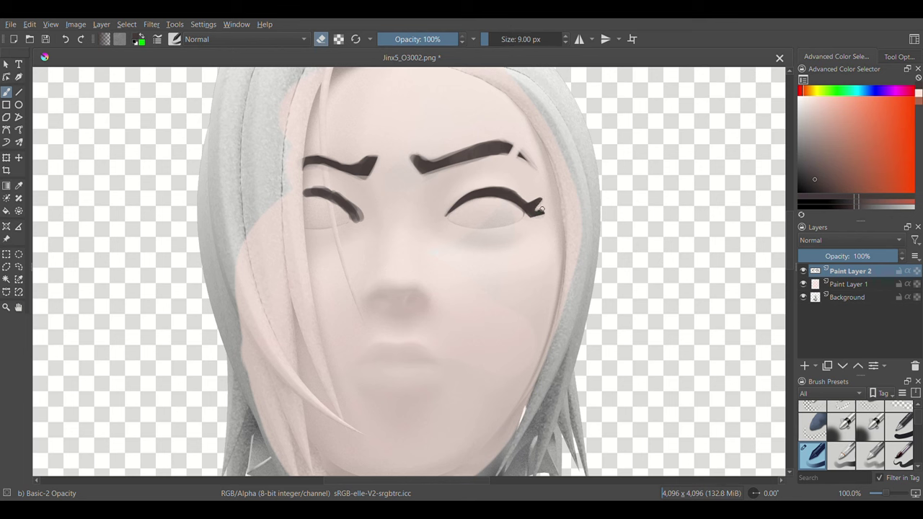
pyautogui.press(']')
pyautogui.press('e')
pyautogui.press(']')
pyautogui.press(']')
pyautogui.press(']')
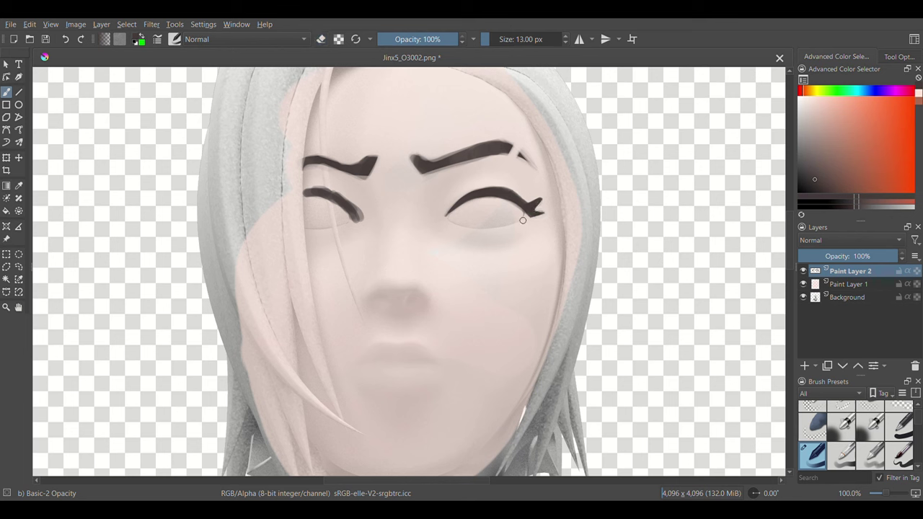
pyautogui.moveTo(524, 218)
pyautogui.mouseDown()
pyautogui.moveTo(472, 232)
pyautogui.moveTo(516, 222)
pyautogui.mouseUp()
pyautogui.hotkey('ctrl', 'z')
pyautogui.press(']')
pyautogui.press(']')
pyautogui.press(']')
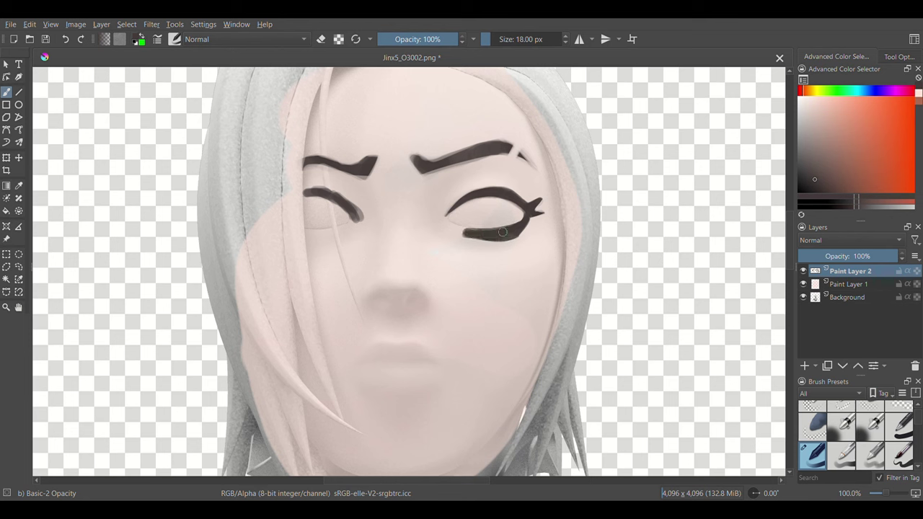
# Step: Trim the inner end of the right lower lid with a smaller eraser
pyautogui.press('[')
pyautogui.press('[')
pyautogui.press('[')
pyautogui.press('e')
pyautogui.press('[')
pyautogui.press('[')
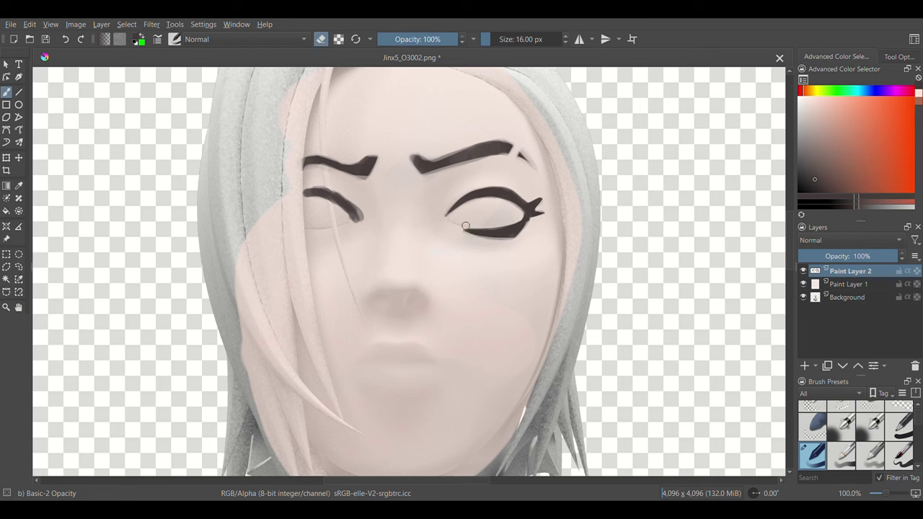
pyautogui.moveTo(472, 235); pyautogui.dragTo(498, 231)
pyautogui.press(']')
pyautogui.press(']')
pyautogui.press(']')
pyautogui.press('[')
pyautogui.press('[')
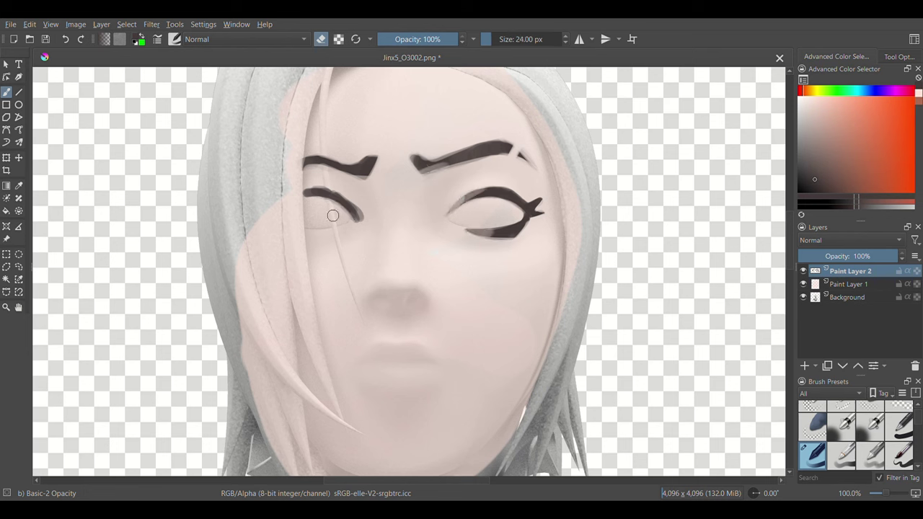
pyautogui.press('[')
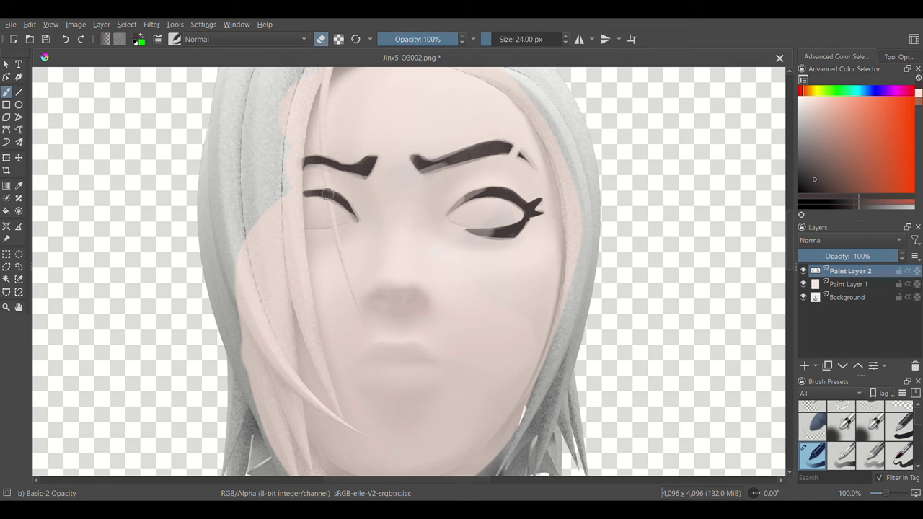
pyautogui.press('e')
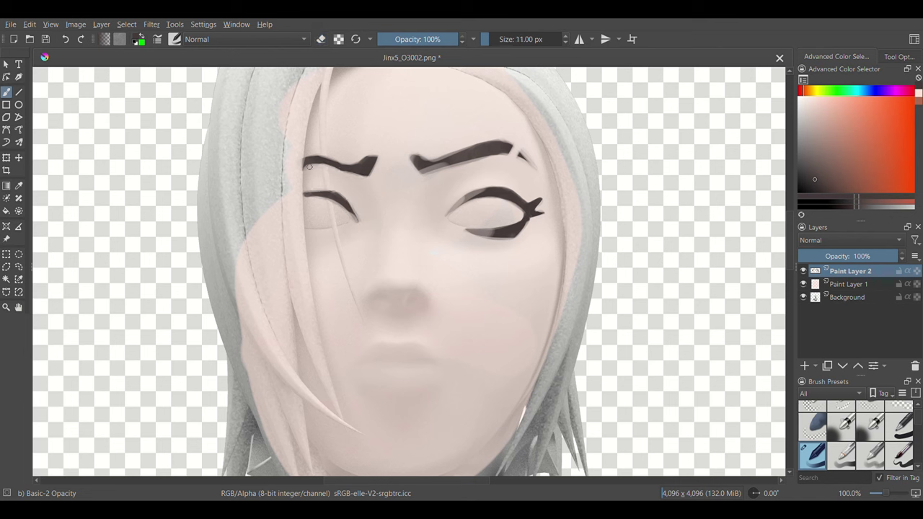
pyautogui.press(']')
# Step: Shorten the left eye line's tail and paint a dark lower lid under the left eye
pyautogui.press('e')
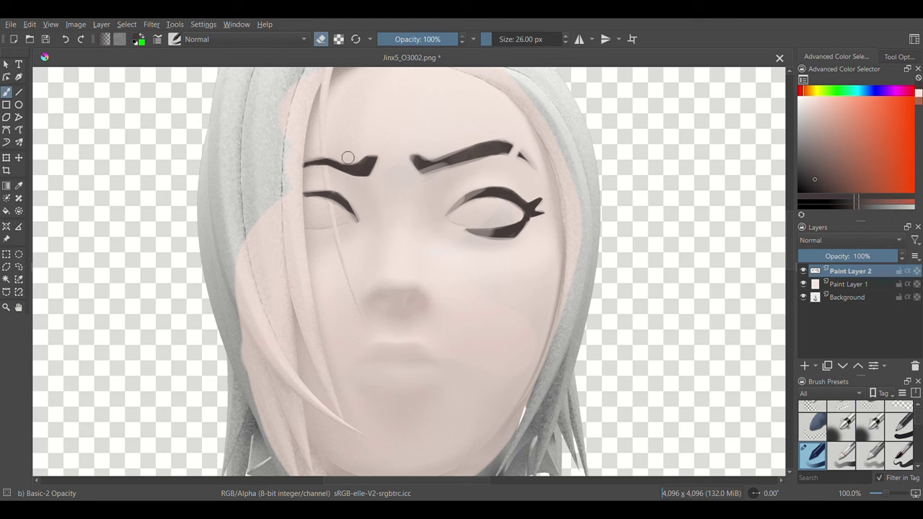
pyautogui.press('e')
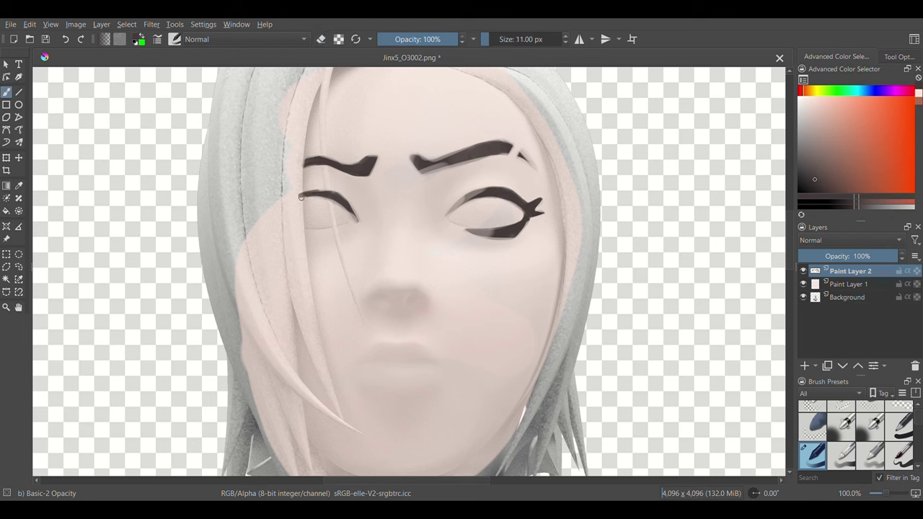
pyautogui.press('e')
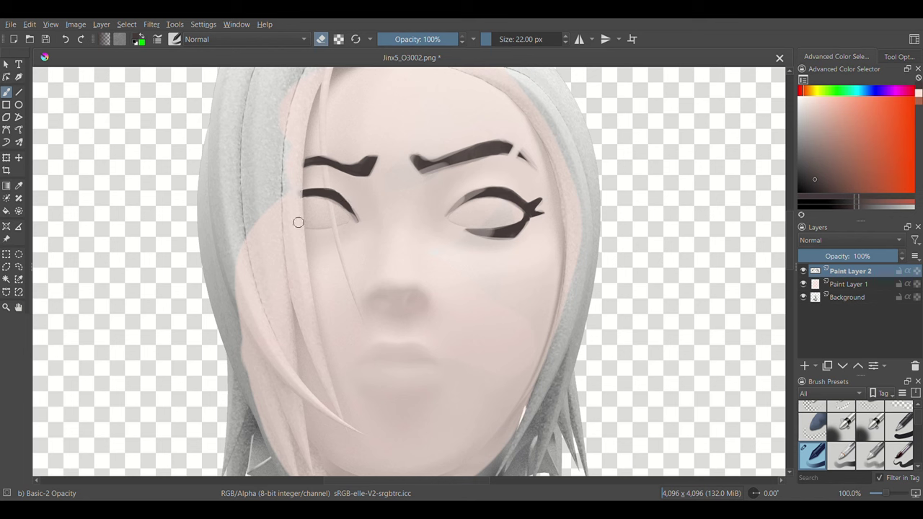
pyautogui.moveTo(362, 221); pyautogui.dragTo(348, 209)
pyautogui.press('e')
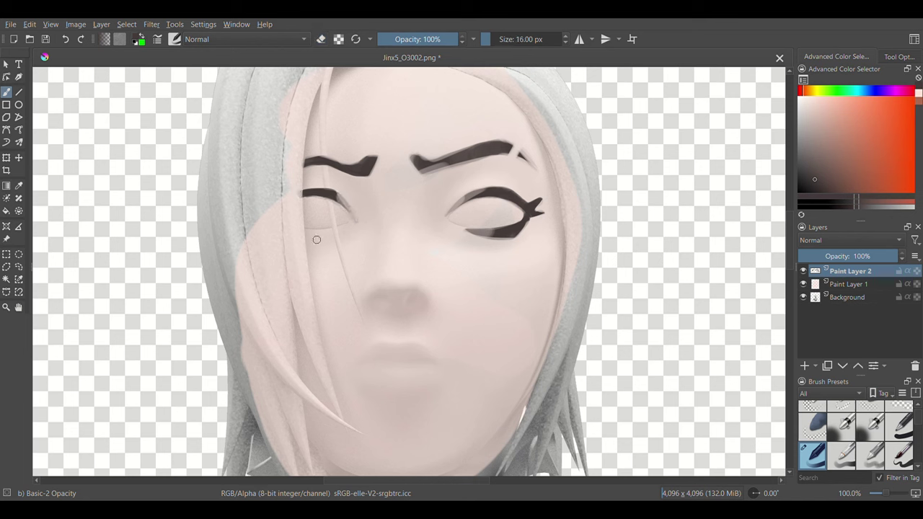
pyautogui.moveTo(302, 234)
pyautogui.mouseDown()
pyautogui.moveTo(353, 232)
pyautogui.moveTo(319, 234)
pyautogui.mouseUp()
pyautogui.press('e')
pyautogui.press('e')
pyautogui.press('e')
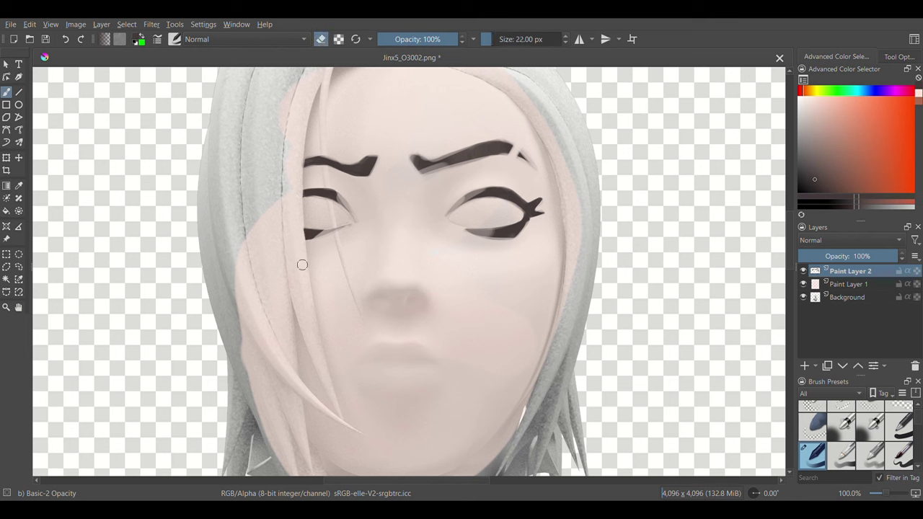
pyautogui.press('e')
pyautogui.press('[')
pyautogui.press('[')
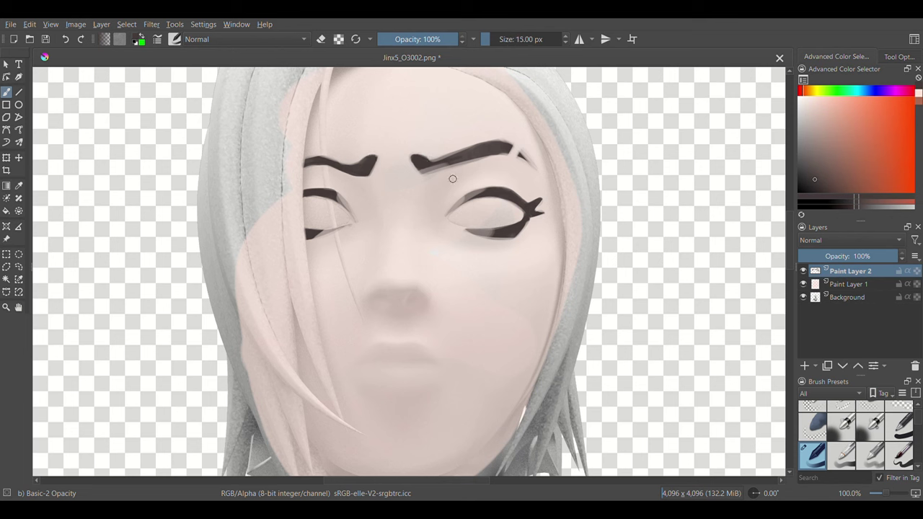
# Step: Paint a light skin stroke down the nose bridge, then undo the dark brow-eye patch
pyautogui.keyDown('ctrl'); pyautogui.click(415, 199); pyautogui.keyUp('ctrl')
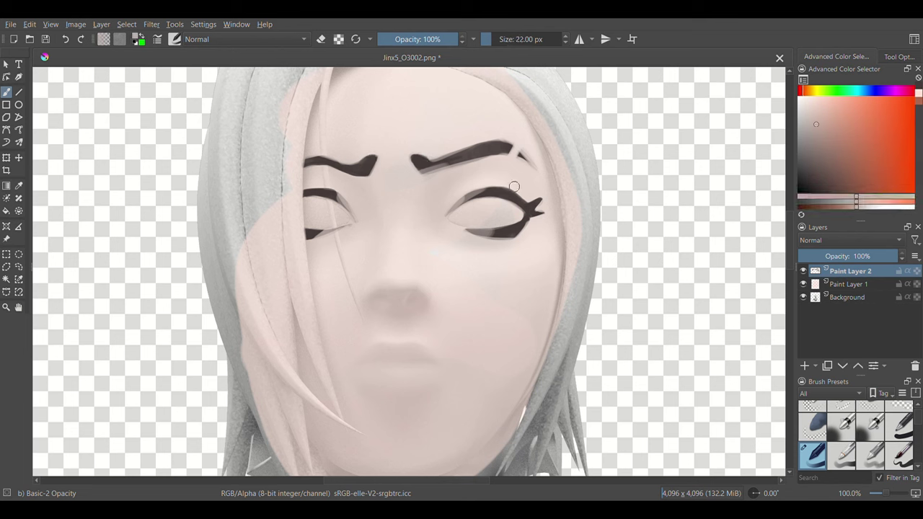
pyautogui.moveTo(427, 232)
pyautogui.mouseDown()
pyautogui.moveTo(440, 193)
pyautogui.moveTo(478, 169)
pyautogui.moveTo(431, 183)
pyautogui.moveTo(443, 208)
pyautogui.mouseUp()
pyautogui.press('[')
# Step: Add a new paint layer and paint a brown shadow between the right brow and eye
pyautogui.press('[')
pyautogui.hotkey('ctrl', 'z')
pyautogui.hotkey('ctrl', 'z')
pyautogui.press('Insert')
pyautogui.press(']')
pyautogui.moveTo(439, 171)
pyautogui.mouseDown()
pyautogui.moveTo(472, 175)
pyautogui.moveTo(457, 176)
pyautogui.moveTo(427, 216)
pyautogui.moveTo(435, 241)
pyautogui.moveTo(488, 247)
pyautogui.moveTo(464, 231)
pyautogui.mouseUp()
pyautogui.press('[')
# Step: Erase brown near the inner eye corner, under the right brow's outer end and below the eye
pyautogui.press('e')
pyautogui.moveTo(475, 183)
pyautogui.mouseDown()
pyautogui.moveTo(437, 220)
pyautogui.moveTo(447, 215)
pyautogui.mouseUp()
pyautogui.press(']')
pyautogui.press(']')
pyautogui.press(']')
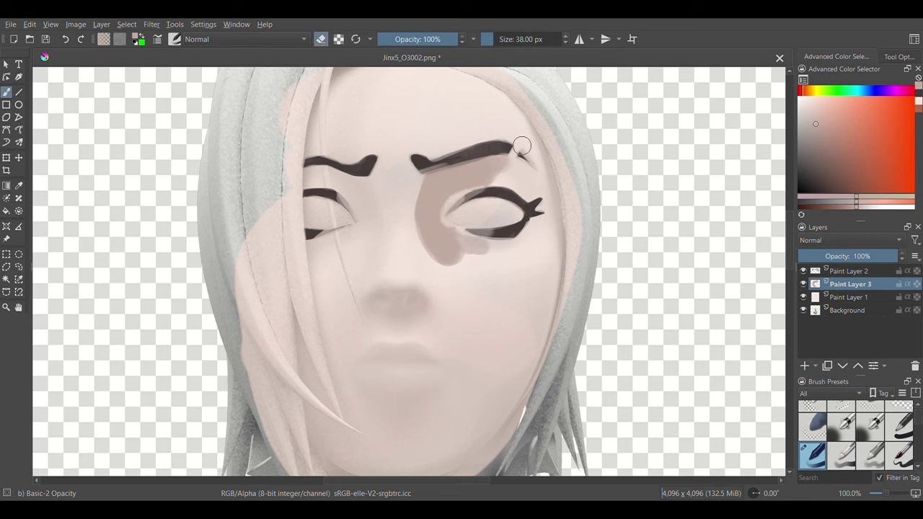
pyautogui.moveTo(522, 146)
pyautogui.mouseDown()
pyautogui.moveTo(505, 164)
pyautogui.moveTo(531, 165)
pyautogui.mouseUp()
pyautogui.press('[')
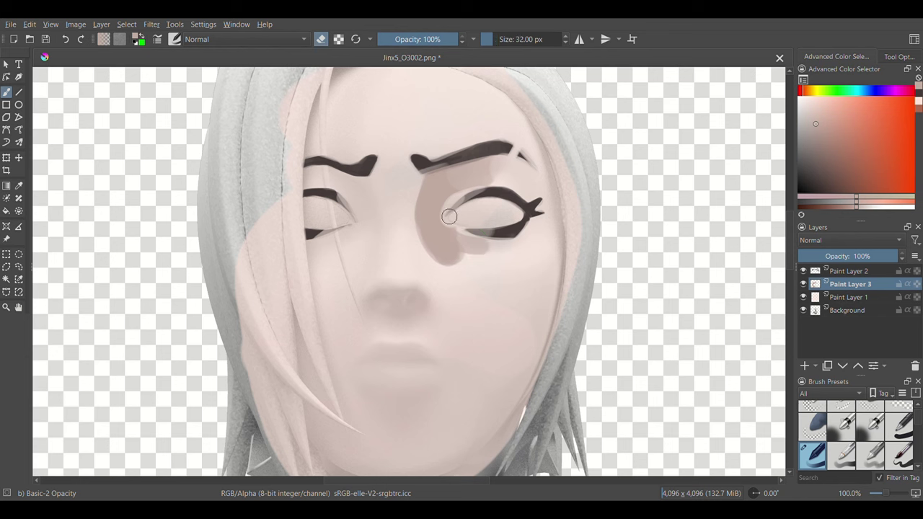
pyautogui.moveTo(448, 216); pyautogui.dragTo(490, 255)
pyautogui.press(']')
pyautogui.press(']')
pyautogui.press(']')
pyautogui.press(']')
pyautogui.press(']')
pyautogui.press(']')
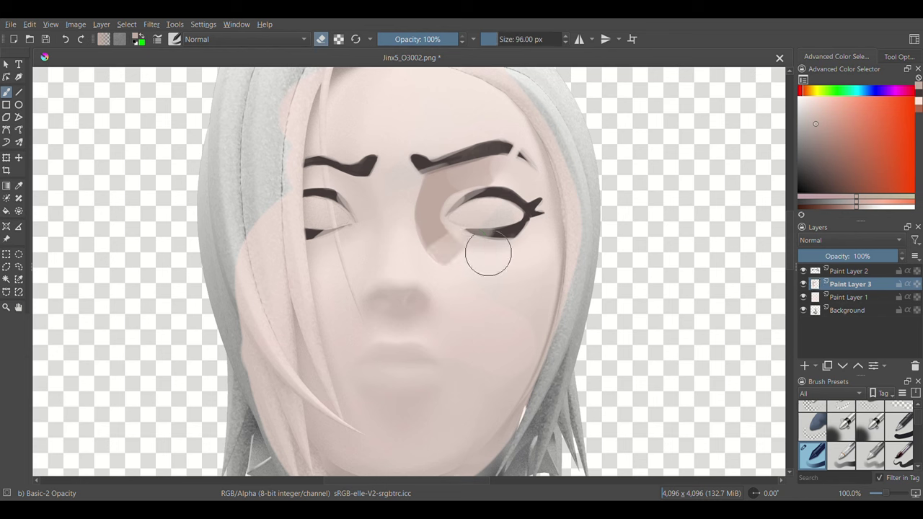
# Step: Paint shadows beside the nose, down its left side and under the left eyebrow
pyautogui.press('[')
pyautogui.press('[')
pyautogui.press('[')
pyautogui.press('[')
pyautogui.press('[')
pyautogui.press('[')
pyautogui.press('e')
pyautogui.press('[')
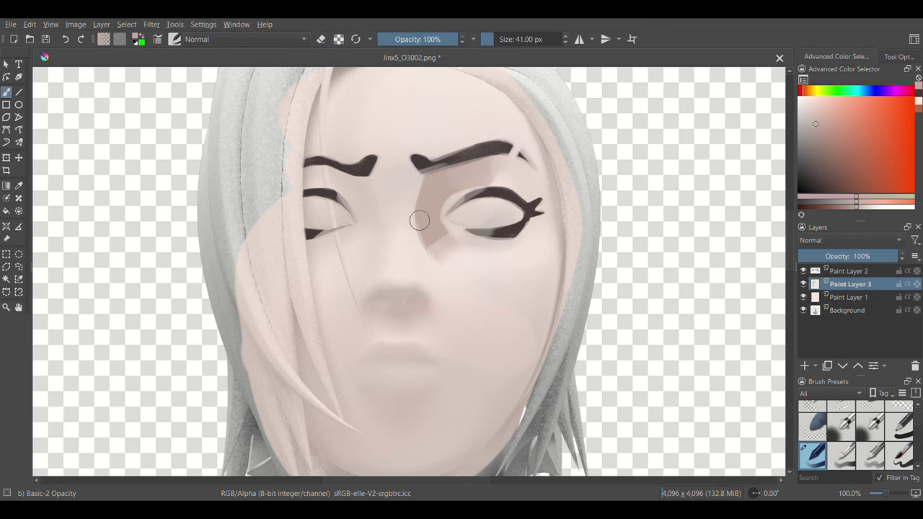
pyautogui.moveTo(418, 217); pyautogui.dragTo(429, 284)
pyautogui.press('[')
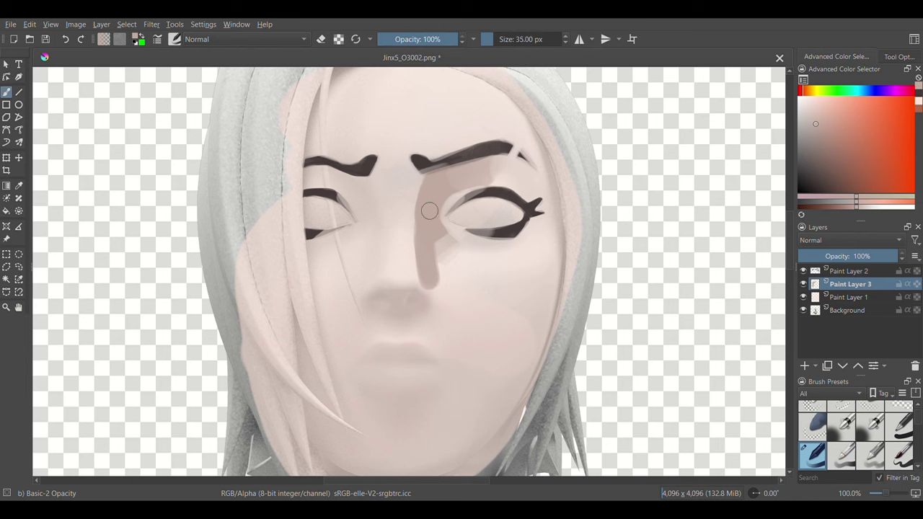
pyautogui.moveTo(357, 191); pyautogui.dragTo(370, 267)
pyautogui.press(']')
pyautogui.press(']')
pyautogui.press(']')
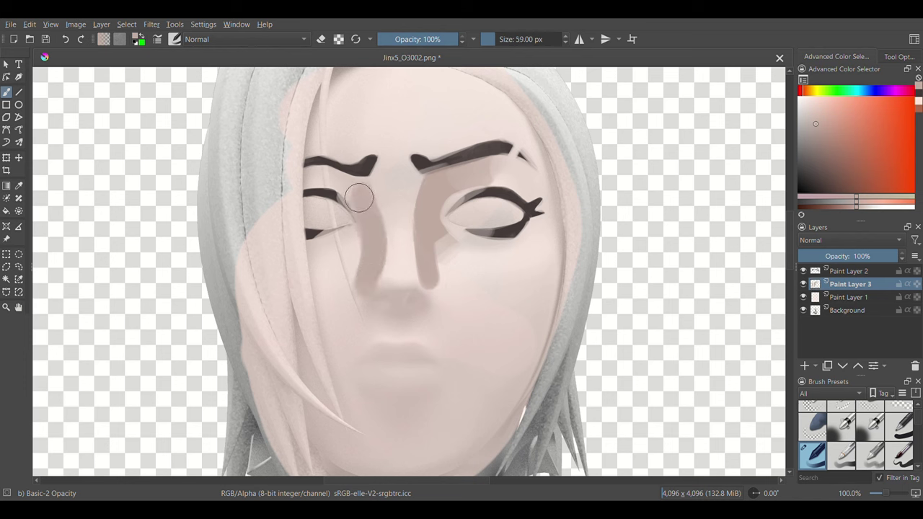
pyautogui.moveTo(359, 197); pyautogui.dragTo(318, 177)
# Step: Erase parts of the shadow left of the nose
pyautogui.press('e')
pyautogui.press('[')
pyautogui.press('[')
pyautogui.press('[')
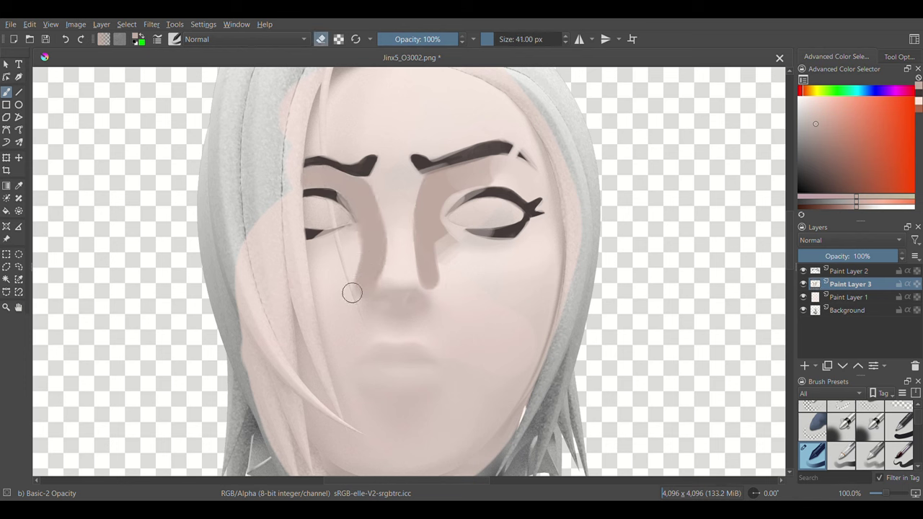
pyautogui.moveTo(352, 292)
pyautogui.mouseDown()
pyautogui.moveTo(371, 305)
pyautogui.moveTo(352, 217)
pyautogui.moveTo(340, 261)
pyautogui.mouseUp()
pyautogui.press(']')
pyautogui.press(']')
pyautogui.press(']')
pyautogui.press('[')
pyautogui.press('[')
pyautogui.press('[')
# Step: Paint shadows below both eyes, reshaping the one under the left eye
pyautogui.press('e')
pyautogui.press('[')
pyautogui.press('[')
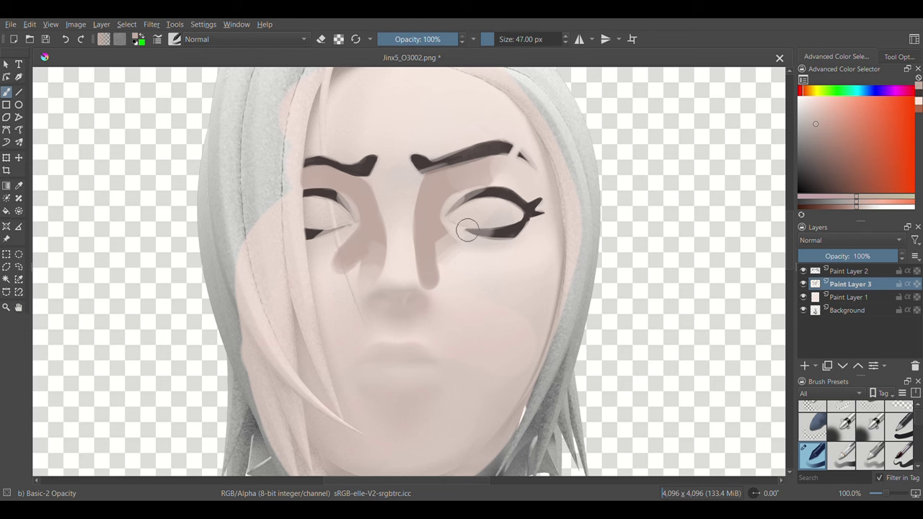
pyautogui.moveTo(374, 230); pyautogui.dragTo(354, 245)
pyautogui.press(']')
pyautogui.moveTo(449, 249)
pyautogui.mouseDown()
pyautogui.moveTo(435, 235)
pyautogui.moveTo(491, 257)
pyautogui.moveTo(326, 307)
pyautogui.mouseUp()
# Step: Darken the nose bridge shadow between the eyes, undoing the last stroke beside the nose
pyautogui.press('e')
pyautogui.press(']')
pyautogui.press(']')
pyautogui.press('[')
pyautogui.press('[')
pyautogui.press('[')
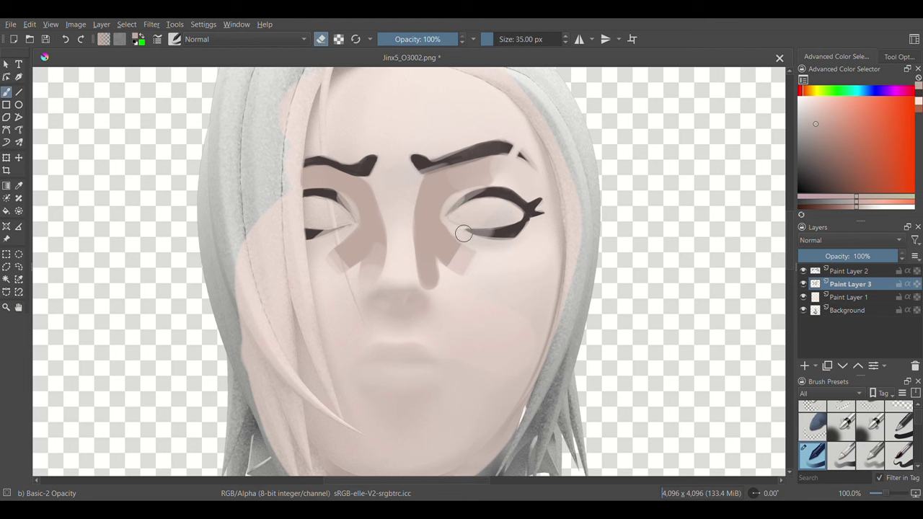
pyautogui.press('e')
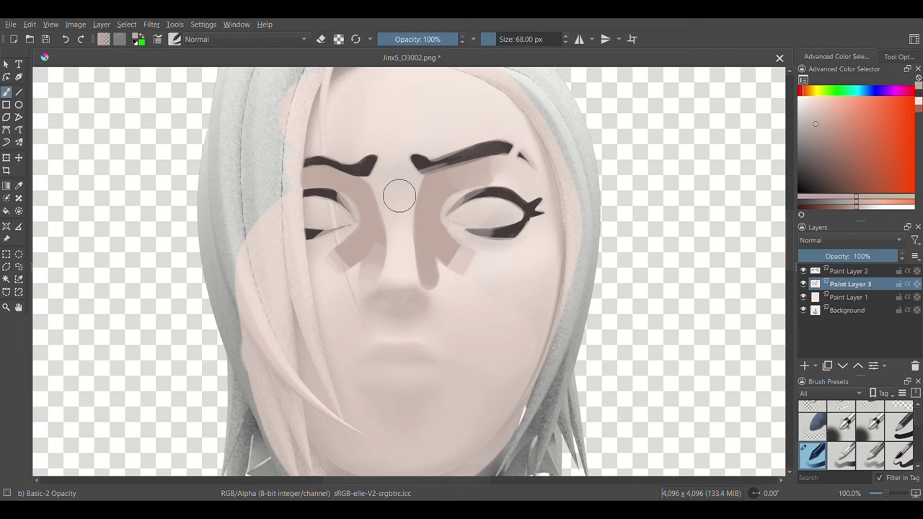
pyautogui.moveTo(399, 195)
pyautogui.mouseDown()
pyautogui.moveTo(411, 239)
pyautogui.moveTo(375, 253)
pyautogui.mouseUp()
pyautogui.press('[')
pyautogui.press('[')
pyautogui.press('[')
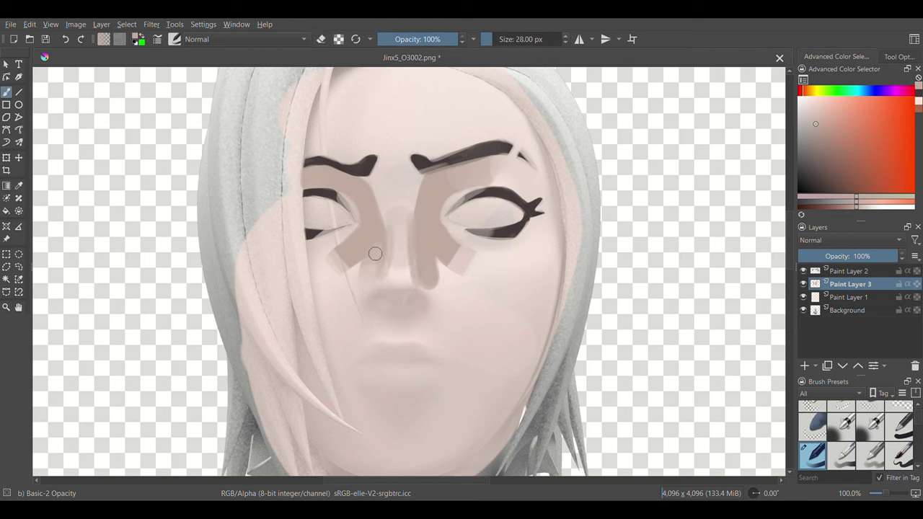
pyautogui.press(']')
pyautogui.press(']')
pyautogui.moveTo(396, 223); pyautogui.dragTo(418, 223)
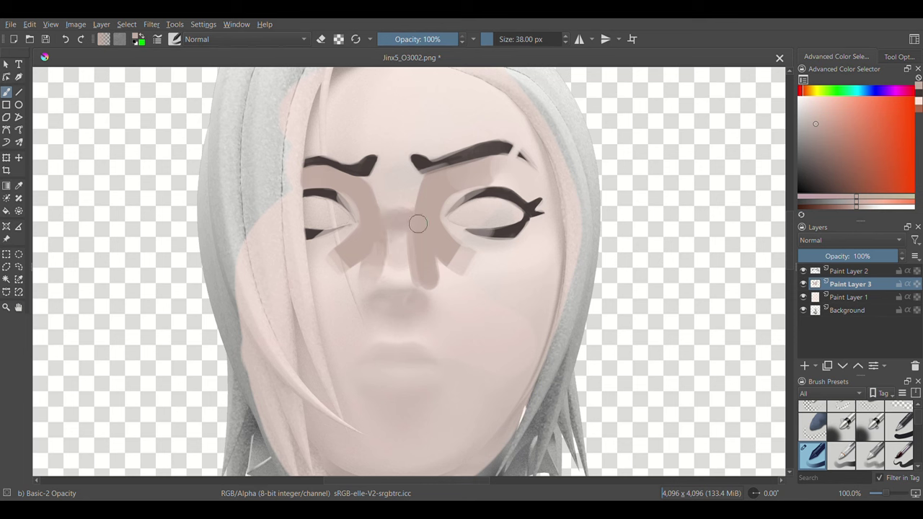
pyautogui.hotkey('ctrl', 'z')
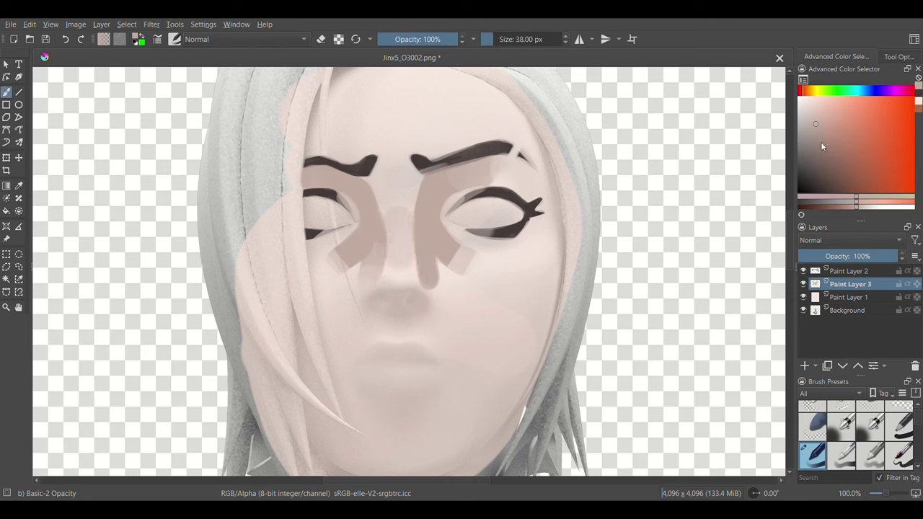
# Step: Shade the nose bridge and inner left eye corner with a darker brown, undoing one stroke
pyautogui.click(821, 141)
pyautogui.press(']')
pyautogui.moveTo(433, 209)
pyautogui.mouseDown()
pyautogui.moveTo(432, 186)
pyautogui.moveTo(461, 180)
pyautogui.mouseUp()
pyautogui.moveTo(364, 184); pyautogui.dragTo(349, 197)
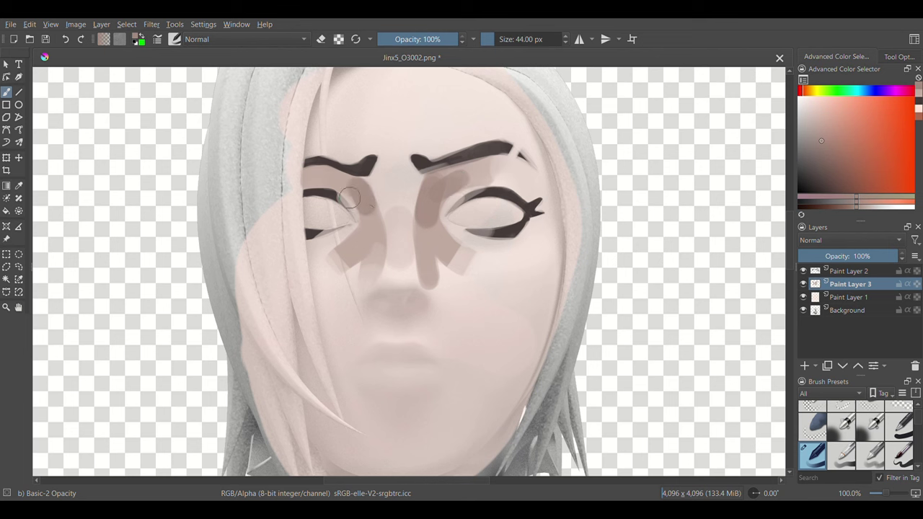
pyautogui.press('[')
pyautogui.press('[')
pyautogui.press('[')
pyautogui.press('k')
pyautogui.moveTo(428, 220)
pyautogui.mouseDown()
pyautogui.moveTo(458, 186)
pyautogui.moveTo(446, 189)
pyautogui.moveTo(467, 184)
pyautogui.moveTo(427, 177)
pyautogui.mouseUp()
pyautogui.press(']')
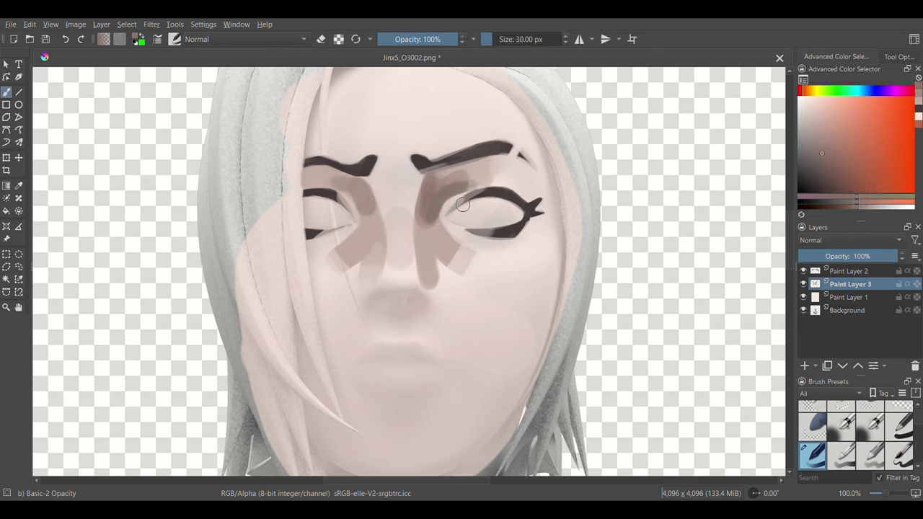
pyautogui.hotkey('ctrl', 'z')
# Step: Extend the nose-bridge shading under the right brow and repaint shading beside the left eye
pyautogui.press('l')
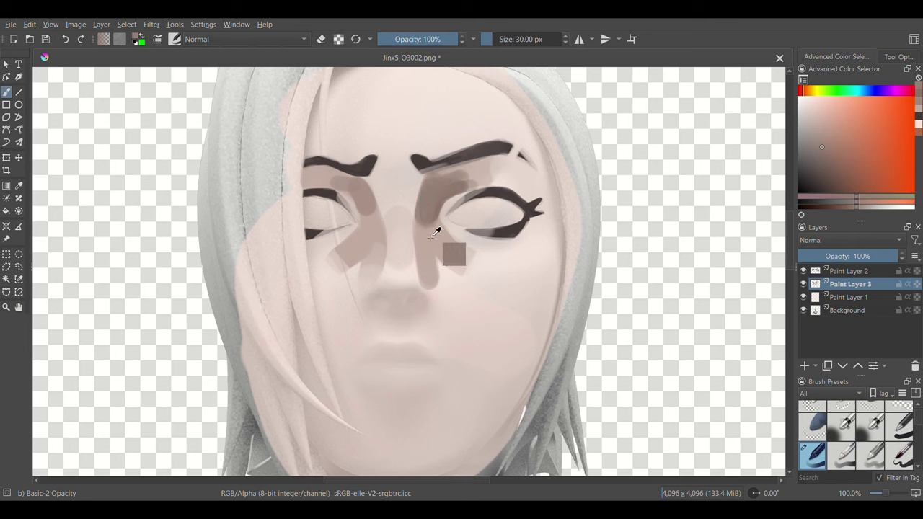
pyautogui.press('l')
pyautogui.moveTo(426, 238); pyautogui.dragTo(432, 205)
pyautogui.press('k')
pyautogui.press('[')
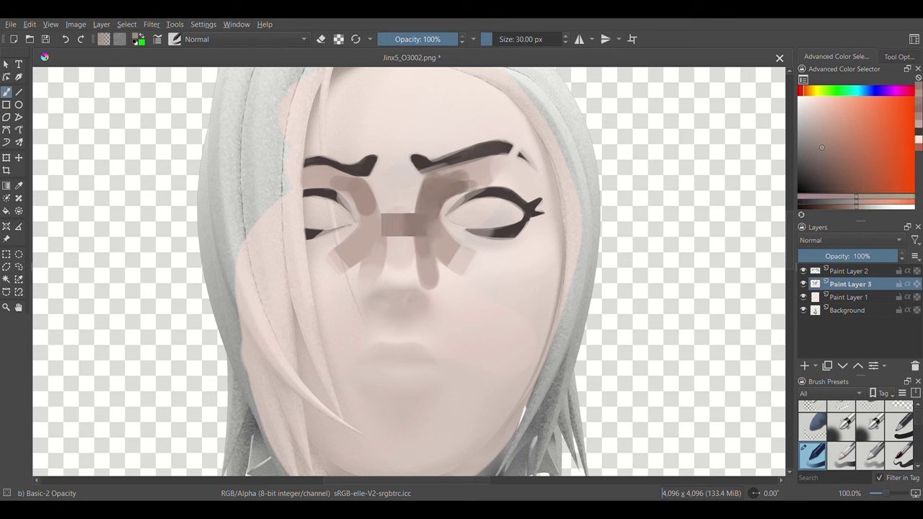
pyautogui.moveTo(364, 209)
pyautogui.mouseDown()
pyautogui.moveTo(340, 185)
pyautogui.moveTo(302, 180)
pyautogui.mouseUp()
# Step: Soften the shading under the left eyebrow with a sampled light skin colour
pyautogui.press(']')
pyautogui.press('e')
pyautogui.press('e')
pyautogui.keyDown('ctrl'); pyautogui.click(364, 207); pyautogui.keyUp('ctrl')
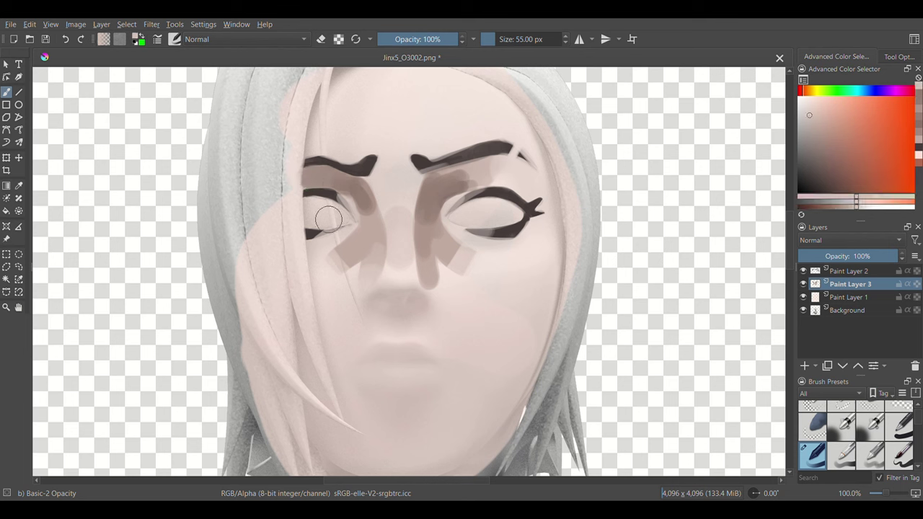
pyautogui.press('[')
pyautogui.moveTo(330, 175); pyautogui.dragTo(324, 180)
pyautogui.press('[')
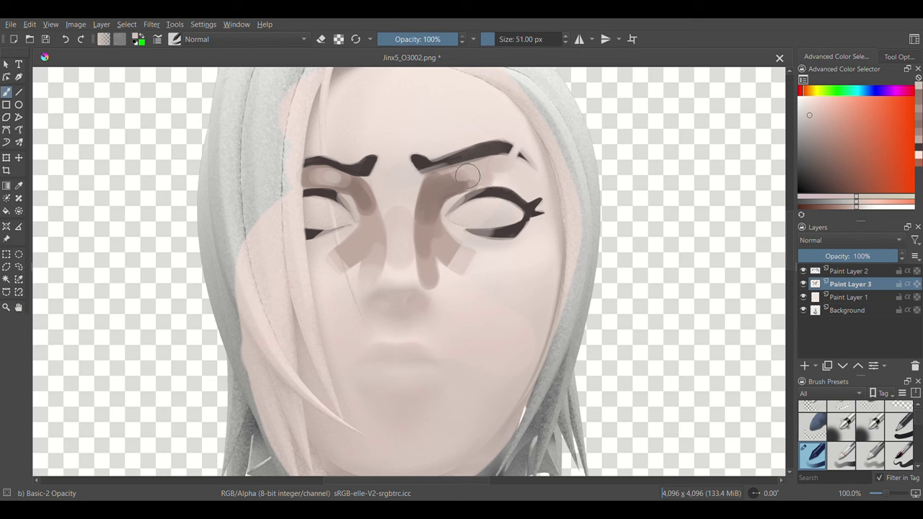
pyautogui.press(']')
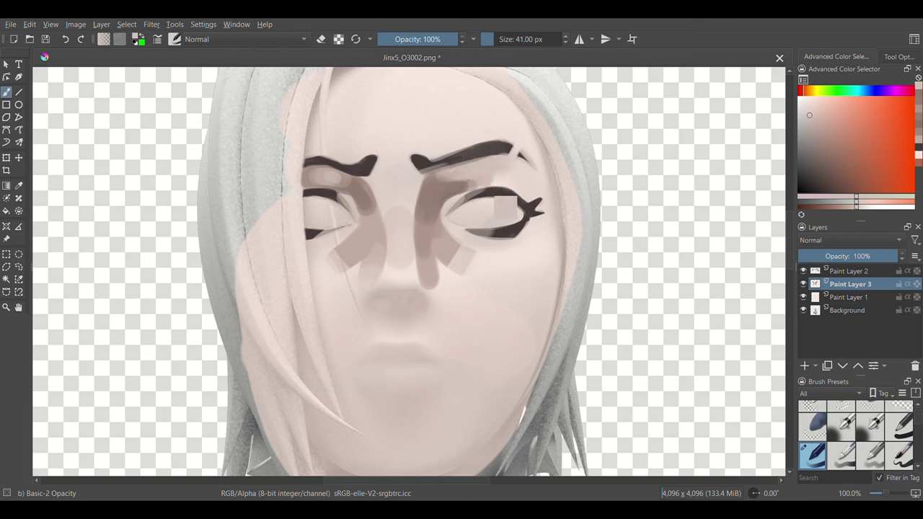
# Step: Paint a darker brown stroke above the left eye line using colours sampled from the face
pyautogui.keyDown('ctrl'); pyautogui.click(465, 186); pyautogui.keyUp('ctrl')
pyautogui.press('[')
pyautogui.press('[')
pyautogui.press('[')
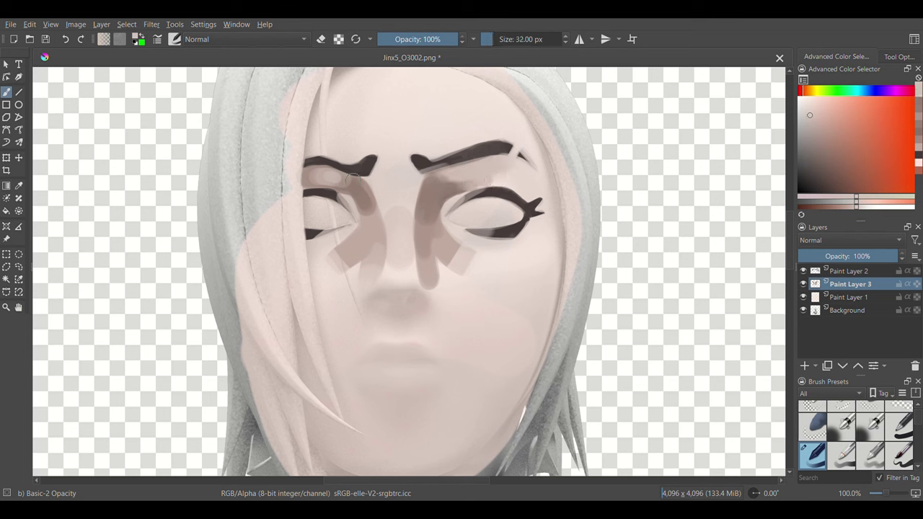
pyautogui.press(']')
pyautogui.keyDown('ctrl'); pyautogui.click(358, 187); pyautogui.keyUp('ctrl')
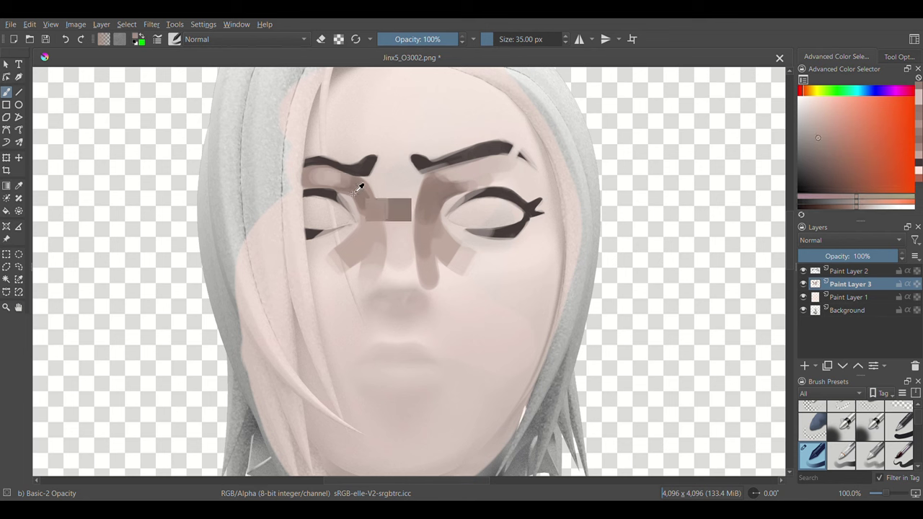
pyautogui.press('[')
pyautogui.press('[')
pyautogui.press('[')
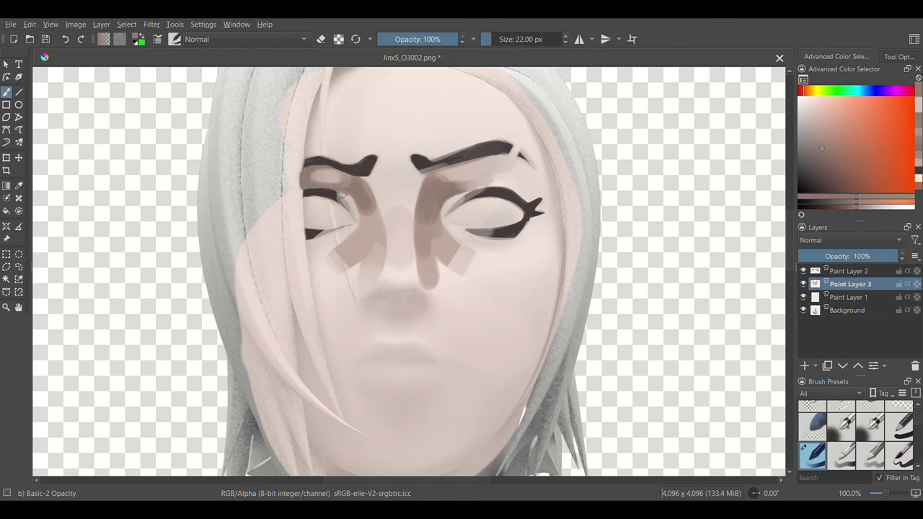
pyautogui.press(']')
pyautogui.press(']')
pyautogui.moveTo(332, 177); pyautogui.dragTo(314, 175)
pyautogui.click(821, 162)
pyautogui.press('[')
pyautogui.press('[')
pyautogui.press('[')
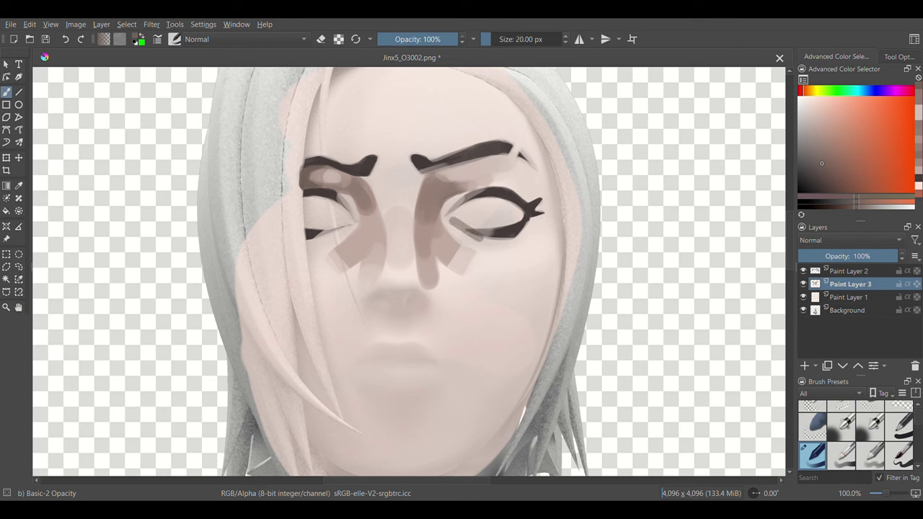
# Step: Paint a brown shadow under the right eye's inner corner, then erase most of it away
pyautogui.keyDown('ctrl'); pyautogui.click(465, 231); pyautogui.keyUp('ctrl')
pyautogui.moveTo(464, 233); pyautogui.dragTo(454, 245)
pyautogui.press('e')
pyautogui.moveTo(469, 212); pyautogui.dragTo(452, 215)
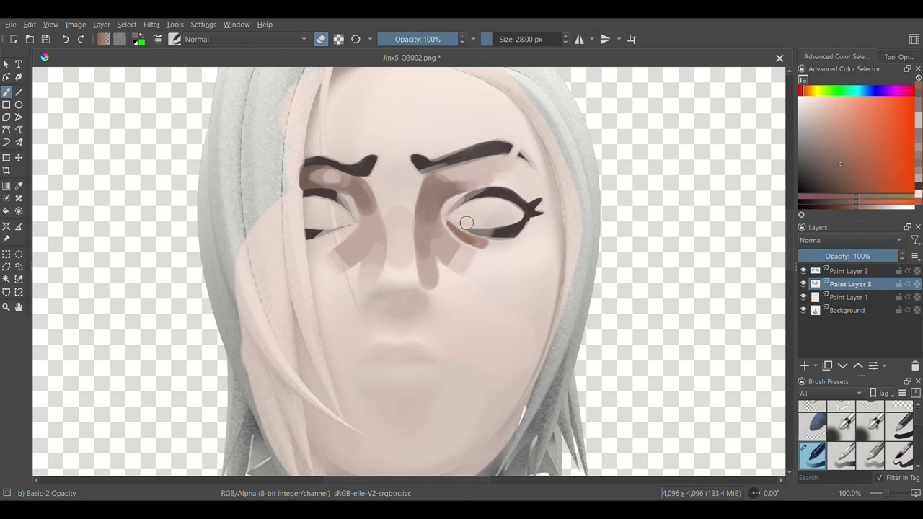
pyautogui.press('e')
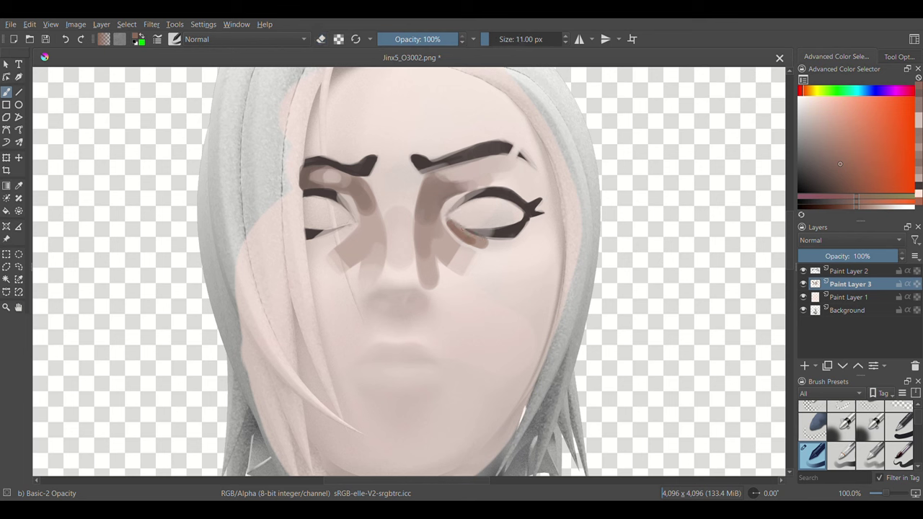
pyautogui.moveTo(456, 225); pyautogui.dragTo(497, 249)
pyautogui.press('e')
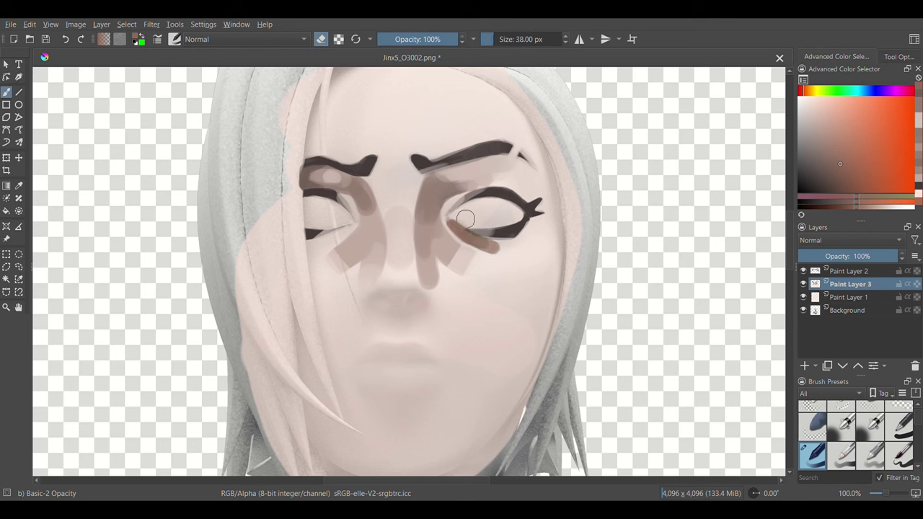
pyautogui.moveTo(470, 212)
pyautogui.mouseDown()
pyautogui.moveTo(467, 226)
pyautogui.moveTo(494, 248)
pyautogui.mouseUp()
pyautogui.press(']')
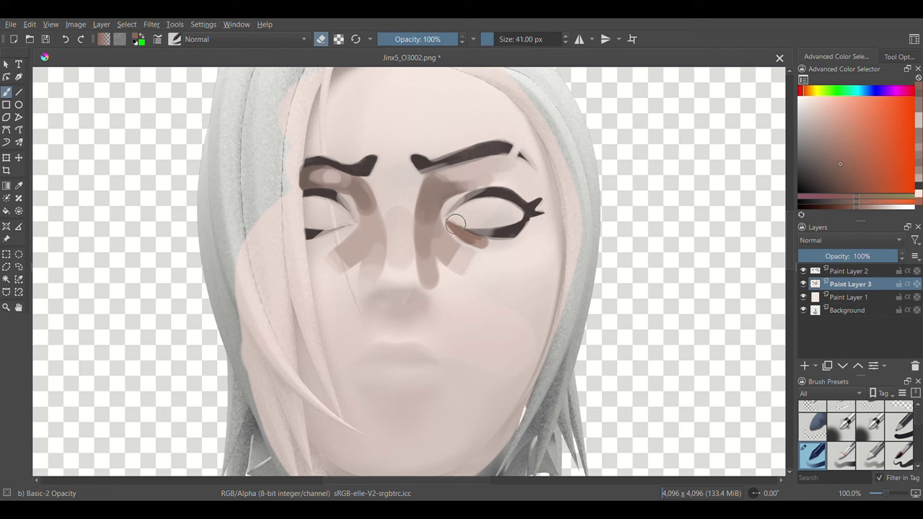
pyautogui.moveTo(463, 208); pyautogui.dragTo(491, 244)
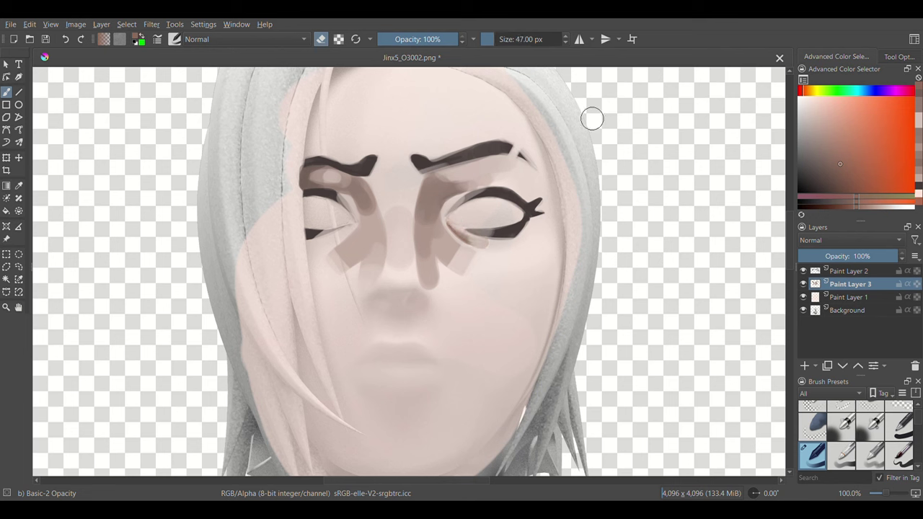
pyautogui.press('e')
# Step: Paint dark strokes down the nose's left side and beside the left eye, plus a nostril shape
pyautogui.moveTo(420, 177); pyautogui.dragTo(426, 228)
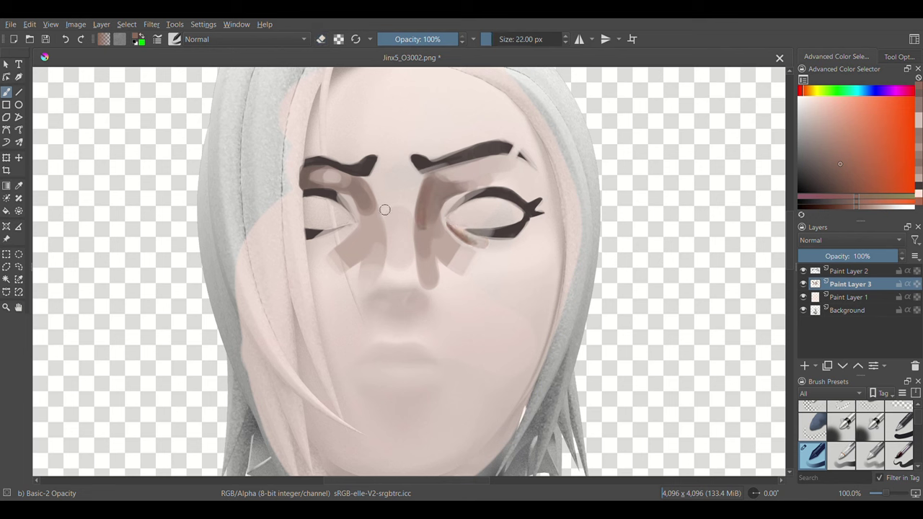
pyautogui.press(']')
pyautogui.moveTo(369, 189); pyautogui.dragTo(376, 221)
pyautogui.moveTo(365, 297); pyautogui.dragTo(426, 303)
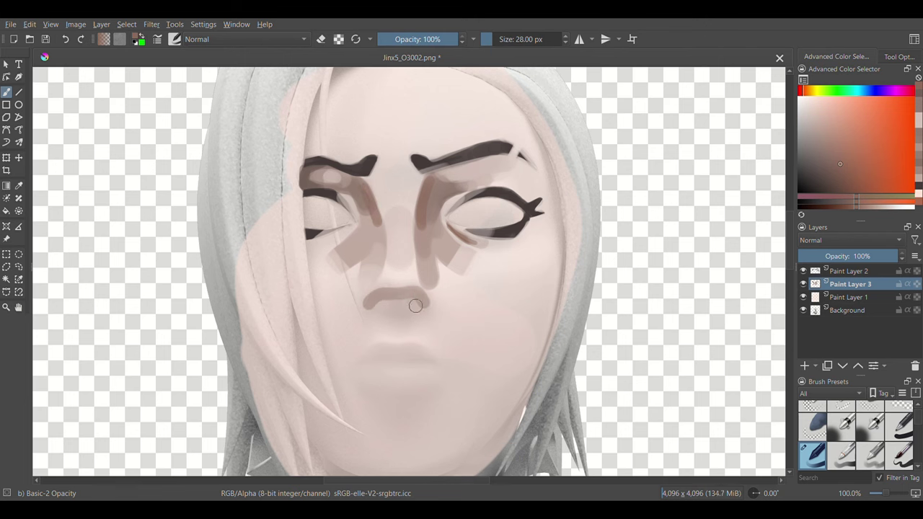
pyautogui.keyDown('ctrl'); pyautogui.click(412, 298); pyautogui.keyUp('ctrl')
pyautogui.press(']')
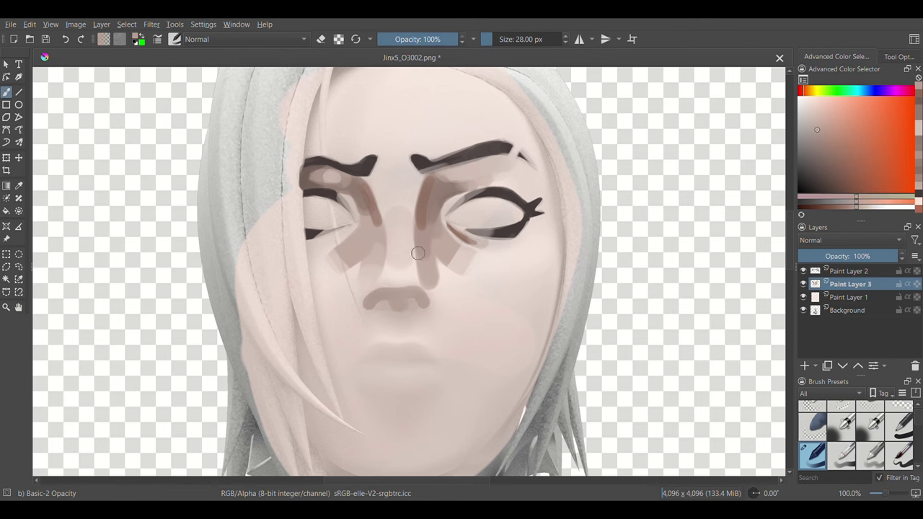
pyautogui.scroll(-3, 394, 260)
pyautogui.scroll(3, 404, 305)
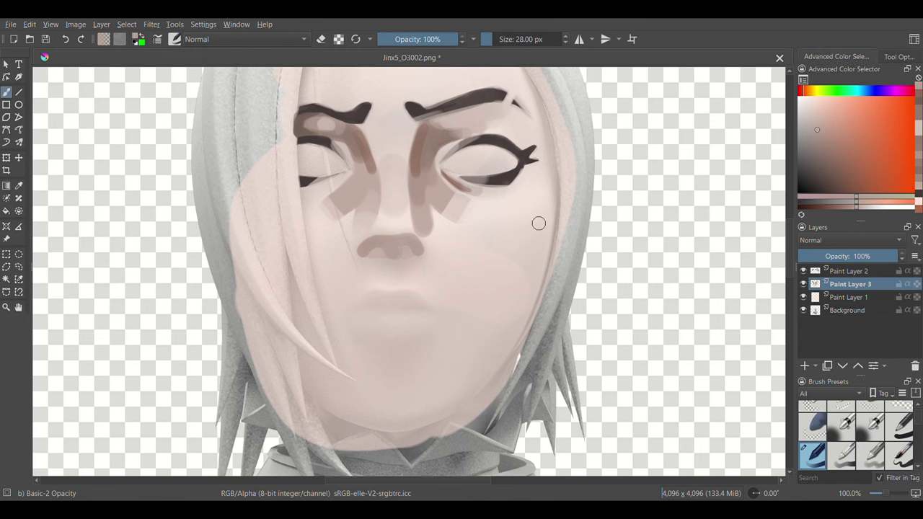
pyautogui.keyDown('ctrl'); pyautogui.click(373, 160); pyautogui.keyUp('ctrl')
pyautogui.press('[')
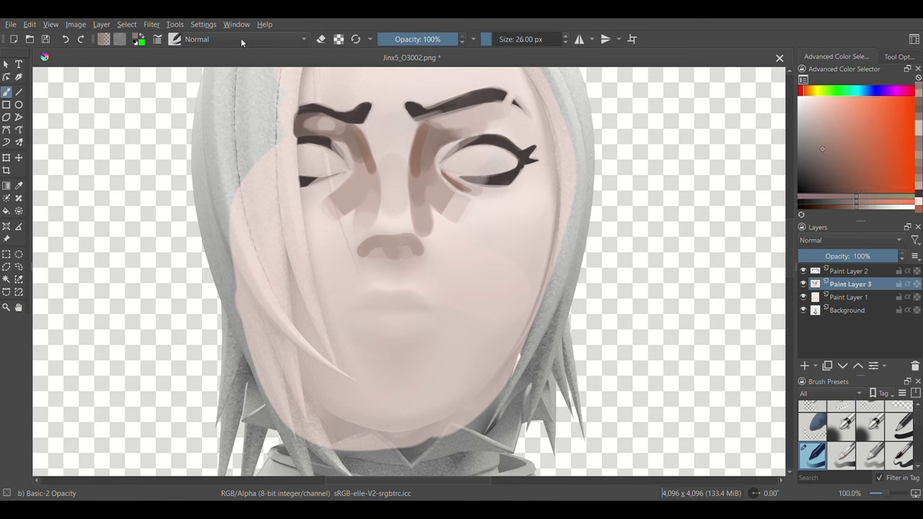
# Step: Switch to the Airbrush Soft preset, size it, and sample a darker brown from the face
pyautogui.press('/')
pyautogui.keyDown('ctrl'); pyautogui.click(288, 145); pyautogui.keyUp('ctrl')
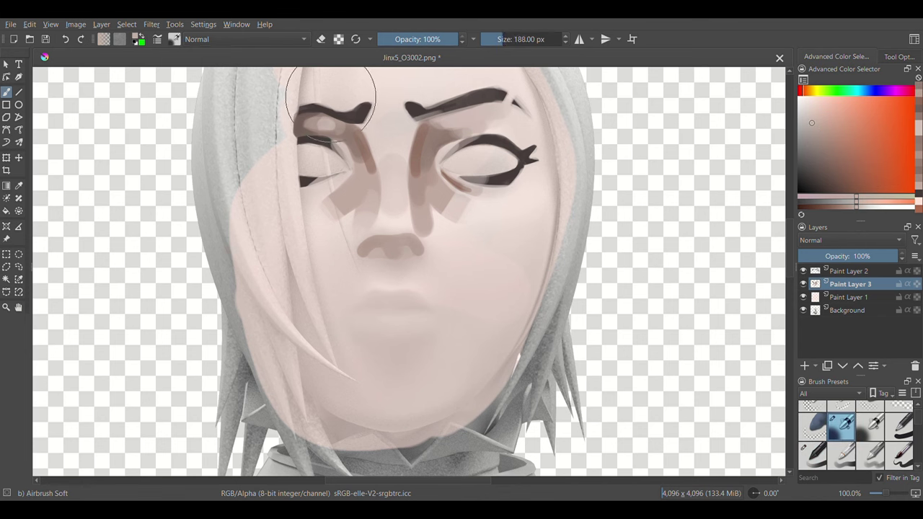
pyautogui.keyDown('shift'); pyautogui.moveTo(288, 144); pyautogui.dragTo(324, 115); pyautogui.keyUp('shift')
pyautogui.press(']')
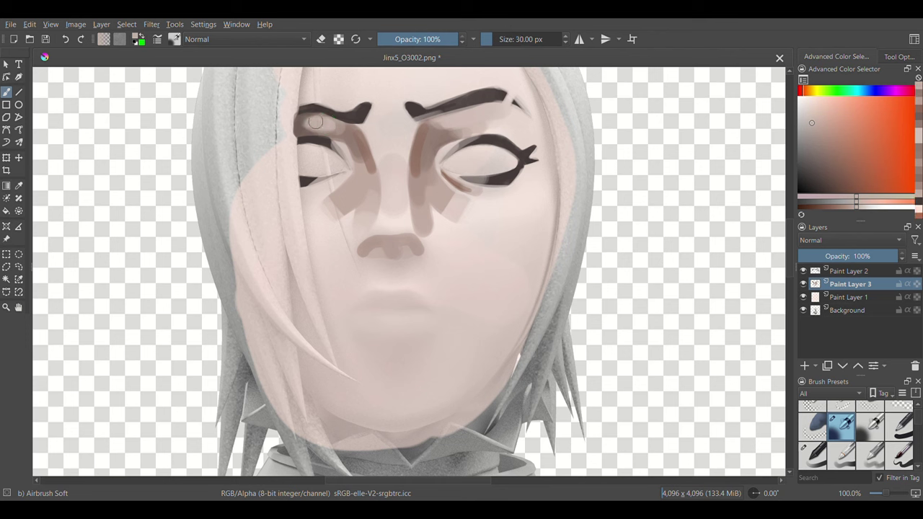
pyautogui.keyDown('ctrl'); pyautogui.click(317, 144); pyautogui.keyUp('ctrl')
pyautogui.press('[')
pyautogui.press('[')
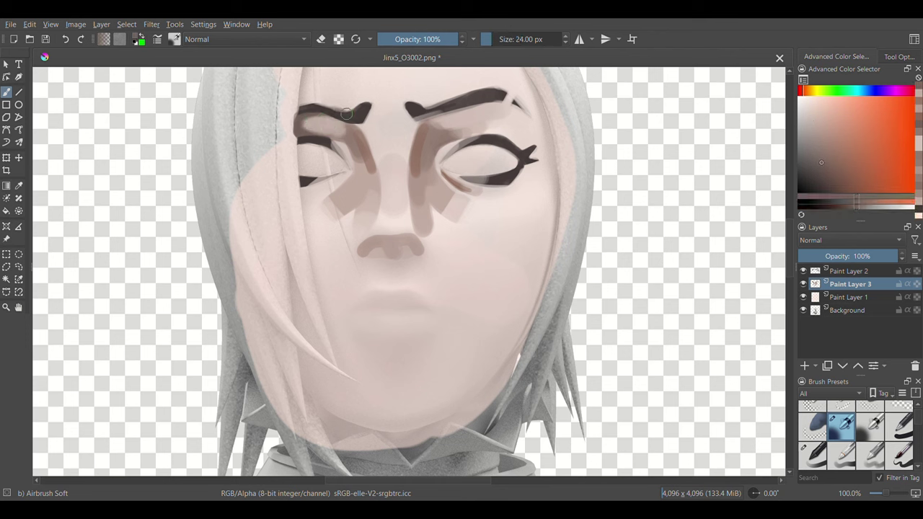
pyautogui.press('[')
pyautogui.press('[')
pyautogui.press('[')
pyautogui.press('[')
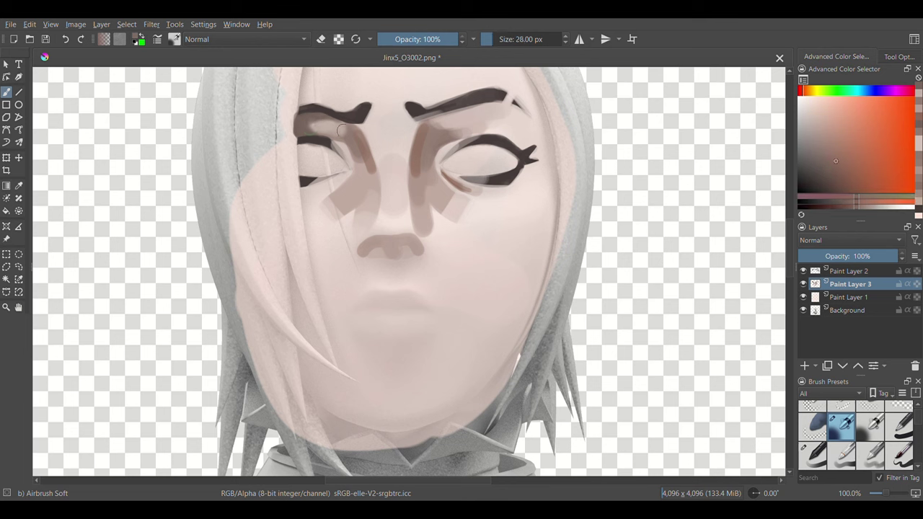
# Step: Pick a reddish-brown tone and airbrush it down the left side of the nose bridge
pyautogui.keyDown('ctrl'); pyautogui.click(338, 124); pyautogui.keyUp('ctrl')
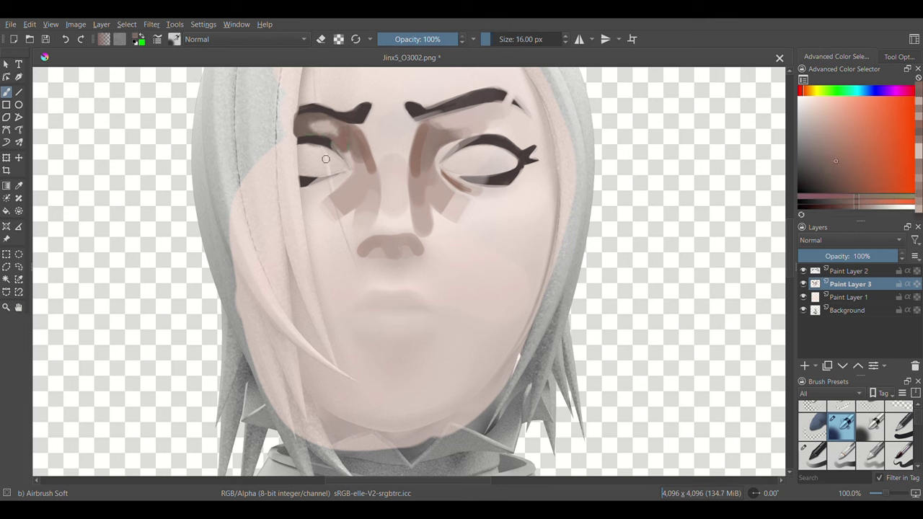
pyautogui.press(']')
pyautogui.press(']')
pyautogui.keyDown('ctrl'); pyautogui.click(338, 148); pyautogui.keyUp('ctrl')
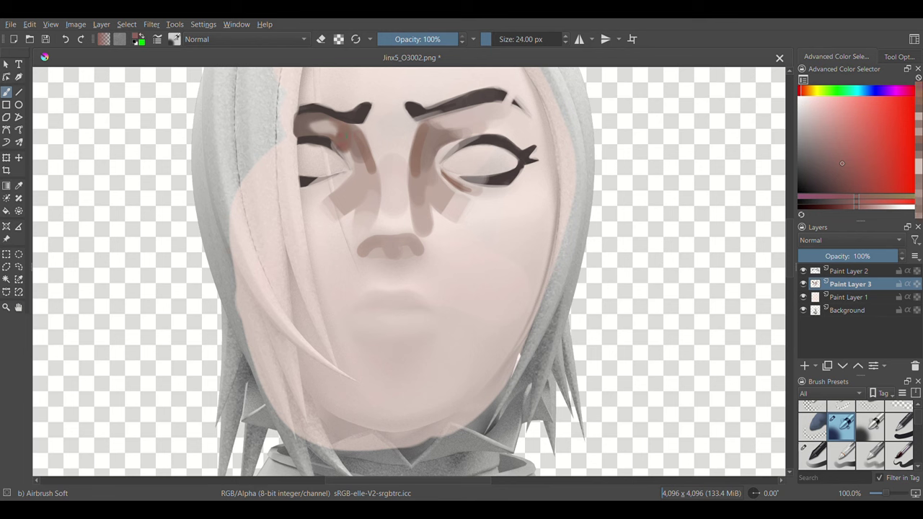
pyautogui.press(']')
pyautogui.press(']')
pyautogui.moveTo(357, 128); pyautogui.dragTo(364, 167)
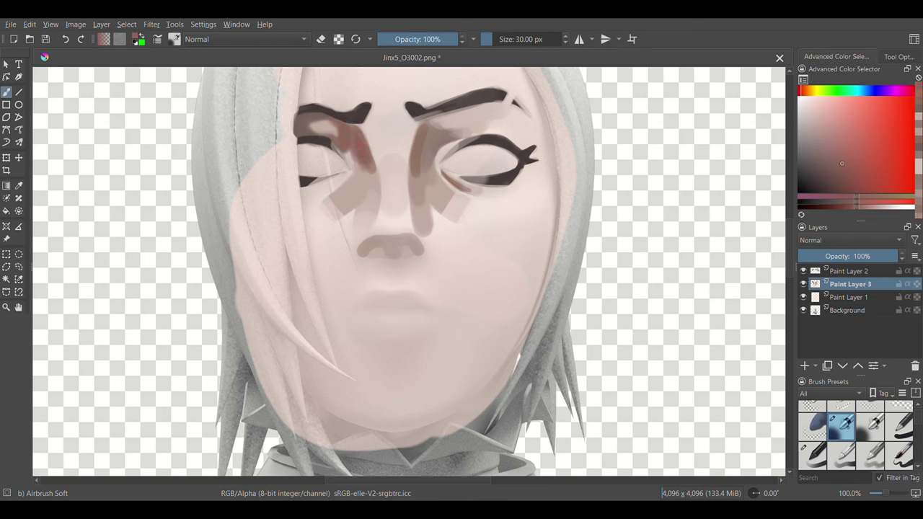
pyautogui.press('[')
pyautogui.keyDown('ctrl'); pyautogui.click(343, 145); pyautogui.keyUp('ctrl')
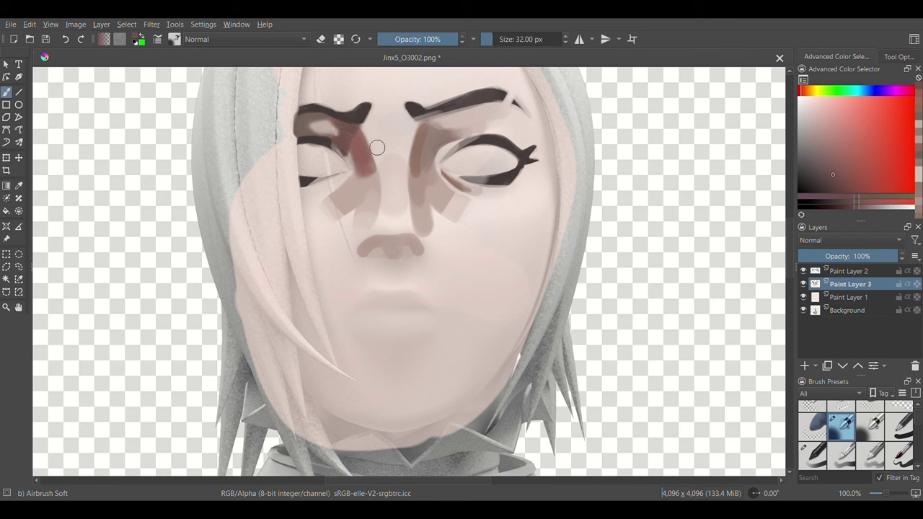
# Step: Sample warm and dark-red skin tones and shade under the right brow
pyautogui.keyDown('ctrl'); pyautogui.click(339, 144); pyautogui.keyUp('ctrl')
pyautogui.press(']')
pyautogui.press(']')
pyautogui.press(']')
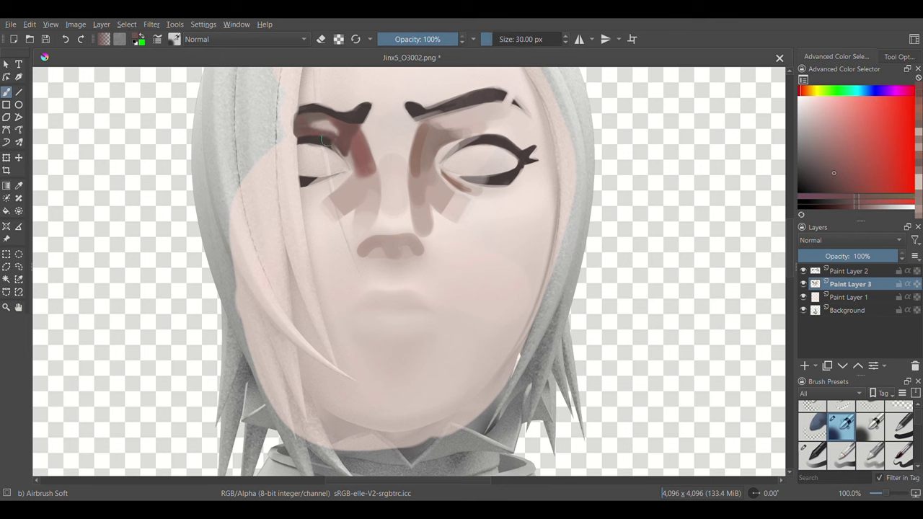
pyautogui.keyDown('ctrl'); pyautogui.click(323, 125); pyautogui.keyUp('ctrl')
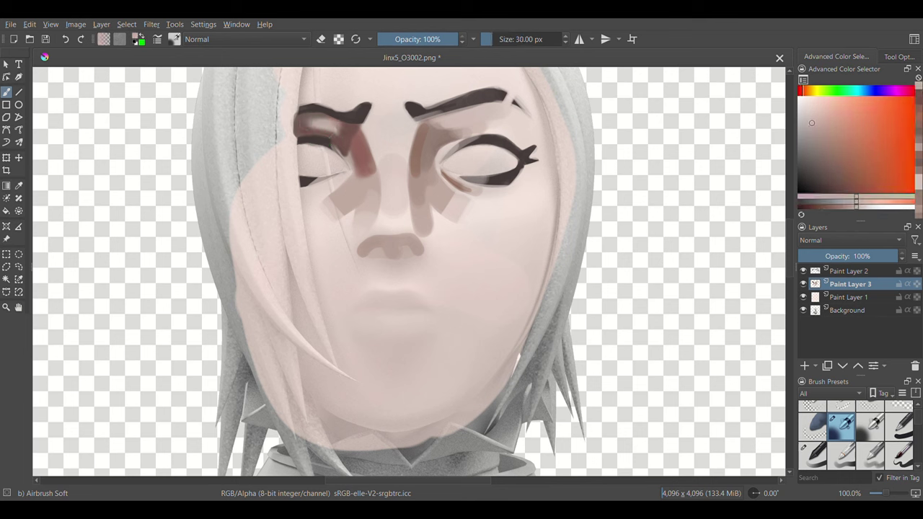
pyautogui.keyDown('ctrl'); pyautogui.click(352, 157); pyautogui.keyUp('ctrl')
pyautogui.keyDown('ctrl'); pyautogui.click(322, 125); pyautogui.keyUp('ctrl')
pyautogui.press(']')
pyautogui.press(']')
pyautogui.press(']')
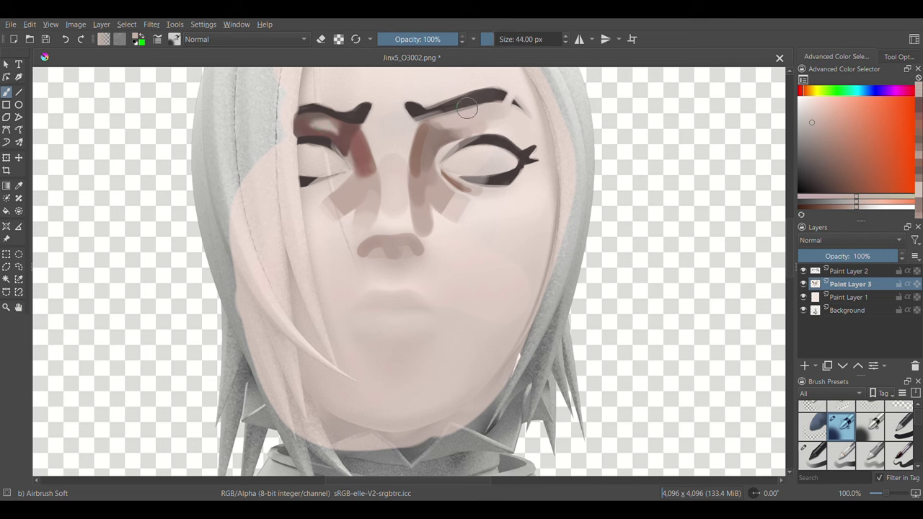
pyautogui.keyDown('ctrl'); pyautogui.click(373, 144); pyautogui.keyUp('ctrl')
pyautogui.press('[')
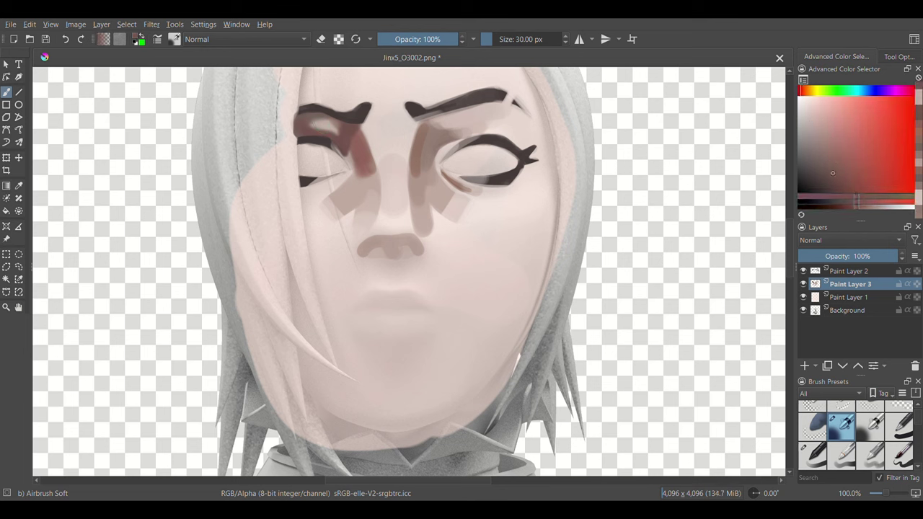
pyautogui.moveTo(421, 129)
pyautogui.mouseDown()
pyautogui.moveTo(455, 137)
pyautogui.moveTo(427, 133)
pyautogui.mouseUp()
# Step: Darken the area under the left brow with a larger Airbrush Soft stroke
pyautogui.press(']')
pyautogui.press('[')
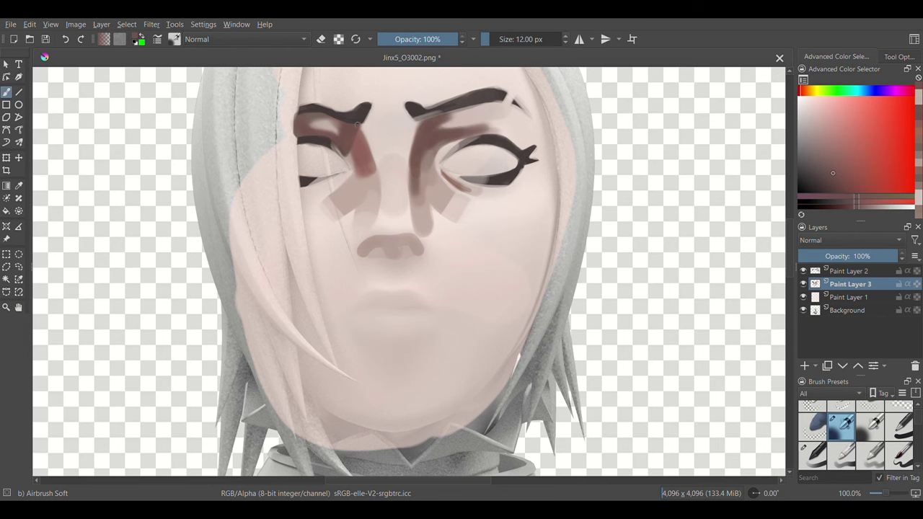
pyautogui.scroll(-3, 338, 222)
pyautogui.scroll(2, 339, 223)
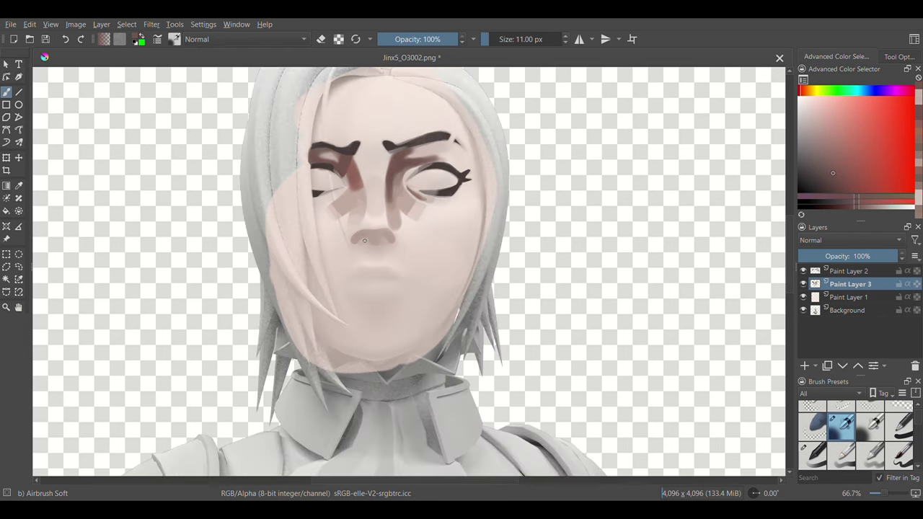
pyautogui.press(']')
pyautogui.press(']')
pyautogui.press(']')
pyautogui.moveTo(315, 162)
pyautogui.mouseDown()
pyautogui.moveTo(340, 163)
pyautogui.moveTo(326, 174)
pyautogui.mouseUp()
pyautogui.press('[')
pyautogui.press('[')
# Step: Open the Jinx5_O3003 texture and add Paint Layer 1 above the Background
pyautogui.hotkey('ctrl', 'z')
pyautogui.hotkey('ctrl', 'shift', 'z')
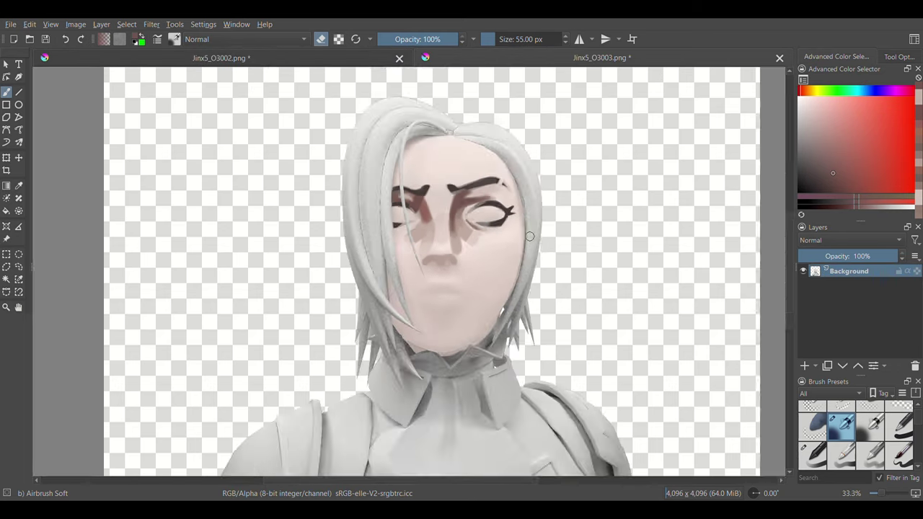
pyautogui.press('Insert')
pyautogui.press('e')
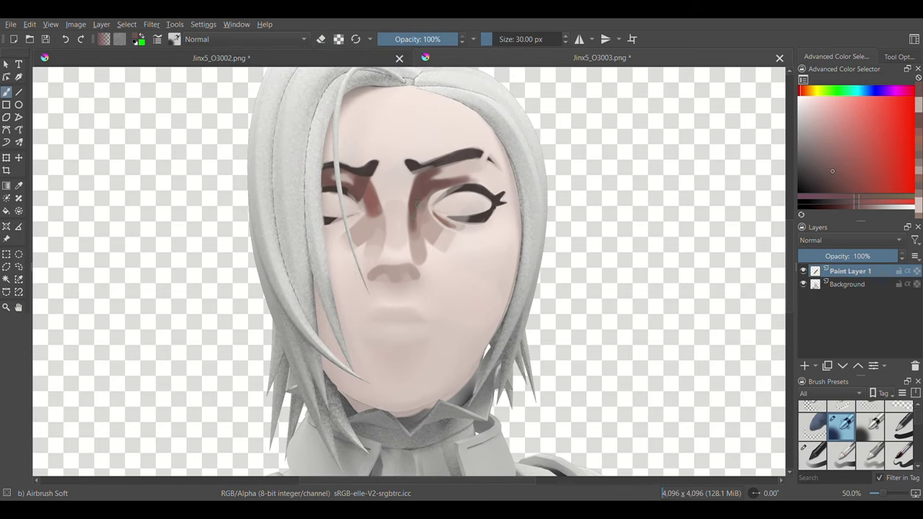
# Step: Paint dark shading between the brows, undoing a stray stroke beside the nose
pyautogui.moveTo(414, 211); pyautogui.dragTo(414, 241)
pyautogui.keyDown('ctrl'); pyautogui.click(425, 220); pyautogui.keyUp('ctrl')
pyautogui.press(']')
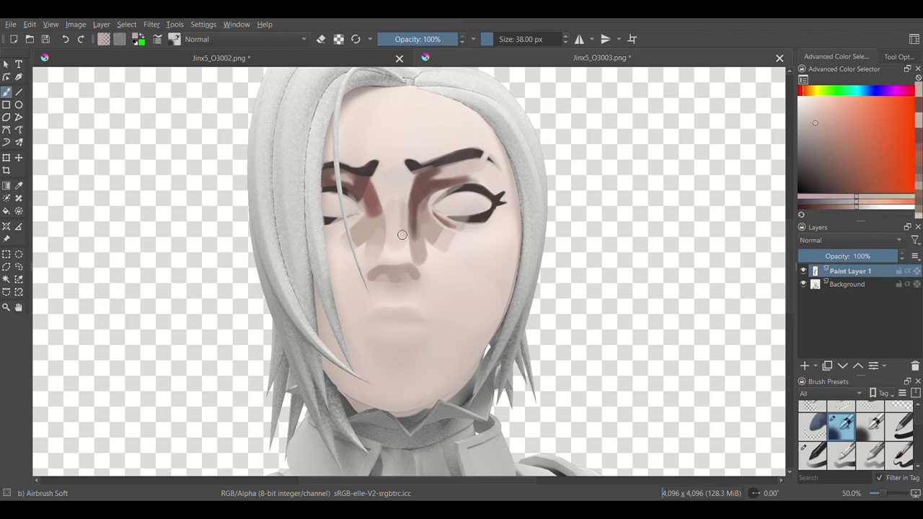
pyautogui.moveTo(395, 176); pyautogui.dragTo(380, 229)
pyautogui.hotkey('ctrl', 'z')
# Step: Add a short dark-red stroke under the right brow and skin tone near the right eye corner
pyautogui.keyDown('ctrl'); pyautogui.click(421, 189); pyautogui.keyUp('ctrl')
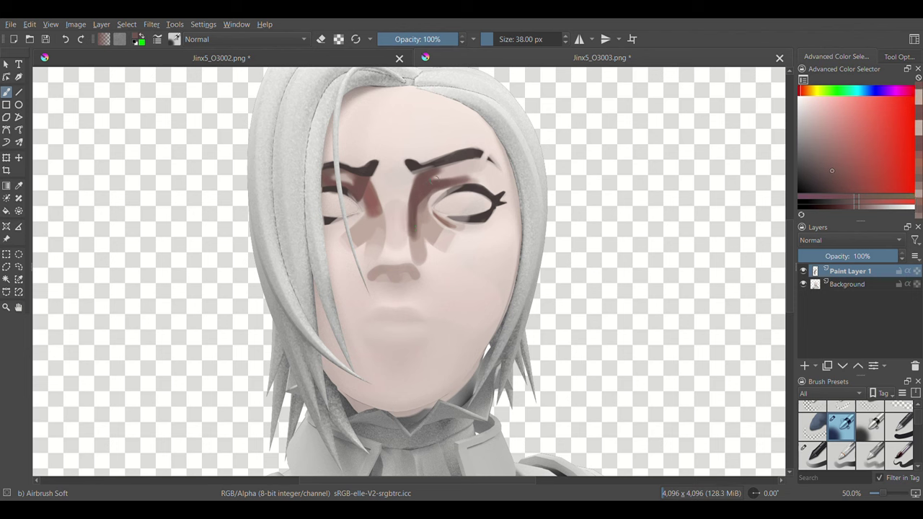
pyautogui.press('[')
pyautogui.press('[')
pyautogui.press('[')
pyautogui.moveTo(436, 177)
pyautogui.mouseDown()
pyautogui.moveTo(464, 183)
pyautogui.moveTo(443, 176)
pyautogui.mouseUp()
pyautogui.keyDown('ctrl'); pyautogui.click(457, 175); pyautogui.keyUp('ctrl')
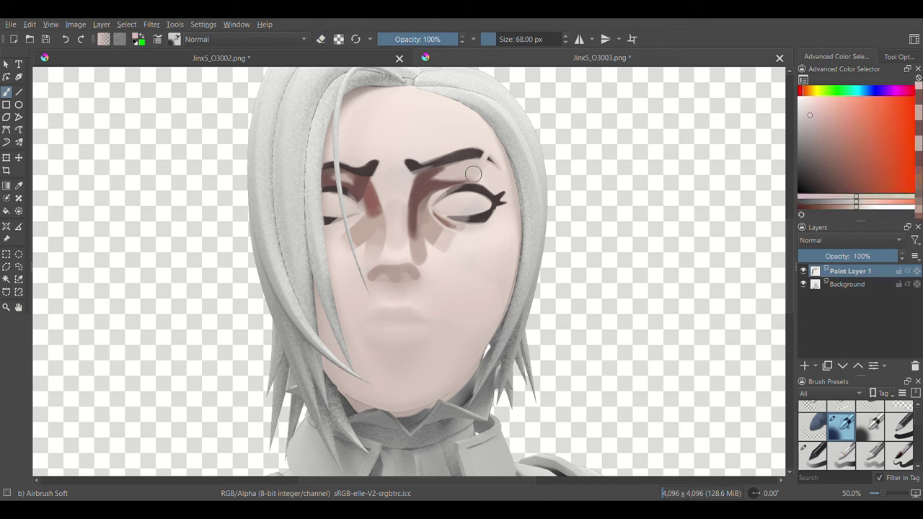
pyautogui.keyDown('ctrl'); pyautogui.click(482, 195); pyautogui.keyUp('ctrl')
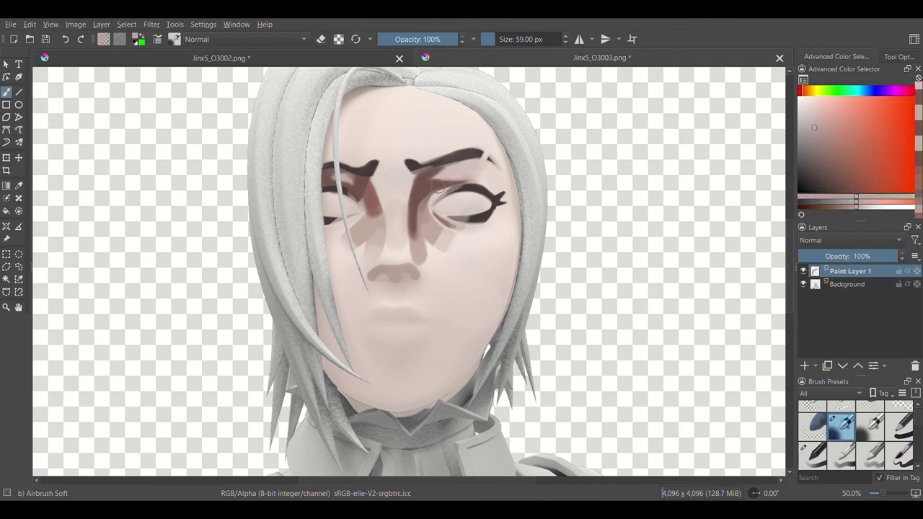
pyautogui.moveTo(497, 173)
pyautogui.mouseDown()
pyautogui.moveTo(481, 195)
pyautogui.moveTo(491, 173)
pyautogui.mouseUp()
# Step: Erase the skin patch by the right eye corner and pick a darker skin tone
pyautogui.press('e')
pyautogui.press('e')
pyautogui.moveTo(509, 216)
pyautogui.mouseDown()
pyautogui.moveTo(507, 189)
pyautogui.moveTo(505, 302)
pyautogui.mouseUp()
pyautogui.keyDown('ctrl'); pyautogui.click(508, 189); pyautogui.keyUp('ctrl')
pyautogui.press('e')
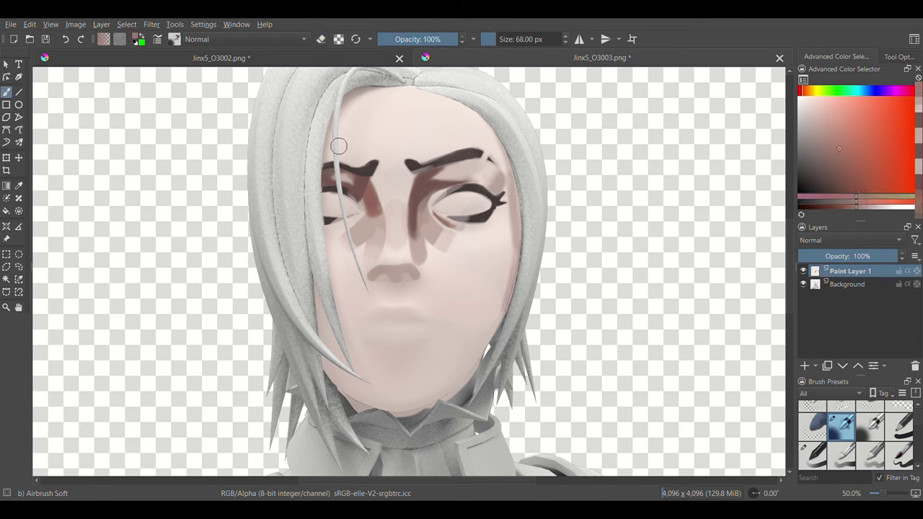
# Step: Try shading along the upper-left hairline, then undo it and pick a new colour
pyautogui.keyDown('ctrl'); pyautogui.click(326, 115); pyautogui.keyUp('ctrl')
pyautogui.moveTo(345, 77); pyautogui.dragTo(327, 131)
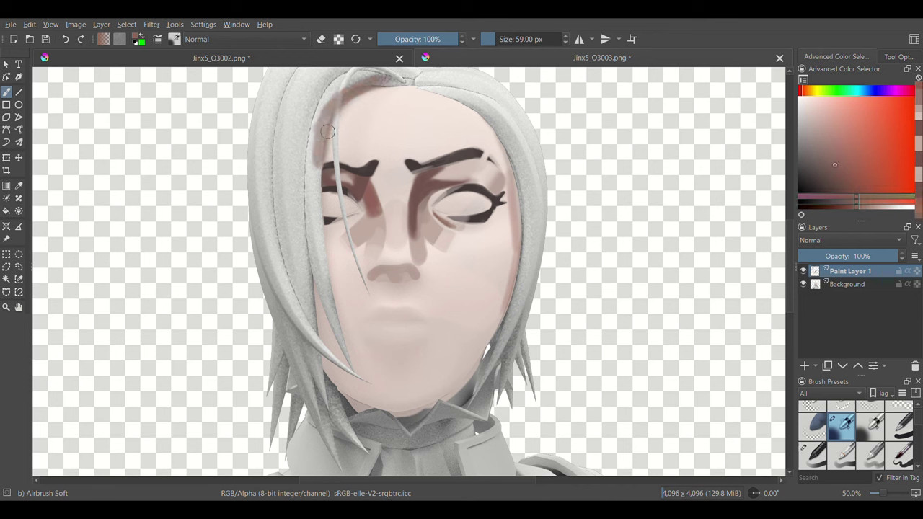
pyautogui.keyDown('ctrl'); pyautogui.click(448, 222); pyautogui.keyUp('ctrl')
pyautogui.moveTo(490, 229)
pyautogui.keyDown('shift'); pyautogui.mouseDown()
pyautogui.moveTo(437, 217)
pyautogui.moveTo(476, 231)
pyautogui.mouseUp(); pyautogui.keyUp('shift')
pyautogui.hotkey('ctrl', 'z')
pyautogui.keyDown('ctrl'); pyautogui.click(437, 220); pyautogui.keyUp('ctrl')
# Step: Paint reddish-brown shading under the left eye and erase most of it back
pyautogui.press('e')
pyautogui.press('e')
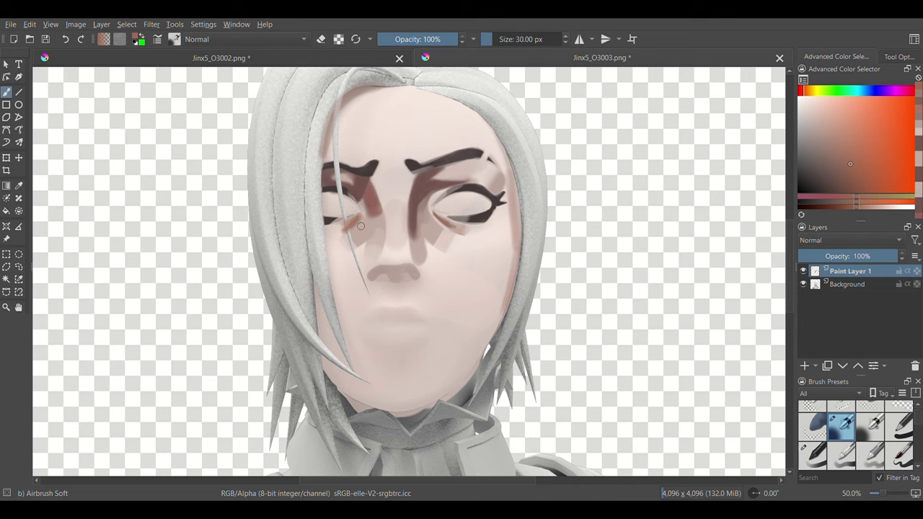
pyautogui.moveTo(361, 214); pyautogui.dragTo(361, 216)
# Step: Smooth the under-eye shading with a light skin tone and sample the eyeliner colour
pyautogui.press('e')
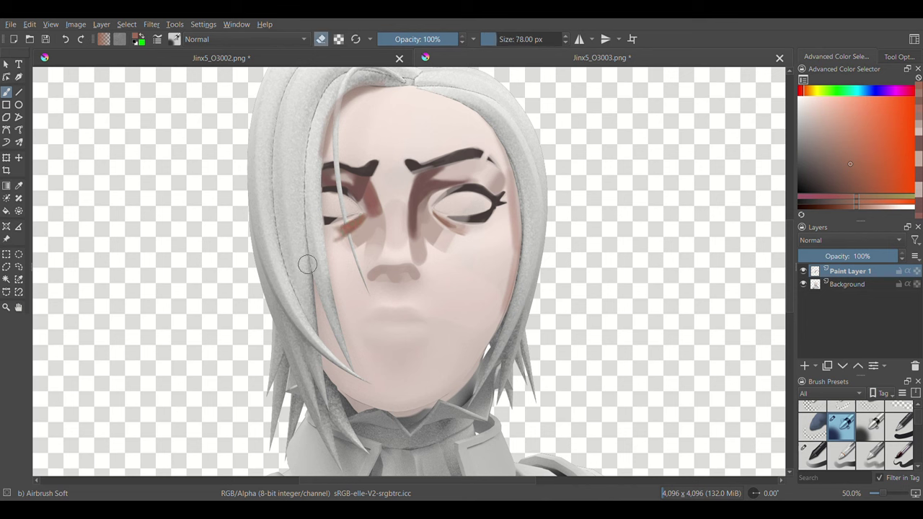
pyautogui.keyDown('shift'); pyautogui.moveTo(305, 264); pyautogui.dragTo(320, 260); pyautogui.keyUp('shift')
pyautogui.moveTo(339, 235); pyautogui.dragTo(360, 216)
pyautogui.press('e')
pyautogui.keyDown('ctrl'); pyautogui.click(470, 274); pyautogui.keyUp('ctrl')
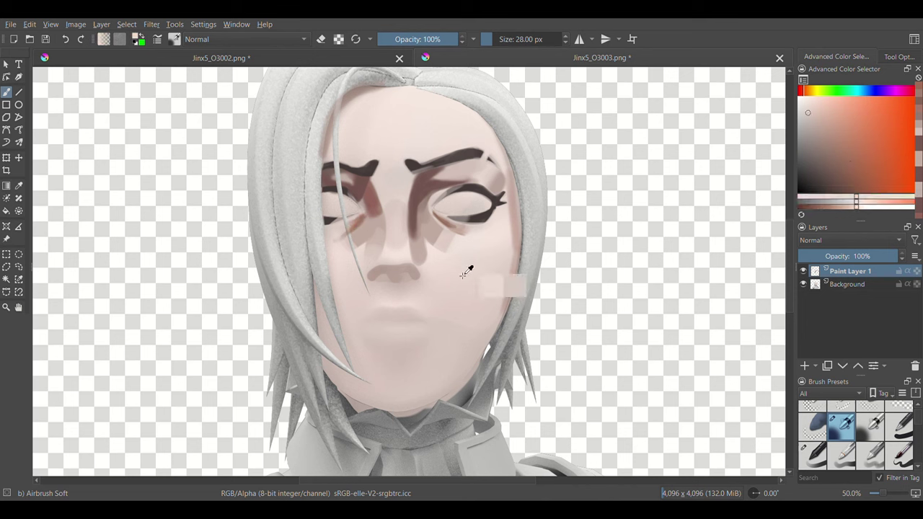
pyautogui.keyDown('shift'); pyautogui.moveTo(433, 245); pyautogui.dragTo(404, 238); pyautogui.keyUp('shift')
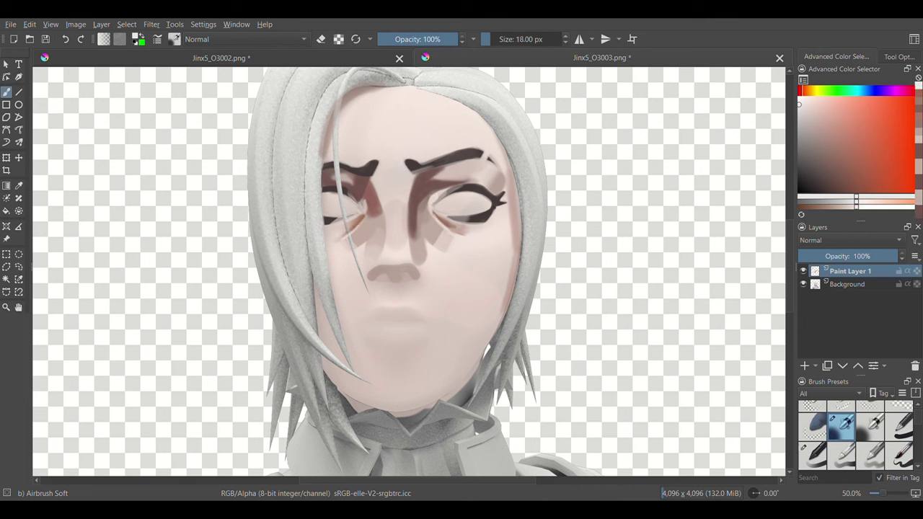
pyautogui.keyDown('ctrl'); pyautogui.click(364, 211); pyautogui.keyUp('ctrl')
pyautogui.keyDown('ctrl'); pyautogui.click(483, 185); pyautogui.keyUp('ctrl')
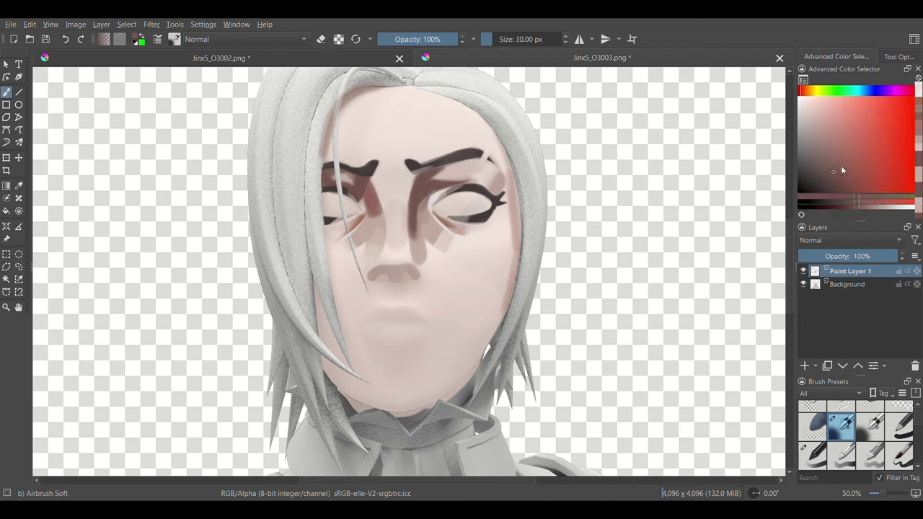
pyautogui.press(']')
pyautogui.press(']')
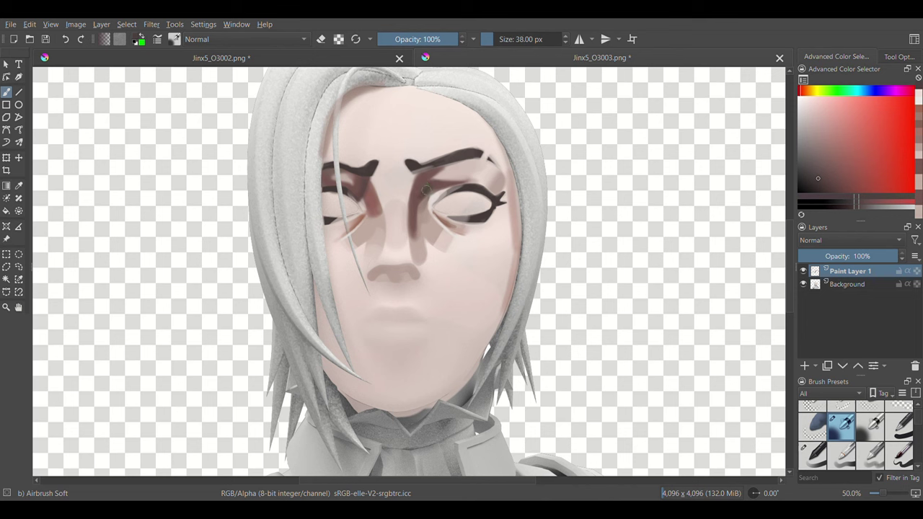
# Step: Soften the nose shading with sampled pink, greyish-pink and forehead skin tones
pyautogui.keyDown('ctrl'); pyautogui.click(423, 183); pyautogui.keyUp('ctrl')
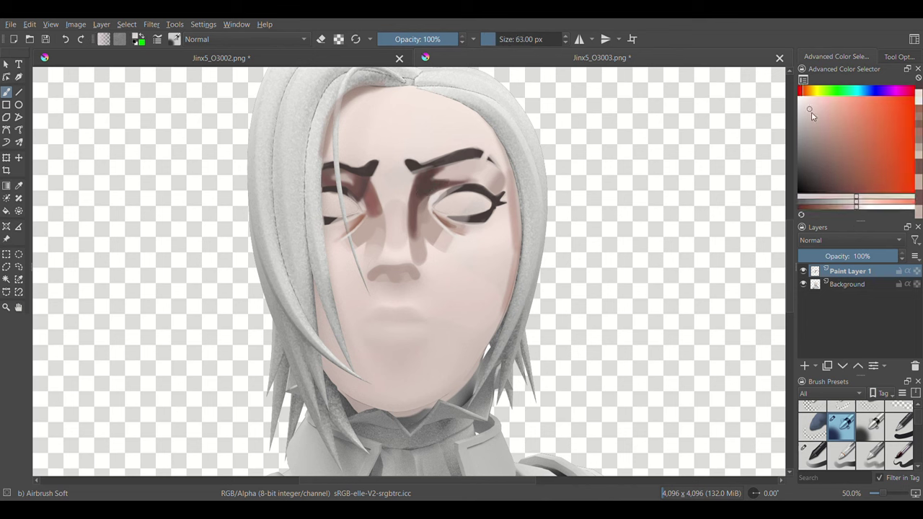
pyautogui.press(']')
pyautogui.press(']')
pyautogui.press(']')
pyautogui.press('[')
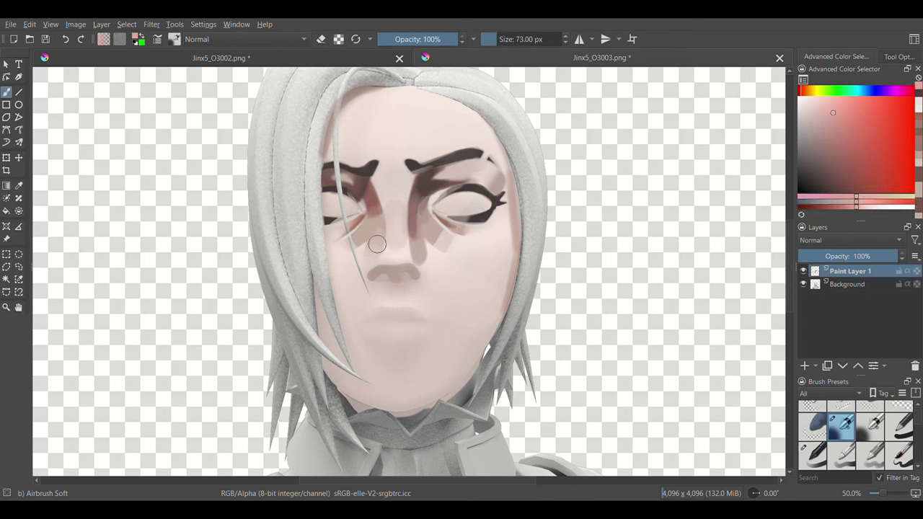
pyautogui.keyDown('ctrl'); pyautogui.click(509, 180); pyautogui.keyUp('ctrl')
pyautogui.press('[')
pyautogui.press('[')
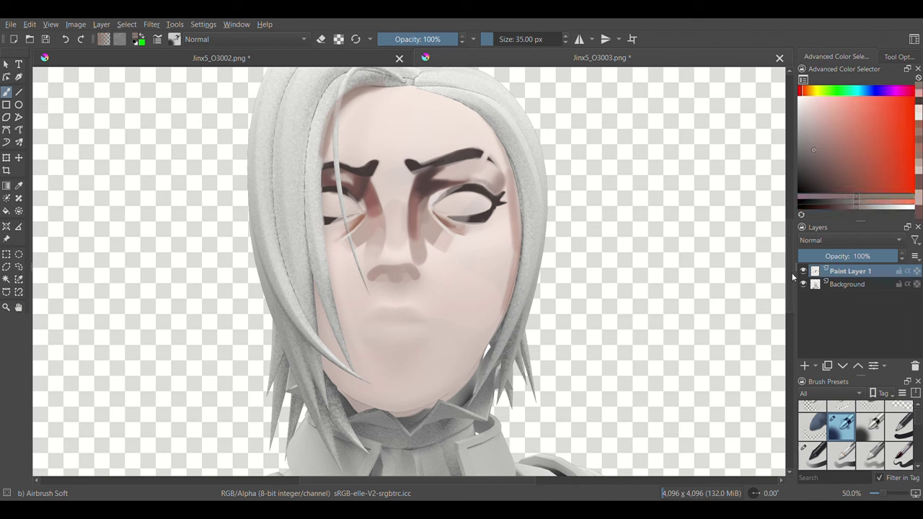
pyautogui.keyDown('ctrl'); pyautogui.click(364, 105); pyautogui.keyUp('ctrl')
pyautogui.press('[')
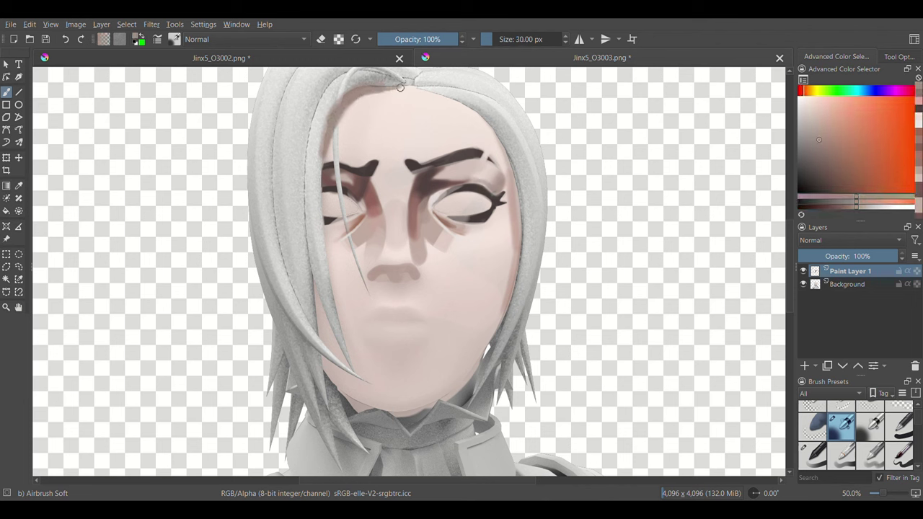
pyautogui.press(']')
pyautogui.keyDown('ctrl'); pyautogui.click(396, 229); pyautogui.keyUp('ctrl')
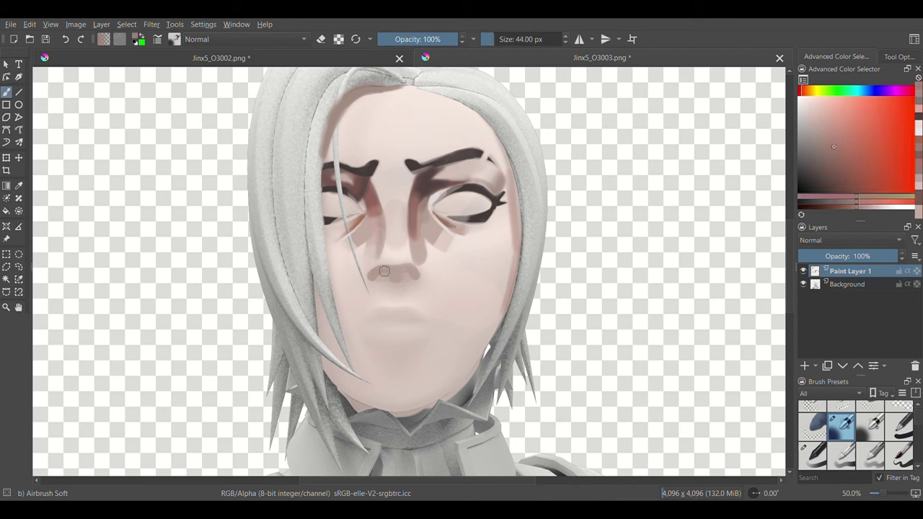
pyautogui.press('[')
pyautogui.press('e')
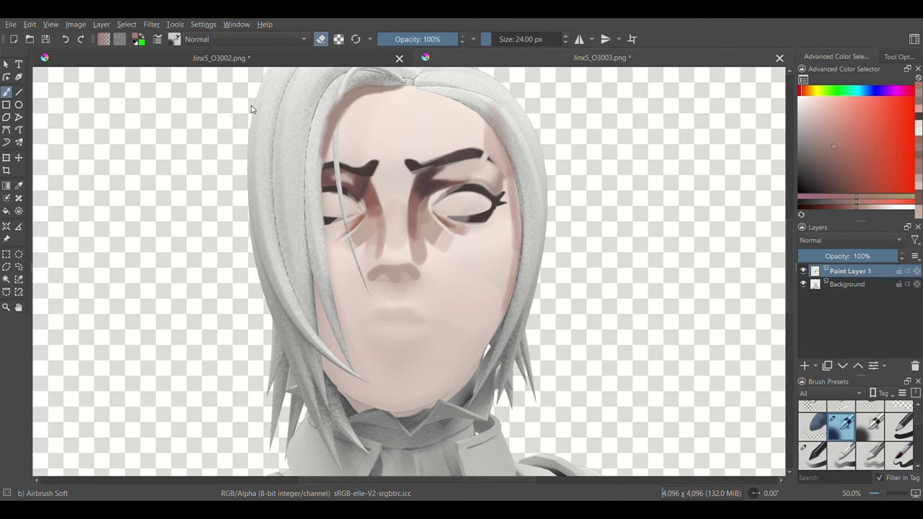
# Step: Add Paint Layer 2 with the Basic-2 Opacity preset and paint the lips red
pyautogui.press('/')
pyautogui.press('Insert')
pyautogui.moveTo(375, 321)
pyautogui.mouseDown()
pyautogui.moveTo(422, 310)
pyautogui.moveTo(422, 343)
pyautogui.mouseUp()
pyautogui.hotkey('ctrl', 'z')
pyautogui.moveTo(400, 310)
pyautogui.mouseDown()
pyautogui.moveTo(422, 321)
pyautogui.moveTo(369, 315)
pyautogui.mouseUp()
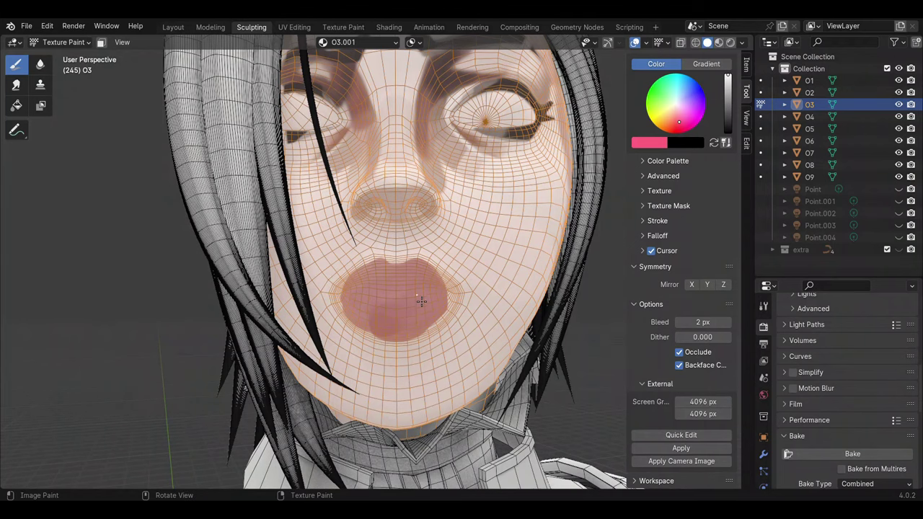
# Step: Sample a dusty pink for the lips and undo a trial darker patch
pyautogui.click(649, 142)
pyautogui.press('e')
pyautogui.click(387, 301)
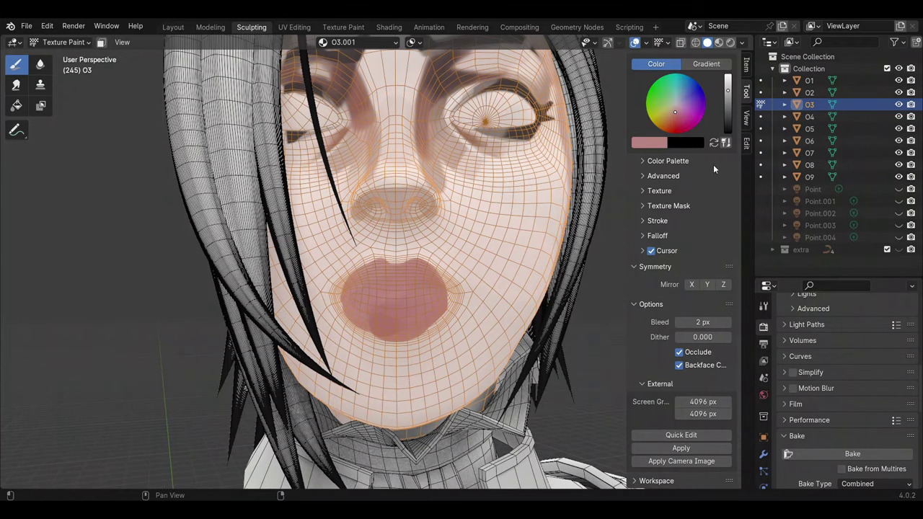
pyautogui.scroll(6, 738, 247)
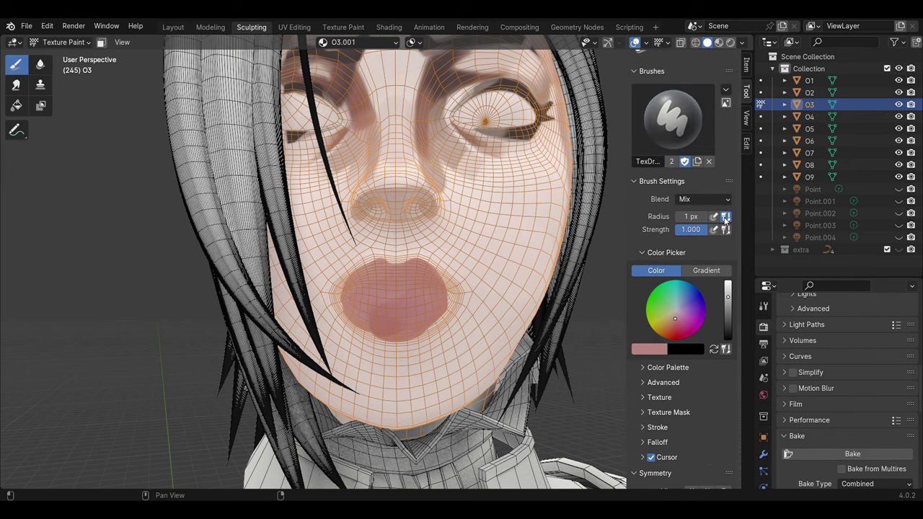
pyautogui.moveTo(409, 287); pyautogui.dragTo(423, 284)
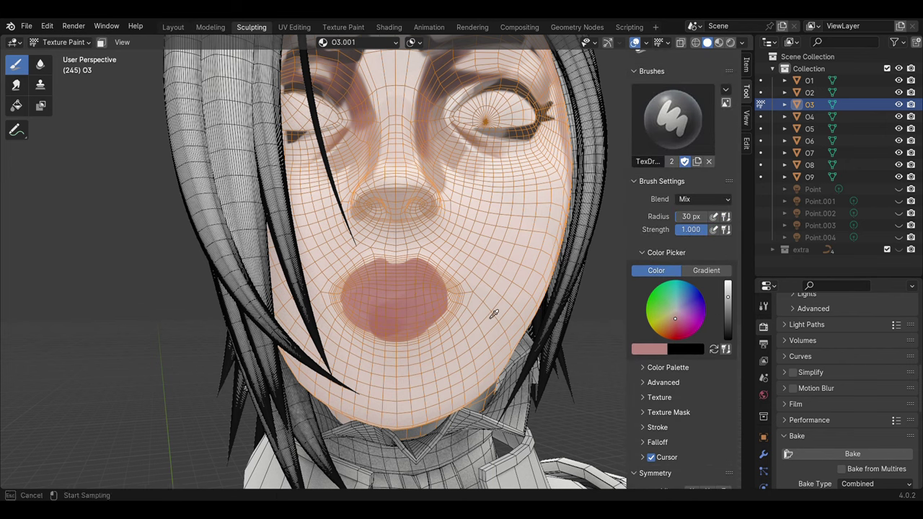
pyautogui.click(670, 326)
pyautogui.hotkey('ctrl', 'z')
# Step: Fill the lips with the sampled pink, including their lower edges
pyautogui.press('e')
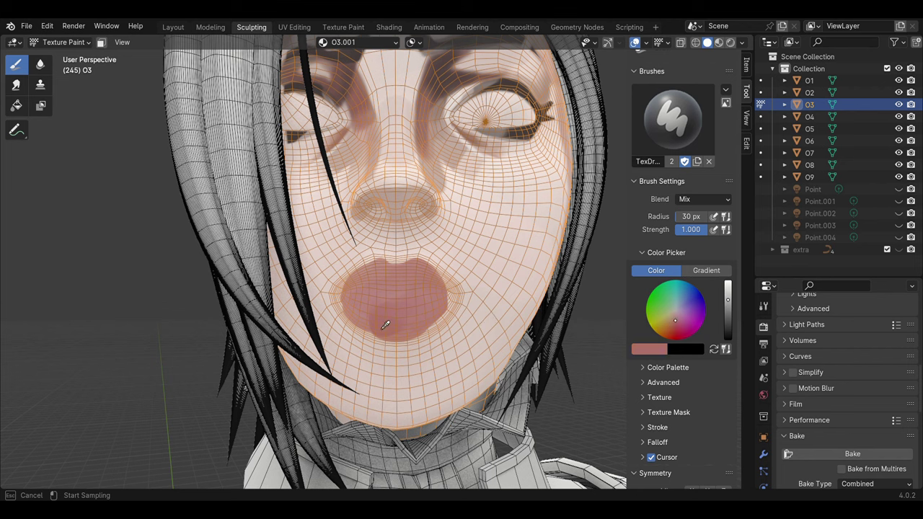
pyautogui.click(385, 326)
pyautogui.press('[')
pyautogui.press('[')
pyautogui.press('[')
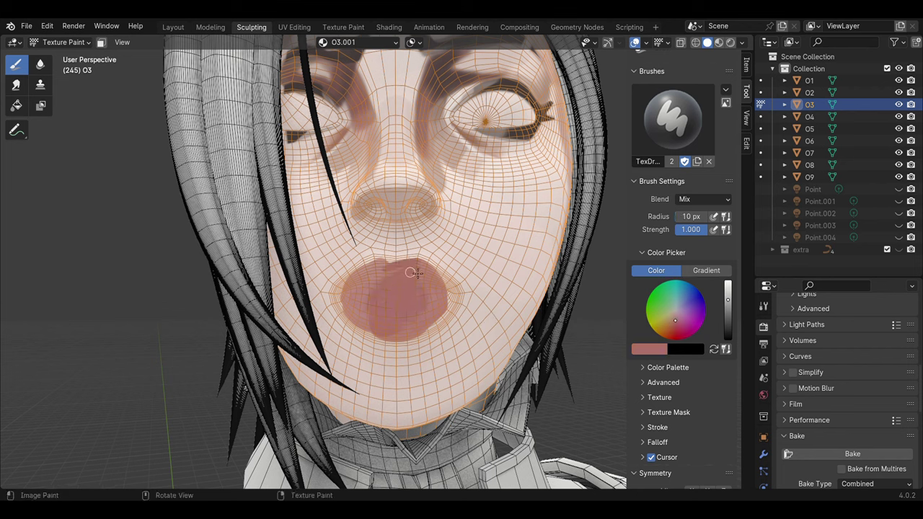
pyautogui.moveTo(416, 274)
pyautogui.mouseDown()
pyautogui.moveTo(382, 270)
pyautogui.moveTo(441, 312)
pyautogui.moveTo(353, 289)
pyautogui.moveTo(361, 306)
pyautogui.moveTo(429, 324)
pyautogui.moveTo(366, 278)
pyautogui.moveTo(353, 287)
pyautogui.moveTo(394, 262)
pyautogui.moveTo(382, 259)
pyautogui.moveTo(457, 267)
pyautogui.moveTo(486, 301)
pyautogui.moveTo(478, 324)
pyautogui.moveTo(483, 314)
pyautogui.moveTo(442, 357)
pyautogui.mouseUp()
pyautogui.press(']')
pyautogui.press(']')
pyautogui.scroll(2, 364, 296)
pyautogui.press('[')
pyautogui.press('[')
pyautogui.press('[')
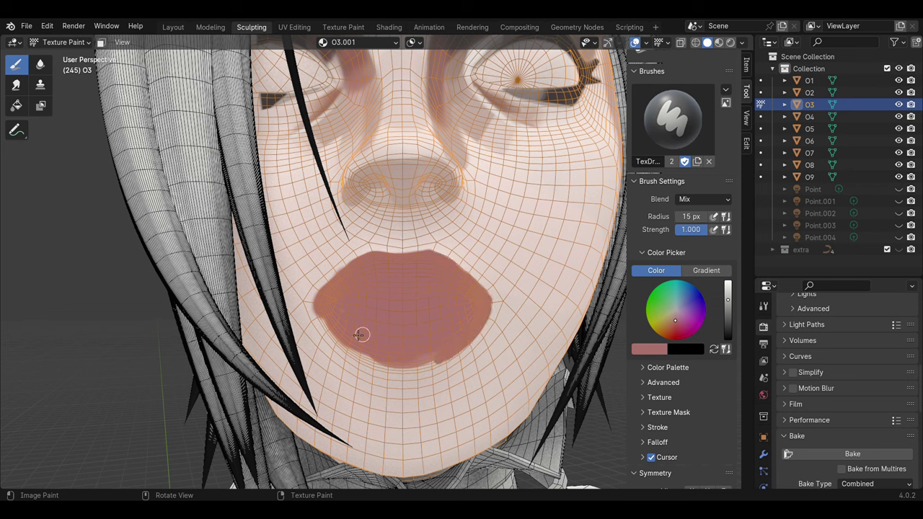
pyautogui.press(']')
pyautogui.press(']')
pyautogui.moveTo(325, 309)
pyautogui.mouseDown()
pyautogui.moveTo(363, 358)
pyautogui.moveTo(401, 370)
pyautogui.moveTo(383, 365)
pyautogui.moveTo(450, 346)
pyautogui.moveTo(382, 362)
pyautogui.moveTo(438, 350)
pyautogui.moveTo(366, 312)
pyautogui.mouseUp()
# Step: Tilt the head and draw a dark parting line between the lips at 4 px
pyautogui.press('[')
pyautogui.press('[')
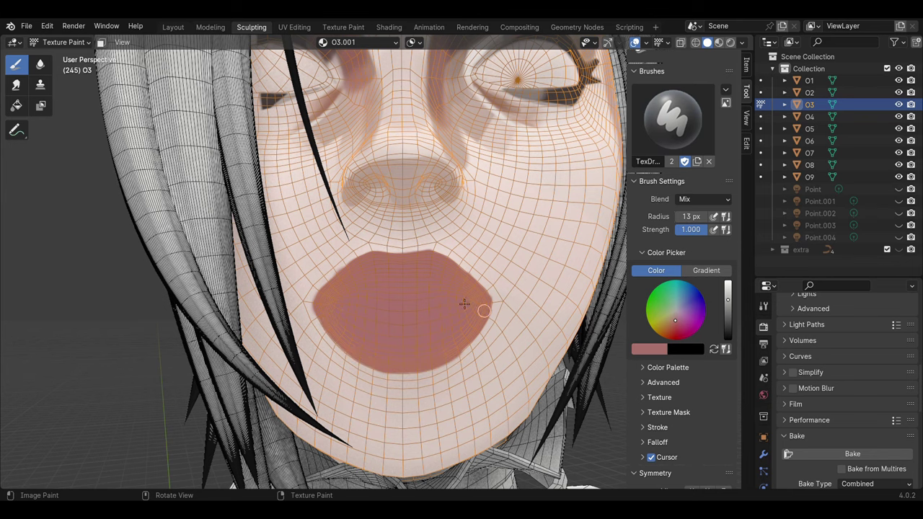
pyautogui.scroll(-1, 437, 307)
pyautogui.scroll(-2, 441, 310)
pyautogui.scroll(1, 437, 307)
pyautogui.moveTo(437, 307)
pyautogui.mouseDown(button='middle')
pyautogui.moveTo(339, 309)
pyautogui.moveTo(493, 335)
pyautogui.moveTo(350, 317)
pyautogui.moveTo(519, 295)
pyautogui.moveTo(426, 292)
pyautogui.moveTo(430, 270)
pyautogui.mouseUp(button='middle')
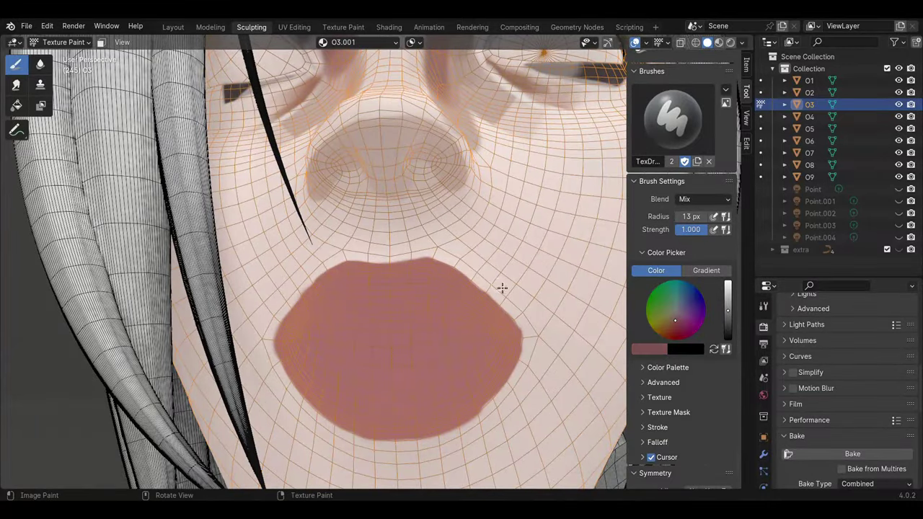
pyautogui.press('f')
pyautogui.click(282, 346)
pyautogui.moveTo(342, 327); pyautogui.dragTo(425, 330)
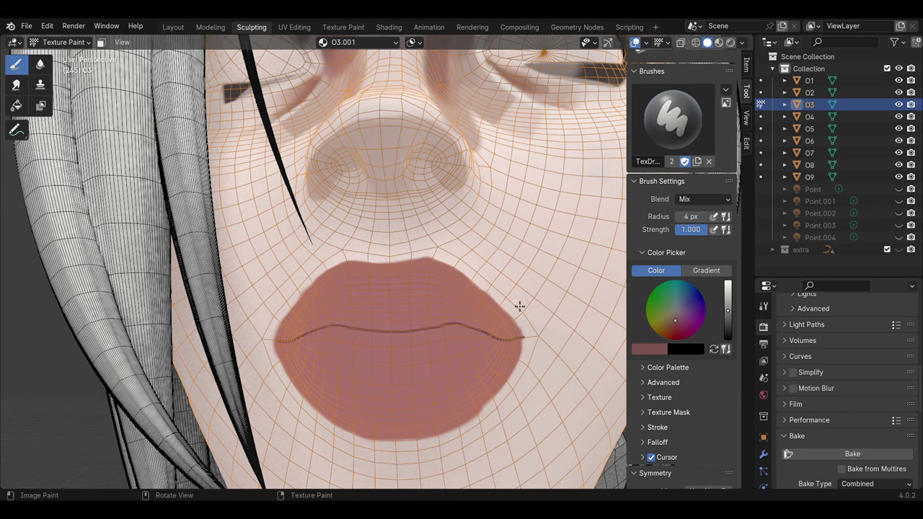
# Step: Hide the wireframe overlay, face the head forward, and send the view to Krita via Quick Edit
pyautogui.scroll(-5, 439, 265)
pyautogui.scroll(-2, 437, 274)
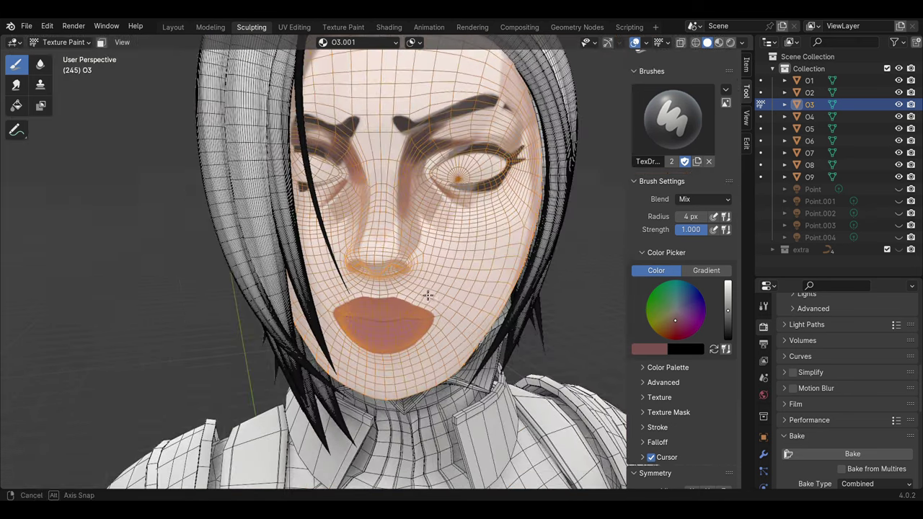
pyautogui.click(646, 42)
pyautogui.click(573, 248)
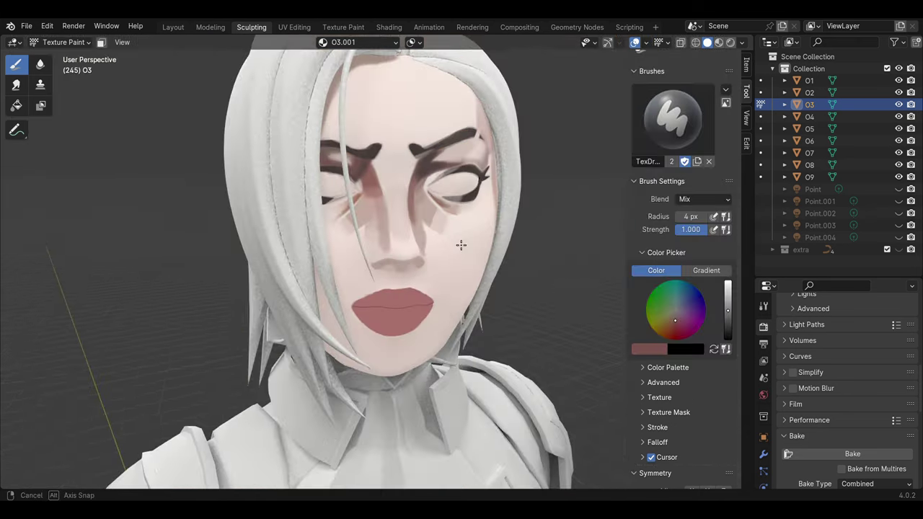
pyautogui.moveTo(462, 301); pyautogui.dragTo(445, 247, button='middle')
pyautogui.scroll(-5, 649, 411)
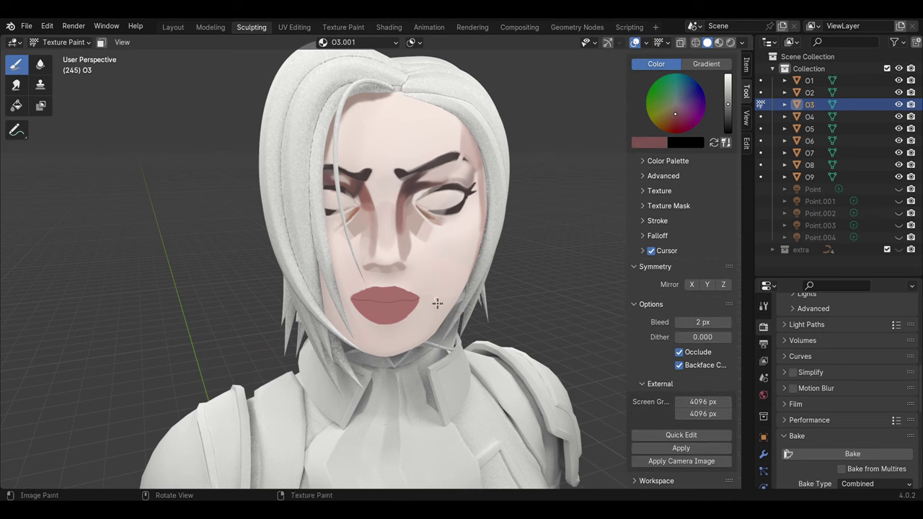
pyautogui.scroll(2, 437, 303)
pyautogui.scroll(2, 431, 275)
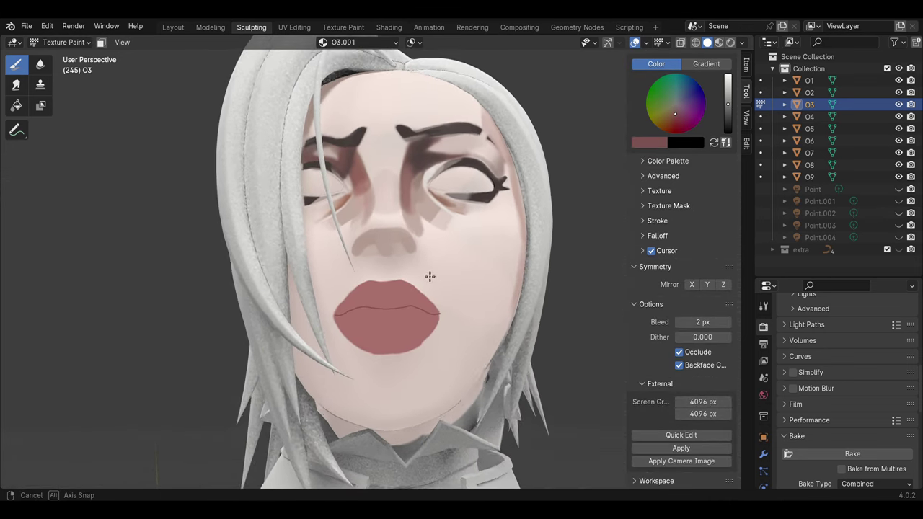
pyautogui.moveTo(428, 285); pyautogui.dragTo(447, 317, button='middle')
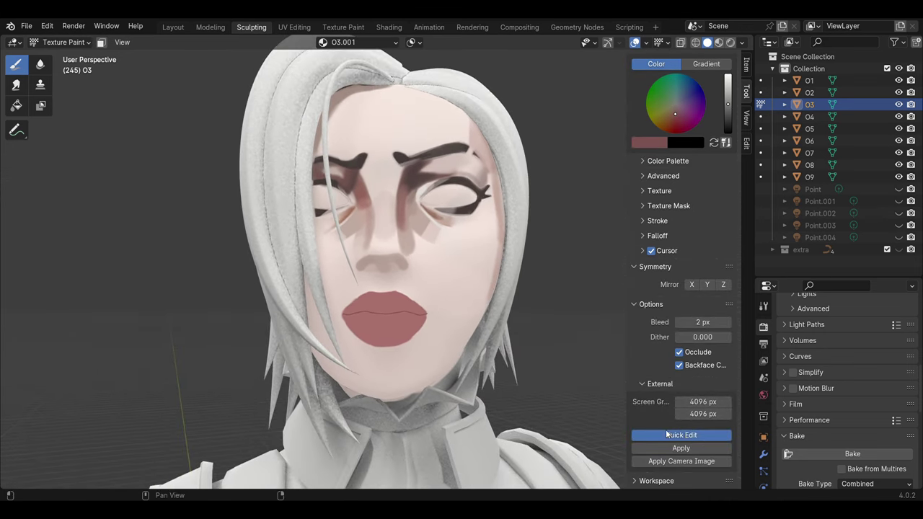
pyautogui.click(666, 434)
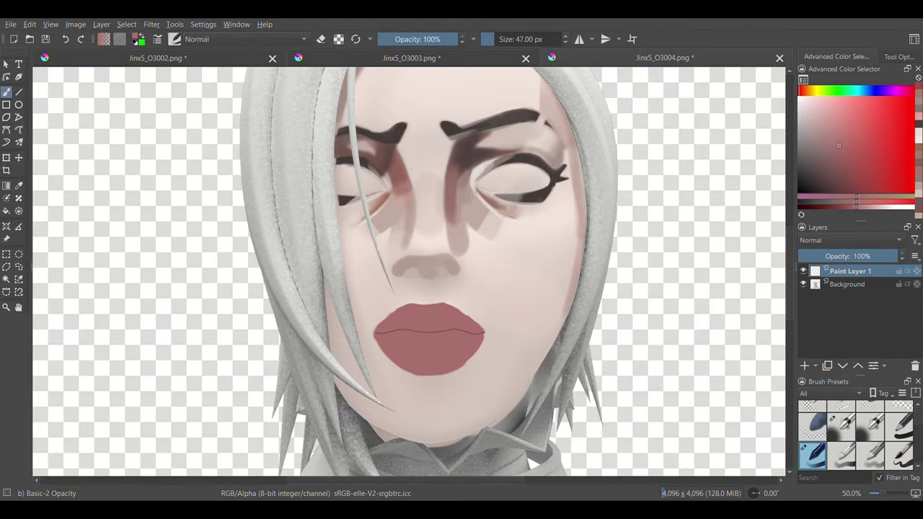
# Step: Pick a darker lip red and erase to reshape the upper-lip edges
pyautogui.moveTo(413, 317)
pyautogui.mouseDown()
pyautogui.moveTo(480, 330)
pyautogui.moveTo(395, 328)
pyautogui.moveTo(406, 314)
pyautogui.mouseUp()
pyautogui.hotkey('ctrl', 'z')
pyautogui.click(854, 166)
pyautogui.click(858, 176)
pyautogui.press('[')
pyautogui.press('[')
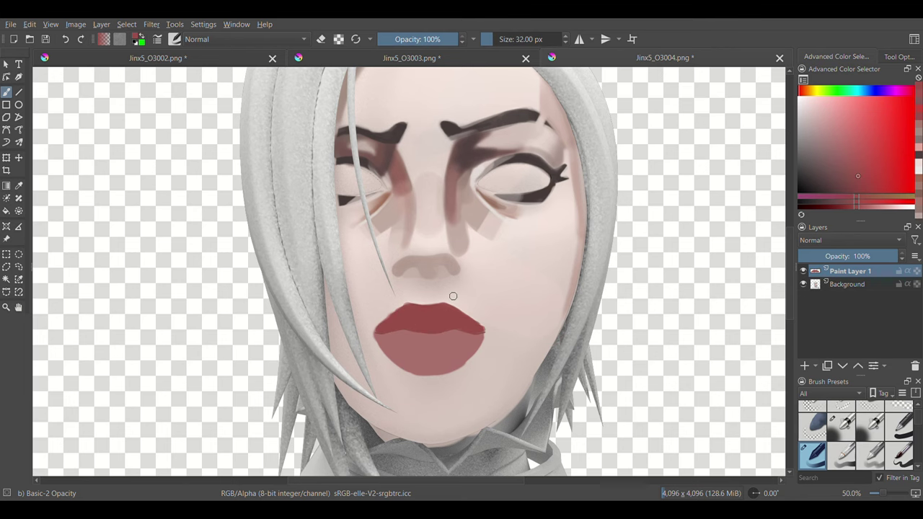
pyautogui.press('e')
pyautogui.moveTo(368, 328)
pyautogui.mouseDown()
pyautogui.moveTo(421, 306)
pyautogui.moveTo(480, 319)
pyautogui.mouseUp()
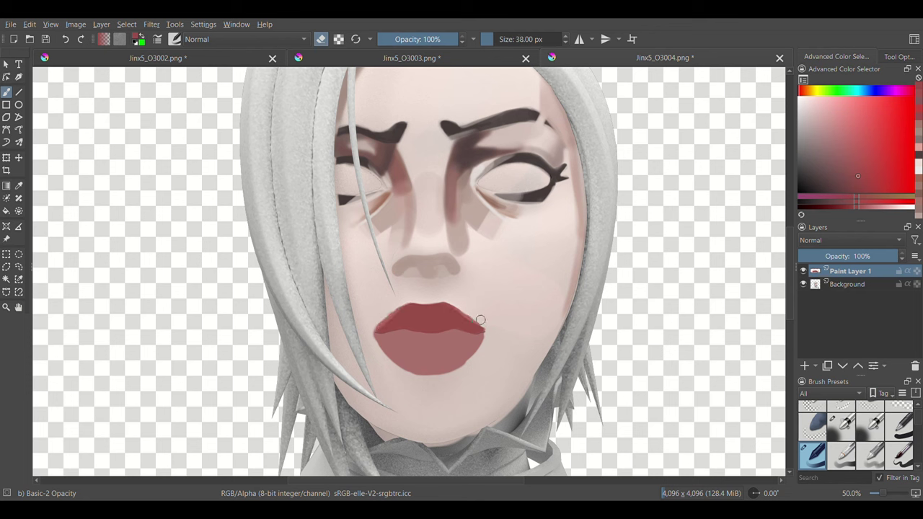
# Step: Paint lighter pink strokes across the lower lip with a 30 px brush
pyautogui.keyDown('ctrl'); pyautogui.click(516, 328); pyautogui.keyUp('ctrl')
pyautogui.press('e')
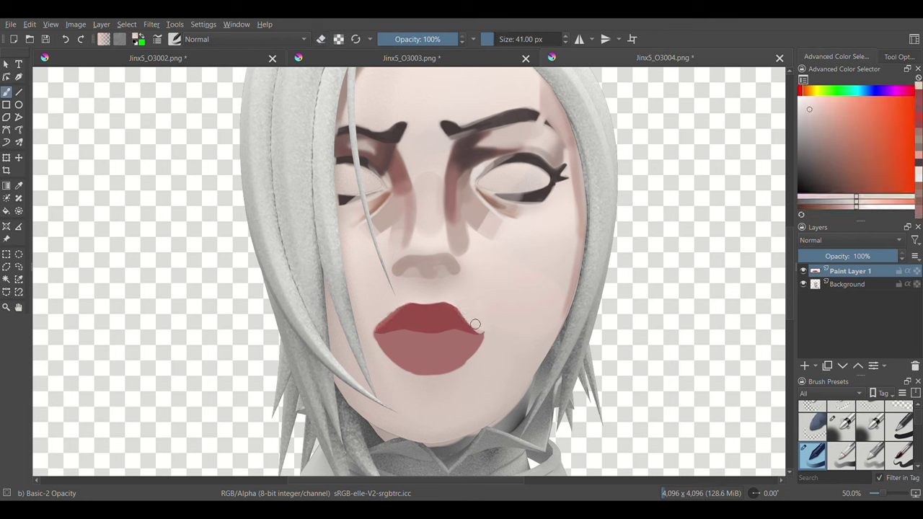
pyautogui.keyDown('ctrl'); pyautogui.click(383, 315); pyautogui.keyUp('ctrl')
pyautogui.press(']')
pyautogui.press(']')
pyautogui.press(']')
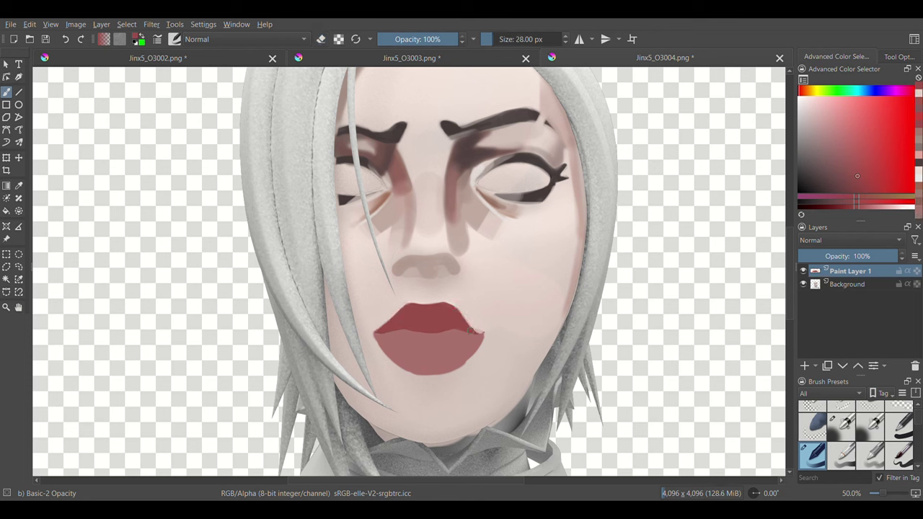
pyautogui.press('[')
pyautogui.press('[')
pyautogui.press('[')
pyautogui.moveTo(419, 339); pyautogui.dragTo(480, 346)
pyautogui.moveTo(382, 346)
pyautogui.mouseDown()
pyautogui.moveTo(425, 375)
pyautogui.moveTo(469, 352)
pyautogui.mouseUp()
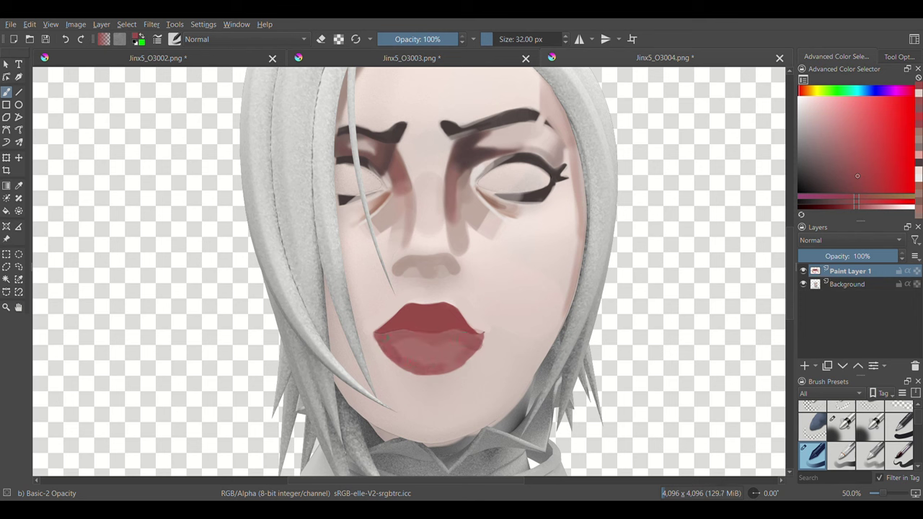
# Step: Darken the left and right sides of the lower lip at 44 px
pyautogui.keyDown('ctrl'); pyautogui.click(398, 317); pyautogui.keyUp('ctrl')
pyautogui.press(']')
pyautogui.press(']')
pyautogui.press(']')
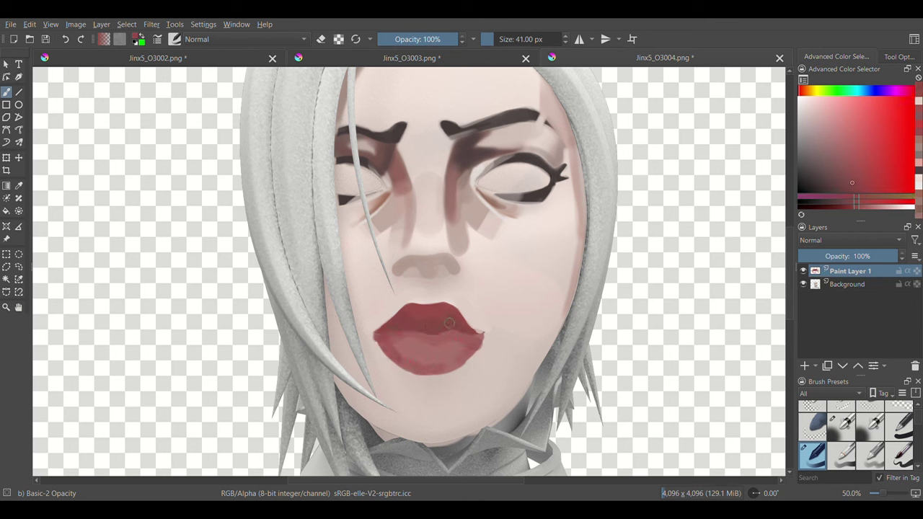
pyautogui.press(']')
pyautogui.moveTo(385, 339); pyautogui.dragTo(411, 361)
pyautogui.moveTo(454, 333)
pyautogui.mouseDown()
pyautogui.moveTo(478, 359)
pyautogui.moveTo(468, 352)
pyautogui.mouseUp()
pyautogui.keyDown('ctrl'); pyautogui.click(461, 331); pyautogui.keyUp('ctrl')
pyautogui.press('[')
pyautogui.press('[')
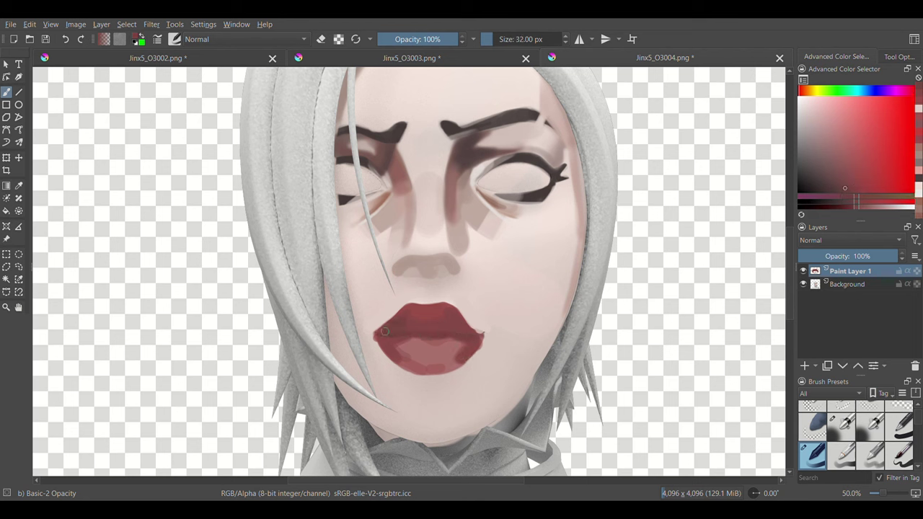
# Step: Darken the upper lip's right side, rework the lower lip, and shadow beneath it
pyautogui.moveTo(451, 317); pyautogui.dragTo(472, 330)
pyautogui.press(']')
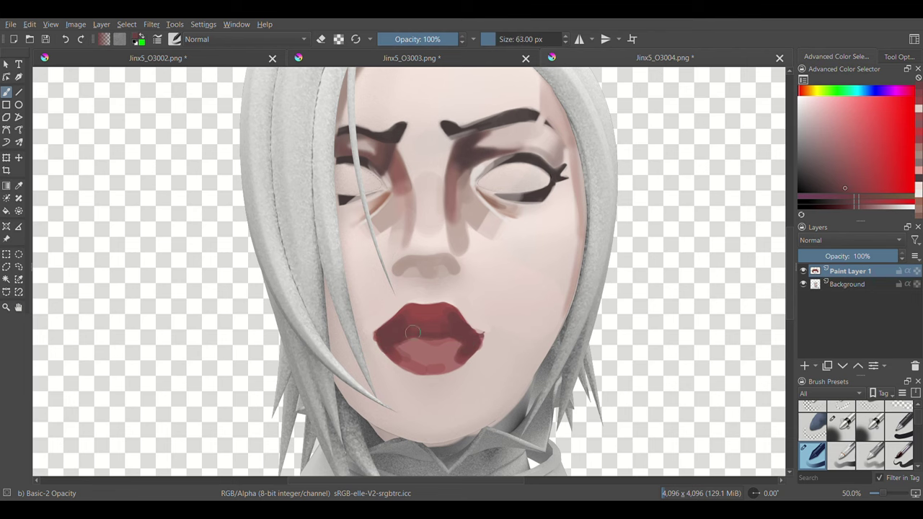
pyautogui.press('[')
pyautogui.press('[')
pyautogui.moveTo(413, 332)
pyautogui.mouseDown()
pyautogui.moveTo(432, 347)
pyautogui.moveTo(460, 339)
pyautogui.mouseUp()
pyautogui.press('[')
pyautogui.press('[')
pyautogui.press('[')
pyautogui.moveTo(416, 372); pyautogui.dragTo(459, 365)
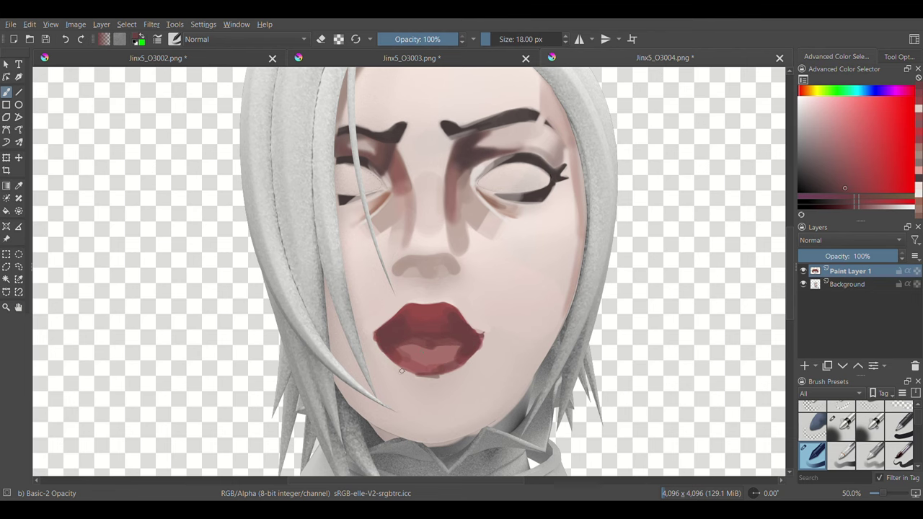
pyautogui.press('/')
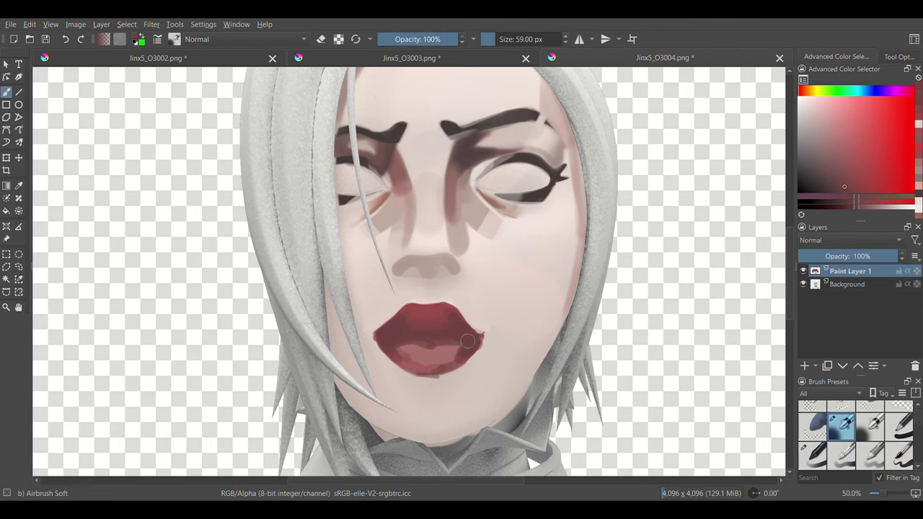
# Step: Deepen and smooth the dark red across the lips, especially the lower lip centre
pyautogui.moveTo(415, 328)
pyautogui.mouseDown()
pyautogui.moveTo(386, 353)
pyautogui.moveTo(476, 361)
pyautogui.mouseUp()
pyautogui.press('[')
pyautogui.press('[')
pyautogui.press('[')
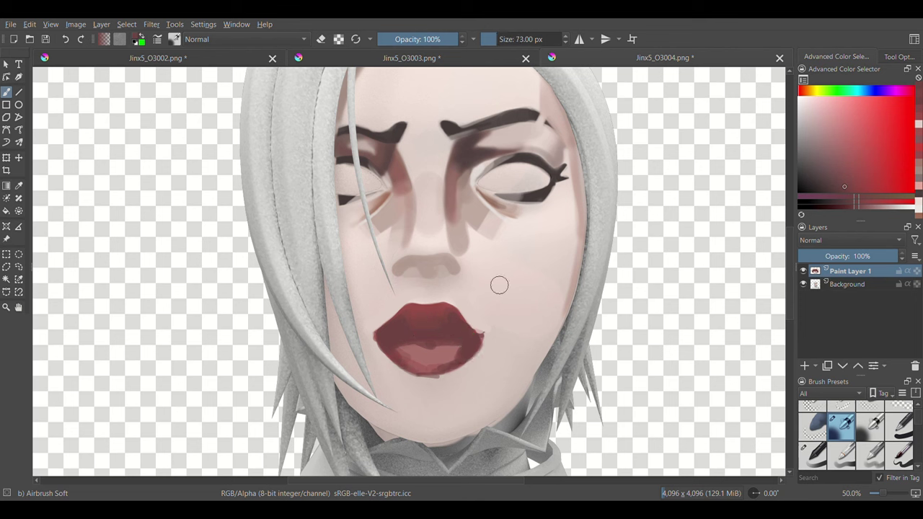
pyautogui.press('[')
pyautogui.moveTo(408, 357)
pyautogui.mouseDown()
pyautogui.moveTo(450, 353)
pyautogui.moveTo(444, 341)
pyautogui.moveTo(466, 325)
pyautogui.mouseUp()
# Step: Clean the lower lip's bottom edge with a light skin tone and a smaller airbrush
pyautogui.press('l')
pyautogui.press('[')
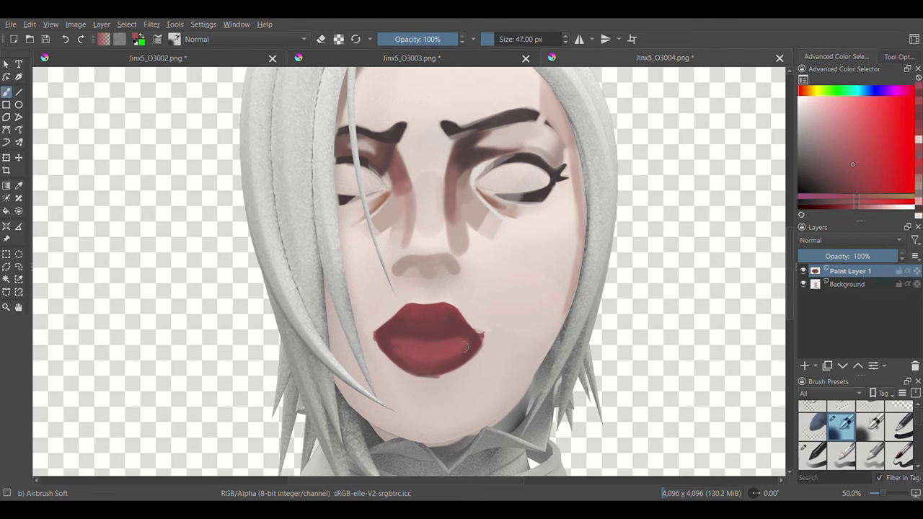
pyautogui.press('k')
pyautogui.press(']')
pyautogui.press(']')
pyautogui.press(']')
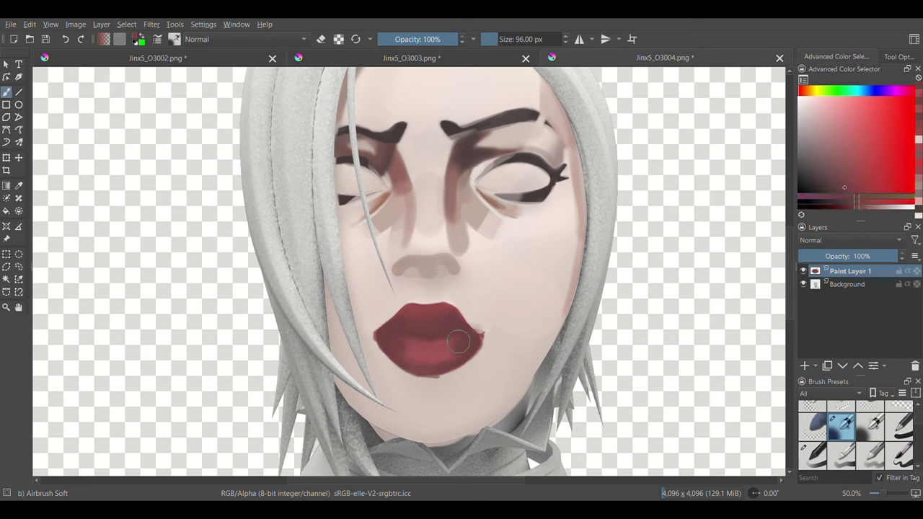
pyautogui.press('[')
pyautogui.press('[')
pyautogui.press('l')
pyautogui.press('[')
pyautogui.press('[')
pyautogui.press('[')
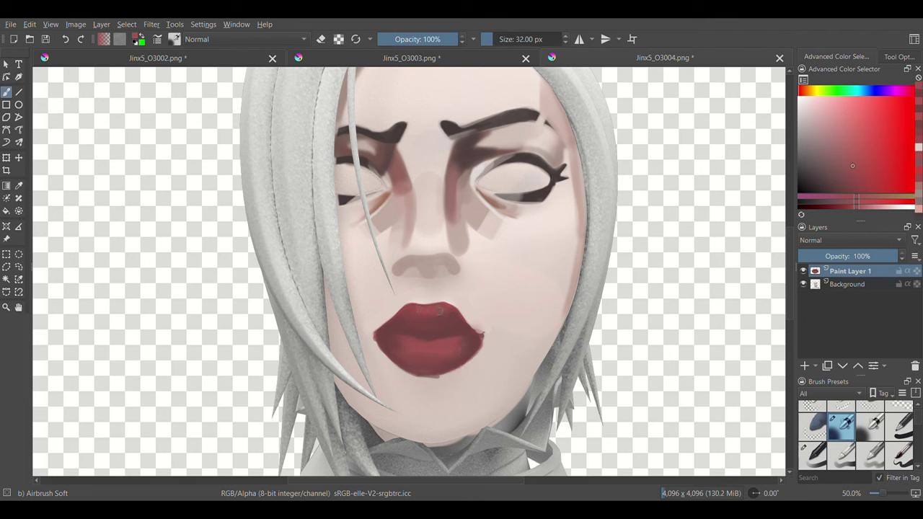
pyautogui.keyDown('ctrl'); pyautogui.click(544, 350); pyautogui.keyUp('ctrl')
pyautogui.press('[')
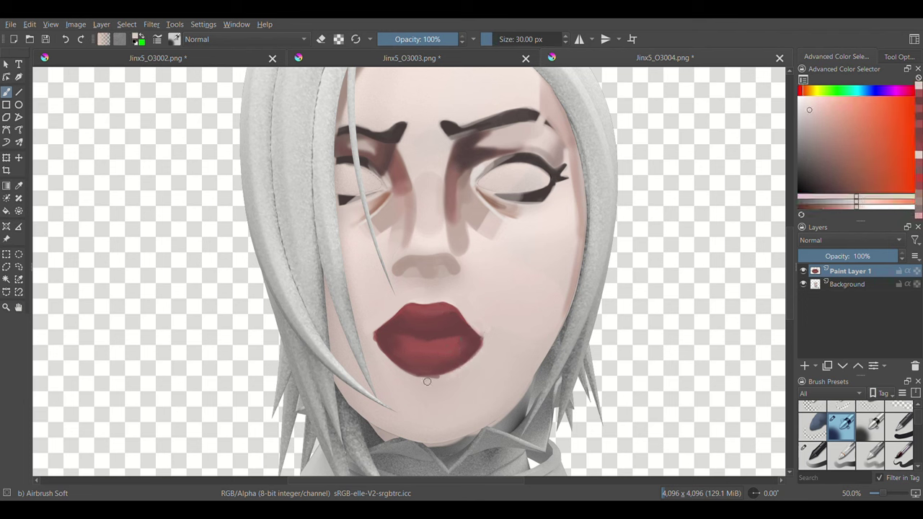
pyautogui.moveTo(412, 376); pyautogui.dragTo(437, 384)
pyautogui.press('[')
pyautogui.press(']')
# Step: Dab a near-white glossy highlight onto the lower lip, then re-sample the lip red and skin tone
pyautogui.keyDown('ctrl'); pyautogui.click(388, 321); pyautogui.keyUp('ctrl')
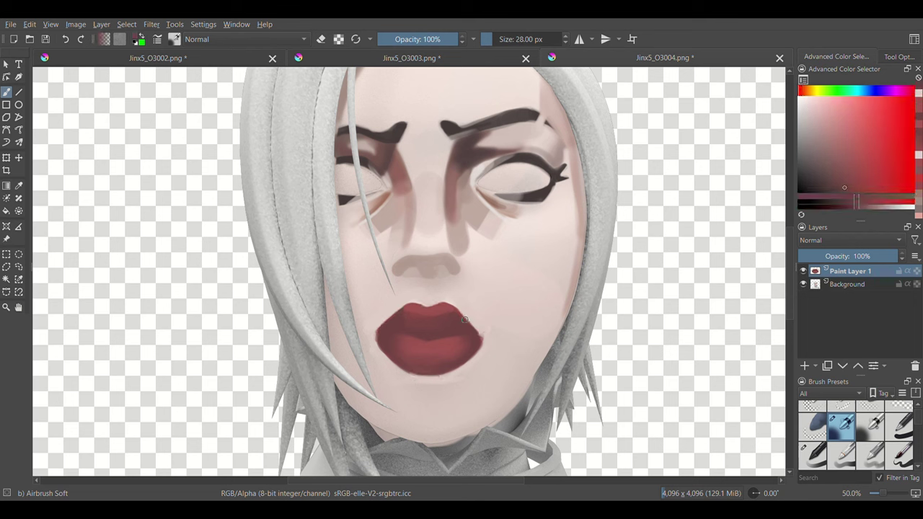
pyautogui.press('x')
pyautogui.press(']')
pyautogui.press(']')
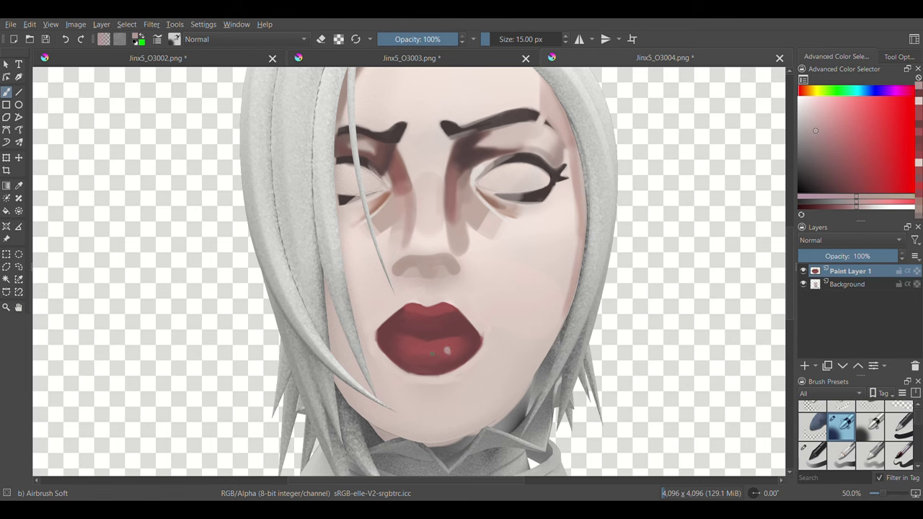
pyautogui.moveTo(431, 353); pyautogui.dragTo(444, 352)
pyautogui.press('[')
pyautogui.press('[')
pyautogui.press('[')
pyautogui.press('[')
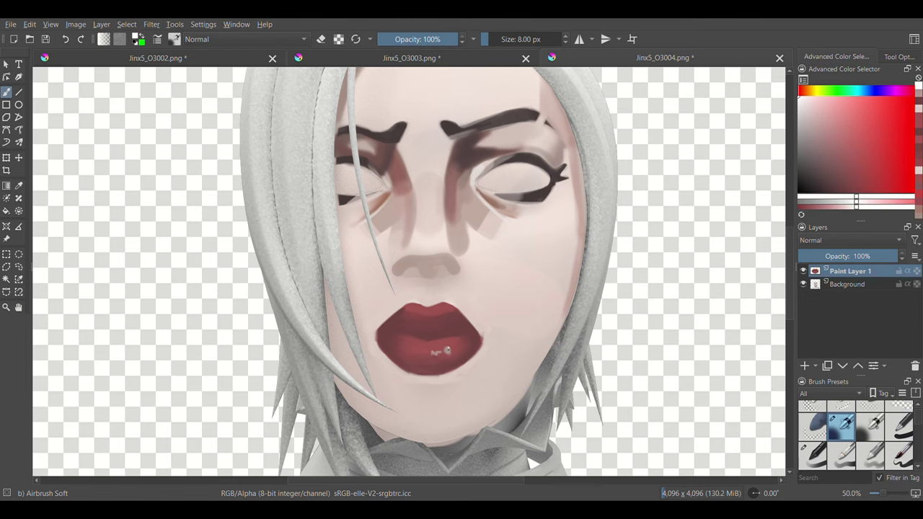
pyautogui.scroll(-1, 407, 321)
pyautogui.scroll(-1, 407, 321)
pyautogui.keyDown('ctrl'); pyautogui.click(409, 325); pyautogui.keyUp('ctrl')
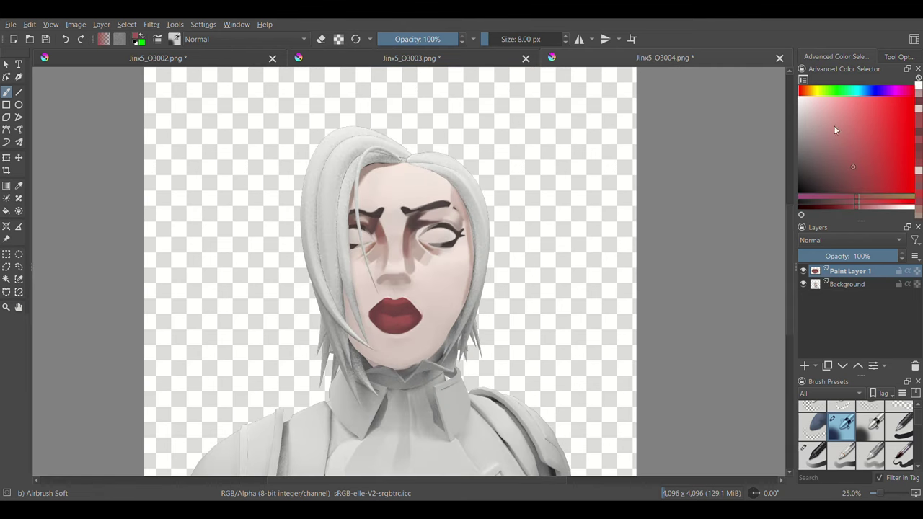
pyautogui.keyDown('shift'); pyautogui.moveTo(409, 325); pyautogui.dragTo(436, 290); pyautogui.keyUp('shift')
pyautogui.keyDown('ctrl'); pyautogui.click(436, 290); pyautogui.keyUp('ctrl')
pyautogui.press('[')
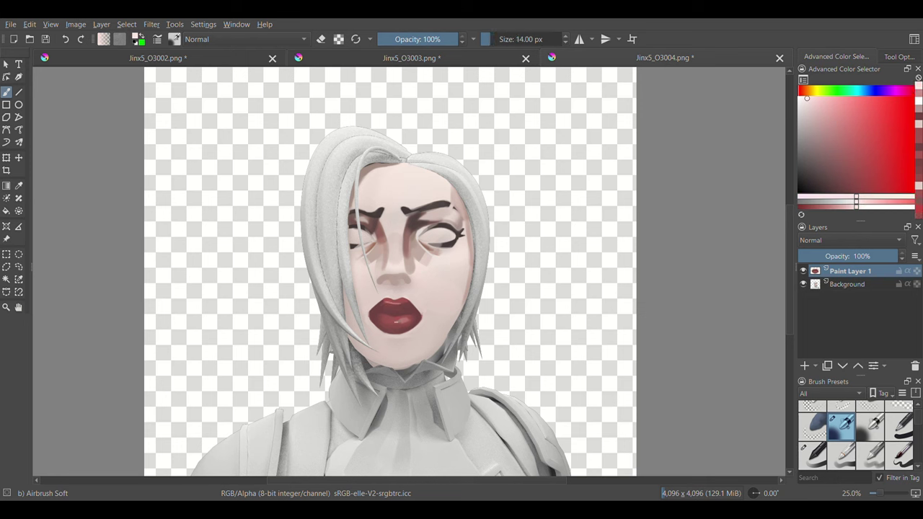
# Step: Touch up the lips, delete the Background layer leaving only the lip paint, and save
pyautogui.scroll(1, 393, 287)
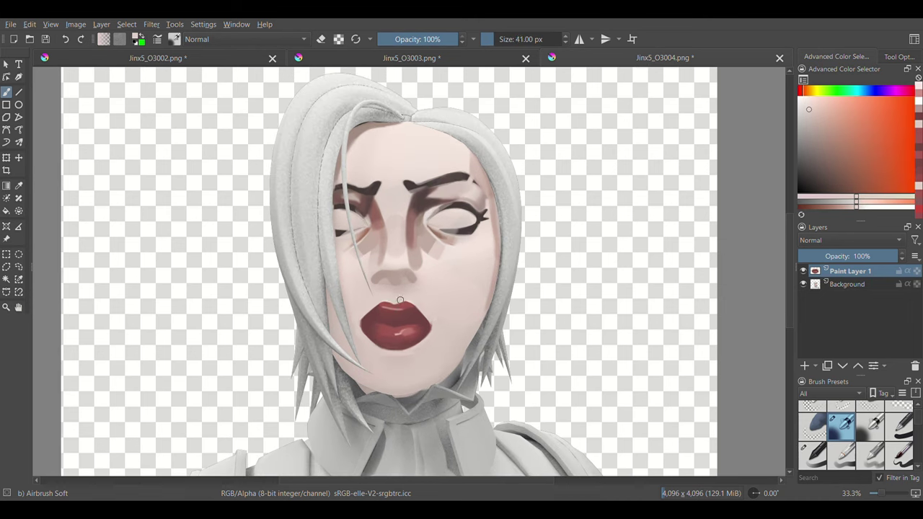
pyautogui.keyDown('shift'); pyautogui.moveTo(400, 300); pyautogui.dragTo(404, 298); pyautogui.keyUp('shift')
pyautogui.press('[')
pyautogui.press('[')
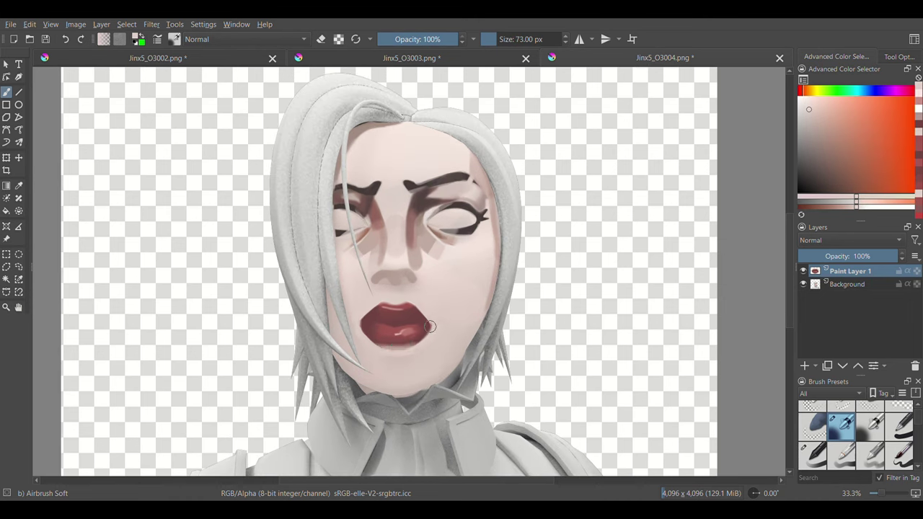
pyautogui.press('[')
pyautogui.press('[')
pyautogui.scroll(-1, 416, 271)
pyautogui.hotkey('shift', 'Delete')
pyautogui.hotkey('ctrl', 's')
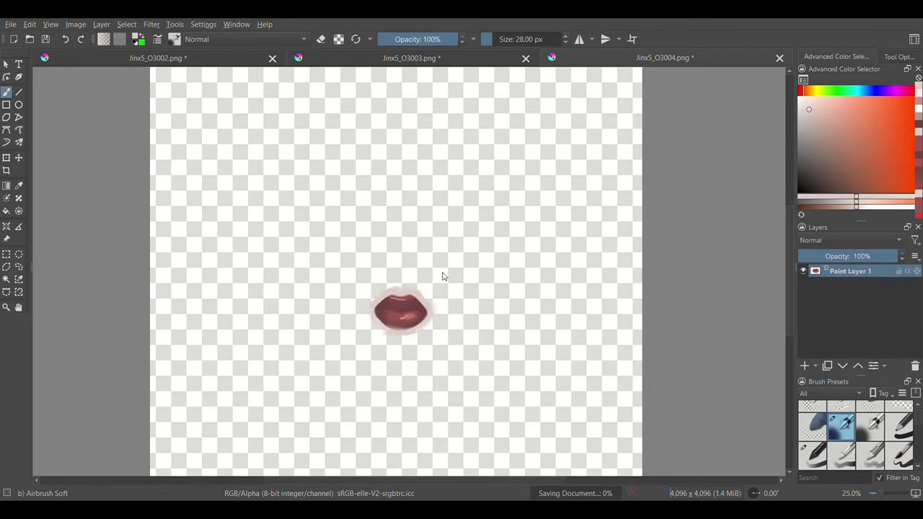
pyautogui.hotkey('alt', 'Tab')
# Step: Reload the edited texture and paint a sampled pinkish skin tone over the cheek, chin and neck
pyautogui.click(681, 447)
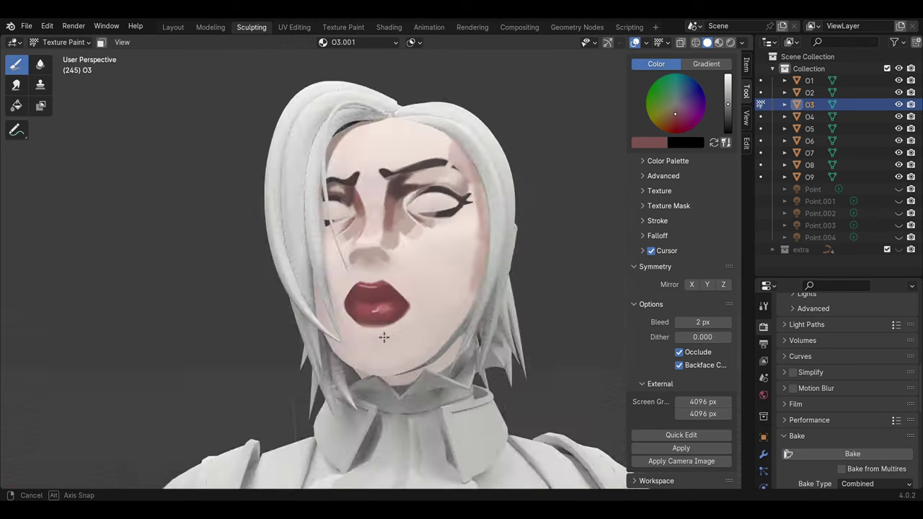
pyautogui.moveTo(384, 336); pyautogui.dragTo(461, 210, button='middle')
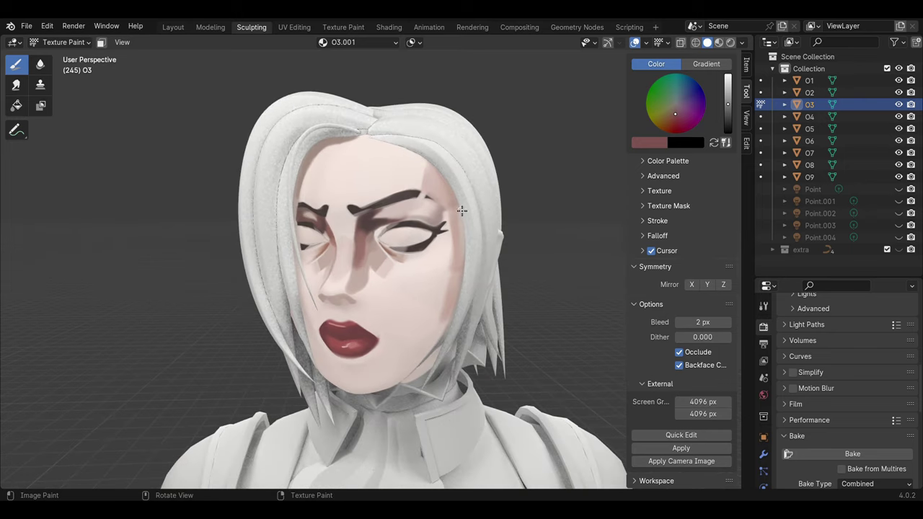
pyautogui.press('s')
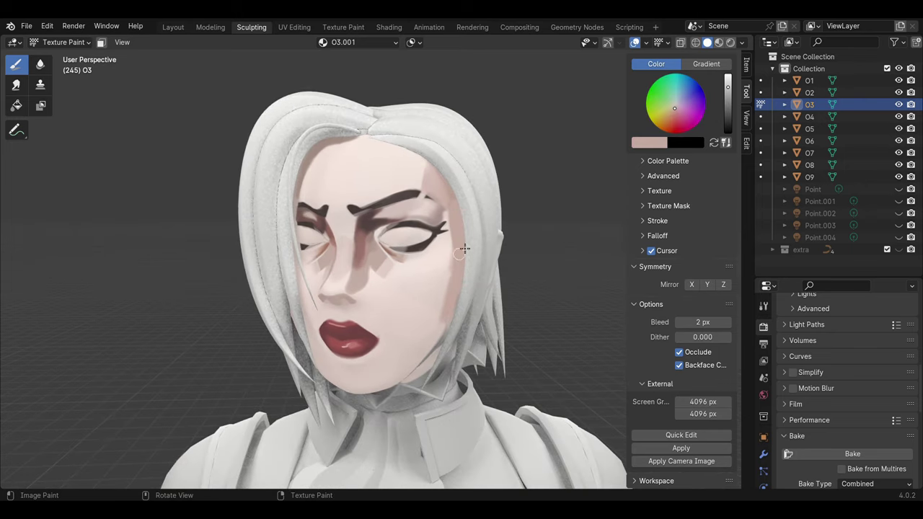
pyautogui.moveTo(464, 249)
pyautogui.mouseDown()
pyautogui.moveTo(433, 339)
pyautogui.moveTo(392, 384)
pyautogui.mouseUp()
pyautogui.moveTo(393, 384); pyautogui.dragTo(436, 331, button='middle')
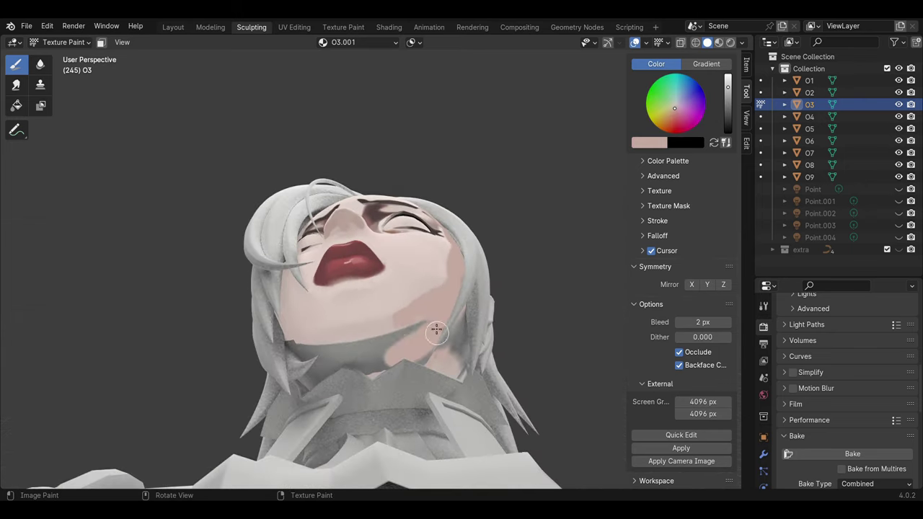
pyautogui.moveTo(436, 330)
pyautogui.mouseDown()
pyautogui.moveTo(428, 313)
pyautogui.moveTo(385, 366)
pyautogui.mouseUp()
pyautogui.moveTo(385, 366)
pyautogui.mouseDown(button='middle')
pyautogui.moveTo(382, 404)
pyautogui.moveTo(375, 352)
pyautogui.mouseUp(button='middle')
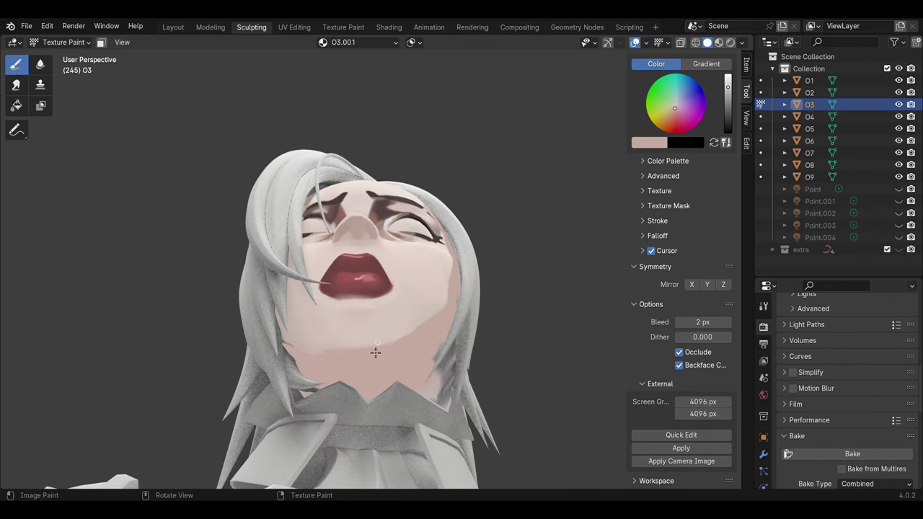
# Step: From a frontal view, paint a lighter skin tone up the right cheek
pyautogui.moveTo(408, 325)
pyautogui.mouseDown(button='middle')
pyautogui.moveTo(385, 372)
pyautogui.moveTo(469, 243)
pyautogui.moveTo(411, 317)
pyautogui.mouseUp(button='middle')
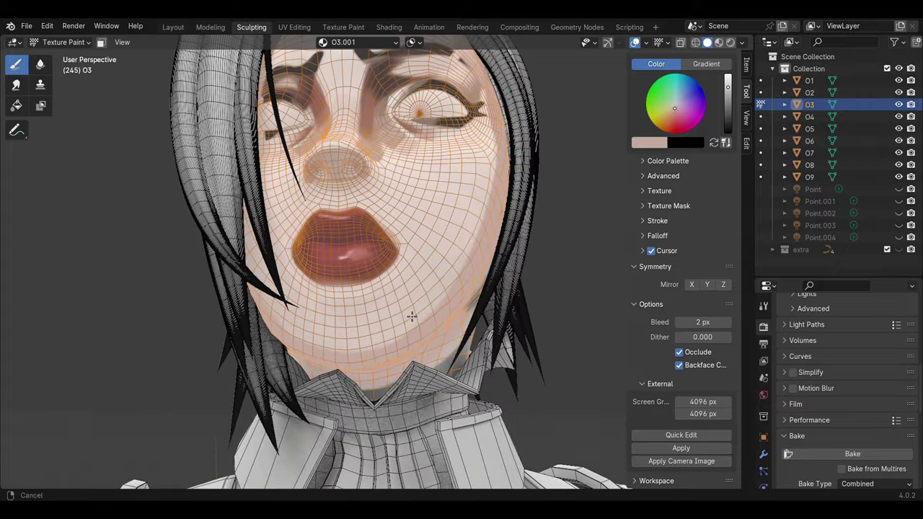
pyautogui.click(648, 142)
pyautogui.click(696, 176)
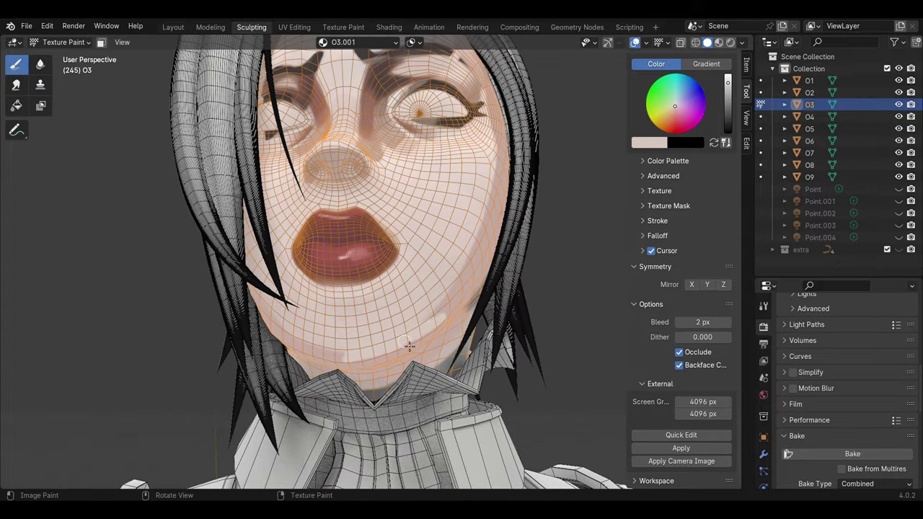
pyautogui.moveTo(409, 347); pyautogui.dragTo(490, 190)
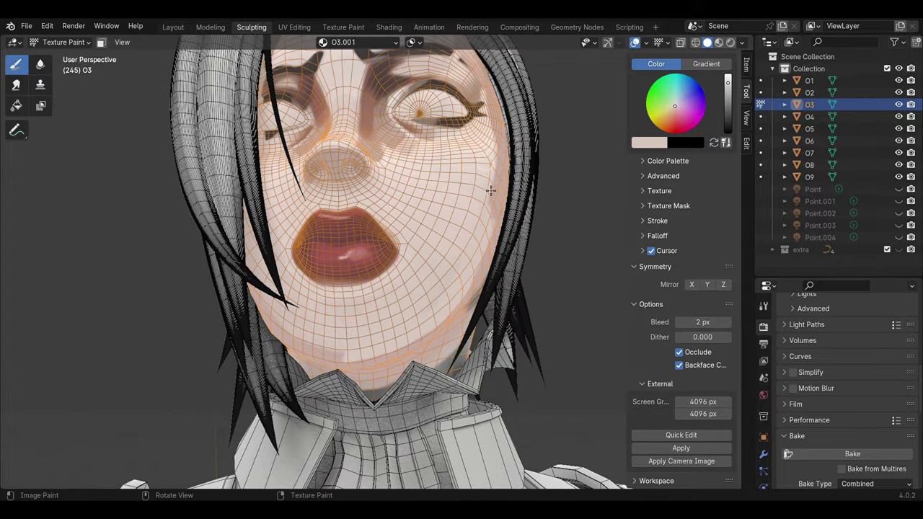
pyautogui.press('s')
pyautogui.press('s')
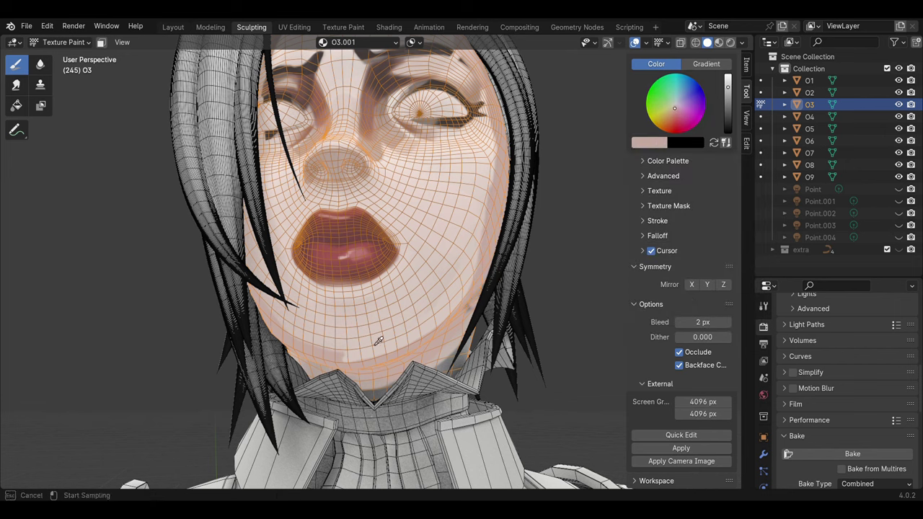
pyautogui.click(377, 340)
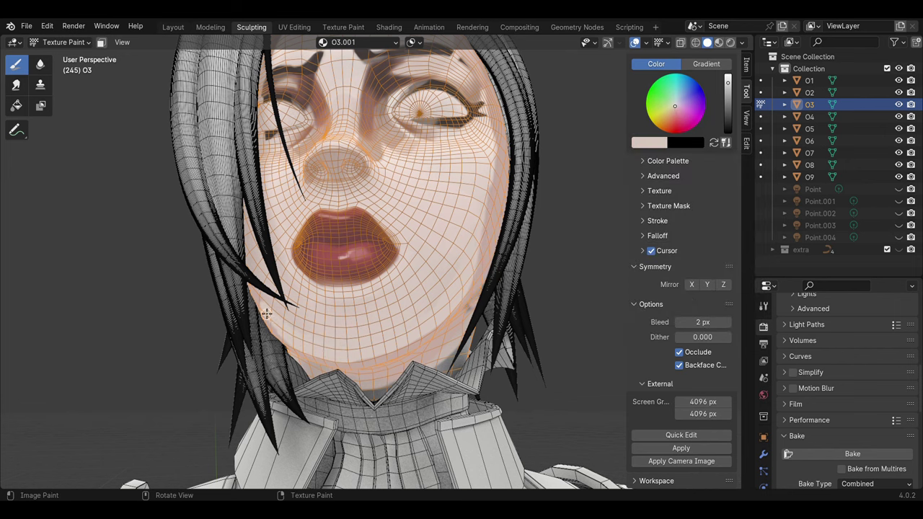
# Step: With the wireframe overlay hidden, soften the chin shadow using a sampled pale skin tone
pyautogui.hotkey('shift', 'alt', 'z')
pyautogui.moveTo(266, 313)
pyautogui.mouseDown(button='middle')
pyautogui.moveTo(385, 286)
pyautogui.moveTo(369, 319)
pyautogui.moveTo(344, 297)
pyautogui.moveTo(450, 221)
pyautogui.mouseUp(button='middle')
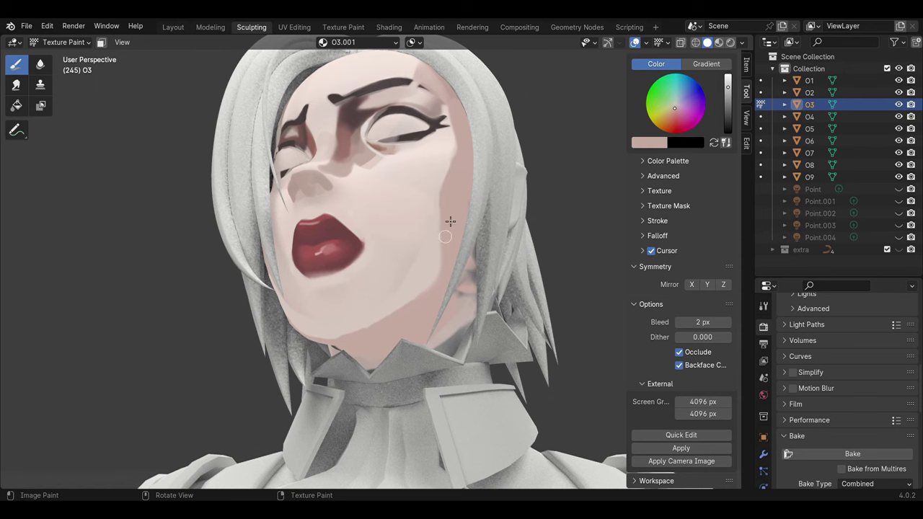
pyautogui.moveTo(410, 299)
pyautogui.mouseDown(button='middle')
pyautogui.moveTo(392, 260)
pyautogui.moveTo(378, 280)
pyautogui.mouseUp(button='middle')
pyautogui.press('s')
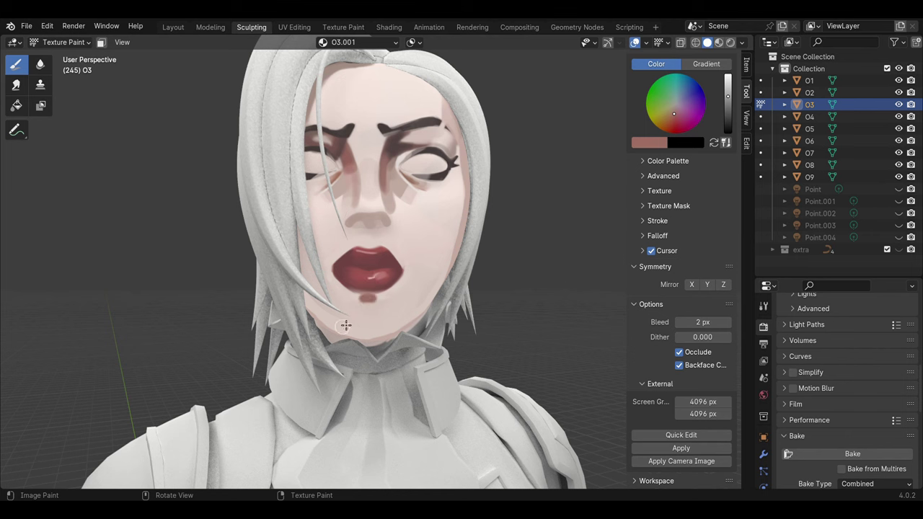
pyautogui.press('s')
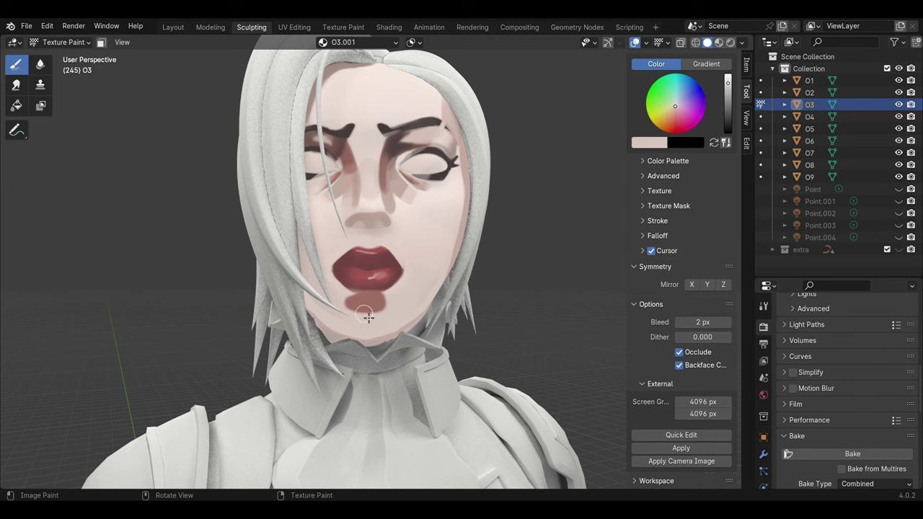
pyautogui.moveTo(367, 318); pyautogui.dragTo(367, 334)
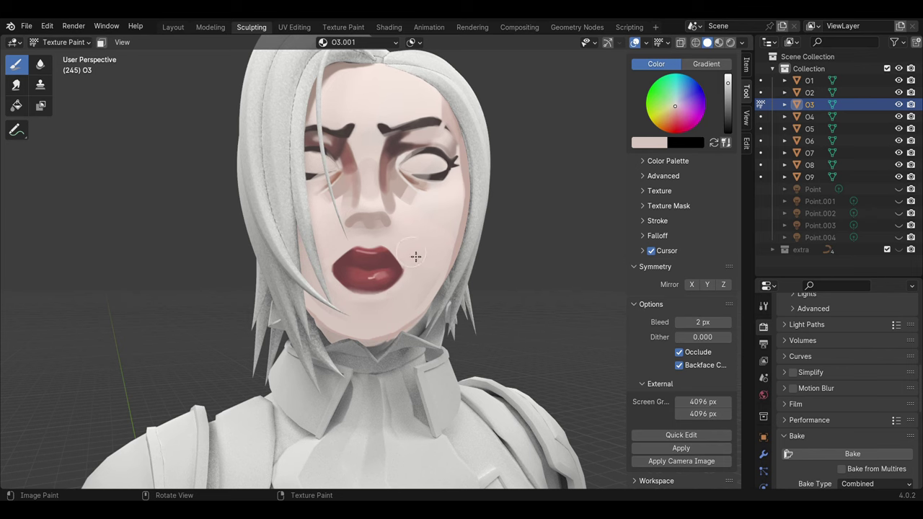
pyautogui.moveTo(416, 255)
pyautogui.keyDown('ctrl'); pyautogui.mouseDown(button='middle')
pyautogui.moveTo(457, 258)
pyautogui.moveTo(420, 301)
pyautogui.moveTo(389, 306)
pyautogui.mouseUp(button='middle'); pyautogui.keyUp('ctrl')
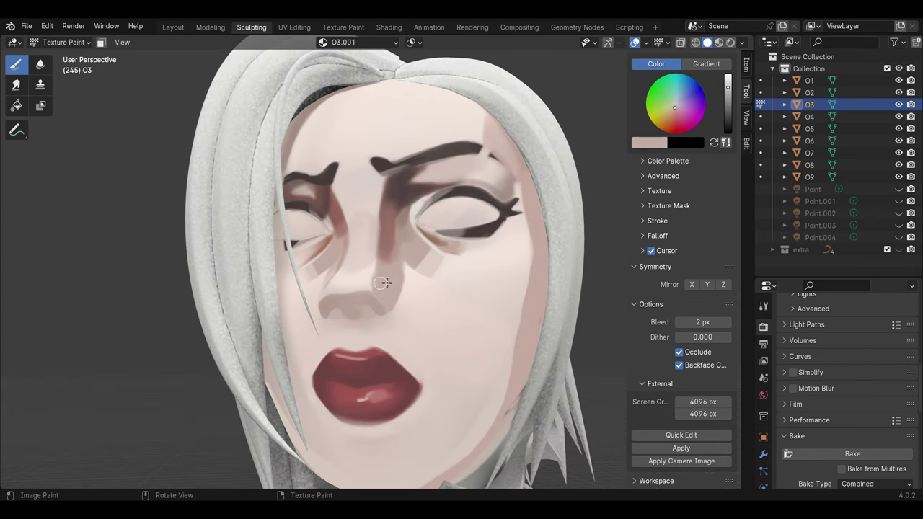
pyautogui.moveTo(396, 229); pyautogui.dragTo(432, 282, button='middle')
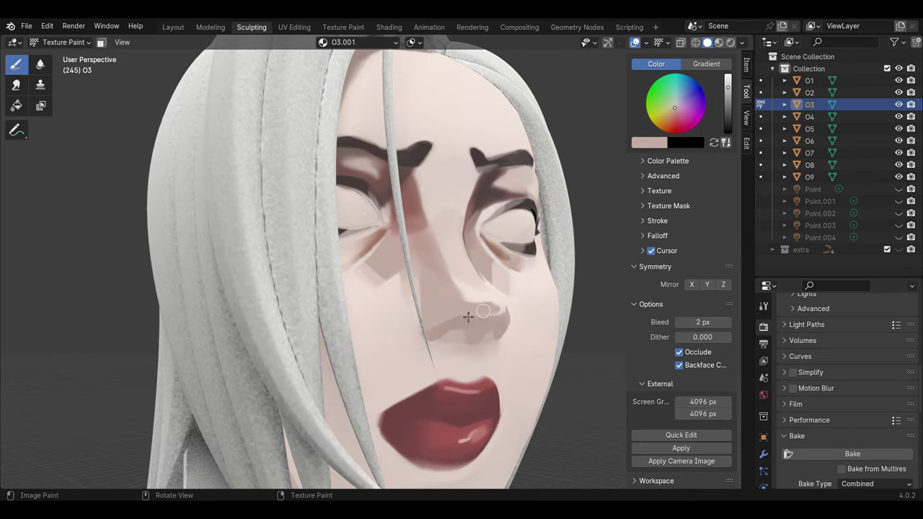
pyautogui.moveTo(469, 315); pyautogui.dragTo(422, 334, button='middle')
# Step: Sample a light skin pink near the nose and lighten the shading on the nose tip
pyautogui.press('s')
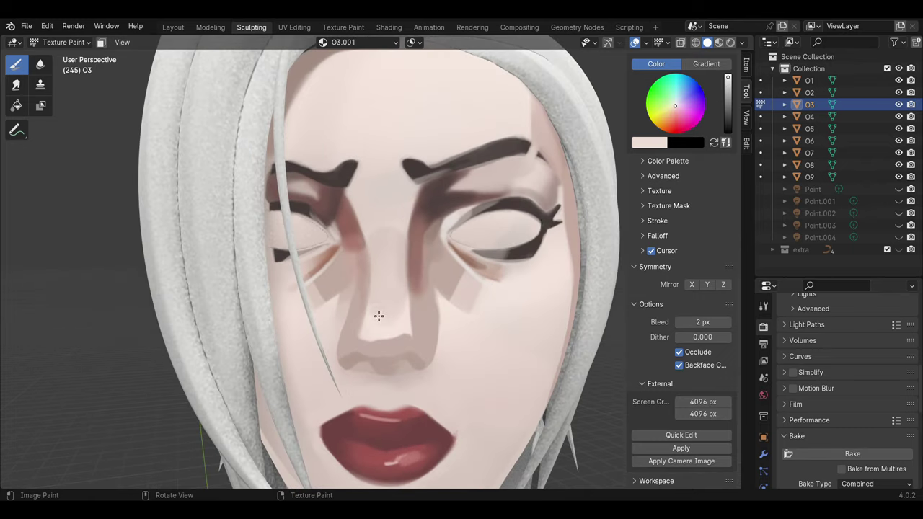
pyautogui.moveTo(446, 263)
pyautogui.mouseDown(button='middle')
pyautogui.moveTo(397, 289)
pyautogui.moveTo(398, 300)
pyautogui.mouseUp(button='middle')
pyautogui.press('s')
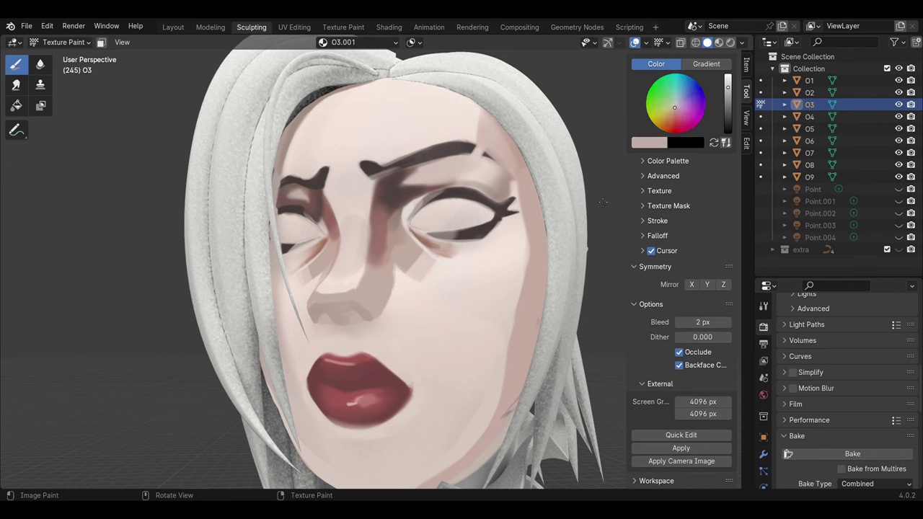
pyautogui.press('s')
pyautogui.moveTo(390, 278); pyautogui.dragTo(380, 297)
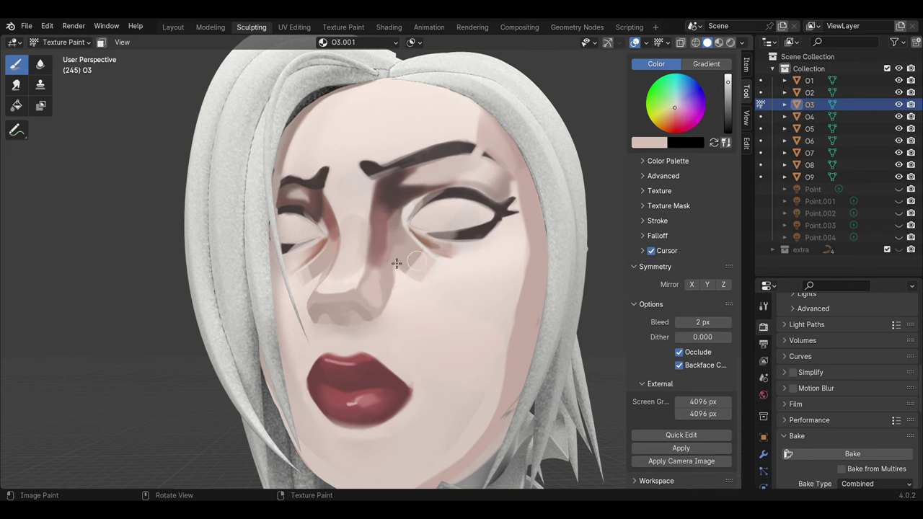
pyautogui.moveTo(364, 279); pyautogui.dragTo(410, 288, button='middle')
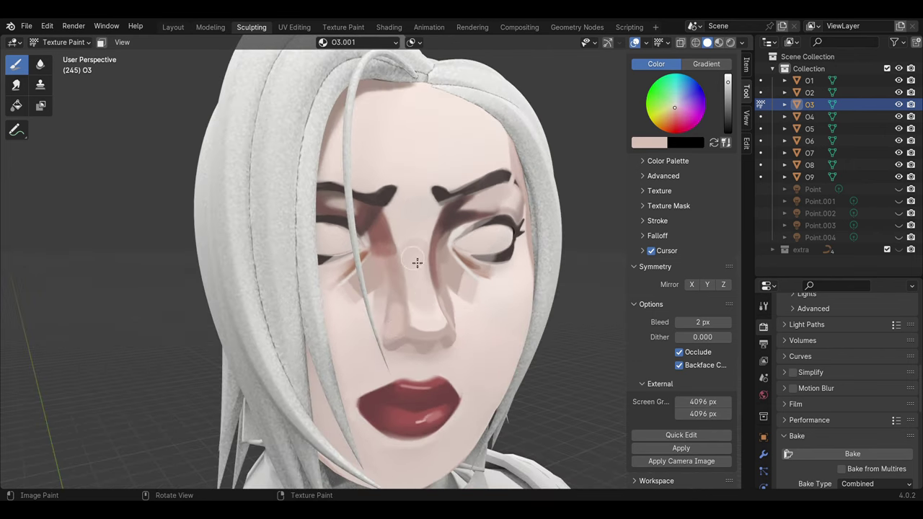
pyautogui.scroll(-3, 418, 262)
# Step: Toggle the wireframe on and off, sample a darker brownish-pink, and orbit to check the nose
pyautogui.press('s')
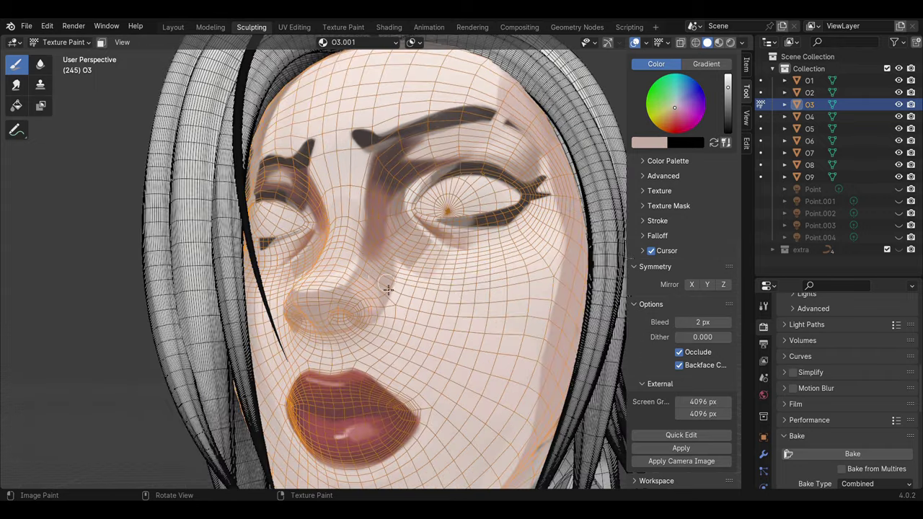
pyautogui.press('s')
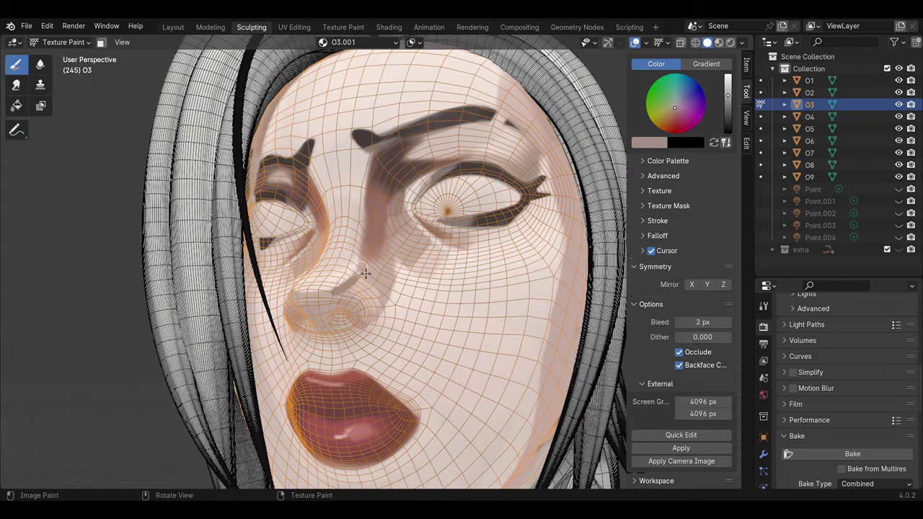
pyautogui.click(635, 42)
pyautogui.scroll(-3, 468, 303)
pyautogui.scroll(4, 428, 298)
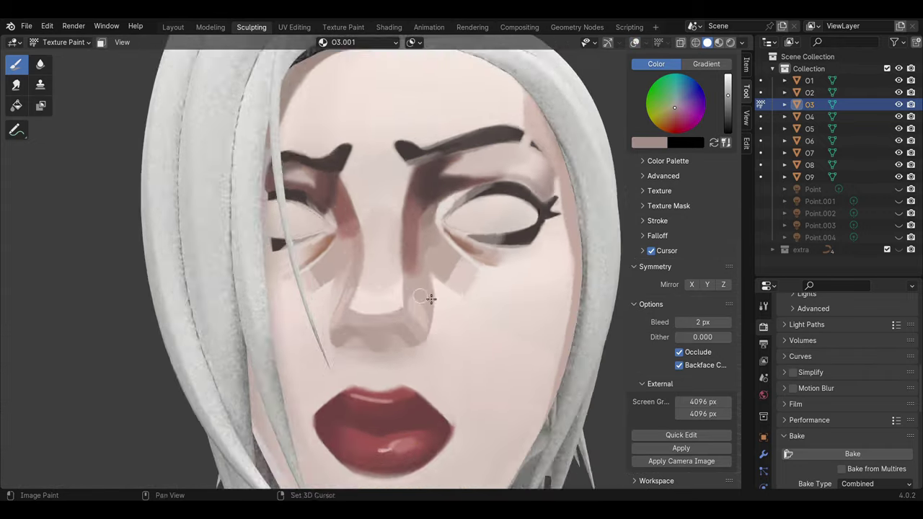
pyautogui.scroll(2, 431, 315)
pyautogui.moveTo(431, 315); pyautogui.dragTo(381, 323, button='middle')
pyautogui.press('s')
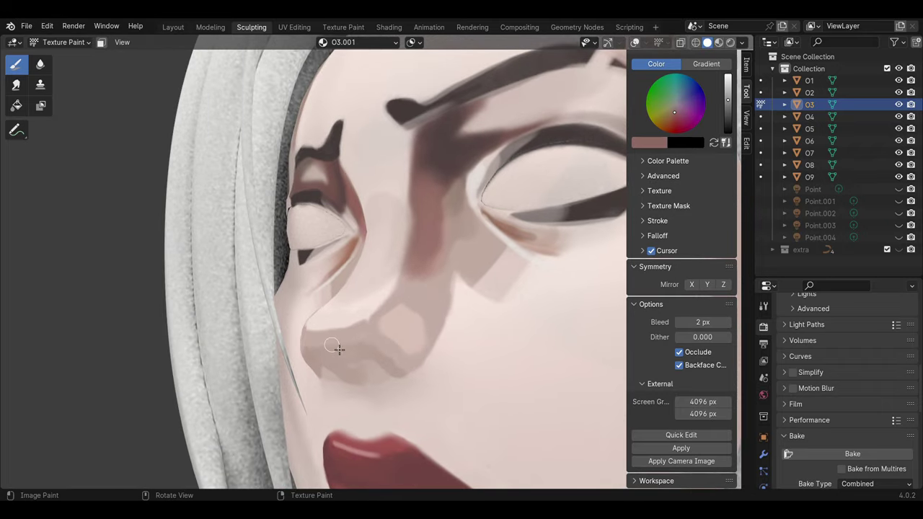
pyautogui.scroll(-3, 354, 329)
pyautogui.moveTo(420, 350); pyautogui.dragTo(403, 361, button='middle')
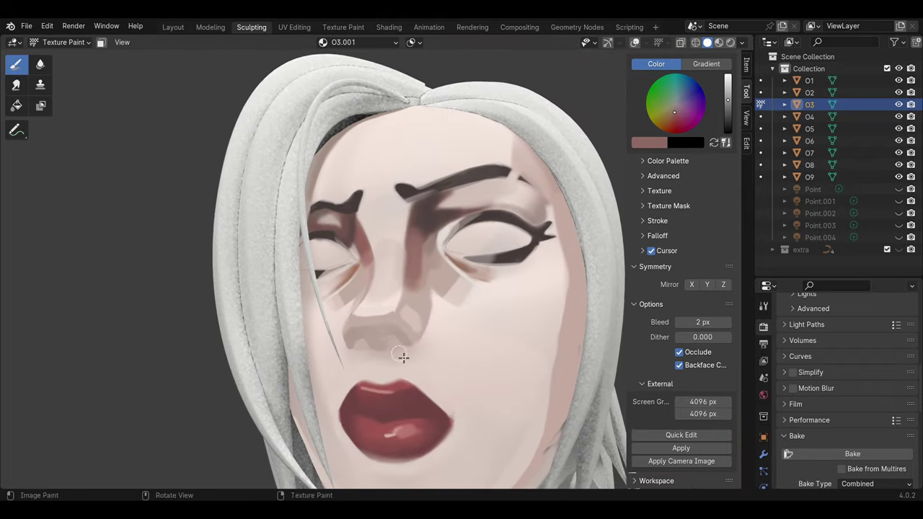
# Step: Send the viewport snapshot Jinx5_O3005.png to Krita, centre the head, and add Paint Layer 1
pyautogui.click(682, 436)
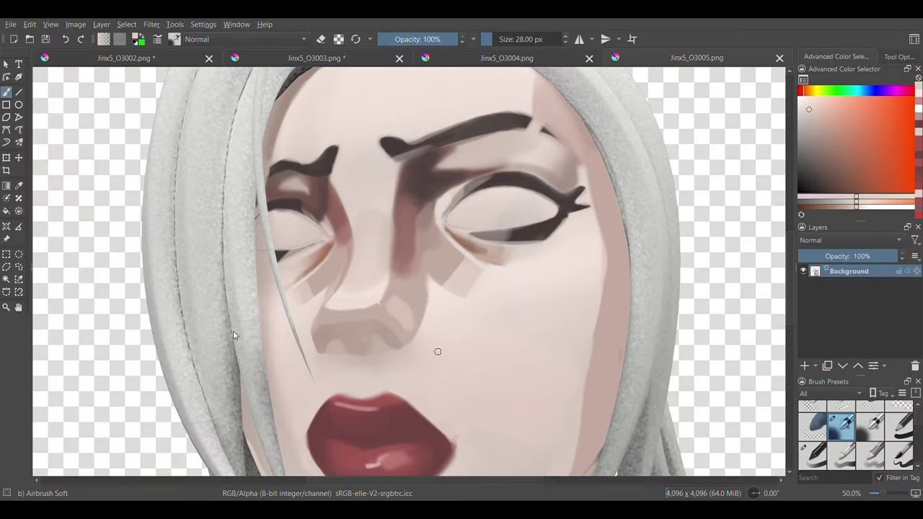
pyautogui.scroll(-1, 529, 317)
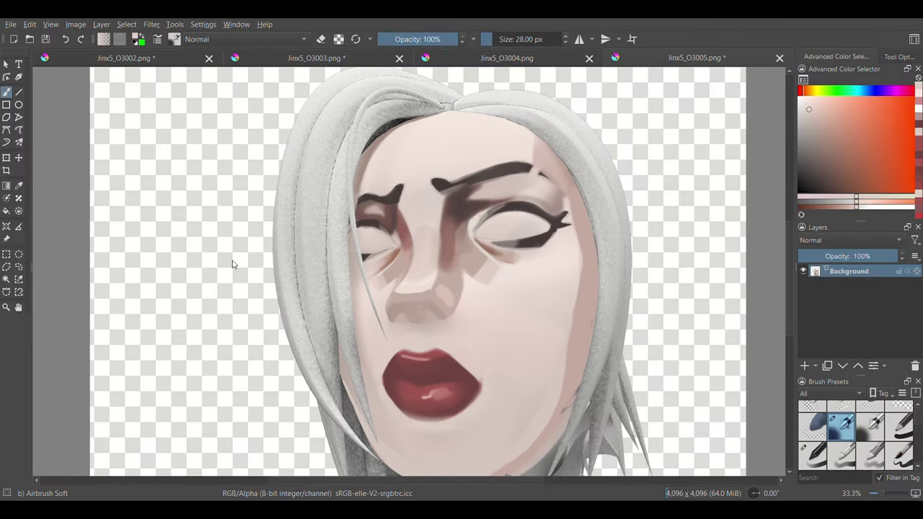
pyautogui.moveTo(470, 313); pyautogui.dragTo(486, 339, button='middle')
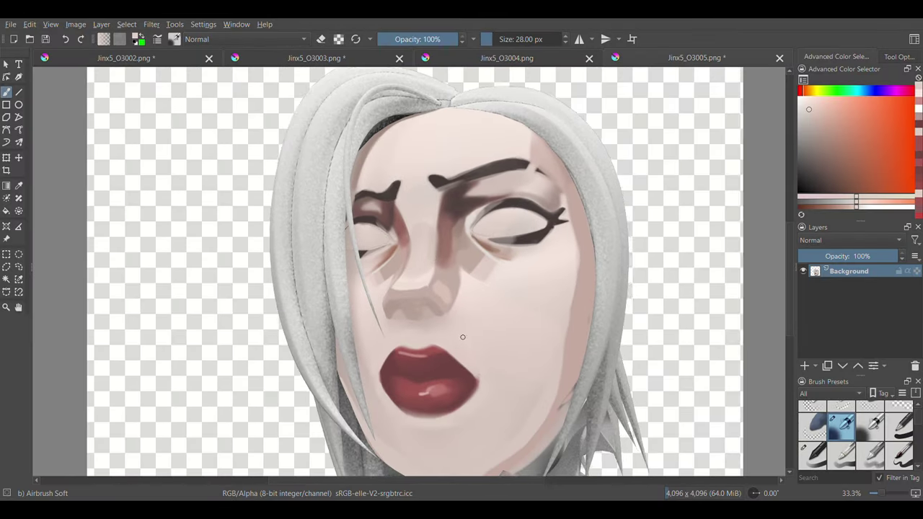
pyautogui.click(806, 366)
# Step: Repaint the shadow beside the nose with a sampled pinkish skin tone, then choose a darker shade
pyautogui.press(']')
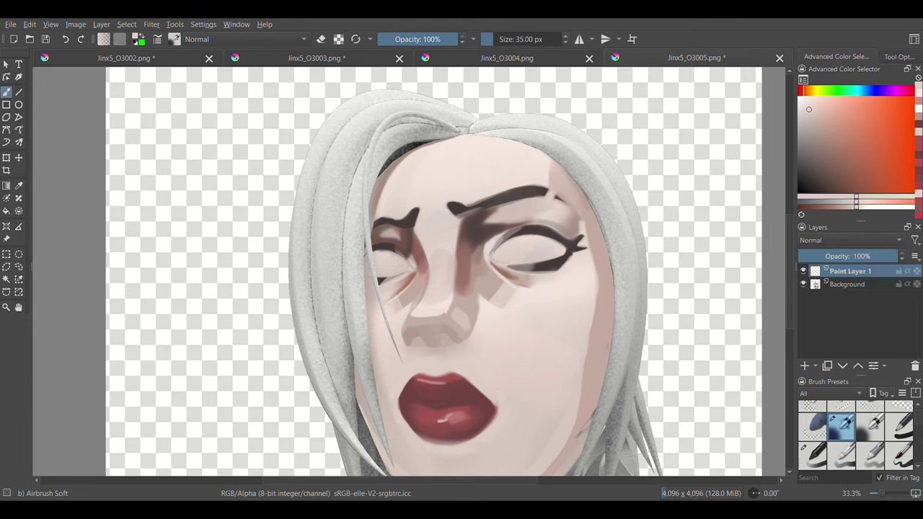
pyautogui.keyDown('ctrl'); pyautogui.click(453, 263); pyautogui.keyUp('ctrl')
pyautogui.moveTo(452, 318); pyautogui.dragTo(435, 345)
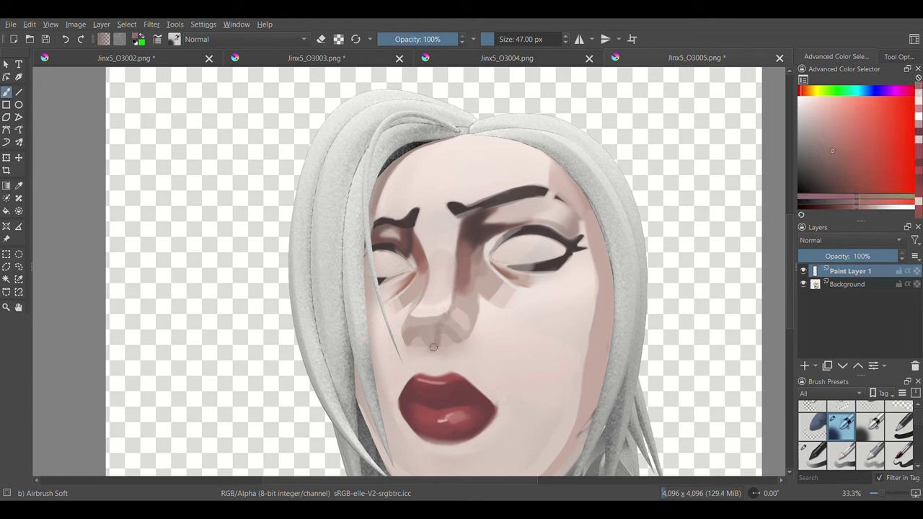
pyautogui.press(']')
pyautogui.press('[')
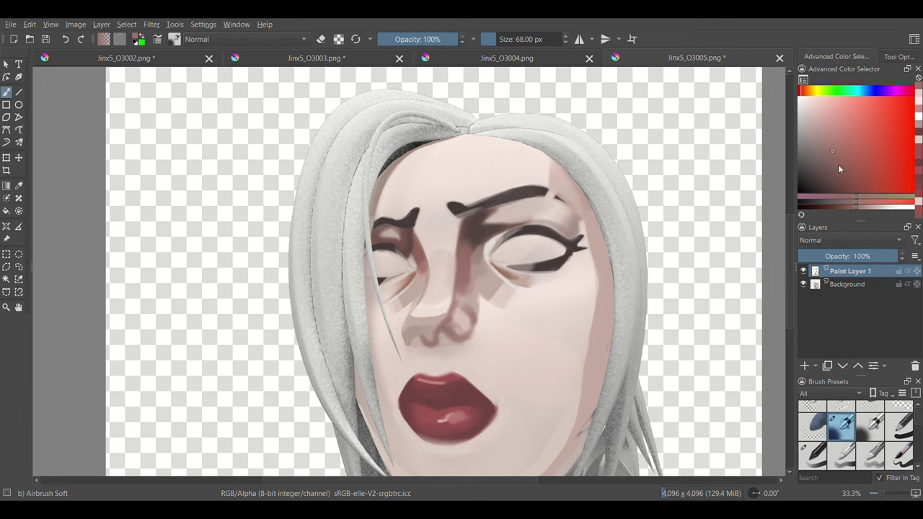
pyautogui.click(834, 172)
pyautogui.press(']')
pyautogui.press(']')
pyautogui.press(']')
pyautogui.press(']')
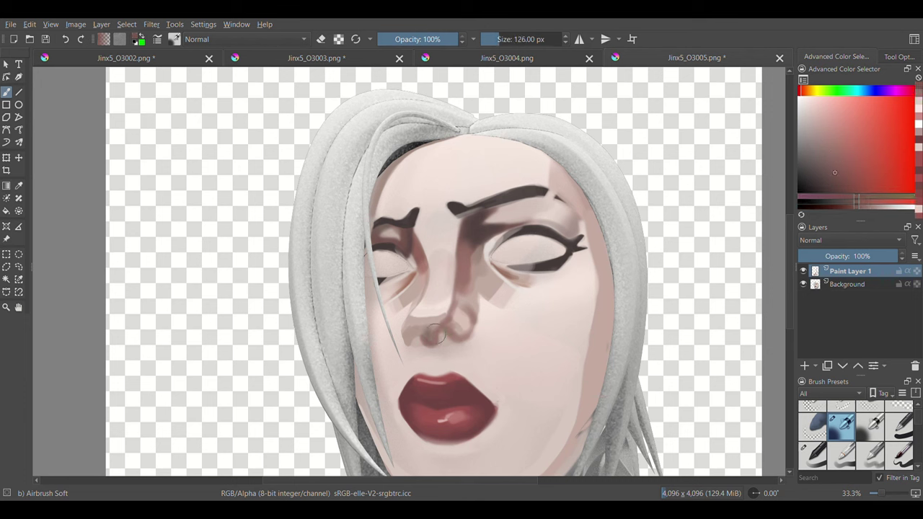
pyautogui.press('[')
pyautogui.press('[')
pyautogui.press('[')
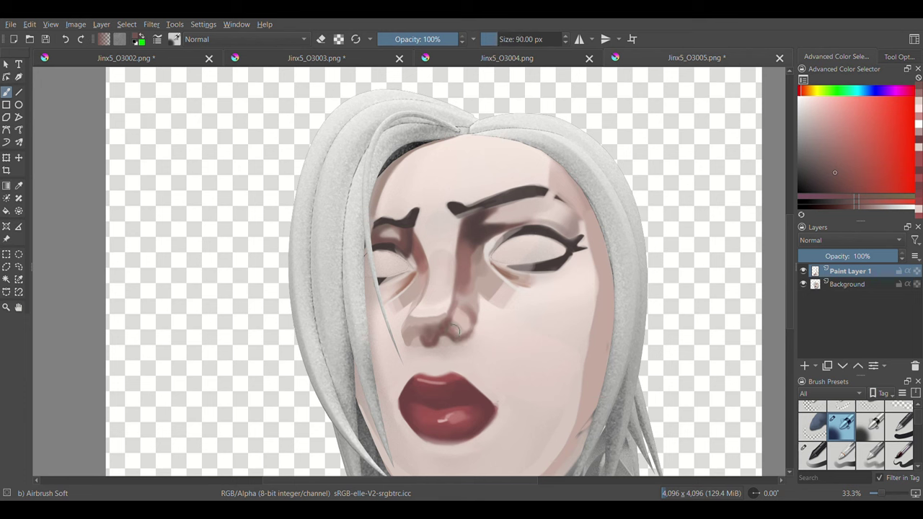
# Step: Airbrush darker brown shading around the nostrils and under the nose with a 30 px brush
pyautogui.click(806, 181)
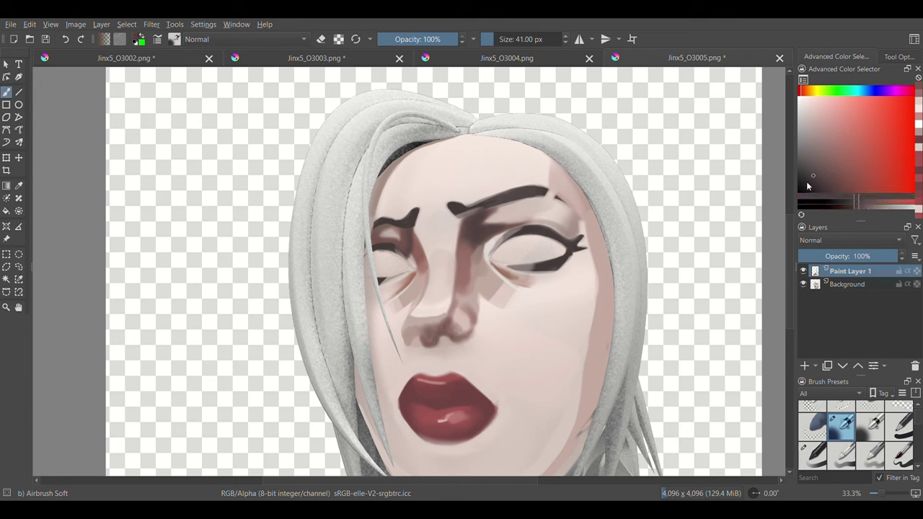
pyautogui.press('[')
pyautogui.press('[')
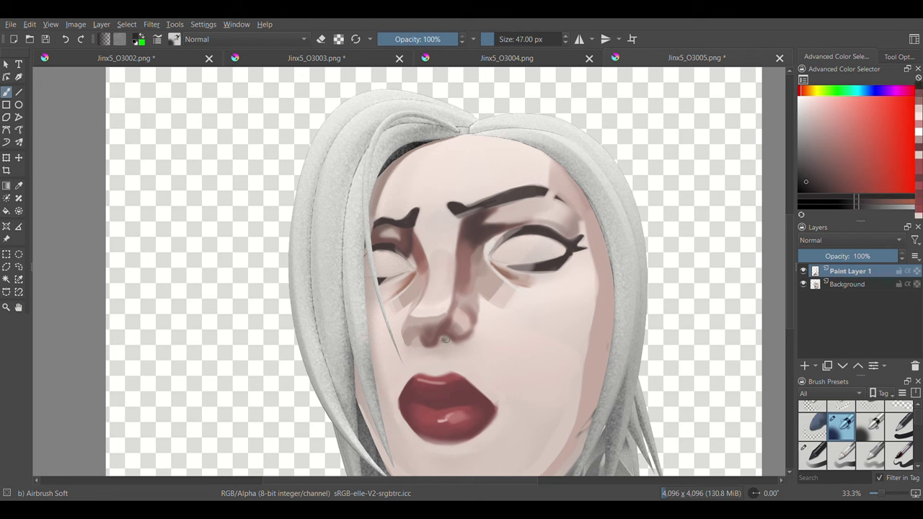
pyautogui.keyDown('ctrl'); pyautogui.click(461, 317); pyautogui.keyUp('ctrl')
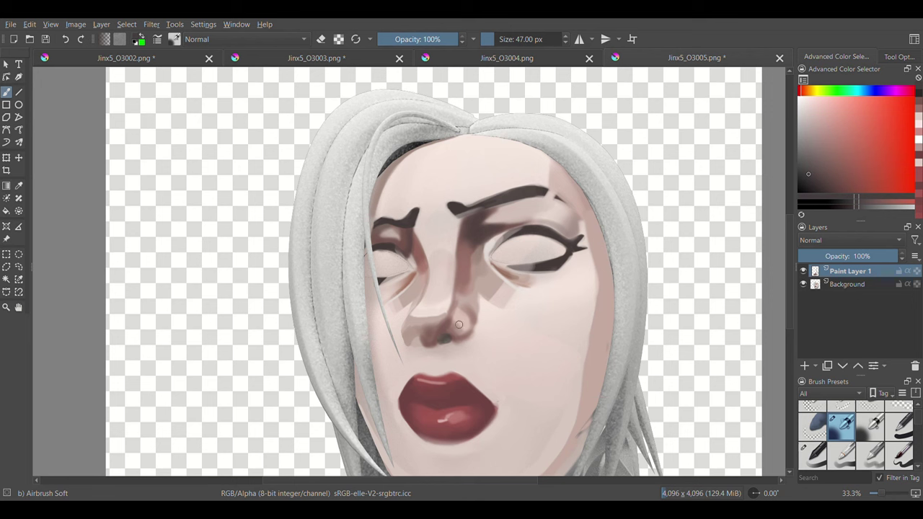
pyautogui.click(829, 160)
pyautogui.press(']')
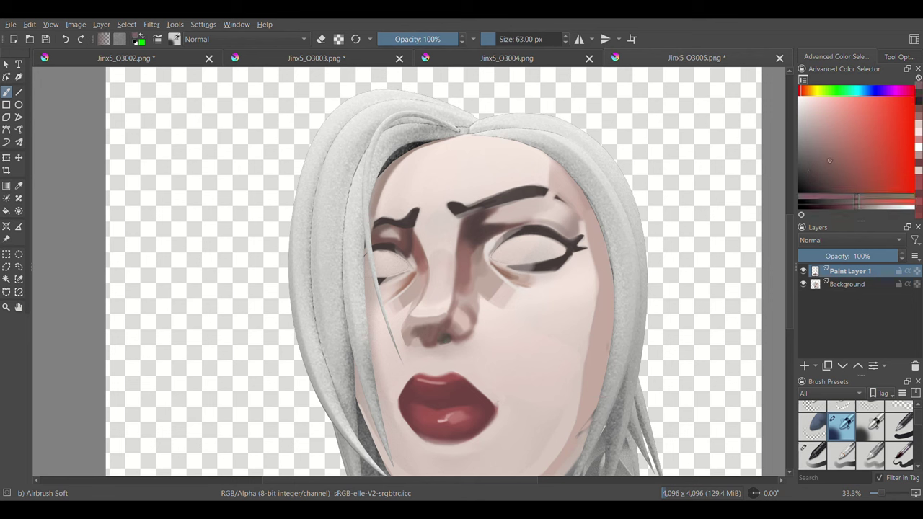
pyautogui.keyDown('ctrl'); pyautogui.click(469, 350); pyautogui.keyUp('ctrl')
pyautogui.press('[')
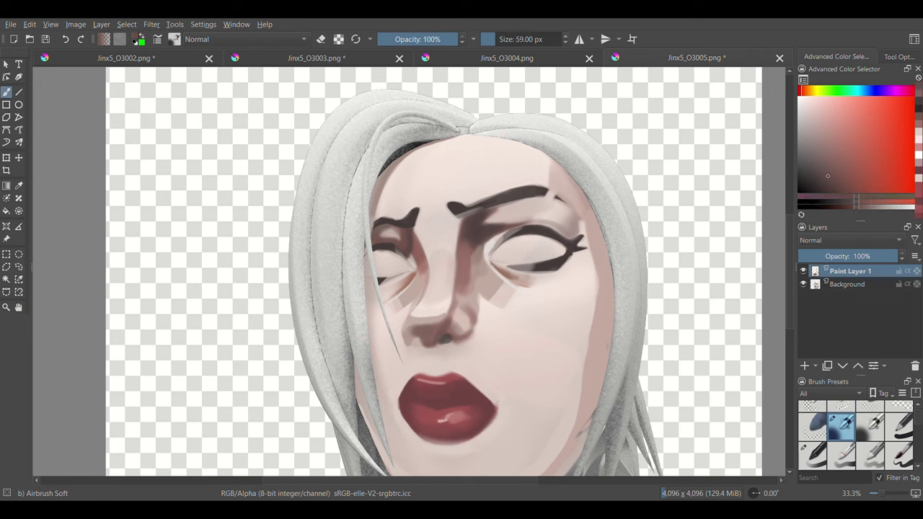
pyautogui.press('[')
pyautogui.press('[')
pyautogui.press('[')
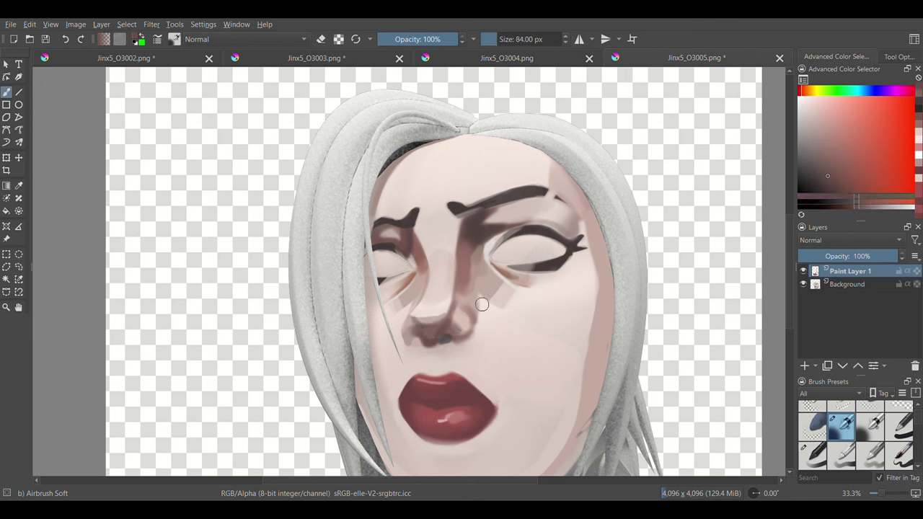
pyautogui.keyDown('shift'); pyautogui.moveTo(482, 305); pyautogui.dragTo(447, 335); pyautogui.keyUp('shift')
pyautogui.keyDown('ctrl'); pyautogui.click(438, 336); pyautogui.keyUp('ctrl')
pyautogui.keyDown('ctrl'); pyautogui.click(441, 337); pyautogui.keyUp('ctrl')
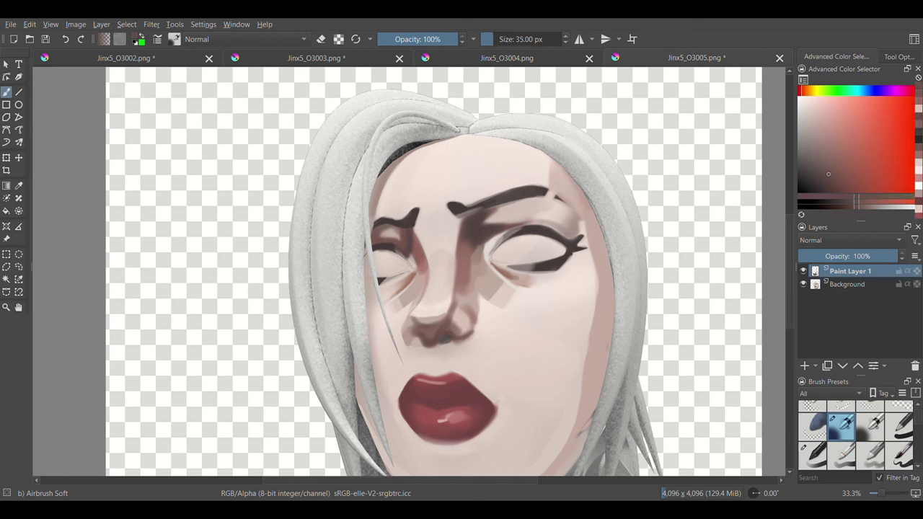
pyautogui.keyDown('ctrl'); pyautogui.click(460, 311); pyautogui.keyUp('ctrl')
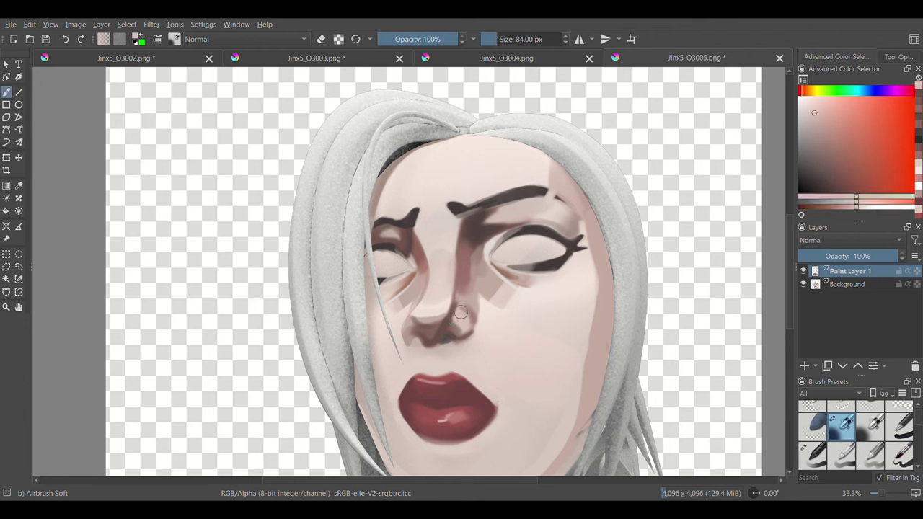
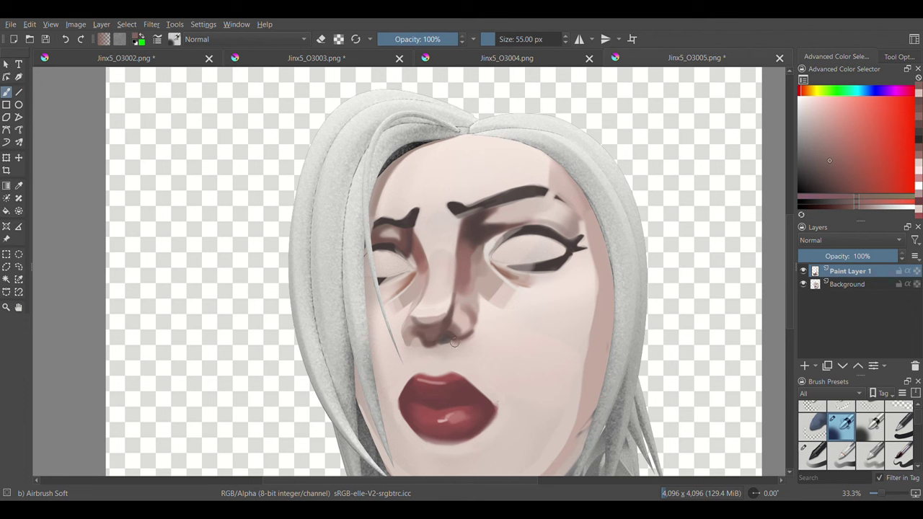
# Step: Airbrush a lighter pink under the nose, then delete the Background layer
pyautogui.keyDown('ctrl'); pyautogui.click(440, 346); pyautogui.keyUp('ctrl')
pyautogui.moveTo(478, 328); pyautogui.dragTo(477, 325)
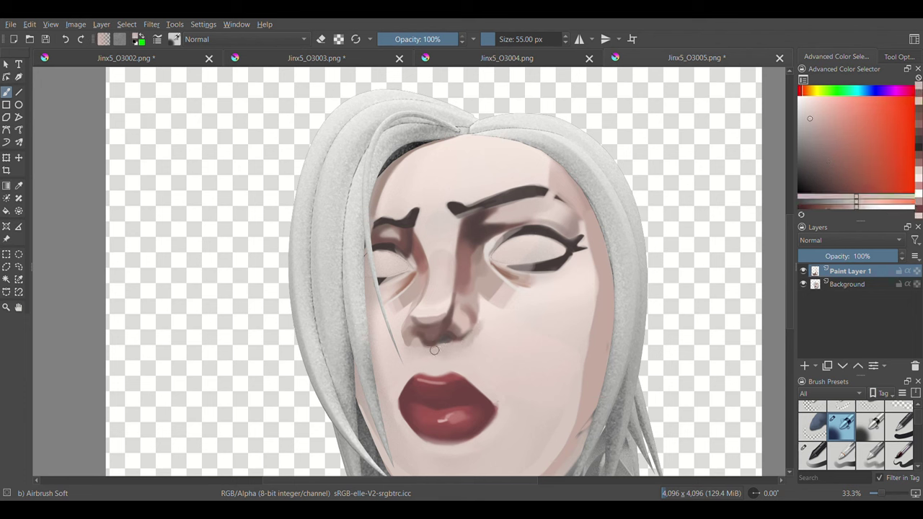
pyautogui.keyDown('ctrl'); pyautogui.click(441, 307); pyautogui.keyUp('ctrl')
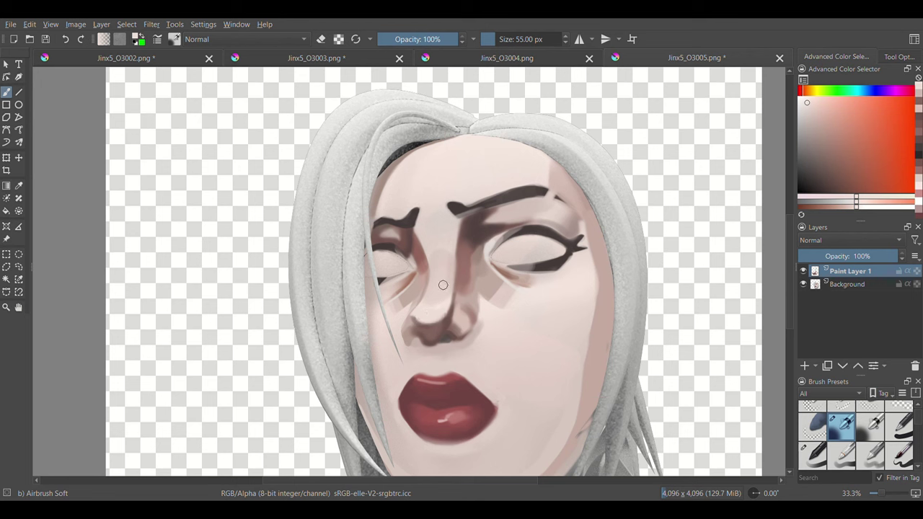
pyautogui.keyDown('ctrl'); pyautogui.click(461, 301); pyautogui.keyUp('ctrl')
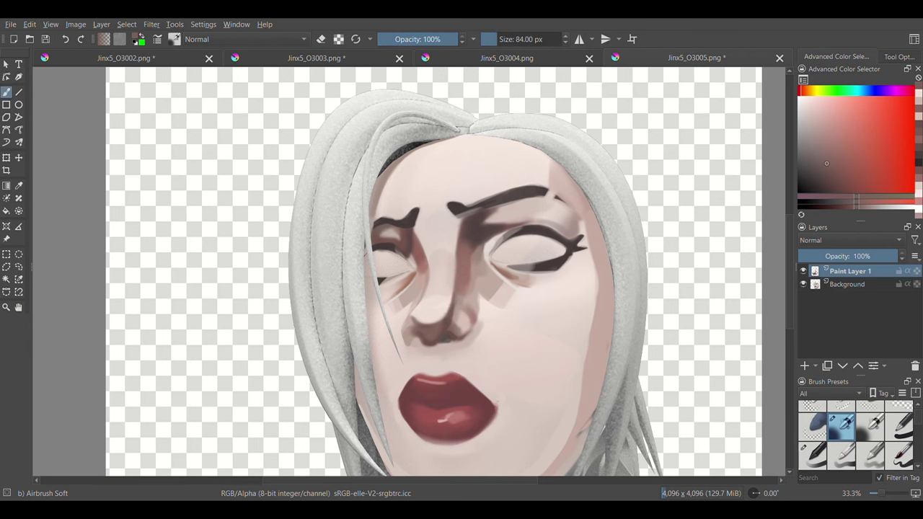
pyautogui.scroll(-3, 516, 285)
pyautogui.scroll(2, 516, 285)
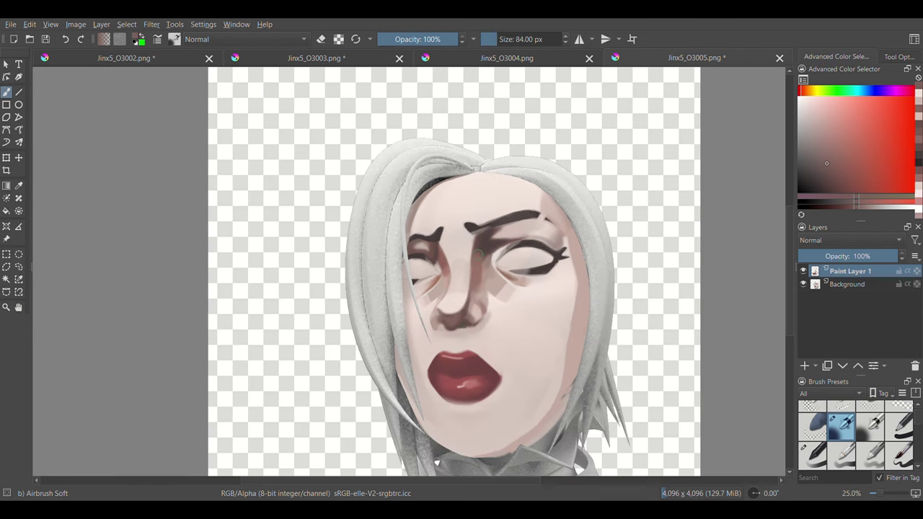
pyautogui.keyDown('ctrl'); pyautogui.click(482, 275); pyautogui.keyUp('ctrl')
pyautogui.click(847, 286)
pyautogui.click(914, 367)
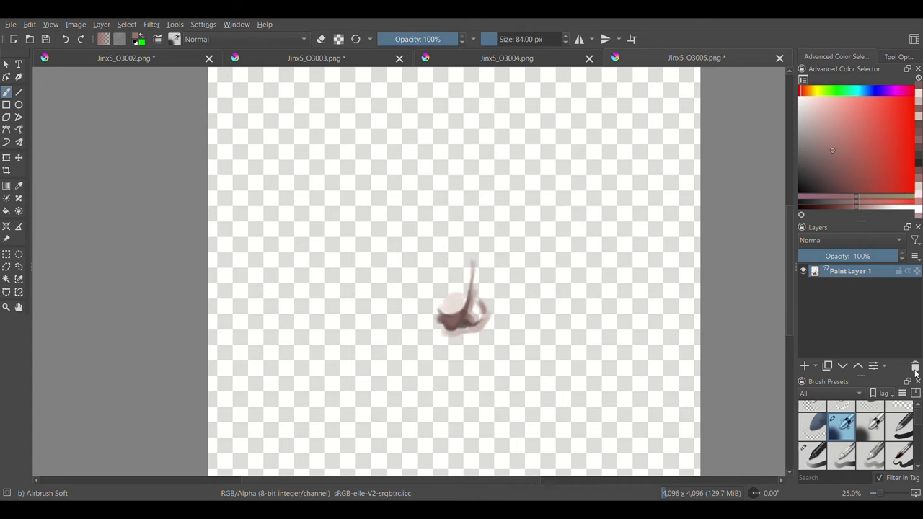
# Step: Save, then softly airbrush light pink above the upper lip on Paint Layer 2
pyautogui.hotkey('ctrl', 's')
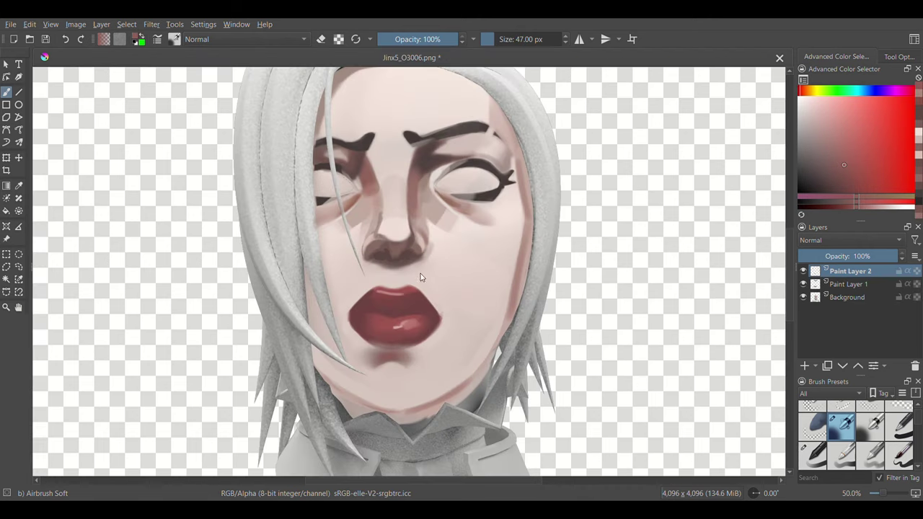
pyautogui.keyDown('ctrl'); pyautogui.click(411, 385); pyautogui.keyUp('ctrl')
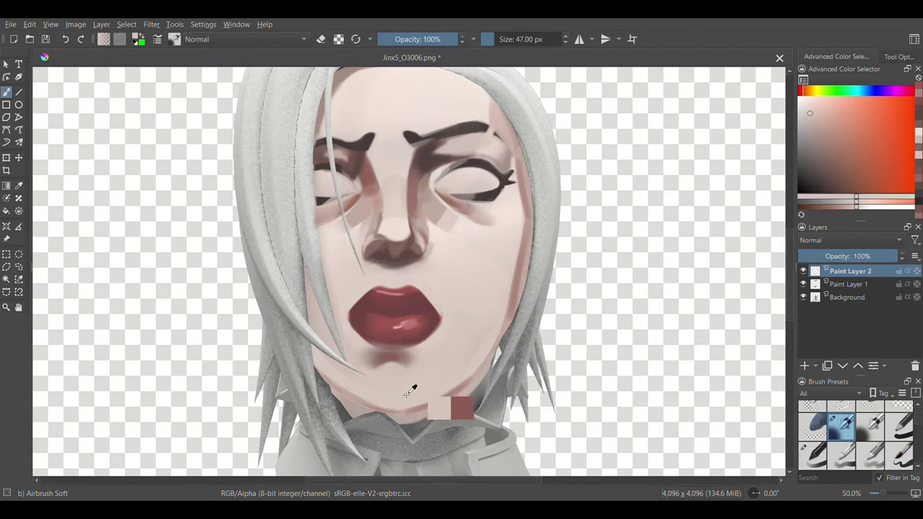
pyautogui.press('e')
pyautogui.keyDown('shift'); pyautogui.moveTo(411, 364); pyautogui.dragTo(447, 364); pyautogui.keyUp('shift')
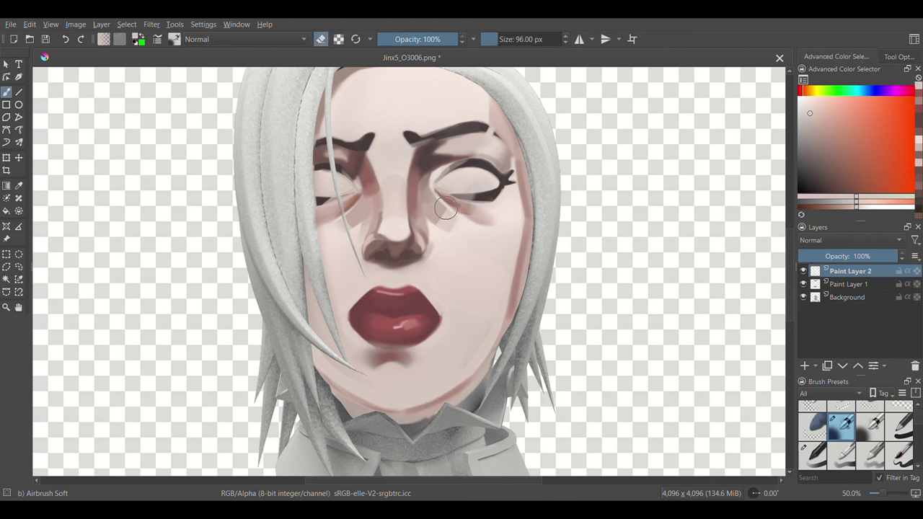
pyautogui.keyDown('ctrl'); pyautogui.click(411, 282); pyautogui.keyUp('ctrl')
pyautogui.press('e')
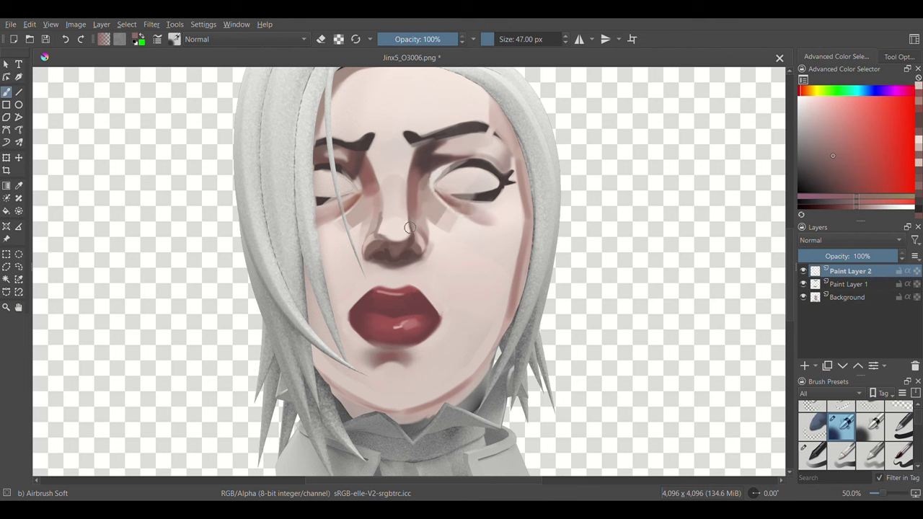
pyautogui.press('[')
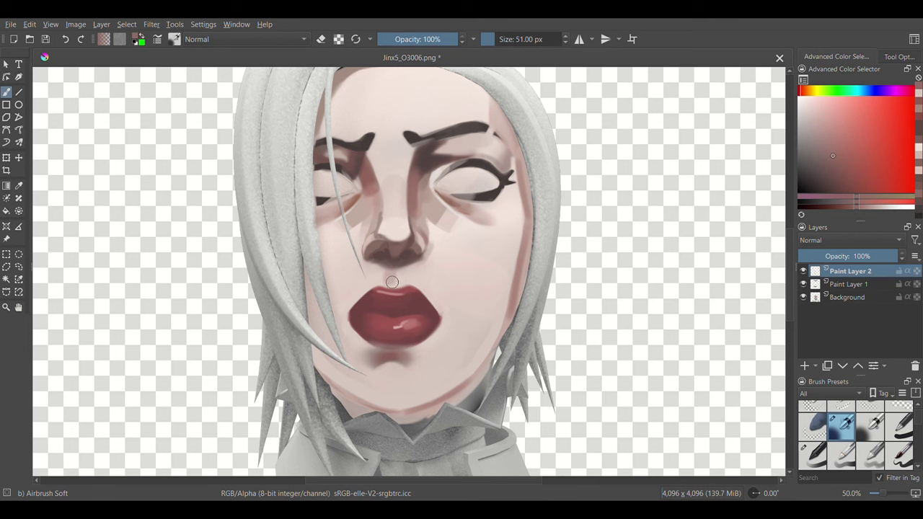
pyautogui.keyDown('ctrl'); pyautogui.click(422, 265); pyautogui.keyUp('ctrl')
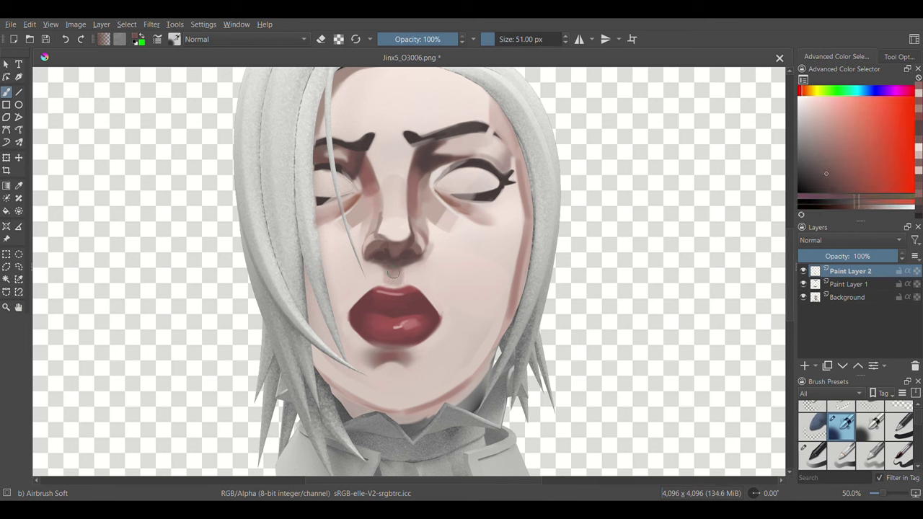
pyautogui.keyDown('ctrl'); pyautogui.click(416, 278); pyautogui.keyUp('ctrl')
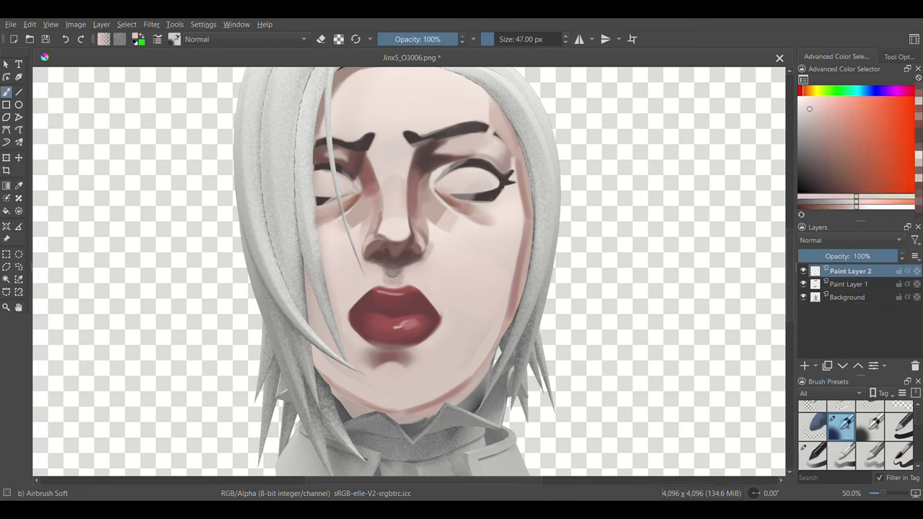
pyautogui.moveTo(405, 271); pyautogui.dragTo(391, 285)
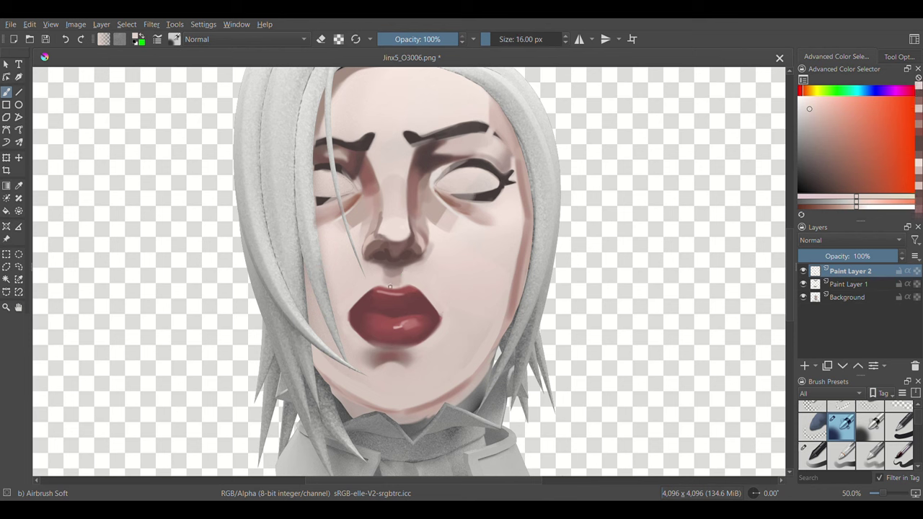
# Step: Blend the eye-area shading, alternating eraser and brush sized from 30 to 165 px
pyautogui.keyDown('ctrl'); pyautogui.click(442, 209); pyautogui.keyUp('ctrl')
pyautogui.keyDown('shift'); pyautogui.moveTo(437, 214); pyautogui.dragTo(469, 246); pyautogui.keyUp('shift')
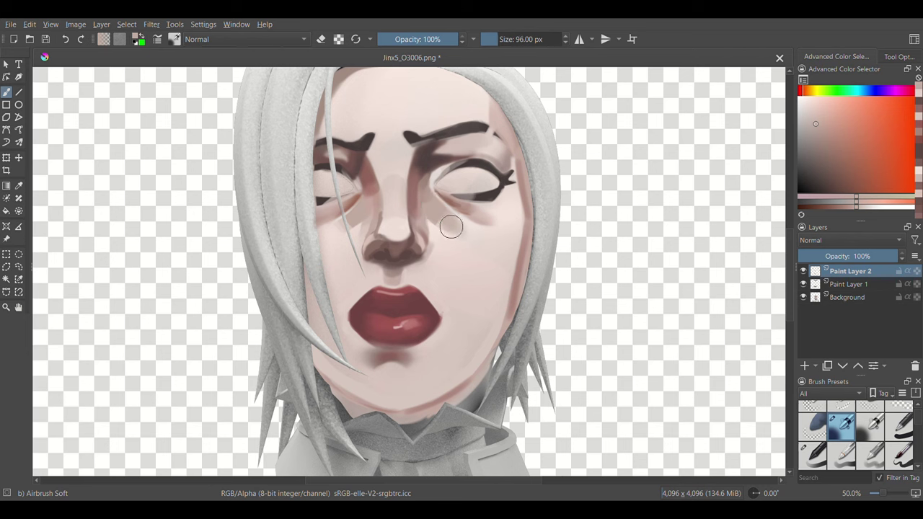
pyautogui.keyDown('shift'); pyautogui.moveTo(336, 233); pyautogui.dragTo(360, 209); pyautogui.keyUp('shift')
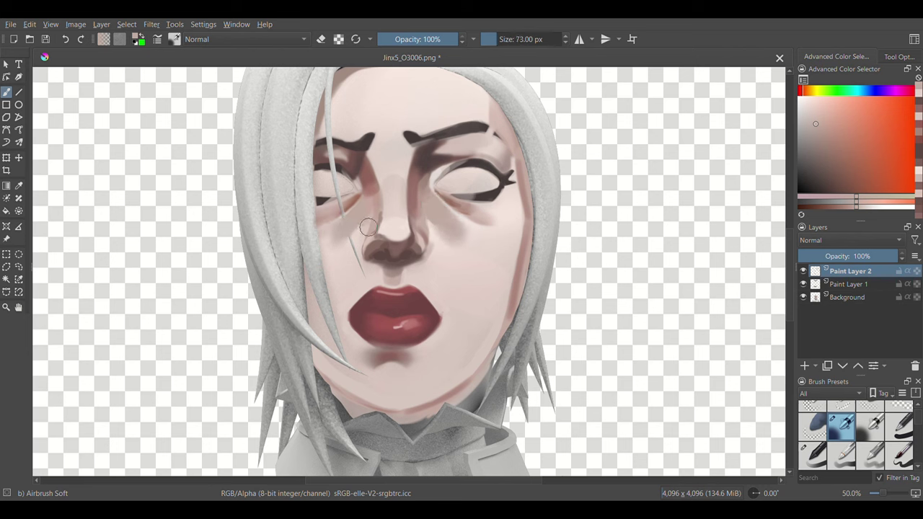
pyautogui.press('e')
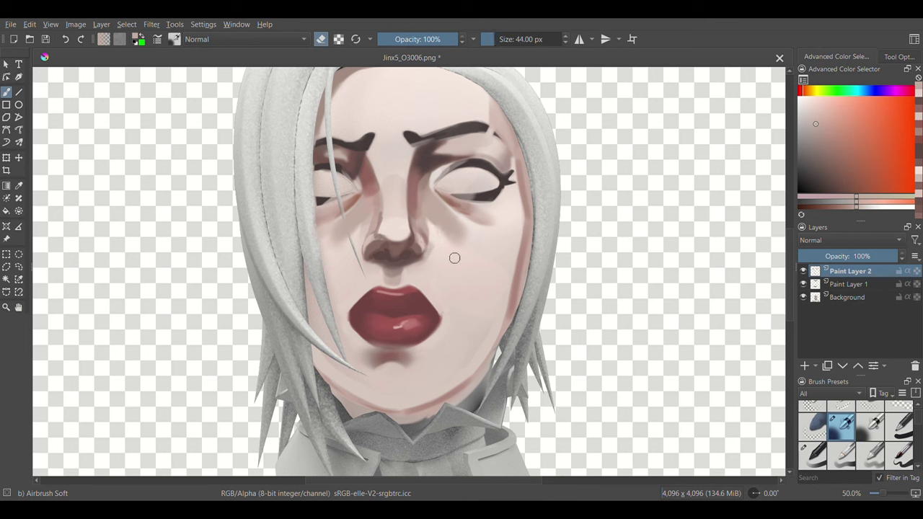
pyautogui.keyDown('shift'); pyautogui.moveTo(467, 201); pyautogui.dragTo(431, 191); pyautogui.keyUp('shift')
pyautogui.keyDown('shift'); pyautogui.moveTo(496, 141); pyautogui.dragTo(470, 252); pyautogui.keyUp('shift')
pyautogui.moveTo(456, 220)
pyautogui.keyDown('shift'); pyautogui.mouseDown()
pyautogui.moveTo(505, 220)
pyautogui.moveTo(497, 203)
pyautogui.moveTo(523, 189)
pyautogui.mouseUp(); pyautogui.keyUp('shift')
pyautogui.keyDown('ctrl'); pyautogui.click(526, 200); pyautogui.keyUp('ctrl')
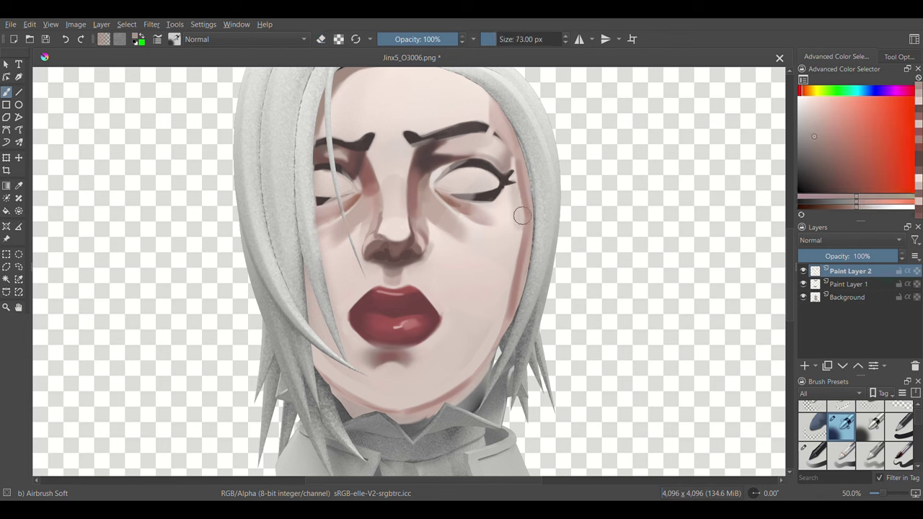
pyautogui.keyDown('shift'); pyautogui.moveTo(498, 235); pyautogui.dragTo(534, 237); pyautogui.keyUp('shift')
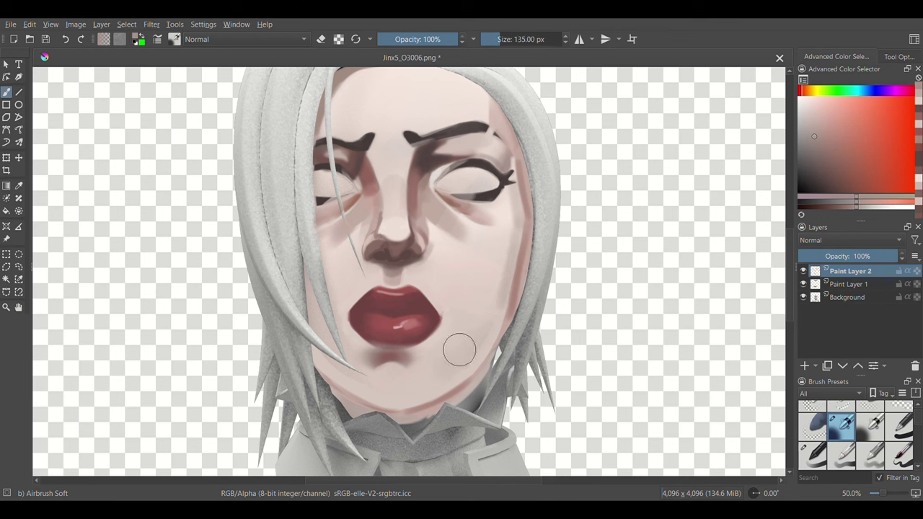
# Step: Repaint chin, cheek and under-lip shading, then darken the lower jaw edge at 96 px
pyautogui.moveTo(453, 310); pyautogui.dragTo(361, 375)
pyautogui.click(834, 134)
pyautogui.moveTo(491, 338)
pyautogui.mouseDown()
pyautogui.moveTo(361, 392)
pyautogui.moveTo(404, 389)
pyautogui.mouseUp()
pyautogui.keyDown('shift'); pyautogui.moveTo(505, 272); pyautogui.dragTo(491, 272); pyautogui.keyUp('shift')
pyautogui.click(835, 147)
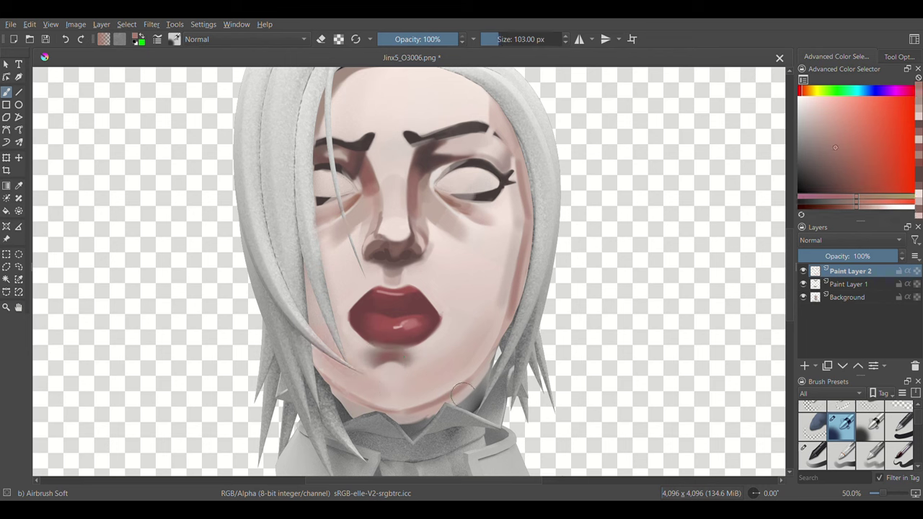
pyautogui.keyDown('shift'); pyautogui.moveTo(447, 383); pyautogui.dragTo(310, 364); pyautogui.keyUp('shift')
pyautogui.moveTo(317, 361)
pyautogui.mouseDown()
pyautogui.moveTo(378, 405)
pyautogui.moveTo(442, 391)
pyautogui.mouseUp()
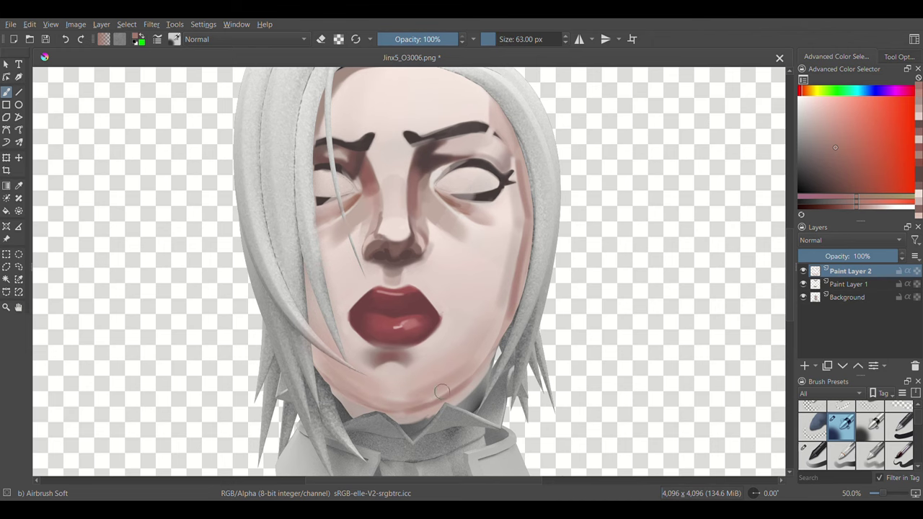
pyautogui.scroll(-1, 436, 366)
pyautogui.scroll(1, 435, 367)
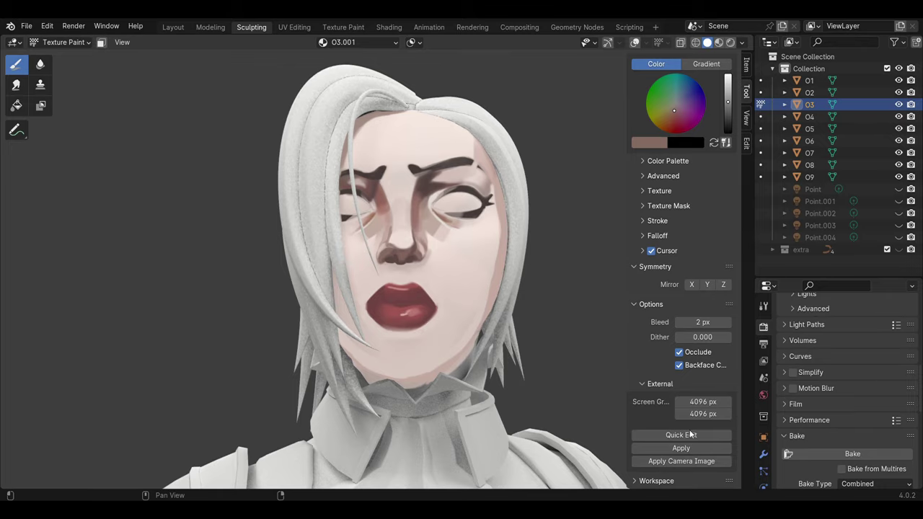
# Step: Sample a darker brown and paint dark shading under the lips and chin
pyautogui.moveTo(475, 346)
pyautogui.mouseDown(button='middle')
pyautogui.moveTo(450, 367)
pyautogui.moveTo(454, 346)
pyautogui.mouseUp(button='middle')
pyautogui.scroll(-2, 454, 346)
pyautogui.scroll(4, 454, 332)
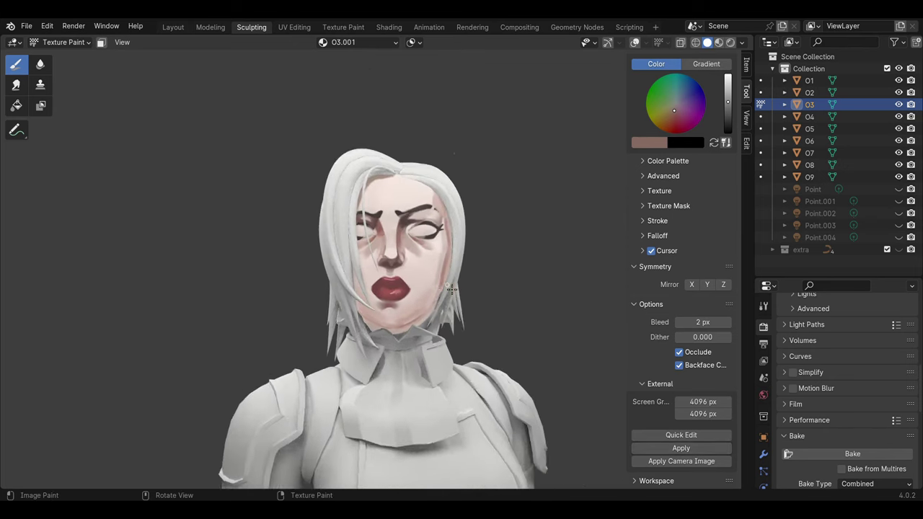
pyautogui.moveTo(464, 302)
pyautogui.mouseDown(button='middle')
pyautogui.moveTo(451, 312)
pyautogui.moveTo(400, 238)
pyautogui.mouseUp(button='middle')
pyautogui.press('s')
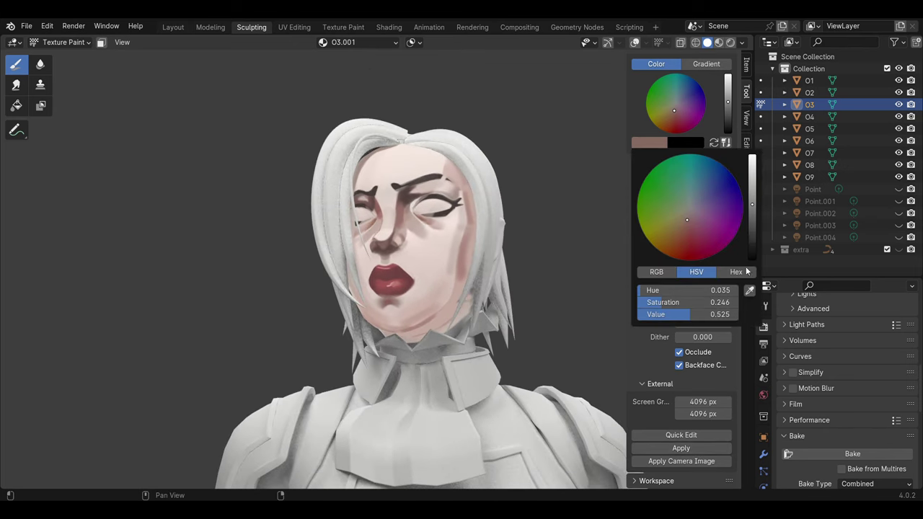
pyautogui.moveTo(457, 317)
pyautogui.mouseDown()
pyautogui.moveTo(411, 339)
pyautogui.moveTo(444, 302)
pyautogui.mouseUp()
# Step: Paint pink shading along the chin, jaw line and neck from several angles
pyautogui.moveTo(445, 301); pyautogui.dragTo(441, 313, button='middle')
pyautogui.press('s')
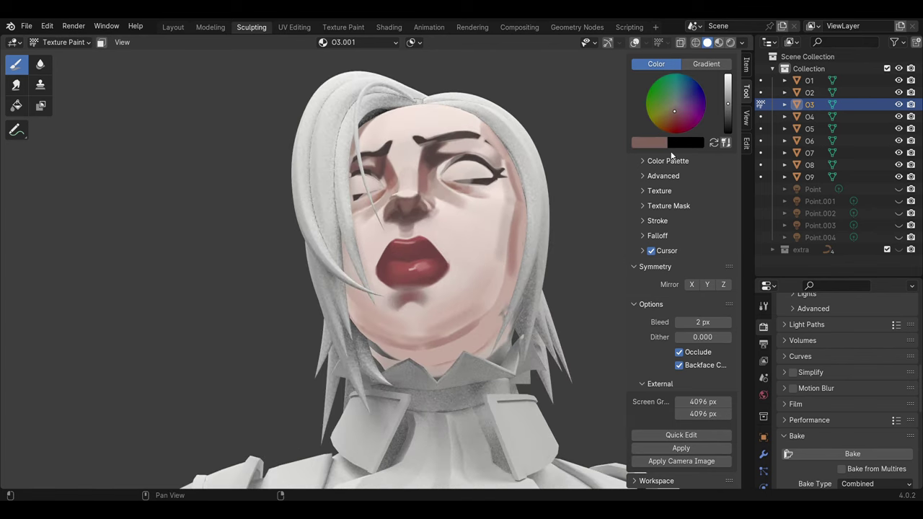
pyautogui.moveTo(490, 364); pyautogui.dragTo(364, 345)
pyautogui.moveTo(432, 339); pyautogui.dragTo(505, 350)
pyautogui.moveTo(504, 350); pyautogui.dragTo(469, 268, button='middle')
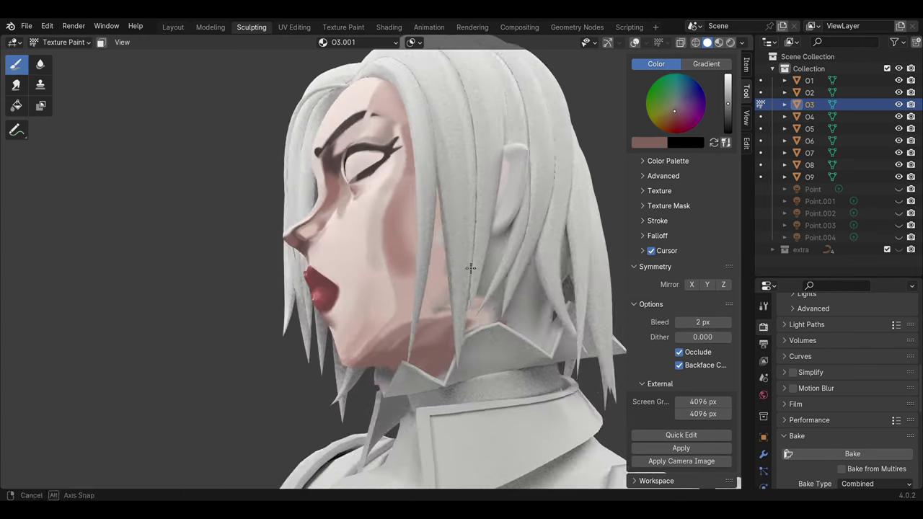
pyautogui.moveTo(468, 318)
pyautogui.mouseDown()
pyautogui.moveTo(375, 339)
pyautogui.moveTo(507, 332)
pyautogui.mouseUp()
pyautogui.moveTo(507, 332); pyautogui.dragTo(309, 227, button='middle')
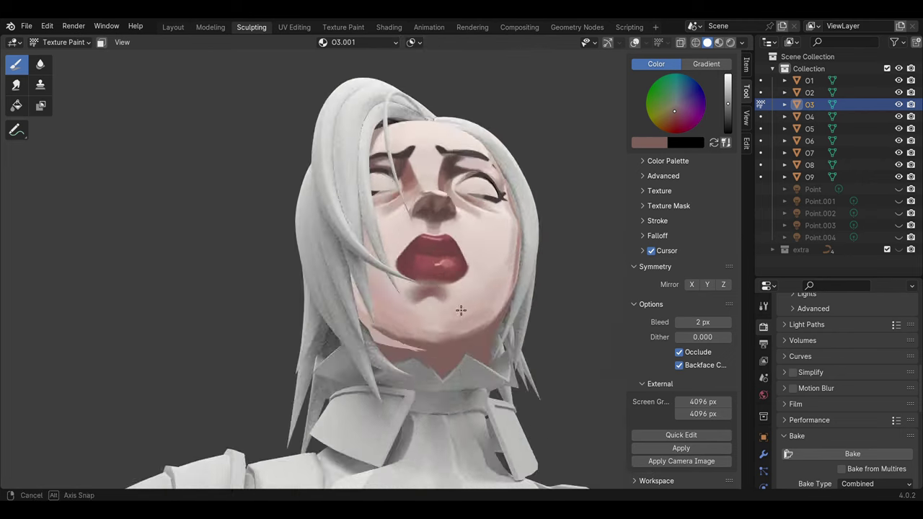
pyautogui.moveTo(461, 354)
pyautogui.mouseDown(button='middle')
pyautogui.moveTo(385, 319)
pyautogui.moveTo(377, 336)
pyautogui.moveTo(436, 328)
pyautogui.moveTo(460, 307)
pyautogui.mouseUp(button='middle')
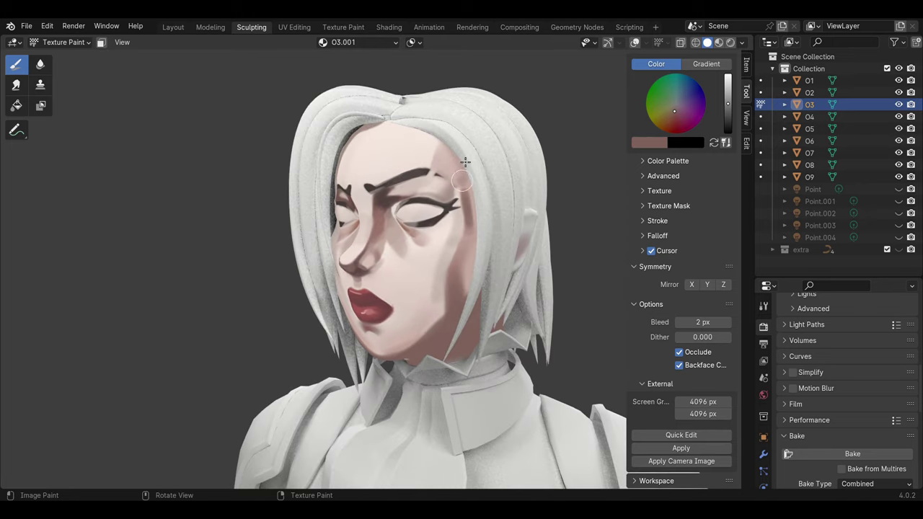
pyautogui.moveTo(485, 218)
pyautogui.mouseDown(button='middle')
pyautogui.moveTo(473, 276)
pyautogui.moveTo(422, 272)
pyautogui.mouseUp(button='middle')
pyautogui.scroll(3, 423, 272)
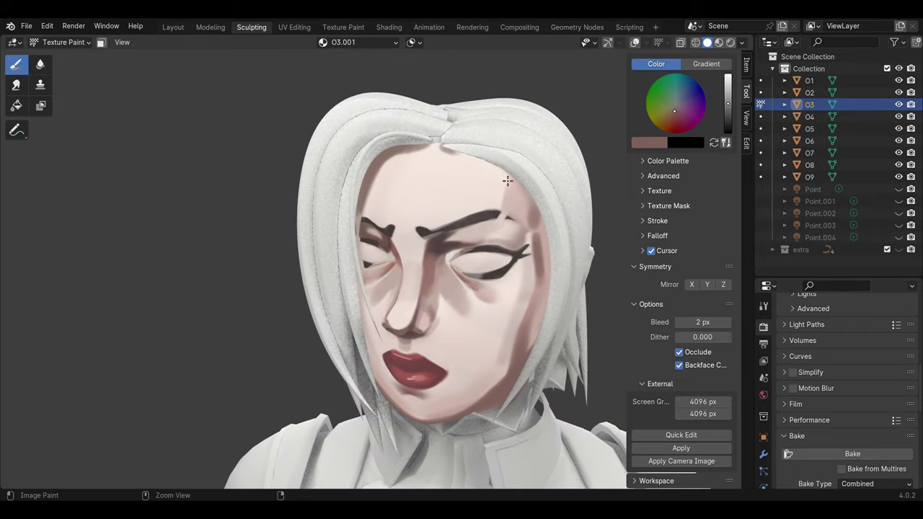
pyautogui.moveTo(503, 185)
pyautogui.mouseDown(button='middle')
pyautogui.moveTo(527, 152)
pyautogui.moveTo(508, 159)
pyautogui.mouseUp(button='middle')
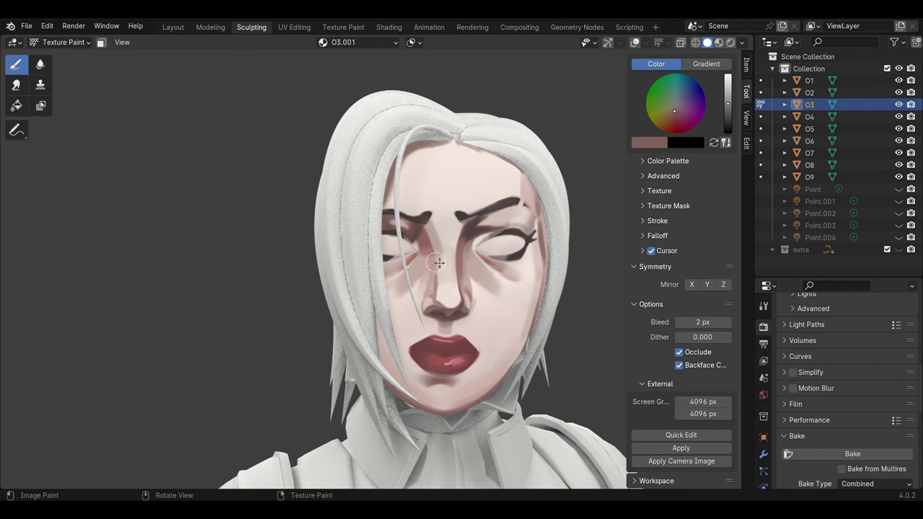
# Step: Sample a pink skin tone and paint it along the side of the cheek
pyautogui.press('s')
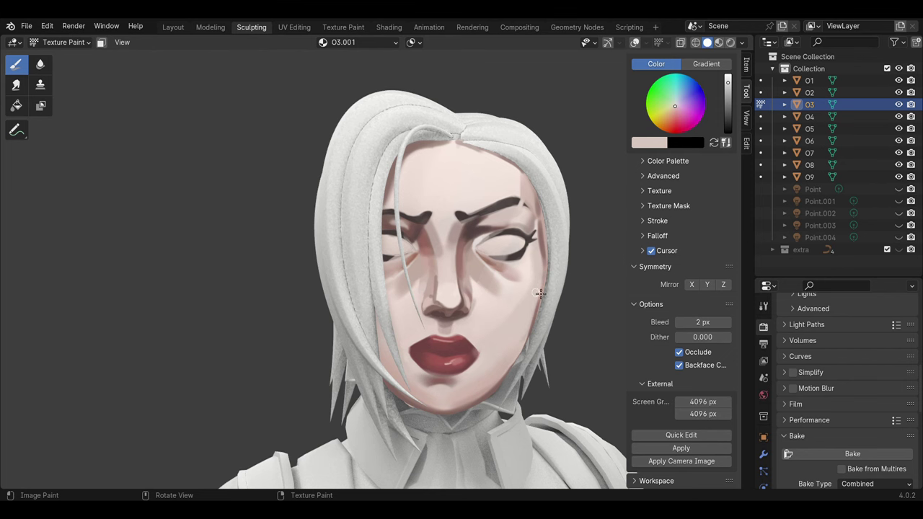
pyautogui.moveTo(539, 292); pyautogui.dragTo(435, 305, button='middle')
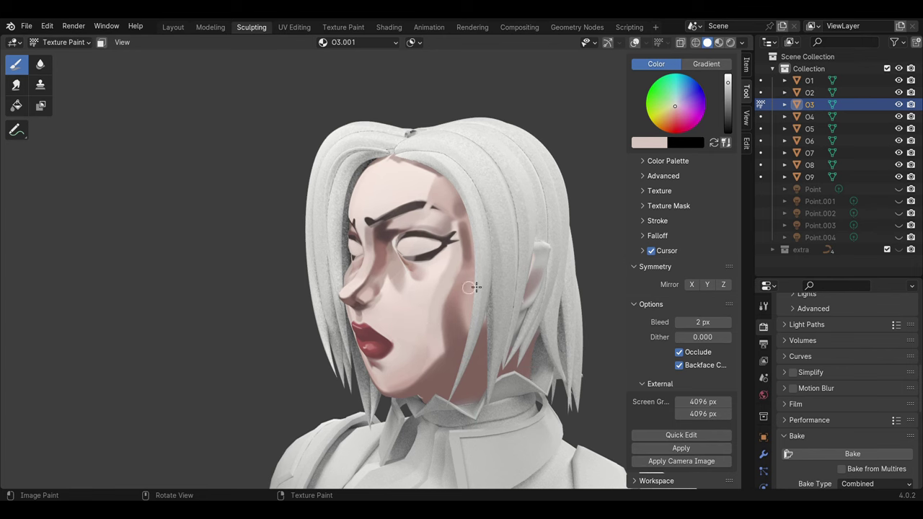
pyautogui.press('s')
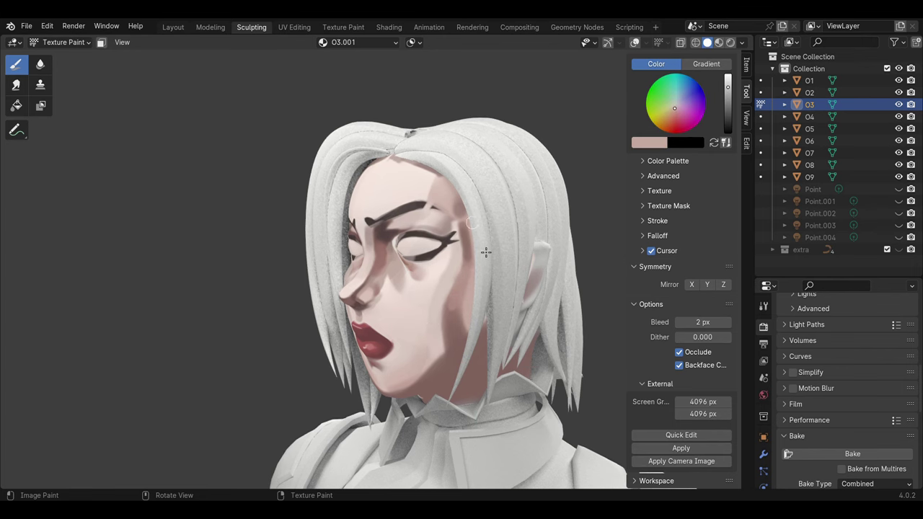
pyautogui.moveTo(496, 233); pyautogui.dragTo(478, 303, button='middle')
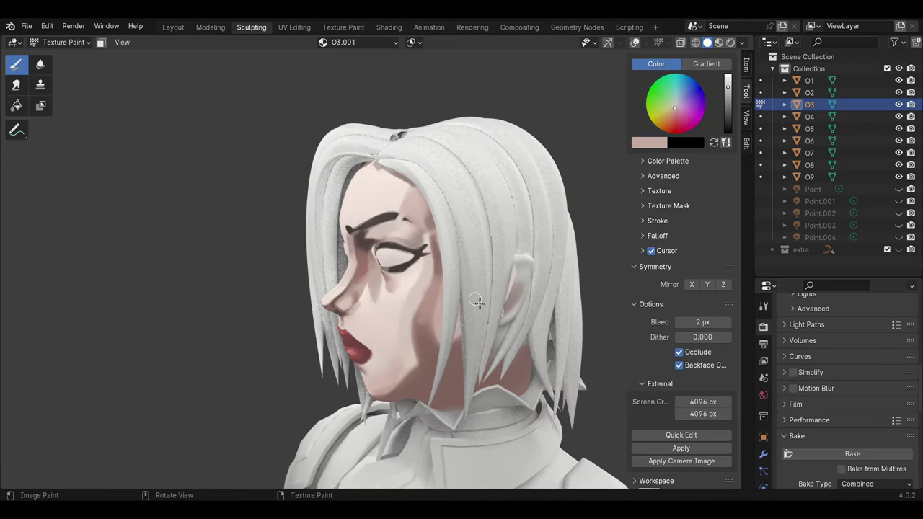
pyautogui.press('s')
pyautogui.click(419, 309)
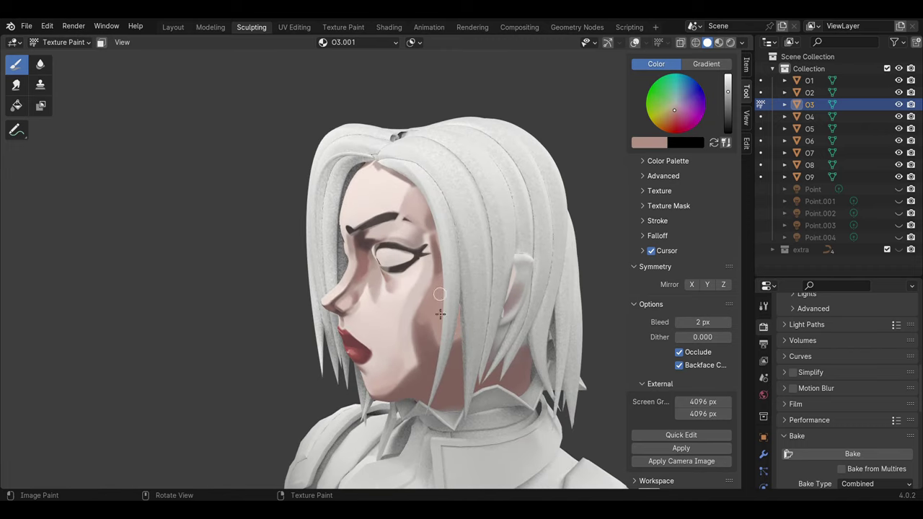
pyautogui.moveTo(439, 313); pyautogui.dragTo(427, 264, button='middle')
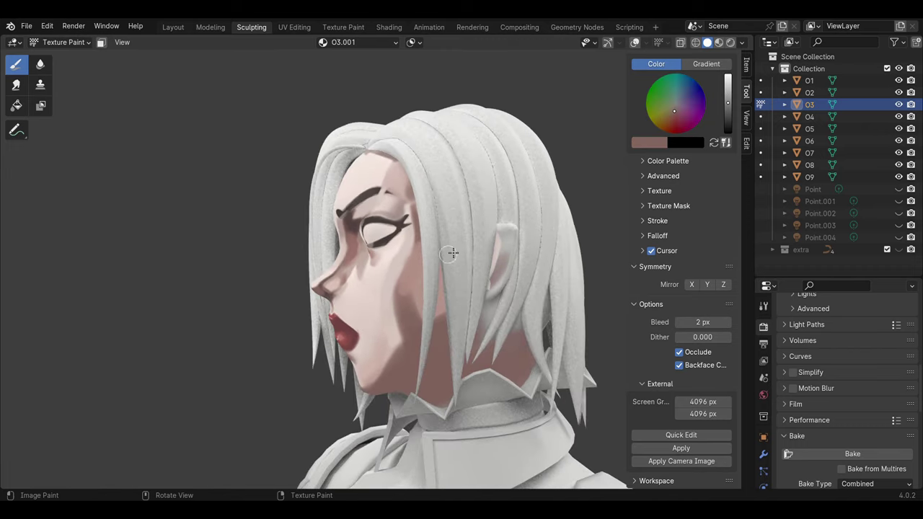
pyautogui.moveTo(452, 252)
pyautogui.mouseDown()
pyautogui.moveTo(433, 321)
pyautogui.moveTo(435, 238)
pyautogui.mouseUp()
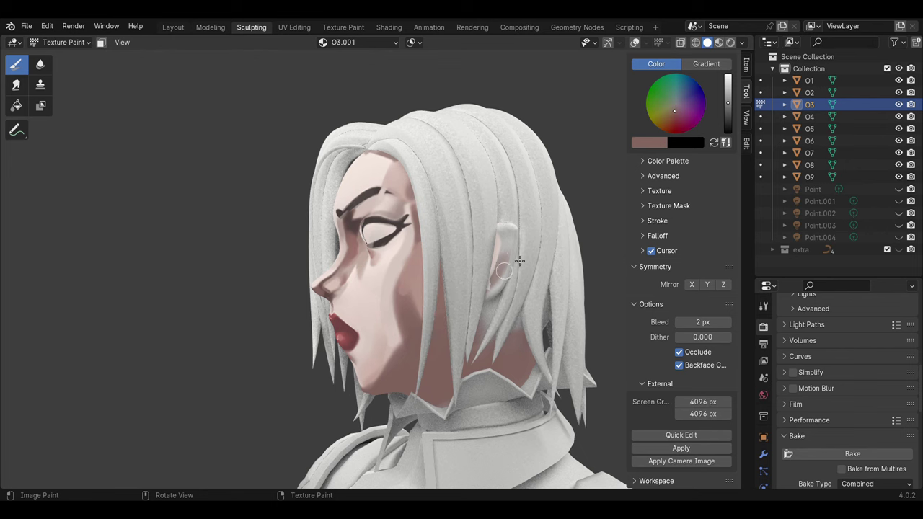
# Step: Switch to a darker mauve and paint a small stroke above the right eyebrow
pyautogui.moveTo(492, 253)
pyautogui.mouseDown(button='middle')
pyautogui.moveTo(404, 293)
pyautogui.moveTo(490, 254)
pyautogui.mouseUp(button='middle')
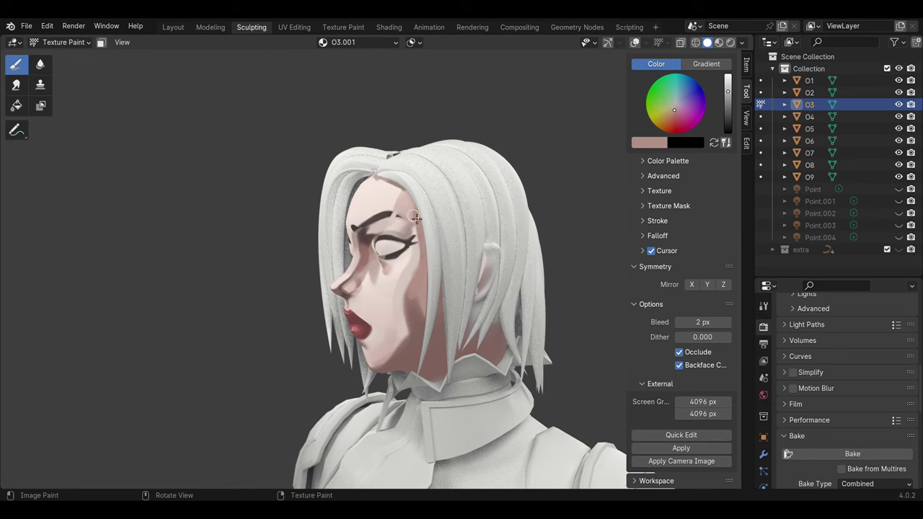
pyautogui.moveTo(416, 217)
pyautogui.mouseDown(button='middle')
pyautogui.moveTo(469, 238)
pyautogui.moveTo(444, 252)
pyautogui.mouseUp(button='middle')
pyautogui.click(649, 142)
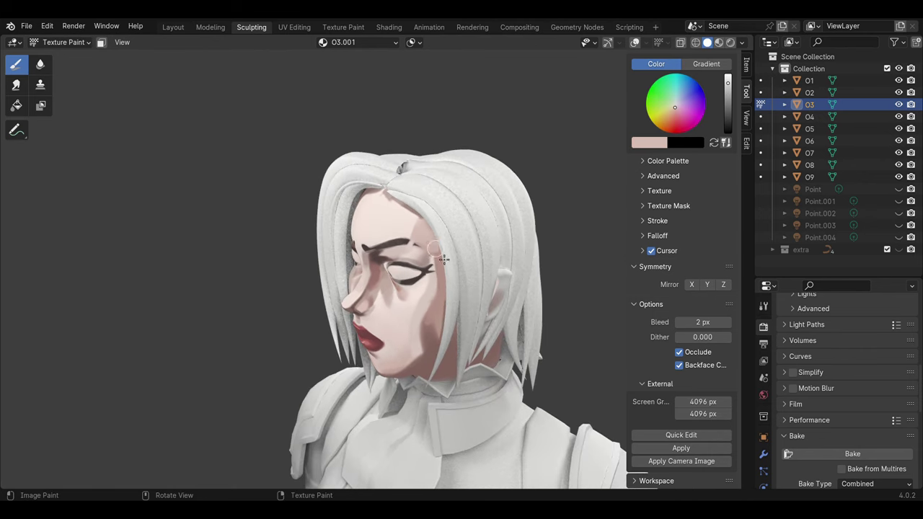
pyautogui.click(648, 142)
pyautogui.press('e')
pyautogui.click(439, 336)
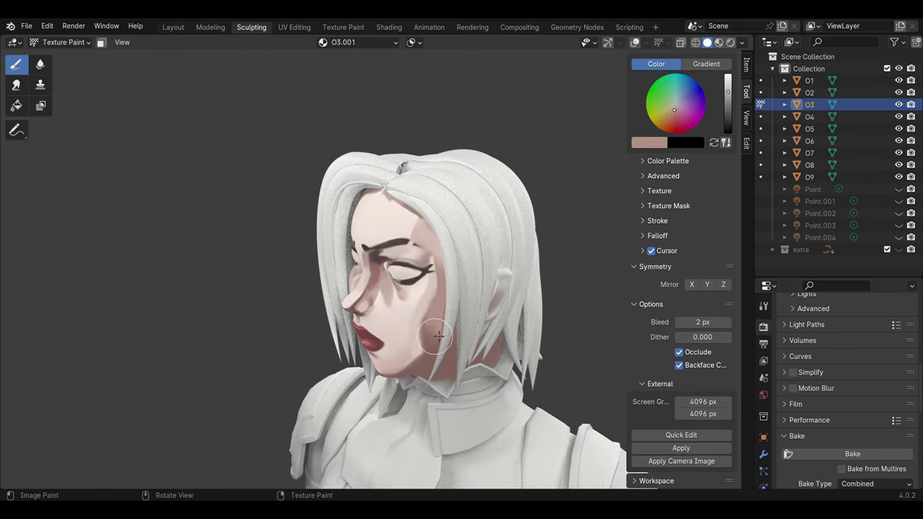
pyautogui.moveTo(469, 276)
pyautogui.mouseDown(button='middle')
pyautogui.moveTo(446, 227)
pyautogui.moveTo(452, 254)
pyautogui.moveTo(428, 286)
pyautogui.moveTo(433, 343)
pyautogui.mouseUp(button='middle')
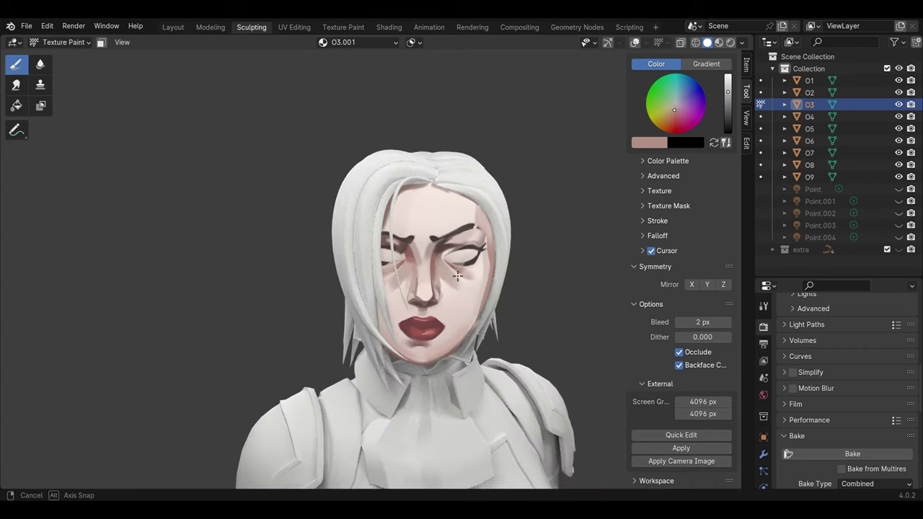
pyautogui.scroll(1, 433, 343)
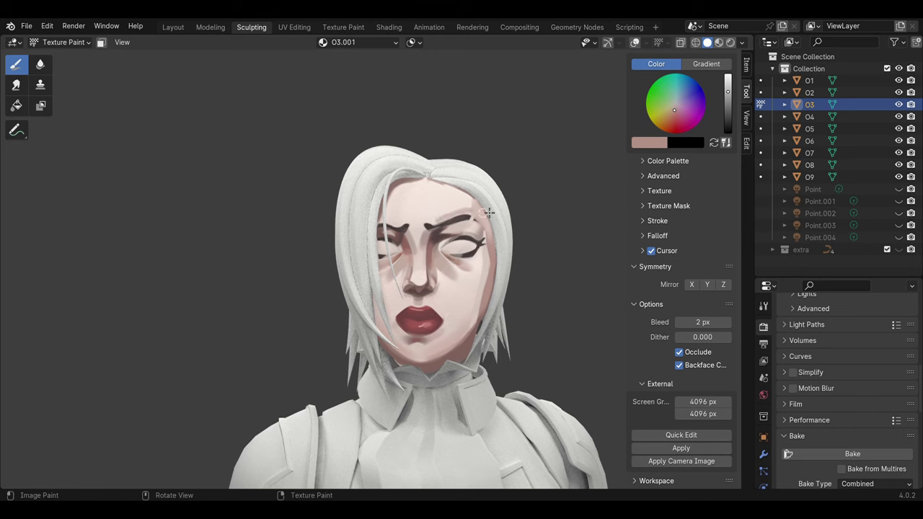
pyautogui.moveTo(466, 197); pyautogui.dragTo(468, 212)
# Step: Pick a pale pink and send the face texture to Krita with Quick Edit
pyautogui.scroll(1, 457, 255)
pyautogui.scroll(2, 453, 257)
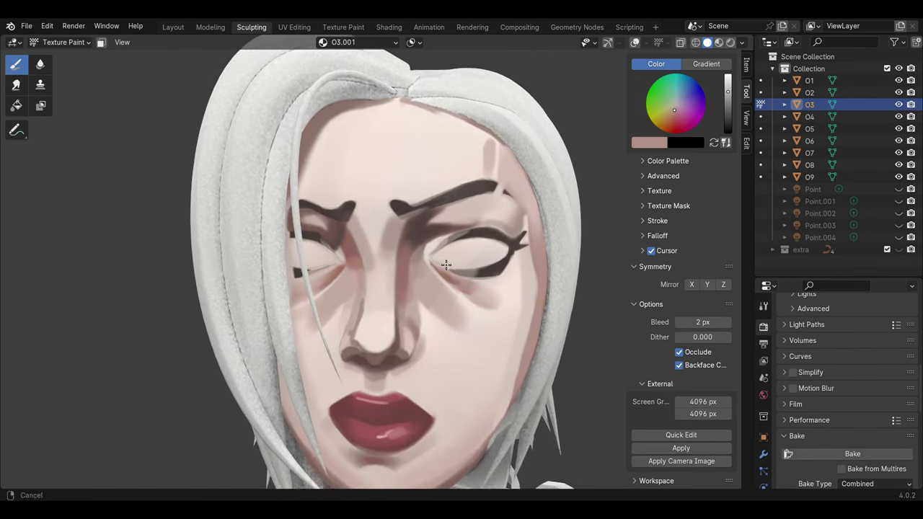
pyautogui.scroll(2, 447, 259)
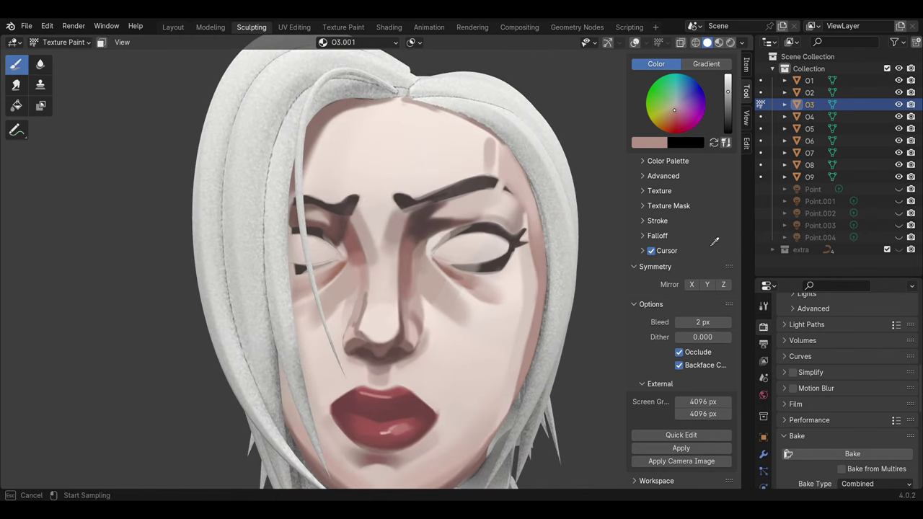
pyautogui.click(675, 106)
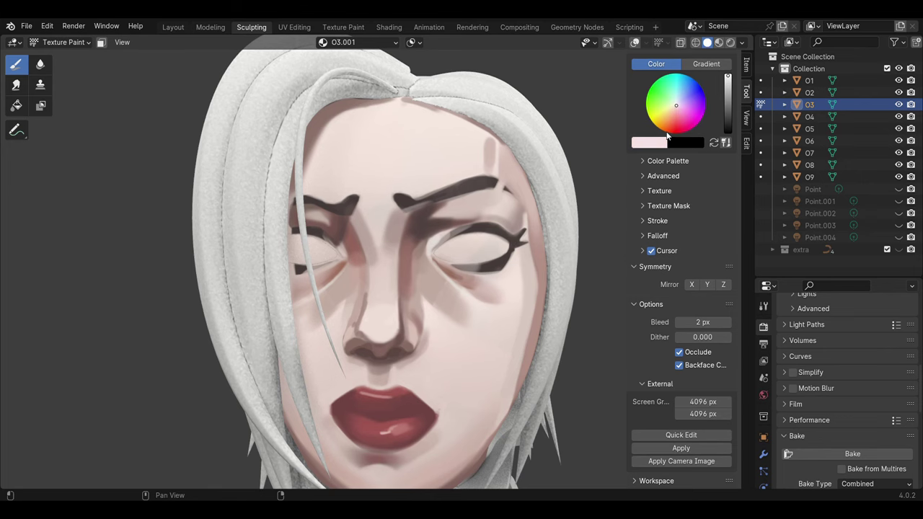
pyautogui.click(680, 435)
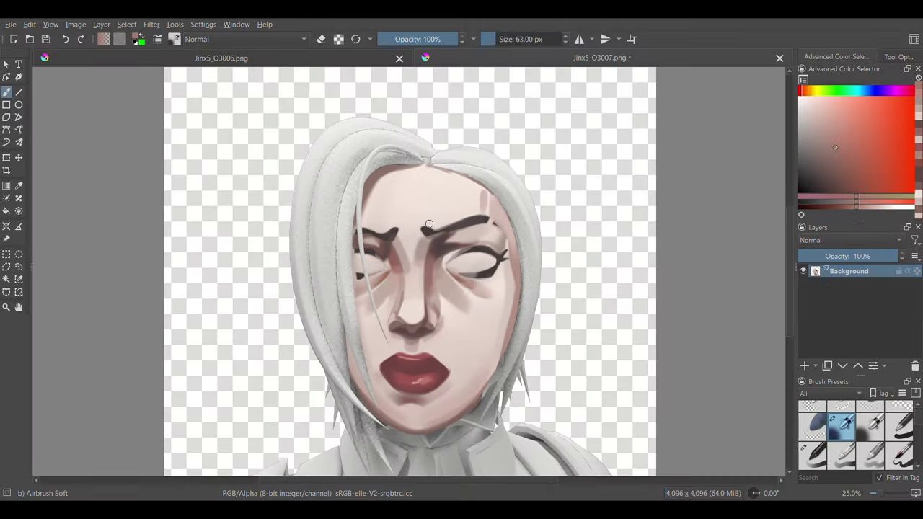
# Step: Erase the dark strokes around the left eye and add new paint layers
pyautogui.keyDown('ctrl'); pyautogui.scroll(1, 429, 224); pyautogui.keyUp('ctrl')
pyautogui.keyDown('ctrl'); pyautogui.click(465, 257); pyautogui.keyUp('ctrl')
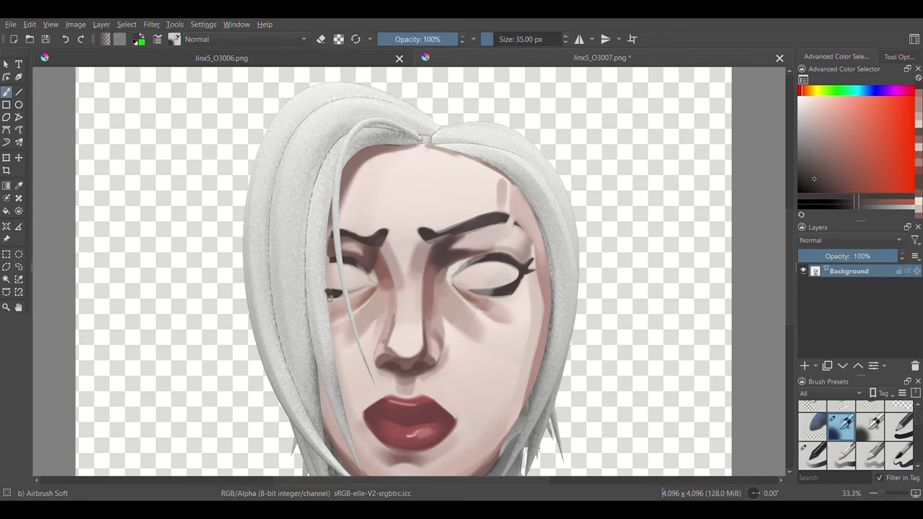
pyautogui.press('e')
pyautogui.moveTo(319, 263); pyautogui.dragTo(322, 269)
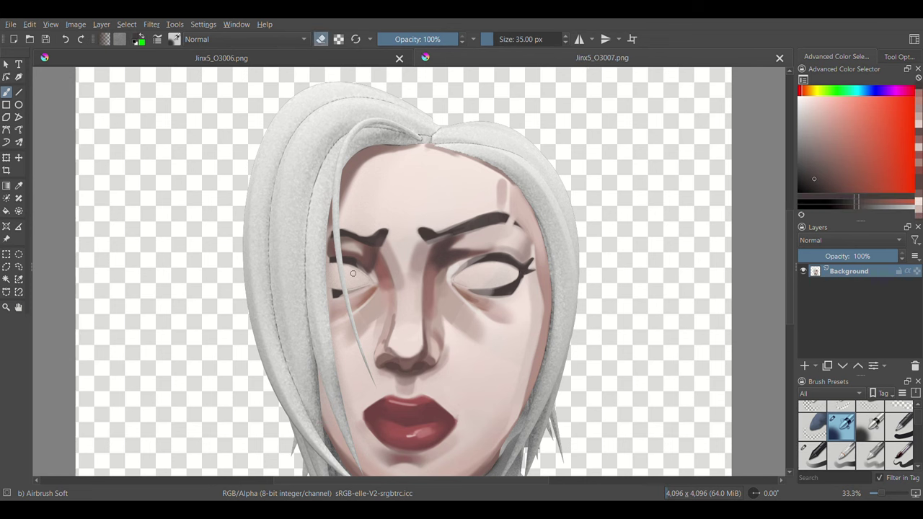
pyautogui.press('Insert')
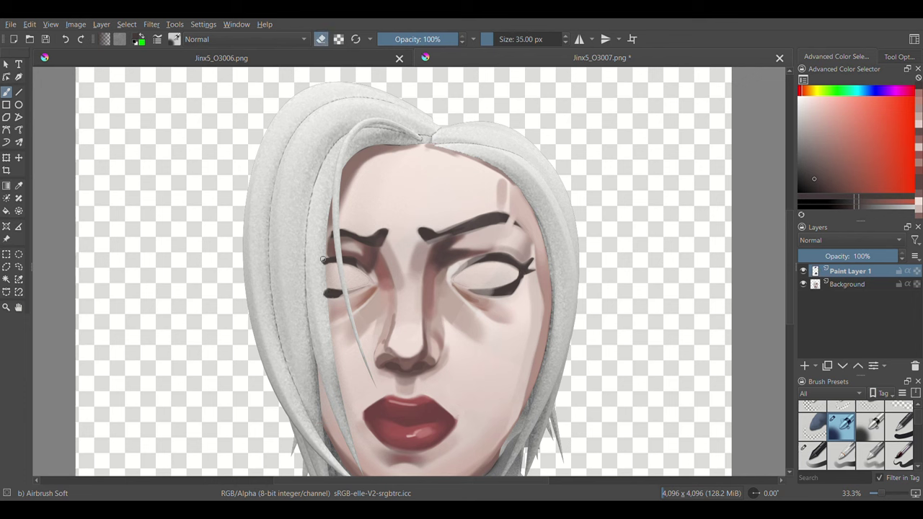
pyautogui.press('e')
pyautogui.press('e')
pyautogui.press('Insert')
pyautogui.press('e')
# Step: Paint light grey whites into both eyes and shade their upper parts dark grey
pyautogui.keyDown('ctrl'); pyautogui.click(490, 281); pyautogui.keyUp('ctrl')
pyautogui.keyDown('shift'); pyautogui.moveTo(472, 281); pyautogui.dragTo(491, 281); pyautogui.keyUp('shift')
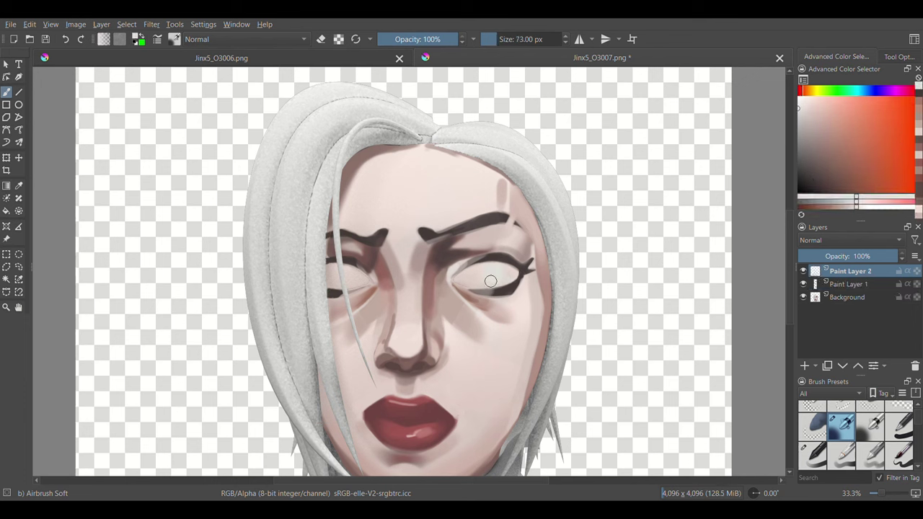
pyautogui.moveTo(337, 279); pyautogui.dragTo(344, 272)
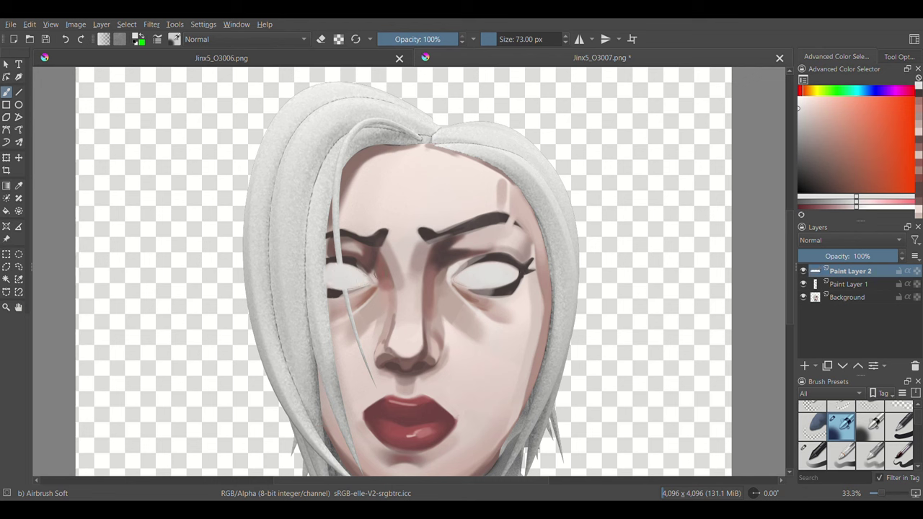
pyautogui.press('e')
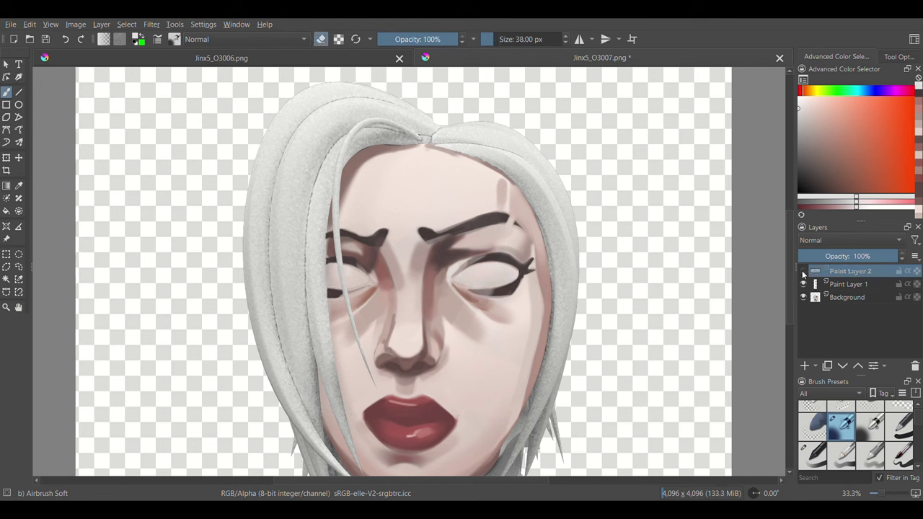
pyautogui.press('/')
pyautogui.keyDown('ctrl'); pyautogui.click(532, 272); pyautogui.keyUp('ctrl')
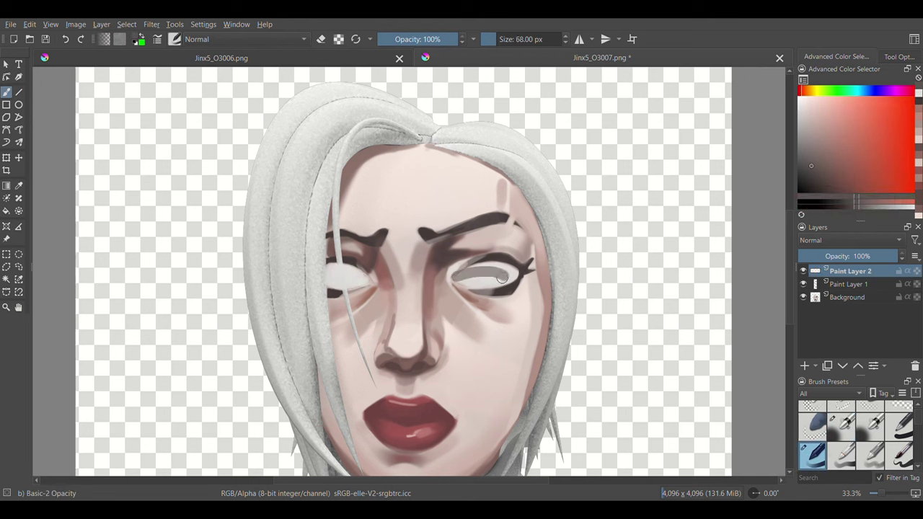
pyautogui.moveTo(474, 277); pyautogui.dragTo(509, 271)
pyautogui.press('[')
pyautogui.moveTo(328, 268); pyautogui.dragTo(369, 274)
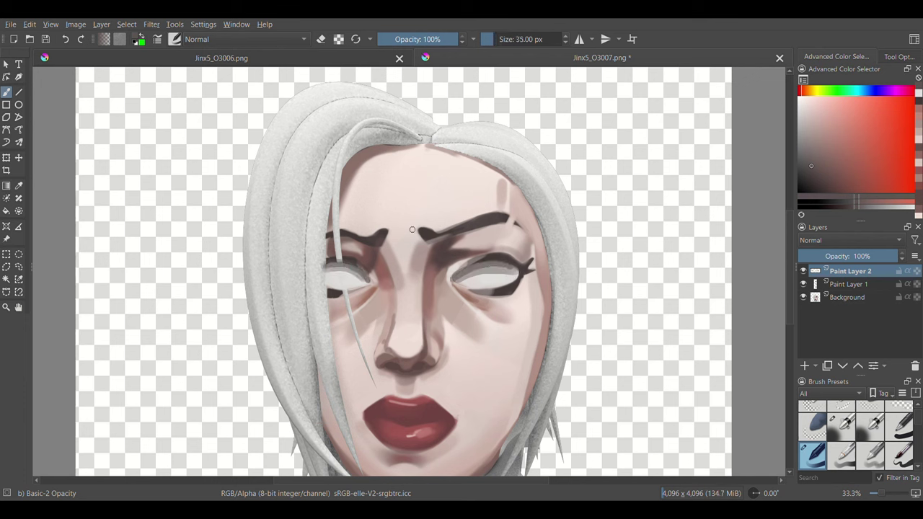
# Step: Compare the eye-white layer, then block in a dark bluish-grey iris on new Paint Layer 3
pyautogui.press('e')
pyautogui.keyDown('ctrl'); pyautogui.click(464, 284); pyautogui.keyUp('ctrl')
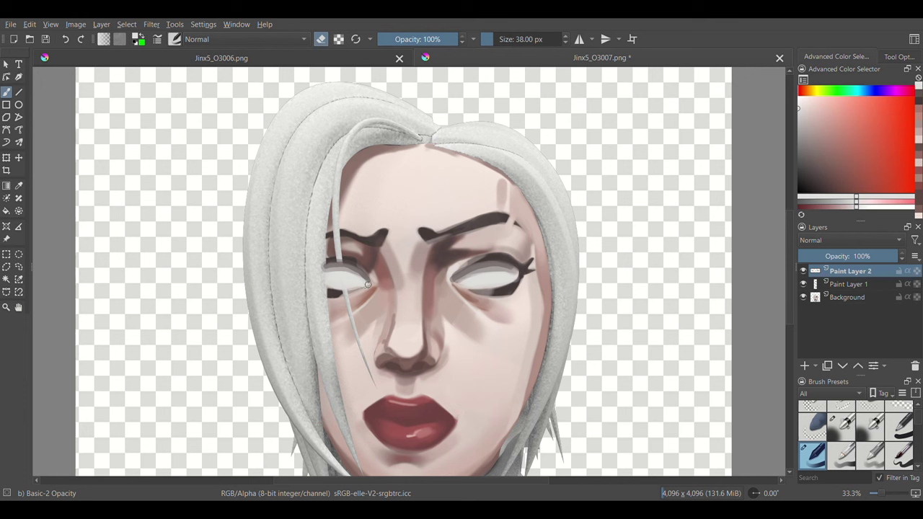
pyautogui.click(804, 272)
pyautogui.click(804, 272)
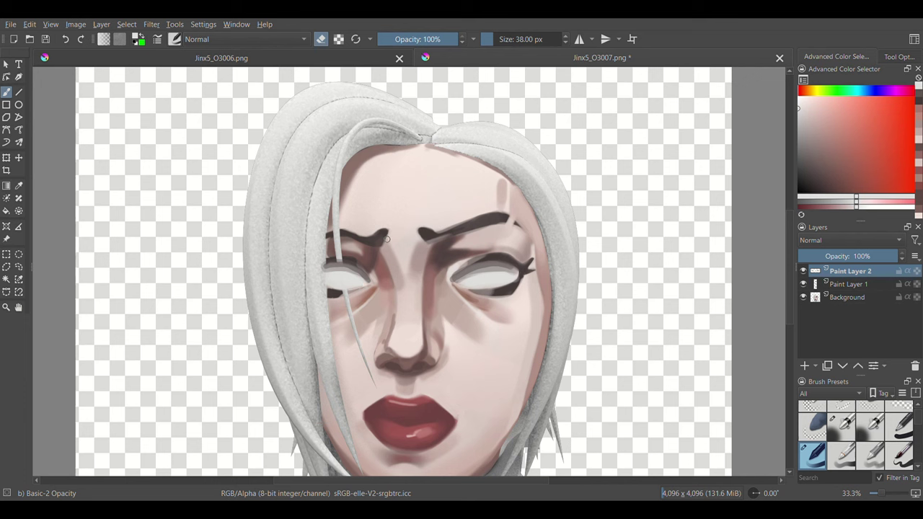
pyautogui.press('e')
pyautogui.keyDown('ctrl'); pyautogui.click(352, 276); pyautogui.keyUp('ctrl')
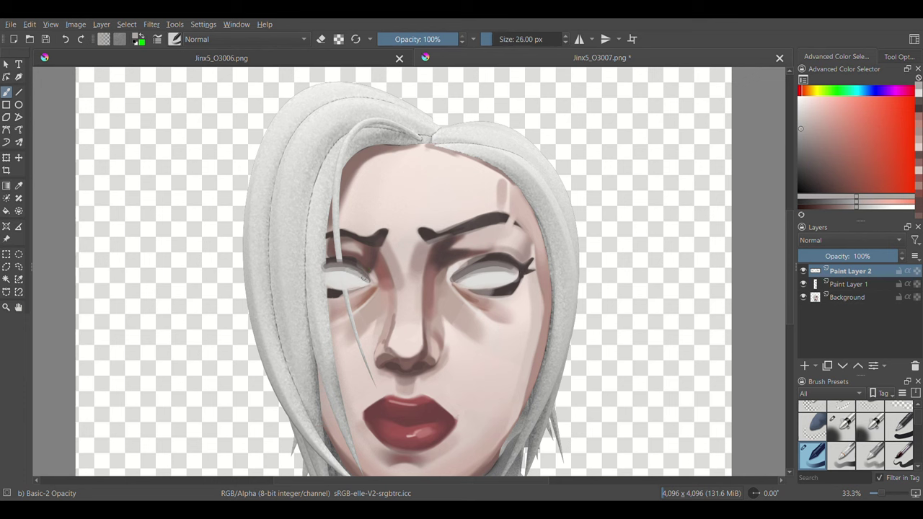
pyautogui.press('Insert')
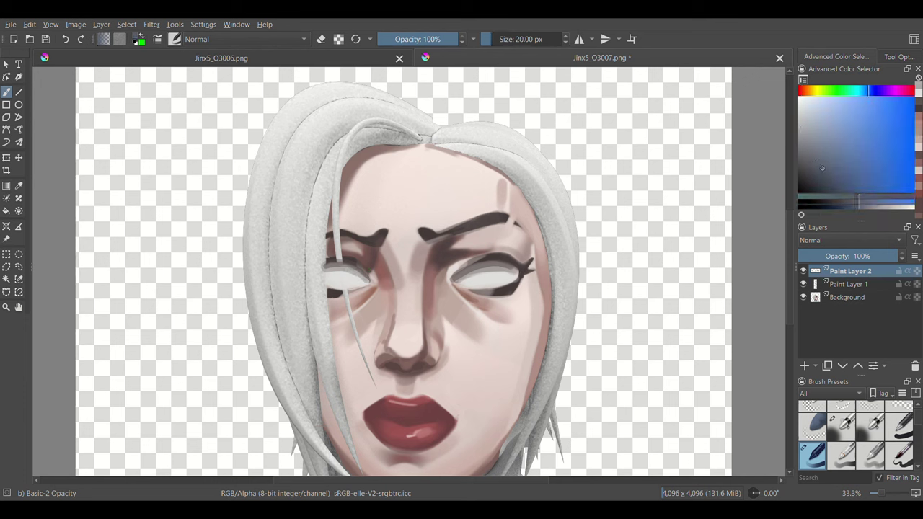
pyautogui.click(834, 202)
pyautogui.keyDown('shift'); pyautogui.moveTo(483, 277); pyautogui.dragTo(496, 280); pyautogui.keyUp('shift')
# Step: Redo grey irises on both eyes and trim the right iris edge with the eraser
pyautogui.hotkey('ctrl', 'z')
pyautogui.moveTo(335, 275); pyautogui.dragTo(343, 278)
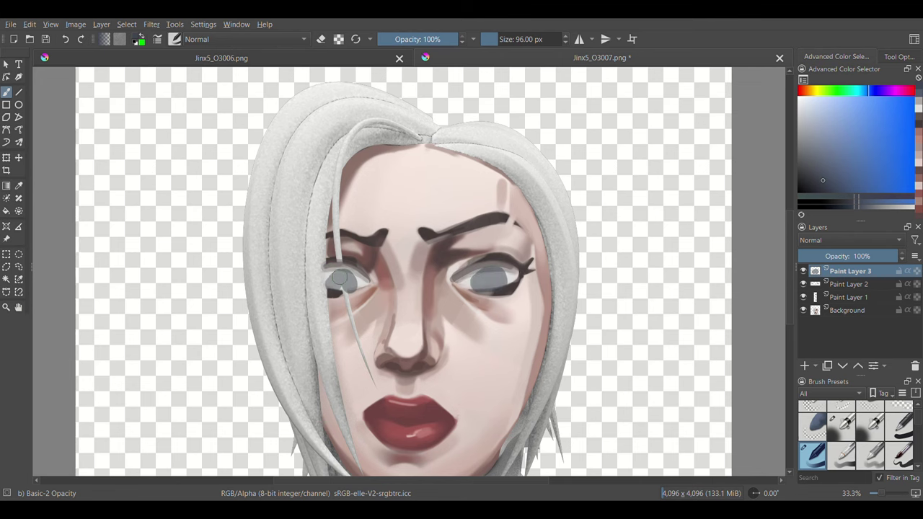
pyautogui.keyDown('ctrl'); pyautogui.scroll(-1, 339, 278); pyautogui.keyUp('ctrl')
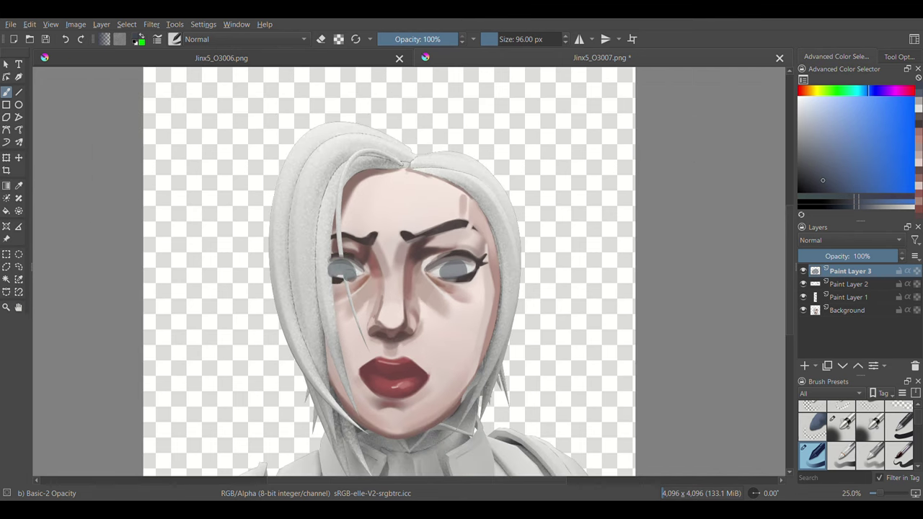
pyautogui.press('e')
pyautogui.moveTo(439, 271); pyautogui.dragTo(470, 268)
pyautogui.press('[')
pyautogui.press('[')
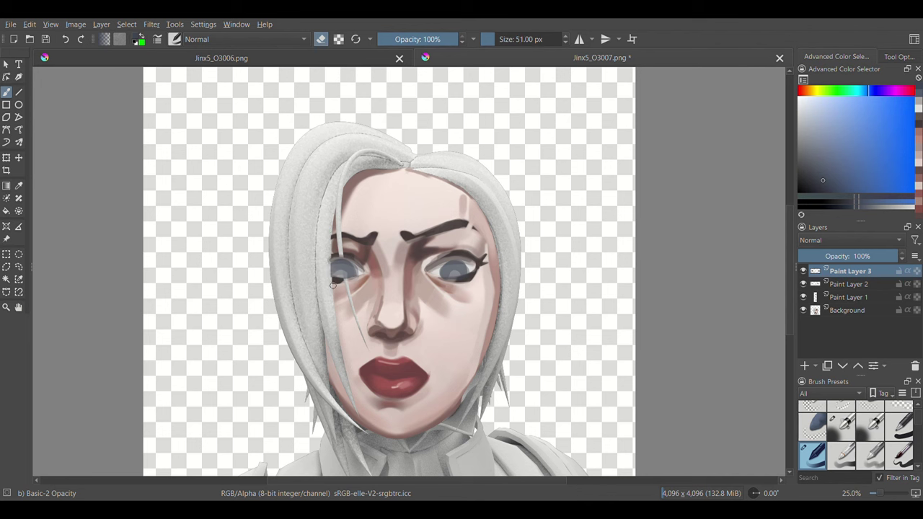
# Step: Refine the irises with dark grey pupils, alternating brush and eraser to clean edges
pyautogui.press('e')
pyautogui.keyDown('ctrl'); pyautogui.click(358, 265); pyautogui.keyUp('ctrl')
pyautogui.press('[')
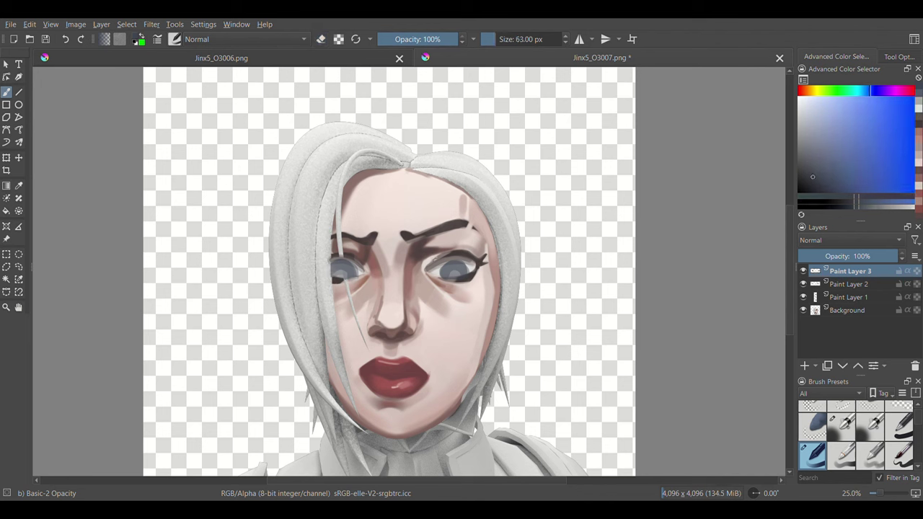
pyautogui.press('[')
pyautogui.press('[')
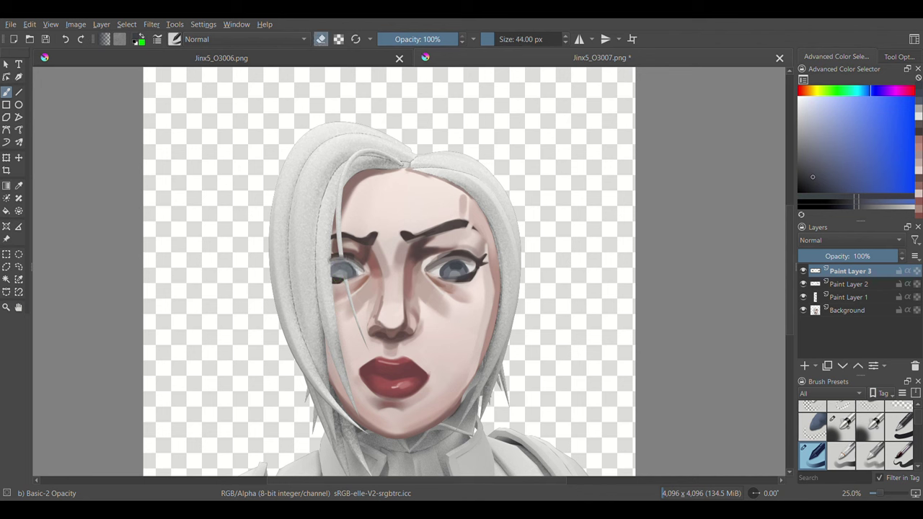
pyautogui.press('e')
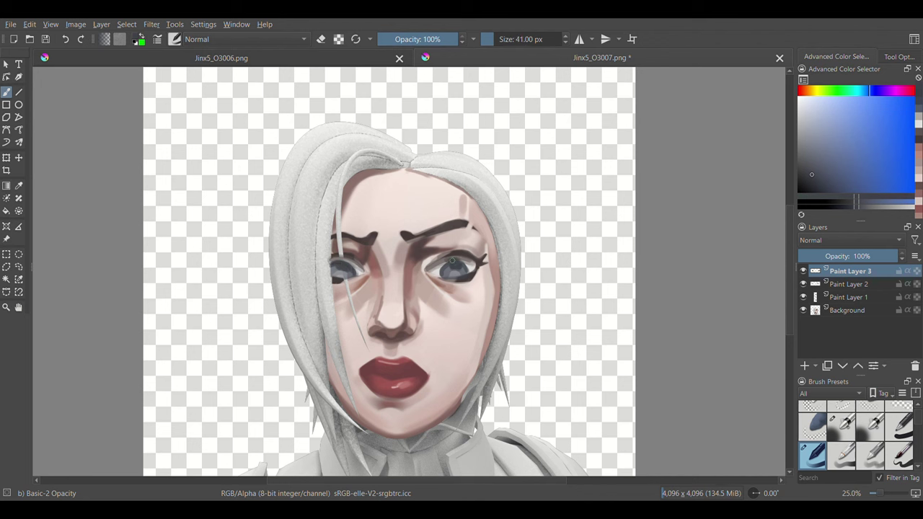
pyautogui.keyDown('ctrl'); pyautogui.click(447, 264); pyautogui.keyUp('ctrl')
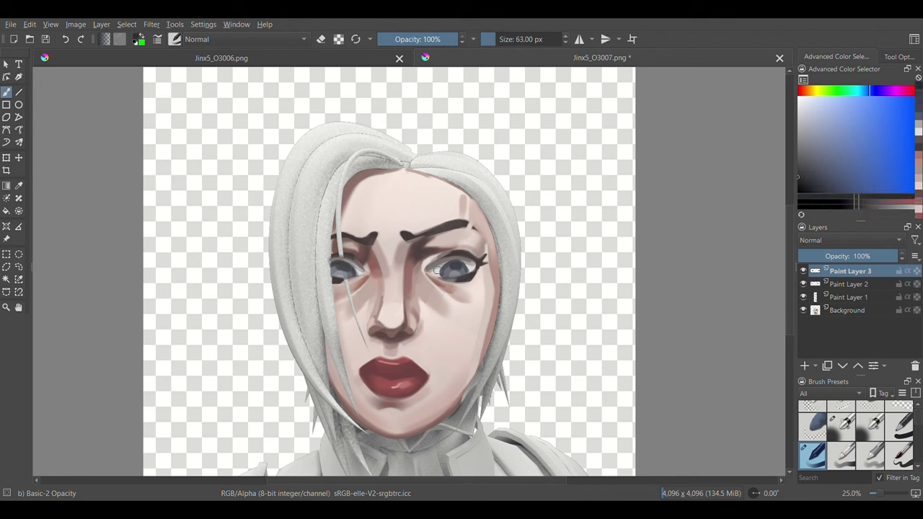
pyautogui.keyDown('shift'); pyautogui.moveTo(442, 267); pyautogui.dragTo(456, 267); pyautogui.keyUp('shift')
pyautogui.press('e')
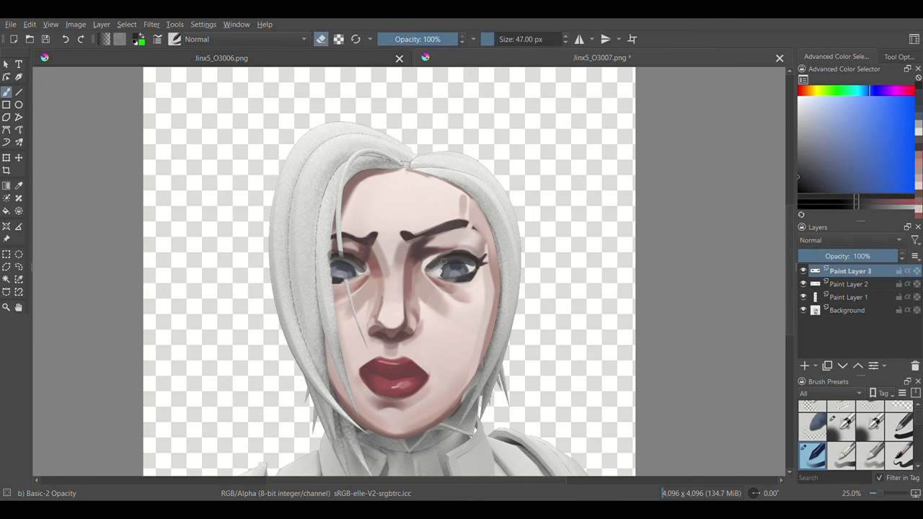
pyautogui.keyDown('shift'); pyautogui.moveTo(453, 283); pyautogui.dragTo(461, 282); pyautogui.keyUp('shift')
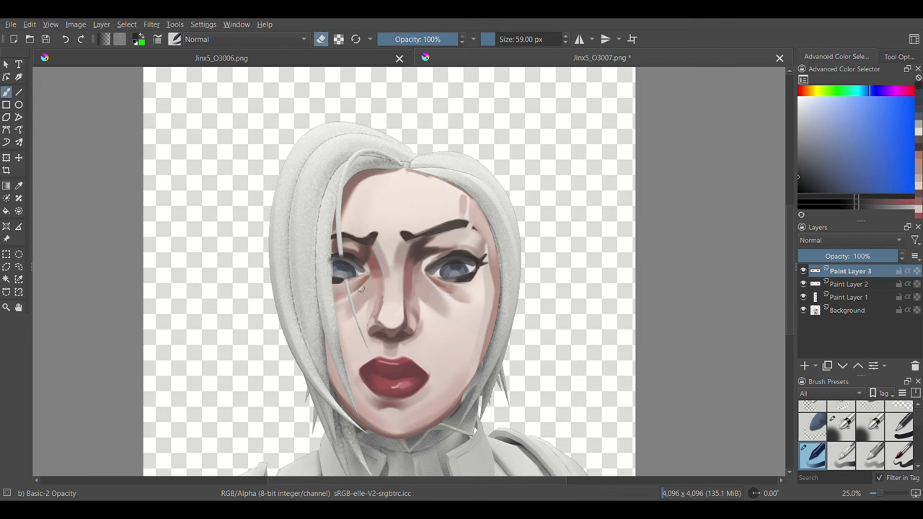
pyautogui.press('/')
pyautogui.keyDown('ctrl'); pyautogui.click(487, 280); pyautogui.keyUp('ctrl')
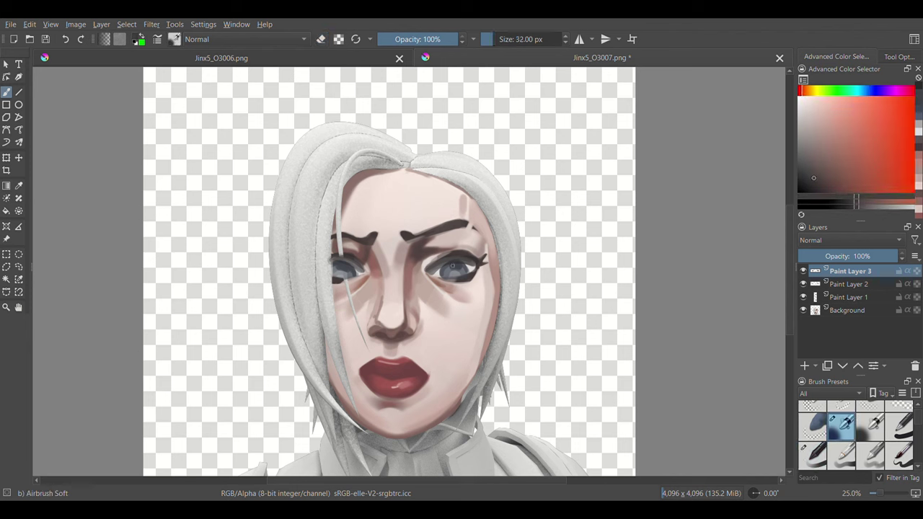
# Step: Choose a darker blue-grey for the irises and size the airbrush
pyautogui.keyDown('shift'); pyautogui.moveTo(452, 266); pyautogui.dragTo(446, 266); pyautogui.keyUp('shift')
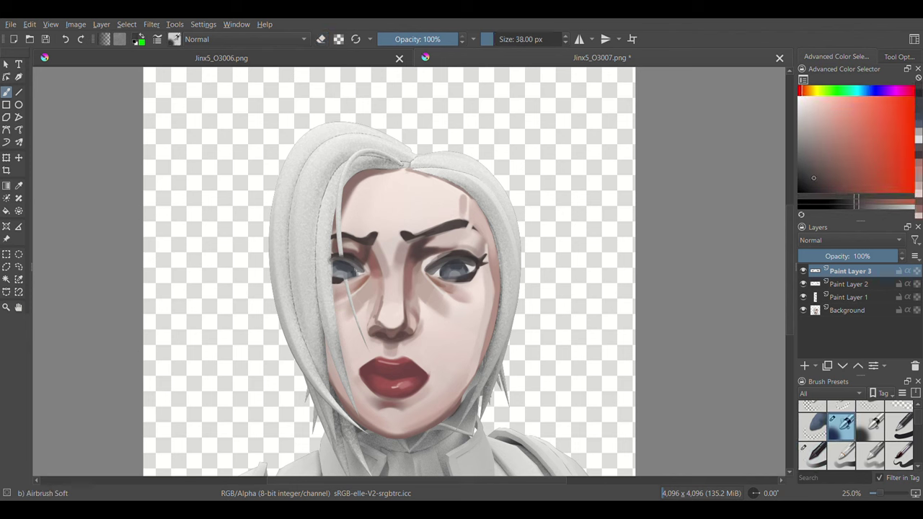
pyautogui.keyDown('ctrl'); pyautogui.click(481, 276); pyautogui.keyUp('ctrl')
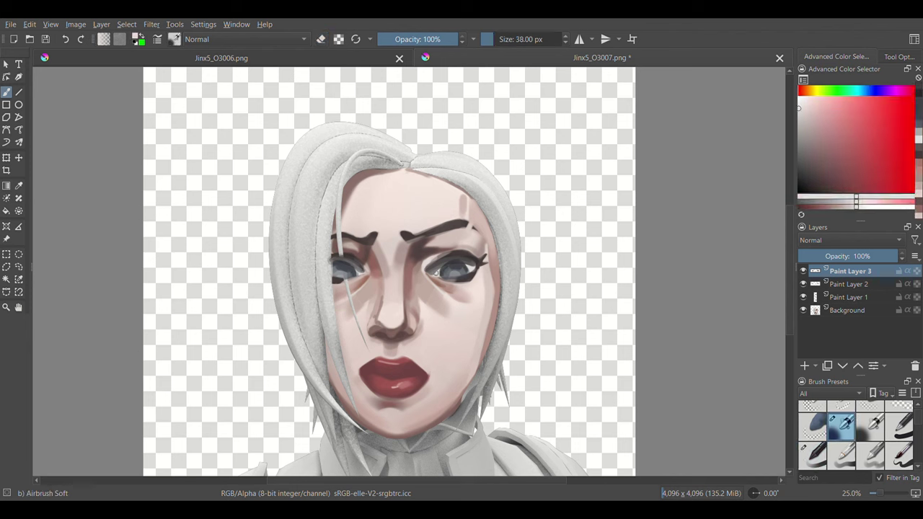
pyautogui.keyDown('shift'); pyautogui.moveTo(458, 266); pyautogui.dragTo(467, 267); pyautogui.keyUp('shift')
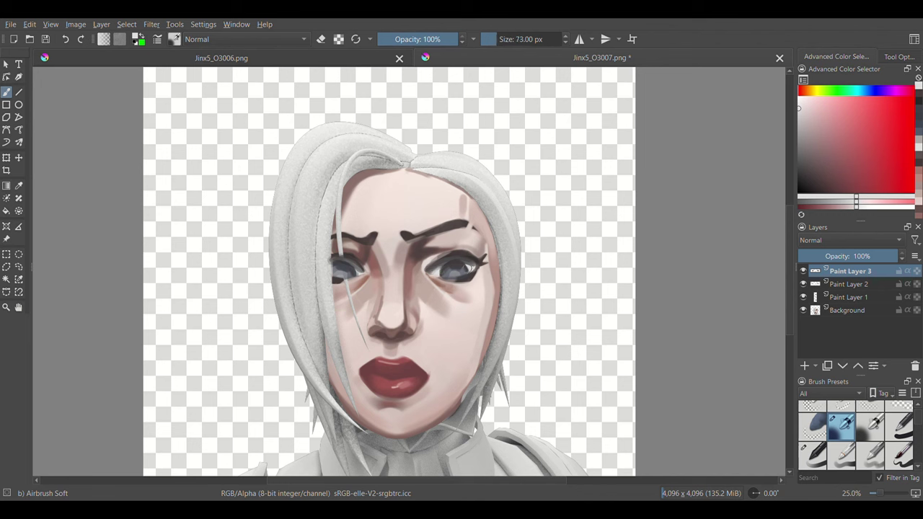
pyautogui.click(867, 90)
pyautogui.click(848, 140)
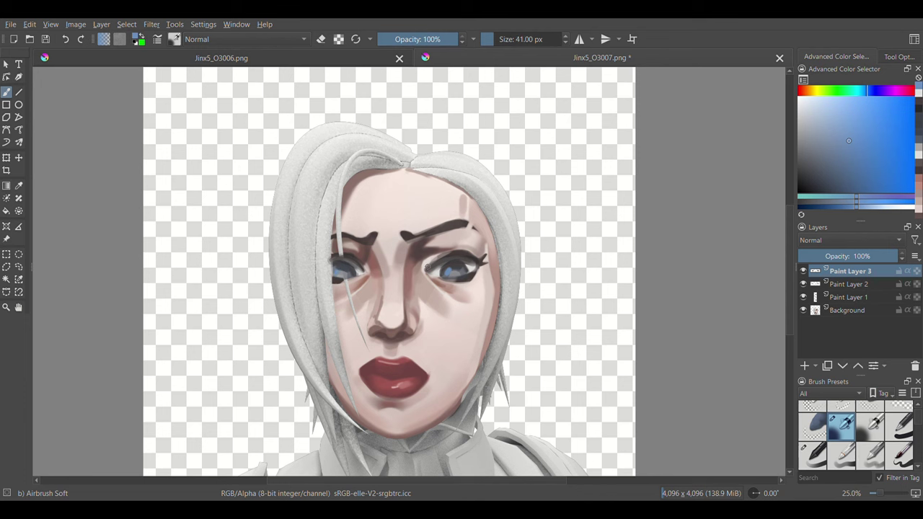
pyautogui.click(809, 181)
pyautogui.keyDown('shift'); pyautogui.moveTo(449, 274); pyautogui.dragTo(459, 274); pyautogui.keyUp('shift')
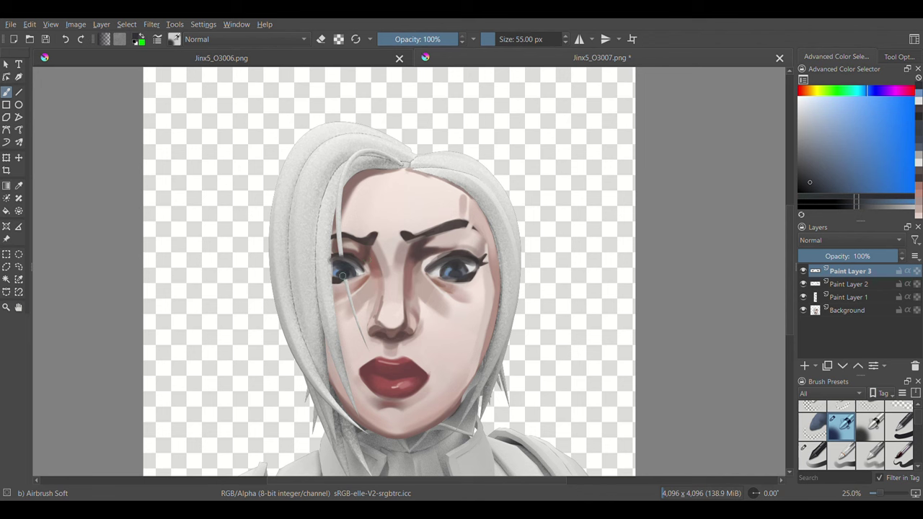
pyautogui.keyDown('shift'); pyautogui.moveTo(342, 274); pyautogui.dragTo(335, 275); pyautogui.keyUp('shift')
# Step: Paint lighter blue into the irises and add near-white eye highlights
pyautogui.keyDown('ctrl'); pyautogui.click(455, 277); pyautogui.keyUp('ctrl')
pyautogui.keyDown('shift'); pyautogui.moveTo(455, 277); pyautogui.dragTo(461, 236); pyautogui.keyUp('shift')
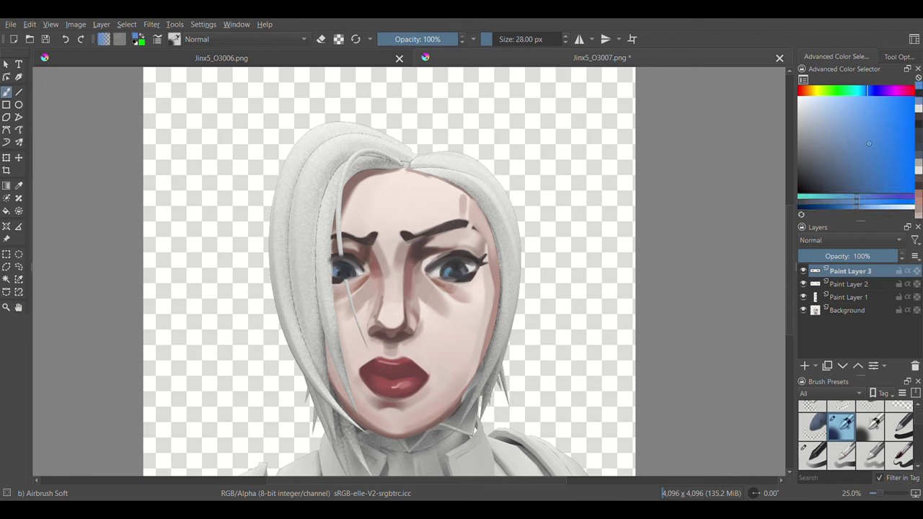
pyautogui.keyDown('ctrl'); pyautogui.click(449, 271); pyautogui.keyUp('ctrl')
pyautogui.keyDown('shift'); pyautogui.moveTo(448, 271); pyautogui.dragTo(447, 268); pyautogui.keyUp('shift')
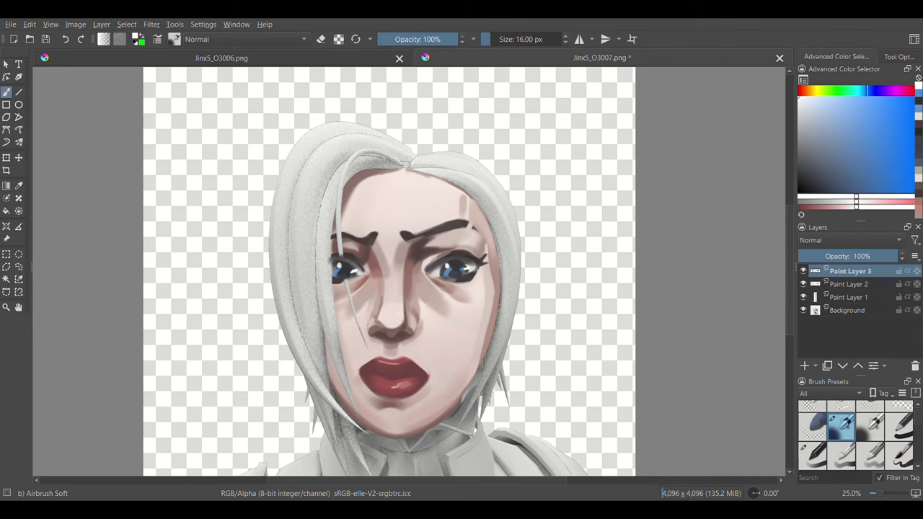
# Step: Delete the Background face layer and merge the three paint layers into one
pyautogui.click(847, 310)
pyautogui.click(915, 365)
pyautogui.keyDown('shift'); pyautogui.click(850, 271); pyautogui.keyUp('shift')
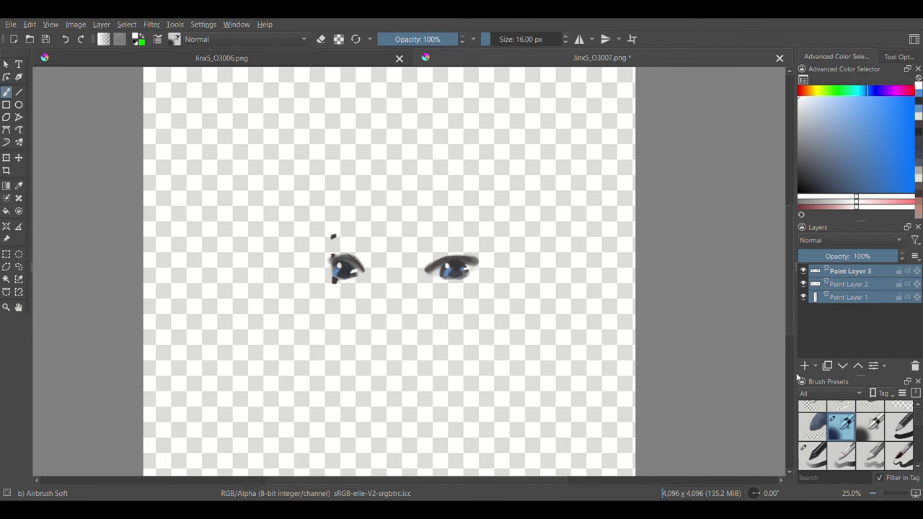
pyautogui.hotkey('ctrl', 'e')
# Step: Save the blue-eyed face painting in Krita, apply it to the bust, and orbit to a frontal view
pyautogui.hotkey('ctrl', 's')
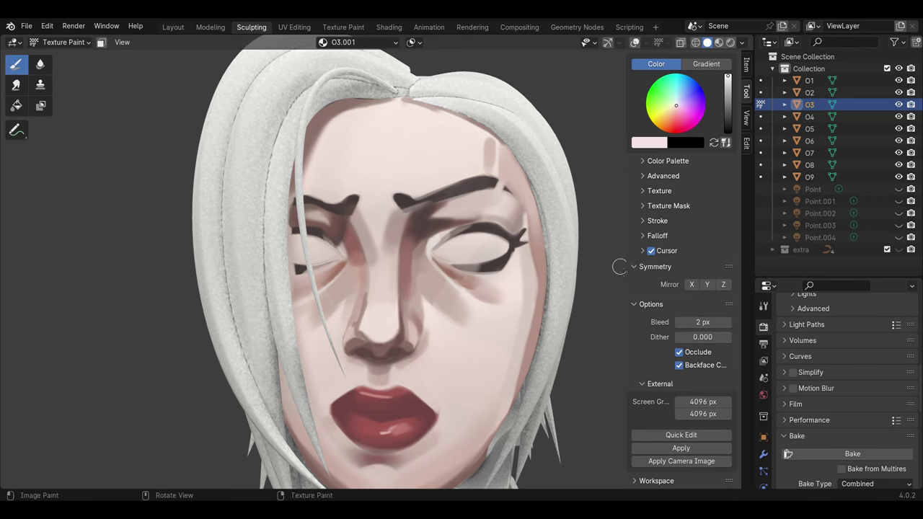
pyautogui.click(681, 448)
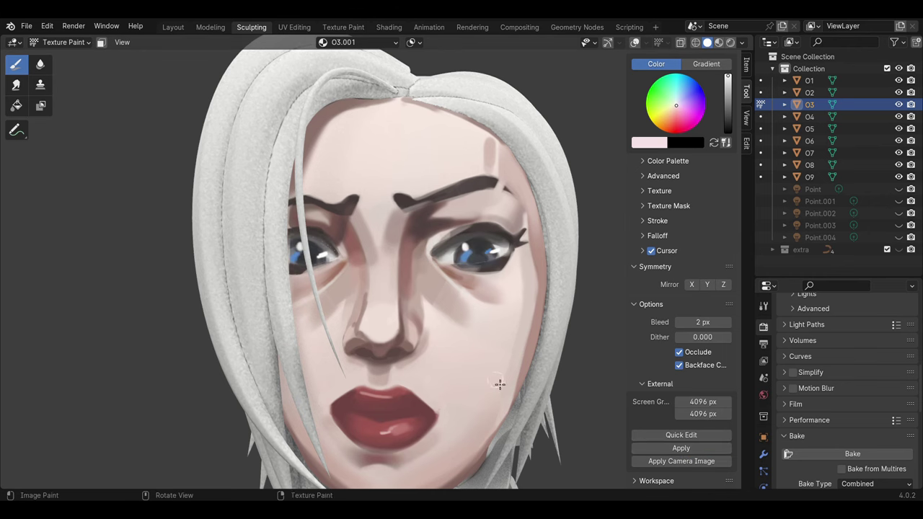
pyautogui.moveTo(499, 383)
pyautogui.mouseDown(button='middle')
pyautogui.moveTo(492, 418)
pyautogui.moveTo(469, 388)
pyautogui.mouseUp(button='middle')
pyautogui.scroll(-2, 472, 400)
pyautogui.scroll(-3, 443, 360)
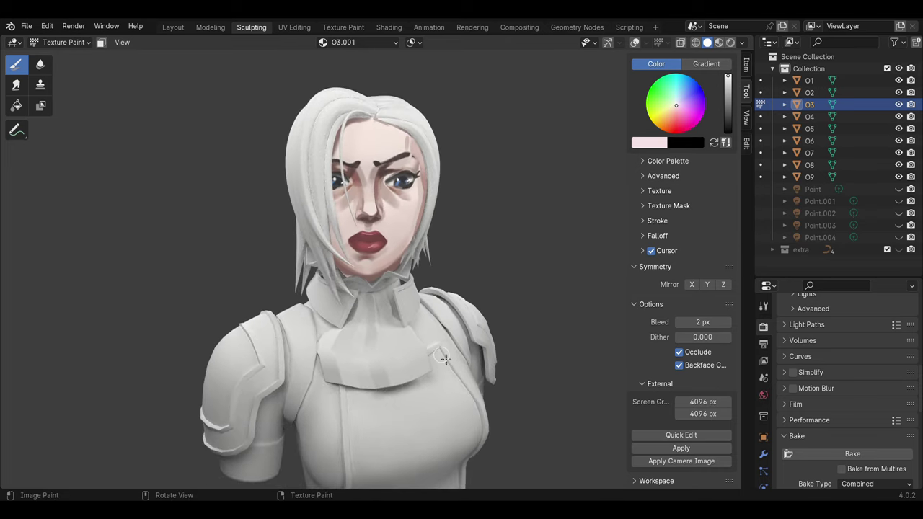
pyautogui.moveTo(548, 236); pyautogui.dragTo(442, 264, button='middle')
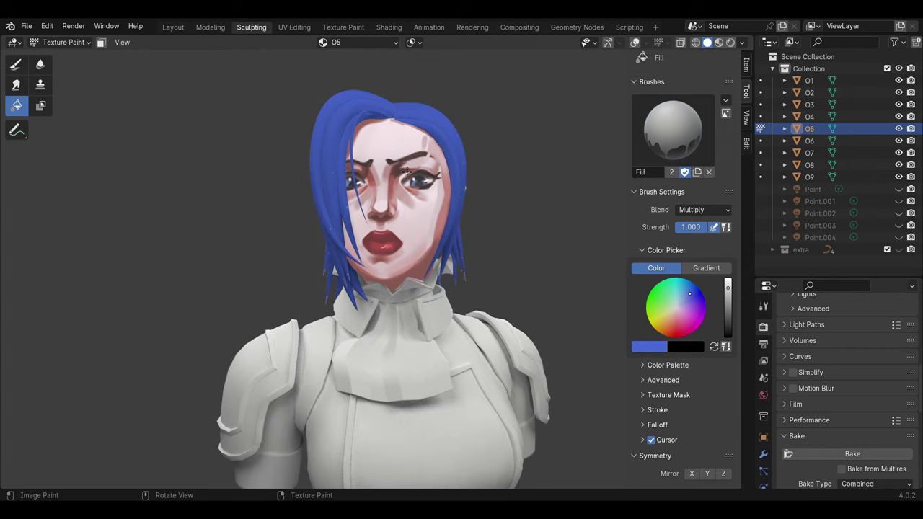
# Step: Switch from fill to the Draw tool and pick the CR hard texture brush
pyautogui.moveTo(408, 171); pyautogui.dragTo(402, 178, button='middle')
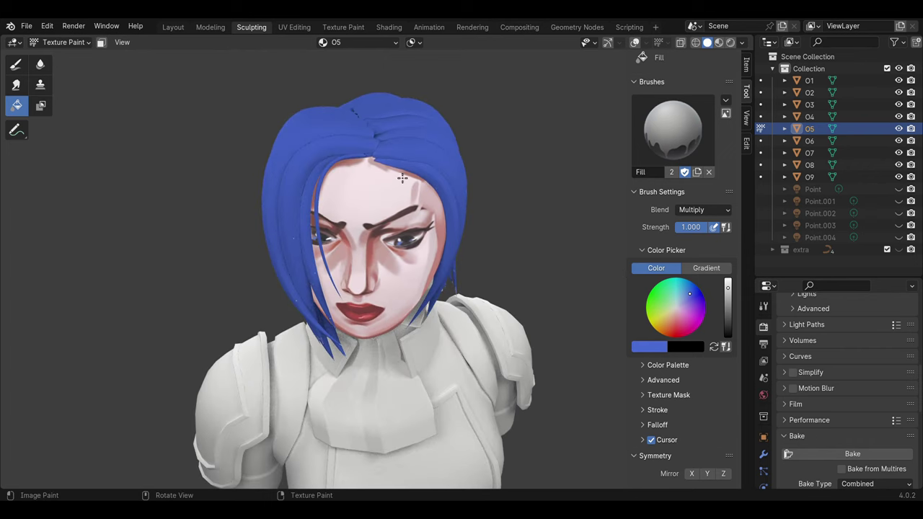
pyautogui.click(16, 63)
pyautogui.click(26, 26)
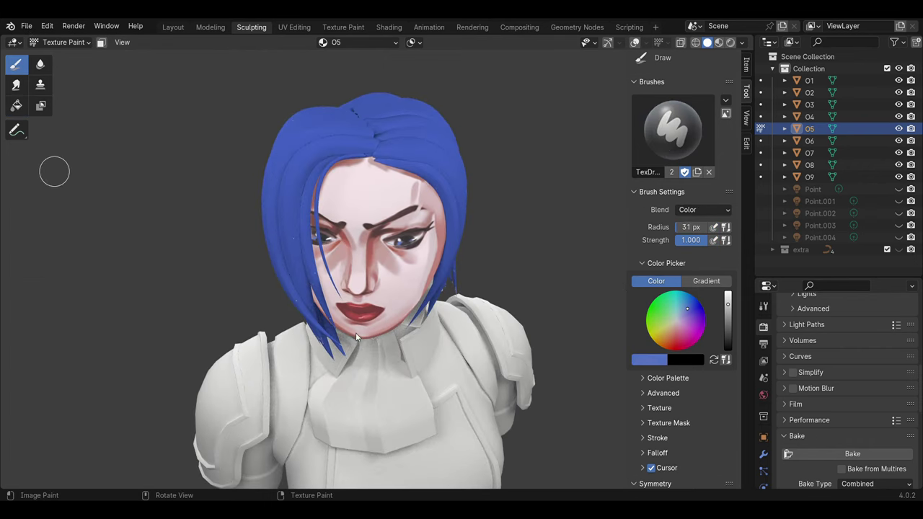
pyautogui.moveTo(347, 268); pyautogui.dragTo(614, 407, button='middle')
pyautogui.click(673, 134)
pyautogui.click(495, 193)
pyautogui.moveTo(495, 193); pyautogui.dragTo(408, 270, button='middle')
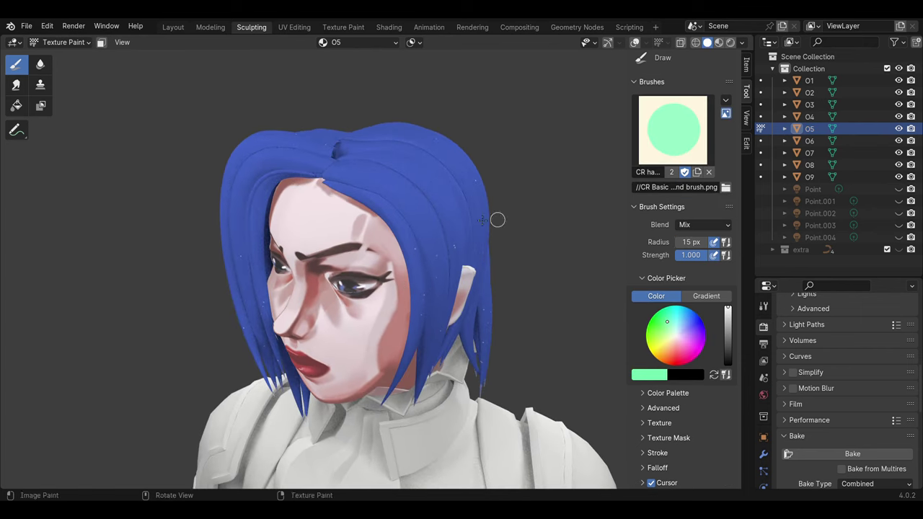
# Step: Sample darker and lighter blues from the hair and tune the brush radius for shading strands
pyautogui.press('s')
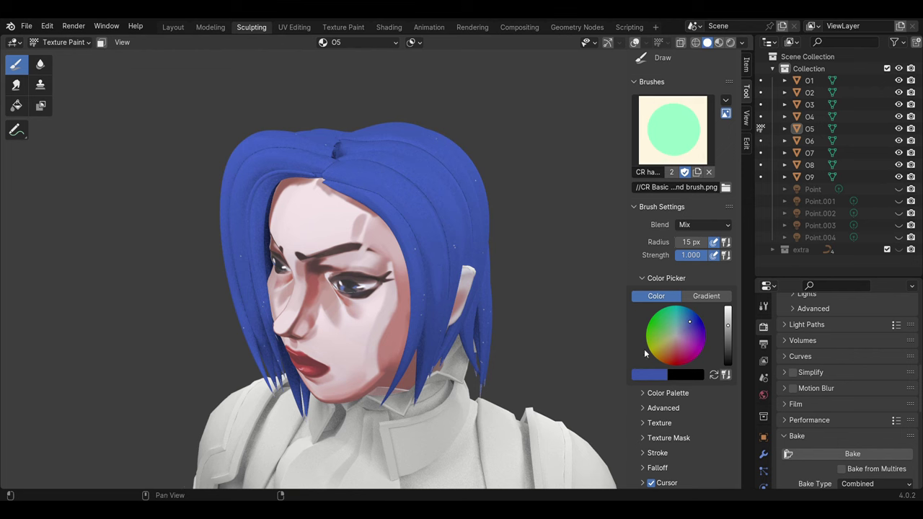
pyautogui.press('[')
pyautogui.press('[')
pyautogui.press('[')
pyautogui.press(']')
pyautogui.press(']')
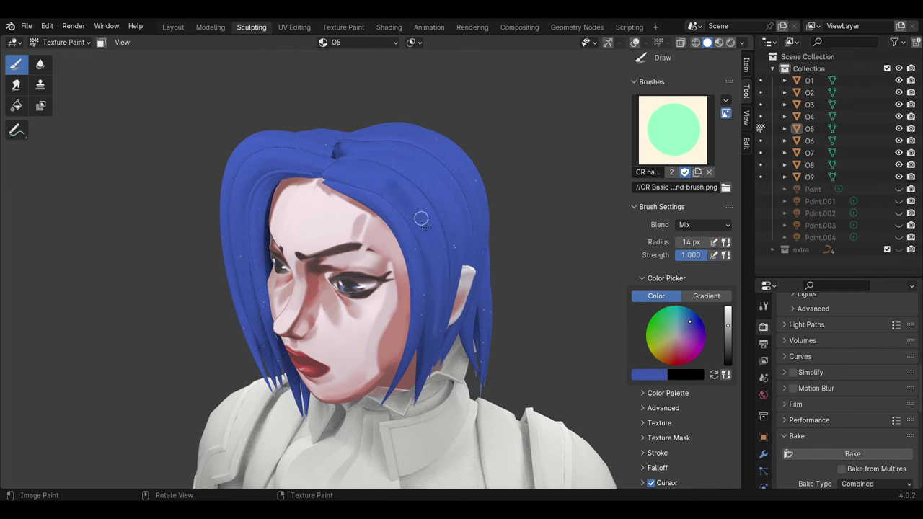
pyautogui.press('s')
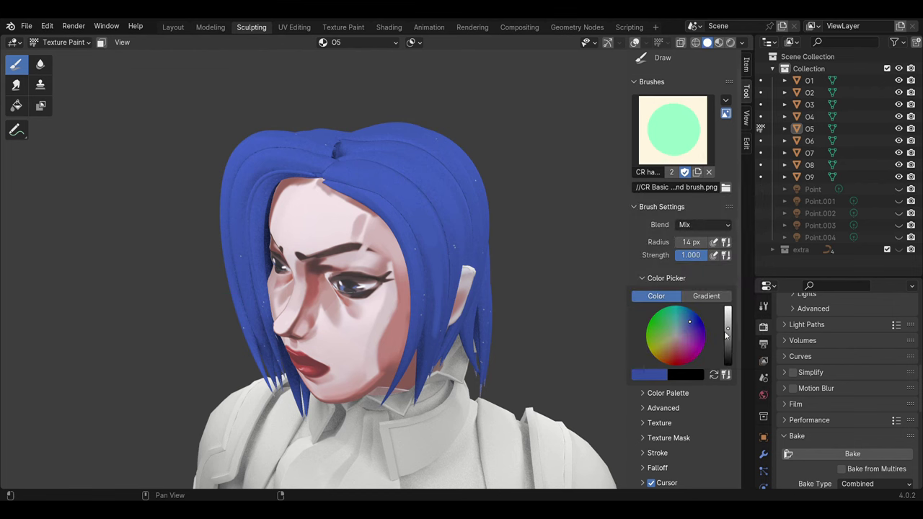
pyautogui.press('s')
pyautogui.press('[')
pyautogui.press('[')
pyautogui.press('[')
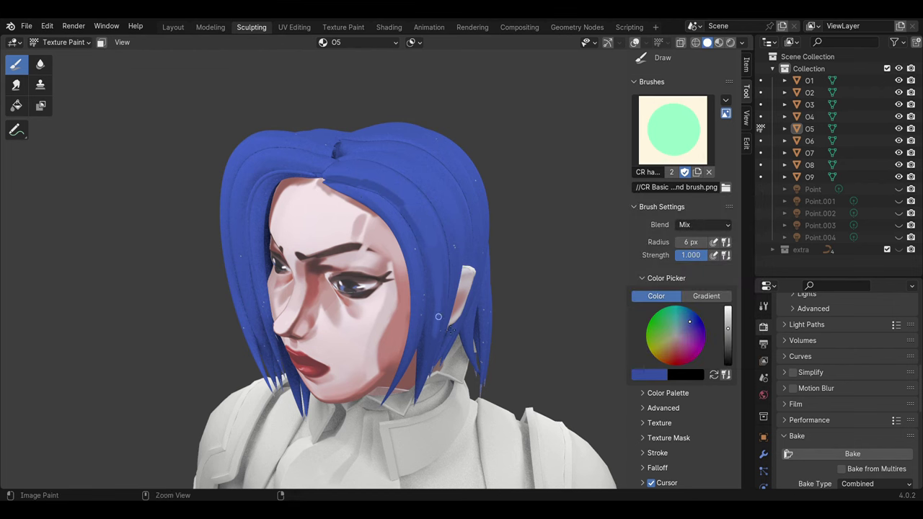
pyautogui.press('s')
pyautogui.press('[')
pyautogui.press('[')
pyautogui.press('[')
pyautogui.moveTo(366, 198); pyautogui.dragTo(460, 205, button='middle')
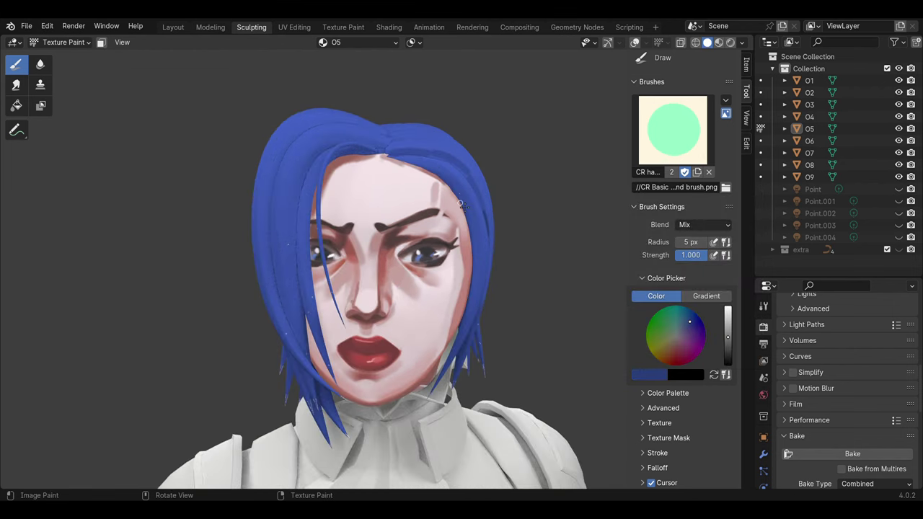
pyautogui.press('s')
pyautogui.press(']')
pyautogui.press(']')
pyautogui.press(']')
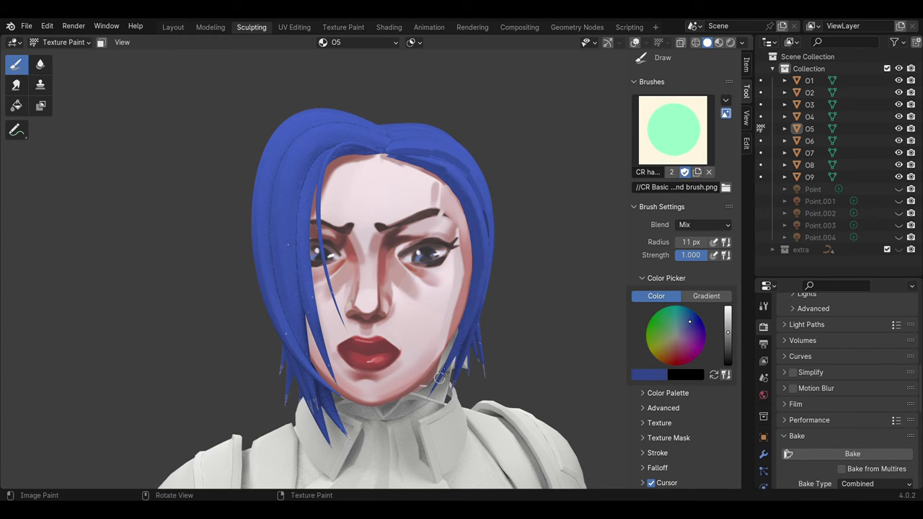
pyautogui.moveTo(439, 359)
pyautogui.mouseDown(button='middle')
pyautogui.moveTo(403, 243)
pyautogui.moveTo(359, 252)
pyautogui.moveTo(420, 251)
pyautogui.mouseUp(button='middle')
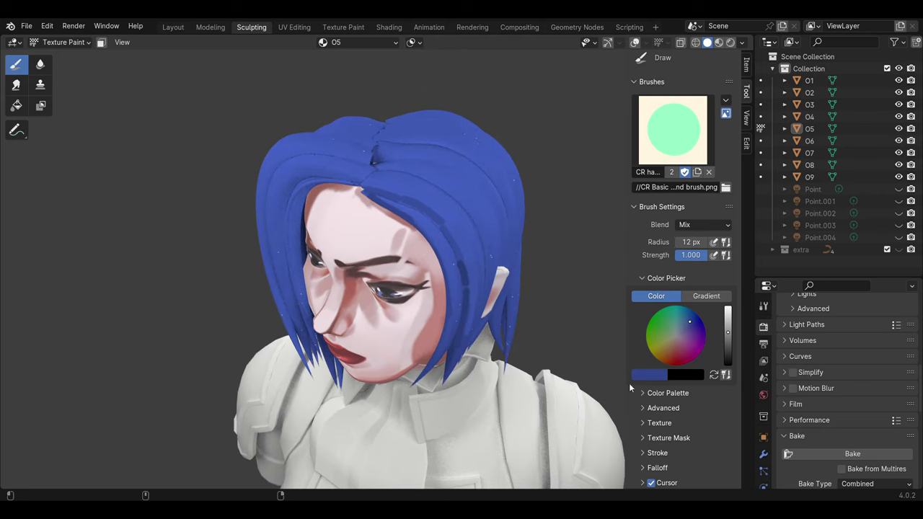
# Step: Send the current view to Krita, add a new paint layer and choose a basic opacity brush
pyautogui.scroll(-8, 681, 325)
pyautogui.click(680, 435)
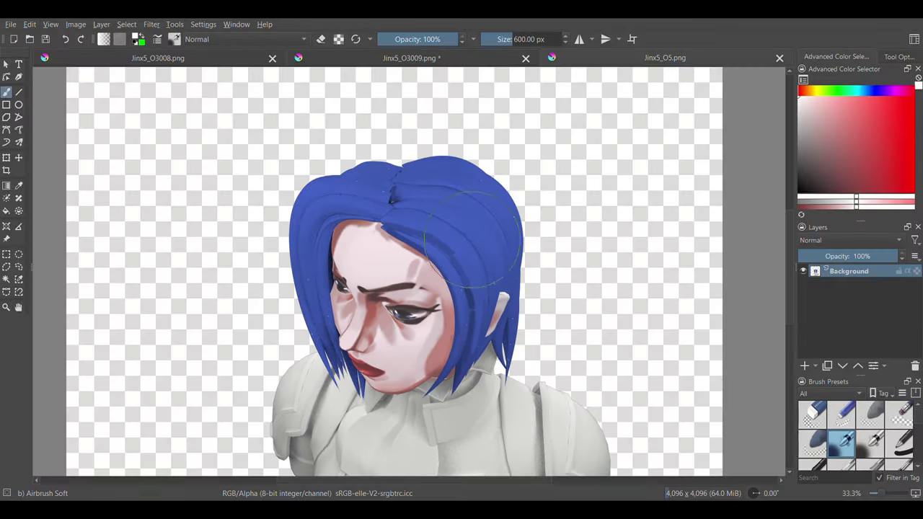
pyautogui.click(804, 365)
pyautogui.scroll(1, 432, 217)
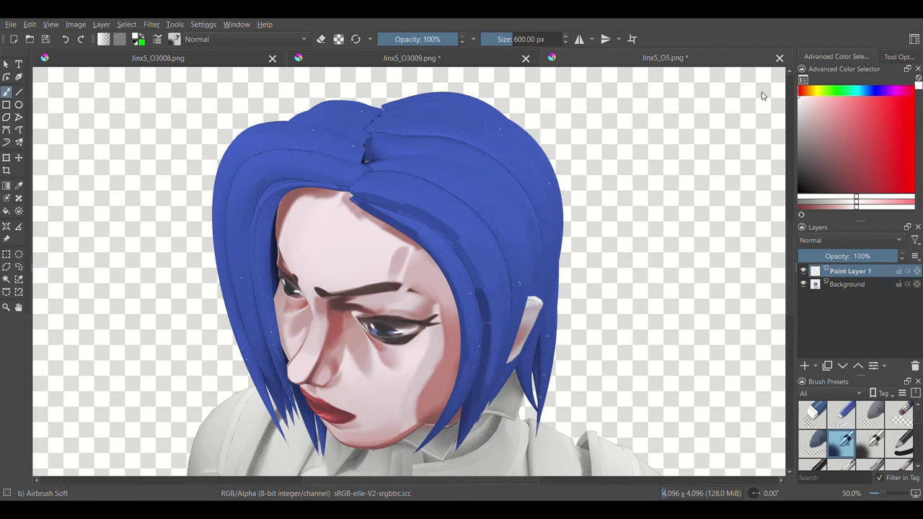
pyautogui.keyDown('shift'); pyautogui.moveTo(448, 191); pyautogui.dragTo(404, 191); pyautogui.keyUp('shift')
pyautogui.press('/')
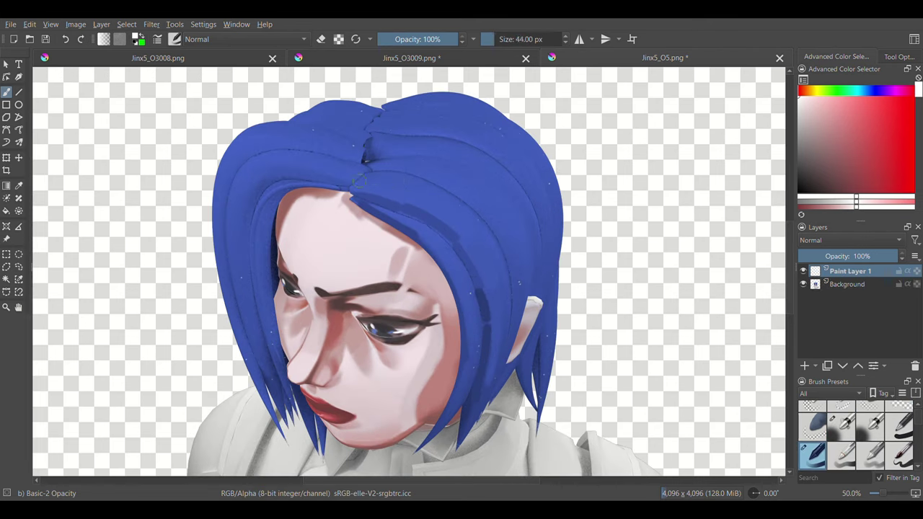
pyautogui.keyDown('ctrl'); pyautogui.click(406, 187); pyautogui.keyUp('ctrl')
# Step: Try light-blue highlight strokes on the hair, then undo them
pyautogui.press('l')
pyautogui.press('l')
pyautogui.press('l')
pyautogui.press('[')
pyautogui.moveTo(368, 178); pyautogui.dragTo(417, 192)
pyautogui.hotkey('ctrl', 'z')
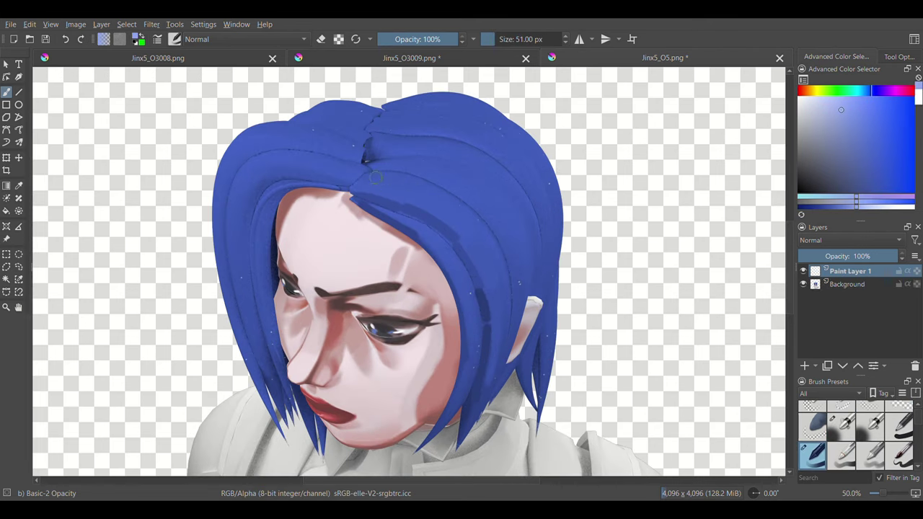
pyautogui.moveTo(368, 177); pyautogui.dragTo(452, 214)
pyautogui.hotkey('ctrl', 'z')
# Step: Sample progressively darker hair blues for shading and adjust the brush size
pyautogui.keyDown('ctrl'); pyautogui.click(382, 194); pyautogui.keyUp('ctrl')
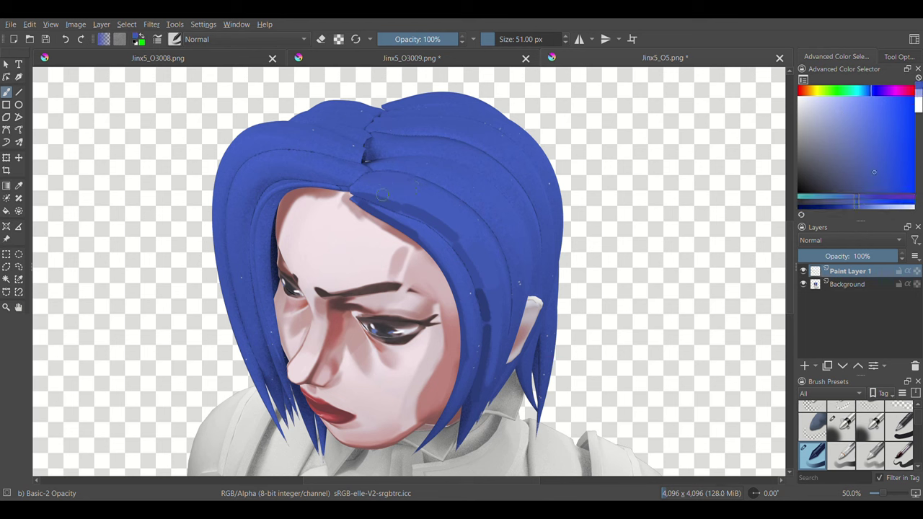
pyautogui.keyDown('ctrl'); pyautogui.click(406, 193); pyautogui.keyUp('ctrl')
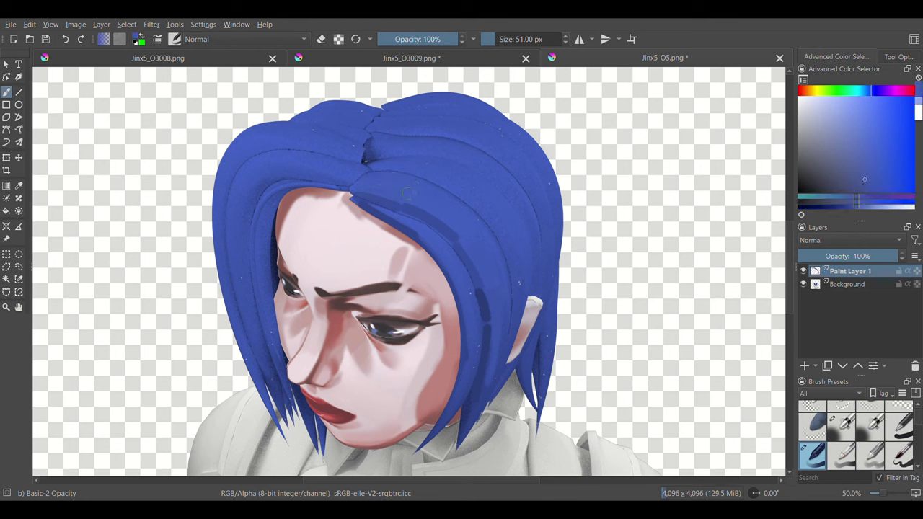
pyautogui.press('[')
pyautogui.keyDown('ctrl'); pyautogui.click(474, 194); pyautogui.keyUp('ctrl')
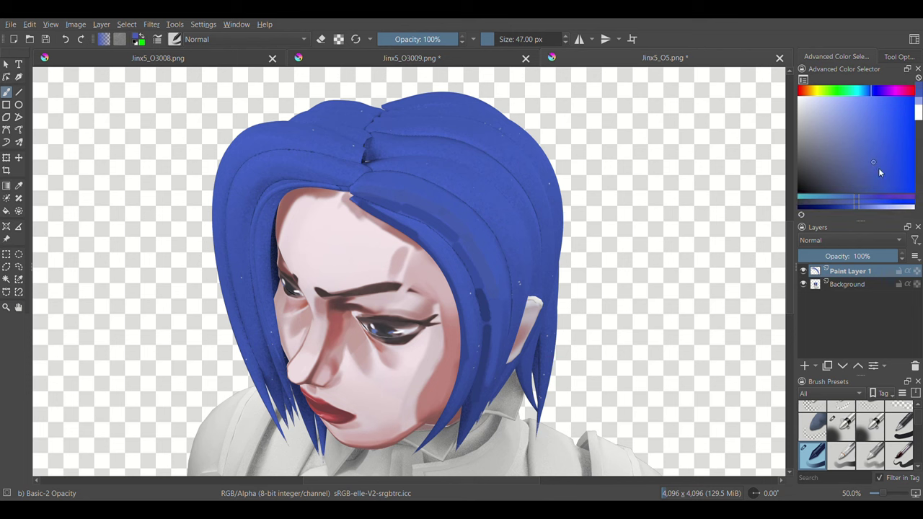
pyautogui.press(']')
pyautogui.press(']')
pyautogui.keyDown('ctrl'); pyautogui.click(461, 210); pyautogui.keyUp('ctrl')
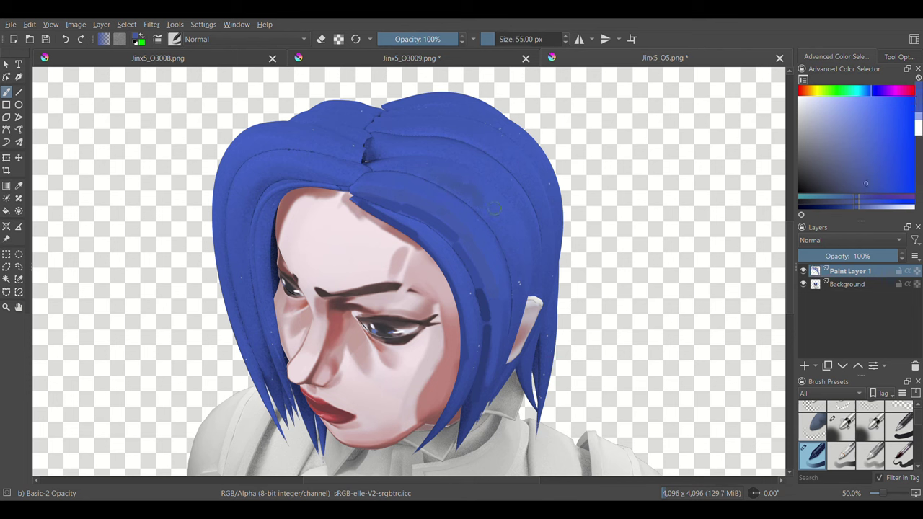
# Step: Switch to the Basic-3 Flow brush and paint a dark shadow stroke down the hair
pyautogui.press('/')
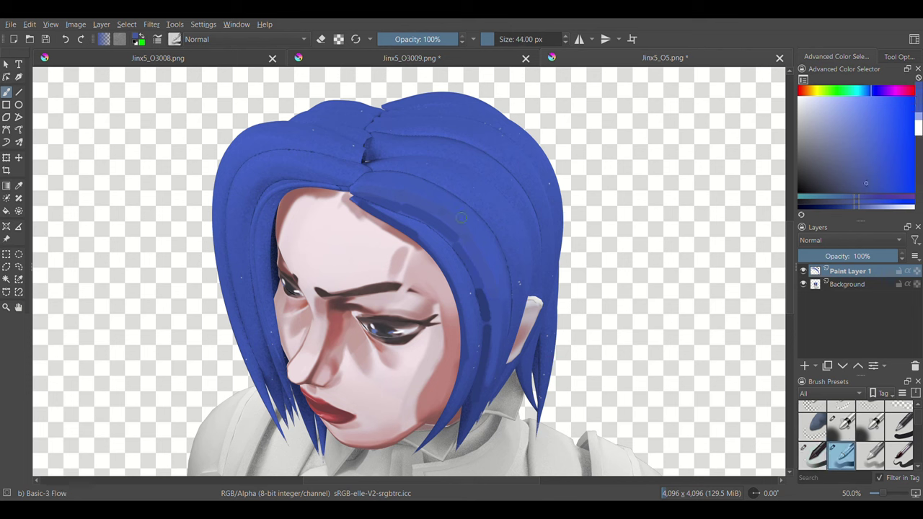
pyautogui.keyDown('ctrl'); pyautogui.click(441, 228); pyautogui.keyUp('ctrl')
pyautogui.keyDown('ctrl'); pyautogui.click(455, 185); pyautogui.keyUp('ctrl')
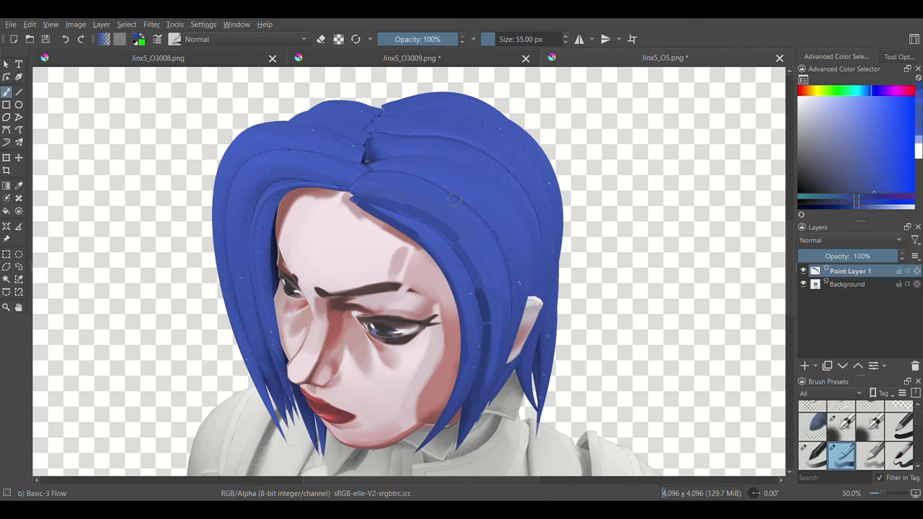
pyautogui.press(']')
pyautogui.press(']')
pyautogui.moveTo(393, 174); pyautogui.dragTo(497, 360)
# Step: Paint dark strokes across the upper hair and erase along the left hair edge
pyautogui.press('e')
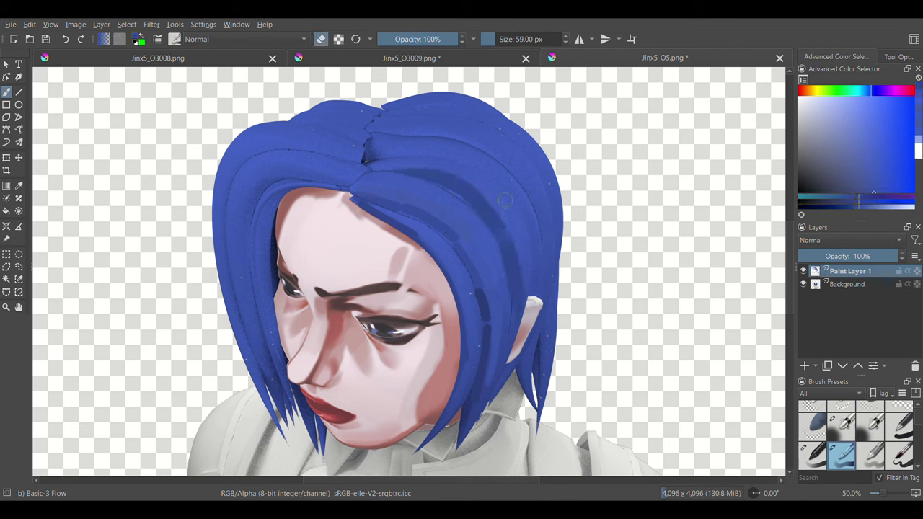
pyautogui.moveTo(366, 148); pyautogui.dragTo(432, 153)
pyautogui.press('e')
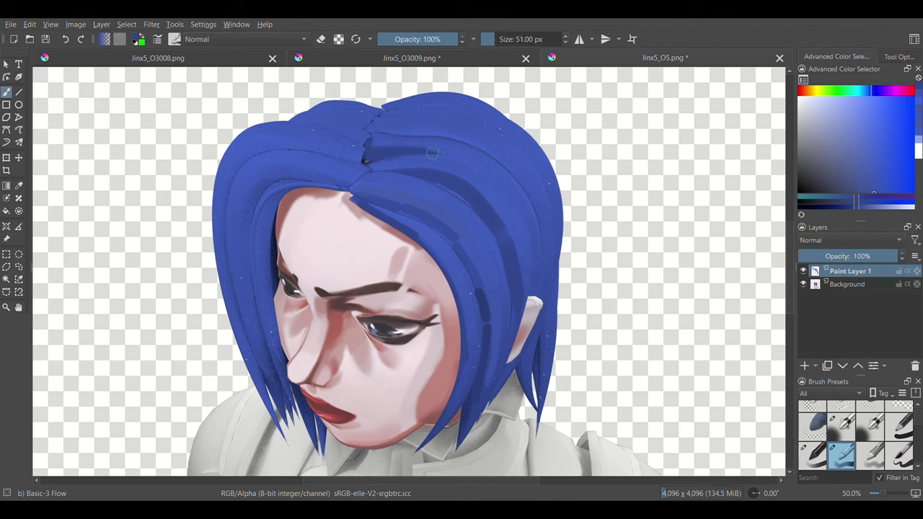
pyautogui.moveTo(254, 187); pyautogui.dragTo(326, 175)
pyautogui.press('[')
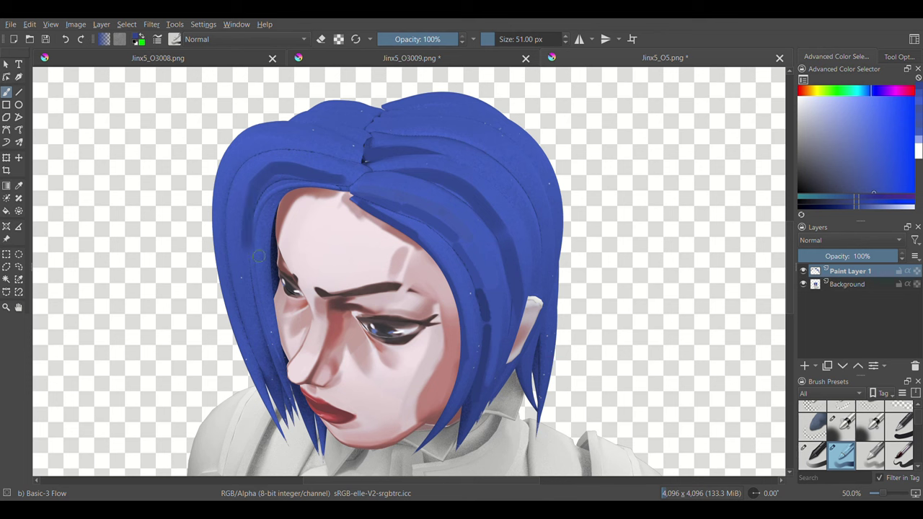
pyautogui.press('e')
pyautogui.press(']')
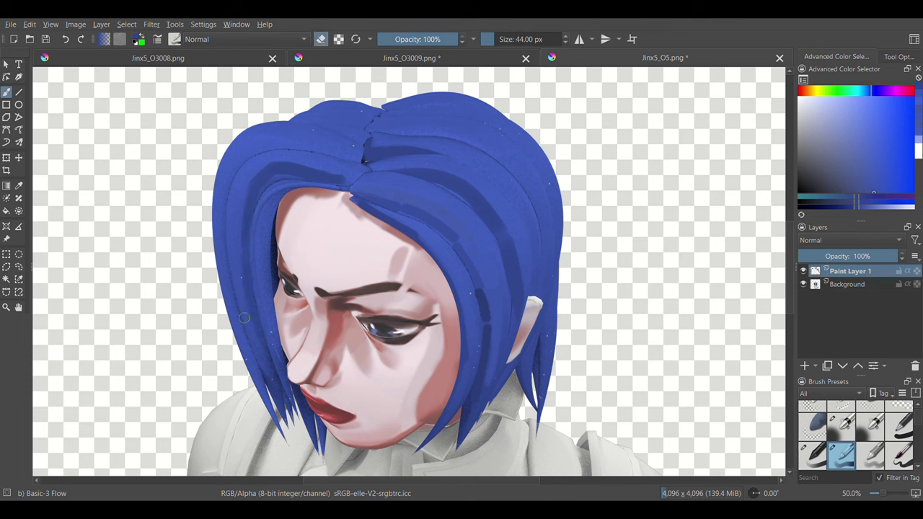
pyautogui.moveTo(266, 196); pyautogui.dragTo(290, 346)
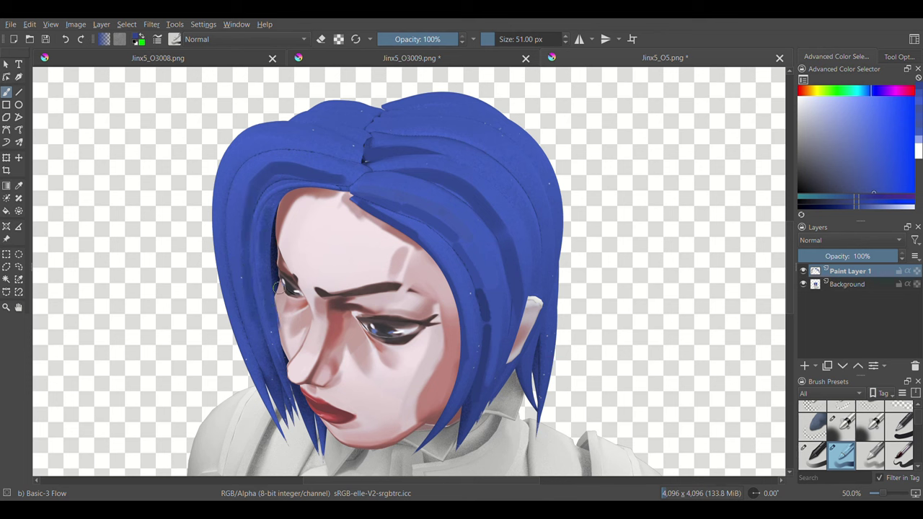
# Step: Paint a new dark strand down the right side of the hair
pyautogui.press('e')
pyautogui.press('[')
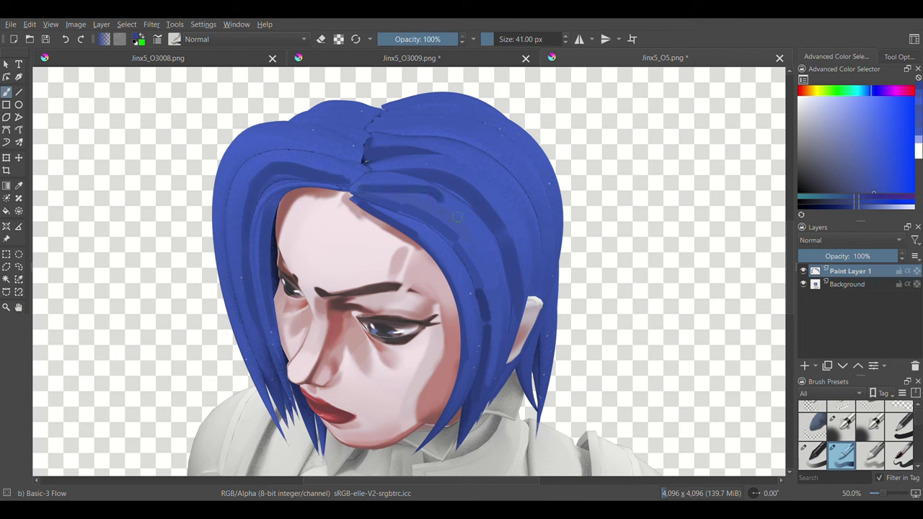
pyautogui.moveTo(357, 189); pyautogui.dragTo(436, 227)
pyautogui.press('e')
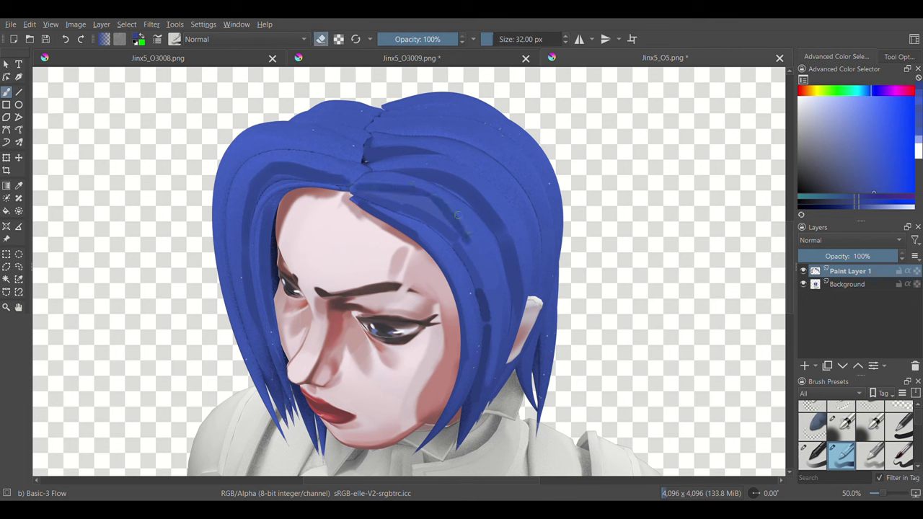
pyautogui.press('e')
pyautogui.press('e')
pyautogui.press('e')
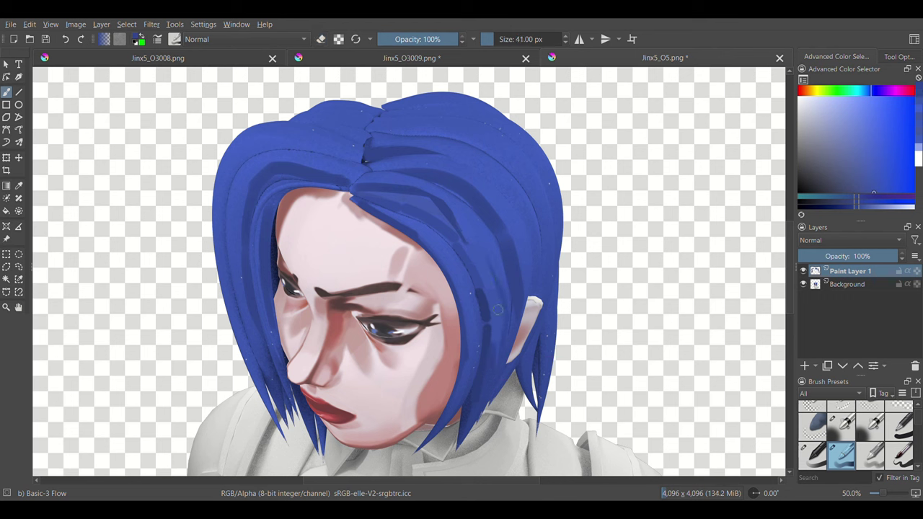
# Step: Paint and refine darker strokes on the upper-left and upper-right hair
pyautogui.press('[')
pyautogui.press('[')
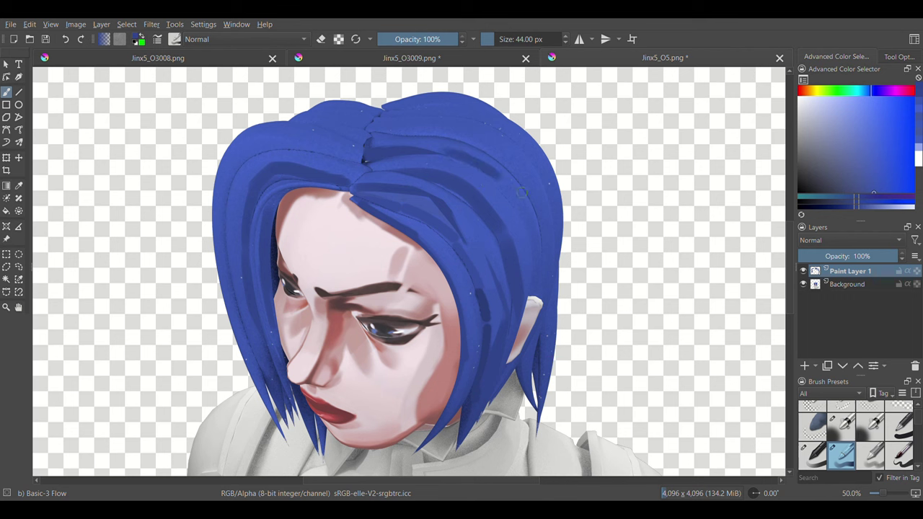
pyautogui.press('e')
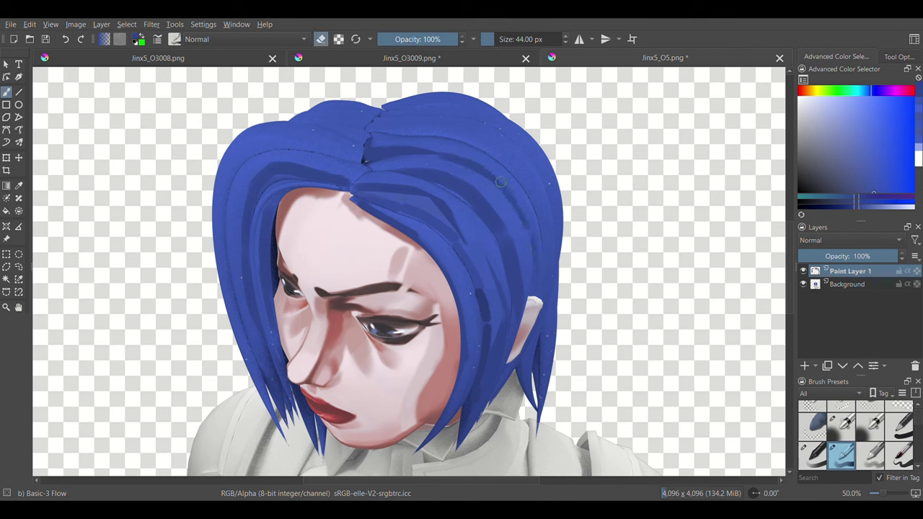
pyautogui.press('e')
pyautogui.press(']')
pyautogui.moveTo(256, 153); pyautogui.dragTo(318, 142)
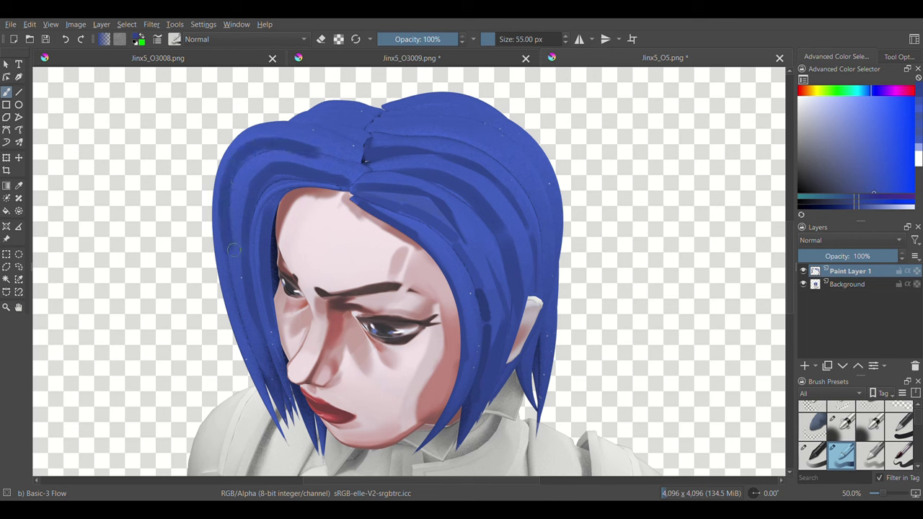
pyautogui.press('e')
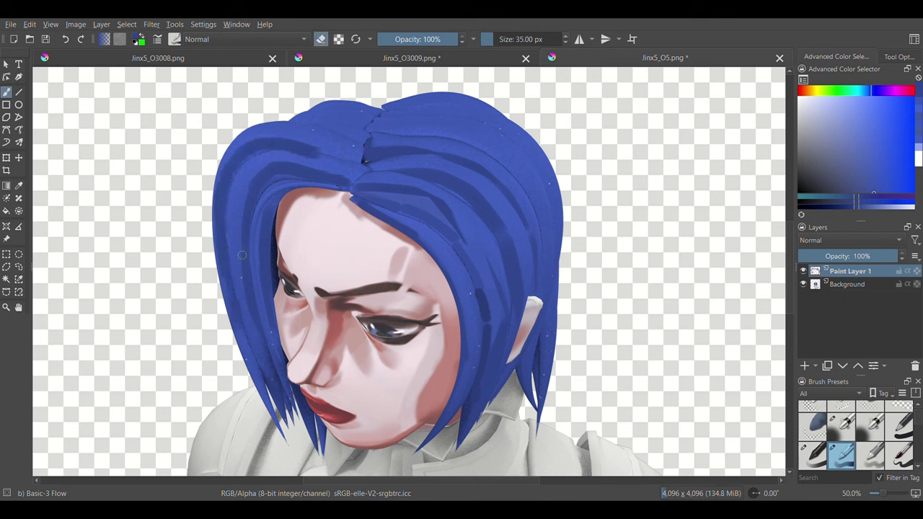
pyautogui.moveTo(261, 155)
pyautogui.mouseDown()
pyautogui.moveTo(317, 153)
pyautogui.moveTo(227, 165)
pyautogui.moveTo(317, 151)
pyautogui.mouseUp()
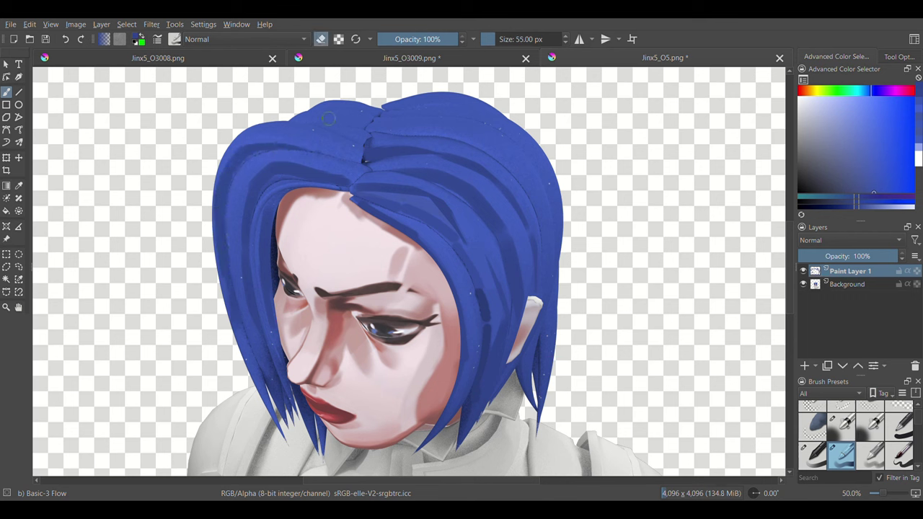
pyautogui.press('e')
pyautogui.press('e')
pyautogui.press('e')
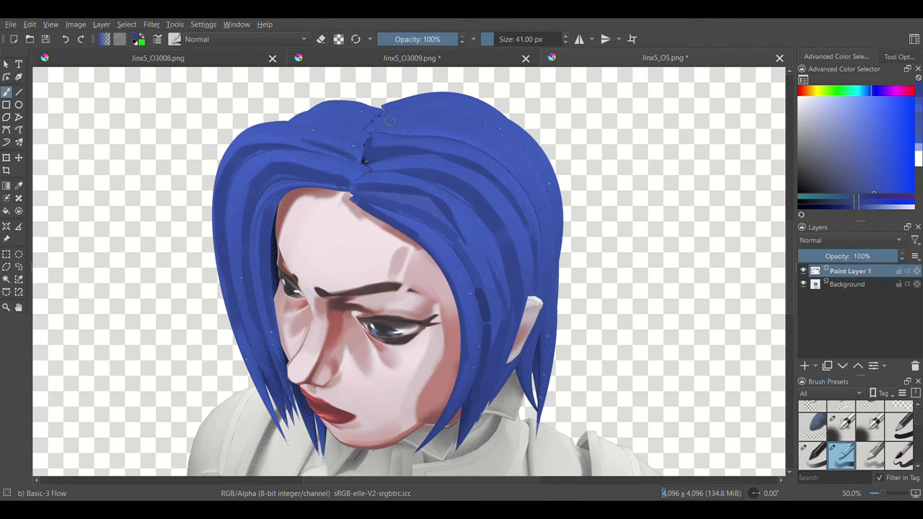
pyautogui.moveTo(389, 121); pyautogui.dragTo(526, 173)
# Step: Add a dark shadow stroke in the left hair, erasing to refine the strands
pyautogui.press('e')
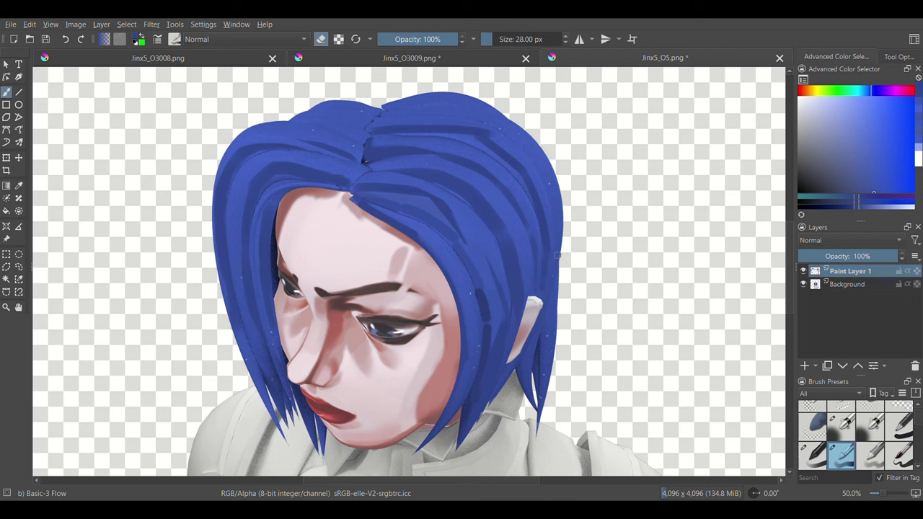
pyautogui.press(']')
pyautogui.press(']')
pyautogui.press('e')
pyautogui.press('e')
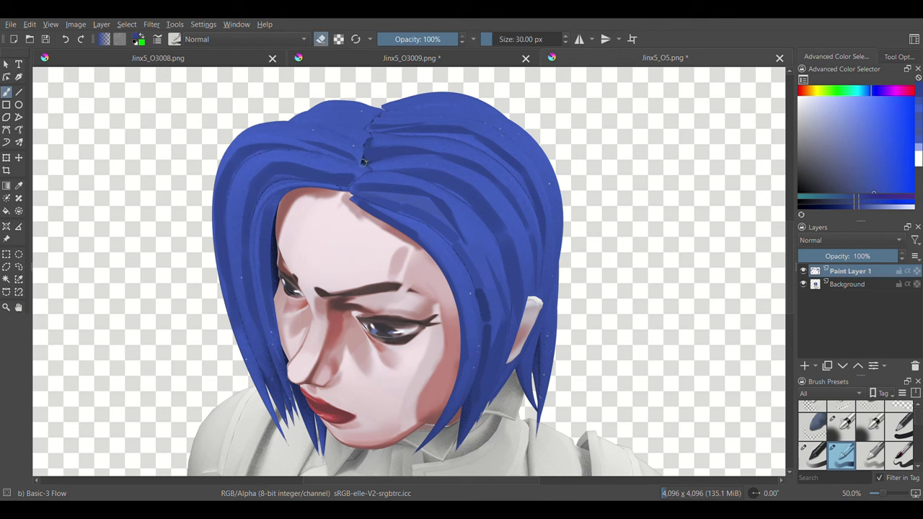
pyautogui.press('e')
pyautogui.moveTo(473, 260)
pyautogui.keyDown('shift'); pyautogui.mouseDown()
pyautogui.moveTo(483, 273)
pyautogui.moveTo(462, 267)
pyautogui.mouseUp(); pyautogui.keyUp('shift')
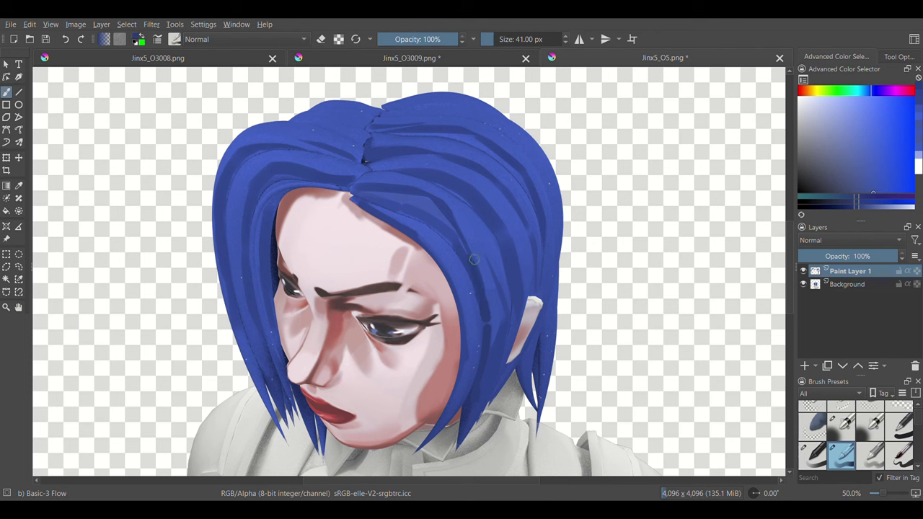
pyautogui.press('e')
pyautogui.press('e')
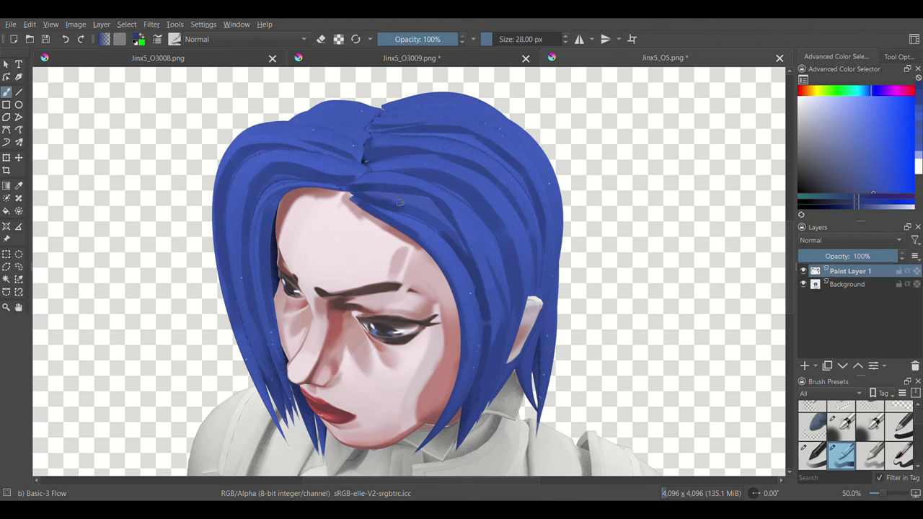
pyautogui.press('e')
pyautogui.press('e')
pyautogui.moveTo(231, 181); pyautogui.dragTo(295, 152)
pyautogui.press(']')
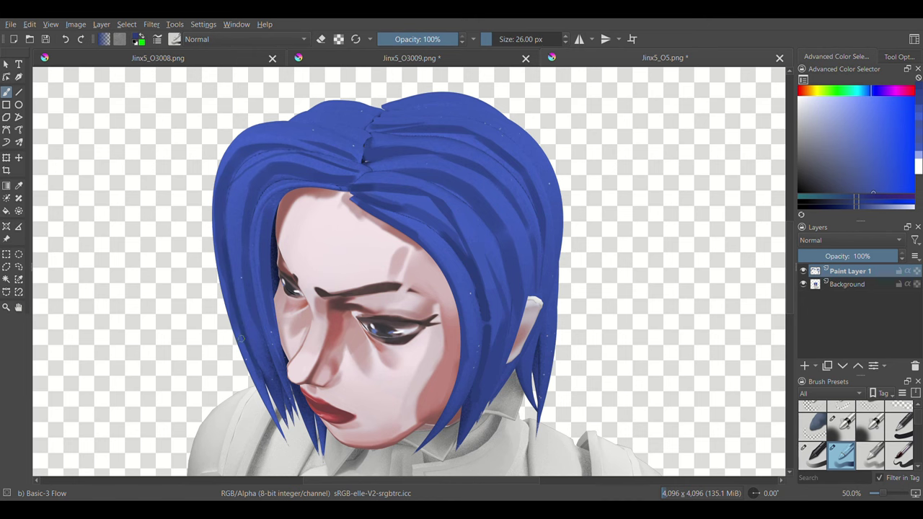
pyautogui.press('e')
# Step: Zoom out and delete the Background layer holding the 3D render
pyautogui.keyDown('ctrl'); pyautogui.scroll(-2, 505, 212); pyautogui.keyUp('ctrl')
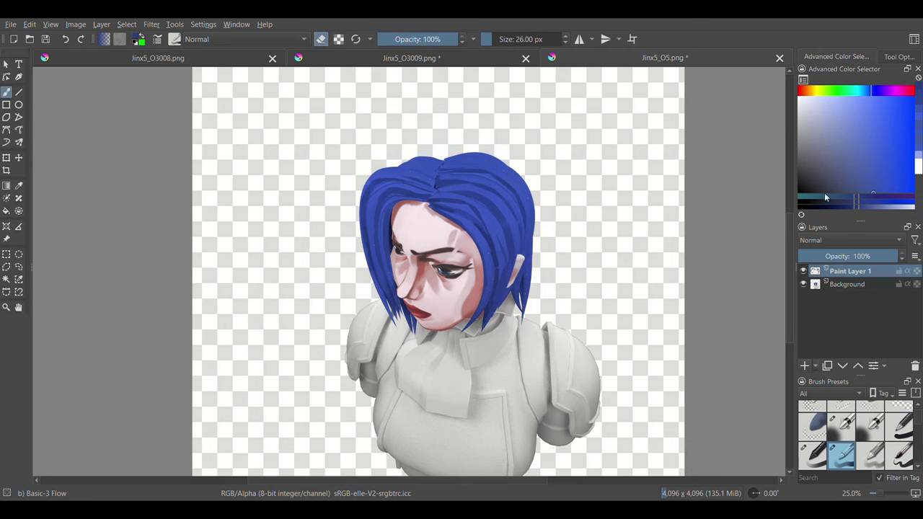
pyautogui.click(803, 272)
pyautogui.click(846, 285)
pyautogui.click(915, 366)
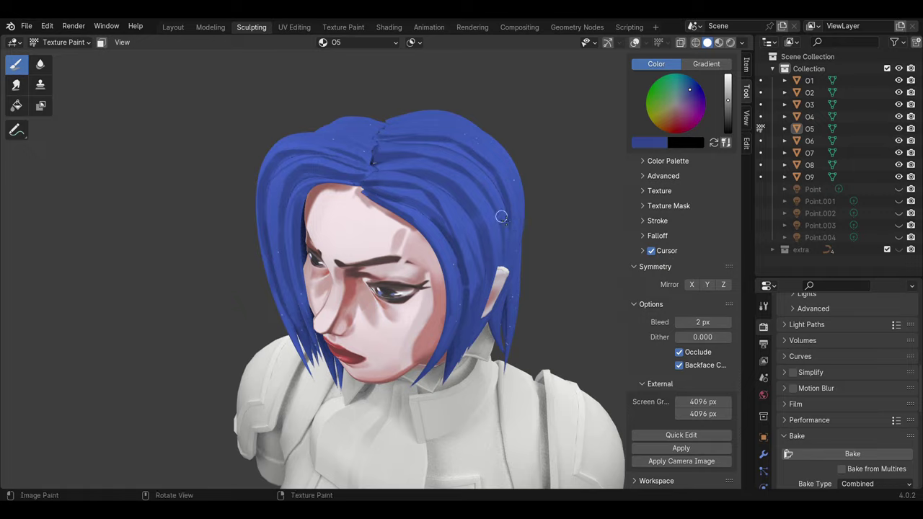
# Step: Inspect the painted hair from several angles and pick a darker blue brush colour
pyautogui.moveTo(495, 212)
pyautogui.mouseDown(button='middle')
pyautogui.moveTo(423, 288)
pyautogui.moveTo(521, 302)
pyautogui.moveTo(491, 314)
pyautogui.mouseUp(button='middle')
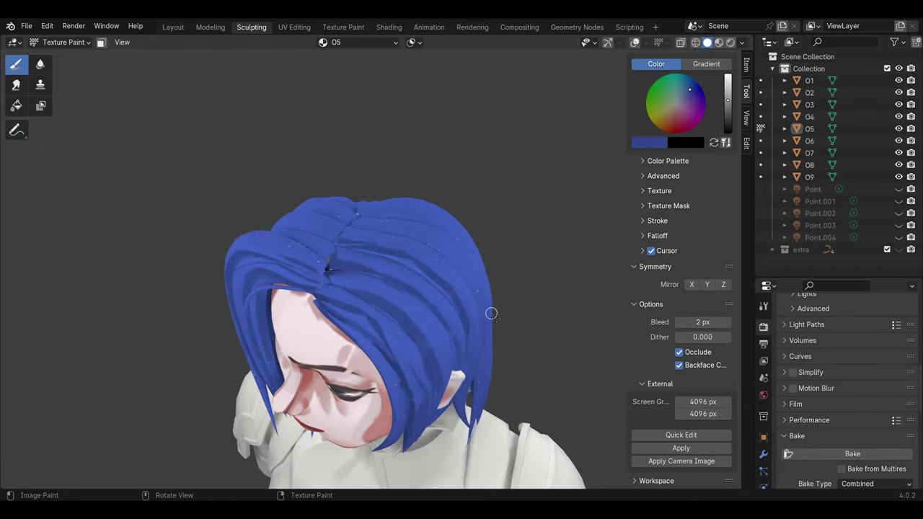
pyautogui.moveTo(393, 238)
pyautogui.mouseDown(button='middle')
pyautogui.moveTo(441, 198)
pyautogui.moveTo(487, 237)
pyautogui.mouseUp(button='middle')
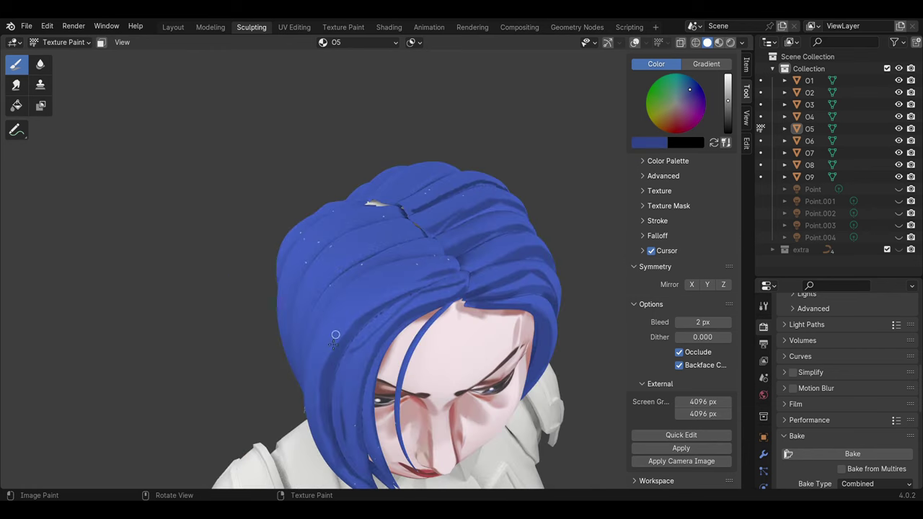
pyautogui.moveTo(328, 276)
pyautogui.mouseDown(button='middle')
pyautogui.moveTo(428, 310)
pyautogui.moveTo(450, 296)
pyautogui.mouseUp(button='middle')
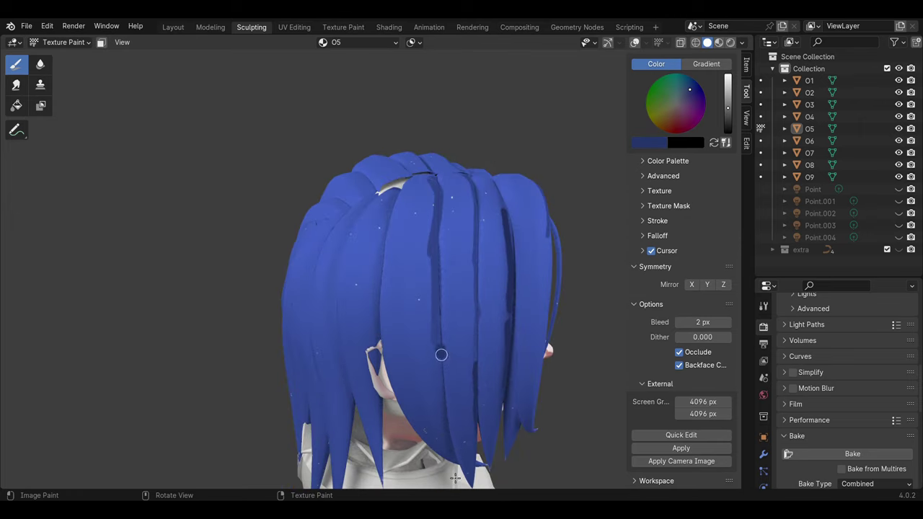
pyautogui.moveTo(442, 354); pyautogui.dragTo(418, 192, button='middle')
pyautogui.moveTo(371, 400); pyautogui.dragTo(661, 166, button='middle')
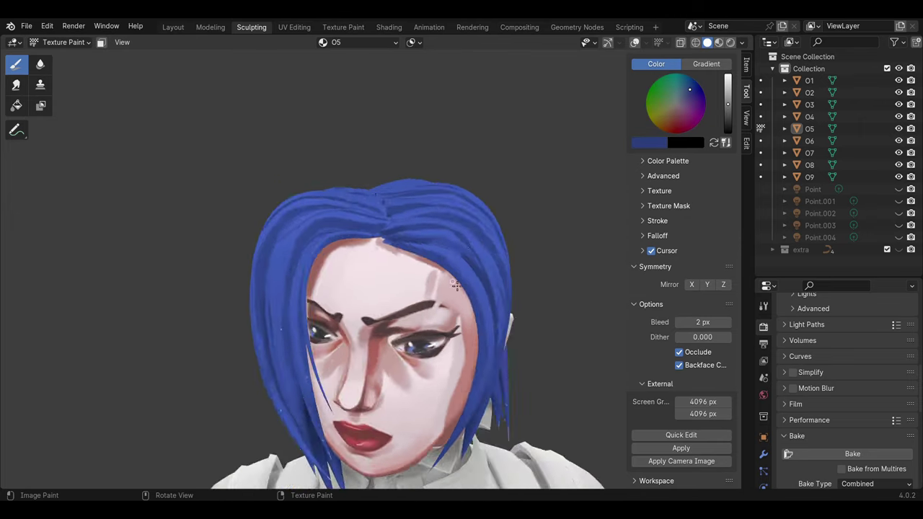
pyautogui.click(656, 143)
pyautogui.moveTo(736, 166); pyautogui.dragTo(736, 189)
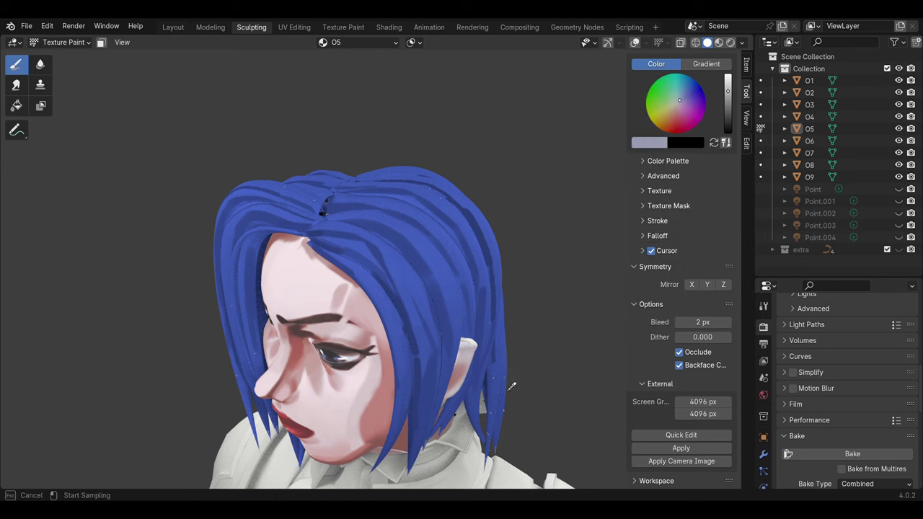
# Step: Sample white from the shirt and paint glossy highlight streaks on the front hair
pyautogui.press('s')
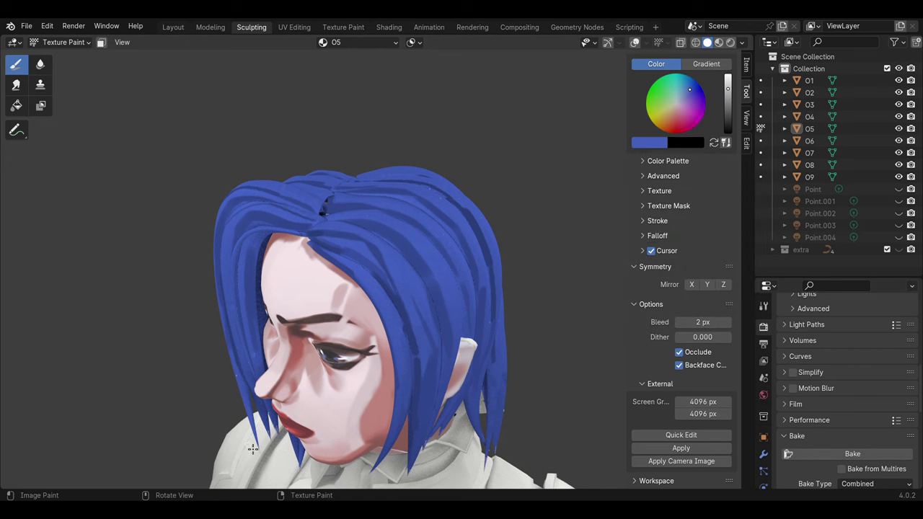
pyautogui.click(253, 448)
pyautogui.moveTo(253, 448); pyautogui.dragTo(411, 287, button='middle')
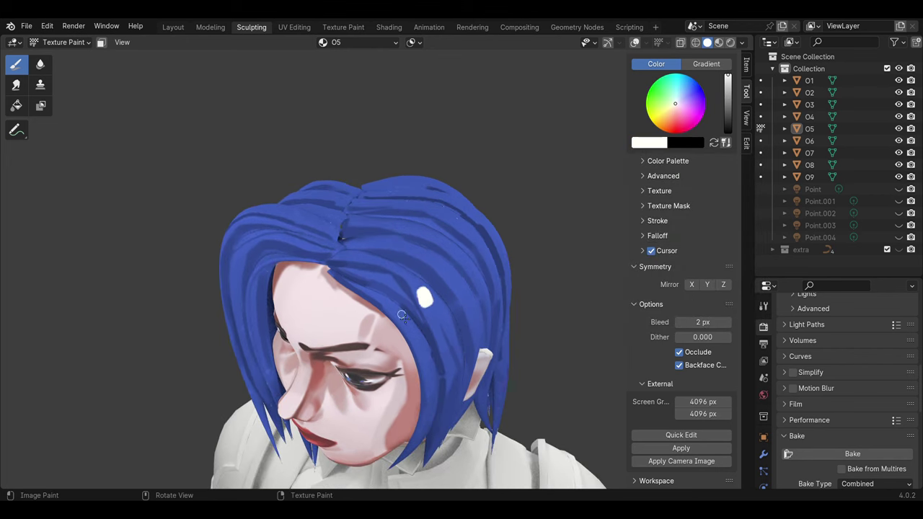
pyautogui.moveTo(414, 336); pyautogui.dragTo(399, 291, button='middle')
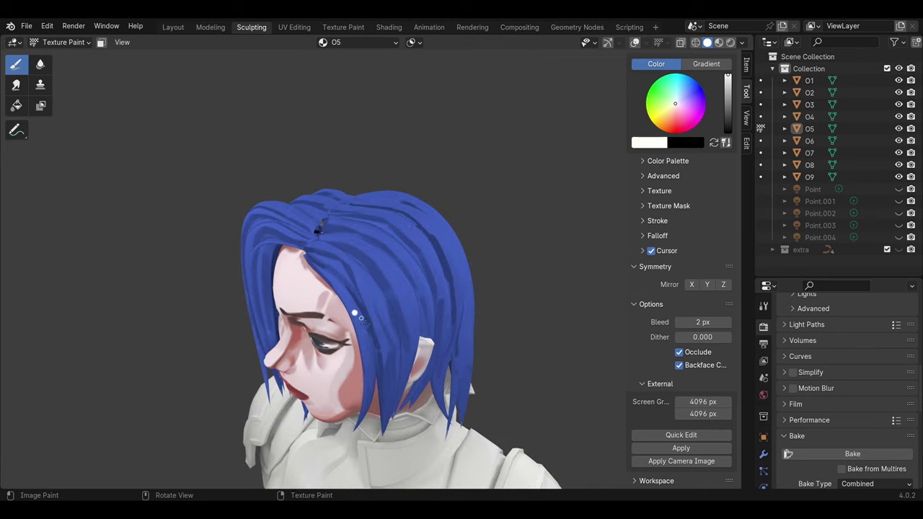
pyautogui.moveTo(400, 282); pyautogui.dragTo(342, 241, button='middle')
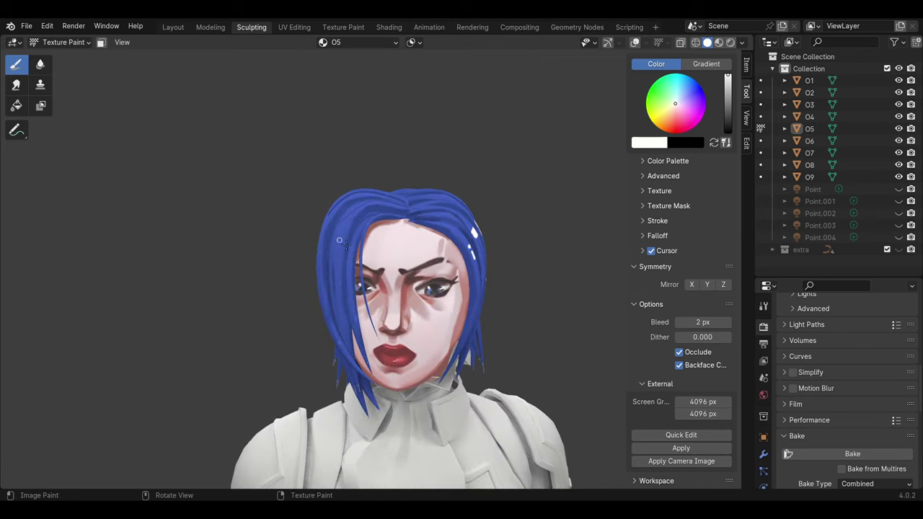
pyautogui.moveTo(325, 201); pyautogui.dragTo(346, 198, button='middle')
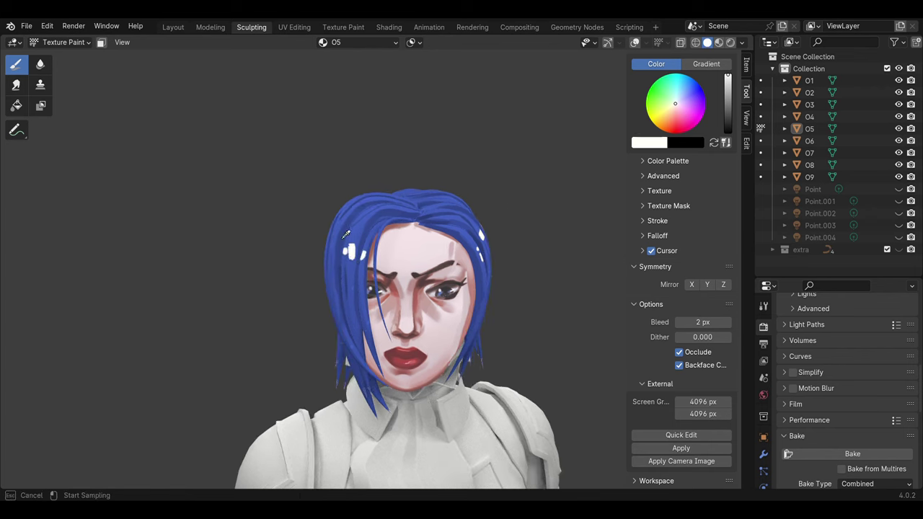
# Step: Sample the hair blue back and hide the sidebar to view the whole bust
pyautogui.click(649, 142)
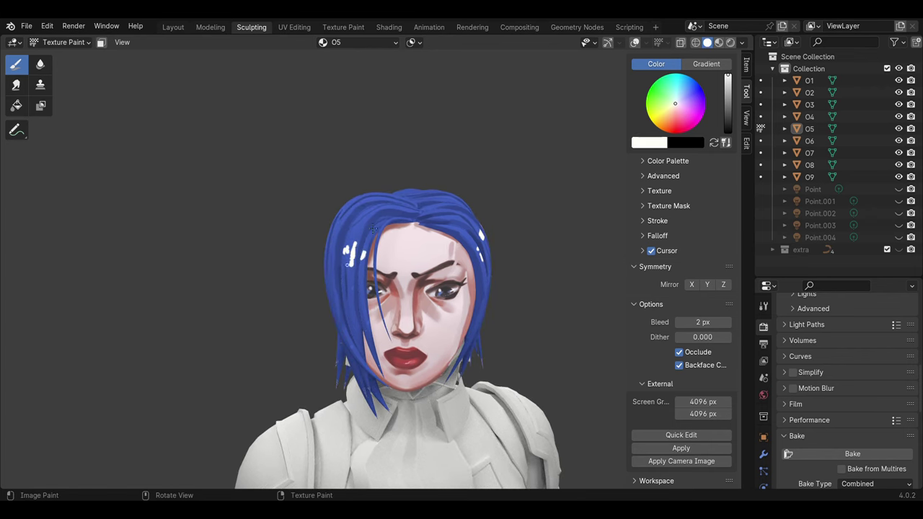
pyautogui.press('s')
pyautogui.scroll(-3, 512, 150)
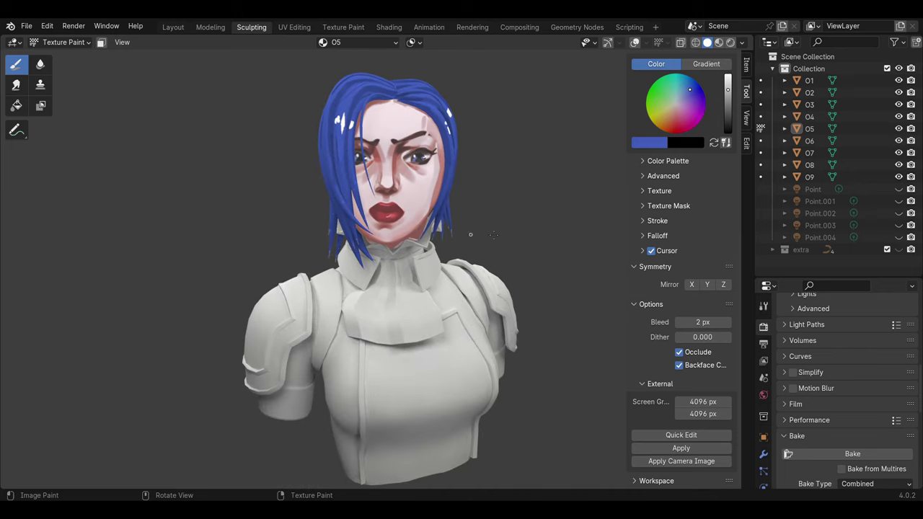
pyautogui.press('n')
pyautogui.moveTo(130, 273); pyautogui.dragTo(103, 257, button='middle')
# Step: Make the cravat the painted object and isolate it in local view
pyautogui.hotkey('alt', 'q')
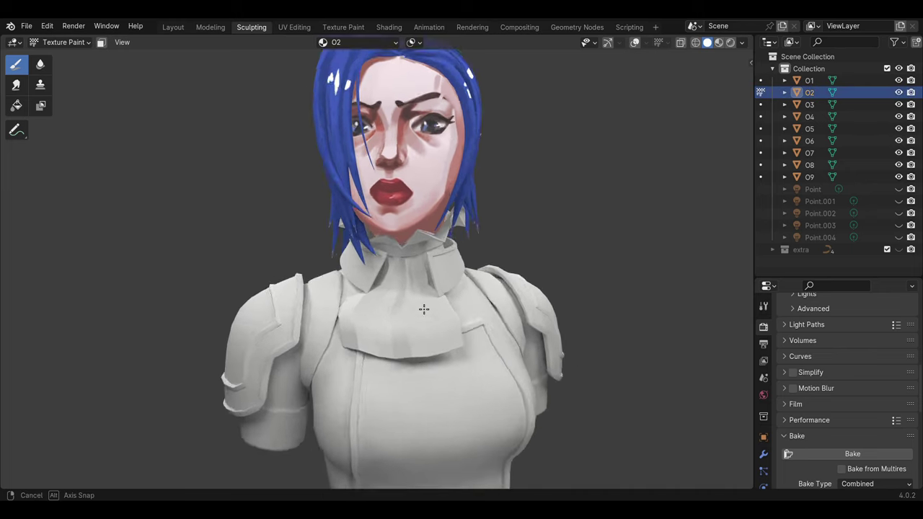
pyautogui.moveTo(250, 302); pyautogui.dragTo(422, 308, button='middle')
pyautogui.press('n')
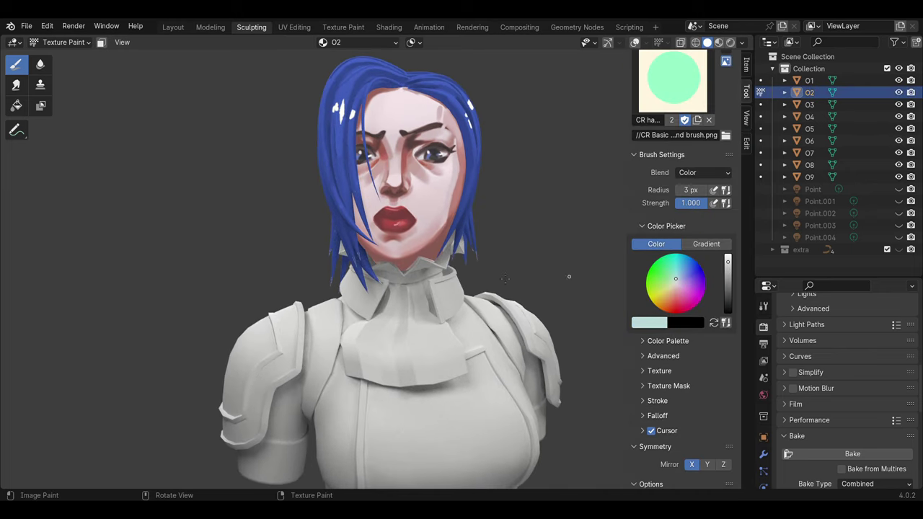
pyautogui.press('KP_Divide')
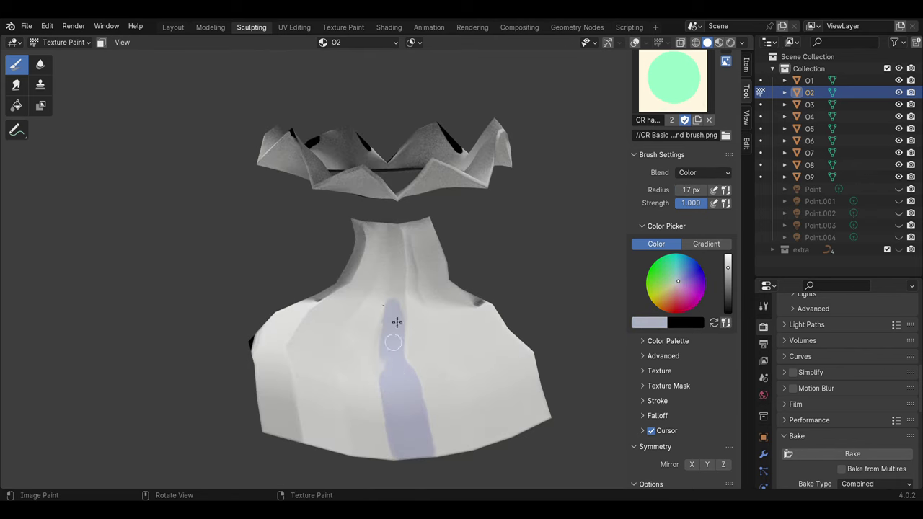
# Step: Paint lavender stripes and a light stroke down the cravat
pyautogui.moveTo(404, 347)
pyautogui.mouseDown(button='middle')
pyautogui.moveTo(303, 358)
pyautogui.moveTo(356, 324)
pyautogui.mouseUp(button='middle')
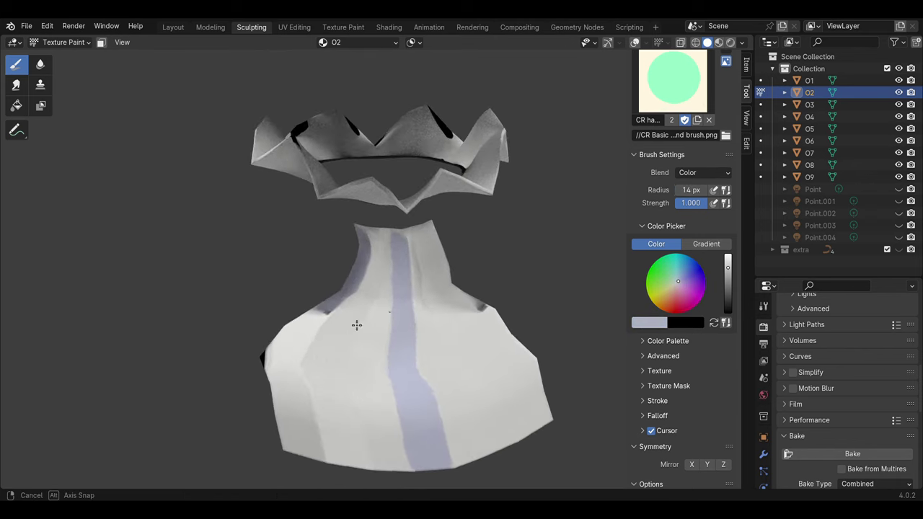
pyautogui.moveTo(366, 242); pyautogui.dragTo(316, 375)
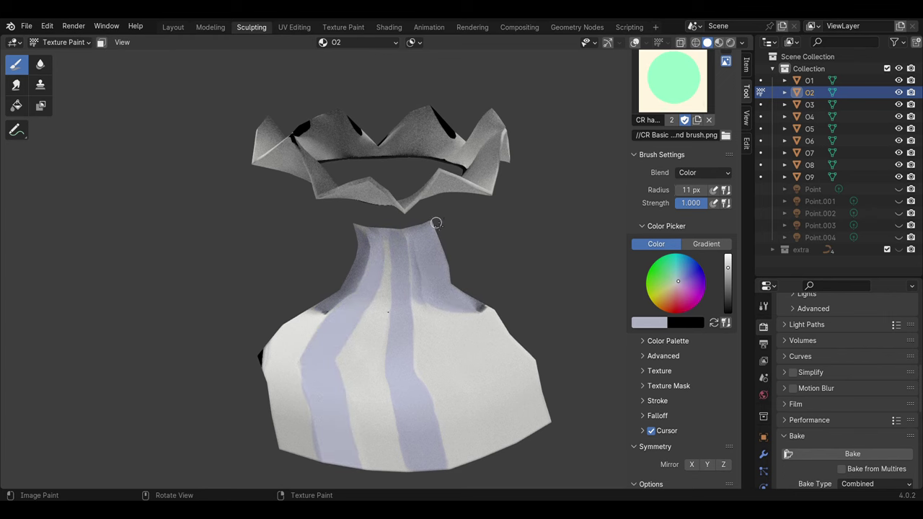
pyautogui.scroll(-3, 436, 325)
pyautogui.scroll(3, 437, 410)
pyautogui.moveTo(372, 465); pyautogui.dragTo(445, 314, button='middle')
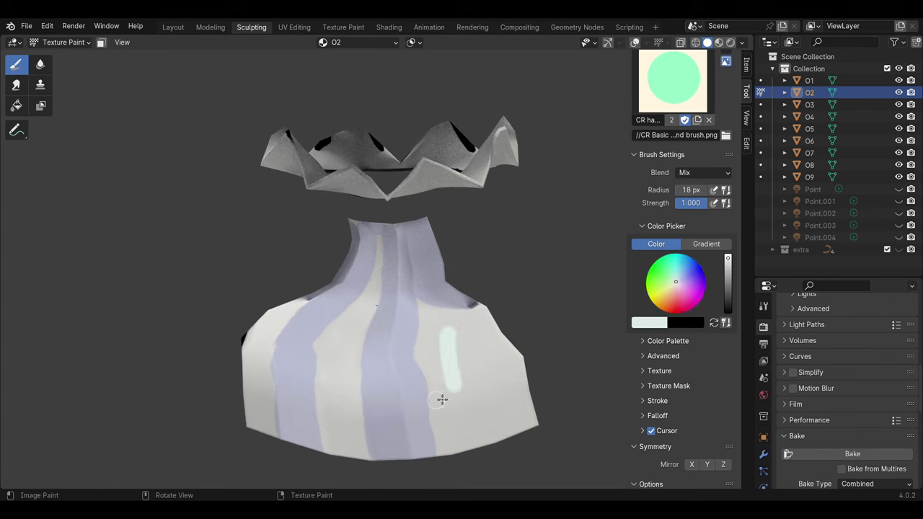
pyautogui.hotkey('ctrl', 'z')
pyautogui.hotkey('ctrl', 'shift', 'z')
# Step: Sample the lavender-grey, extend stripes across the cravat and add grey shading at the neck
pyautogui.moveTo(379, 300)
pyautogui.mouseDown(button='middle')
pyautogui.moveTo(488, 383)
pyautogui.moveTo(450, 378)
pyautogui.mouseUp(button='middle')
pyautogui.moveTo(277, 407); pyautogui.dragTo(442, 350, button='middle')
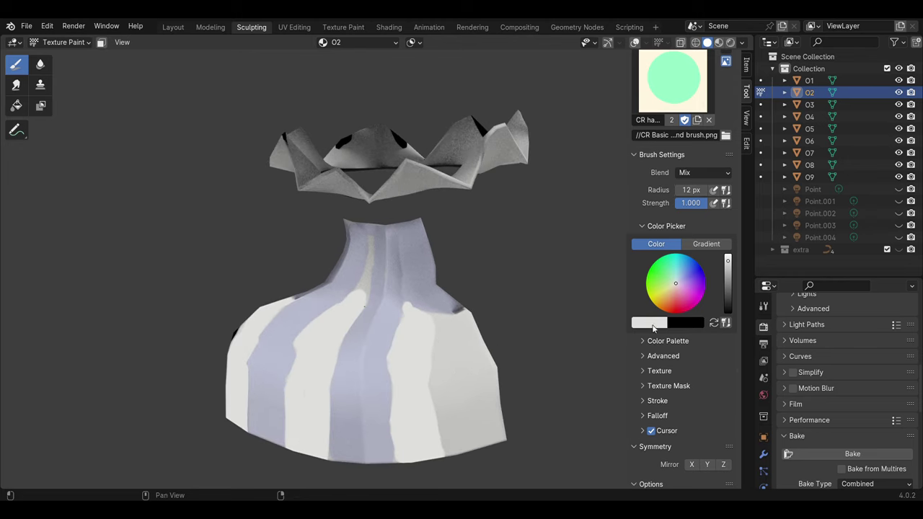
pyautogui.press('s')
pyautogui.moveTo(432, 303); pyautogui.dragTo(469, 383)
pyautogui.moveTo(433, 324); pyautogui.dragTo(497, 447)
pyautogui.moveTo(433, 339); pyautogui.dragTo(443, 336, button='middle')
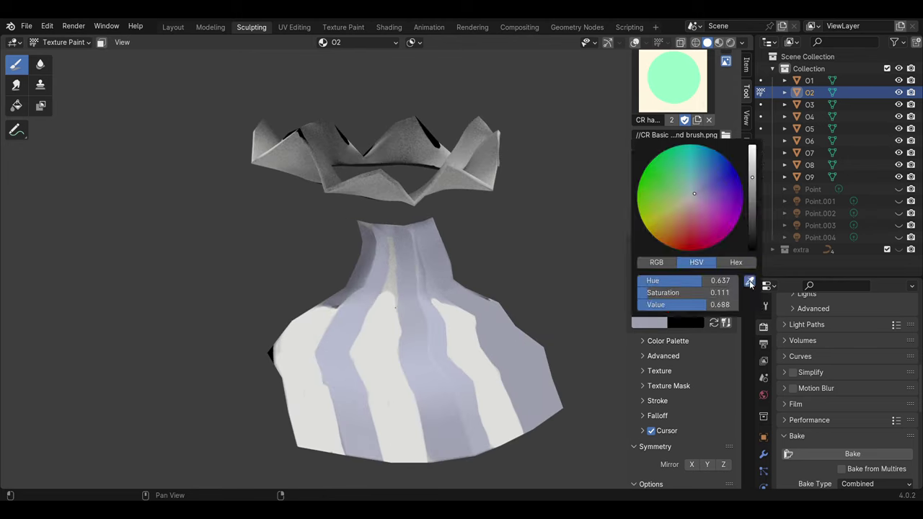
pyautogui.moveTo(390, 297); pyautogui.dragTo(400, 274)
pyautogui.moveTo(404, 315)
pyautogui.mouseDown(button='middle')
pyautogui.moveTo(372, 302)
pyautogui.moveTo(402, 235)
pyautogui.mouseUp(button='middle')
# Step: Paint thin light lavender highlights along the stripes, then exit local view
pyautogui.moveTo(408, 304); pyautogui.dragTo(355, 288, button='middle')
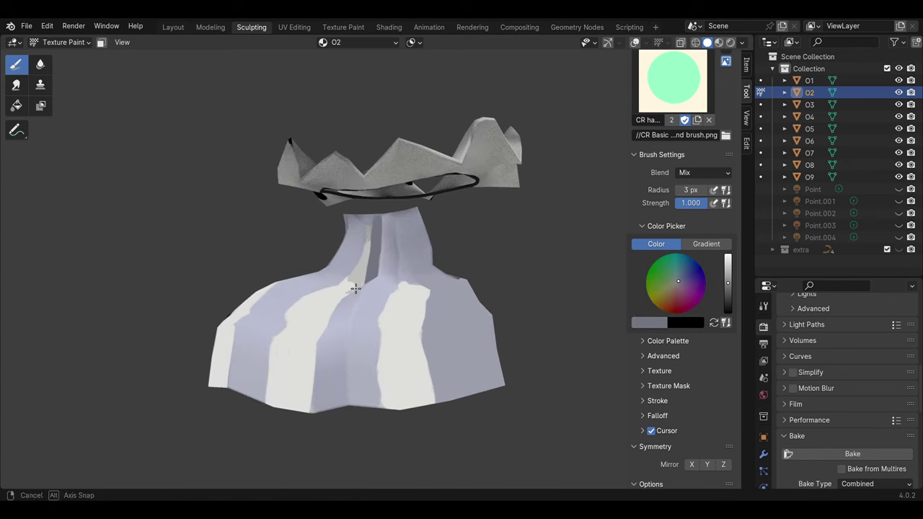
pyautogui.moveTo(362, 230); pyautogui.dragTo(406, 336, button='middle')
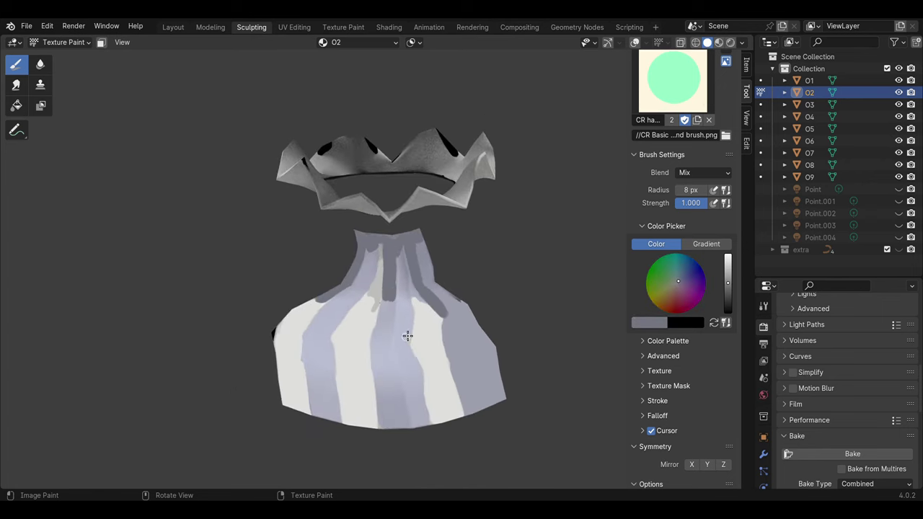
pyautogui.click(728, 261)
pyautogui.moveTo(331, 330)
pyautogui.mouseDown(button='middle')
pyautogui.moveTo(361, 223)
pyautogui.moveTo(406, 332)
pyautogui.mouseUp(button='middle')
pyautogui.moveTo(419, 376)
pyautogui.mouseDown(button='middle')
pyautogui.moveTo(322, 293)
pyautogui.moveTo(372, 298)
pyautogui.mouseUp(button='middle')
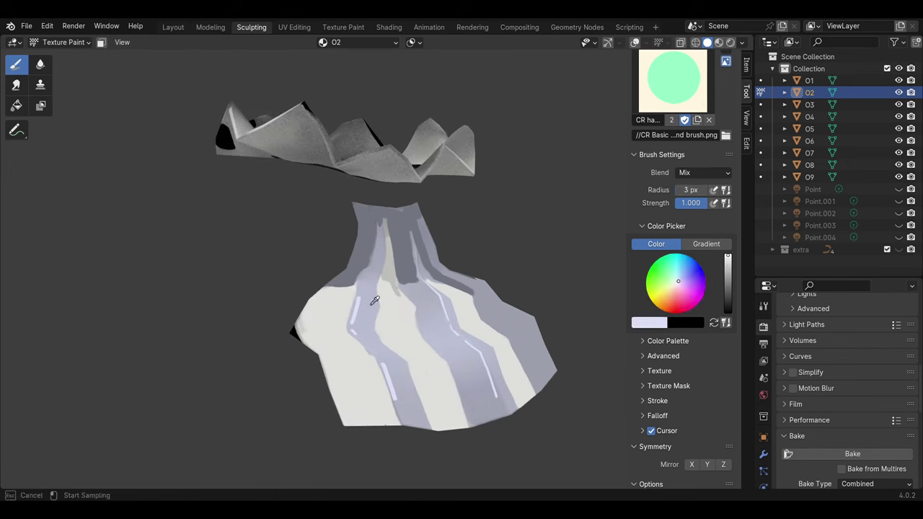
pyautogui.moveTo(373, 385); pyautogui.dragTo(382, 288, button='middle')
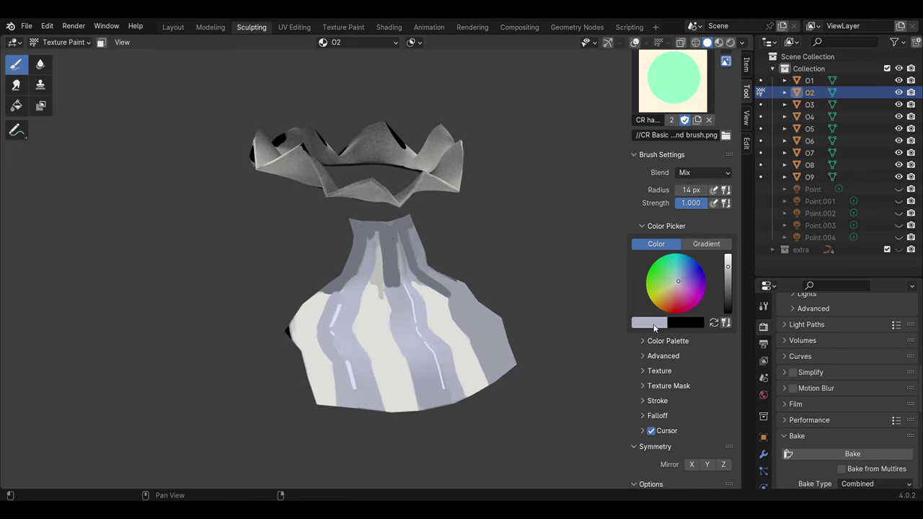
pyautogui.press('s')
pyautogui.press('s')
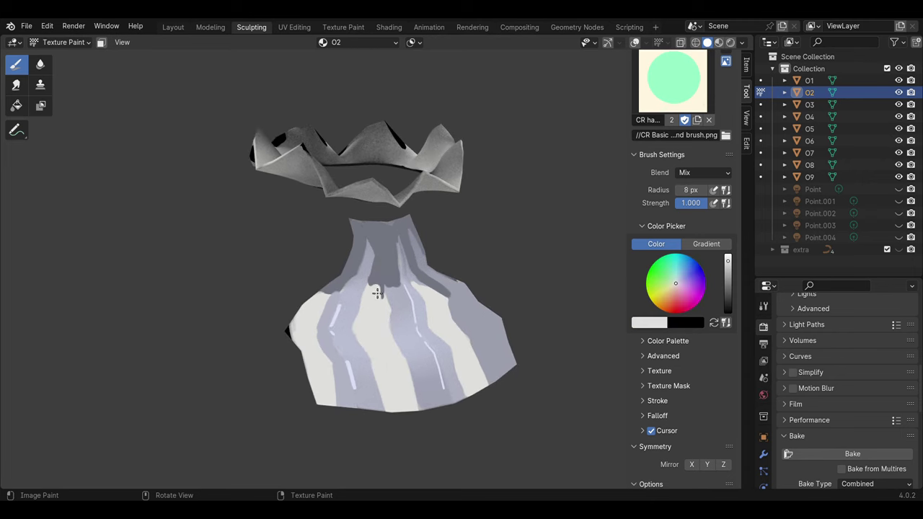
pyautogui.press('/')
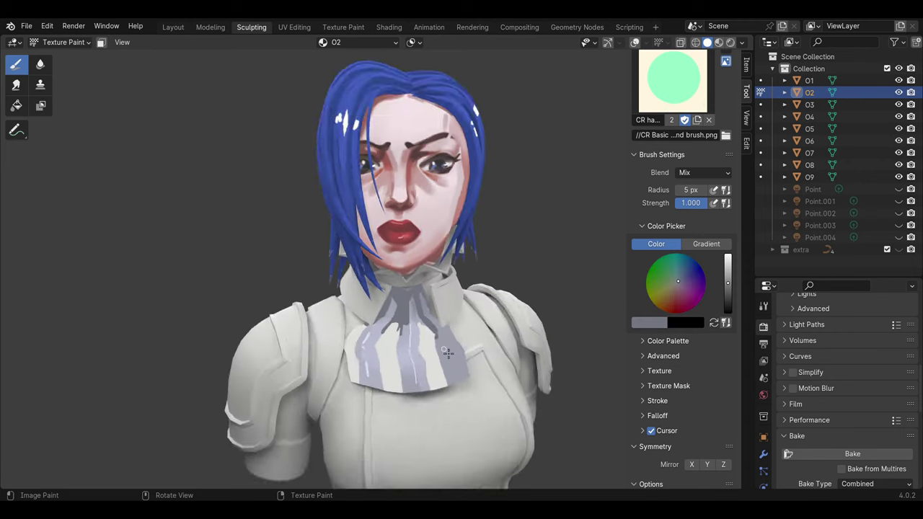
# Step: Sample several lavender and near-white shades from the cravat for the brush
pyautogui.press('s')
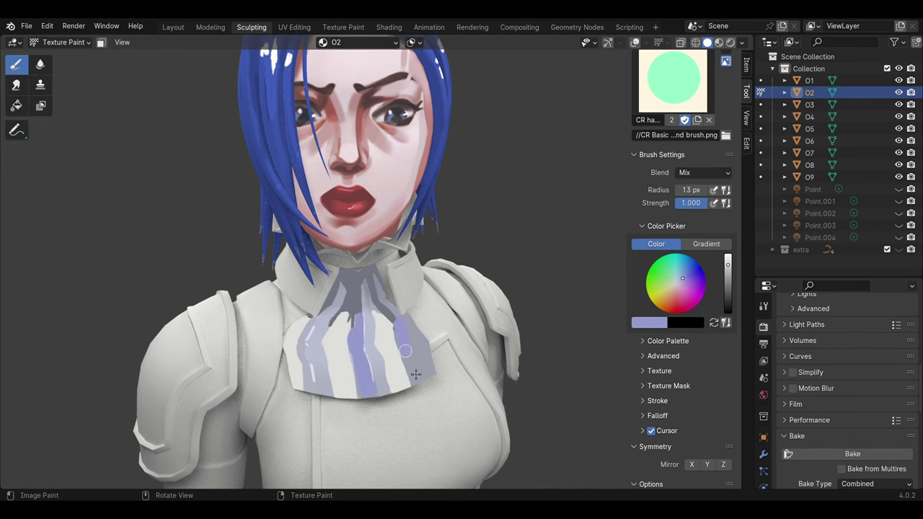
pyautogui.moveTo(416, 373)
pyautogui.mouseDown(button='middle')
pyautogui.moveTo(338, 309)
pyautogui.moveTo(377, 360)
pyautogui.moveTo(399, 328)
pyautogui.mouseUp(button='middle')
pyautogui.press('s')
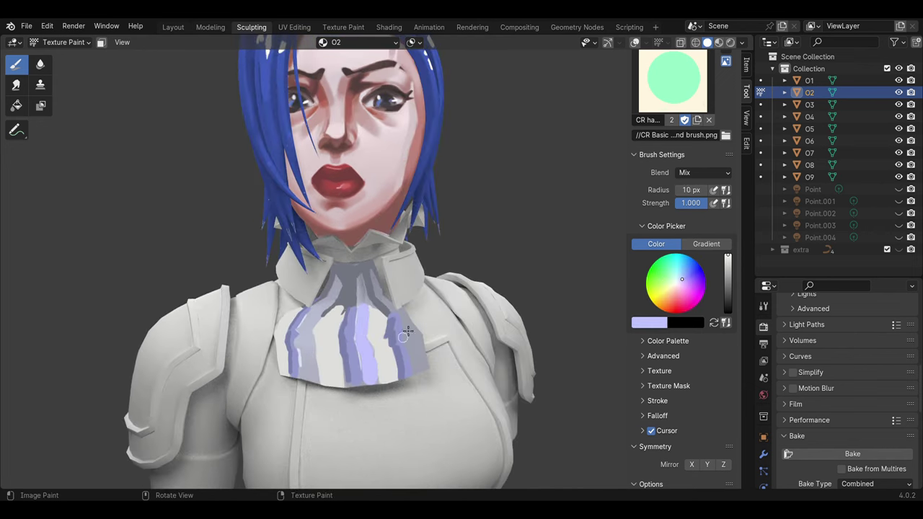
pyautogui.moveTo(334, 278); pyautogui.dragTo(351, 336, button='middle')
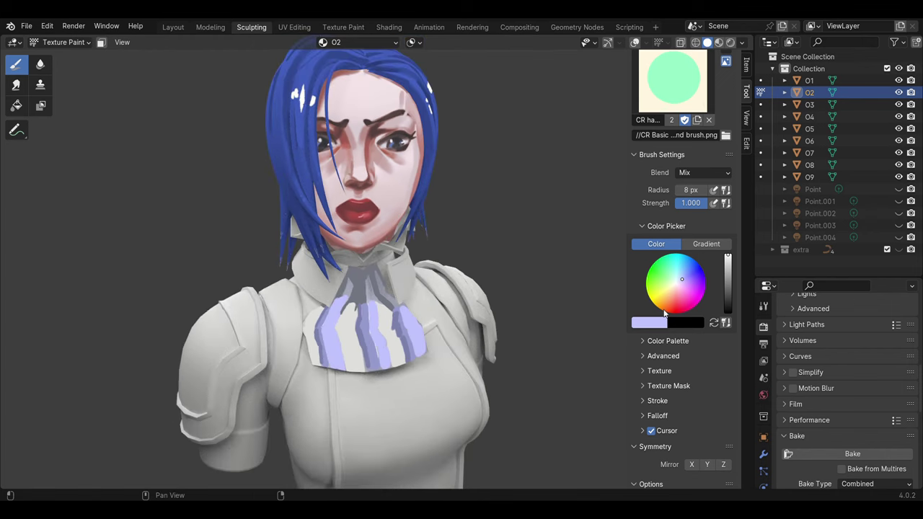
pyautogui.press('s')
pyautogui.scroll(2, 414, 344)
pyautogui.press('s')
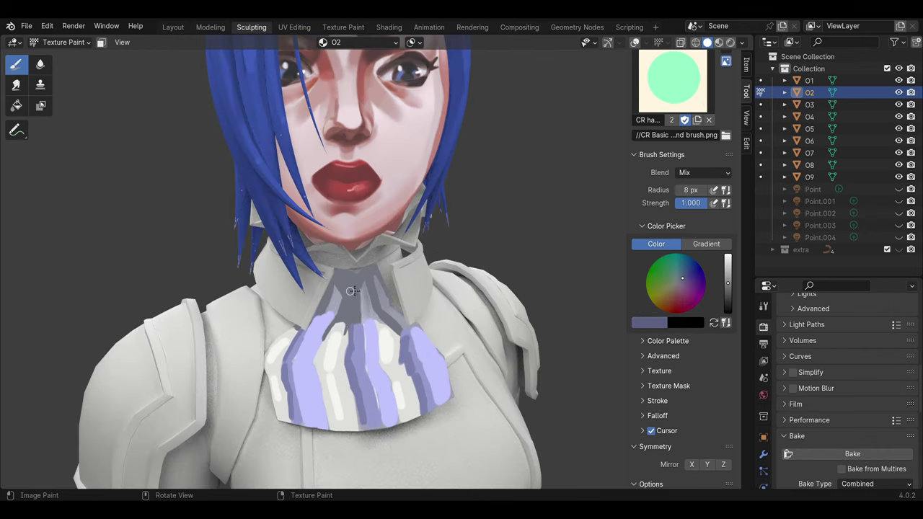
pyautogui.press('s')
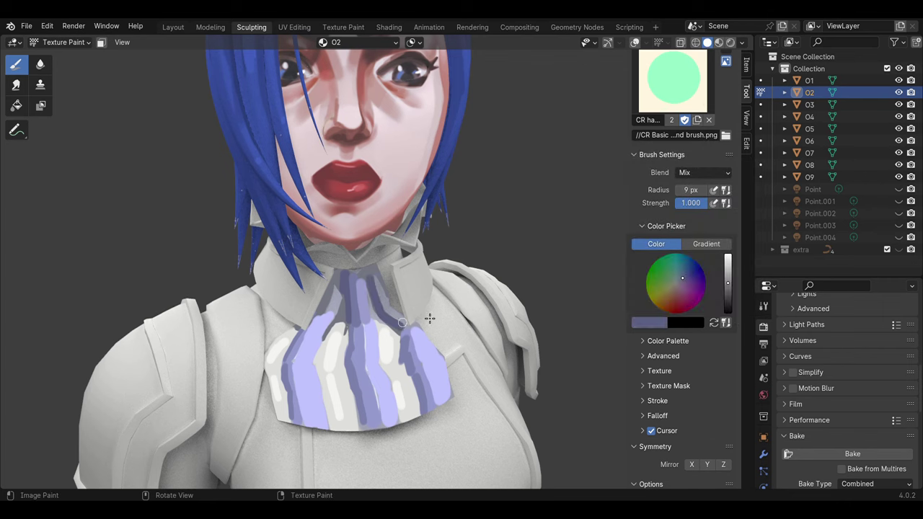
pyautogui.press('s')
pyautogui.press('s')
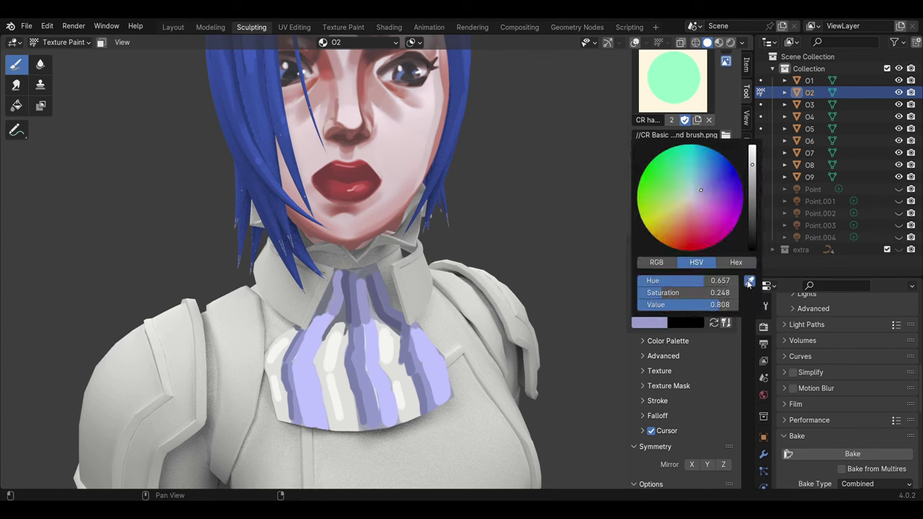
# Step: Paint darker purple strokes down the cravat and along its right edge
pyautogui.press('s')
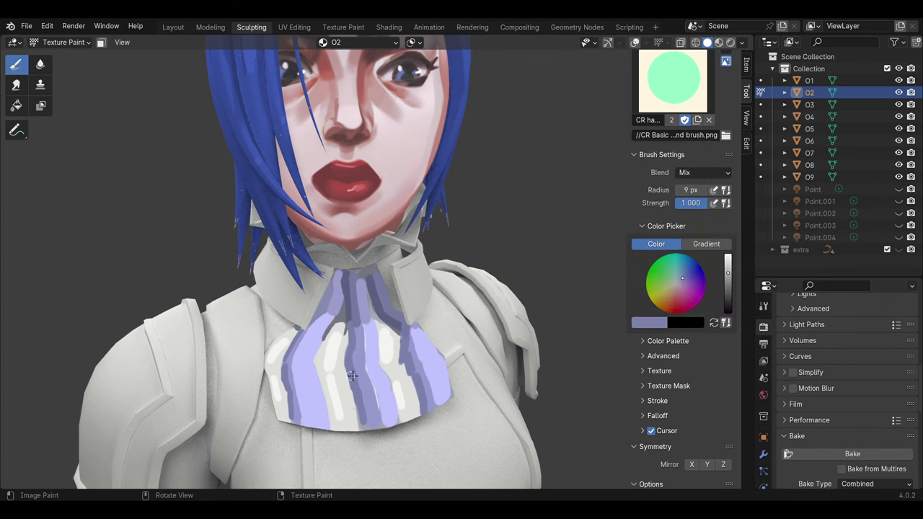
pyautogui.moveTo(356, 367); pyautogui.dragTo(359, 429)
pyautogui.moveTo(369, 326); pyautogui.dragTo(378, 426)
pyautogui.press('s')
pyautogui.moveTo(416, 354); pyautogui.dragTo(418, 380)
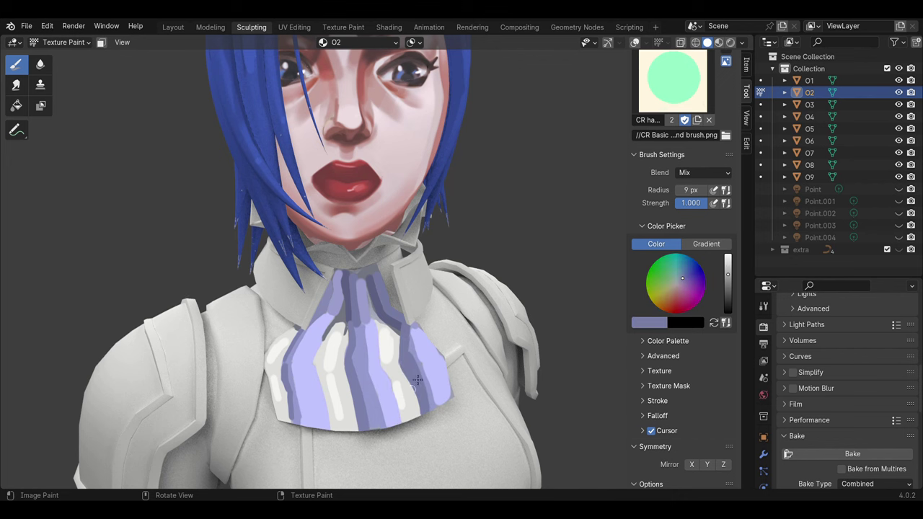
pyautogui.press('s')
pyautogui.moveTo(386, 371); pyautogui.dragTo(397, 313, button='middle')
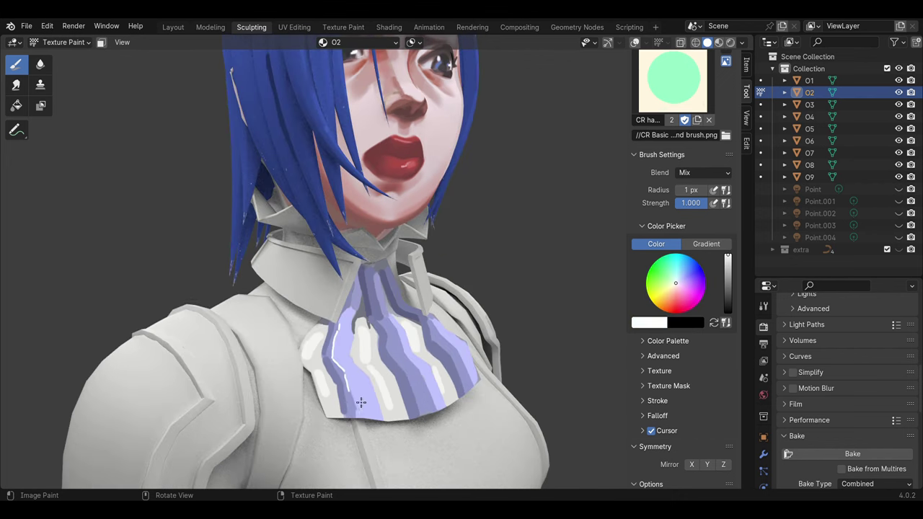
pyautogui.moveTo(460, 348); pyautogui.dragTo(367, 365, button='middle')
# Step: Shade the cravat dark purple with Multiply blending, then isolate the shirt mesh
pyautogui.click(703, 173)
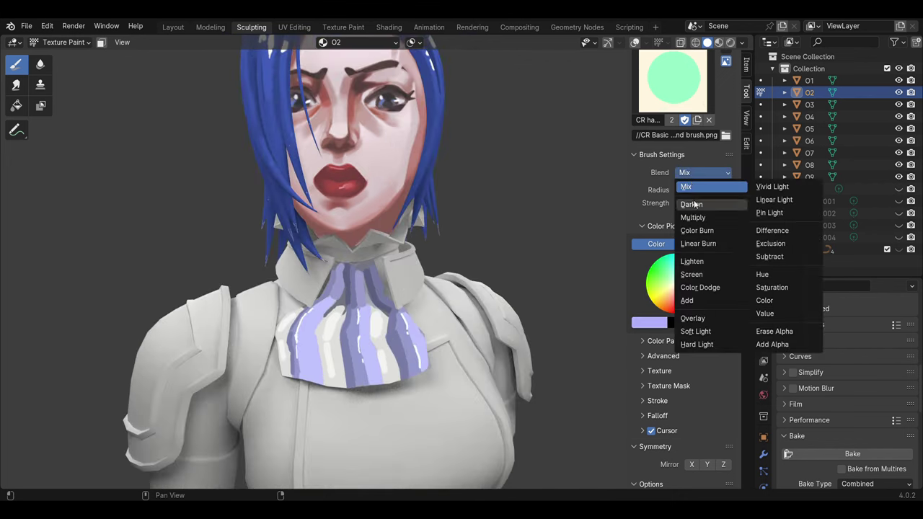
pyautogui.click(685, 228)
pyautogui.moveTo(425, 365); pyautogui.dragTo(386, 389)
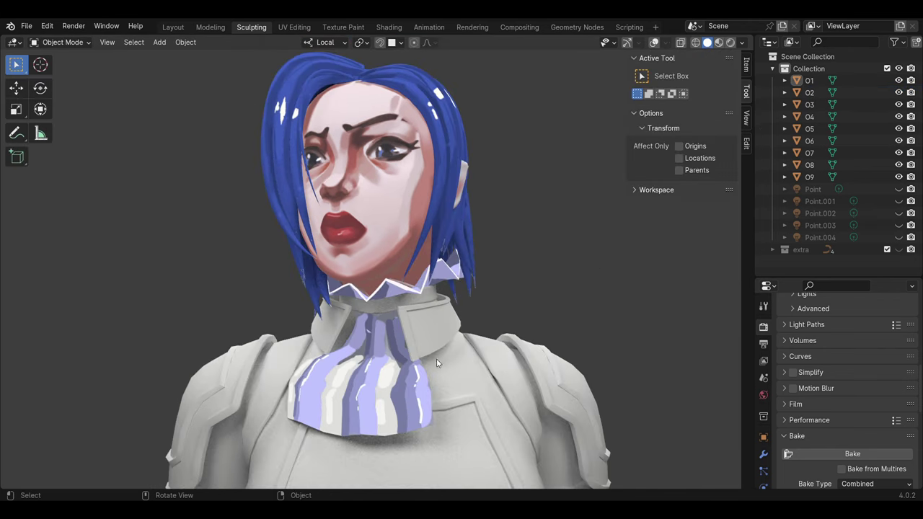
pyautogui.press('/')
# Step: Select the whole shirt mesh and paint a dark navy band around the neck
pyautogui.press('Tab')
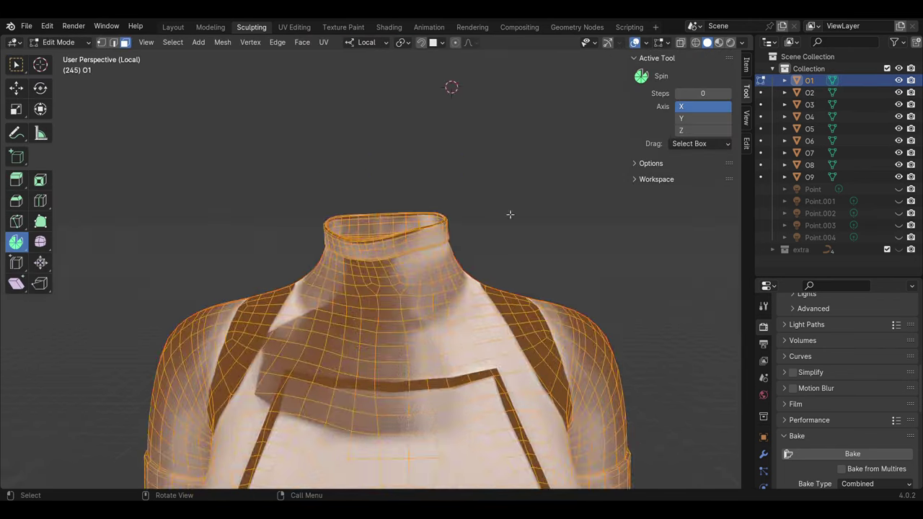
pyautogui.moveTo(509, 212); pyautogui.dragTo(462, 334, button='middle')
pyautogui.hotkey('alt', 'a')
pyautogui.keyDown('alt'); pyautogui.click(461, 335); pyautogui.keyUp('alt')
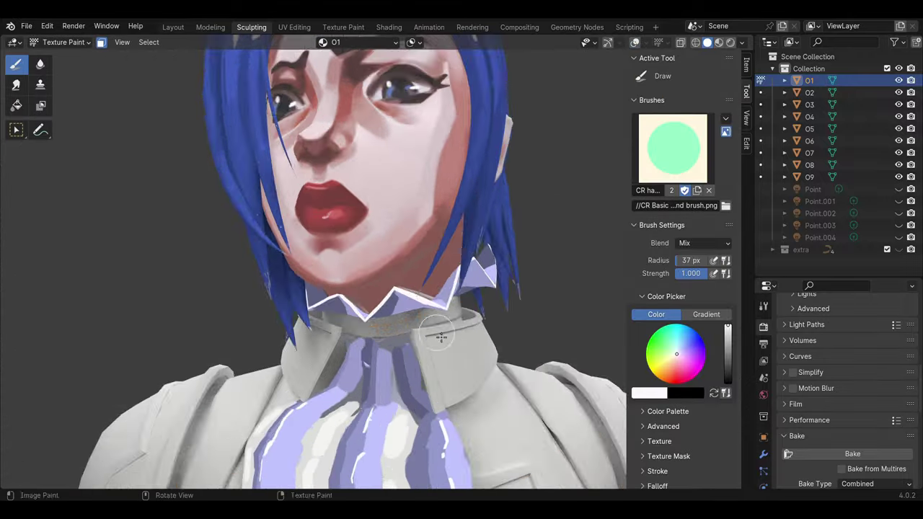
pyautogui.moveTo(347, 280); pyautogui.dragTo(401, 284)
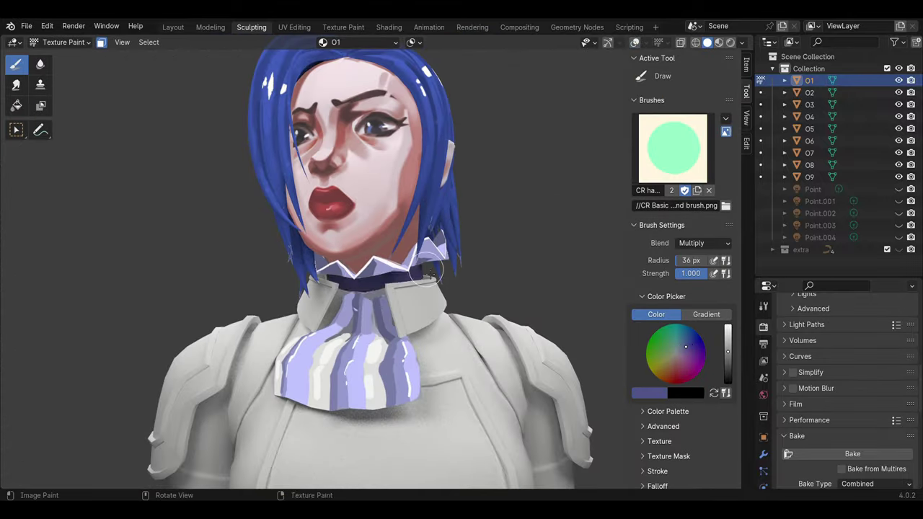
# Step: Choose white with Mix blending and look over the shirt's front, back and neck
pyautogui.moveTo(429, 272); pyautogui.dragTo(472, 261, button='middle')
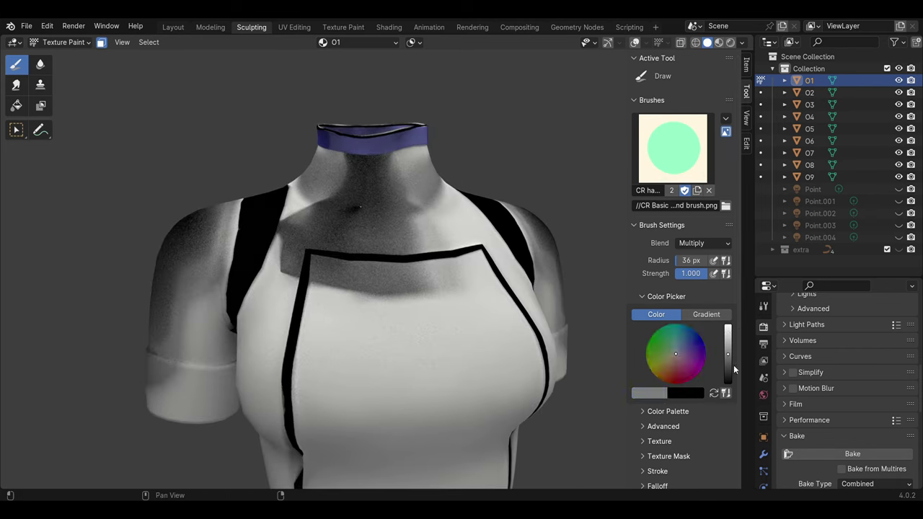
pyautogui.moveTo(727, 369); pyautogui.dragTo(727, 328)
pyautogui.click(703, 243)
pyautogui.click(747, 256)
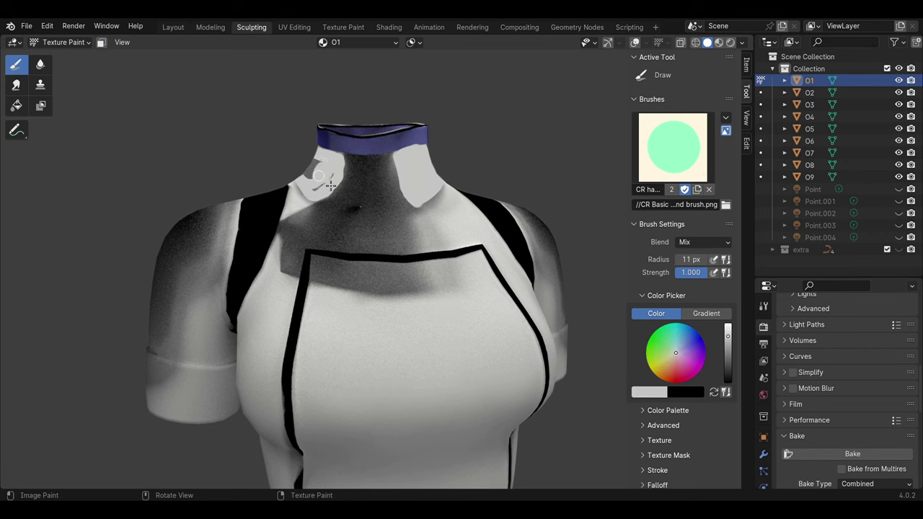
pyautogui.moveTo(330, 185); pyautogui.dragTo(340, 147, button='middle')
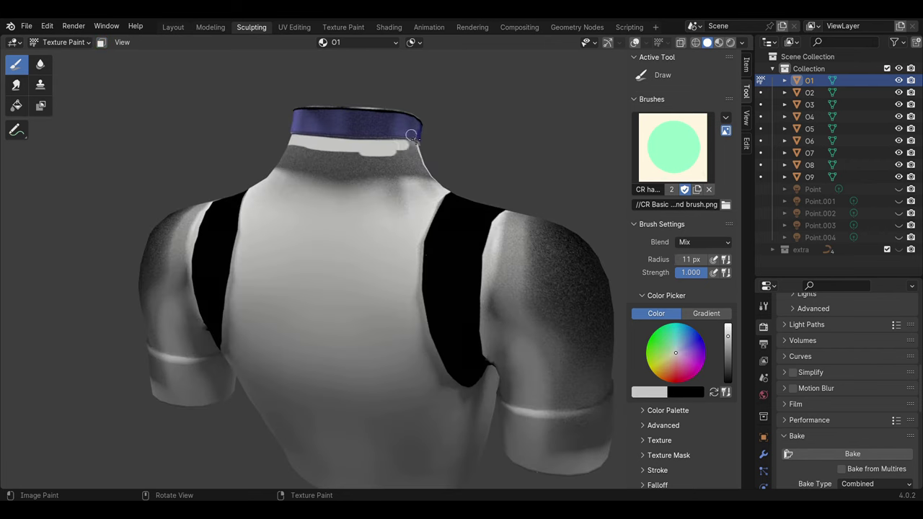
pyautogui.moveTo(411, 136); pyautogui.dragTo(510, 228, button='middle')
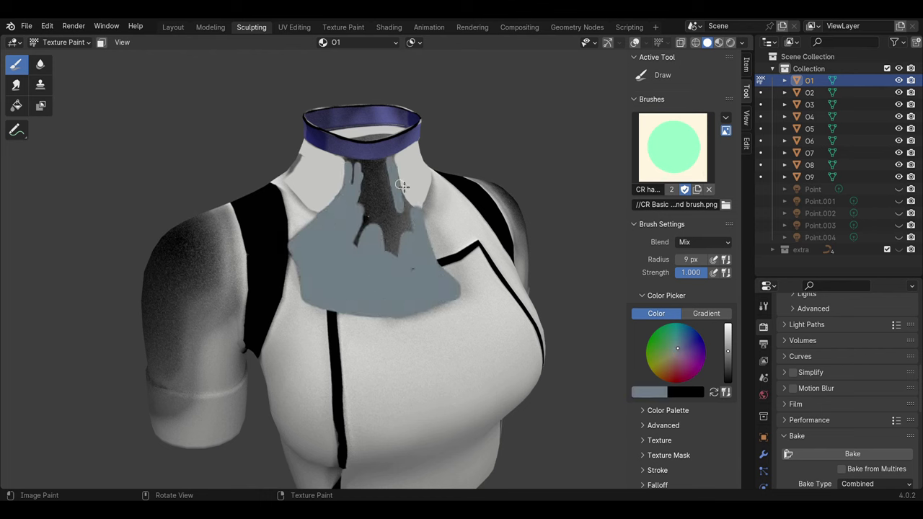
pyautogui.scroll(3, 378, 257)
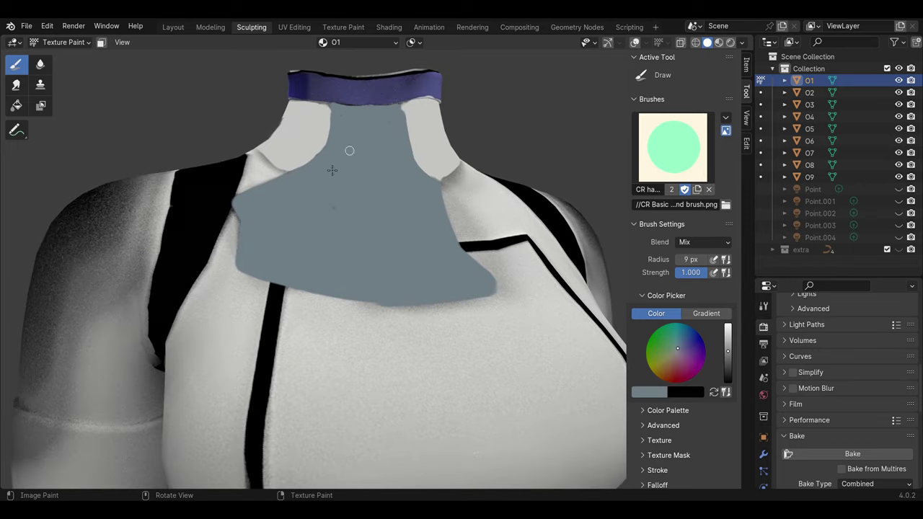
pyautogui.scroll(-5, 333, 170)
pyautogui.moveTo(332, 170); pyautogui.dragTo(369, 245, button='middle')
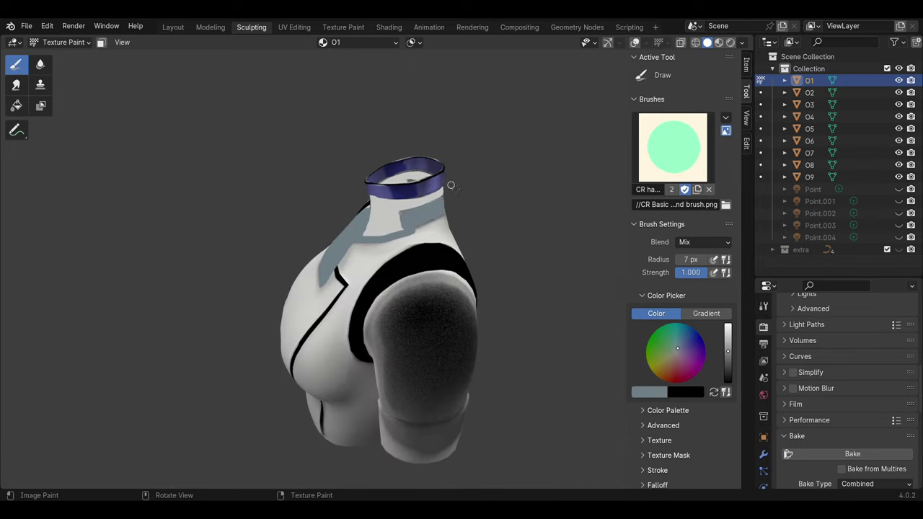
pyautogui.scroll(2, 418, 179)
pyautogui.moveTo(452, 186)
pyautogui.mouseDown(button='middle')
pyautogui.moveTo(324, 175)
pyautogui.moveTo(424, 263)
pyautogui.mouseUp(button='middle')
pyautogui.scroll(3, 423, 263)
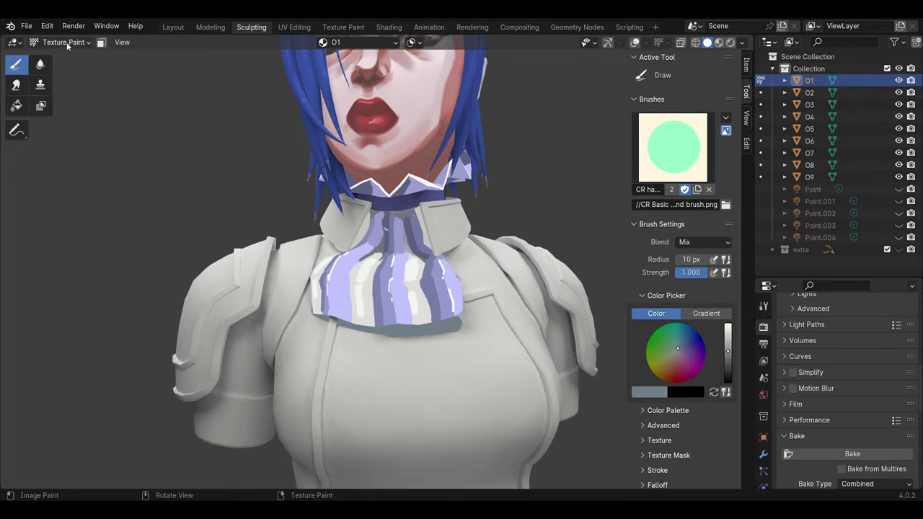
# Step: Select the collar object O4, select all its faces, and return to texture painting
pyautogui.hotkey('ctrl', 'Tab')
pyautogui.click(429, 264)
pyautogui.scroll(-3, 430, 264)
pyautogui.press('Tab')
pyautogui.scroll(3, 430, 264)
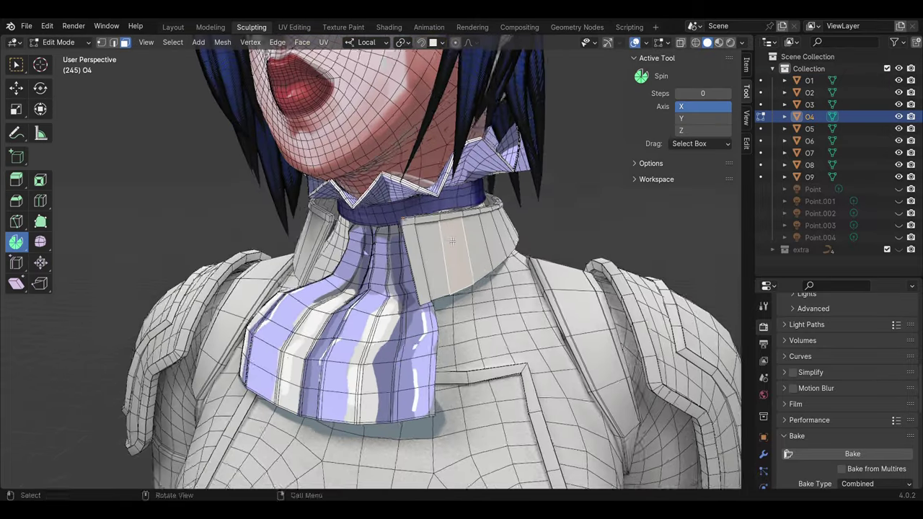
pyautogui.press('KP_Divide')
pyautogui.press('a')
pyautogui.press('KP_Divide')
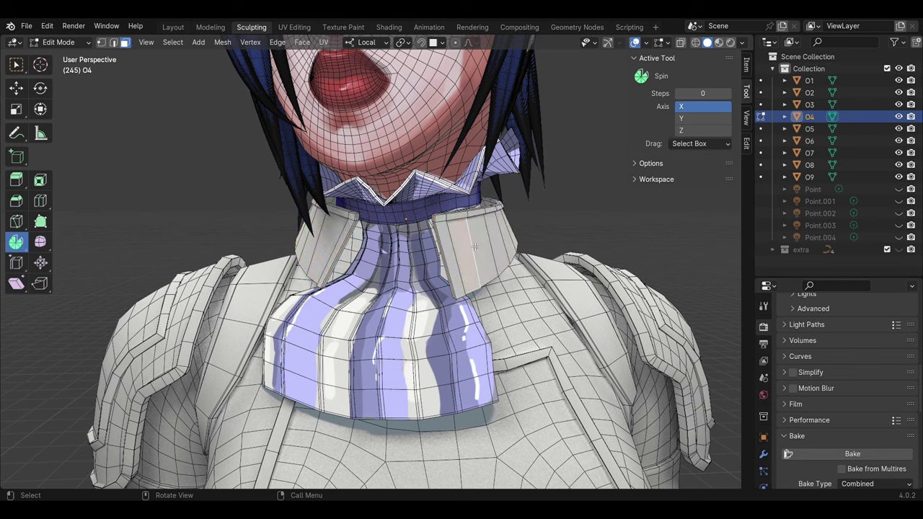
pyautogui.hotkey('ctrl', 'Tab')
# Step: Use the Fill brush with Multiply blending for the navy collar
pyautogui.hotkey('shift', 'alt', 'z')
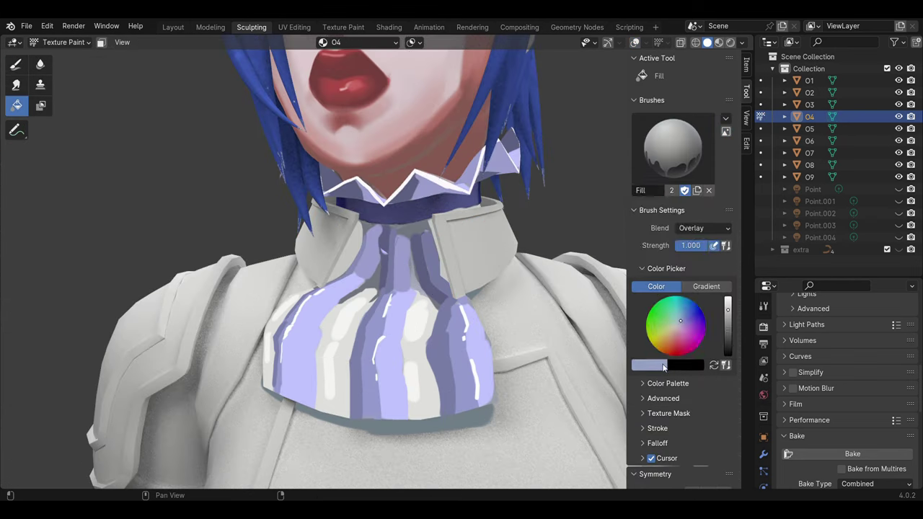
pyautogui.click(705, 227)
pyautogui.click(680, 270)
pyautogui.scroll(-5, 404, 260)
pyautogui.scroll(3, 416, 241)
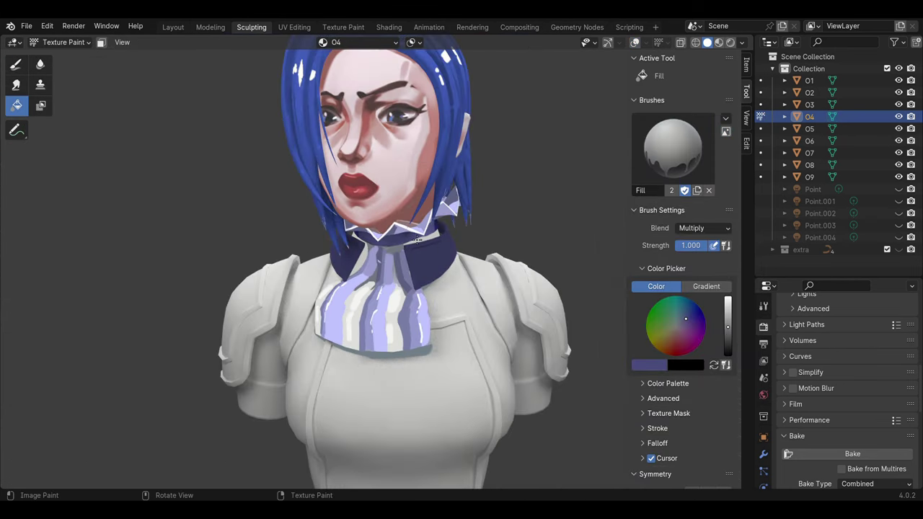
# Step: Select the face loop around the collar's front rim and go back to Texture Paint
pyautogui.press('Tab')
pyautogui.press('KP_Divide')
pyautogui.click(407, 297)
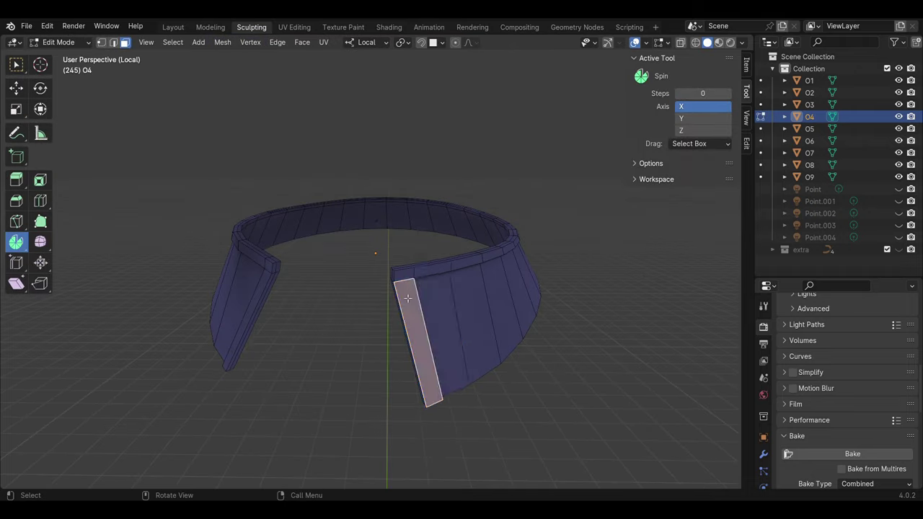
pyautogui.keyDown('alt'); pyautogui.click(407, 298); pyautogui.keyUp('alt')
pyautogui.moveTo(407, 298)
pyautogui.mouseDown(button='middle')
pyautogui.moveTo(521, 309)
pyautogui.moveTo(435, 323)
pyautogui.mouseUp(button='middle')
pyautogui.press('KP_Divide')
pyautogui.click(61, 42)
pyautogui.click(72, 99)
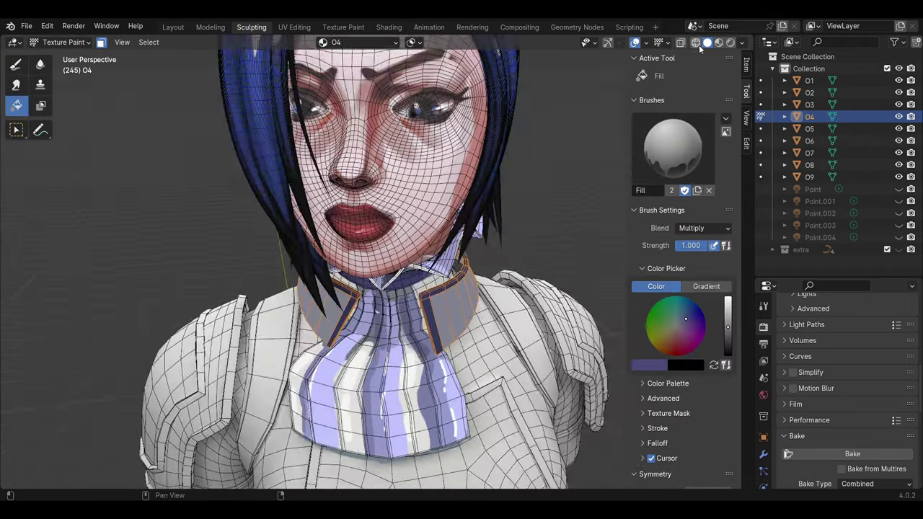
# Step: Switch from the draw brush back to the Fill brush, facing the collar frontally
pyautogui.scroll(3, 389, 216)
pyautogui.moveTo(389, 216); pyautogui.dragTo(346, 231, button='middle')
pyautogui.click(16, 63)
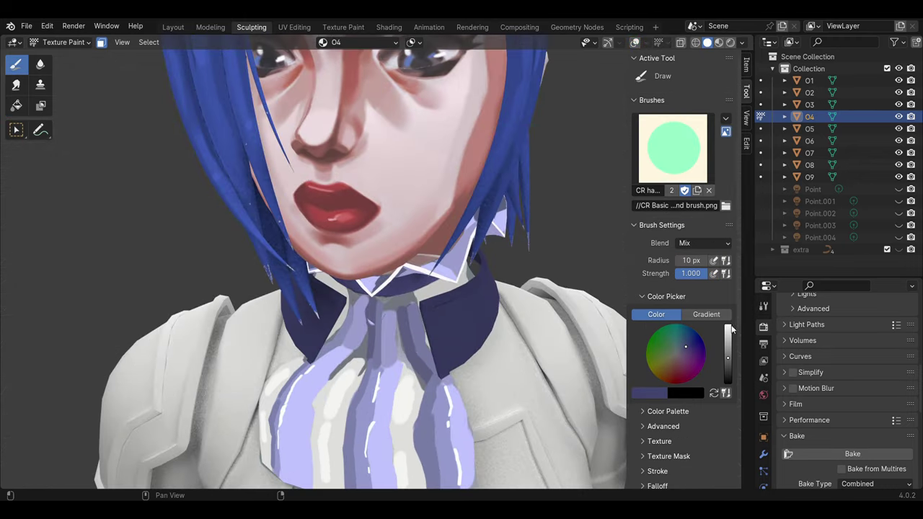
pyautogui.hotkey('shift', 'space')
pyautogui.scroll(-1, 438, 337)
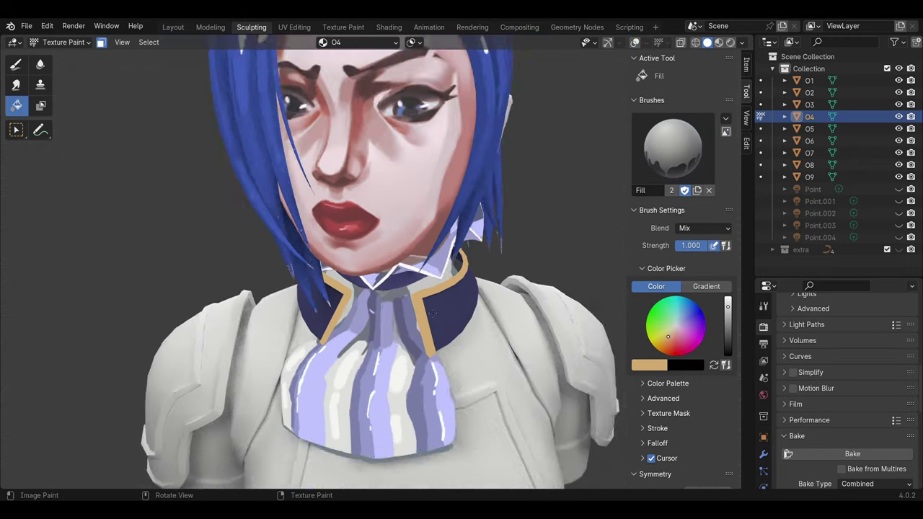
pyautogui.moveTo(438, 337); pyautogui.dragTo(418, 284, button='middle')
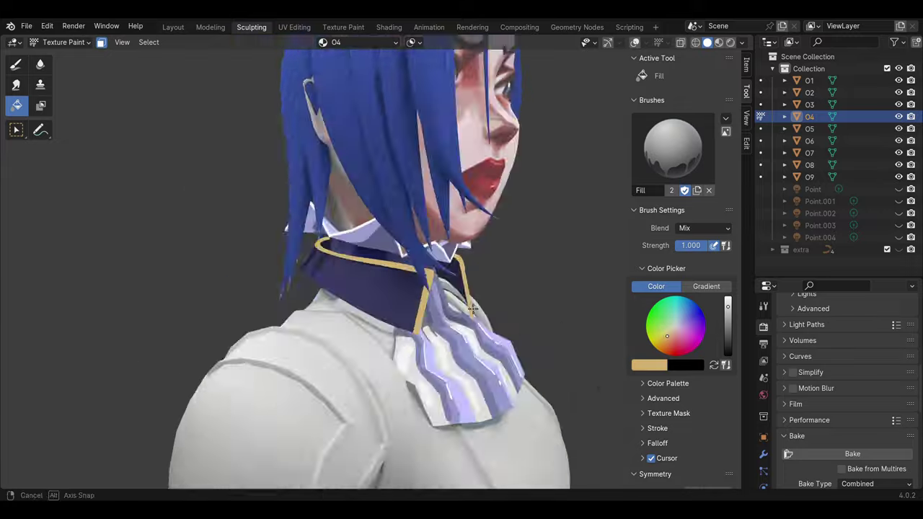
pyautogui.scroll(3, 418, 284)
# Step: Select faces along the collar edge for the gold trim, extending the selection behind the neck
pyautogui.press('Tab')
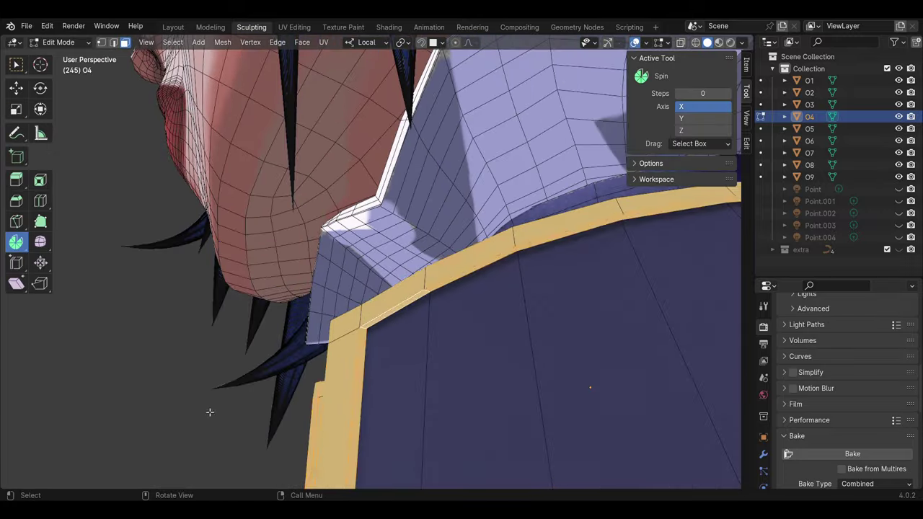
pyautogui.moveTo(209, 411)
pyautogui.mouseDown(button='middle')
pyautogui.moveTo(503, 283)
pyautogui.moveTo(385, 177)
pyautogui.moveTo(480, 162)
pyautogui.moveTo(324, 331)
pyautogui.moveTo(490, 331)
pyautogui.mouseUp(button='middle')
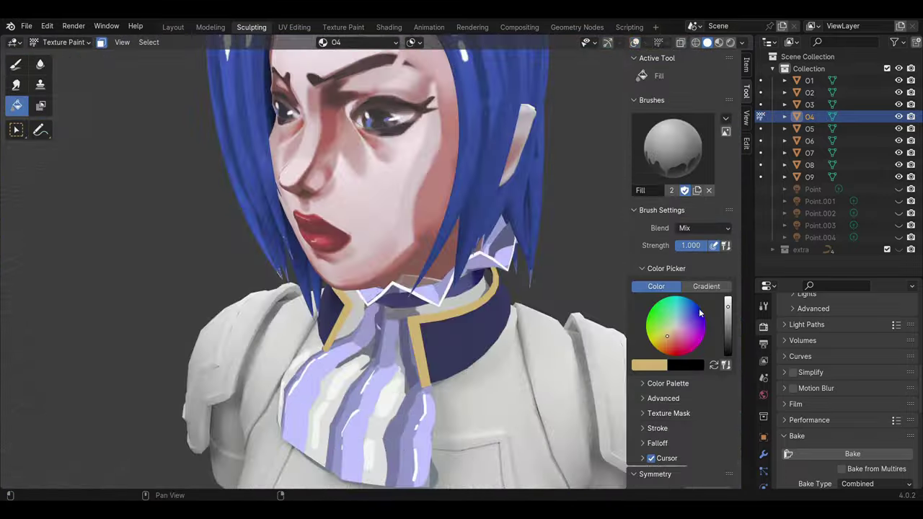
pyautogui.moveTo(447, 292); pyautogui.dragTo(289, 216, button='middle')
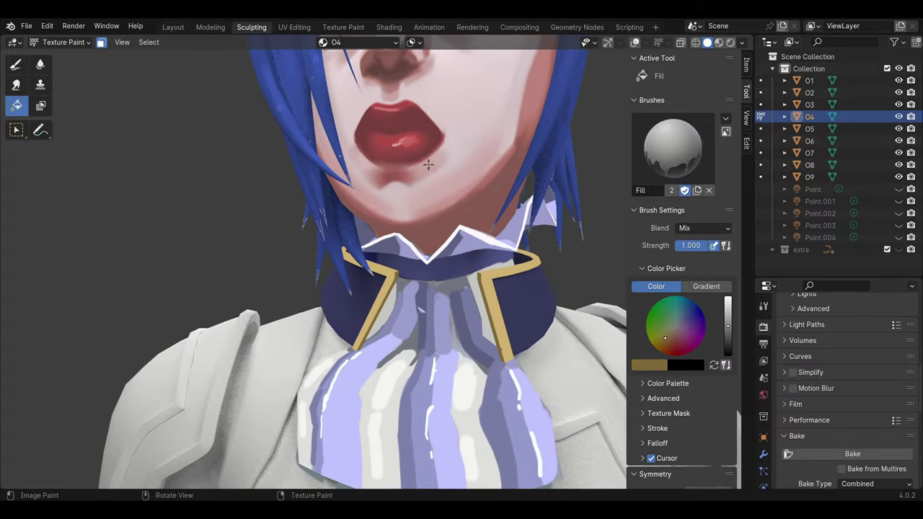
pyautogui.click(16, 63)
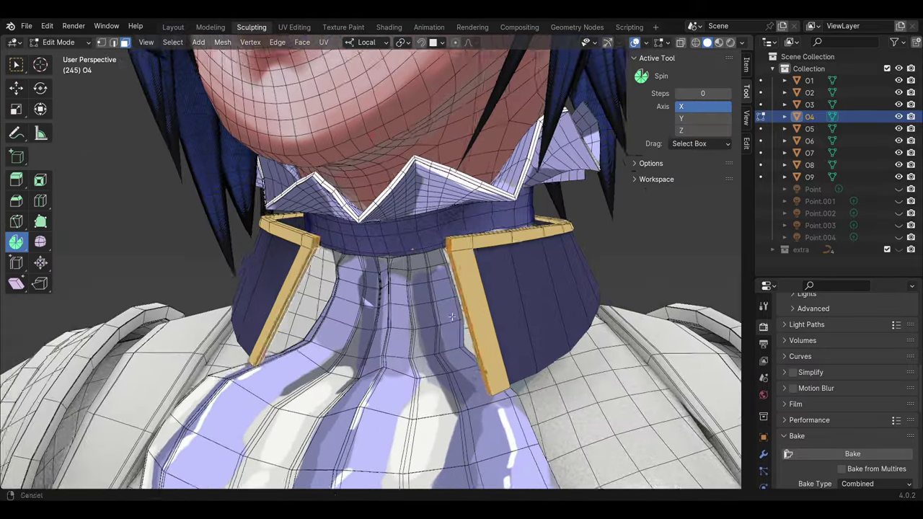
pyautogui.keyDown('ctrl'); pyautogui.click(451, 288); pyautogui.keyUp('ctrl')
pyautogui.moveTo(451, 288)
pyautogui.mouseDown(button='middle')
pyautogui.moveTo(559, 287)
pyautogui.moveTo(498, 316)
pyautogui.moveTo(479, 397)
pyautogui.mouseUp(button='middle')
pyautogui.keyDown('ctrl'); pyautogui.click(499, 315); pyautogui.keyUp('ctrl')
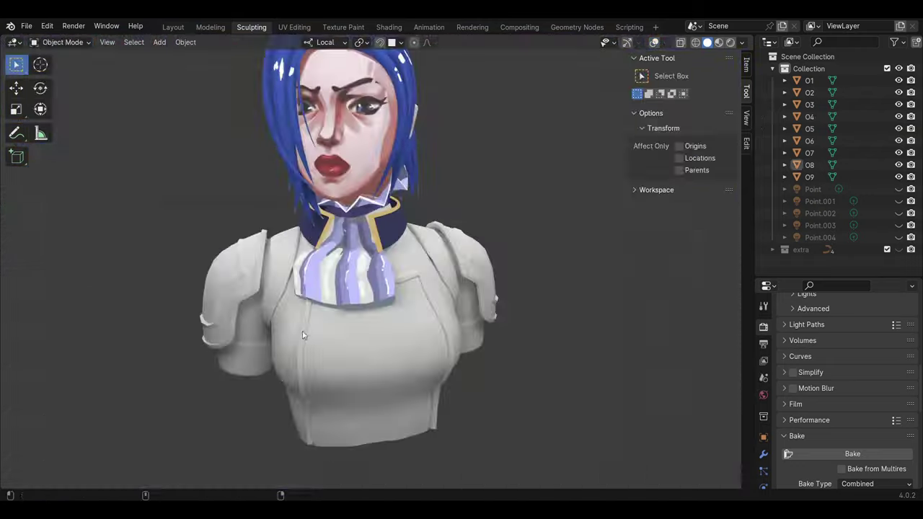
pyautogui.moveTo(302, 334)
pyautogui.mouseDown(button='middle')
pyautogui.moveTo(403, 314)
pyautogui.moveTo(454, 257)
pyautogui.mouseUp(button='middle')
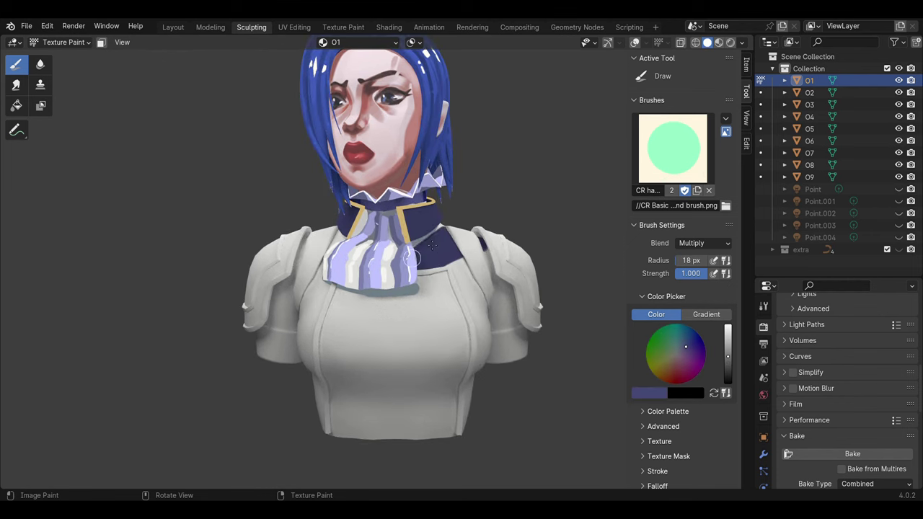
# Step: Try navy fills on the jacket torso and trim object O7, then undo those changes
pyautogui.moveTo(411, 258); pyautogui.dragTo(473, 375)
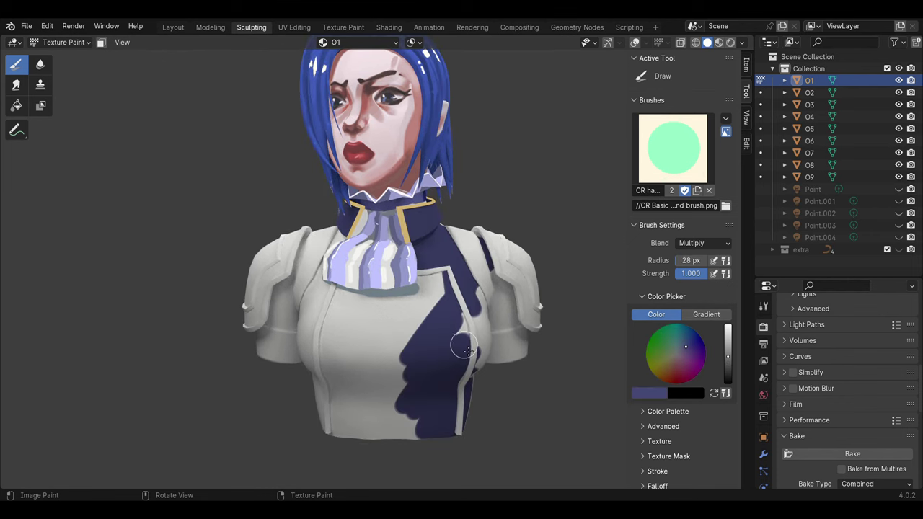
pyautogui.hotkey('ctrl', 'z')
pyautogui.hotkey('shift', 'space')
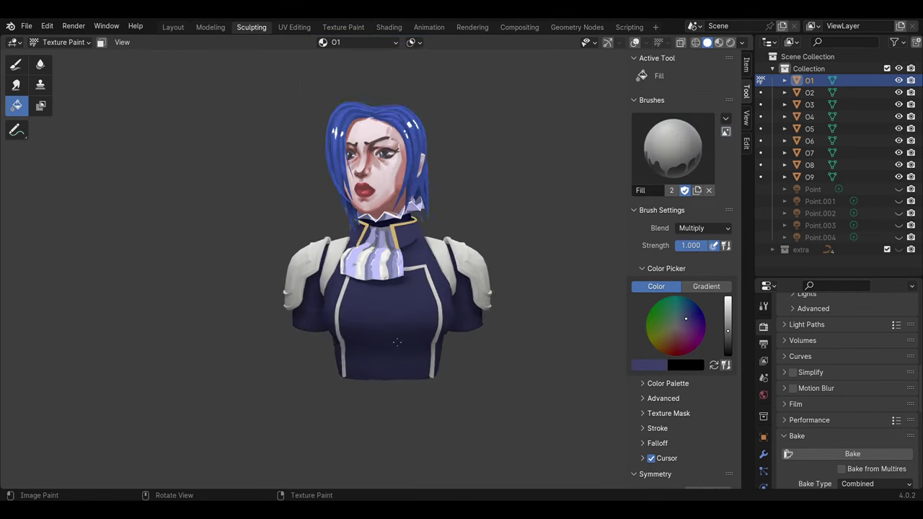
pyautogui.click(809, 152)
pyautogui.click(899, 152)
pyautogui.hotkey('ctrl', 'z')
pyautogui.hotkey('ctrl', 'z')
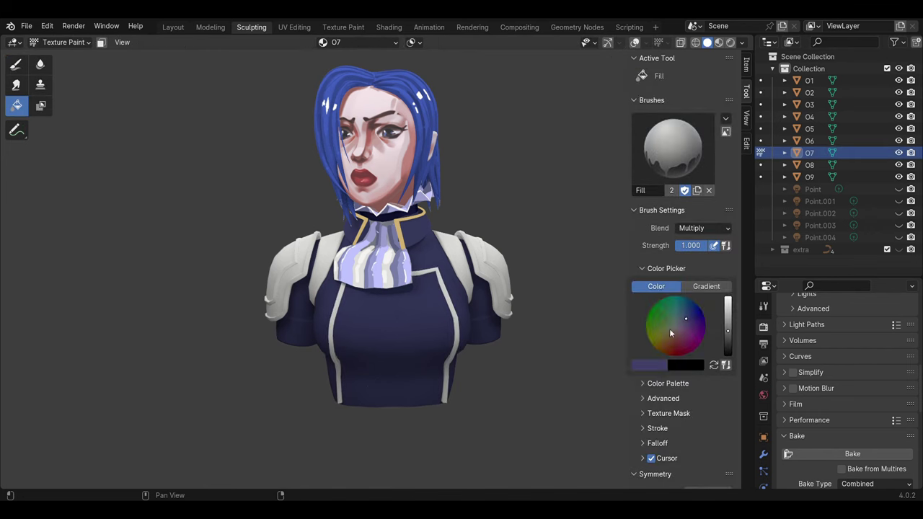
pyautogui.hotkey('ctrl', 'z')
pyautogui.hotkey('ctrl', 'z')
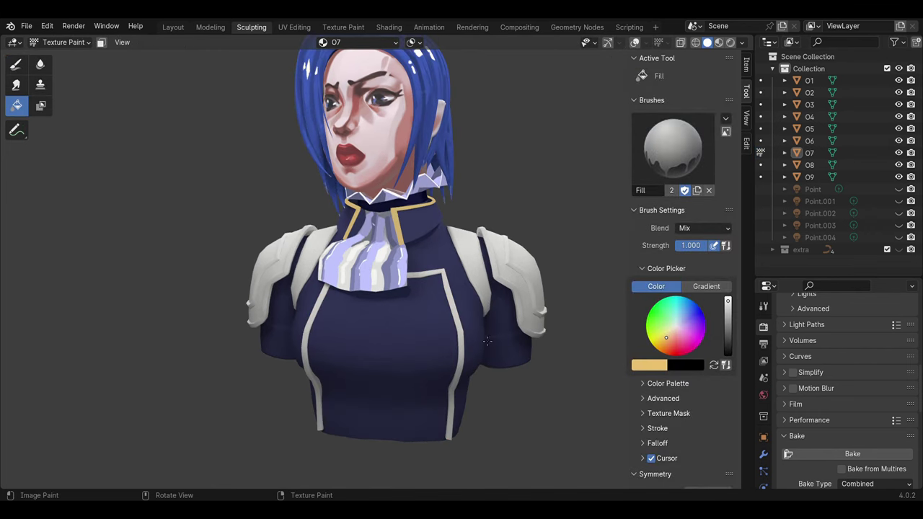
pyautogui.hotkey('ctrl', 'z')
pyautogui.hotkey('ctrl', 'z')
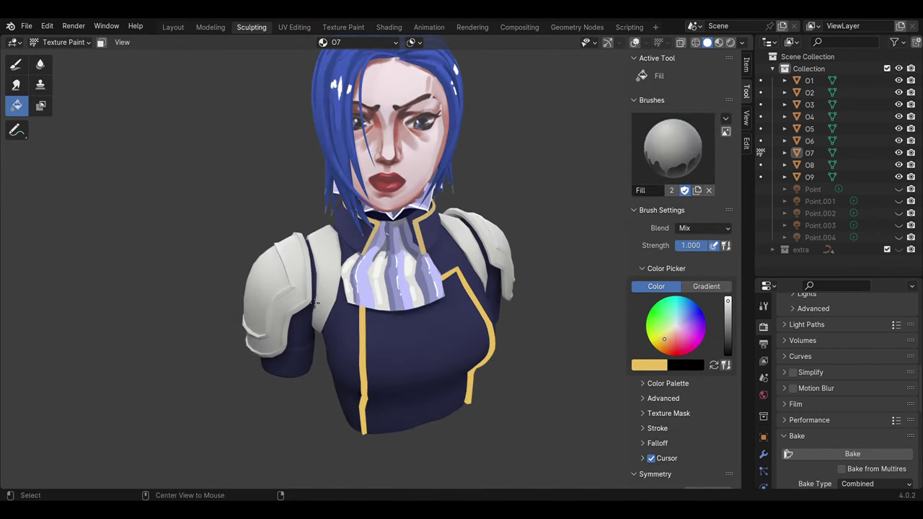
pyautogui.hotkey('ctrl', 'z')
pyautogui.hotkey('ctrl', 'z')
pyautogui.hotkey('ctrl', 'z')
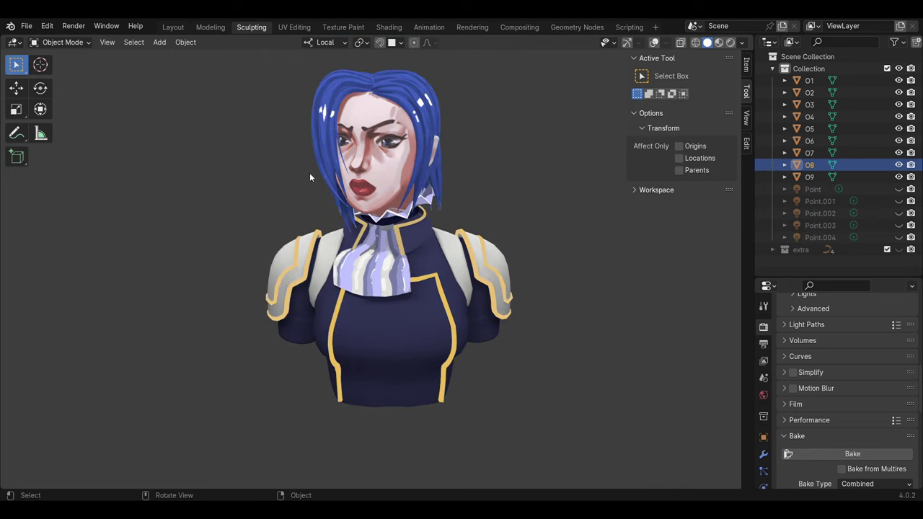
pyautogui.hotkey('ctrl', 'z')
# Step: Set Multiply blending with a blue-purple colour and undo back to the navy shoulder pads
pyautogui.click(695, 229)
pyautogui.click(692, 273)
pyautogui.click(686, 319)
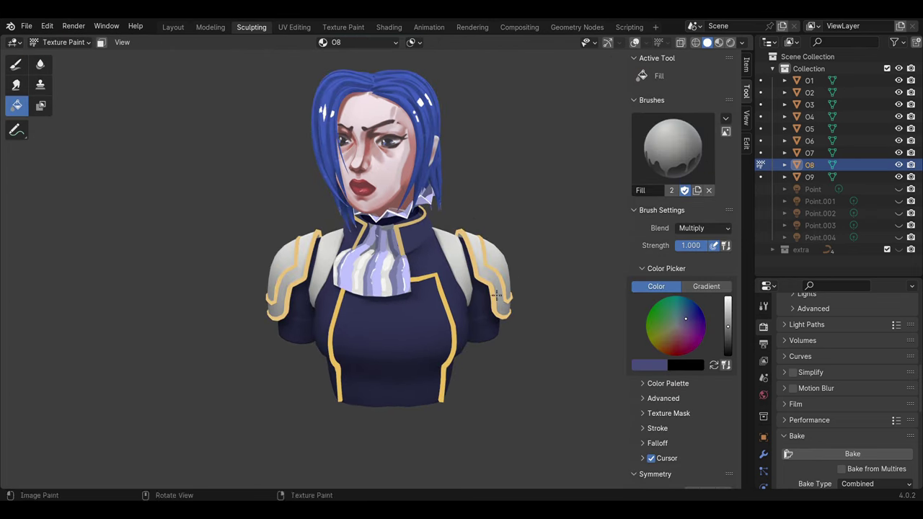
pyautogui.moveTo(498, 299); pyautogui.dragTo(487, 298, button='middle')
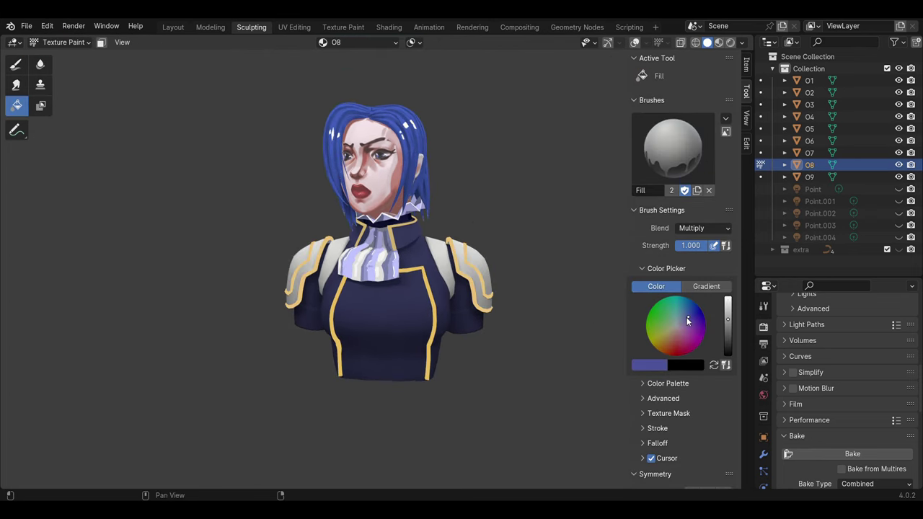
pyautogui.hotkey('ctrl', 'z')
pyautogui.hotkey('ctrl', 'z')
pyautogui.hotkey('ctrl', 'z')
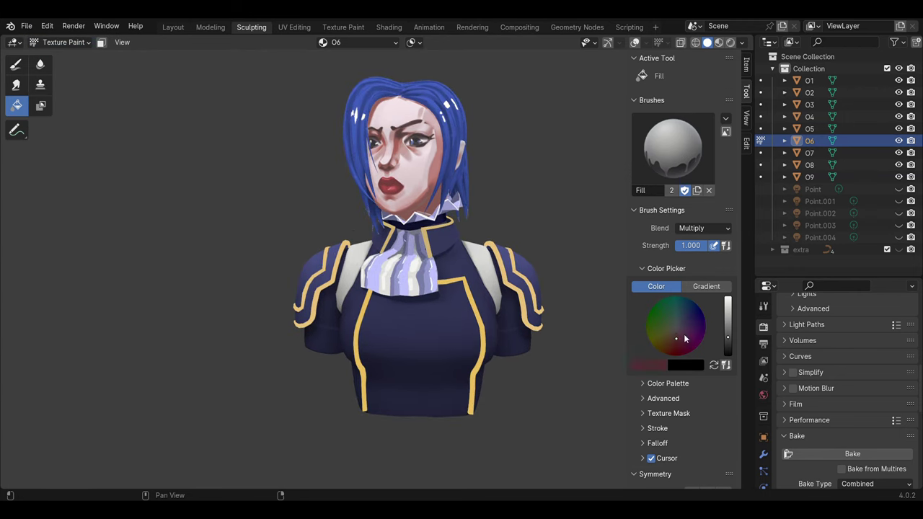
pyautogui.hotkey('ctrl', 'z')
# Step: Inspect O1's sleeve cuff in Edit Mode, then return O1 to Texture Paint
pyautogui.click(63, 41)
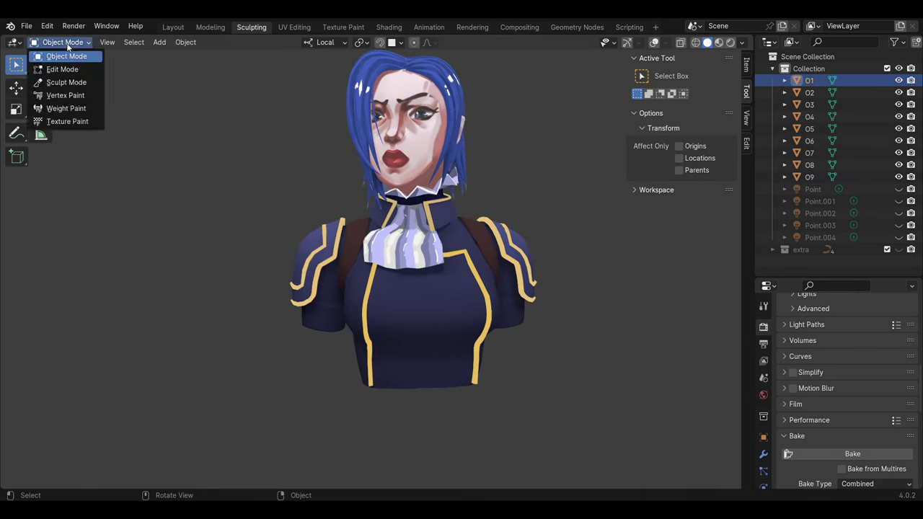
pyautogui.click(62, 66)
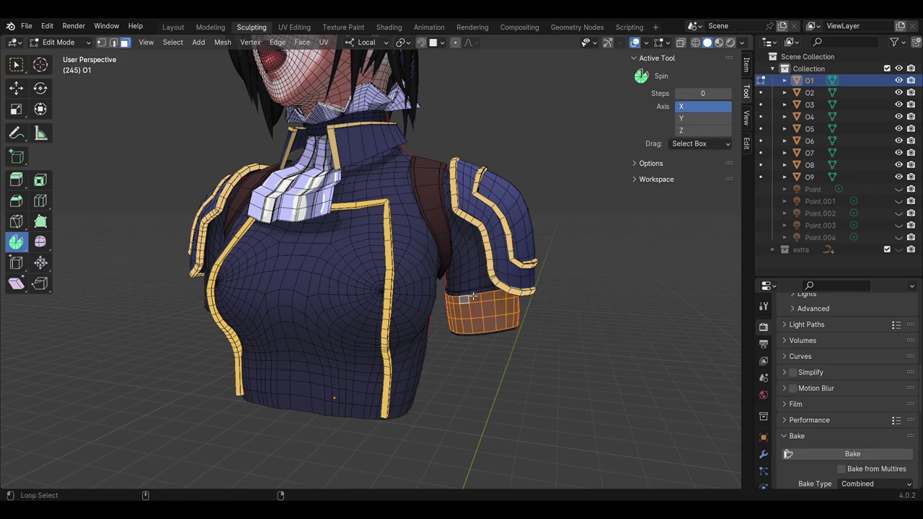
pyautogui.scroll(5, 472, 297)
pyautogui.moveTo(526, 189); pyautogui.dragTo(479, 408, button='middle')
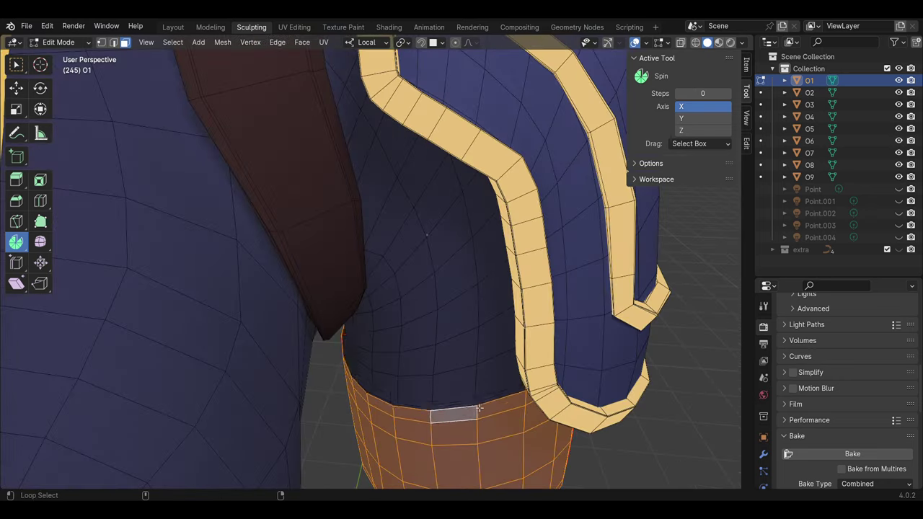
pyautogui.scroll(2, 479, 408)
pyautogui.moveTo(474, 373)
pyautogui.mouseDown(button='middle')
pyautogui.moveTo(422, 324)
pyautogui.moveTo(449, 301)
pyautogui.mouseUp(button='middle')
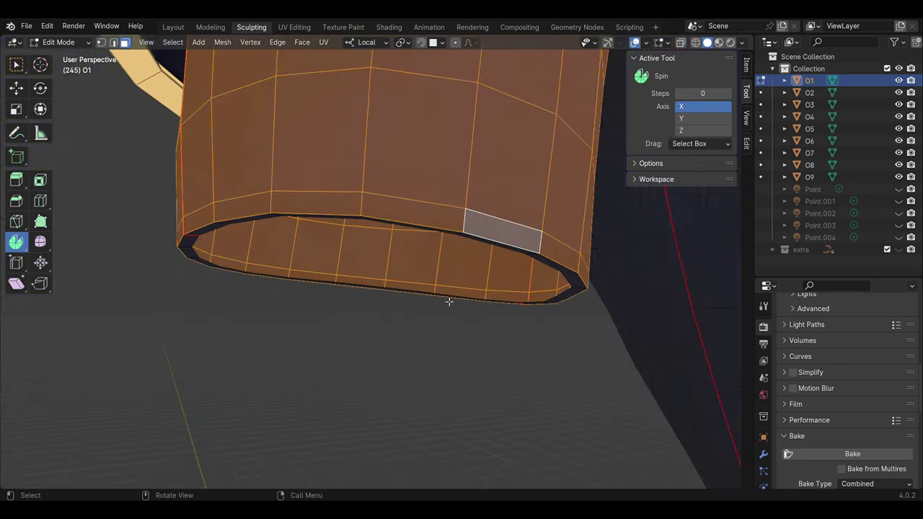
pyautogui.scroll(-5, 448, 301)
pyautogui.moveTo(480, 206); pyautogui.dragTo(500, 313, button='middle')
pyautogui.click(63, 41)
pyautogui.click(73, 121)
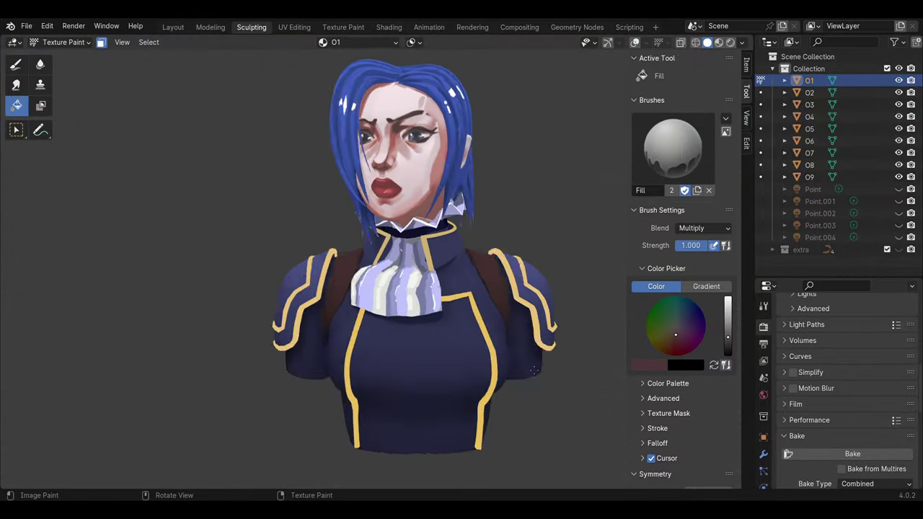
pyautogui.moveTo(533, 371); pyautogui.dragTo(493, 328, button='middle')
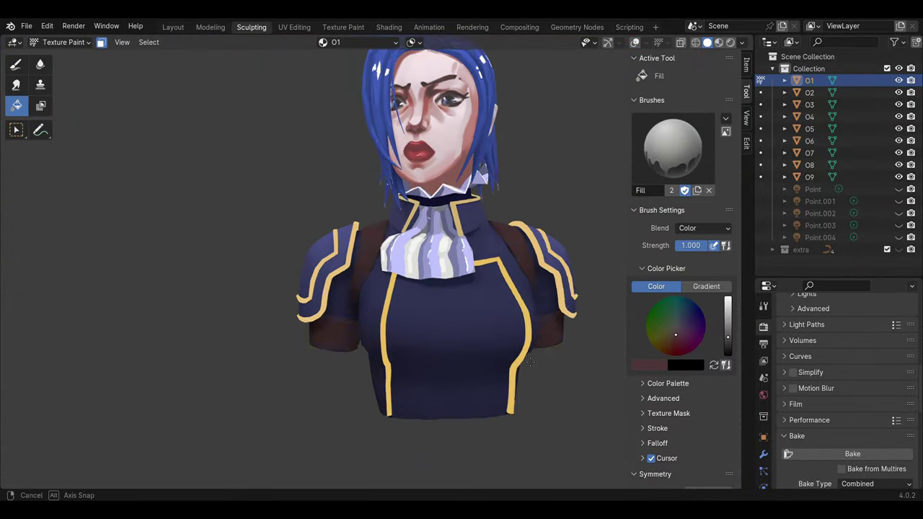
# Step: Paint light-blue accent strokes on the jacket's high collar
pyautogui.moveTo(461, 330); pyautogui.dragTo(399, 243, button='middle')
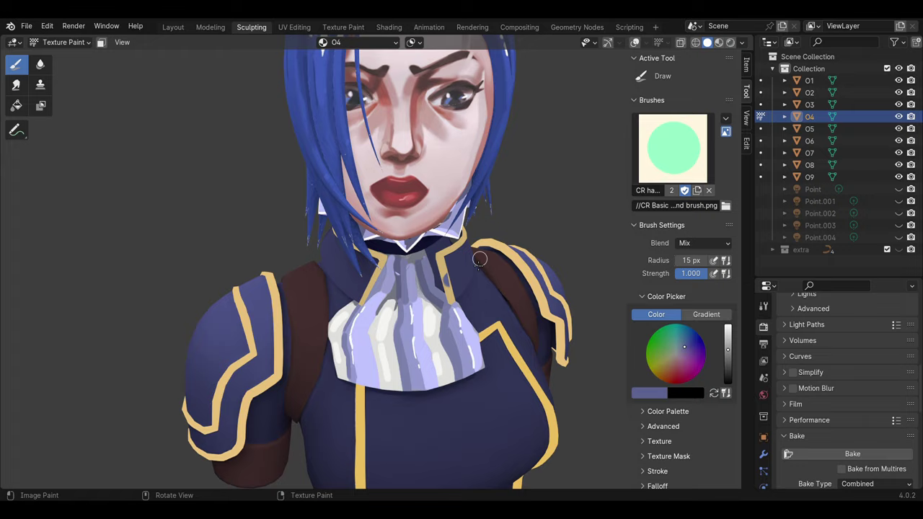
pyautogui.moveTo(480, 259); pyautogui.dragTo(403, 238, button='middle')
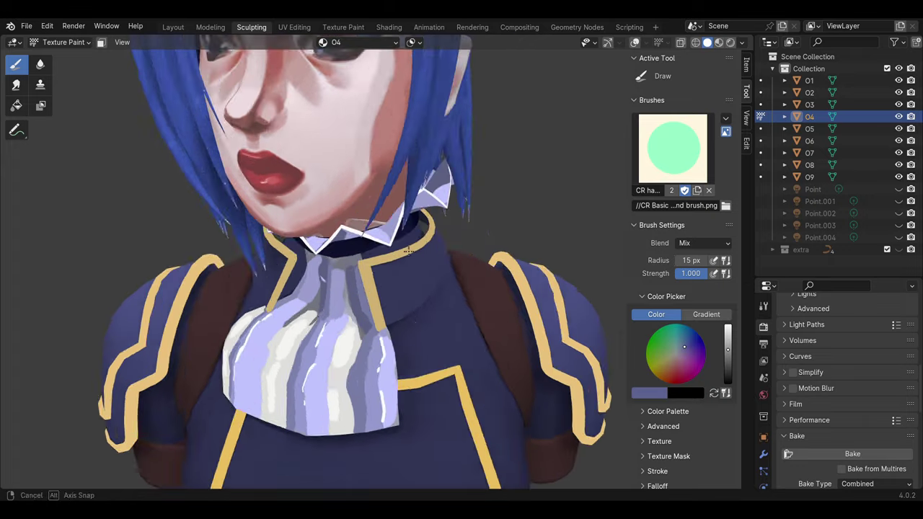
pyautogui.scroll(2, 404, 238)
pyautogui.moveTo(361, 220)
pyautogui.mouseDown()
pyautogui.moveTo(404, 212)
pyautogui.moveTo(390, 237)
pyautogui.mouseUp()
# Step: Sample dark navy and lighter purple-blue tones from the jacket for the brush
pyautogui.press('s')
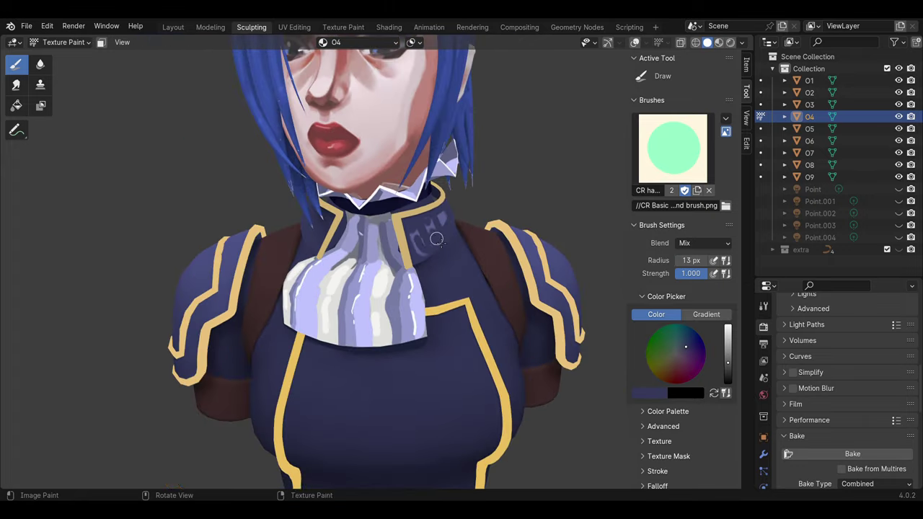
pyautogui.scroll(-3, 387, 230)
pyautogui.moveTo(428, 232)
pyautogui.mouseDown(button='middle')
pyautogui.moveTo(435, 209)
pyautogui.moveTo(404, 216)
pyautogui.moveTo(350, 329)
pyautogui.mouseUp(button='middle')
pyautogui.press('s')
pyautogui.scroll(-3, 404, 217)
pyautogui.click(649, 393)
pyautogui.press('s')
pyautogui.press('f')
# Step: Make O1 the painted object, turn off face masking and enlarge the brush
pyautogui.click(382, 317)
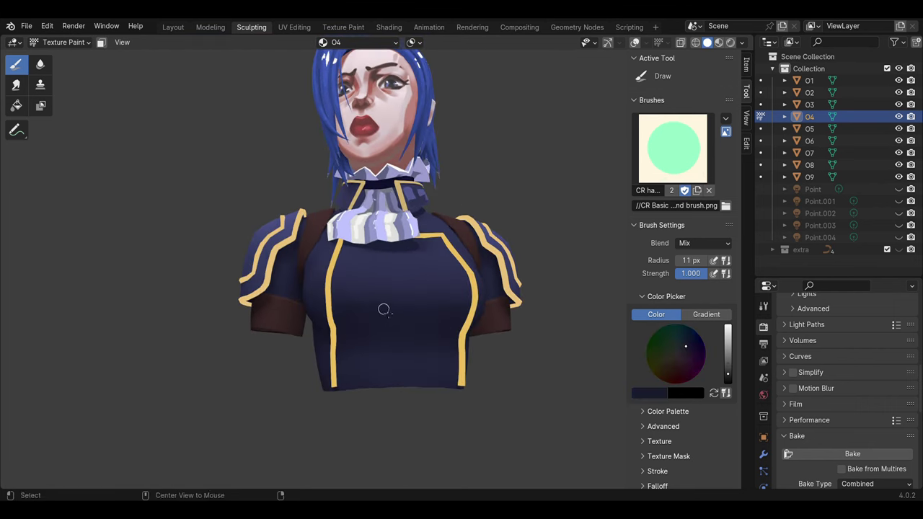
pyautogui.hotkey('alt', 'q')
pyautogui.press('m')
pyautogui.scroll(2, 404, 233)
pyautogui.press('f')
pyautogui.click(353, 318)
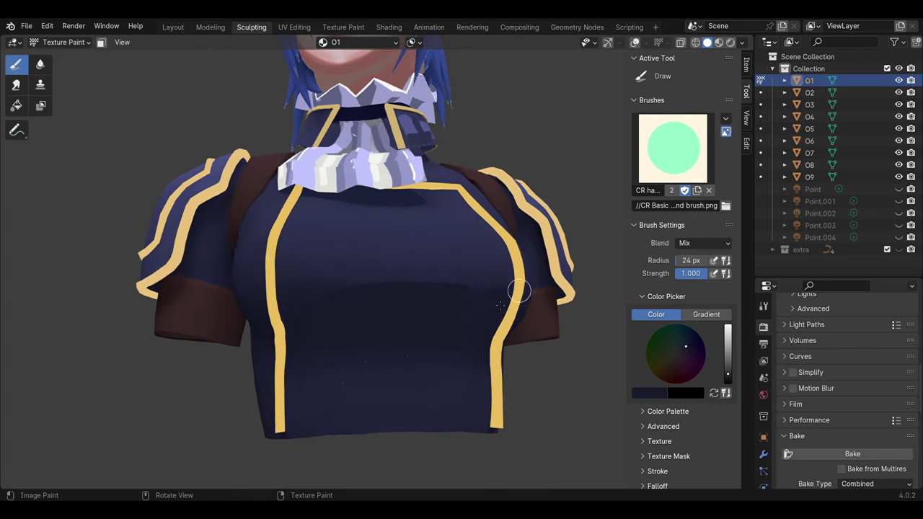
# Step: Paint light horizontal shading strokes across the jacket torso and chest, then darken them
pyautogui.moveTo(375, 309); pyautogui.dragTo(467, 312)
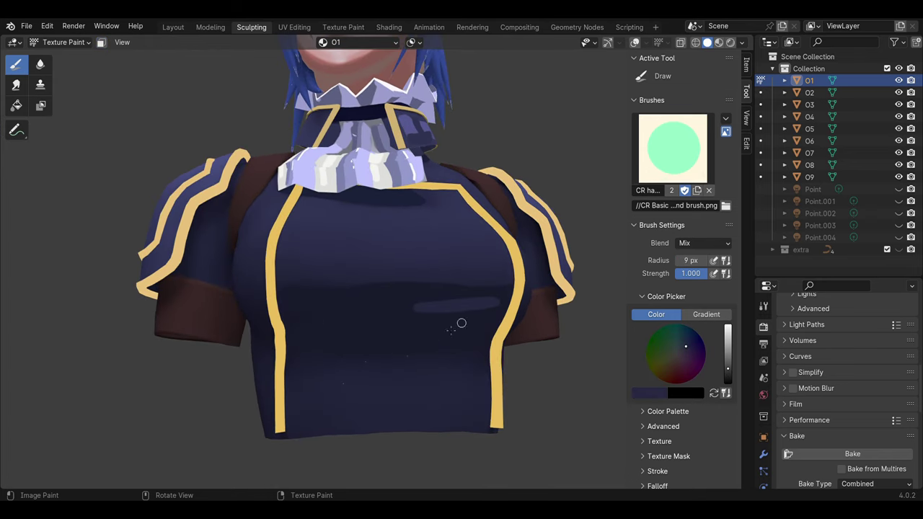
pyautogui.moveTo(313, 318); pyautogui.dragTo(419, 317)
pyautogui.click(425, 339)
pyautogui.moveTo(310, 317); pyautogui.dragTo(420, 319)
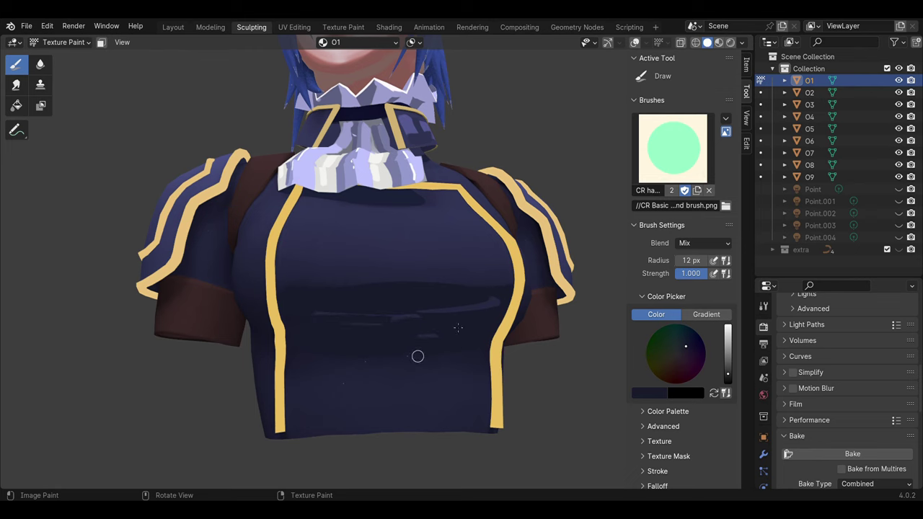
pyautogui.scroll(-3, 418, 357)
# Step: Set the brush to 15 px and add a faint lighter navy stroke on the torso
pyautogui.press('s')
pyautogui.press(']')
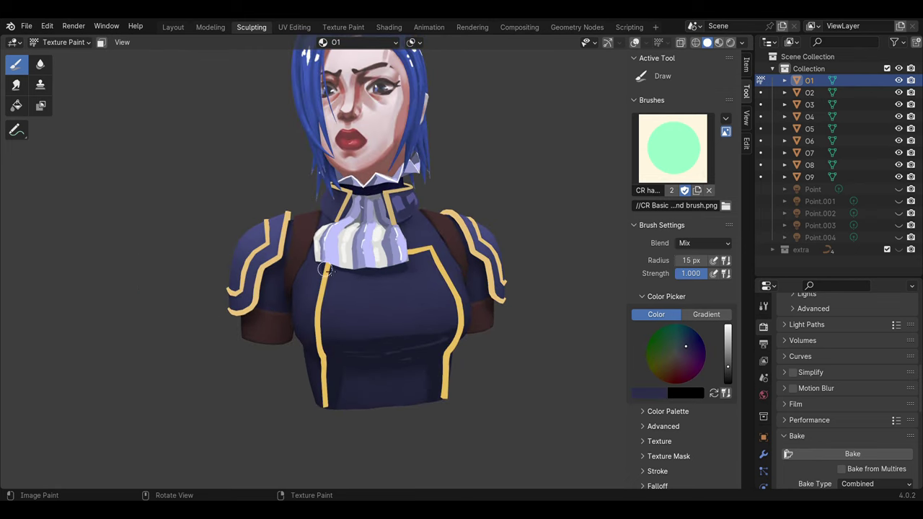
pyautogui.moveTo(427, 228); pyautogui.dragTo(408, 298, button='middle')
pyautogui.scroll(2, 408, 298)
pyautogui.press('s')
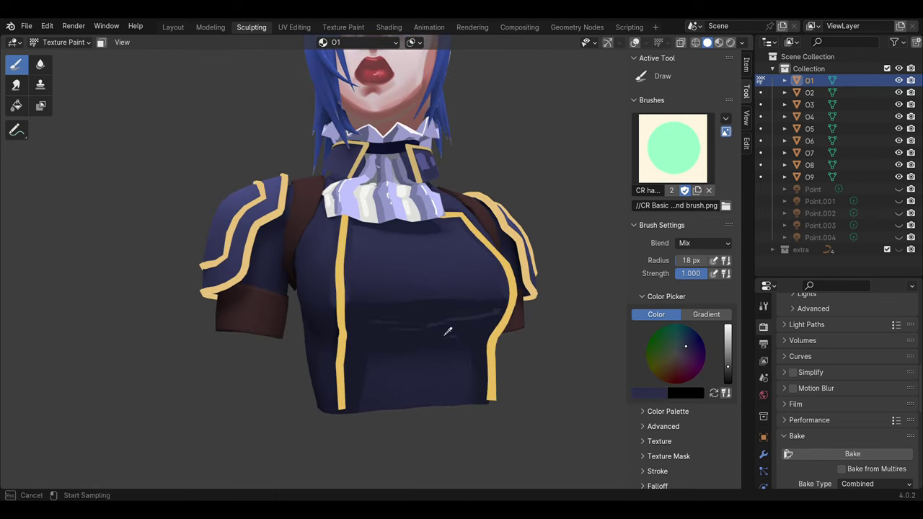
pyautogui.moveTo(474, 366); pyautogui.dragTo(411, 363)
# Step: Sample a lighter navy and shrink the brush from 18 px to about 10 px
pyautogui.moveTo(464, 344); pyautogui.dragTo(375, 317, button='middle')
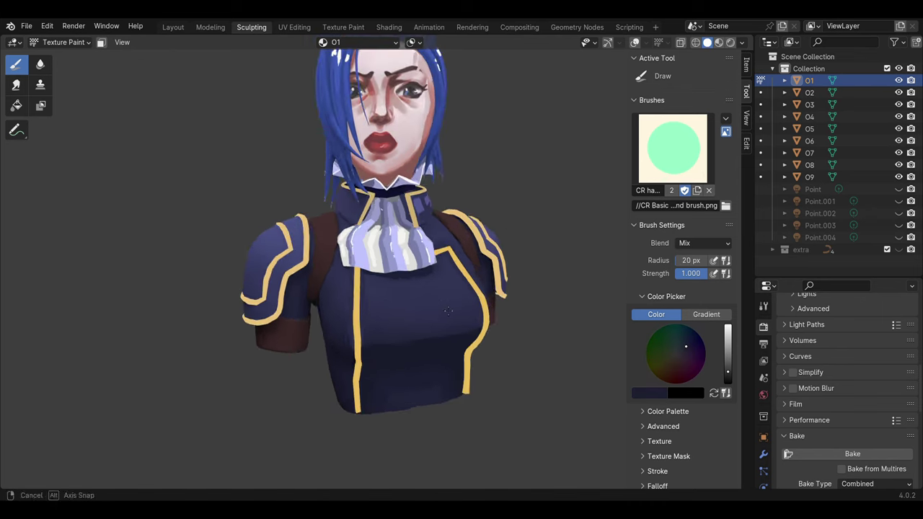
pyautogui.scroll(1, 375, 318)
pyautogui.press('[')
pyautogui.press('s')
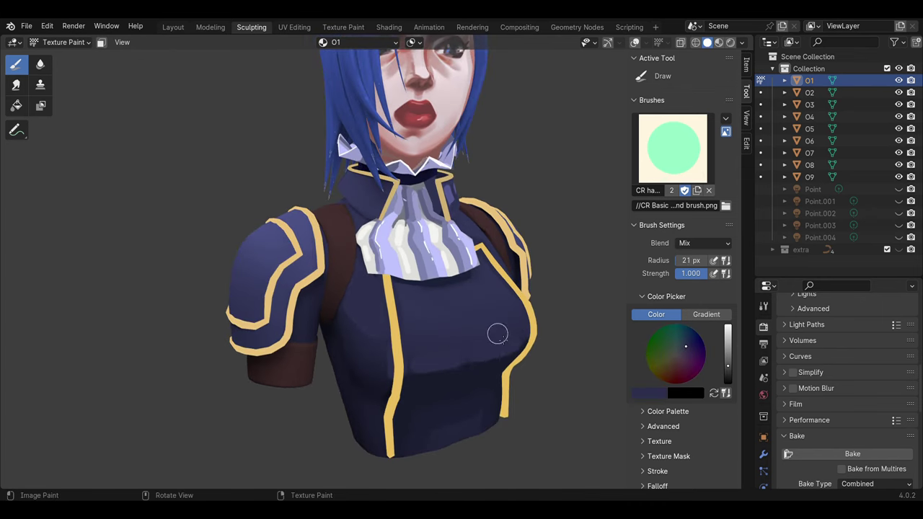
pyautogui.moveTo(497, 334)
pyautogui.mouseDown(button='middle')
pyautogui.moveTo(439, 305)
pyautogui.moveTo(423, 363)
pyautogui.mouseUp(button='middle')
pyautogui.scroll(-2, 439, 305)
pyautogui.press('[')
pyautogui.press('[')
pyautogui.press('[')
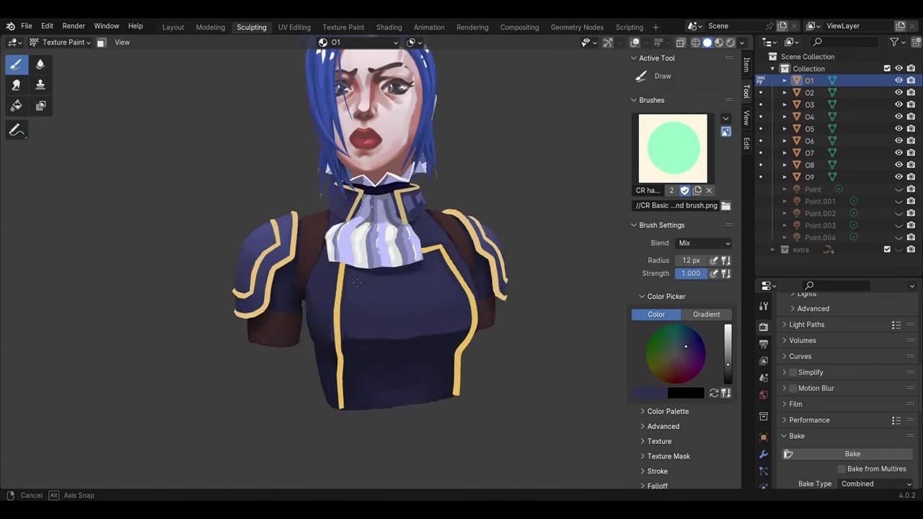
pyautogui.press('[')
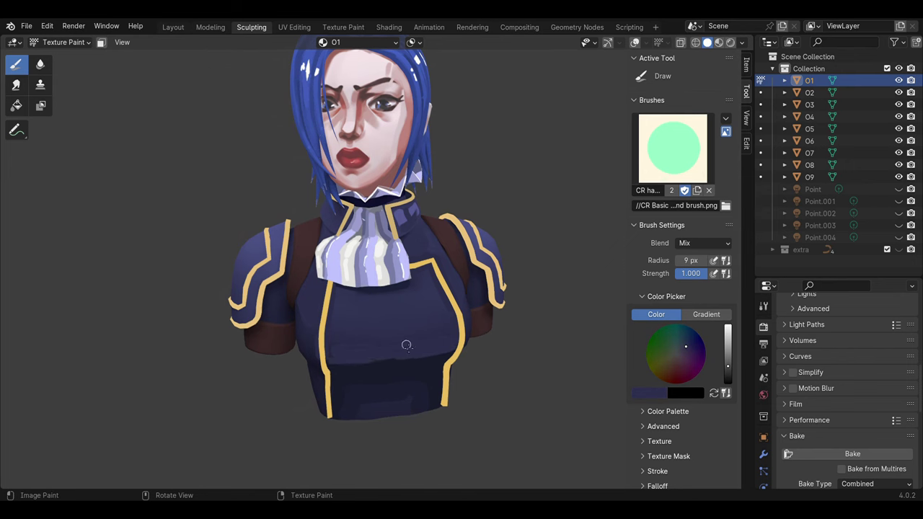
pyautogui.moveTo(405, 289)
pyautogui.mouseDown(button='middle')
pyautogui.moveTo(433, 249)
pyautogui.moveTo(437, 289)
pyautogui.moveTo(539, 341)
pyautogui.mouseUp(button='middle')
pyautogui.scroll(3, 433, 259)
pyautogui.scroll(4, 432, 257)
# Step: Pick a near-white colour and fill the area just below and inside the collar
pyautogui.click(649, 393)
pyautogui.moveTo(725, 274); pyautogui.dragTo(725, 216)
pyautogui.moveTo(408, 243)
pyautogui.mouseDown()
pyautogui.moveTo(468, 271)
pyautogui.moveTo(433, 262)
pyautogui.moveTo(461, 238)
pyautogui.mouseUp()
pyautogui.moveTo(461, 238); pyautogui.dragTo(427, 136, button='middle')
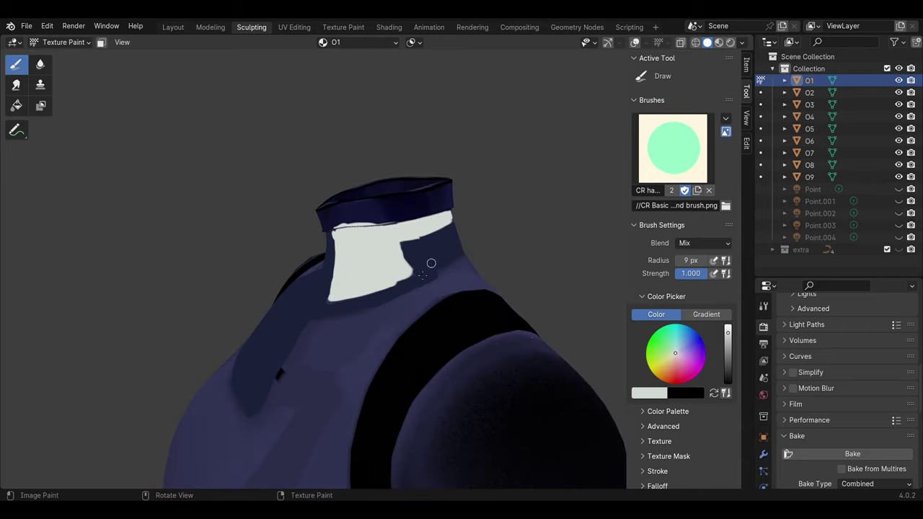
pyautogui.moveTo(431, 263); pyautogui.dragTo(569, 233, button='middle')
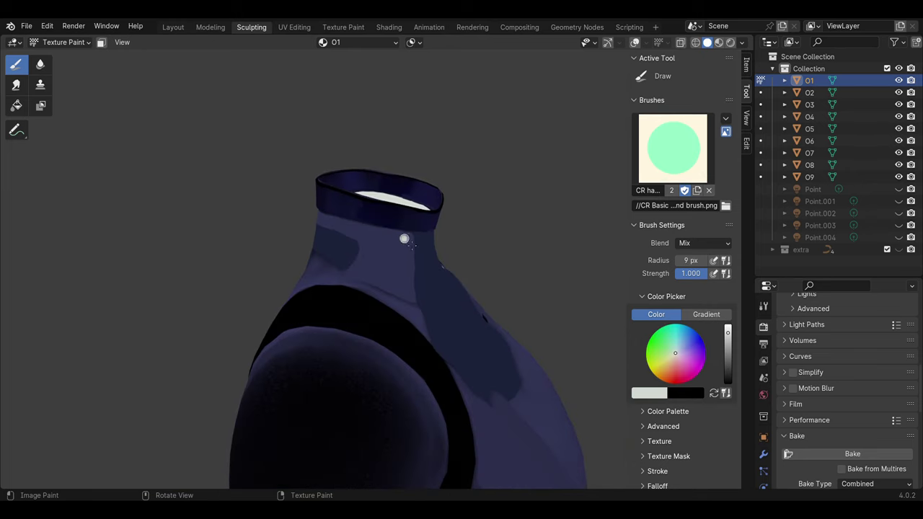
pyautogui.moveTo(404, 239)
pyautogui.mouseDown()
pyautogui.moveTo(414, 288)
pyautogui.moveTo(356, 234)
pyautogui.mouseUp()
# Step: Paint the white shirt front from below the cravat down the chest
pyautogui.moveTo(357, 234); pyautogui.dragTo(402, 249, button='middle')
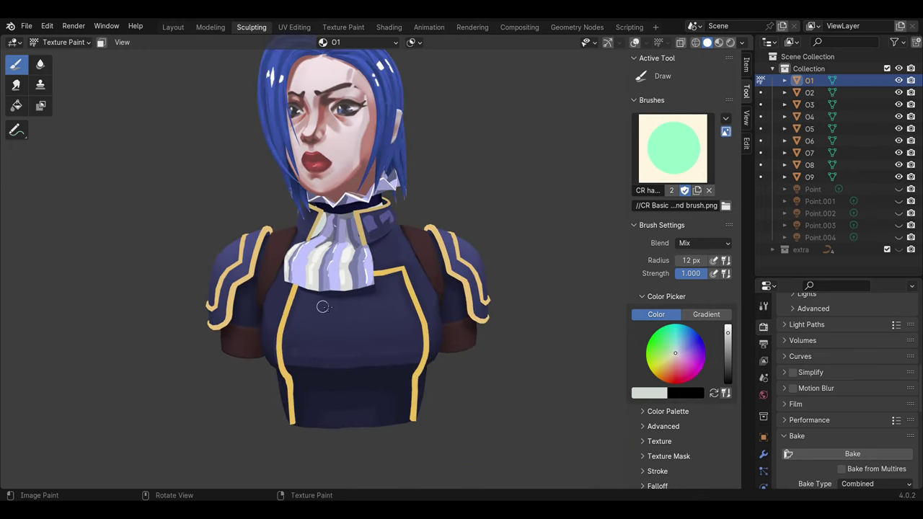
pyautogui.moveTo(323, 306); pyautogui.dragTo(326, 338)
pyautogui.moveTo(328, 292)
pyautogui.mouseDown()
pyautogui.moveTo(390, 365)
pyautogui.moveTo(352, 373)
pyautogui.moveTo(390, 404)
pyautogui.moveTo(339, 411)
pyautogui.moveTo(360, 317)
pyautogui.moveTo(350, 347)
pyautogui.mouseUp()
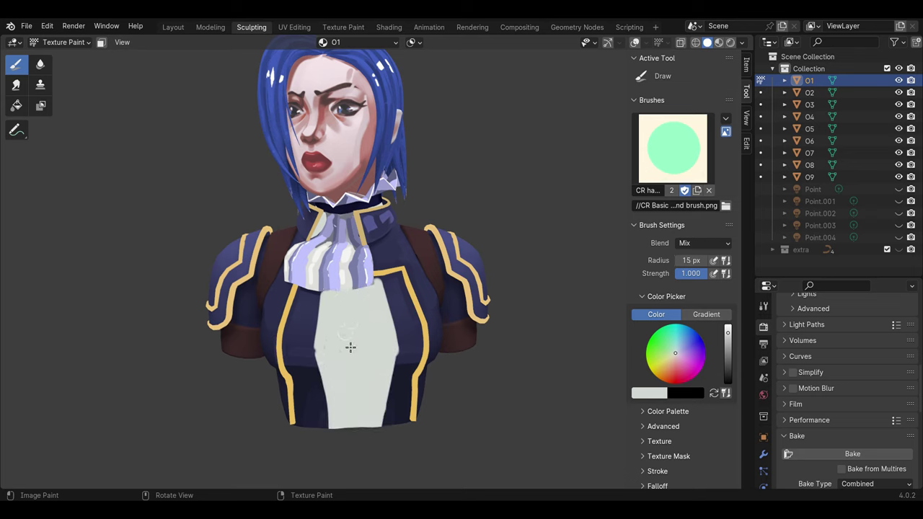
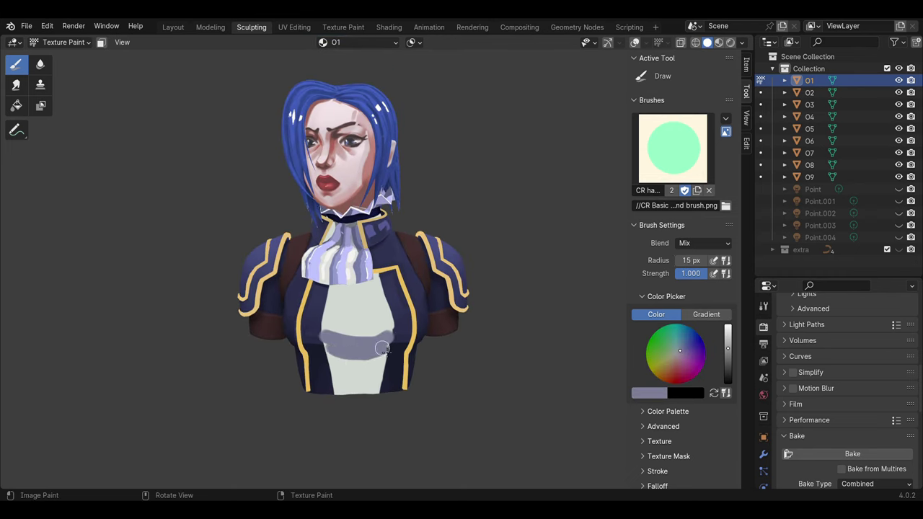
# Step: Paint the lower shirt panel bluish grey, then sample the light grey shirt colour
pyautogui.moveTo(326, 335); pyautogui.dragTo(334, 392)
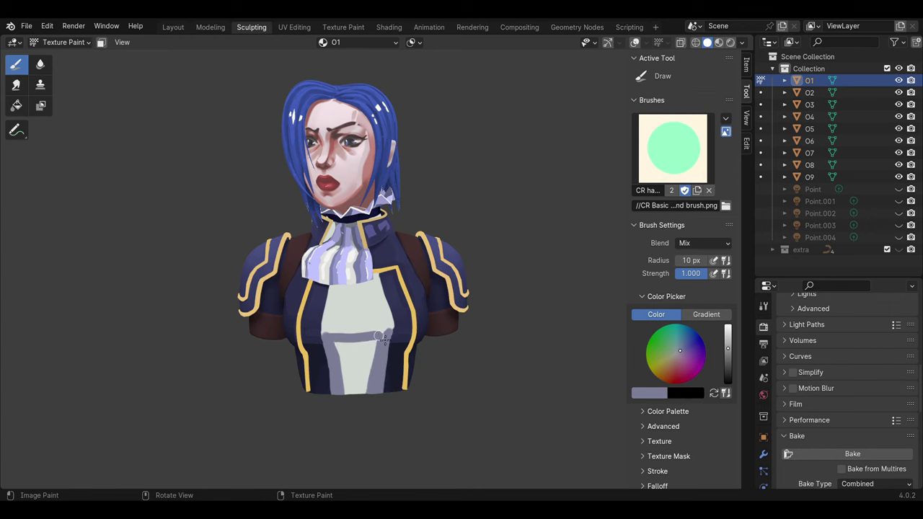
pyautogui.moveTo(381, 352); pyautogui.dragTo(367, 339)
pyautogui.press('s')
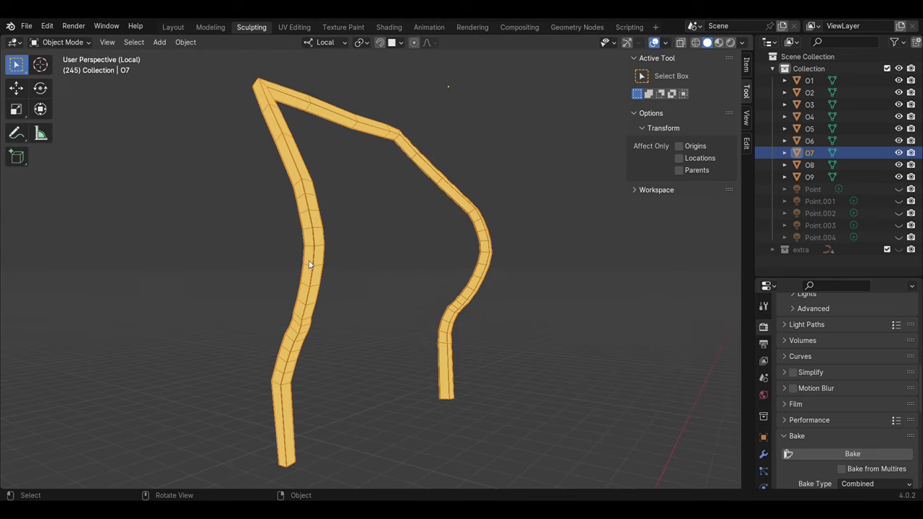
# Step: Inspect the O7 trim in Edit Mode by selecting an edge path on it
pyautogui.moveTo(309, 264)
pyautogui.mouseDown(button='middle')
pyautogui.moveTo(303, 130)
pyautogui.moveTo(370, 299)
pyautogui.moveTo(339, 216)
pyautogui.mouseUp(button='middle')
pyautogui.click(62, 42)
pyautogui.click(58, 70)
pyautogui.keyDown('ctrl'); pyautogui.click(295, 139); pyautogui.keyUp('ctrl')
# Step: Return to Texture Paint with face masking on, and show wireframe and grid overlays
pyautogui.click(61, 42)
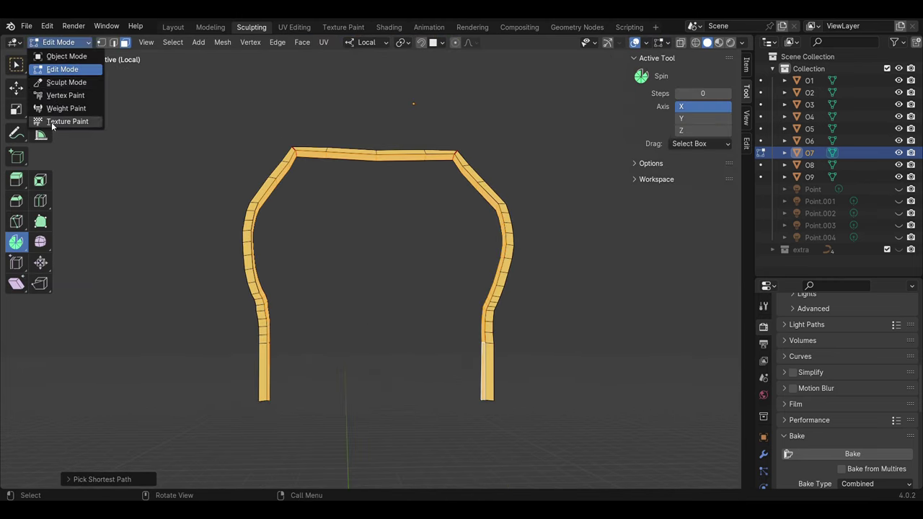
pyautogui.click(62, 119)
pyautogui.click(101, 42)
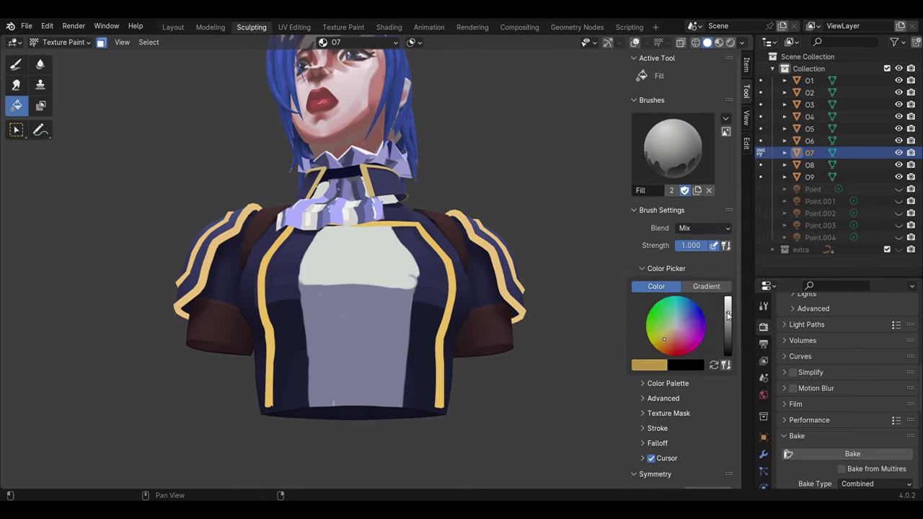
pyautogui.moveTo(432, 217)
pyautogui.mouseDown(button='middle')
pyautogui.moveTo(519, 347)
pyautogui.moveTo(347, 267)
pyautogui.mouseUp(button='middle')
pyautogui.scroll(-2, 519, 347)
pyautogui.scroll(4, 348, 267)
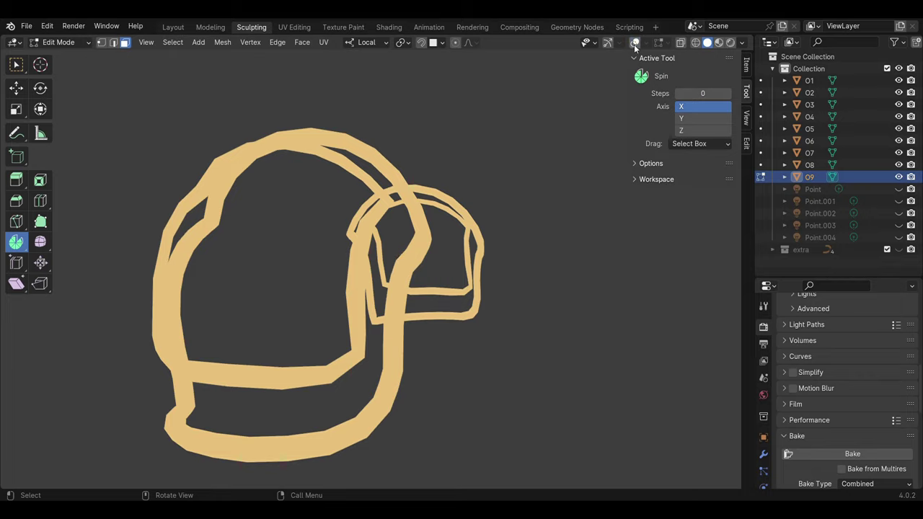
pyautogui.click(635, 42)
pyautogui.moveTo(346, 259)
pyautogui.mouseDown(button='middle')
pyautogui.moveTo(368, 251)
pyautogui.moveTo(322, 293)
pyautogui.mouseUp(button='middle')
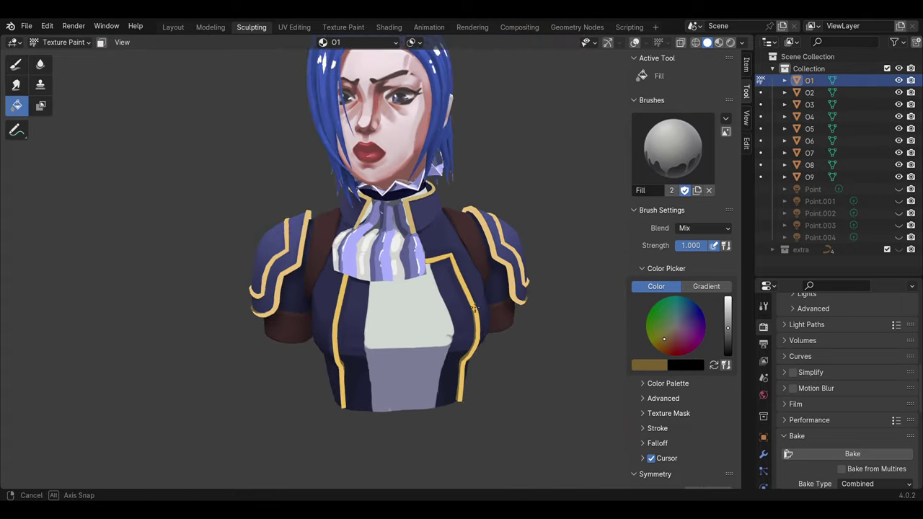
# Step: Paint a short brown stroke on the right arm, sampling colours while switching between O6 and O1
pyautogui.scroll(2, 529, 336)
pyautogui.moveTo(516, 311); pyautogui.dragTo(539, 326)
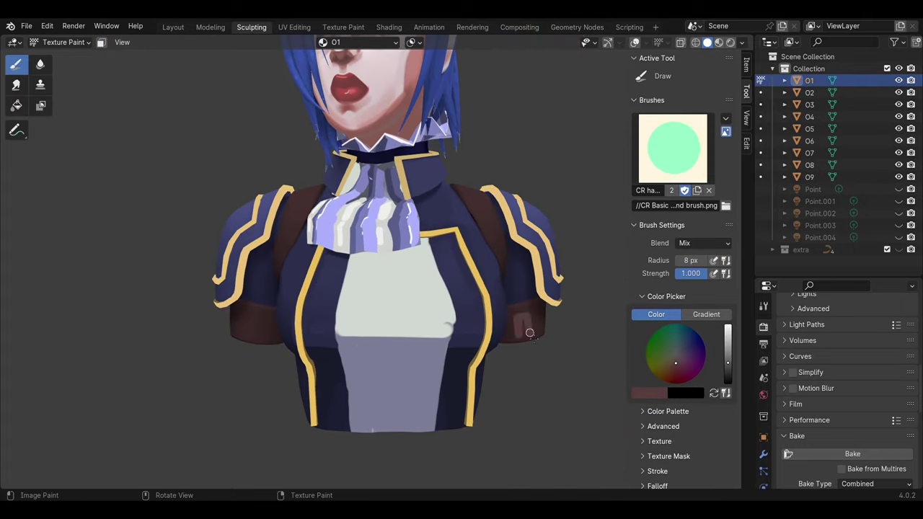
pyautogui.press('s')
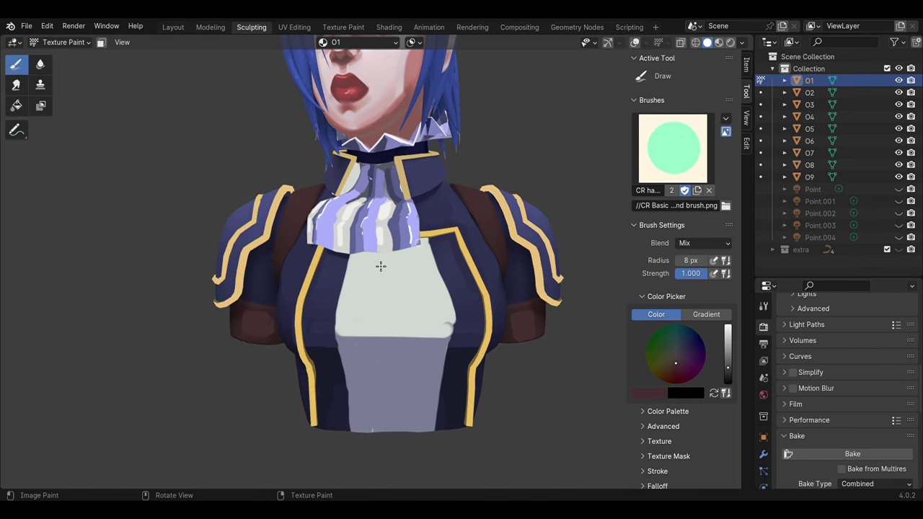
pyautogui.hotkey('alt', 'q')
pyautogui.scroll(-3, 489, 245)
pyautogui.moveTo(489, 249); pyautogui.dragTo(463, 286, button='middle')
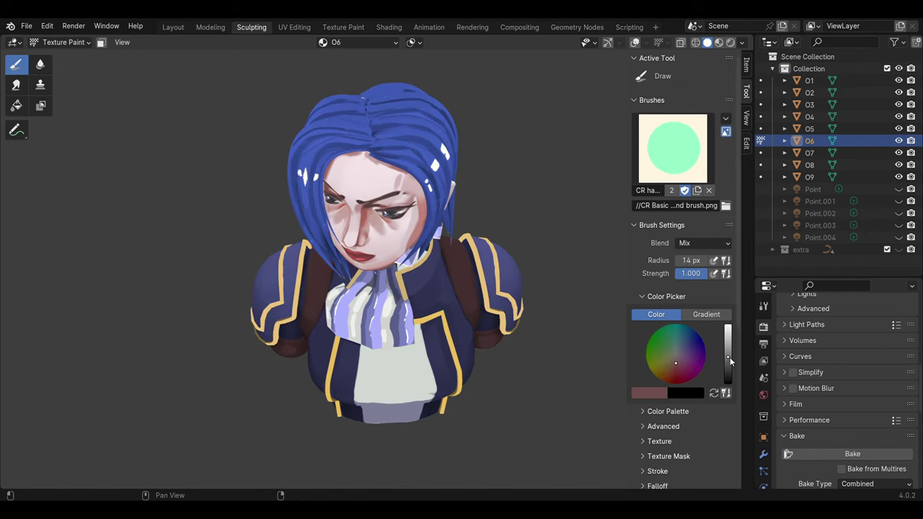
pyautogui.press('s')
pyautogui.moveTo(482, 250); pyautogui.dragTo(489, 329, button='middle')
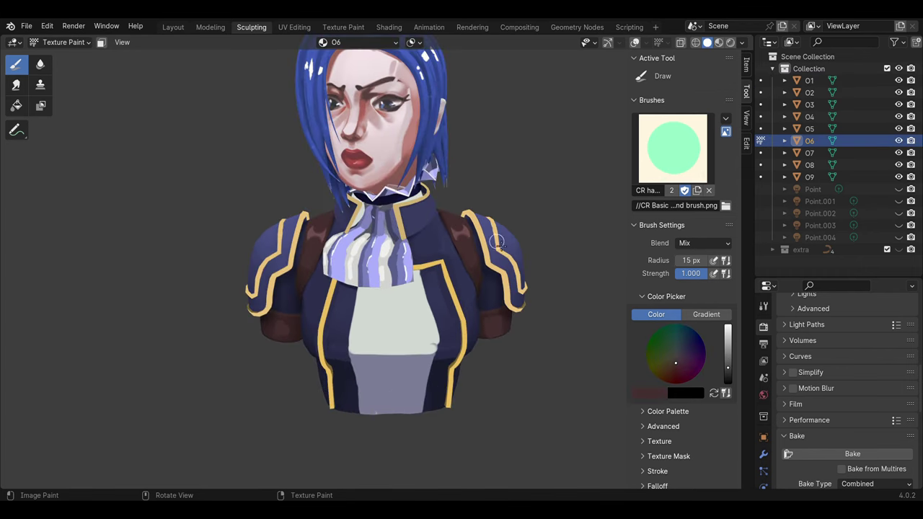
pyautogui.hotkey('alt', 'q')
pyautogui.press('s')
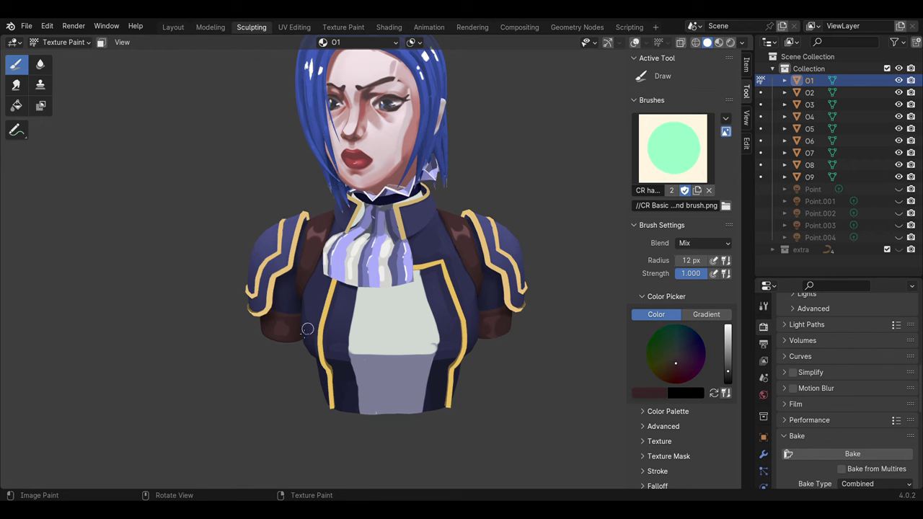
# Step: Paint a dark navy line and a darker grey fold across the lower shirt
pyautogui.scroll(1, 474, 250)
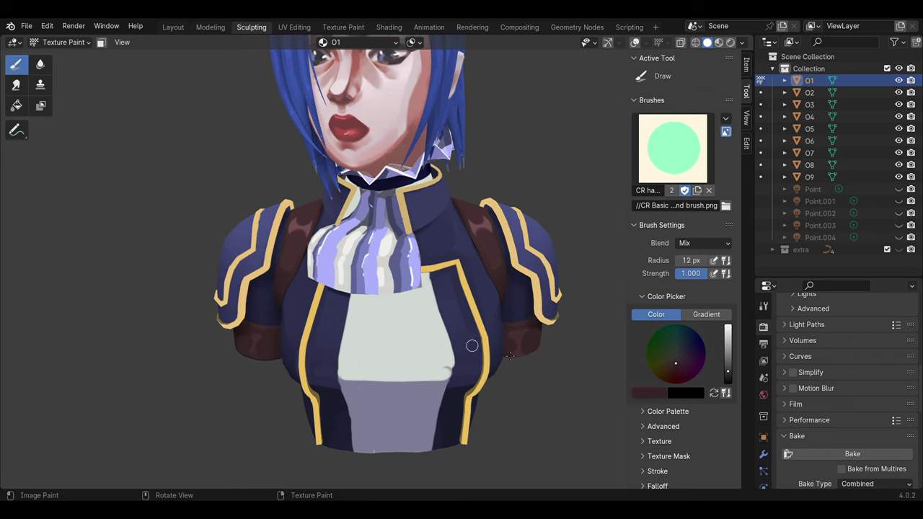
pyautogui.press('s')
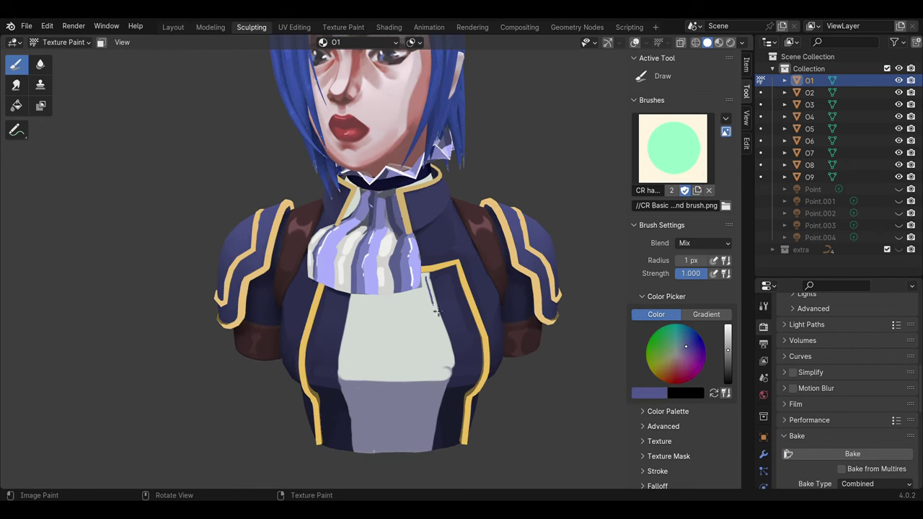
pyautogui.press('s')
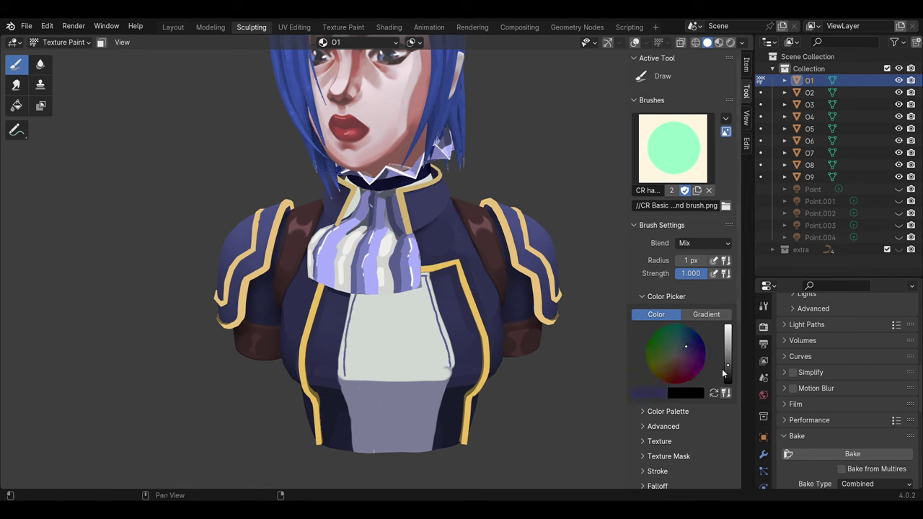
pyautogui.moveTo(351, 382); pyautogui.dragTo(357, 451)
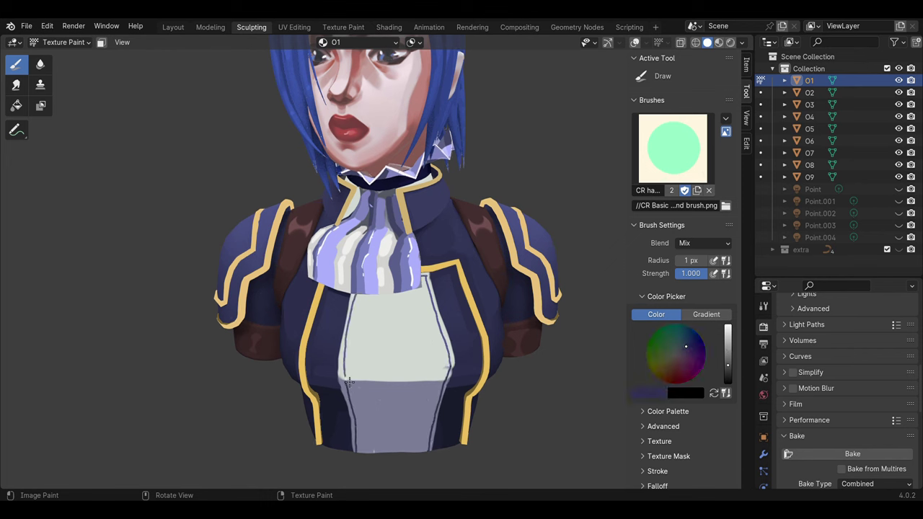
pyautogui.press('s')
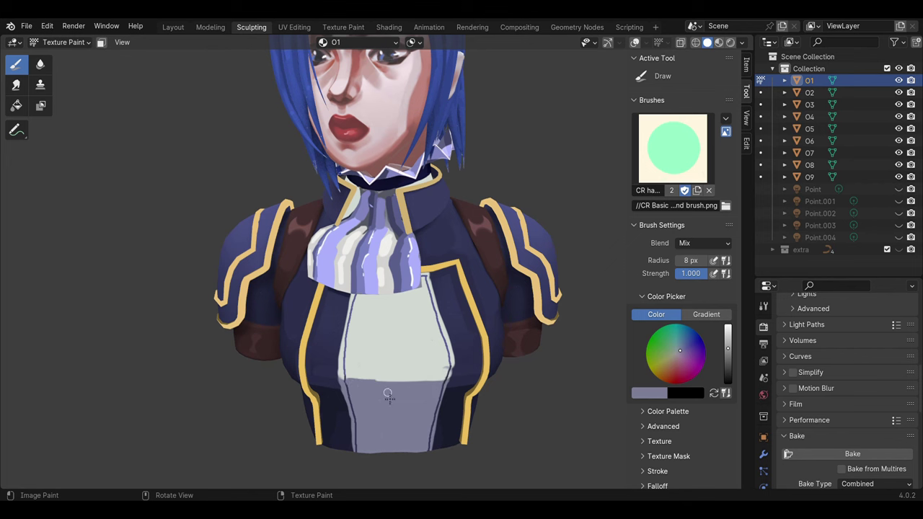
pyautogui.click(727, 358)
pyautogui.moveTo(348, 389); pyautogui.dragTo(421, 395)
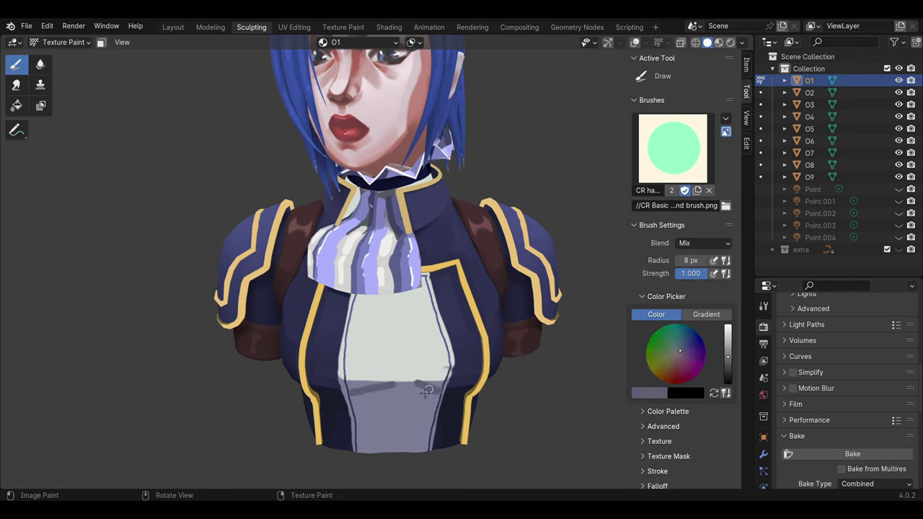
# Step: Repaint the grey fold strokes across the shirt with resampled lavender grey at adjusted brush sizes
pyautogui.press('s')
pyautogui.press('[')
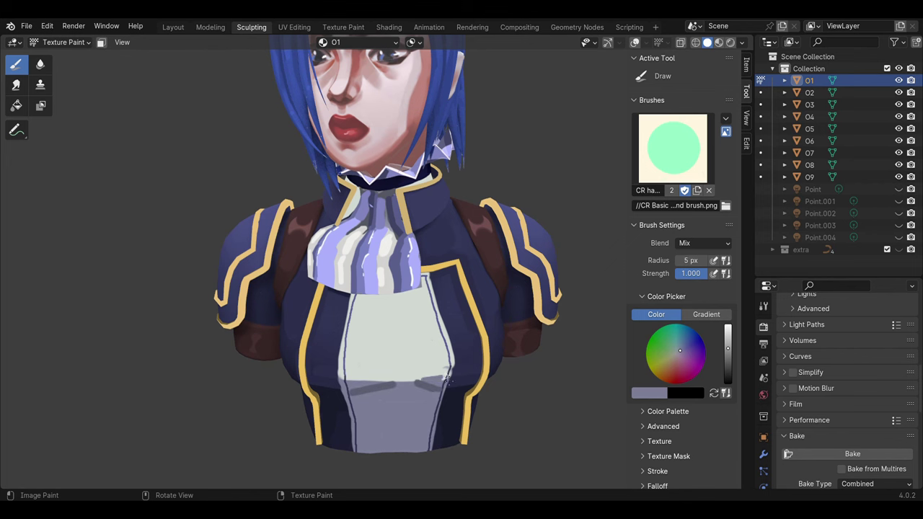
pyautogui.press('s')
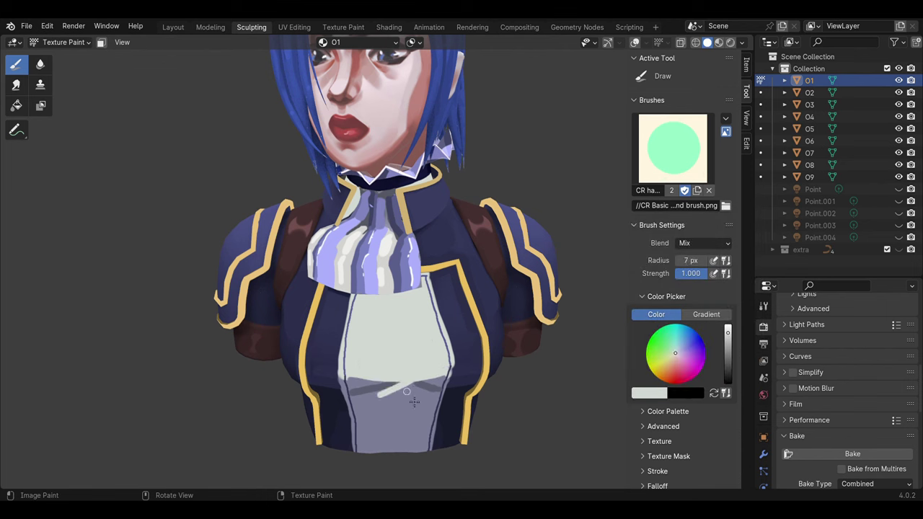
pyautogui.press(']')
pyautogui.press('s')
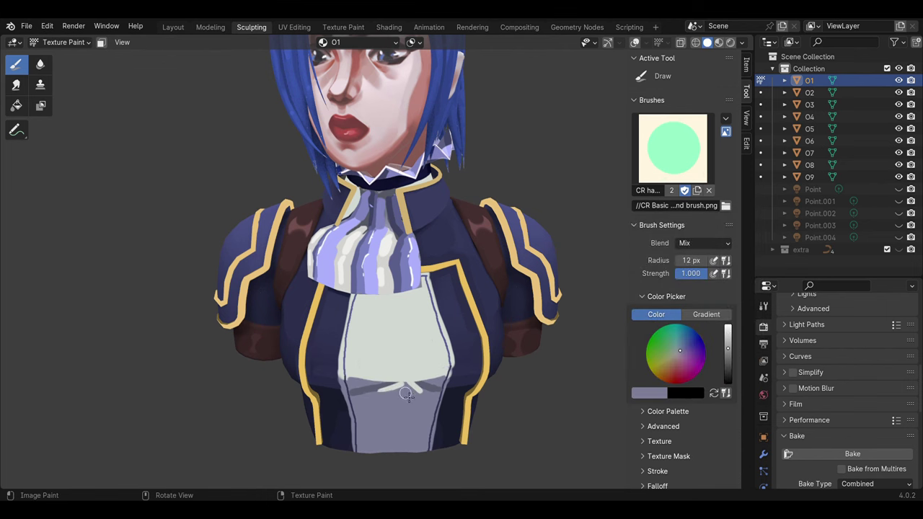
pyautogui.press('[')
pyautogui.press('s')
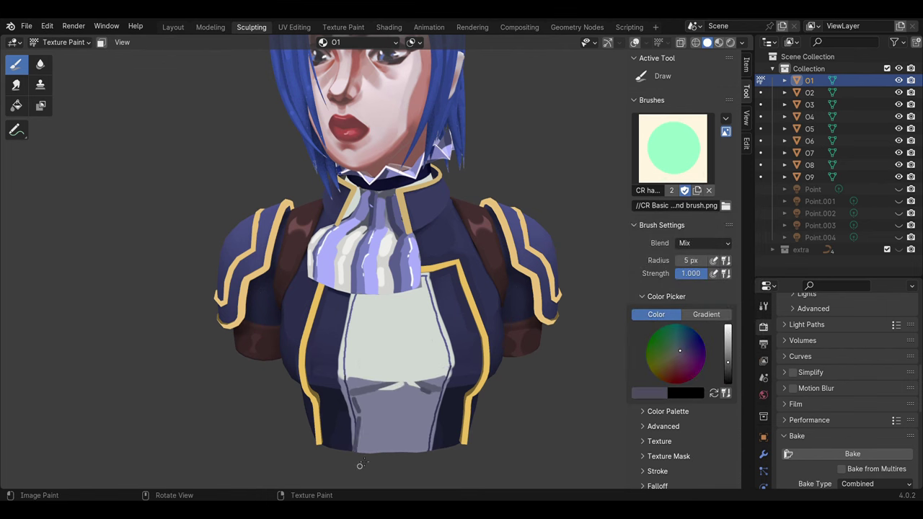
pyautogui.press(']')
pyautogui.press(']')
pyautogui.press(']')
pyautogui.press('s')
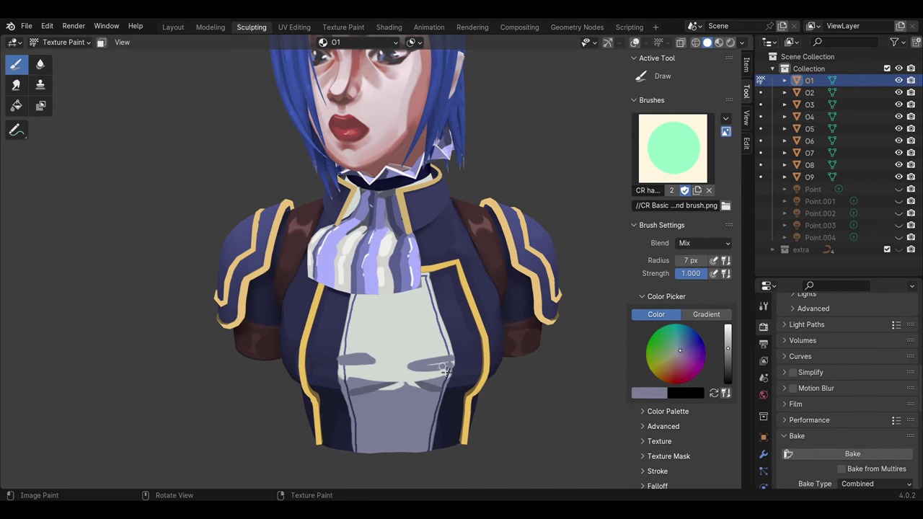
pyautogui.moveTo(339, 354); pyautogui.dragTo(391, 353)
# Step: Resample light grey, blue-grey and dark navy tones while resizing the brush for finer strokes
pyautogui.press(']')
pyautogui.press('s')
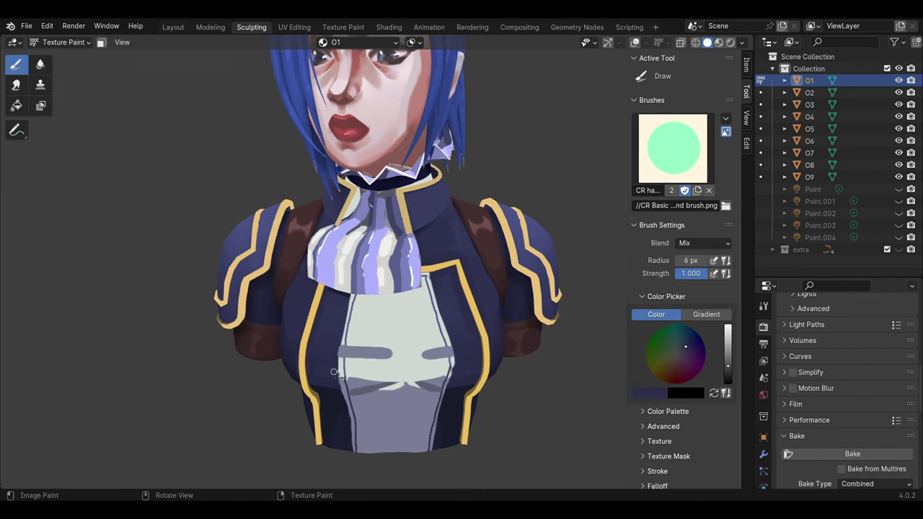
pyautogui.press(']')
pyautogui.press(']')
pyautogui.press(']')
pyautogui.press('s')
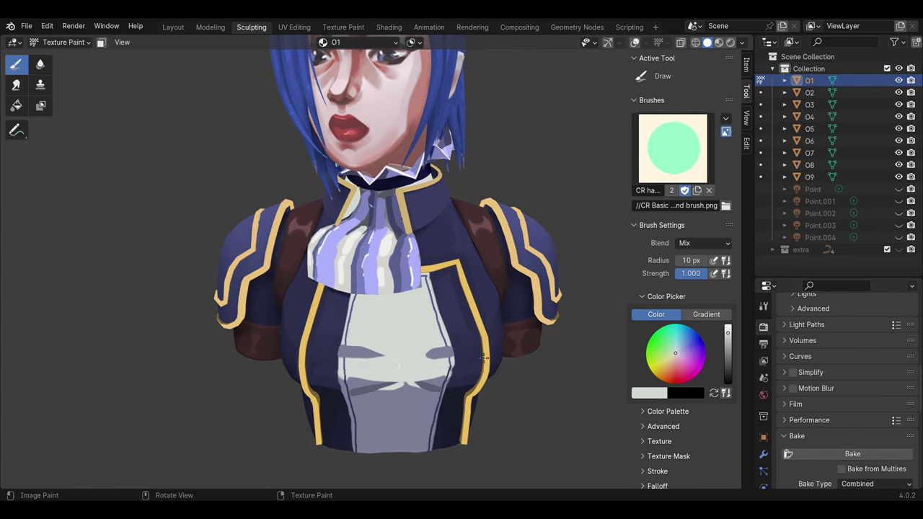
pyautogui.press('[')
pyautogui.press('[')
pyautogui.press('[')
pyautogui.press('s')
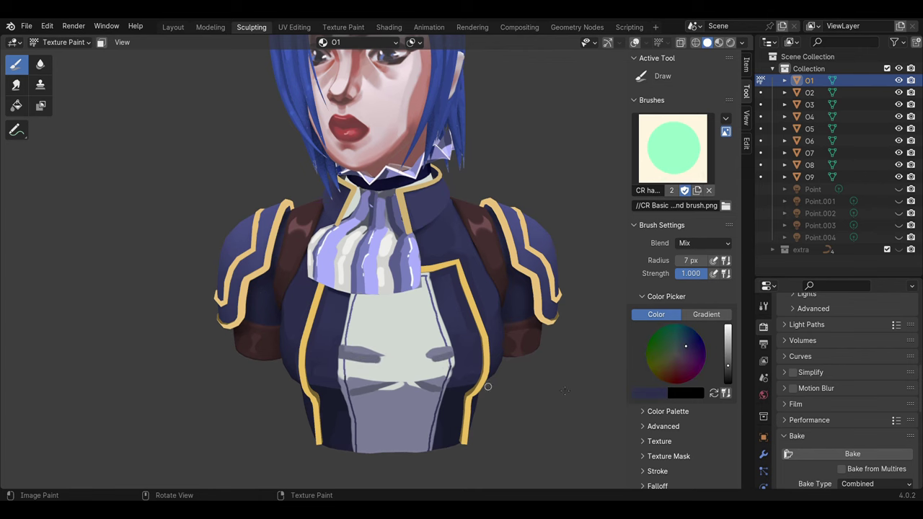
pyautogui.press(']')
pyautogui.press('s')
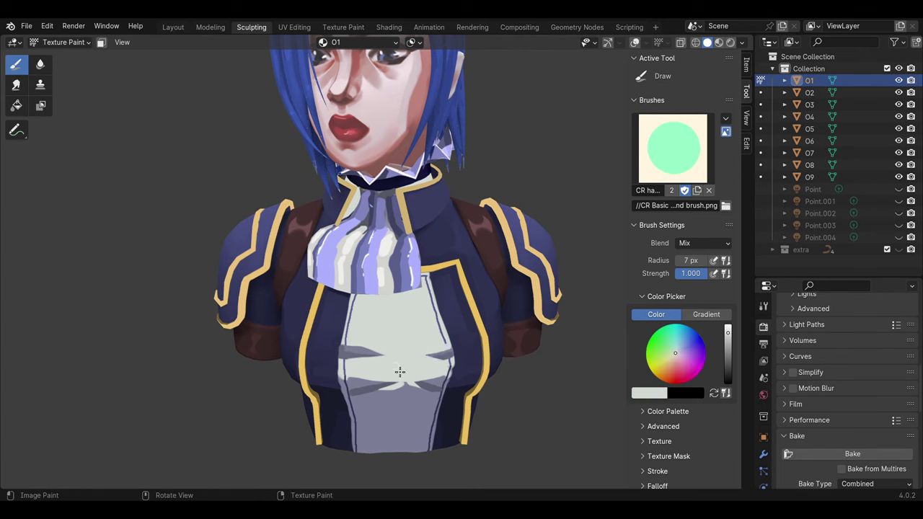
pyautogui.press('[')
pyautogui.press('[')
pyautogui.press('[')
pyautogui.press('s')
pyautogui.press('[')
pyautogui.press('s')
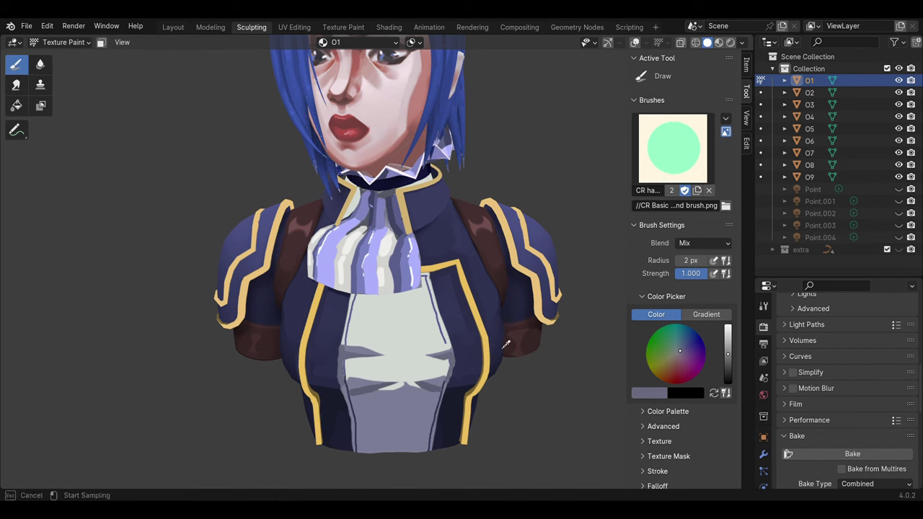
pyautogui.press(']')
pyautogui.press(']')
pyautogui.press(']')
pyautogui.press('s')
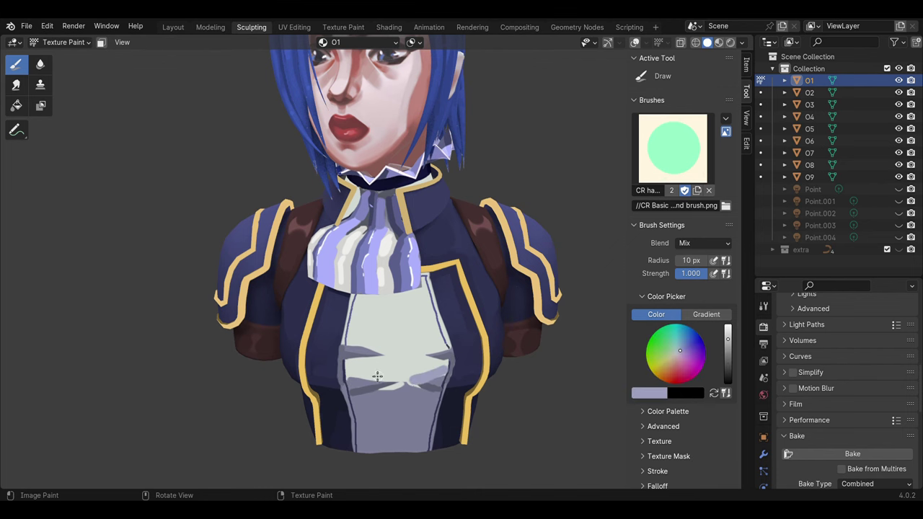
# Step: Pick the jacket's dark blue-purple and paint light highlight strokes on the left jacket
pyautogui.click(417, 392)
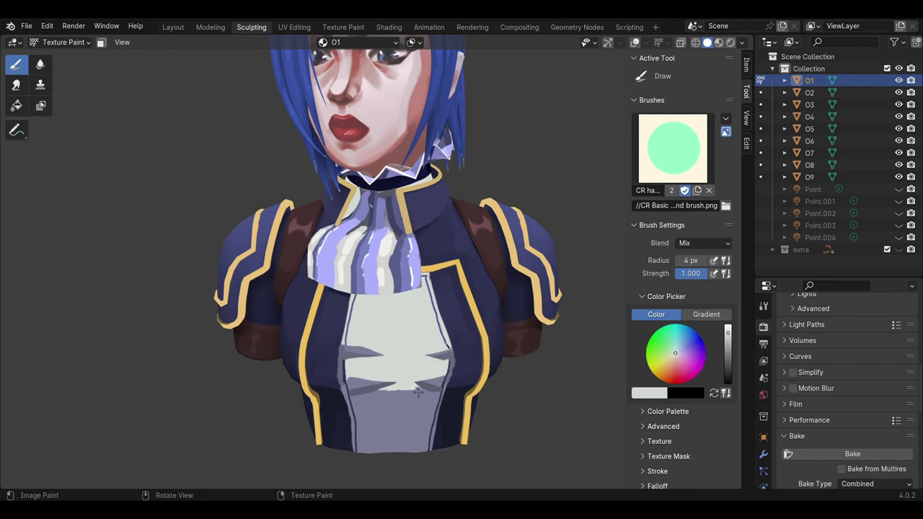
pyautogui.press('s')
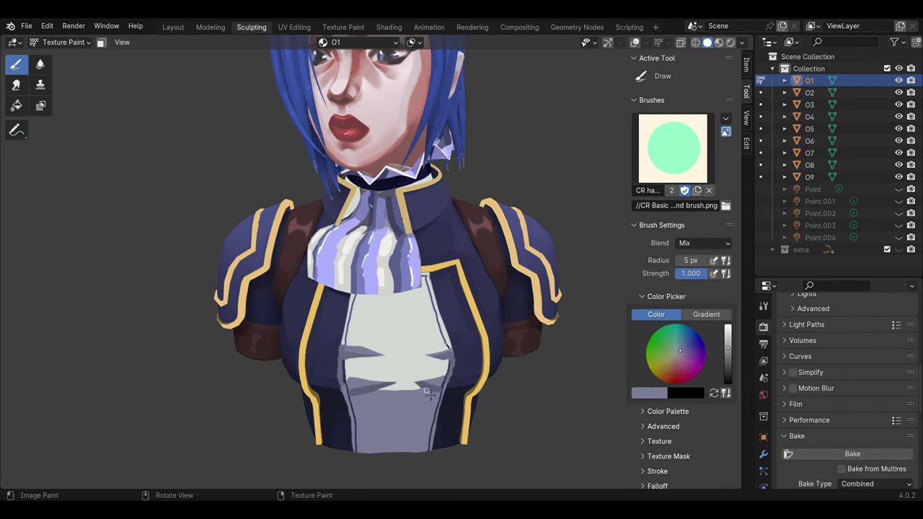
pyautogui.click(436, 390)
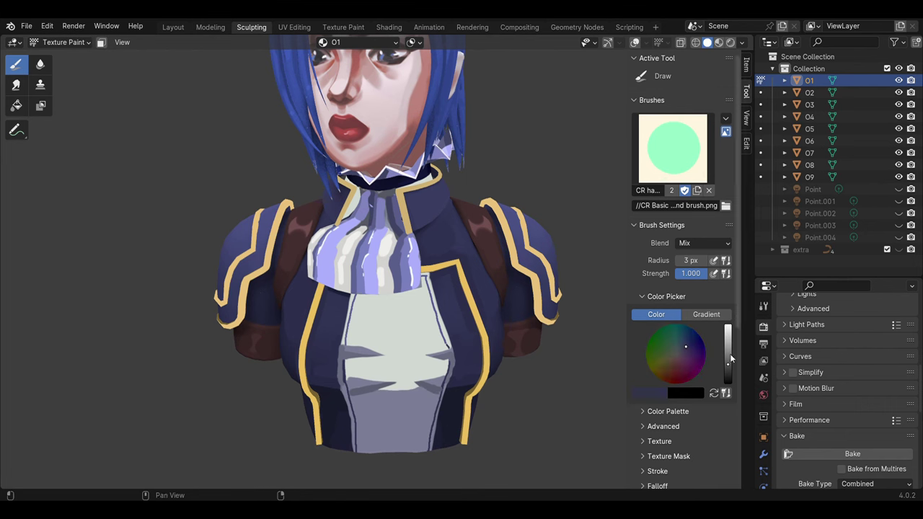
pyautogui.press('s')
pyautogui.click(333, 318)
pyautogui.moveTo(292, 282); pyautogui.dragTo(330, 314)
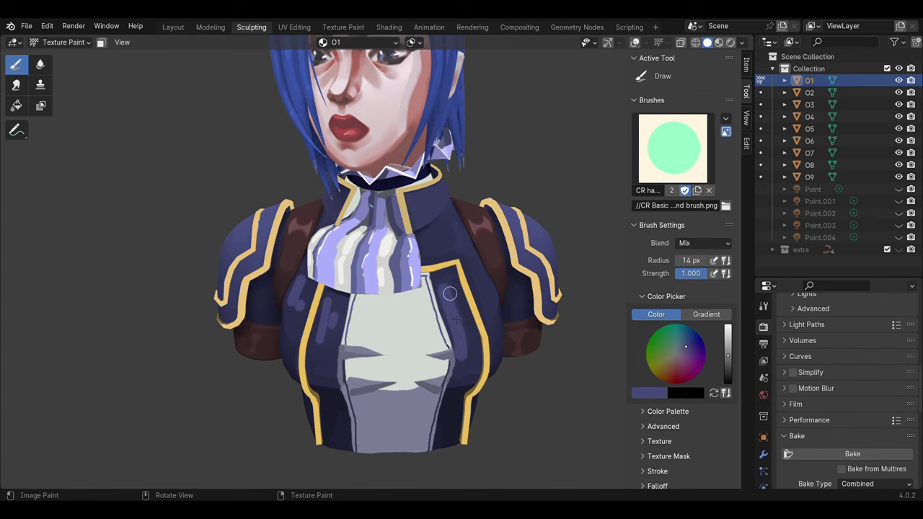
# Step: Darken the paint colour and pick a light grey while switching between parts O8 and O4
pyautogui.moveTo(728, 368); pyautogui.dragTo(727, 365)
pyautogui.hotkey('alt', 'q')
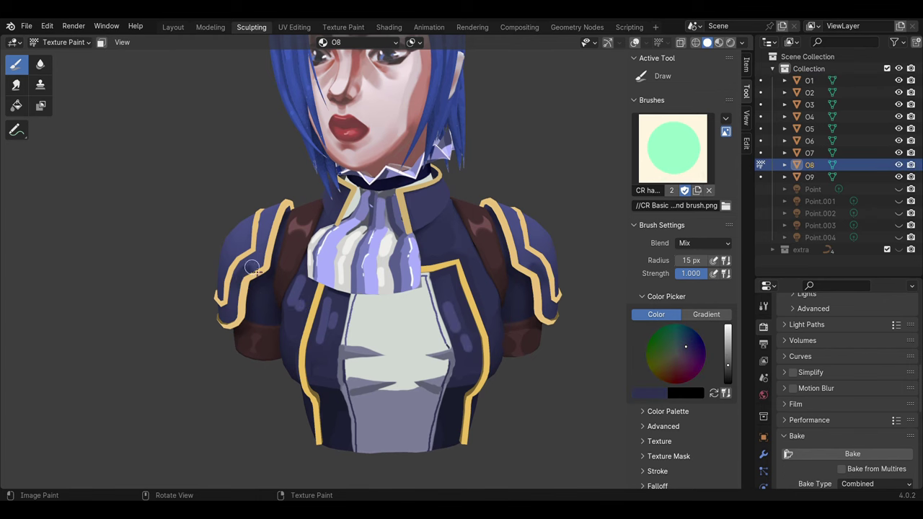
pyautogui.moveTo(243, 283)
pyautogui.mouseDown(button='middle')
pyautogui.moveTo(307, 331)
pyautogui.moveTo(362, 235)
pyautogui.mouseUp(button='middle')
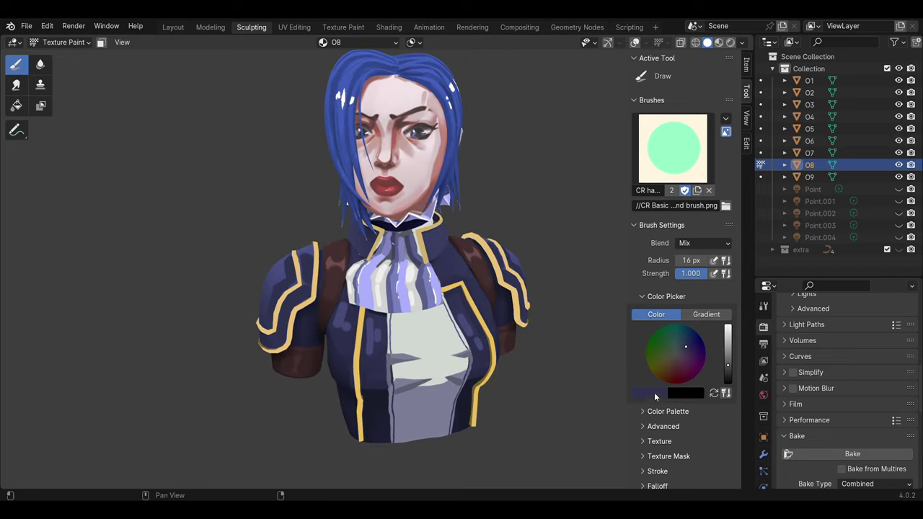
pyautogui.moveTo(727, 365); pyautogui.dragTo(728, 355)
pyautogui.hotkey('alt', 'q')
pyautogui.moveTo(367, 241); pyautogui.dragTo(409, 244, button='middle')
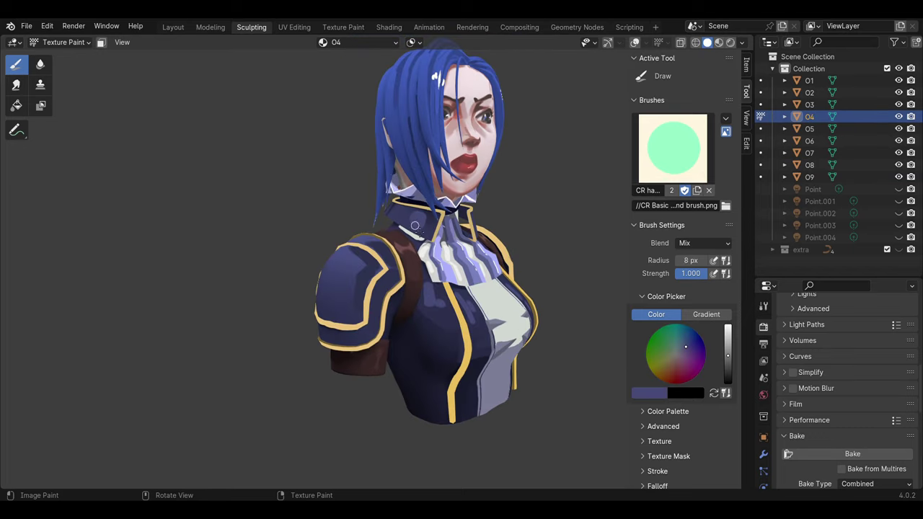
pyautogui.moveTo(311, 202); pyautogui.dragTo(369, 253, button='middle')
pyautogui.press('s')
pyautogui.hotkey('alt', 'q')
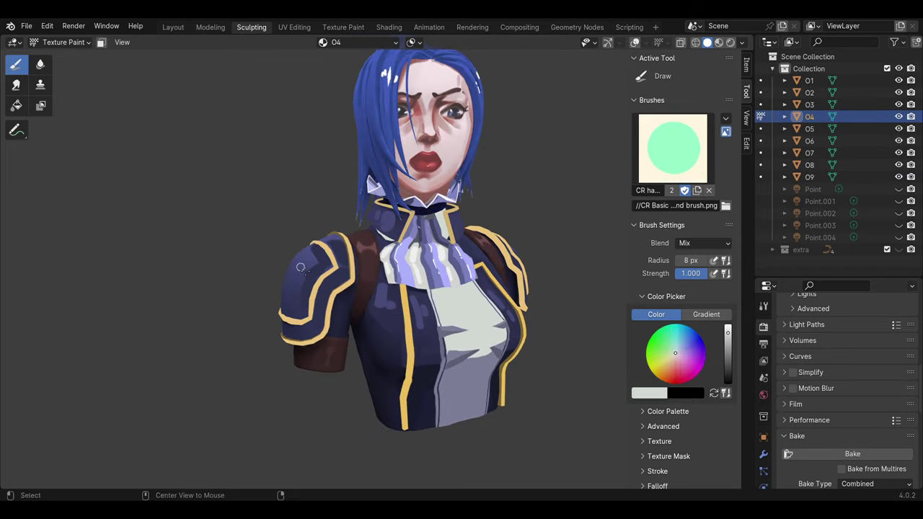
pyautogui.click(369, 253)
# Step: Sample the collar's dark blue and move painting from part O4 to part O2
pyautogui.moveTo(396, 292); pyautogui.dragTo(321, 318, button='middle')
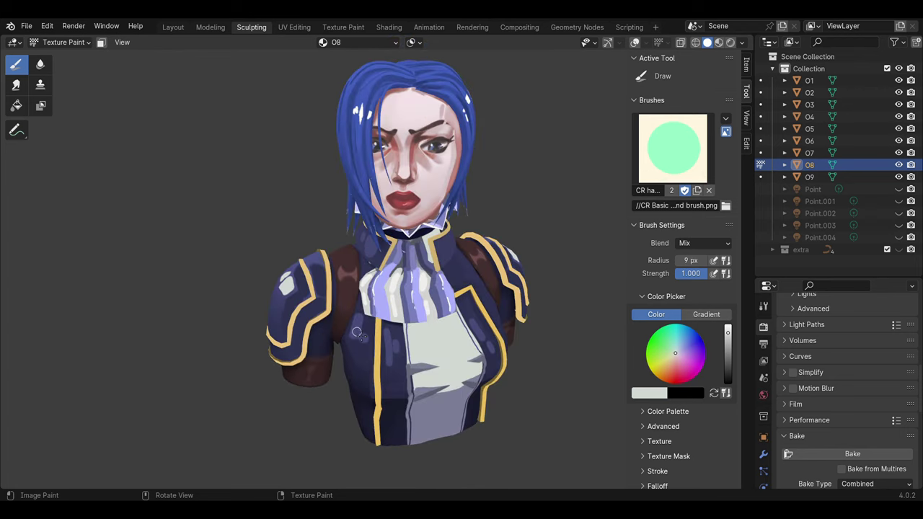
pyautogui.hotkey('alt', 'q')
pyautogui.moveTo(368, 245); pyautogui.dragTo(401, 271, button='middle')
pyautogui.moveTo(396, 165)
pyautogui.mouseDown(button='middle')
pyautogui.moveTo(385, 291)
pyautogui.moveTo(425, 238)
pyautogui.mouseUp(button='middle')
pyautogui.scroll(1, 433, 217)
pyautogui.scroll(1, 442, 200)
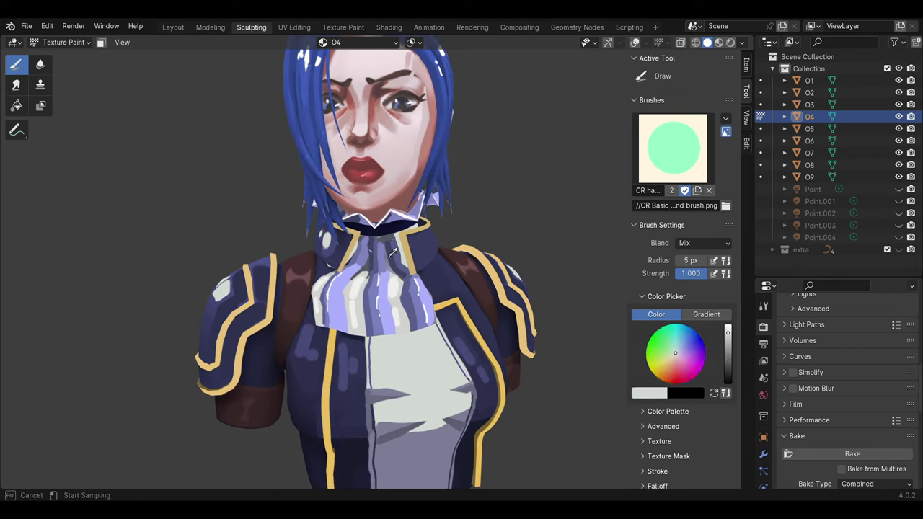
pyautogui.click(392, 251)
pyautogui.hotkey('alt', 'q')
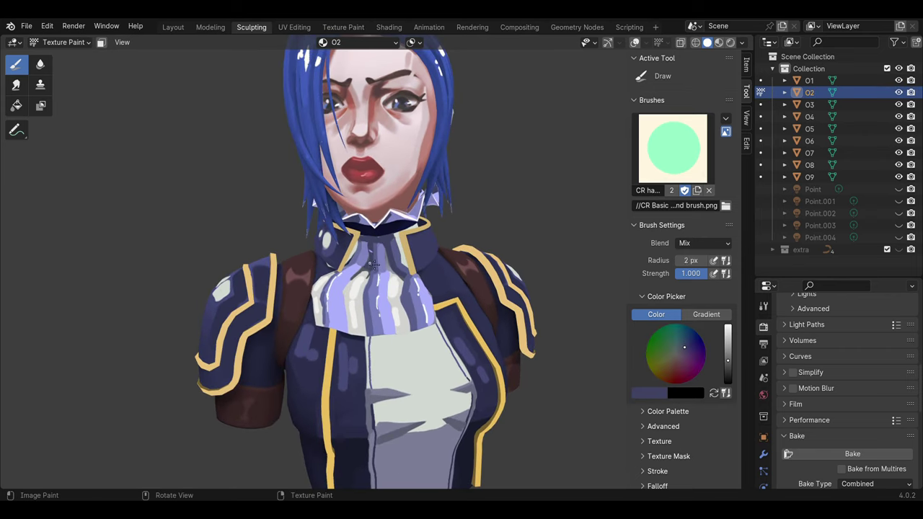
pyautogui.scroll(-2, 403, 245)
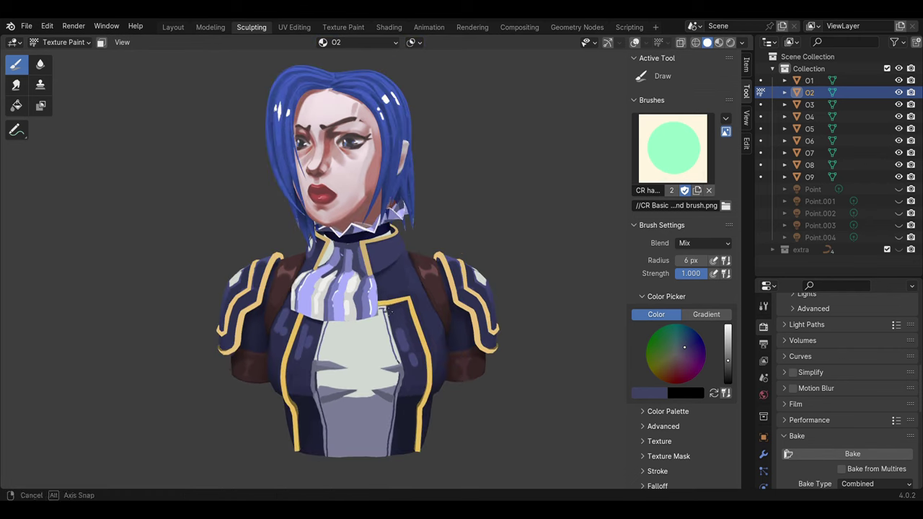
pyautogui.moveTo(381, 302); pyautogui.dragTo(365, 314, button='middle')
# Step: Paint the O8 shoulder piece and part O9 with pale blue, navy, grey-white and pure white
pyautogui.hotkey('alt', 'q')
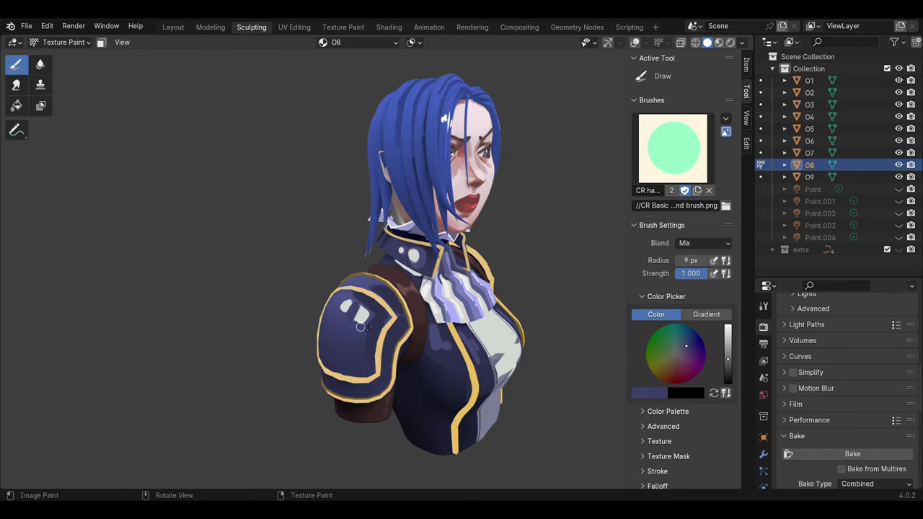
pyautogui.press('s')
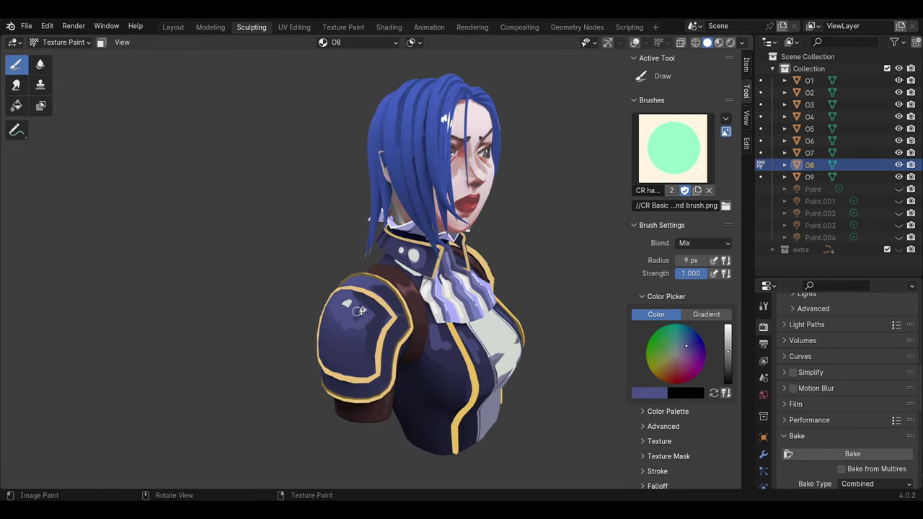
pyautogui.press('s')
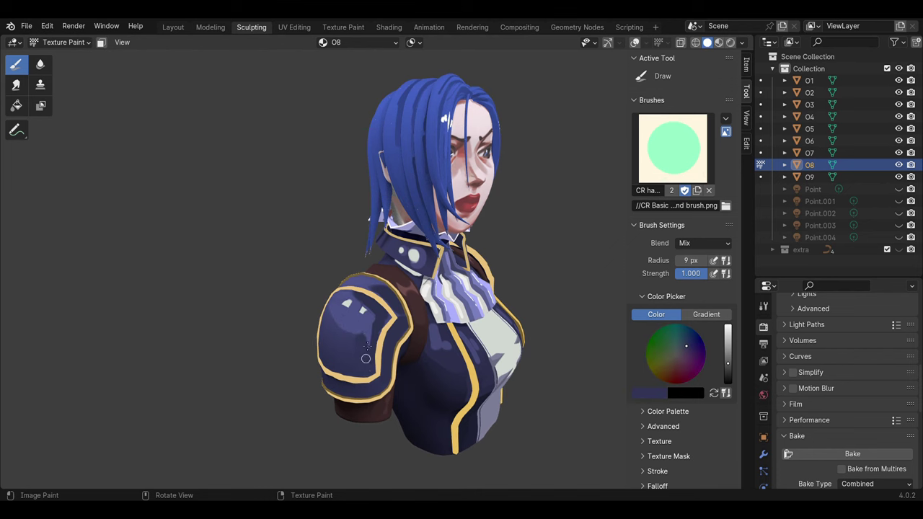
pyautogui.press('s')
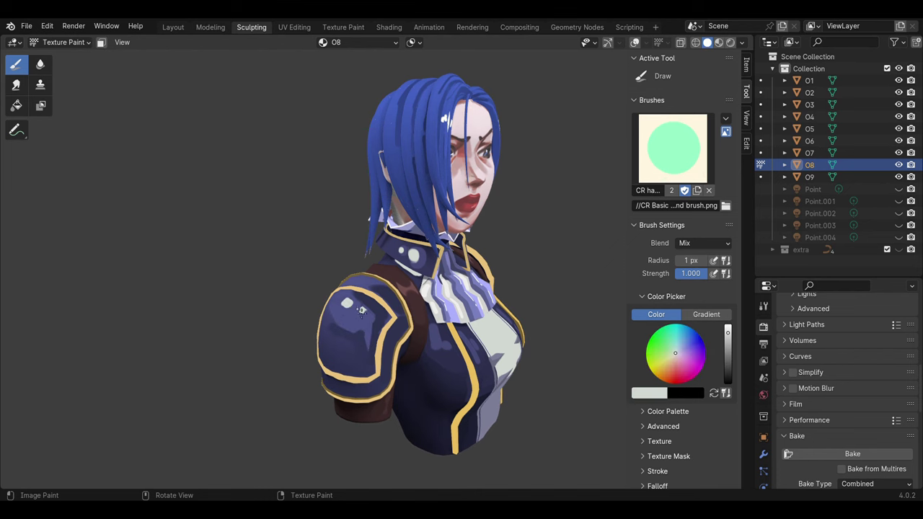
pyautogui.moveTo(311, 320); pyautogui.dragTo(375, 310, button='middle')
pyautogui.hotkey('alt', 'q')
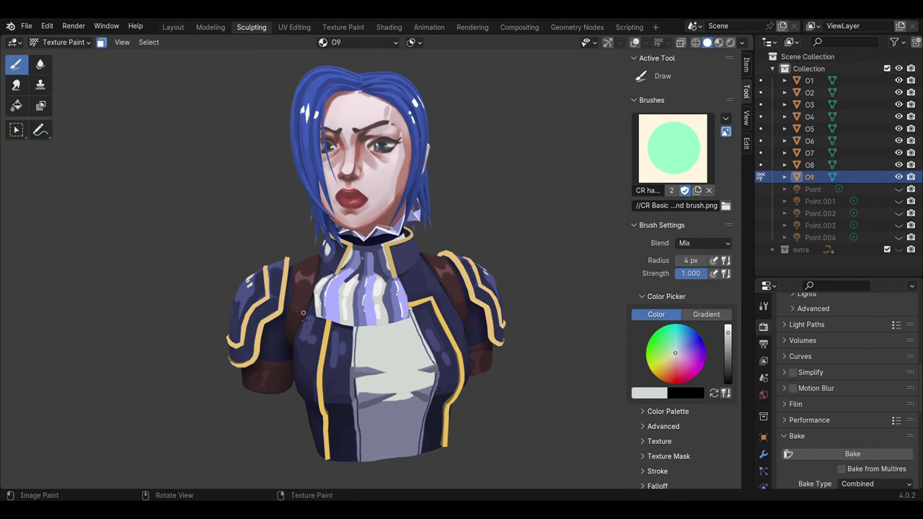
pyautogui.press('s')
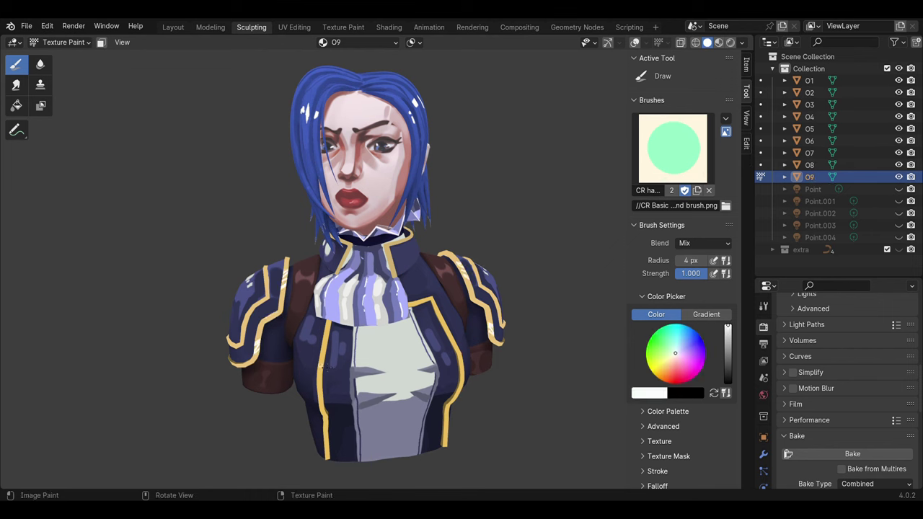
# Step: Switch through parts O7 and O4, then return to Object Mode
pyautogui.hotkey('alt', 'q')
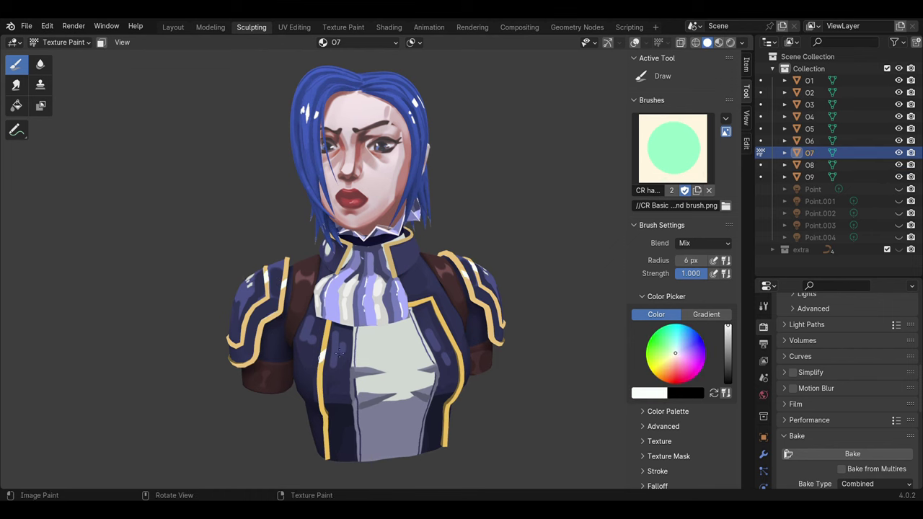
pyautogui.hotkey('alt', 'q')
pyautogui.moveTo(493, 248)
pyautogui.mouseDown(button='middle')
pyautogui.moveTo(472, 294)
pyautogui.moveTo(288, 346)
pyautogui.mouseUp(button='middle')
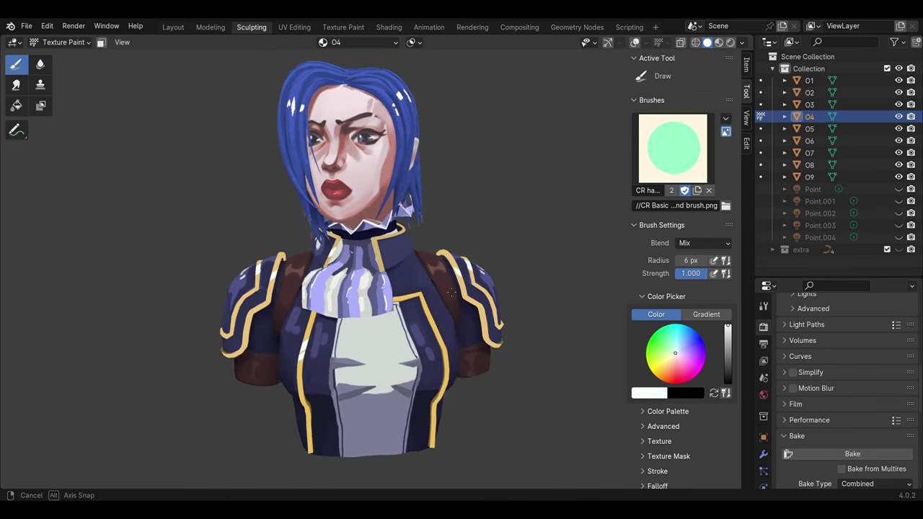
pyautogui.hotkey('ctrl', 'Tab')
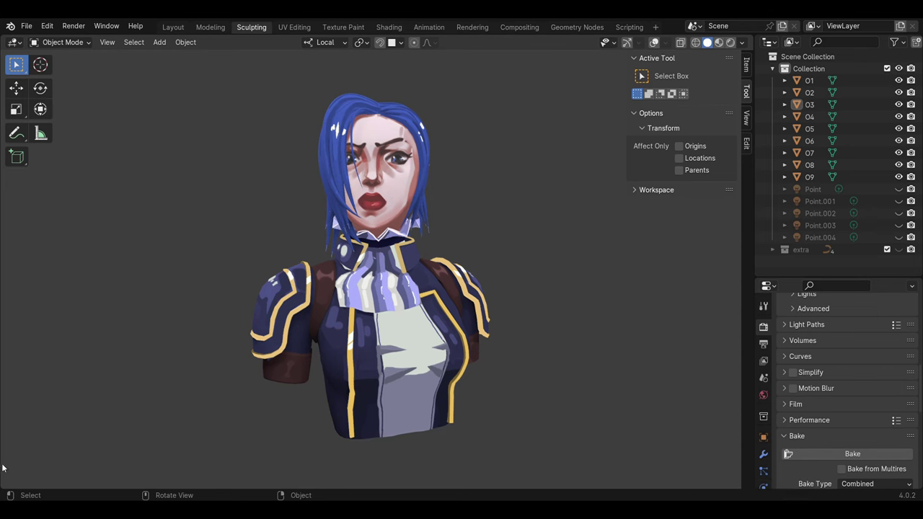
# Step: Split the 3D view and show the material nodes in a Shader Editor below
pyautogui.moveTo(4, 488); pyautogui.dragTo(5, 306)
pyautogui.click(14, 311)
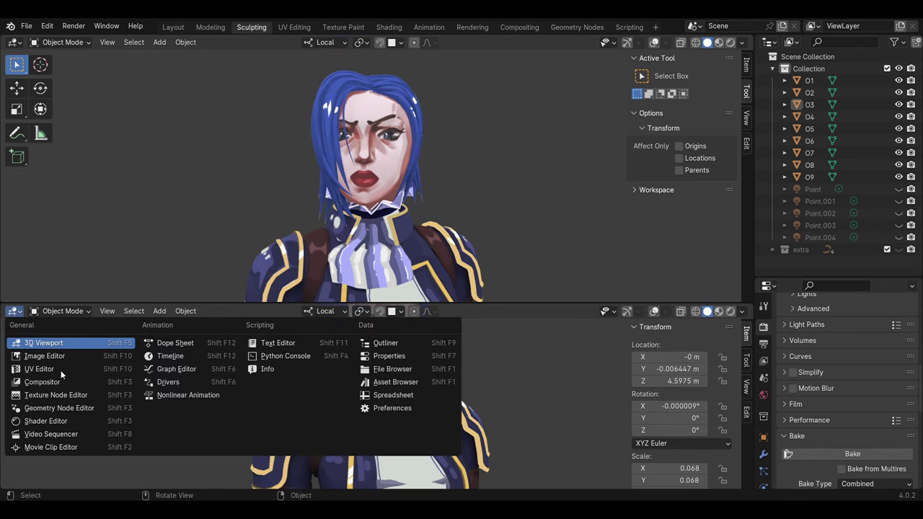
pyautogui.click(46, 421)
pyautogui.scroll(2, 228, 439)
pyautogui.scroll(2, 227, 439)
pyautogui.scroll(2, 237, 430)
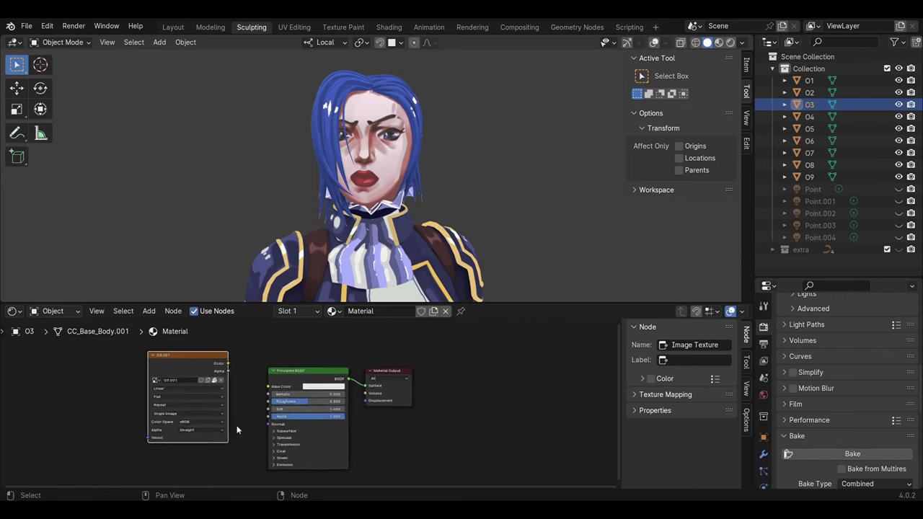
pyautogui.scroll(1, 237, 431)
pyautogui.click(173, 391)
pyautogui.scroll(1, 166, 406)
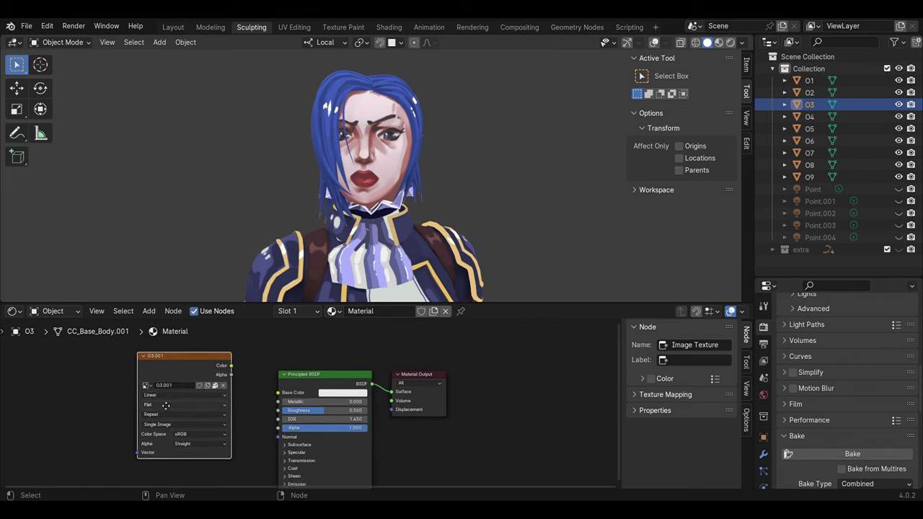
pyautogui.scroll(1, 166, 405)
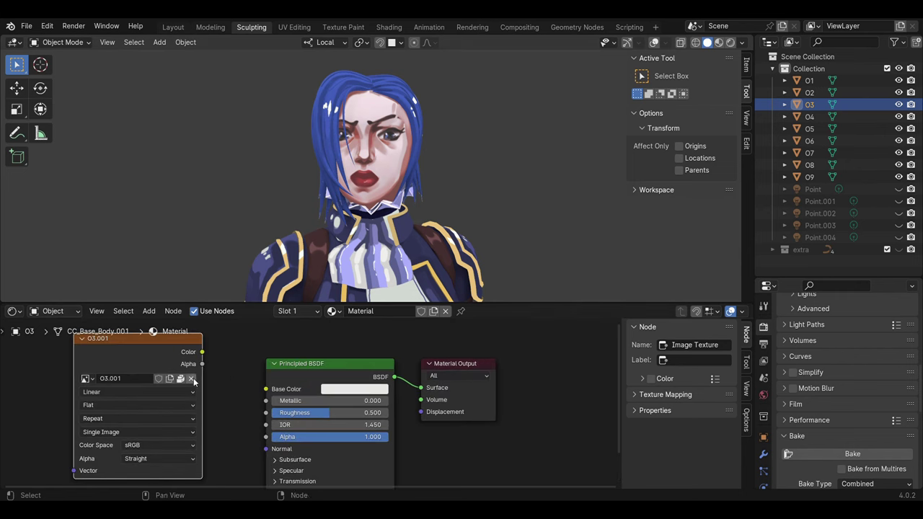
# Step: Undo the accidental unlinking of image O3.001 and select the face's Image Texture node
pyautogui.click(86, 379)
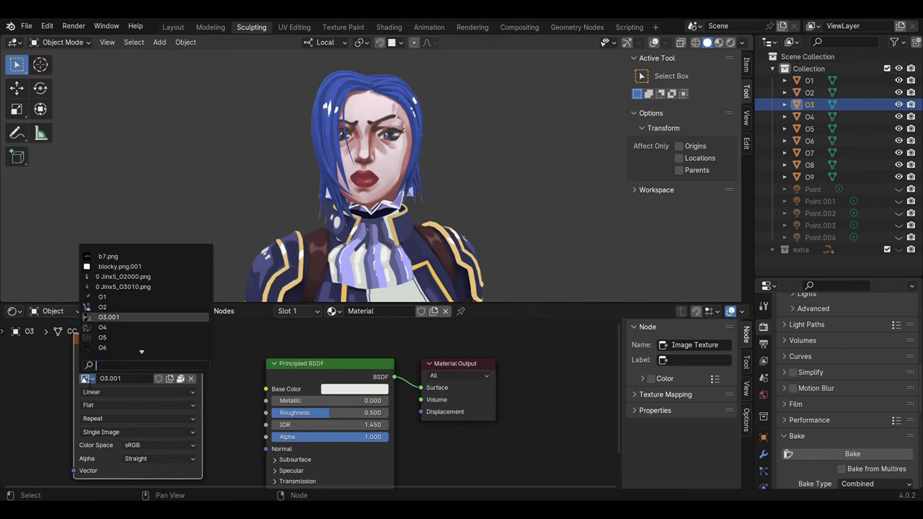
pyautogui.click(191, 379)
pyautogui.hotkey('ctrl', 'z')
pyautogui.scroll(-2, 225, 400)
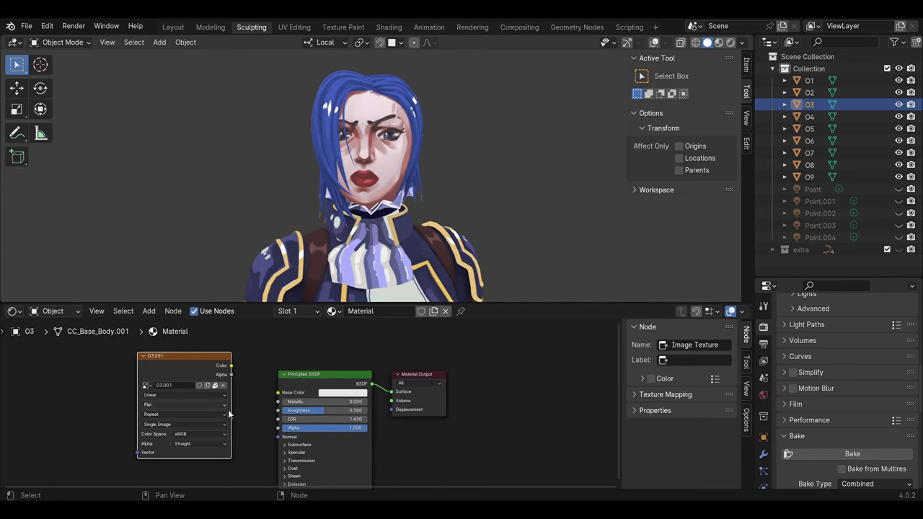
pyautogui.moveTo(228, 410); pyautogui.dragTo(288, 419, button='middle')
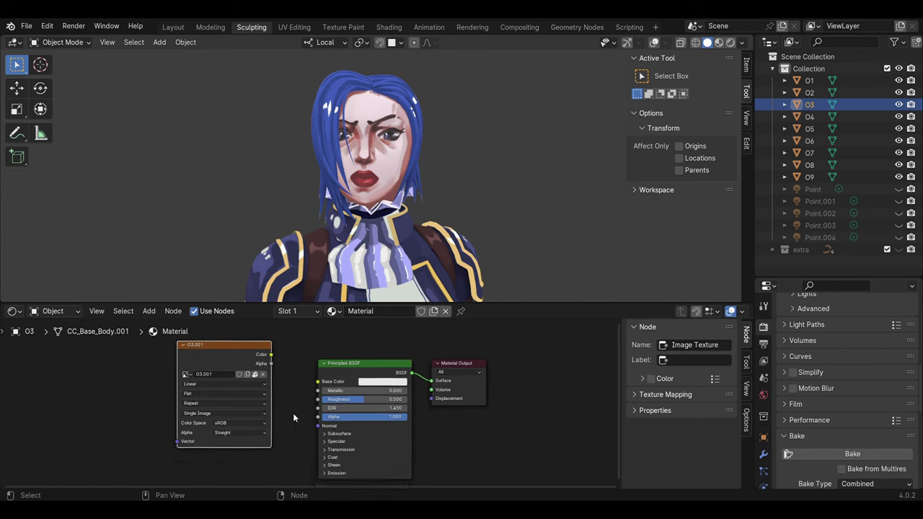
pyautogui.scroll(-2, 285, 433)
pyautogui.moveTo(284, 433); pyautogui.dragTo(479, 431, button='middle')
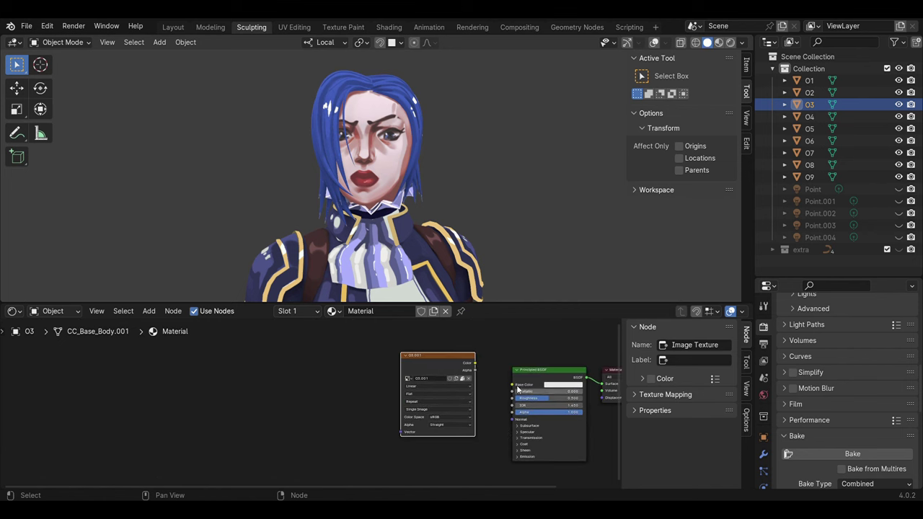
pyautogui.click(469, 380)
# Step: Delete the Image Texture and Principled BSDF nodes and add a Diffuse BSDF node
pyautogui.press('x')
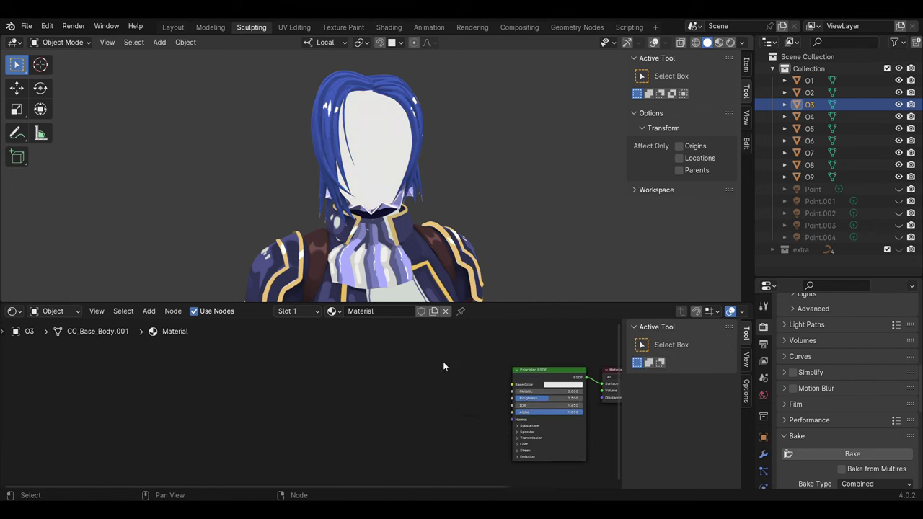
pyautogui.moveTo(533, 367); pyautogui.dragTo(502, 363, button='middle')
pyautogui.click(501, 362)
pyautogui.press('x')
pyautogui.press('space')
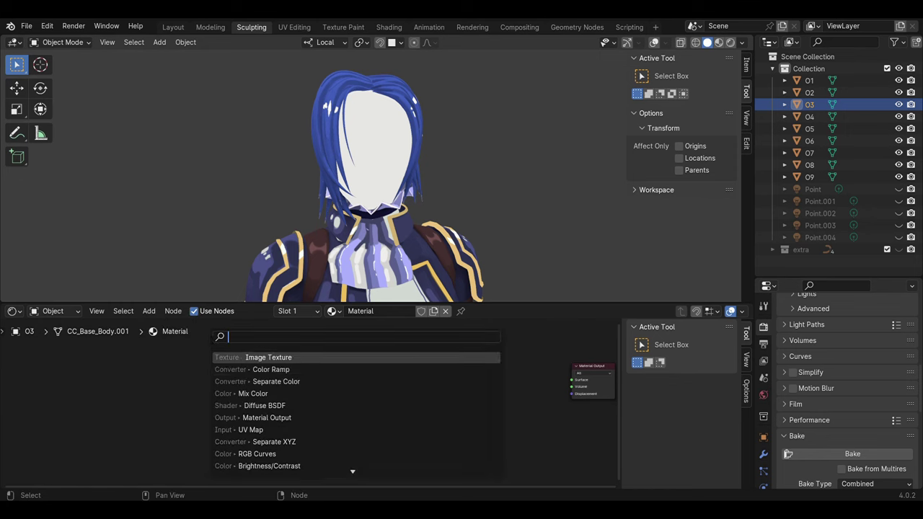
pyautogui.press('Down')
pyautogui.press('Down')
pyautogui.press('Down')
pyautogui.press('Return')
# Step: Search the node list for 'shad', then switch the render engine to EEVEE
pyautogui.hotkey('shift', 'a')
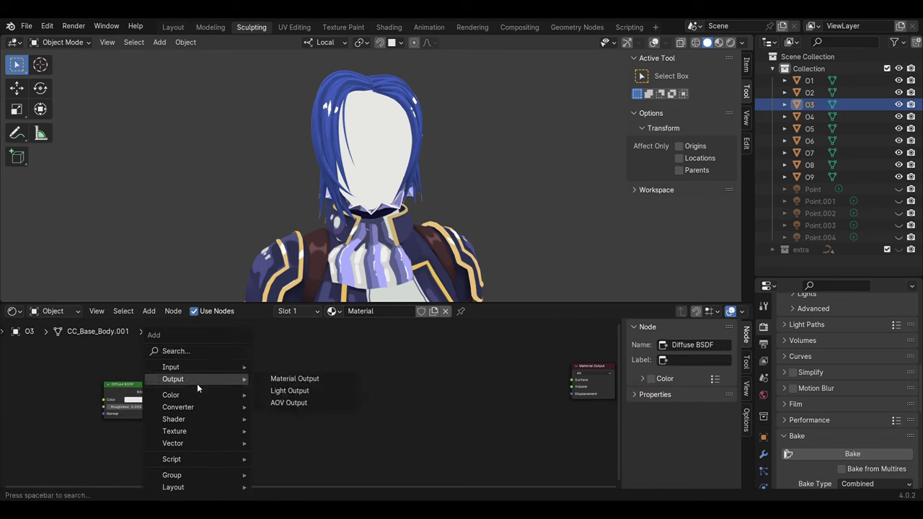
pyautogui.write('s')
pyautogui.press('Down')
pyautogui.press('Down')
pyautogui.press('Down')
pyautogui.press('Down')
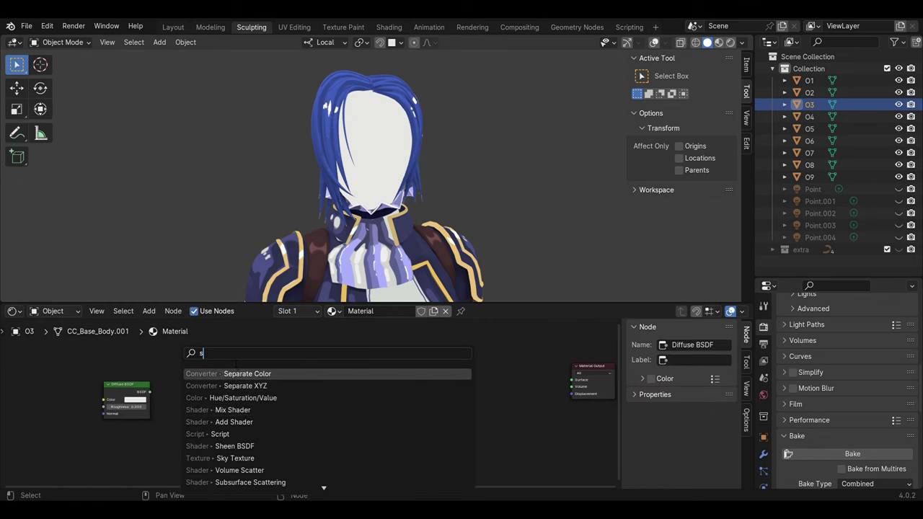
pyautogui.write('had')
pyautogui.press('Down')
pyautogui.press('Down')
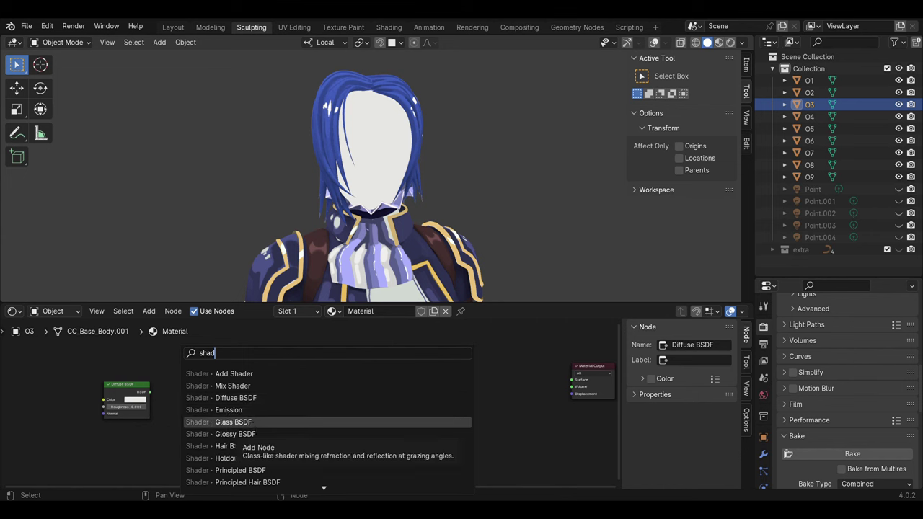
pyautogui.scroll(10, 843, 389)
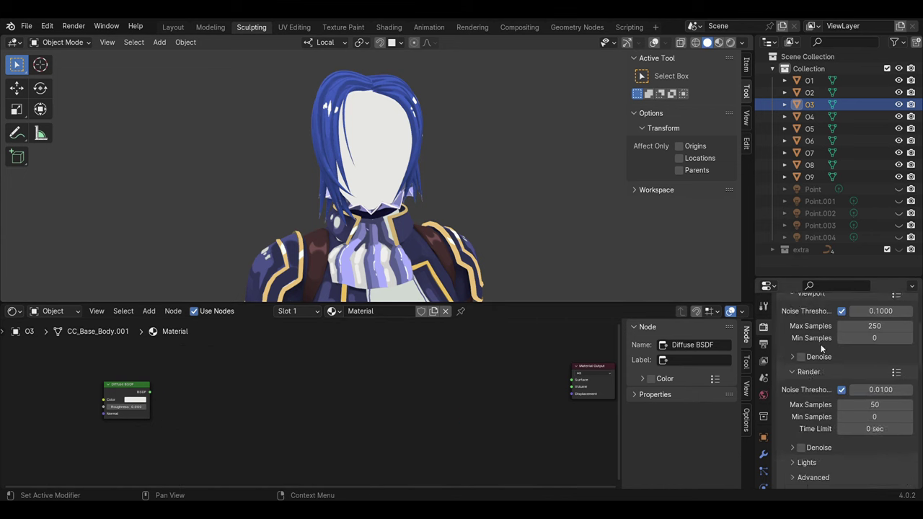
pyautogui.click(876, 325)
pyautogui.click(865, 337)
# Step: Add a Shader to RGB node right of Diffuse BSDF and connect Diffuse into it
pyautogui.hotkey('shift', 'a')
pyautogui.write('s')
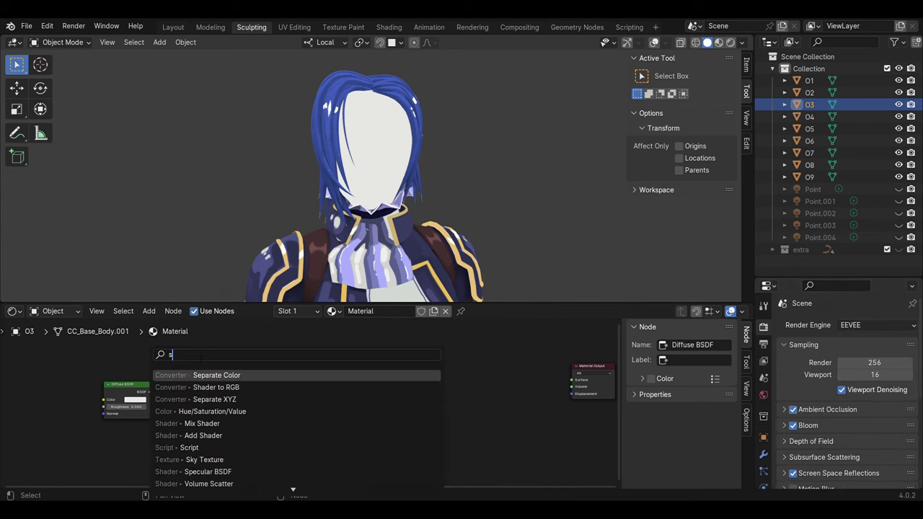
pyautogui.press('Down')
pyautogui.press('Return')
pyautogui.click(196, 401)
pyautogui.moveTo(150, 393); pyautogui.dragTo(178, 412)
pyautogui.scroll(3, 199, 401)
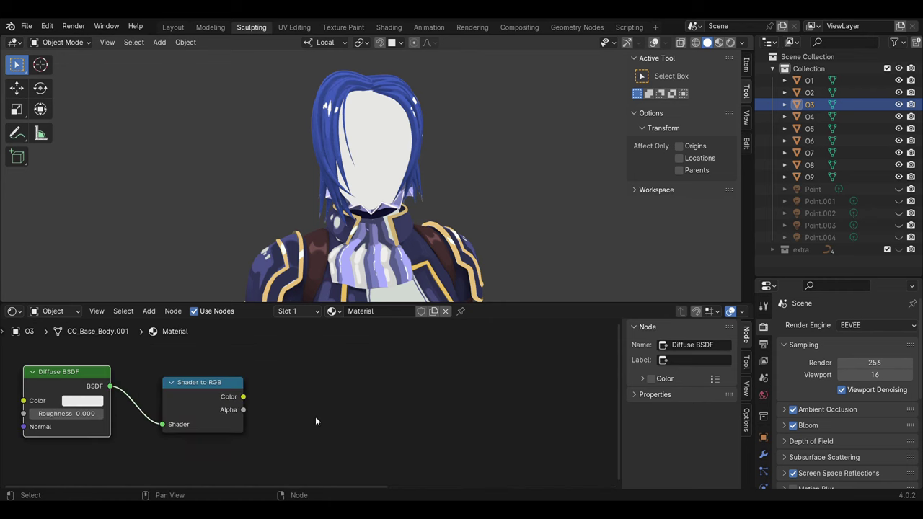
# Step: Add a Mix Color node and link Shader to RGB Color into its A input
pyautogui.hotkey('shift', 'a')
pyautogui.press('Down')
pyautogui.press('Down')
pyautogui.press('Down')
pyautogui.press('Return')
pyautogui.click(328, 425)
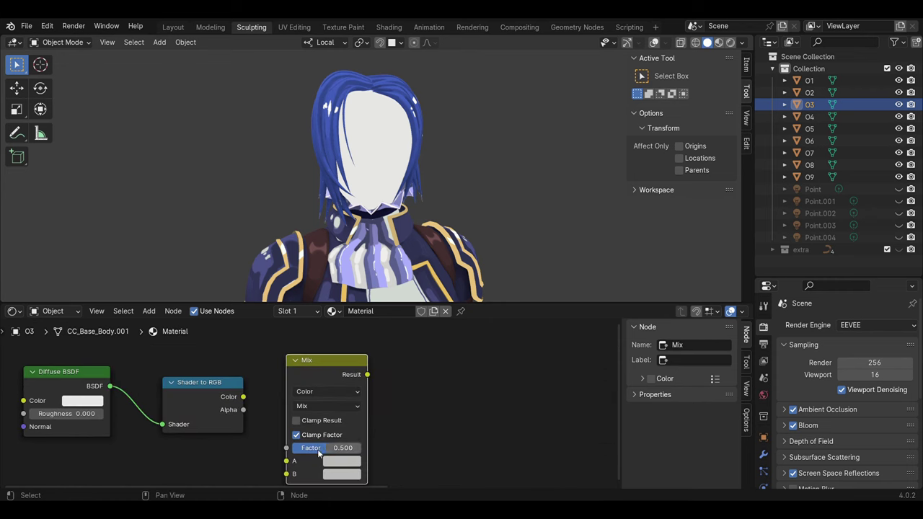
pyautogui.moveTo(243, 396); pyautogui.dragTo(286, 460)
pyautogui.scroll(-2, 270, 375)
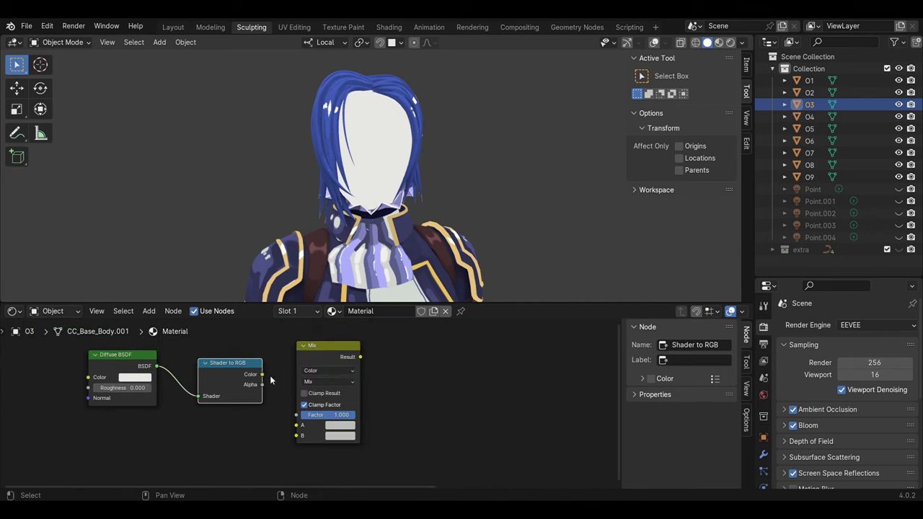
pyautogui.scroll(-1, 336, 415)
# Step: Add a Constant Color Ramp fed by the Mix Result, with its white stop at 0.309
pyautogui.hotkey('shift', 'a')
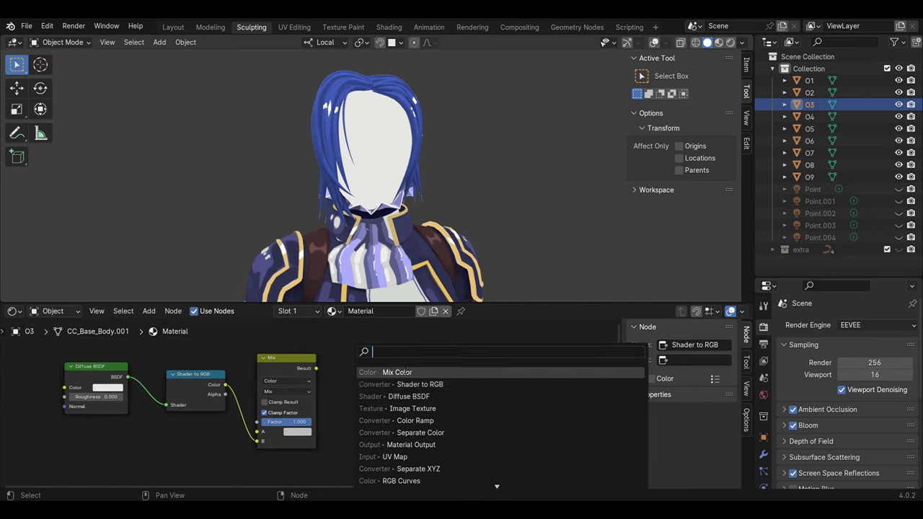
pyautogui.press('Down')
pyautogui.press('Down')
pyautogui.press('Down')
pyautogui.press('Return')
pyautogui.moveTo(315, 368); pyautogui.dragTo(373, 445)
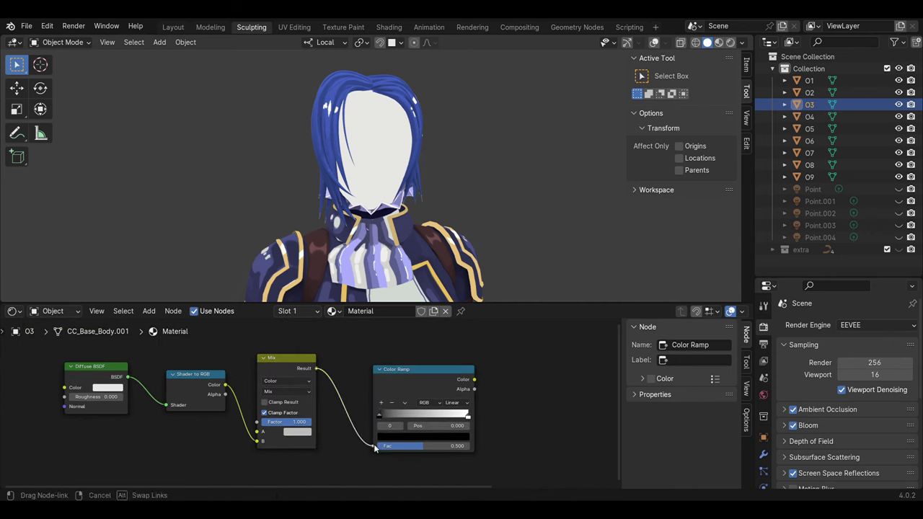
pyautogui.click(454, 402)
pyautogui.click(462, 460)
pyautogui.moveTo(467, 419); pyautogui.dragTo(405, 420)
pyautogui.moveTo(516, 426); pyautogui.dragTo(416, 424, button='middle')
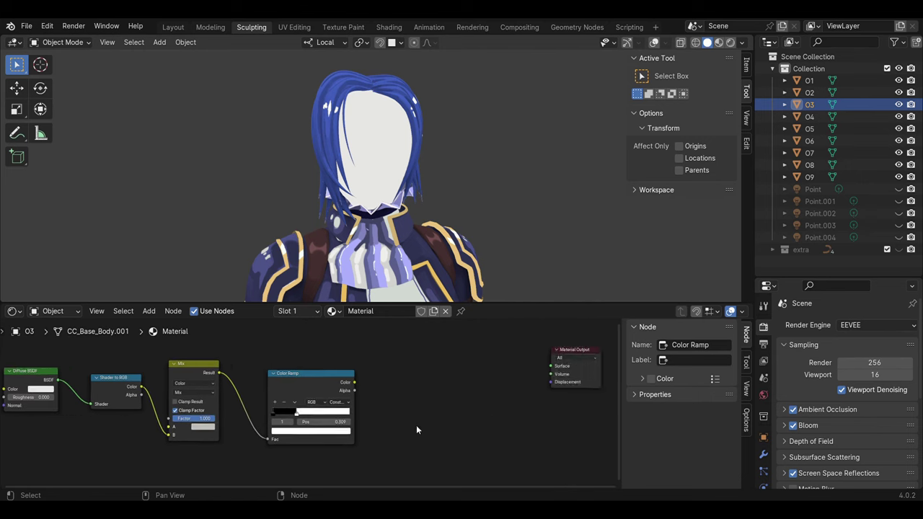
pyautogui.click(583, 358)
pyautogui.scroll(-1, 457, 403)
# Step: Add a second Mix node near the Material Output
pyautogui.hotkey('shift', 'a')
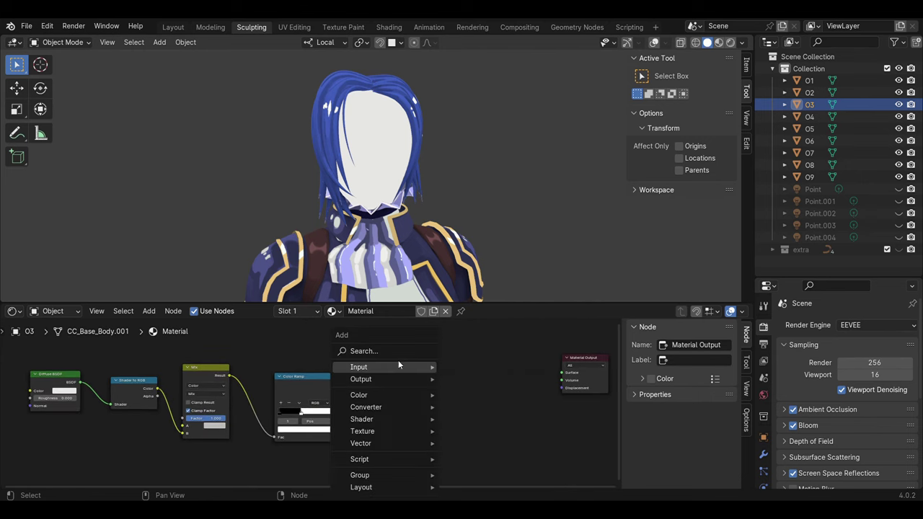
pyautogui.click(398, 360)
pyautogui.press('Down')
pyautogui.press('Return')
pyautogui.click(486, 364)
# Step: Add an Image Texture into the second Mix and feed the Color Ramp into its factor
pyautogui.hotkey('shift', 'a')
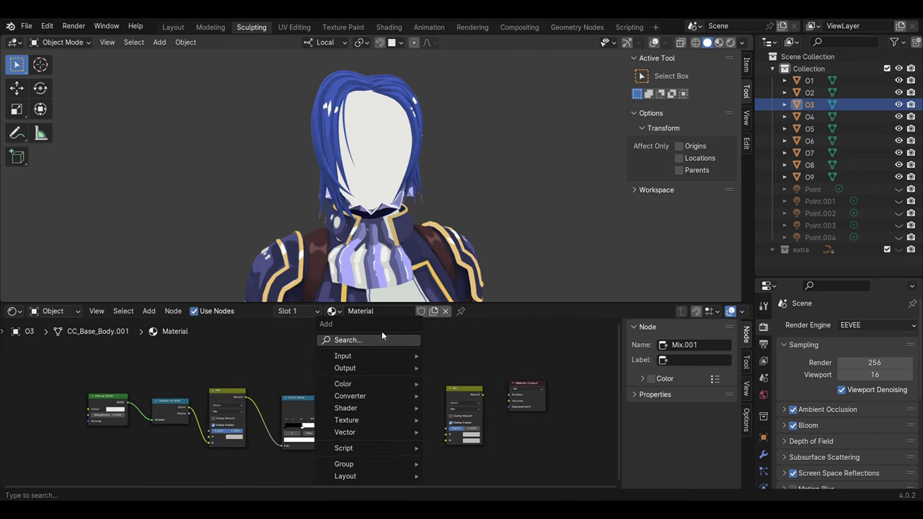
pyautogui.click(381, 335)
pyautogui.click(393, 411)
pyautogui.click(382, 387)
pyautogui.scroll(1, 446, 405)
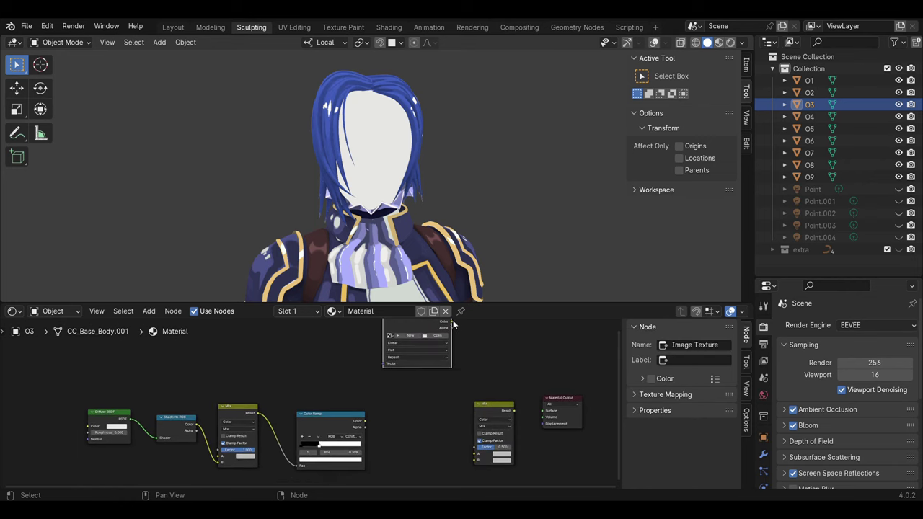
pyautogui.moveTo(452, 321); pyautogui.dragTo(470, 450)
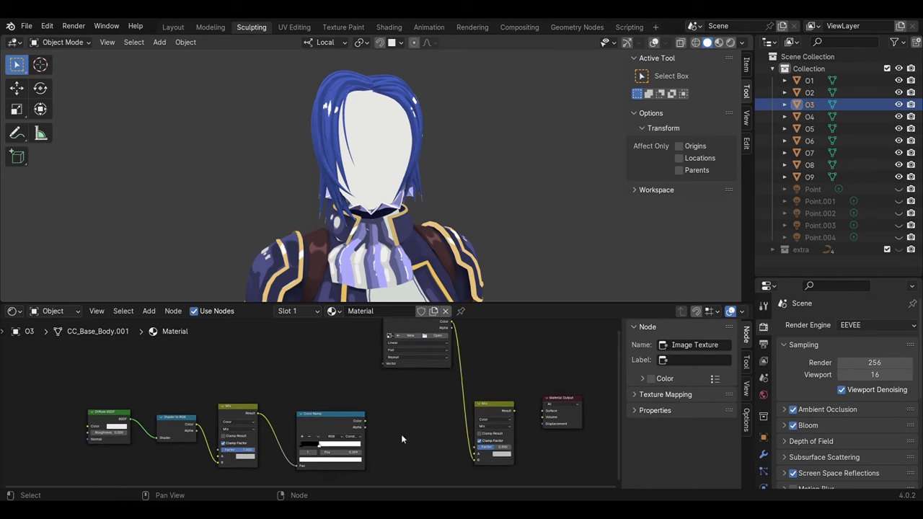
pyautogui.moveTo(365, 420); pyautogui.dragTo(471, 450)
pyautogui.moveTo(417, 444); pyautogui.dragTo(413, 352, button='middle')
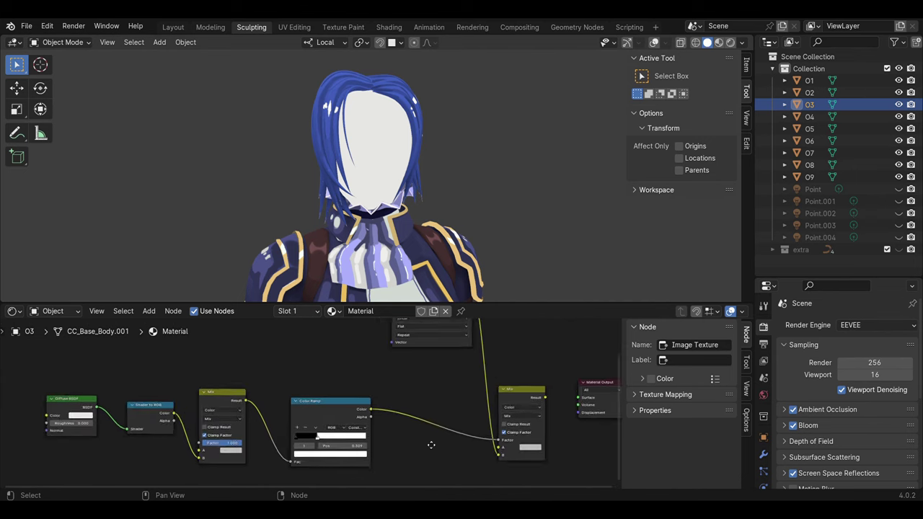
# Step: Add another Image Texture below the chain and link its Color into the second Mix
pyautogui.hotkey('shift', 'a')
pyautogui.click(390, 347)
pyautogui.press('Return')
pyautogui.click(417, 419)
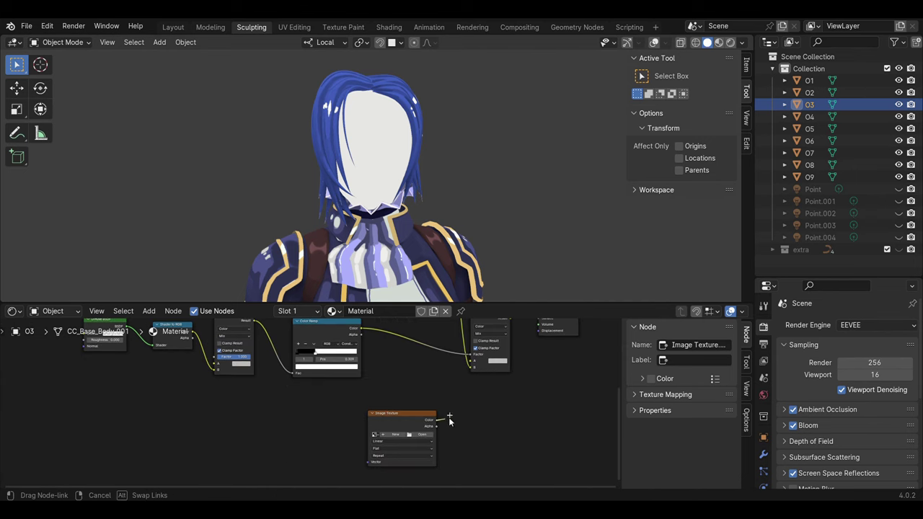
pyautogui.moveTo(435, 419); pyautogui.dragTo(472, 360)
pyautogui.scroll(-2, 477, 442)
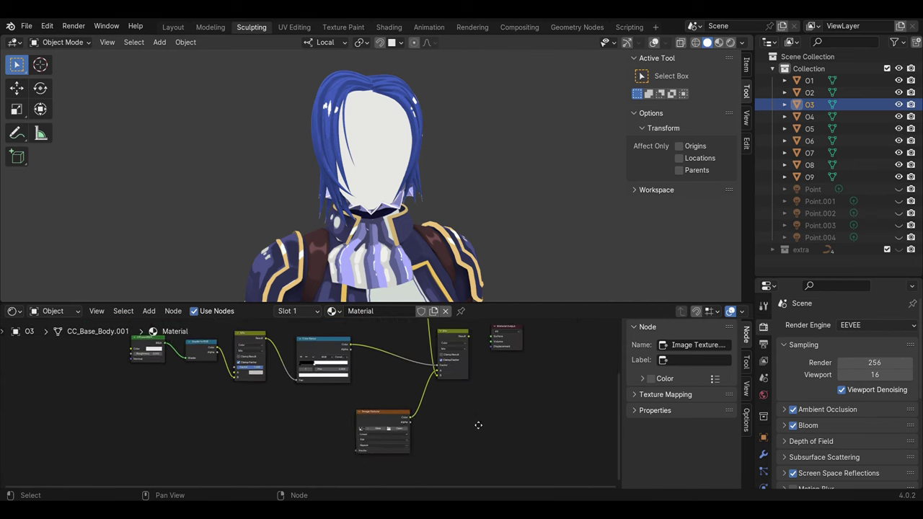
pyautogui.moveTo(478, 427); pyautogui.dragTo(437, 392, button='middle')
pyautogui.moveTo(324, 433); pyautogui.dragTo(326, 425)
pyautogui.moveTo(415, 435); pyautogui.dragTo(361, 449, button='middle')
pyautogui.click(507, 385)
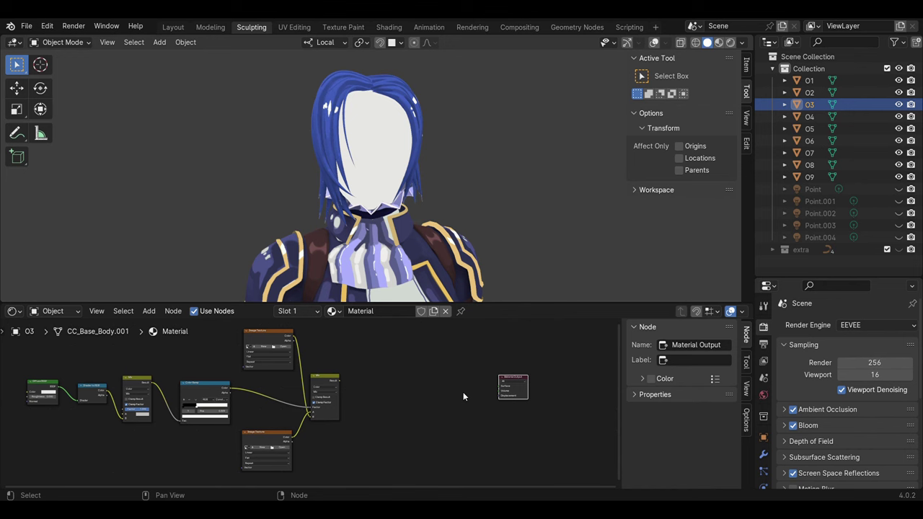
# Step: Add a third Mix combining the second Mix and Image Texture, outputting to Material Output
pyautogui.hotkey('shift', 'a')
pyautogui.click(423, 382)
pyautogui.click(433, 374)
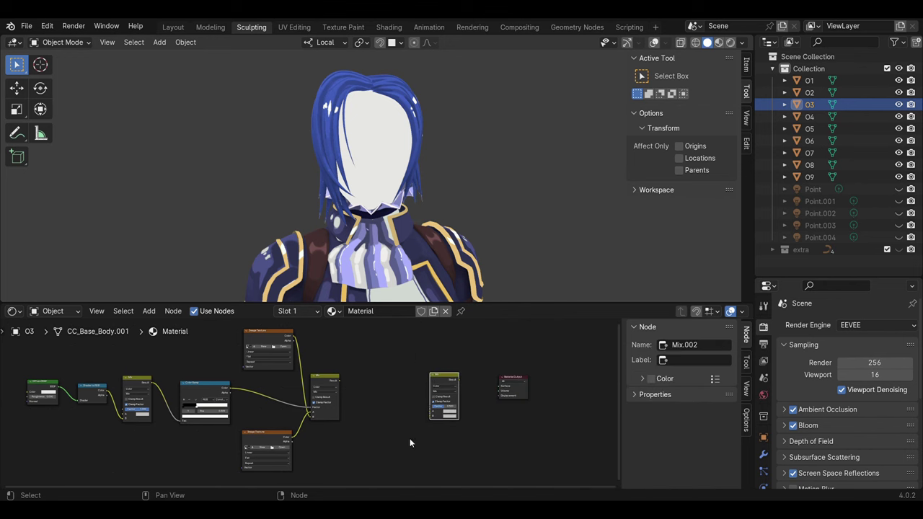
pyautogui.moveTo(340, 381); pyautogui.dragTo(430, 406)
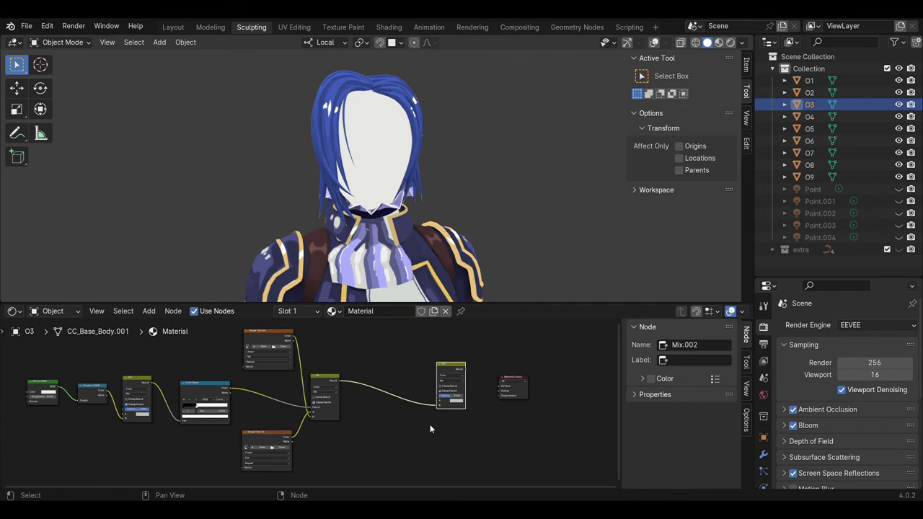
pyautogui.scroll(2, 430, 429)
pyautogui.moveTo(283, 453); pyautogui.dragTo(496, 402)
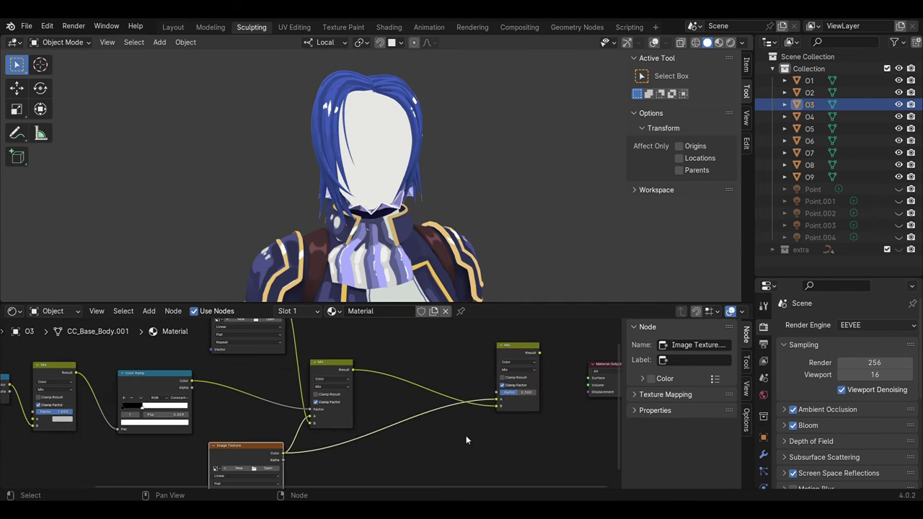
pyautogui.scroll(-2, 466, 435)
pyautogui.moveTo(434, 391)
pyautogui.mouseDown()
pyautogui.moveTo(470, 416)
pyautogui.moveTo(542, 404)
pyautogui.mouseUp()
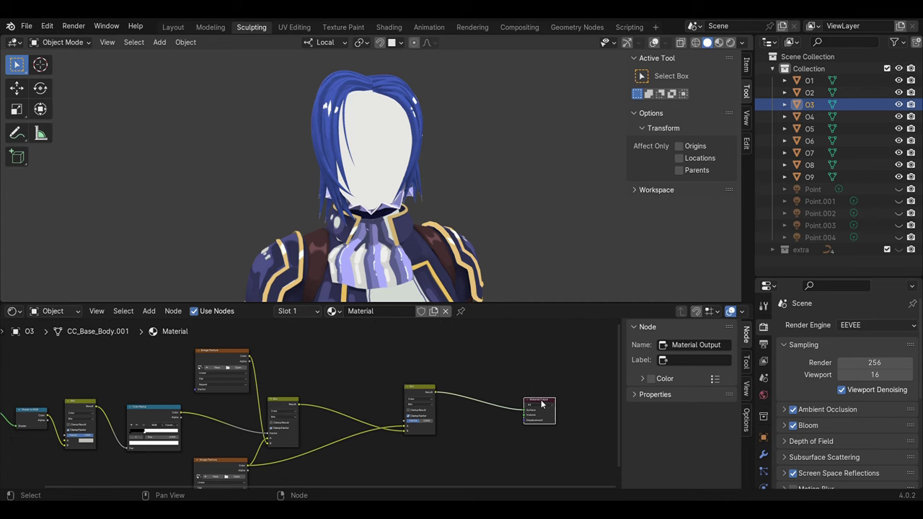
pyautogui.scroll(-1, 542, 405)
pyautogui.moveTo(372, 391); pyautogui.dragTo(303, 363, button='middle')
# Step: Add a new Image Texture feeding its colour into a Separate Color node
pyautogui.hotkey('shift', 'a')
pyautogui.click(346, 383)
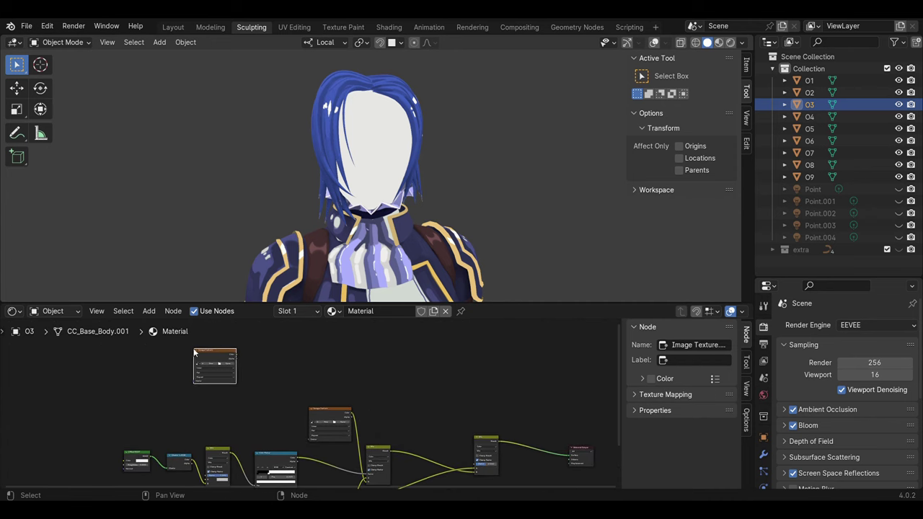
pyautogui.click(193, 352)
pyautogui.hotkey('shift', 'a')
pyautogui.write('s')
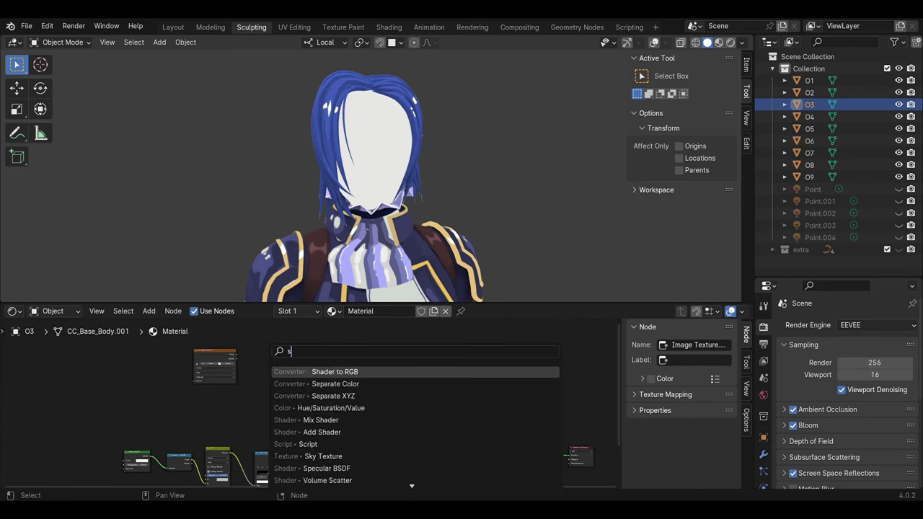
pyautogui.click(335, 384)
pyautogui.click(299, 371)
pyautogui.scroll(2, 299, 371)
pyautogui.moveTo(266, 347); pyautogui.dragTo(326, 403)
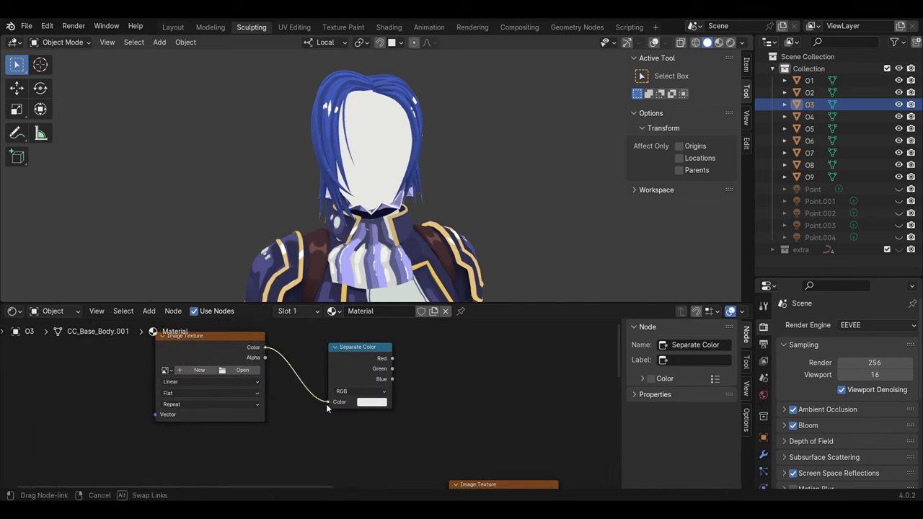
pyautogui.scroll(-1, 396, 425)
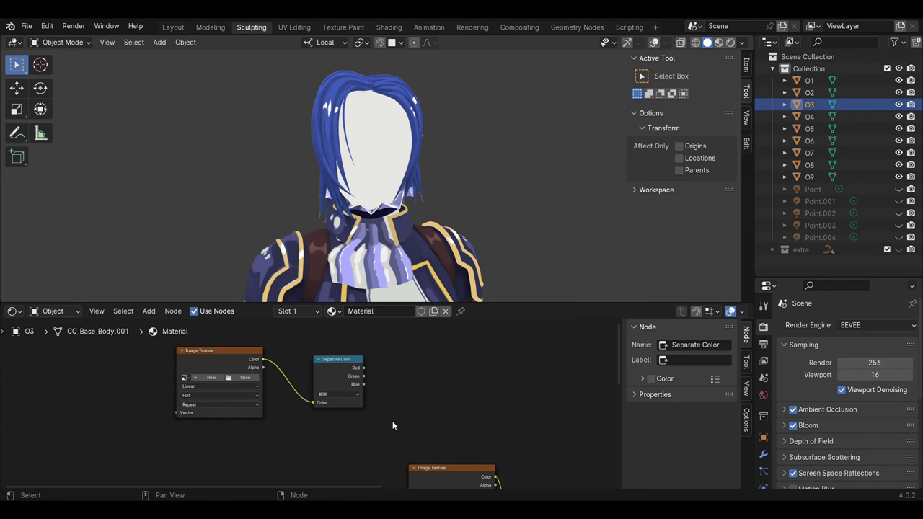
# Step: Add a Constant Color Ramp driven by the Separate Color Green channel, stops close together
pyautogui.hotkey('shift', 'a')
pyautogui.click(425, 410)
pyautogui.click(469, 392)
pyautogui.click(496, 384)
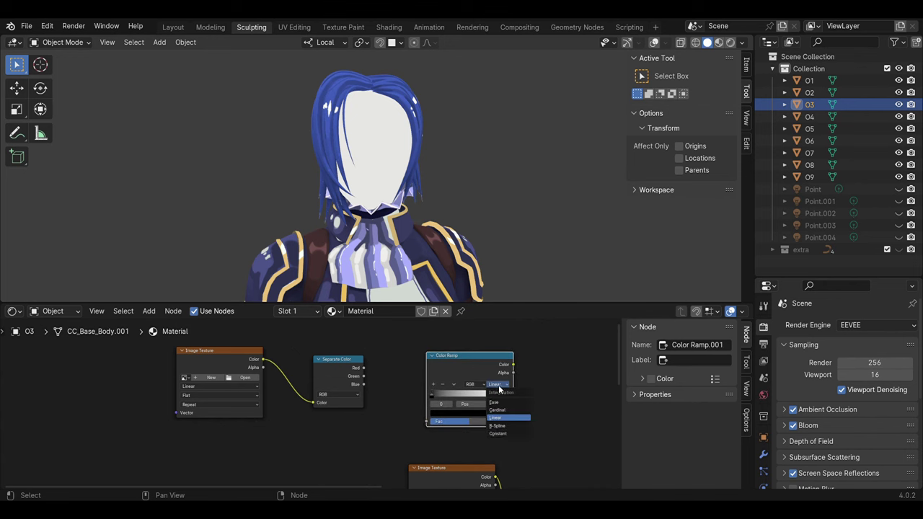
pyautogui.click(498, 433)
pyautogui.moveTo(507, 395); pyautogui.dragTo(436, 395)
pyautogui.moveTo(364, 376); pyautogui.dragTo(428, 421)
# Step: Move a node up and to the left to tidy the node graph
pyautogui.scroll(-1, 481, 407)
pyautogui.scroll(-1, 482, 407)
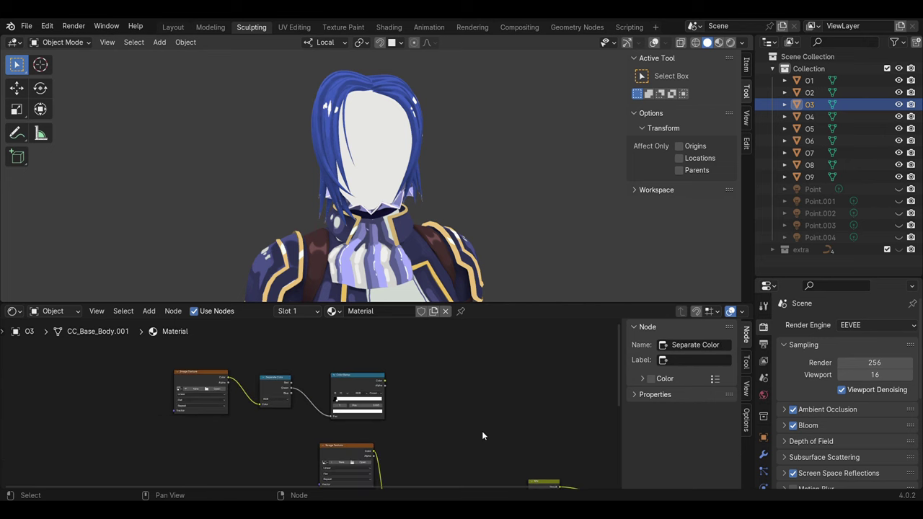
pyautogui.scroll(-1, 481, 435)
pyautogui.scroll(-1, 461, 434)
pyautogui.scroll(-1, 443, 439)
pyautogui.scroll(-1, 405, 453)
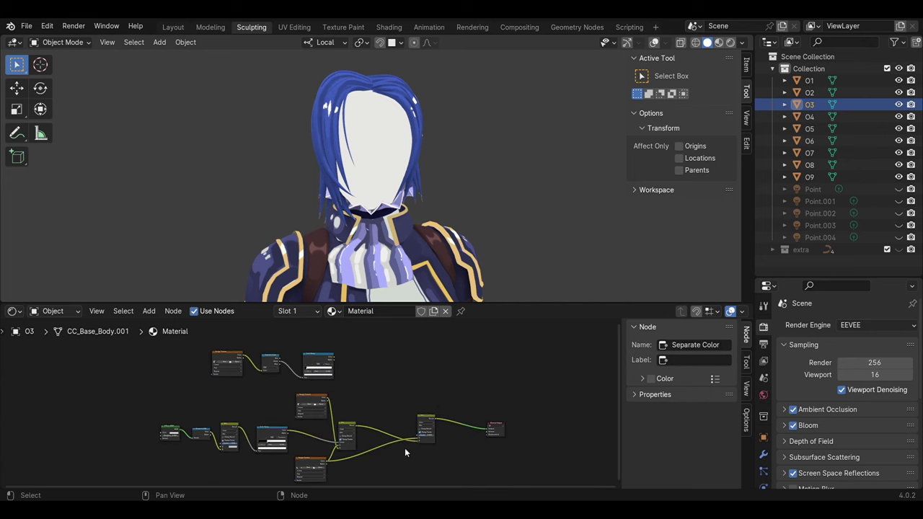
pyautogui.scroll(3, 405, 453)
pyautogui.moveTo(469, 484); pyautogui.dragTo(474, 416, button='middle')
pyautogui.scroll(2, 479, 446)
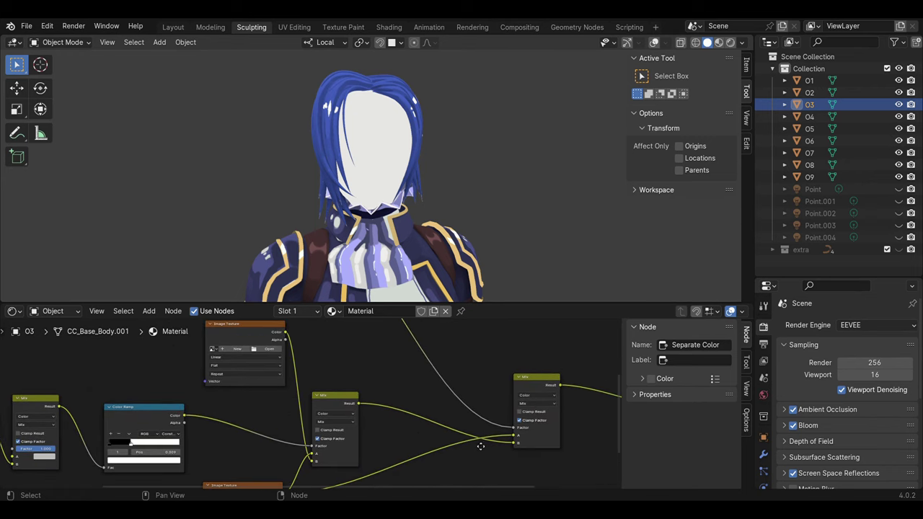
pyautogui.scroll(-2, 480, 446)
pyautogui.moveTo(459, 434)
pyautogui.mouseDown()
pyautogui.moveTo(170, 339)
pyautogui.moveTo(173, 357)
pyautogui.mouseUp()
pyautogui.press('Home')
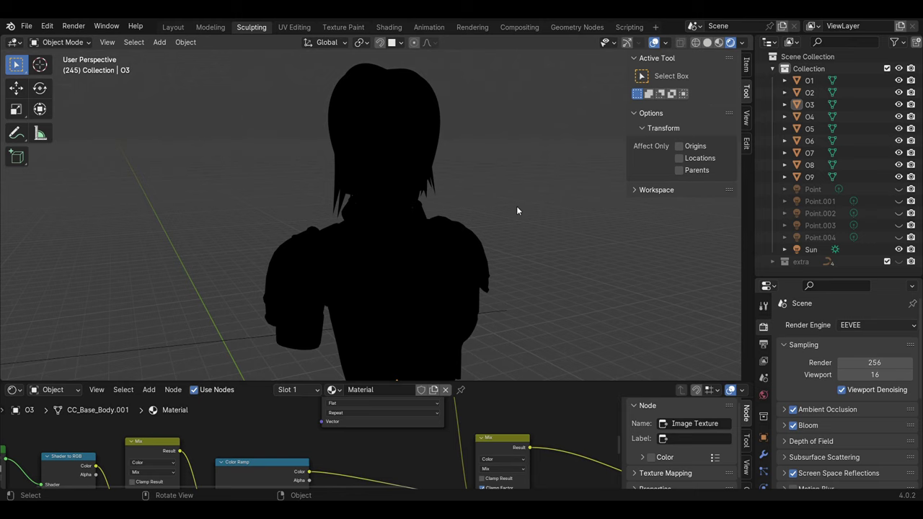
# Step: Select head object O3 and load ILM.tga into its empty Image Texture node
pyautogui.click(382, 159)
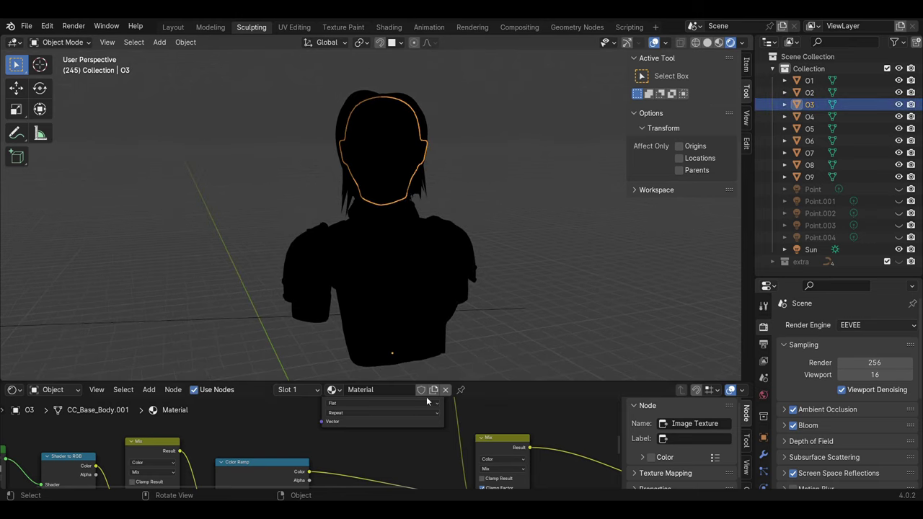
pyautogui.moveTo(489, 382); pyautogui.dragTo(488, 247)
pyautogui.scroll(-3, 407, 372)
pyautogui.scroll(3, 408, 372)
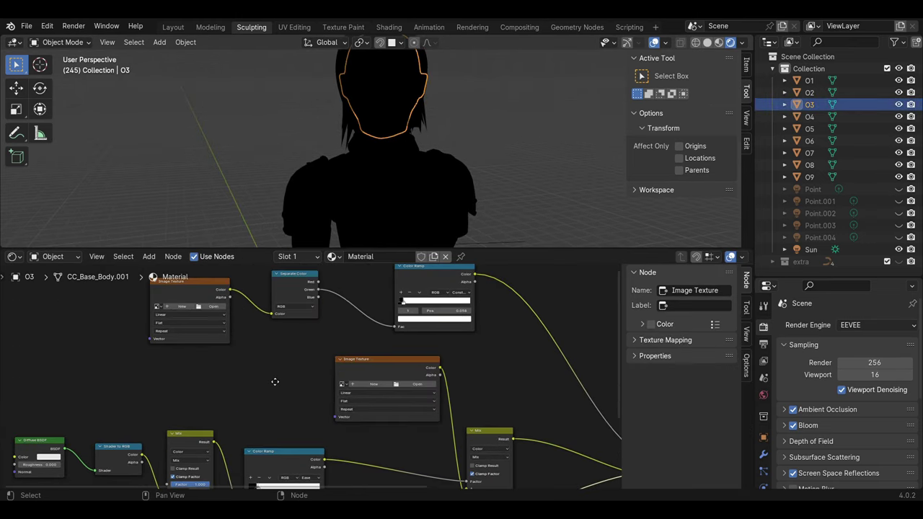
pyautogui.scroll(1, 321, 359)
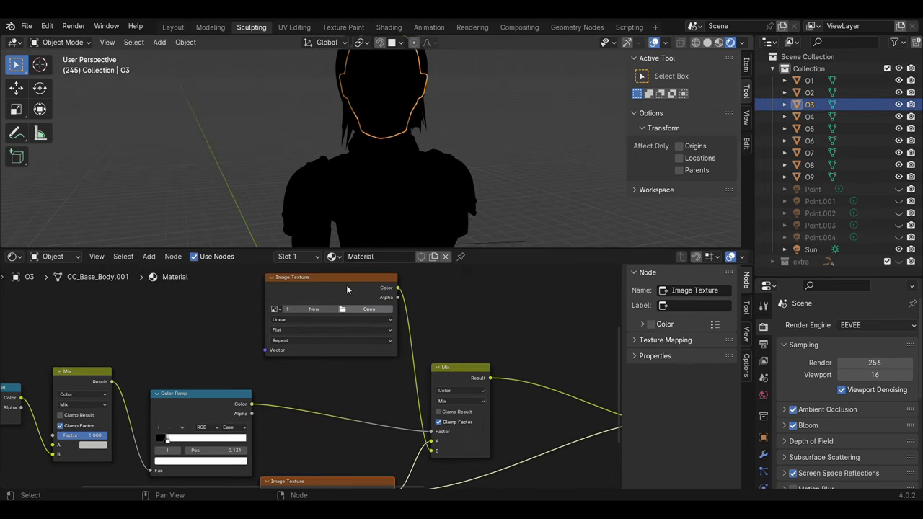
pyautogui.scroll(-2, 391, 373)
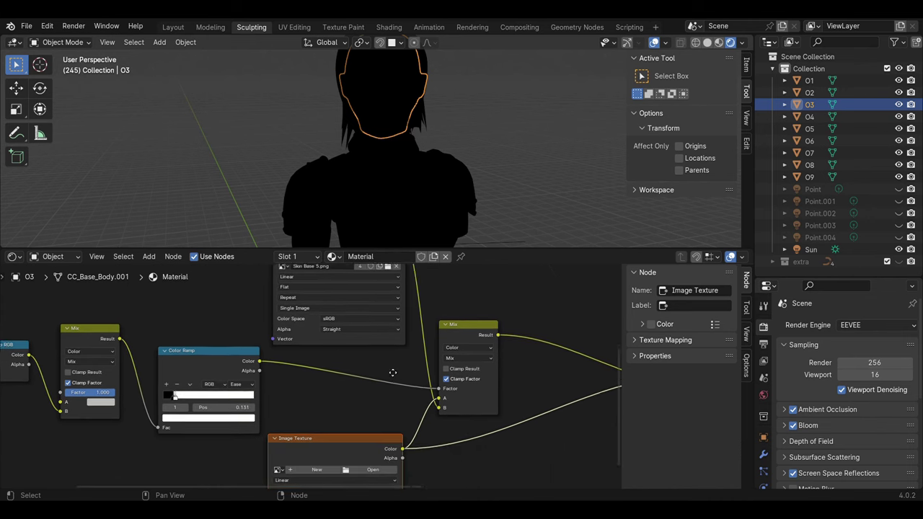
pyautogui.scroll(-2, 424, 413)
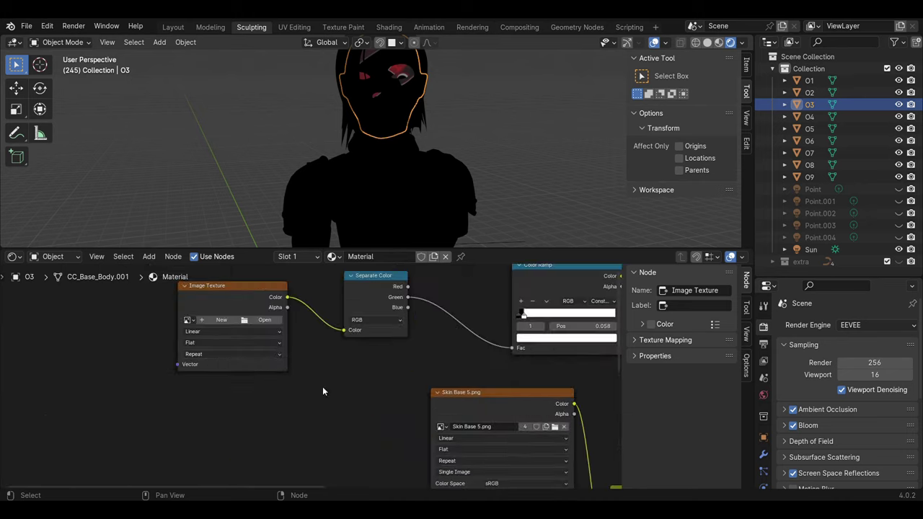
pyautogui.click(297, 354)
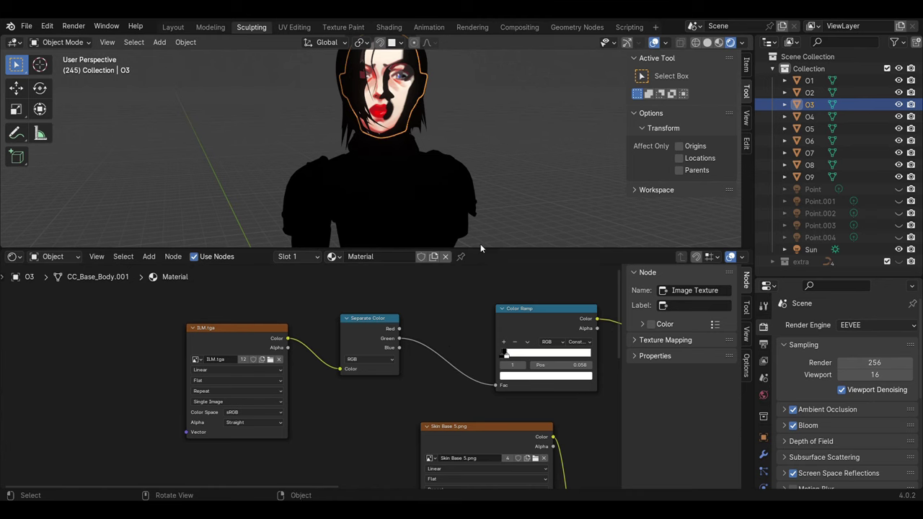
# Step: Shrink the node editor and split the 3D view into two views
pyautogui.moveTo(480, 249); pyautogui.dragTo(484, 345)
pyautogui.scroll(-3, 484, 320)
pyautogui.moveTo(4, 36)
pyautogui.mouseDown()
pyautogui.moveTo(150, 65)
pyautogui.moveTo(205, 65)
pyautogui.mouseUp()
pyautogui.scroll(2, 115, 187)
# Step: Switch the left viewport to Rendered shading and turn the Sun about the Z axis
pyautogui.scroll(-5, 136, 43)
pyautogui.click(183, 41)
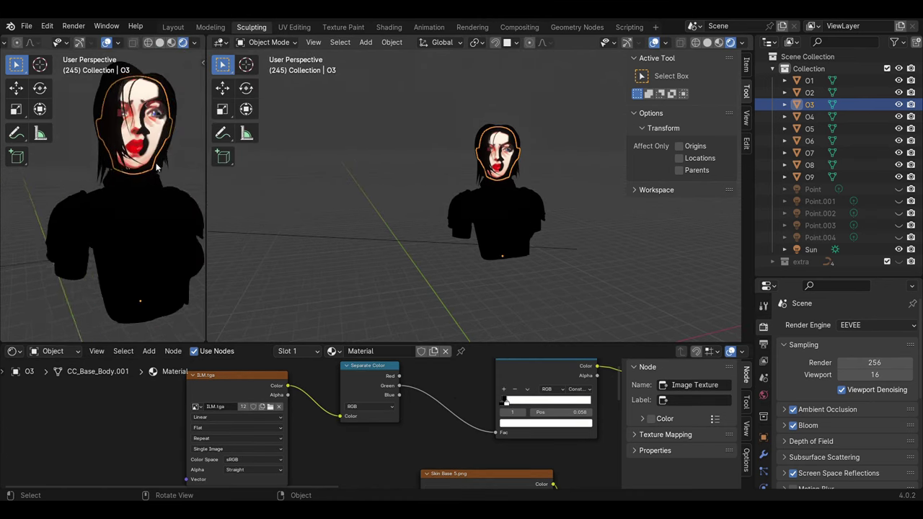
pyautogui.click(414, 219)
pyautogui.press('r')
pyautogui.press('z')
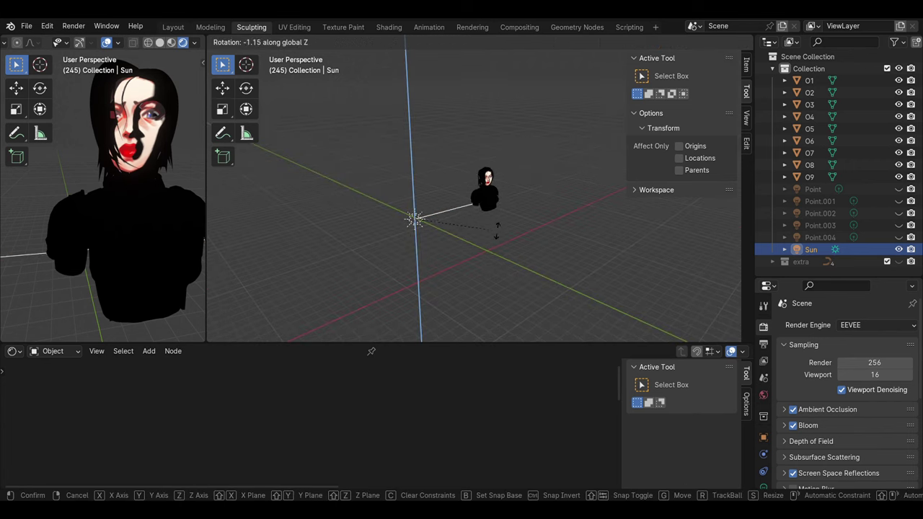
pyautogui.click(495, 233)
# Step: Inspect head O3's material nodes, removing the lower texture's shadow image and undoing it
pyautogui.click(487, 184)
pyautogui.moveTo(476, 344); pyautogui.dragTo(475, 214)
pyautogui.scroll(1, 546, 409)
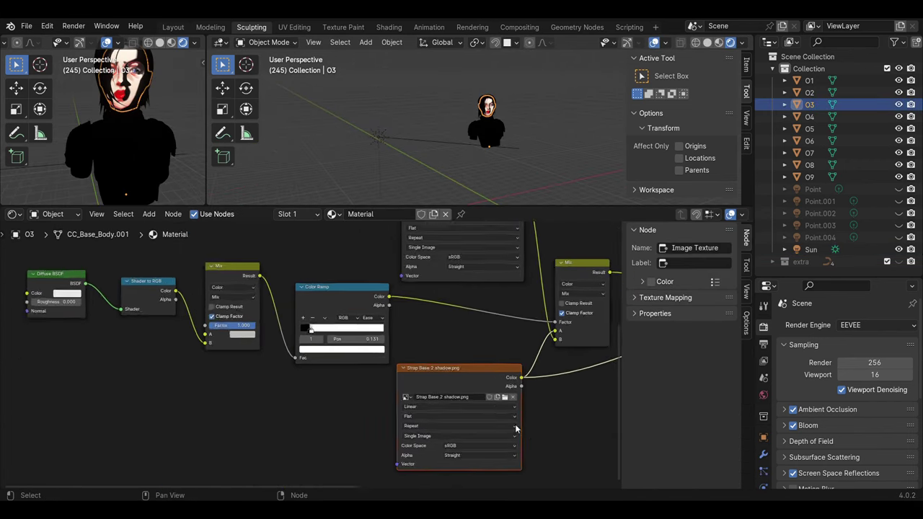
pyautogui.moveTo(546, 409); pyautogui.dragTo(515, 375, button='middle')
pyautogui.click(496, 377)
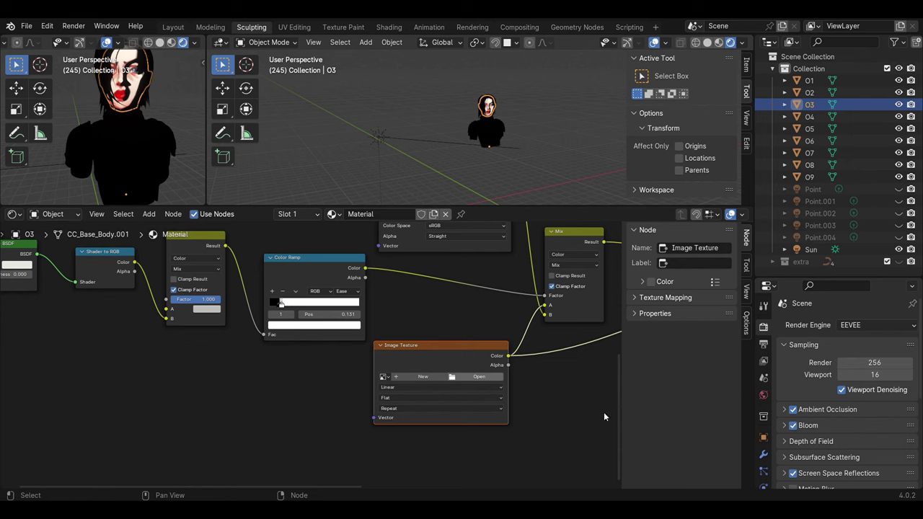
pyautogui.hotkey('ctrl', 'z')
# Step: Select the hair object O5 and bring back its blue texture
pyautogui.scroll(2, 470, 173)
pyautogui.scroll(3, 470, 189)
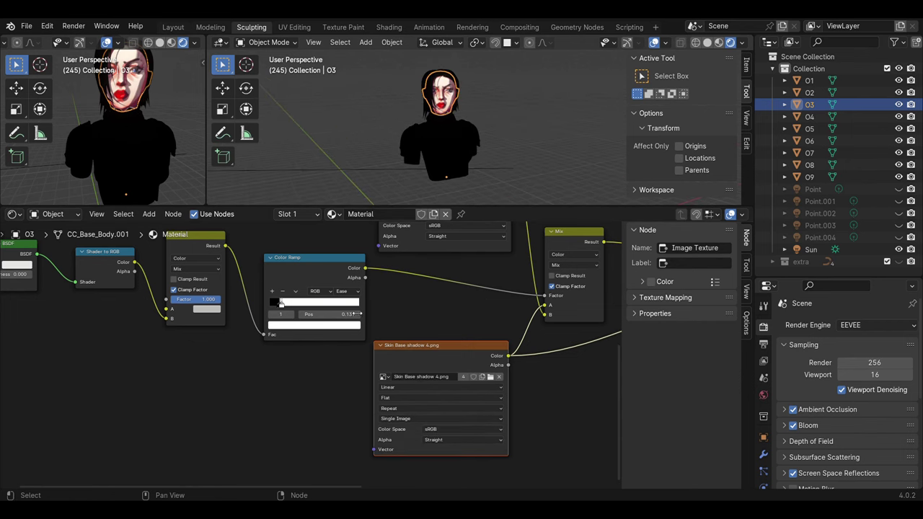
pyautogui.scroll(2, 357, 313)
pyautogui.scroll(4, 435, 125)
pyautogui.scroll(-2, 451, 142)
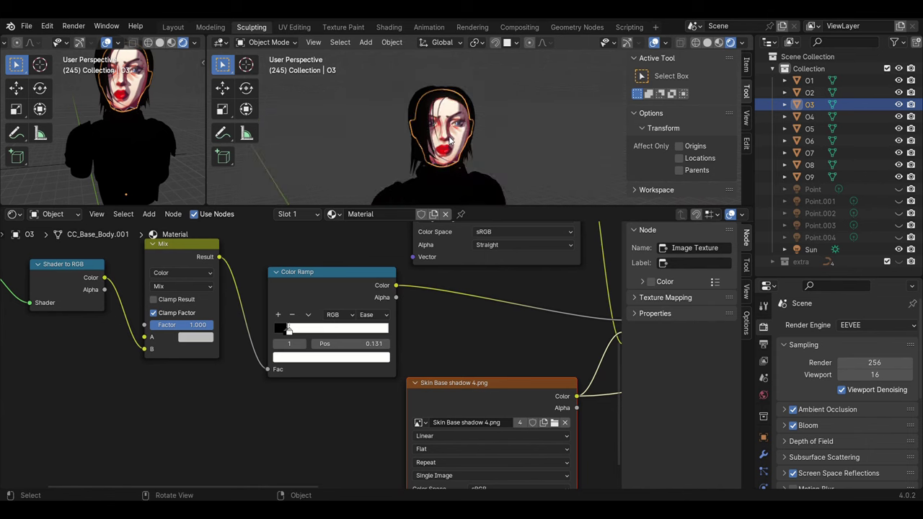
pyautogui.scroll(-2, 451, 142)
pyautogui.click(432, 108)
pyautogui.scroll(-2, 460, 323)
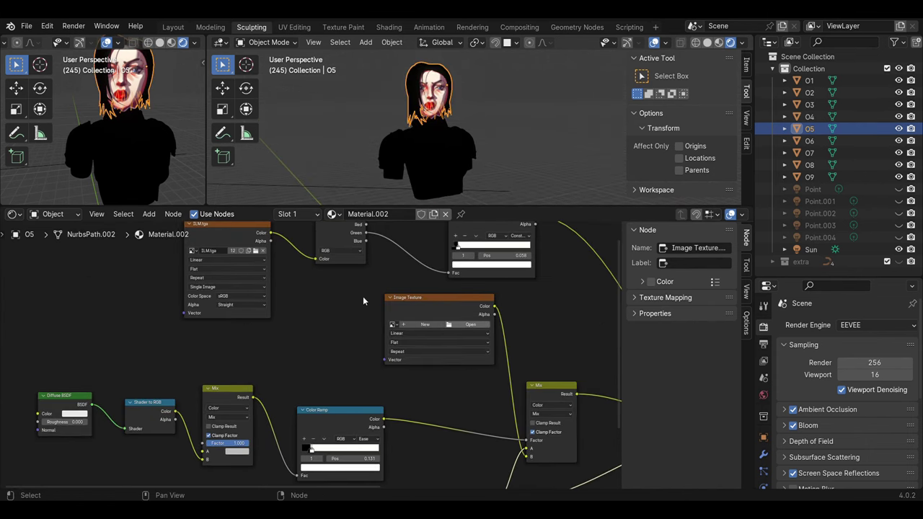
pyautogui.hotkey('ctrl', 'z')
pyautogui.hotkey('ctrl', 'z')
pyautogui.hotkey('ctrl', 'z')
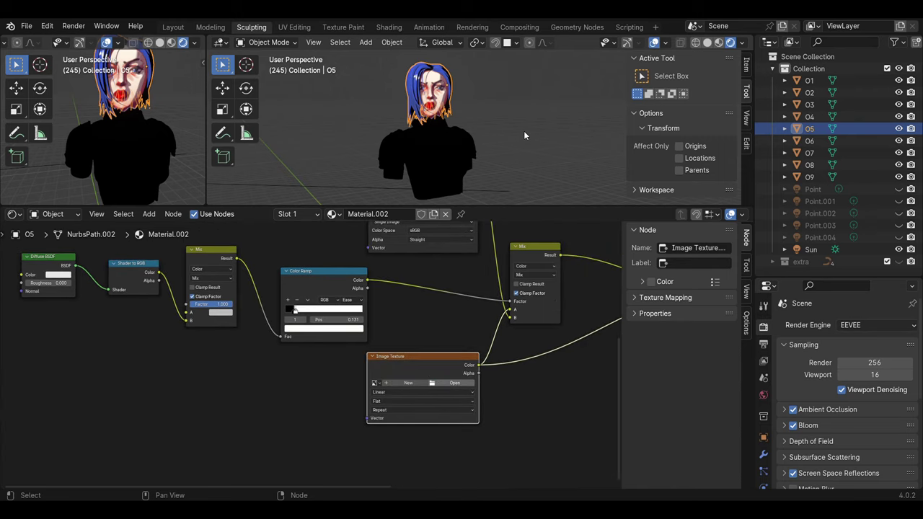
# Step: Rotate the Sun twice about Z to relight the bust's face
pyautogui.moveTo(124, 218); pyautogui.dragTo(111, 250, button='middle')
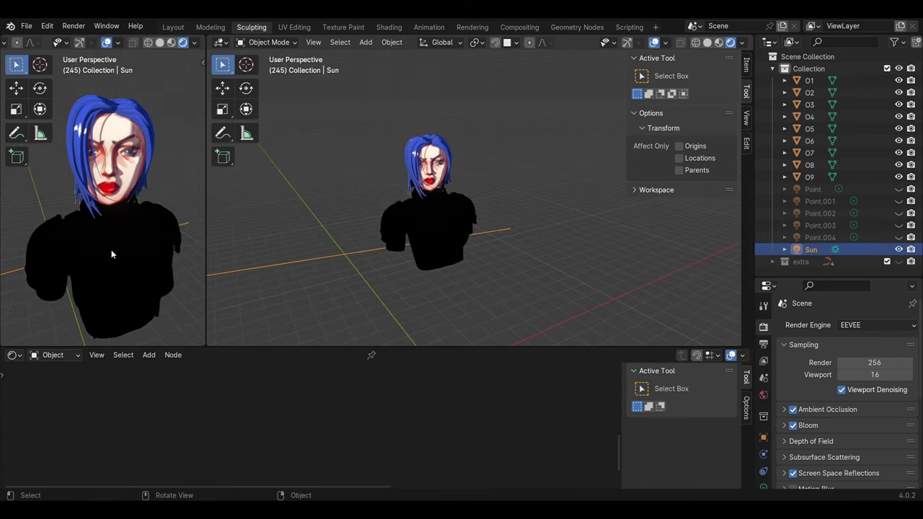
pyautogui.press('r')
pyautogui.press('z')
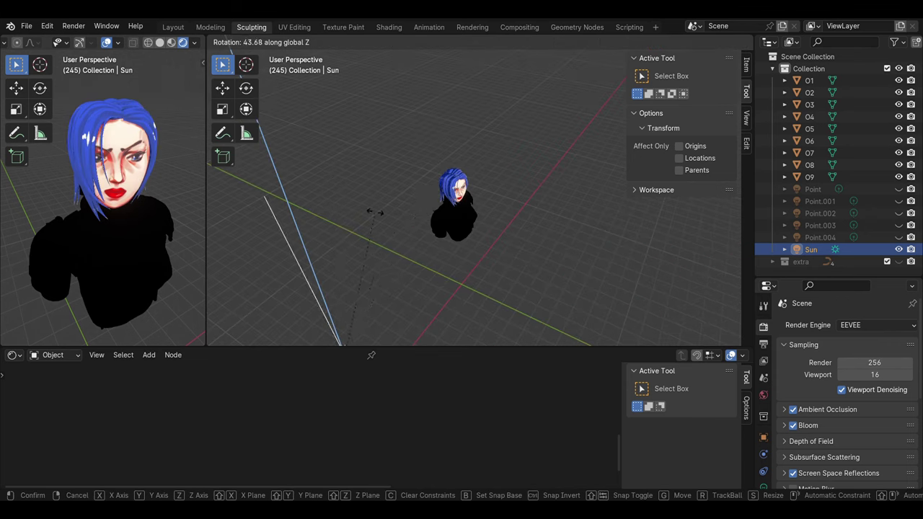
pyautogui.click(532, 245)
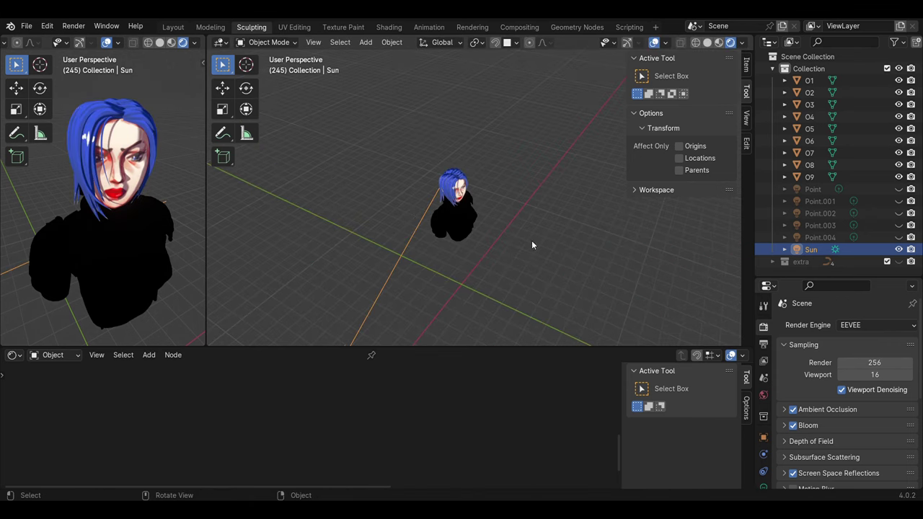
pyautogui.press('r')
pyautogui.press('z')
pyautogui.click(446, 195)
pyautogui.moveTo(446, 195)
pyautogui.mouseDown(button='middle')
pyautogui.moveTo(451, 155)
pyautogui.moveTo(453, 166)
pyautogui.mouseUp(button='middle')
pyautogui.click(453, 167)
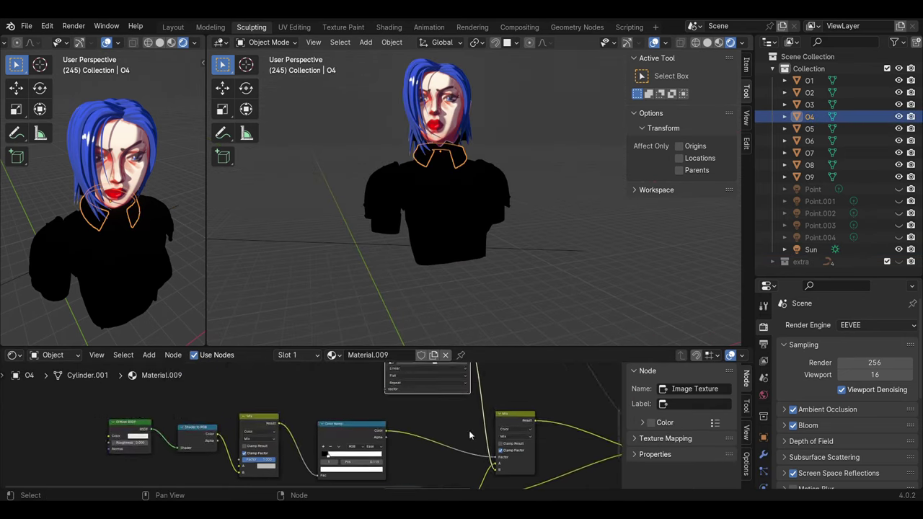
# Step: Connect O4's Collar 2 Base shadow.png texture into the Mix node
pyautogui.press('KP_Decimal')
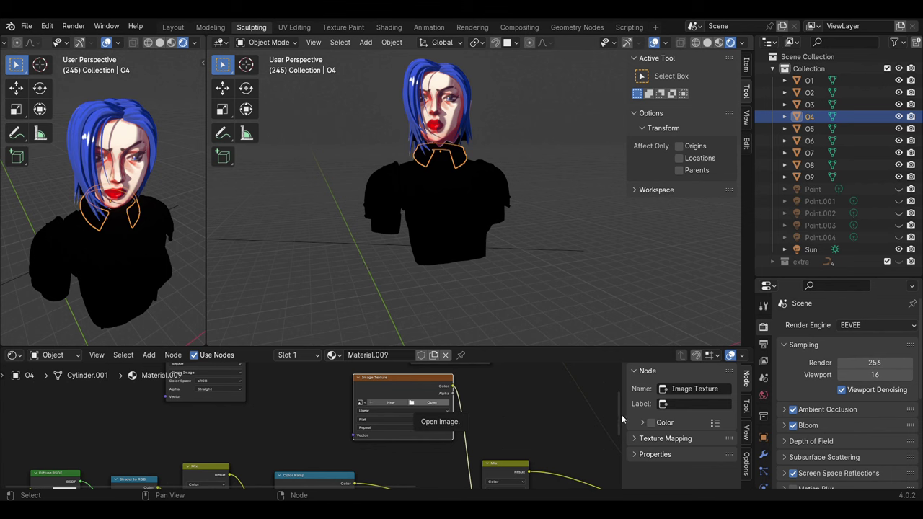
pyautogui.scroll(3, 443, 167)
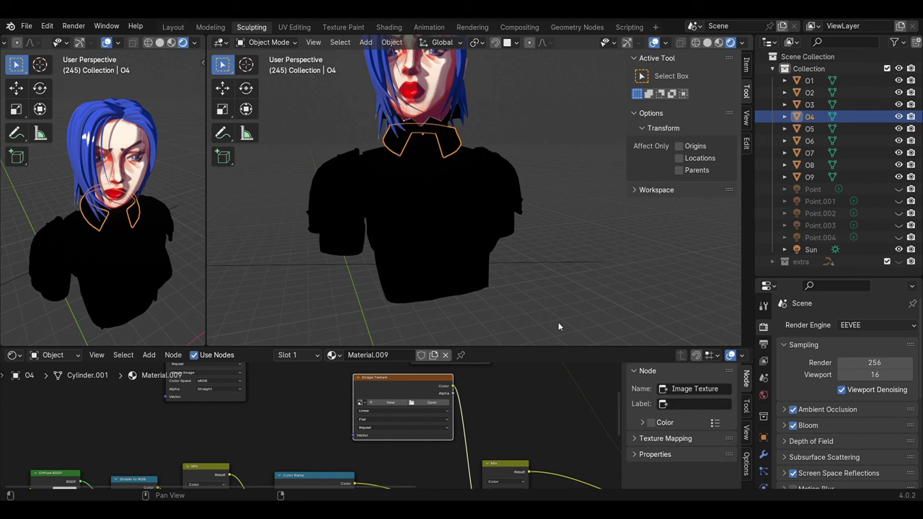
pyautogui.moveTo(558, 321); pyautogui.dragTo(475, 213, button='middle')
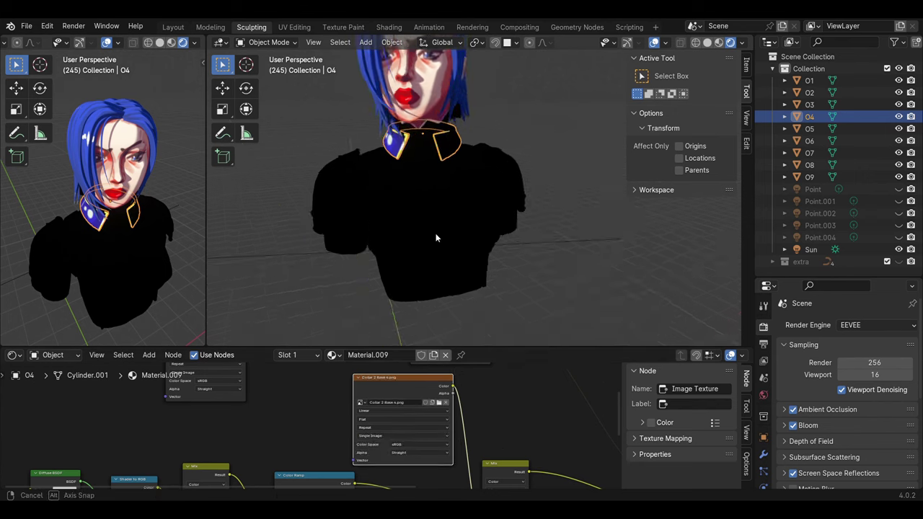
pyautogui.moveTo(400, 377); pyautogui.dragTo(416, 432)
pyautogui.moveTo(306, 461); pyautogui.dragTo(289, 447, button='middle')
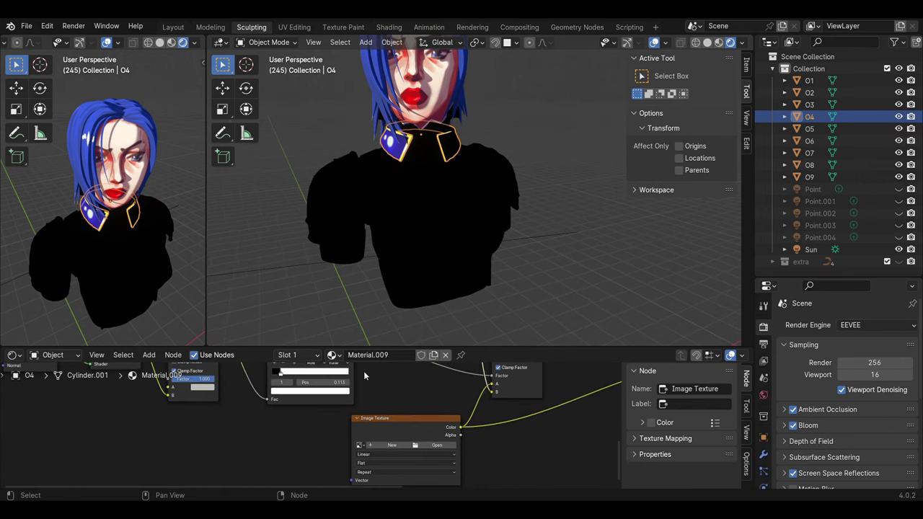
pyautogui.scroll(-1, 478, 200)
pyautogui.scroll(-3, 507, 225)
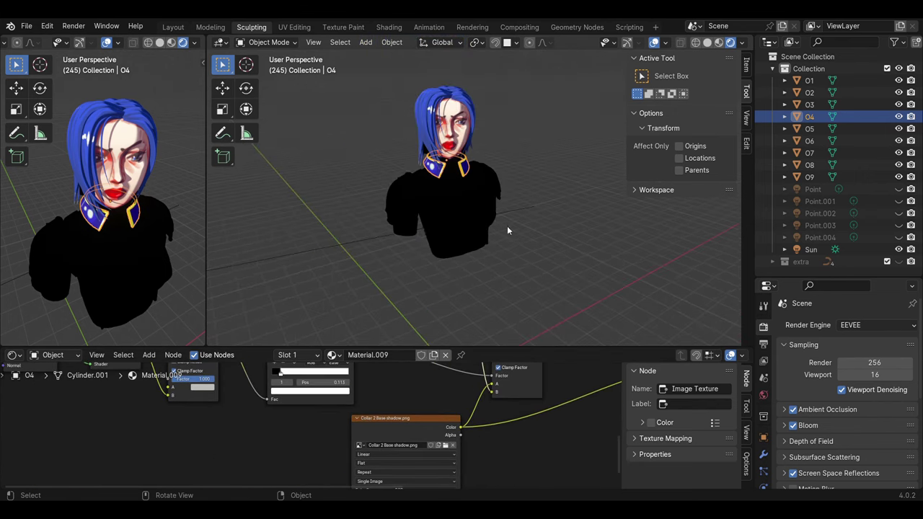
# Step: Rotate the Sun about its vertical axis to a new angle
pyautogui.click(506, 226)
pyautogui.press('r')
pyautogui.scroll(-4, 406, 135)
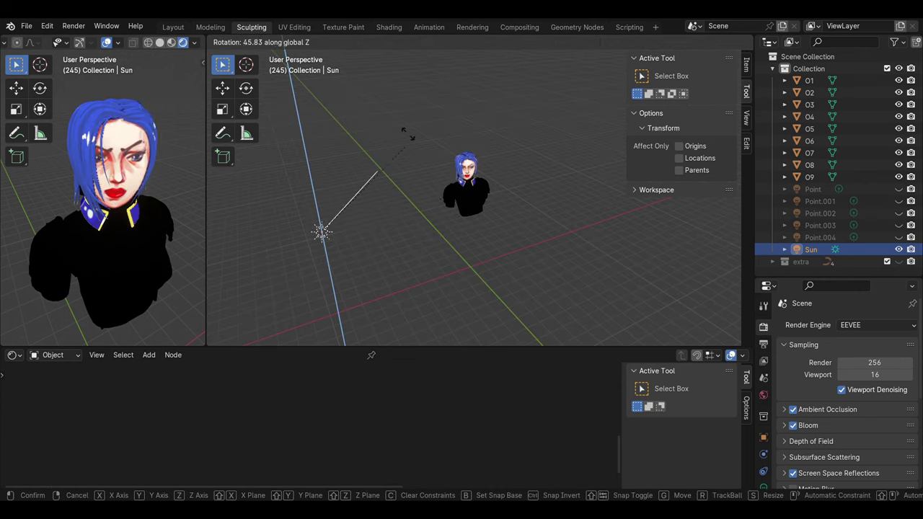
pyautogui.click(540, 222)
pyautogui.scroll(3, 502, 226)
pyautogui.click(482, 222)
# Step: Show cravat O2 with its lavender striped Collar Base shadow 3.png texture
pyautogui.scroll(2, 493, 227)
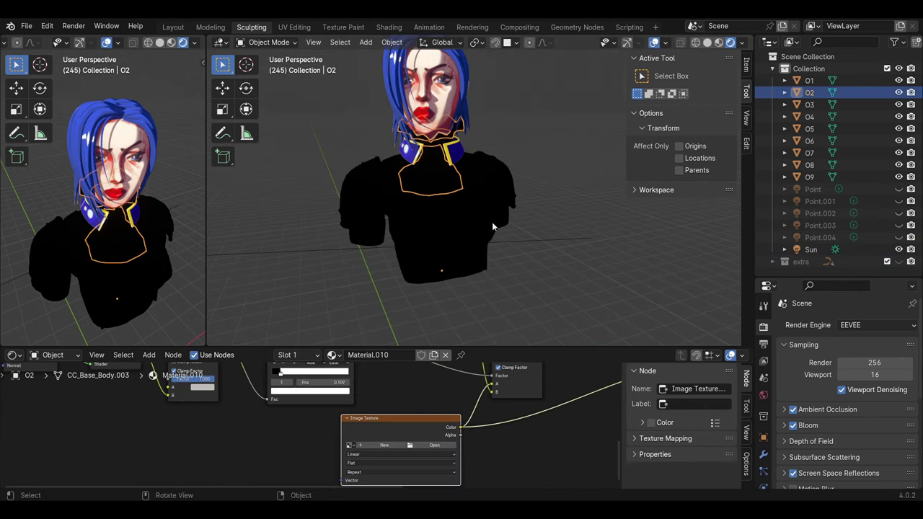
pyautogui.scroll(1, 493, 227)
pyautogui.scroll(-2, 447, 450)
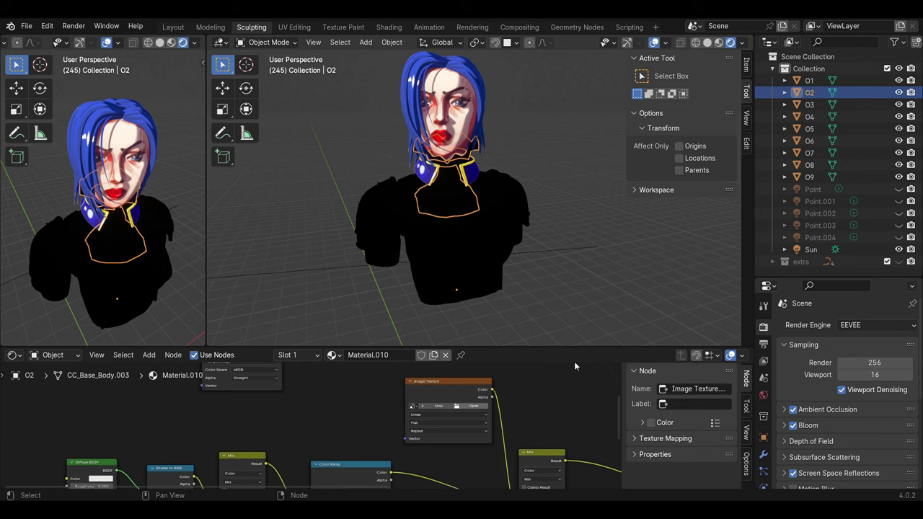
pyautogui.scroll(2, 517, 376)
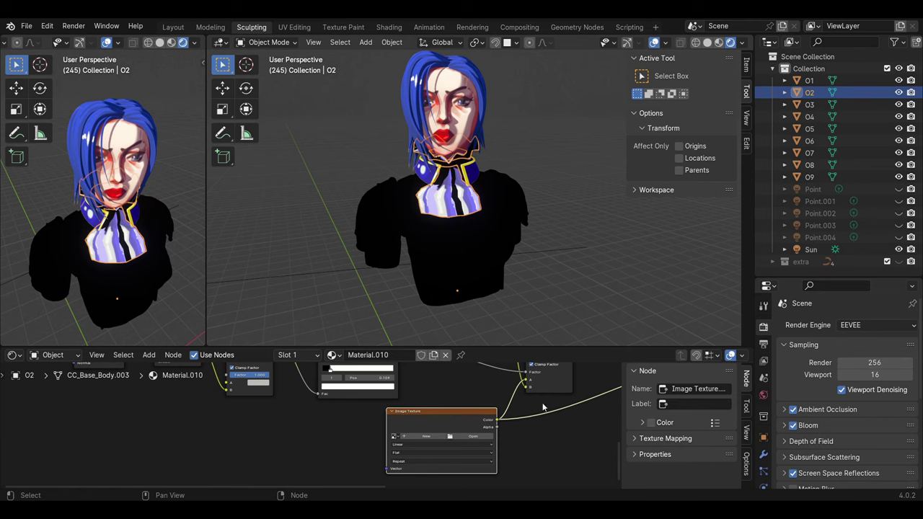
pyautogui.moveTo(493, 249); pyautogui.dragTo(445, 280, button='middle')
# Step: Select torso O1 and load Outfit Base shadow 2.png as its shadow image
pyautogui.click(444, 285)
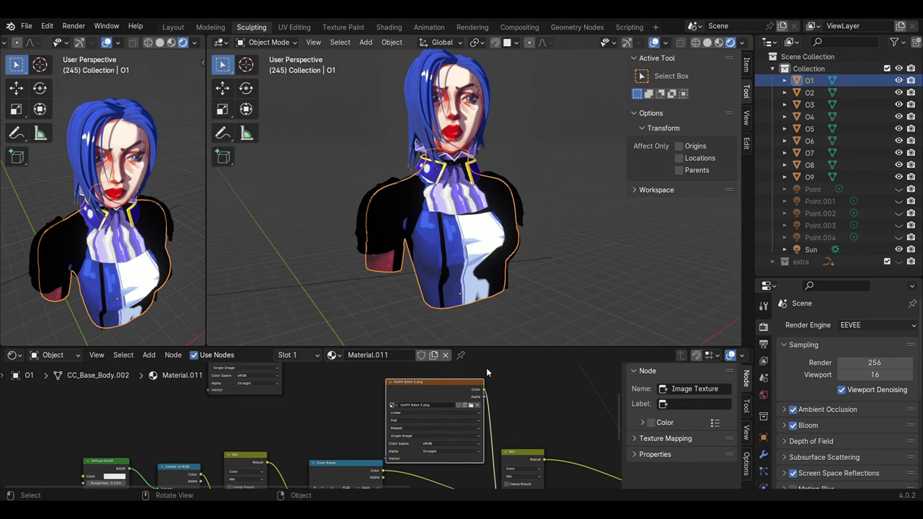
pyautogui.scroll(-2, 517, 439)
pyautogui.hotkey('ctrl', 'z')
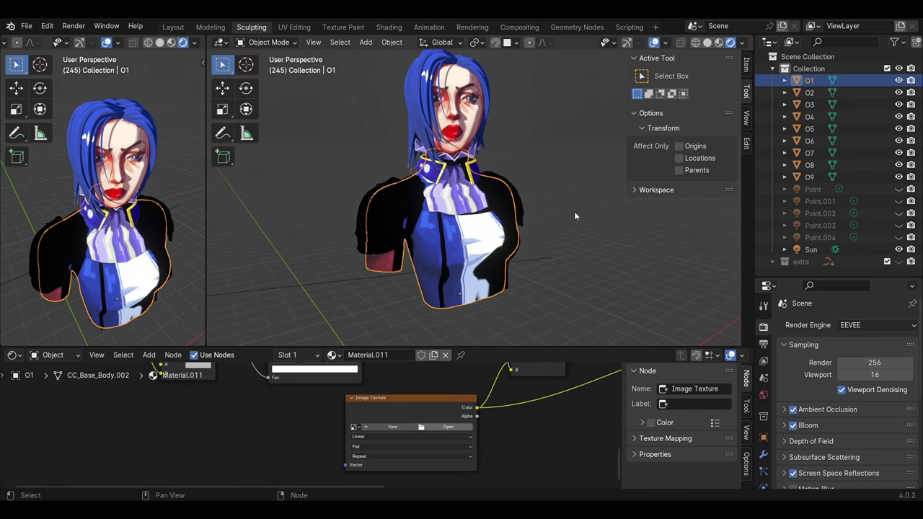
pyautogui.hotkey('ctrl', 'shift', 'z')
pyautogui.moveTo(534, 261)
pyautogui.mouseDown(button='middle')
pyautogui.moveTo(369, 223)
pyautogui.moveTo(389, 216)
pyautogui.mouseUp(button='middle')
pyautogui.click(404, 209)
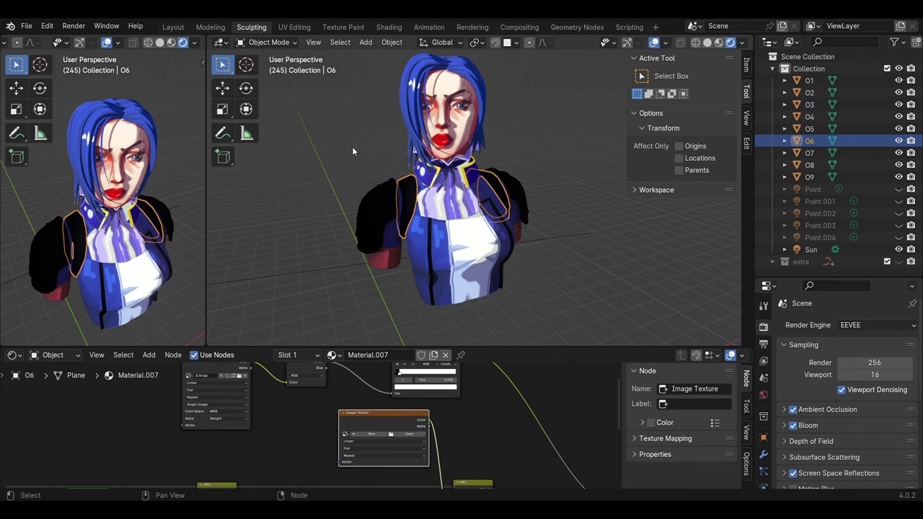
# Step: Select shoulder pads O8 and load Shoulder Base shadow.png into Material.012's image node
pyautogui.hotkey('ctrl', 'z')
pyautogui.scroll(1, 459, 448)
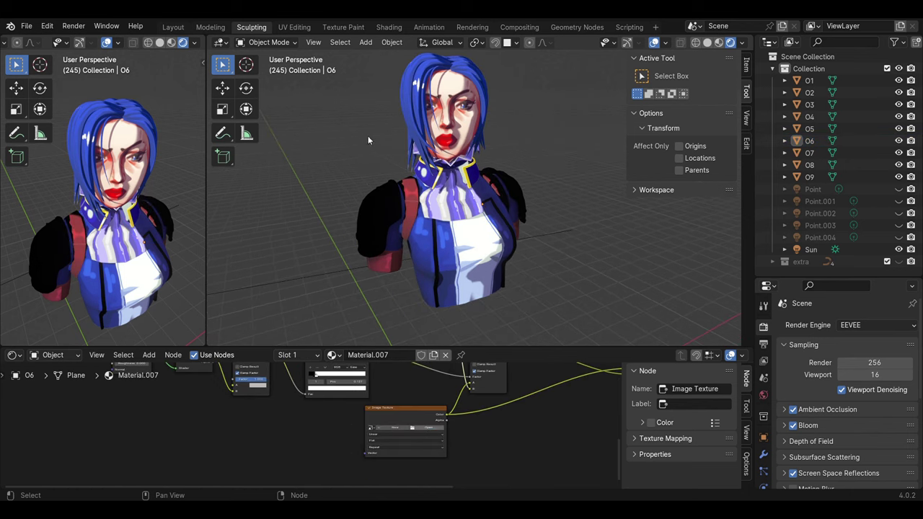
pyautogui.click(364, 221)
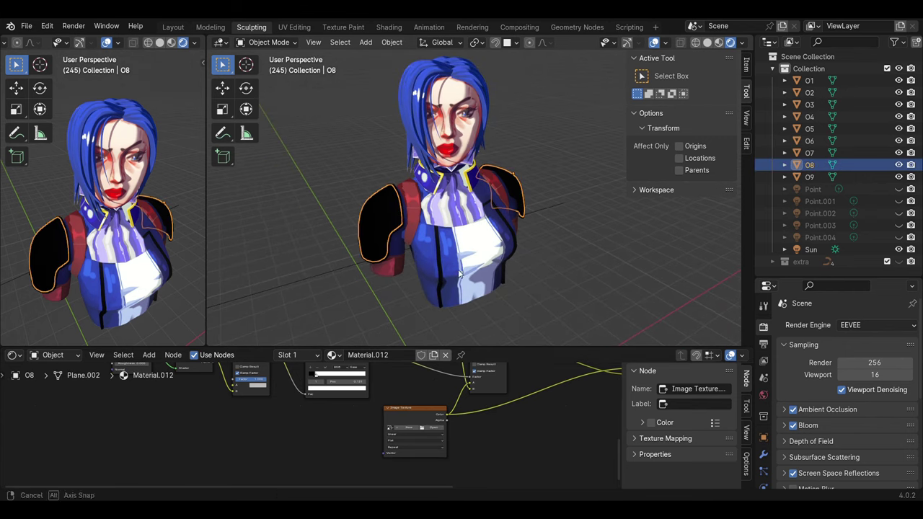
pyautogui.scroll(1, 414, 429)
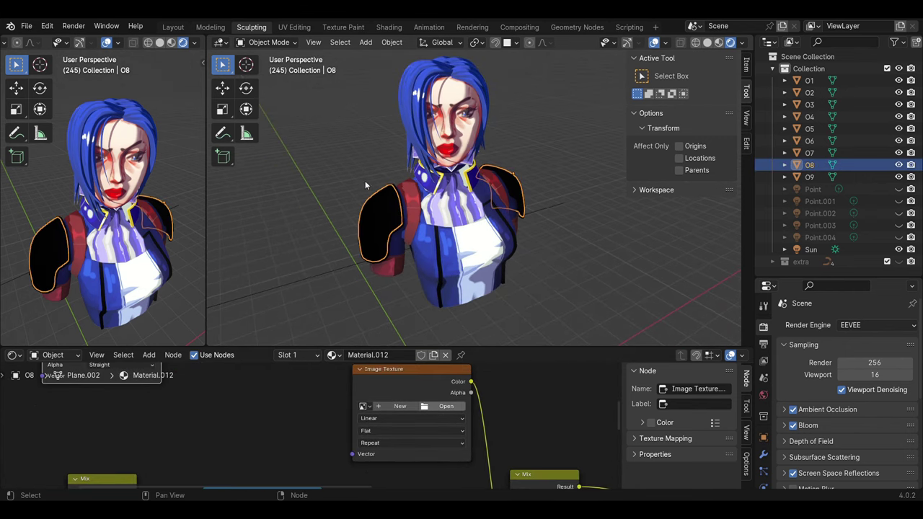
pyautogui.scroll(-4, 470, 449)
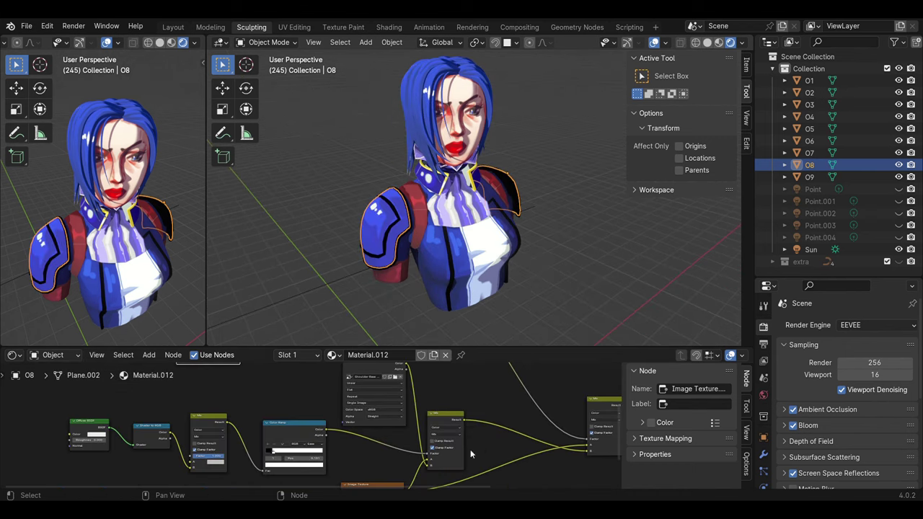
pyautogui.scroll(4, 443, 439)
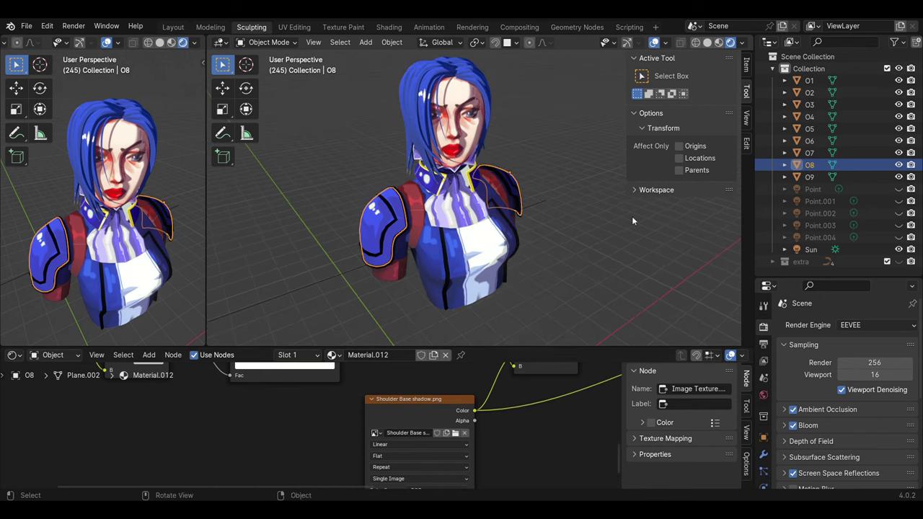
pyautogui.moveTo(632, 220); pyautogui.dragTo(547, 216, button='middle')
pyautogui.scroll(-4, 433, 238)
pyautogui.click(288, 318)
# Step: Rotate the Sun about the vertical axis to re-aim its light
pyautogui.moveTo(325, 303); pyautogui.dragTo(438, 272, button='middle')
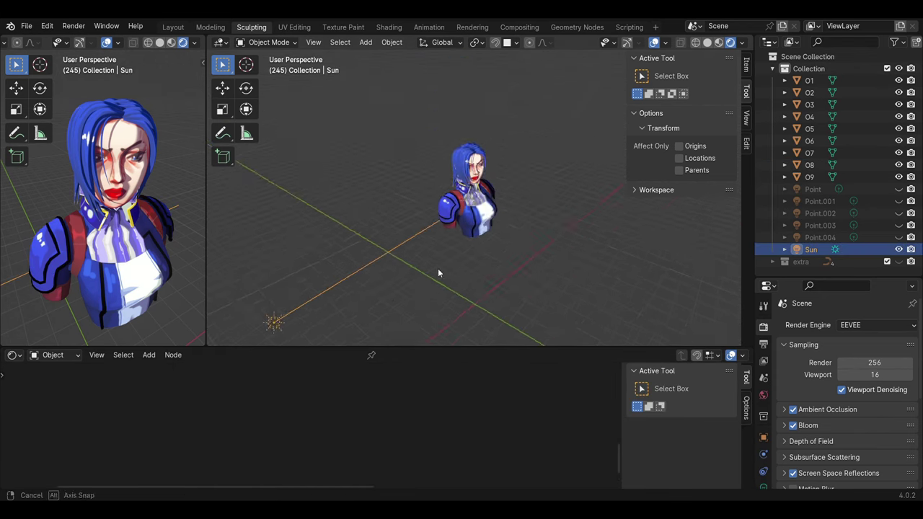
pyautogui.press('r')
pyautogui.press('z')
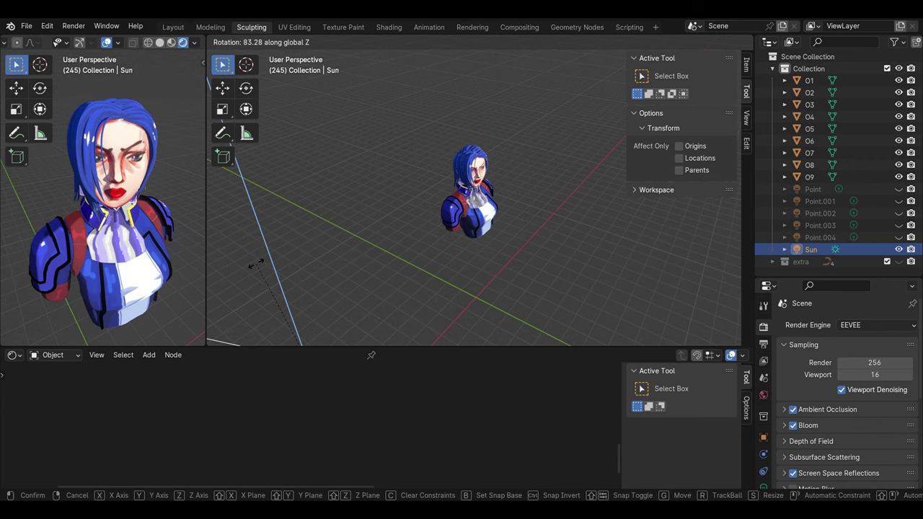
pyautogui.click(256, 265)
pyautogui.scroll(4, 403, 217)
pyautogui.moveTo(389, 230); pyautogui.dragTo(418, 230, button='middle')
# Step: Select jacket O7 and load Metal Base 2 shadow.png as its gold trim texture
pyautogui.click(418, 231)
pyautogui.moveTo(448, 365)
pyautogui.mouseDown(button='middle')
pyautogui.moveTo(427, 379)
pyautogui.moveTo(391, 483)
pyautogui.mouseUp(button='middle')
pyautogui.scroll(1, 406, 413)
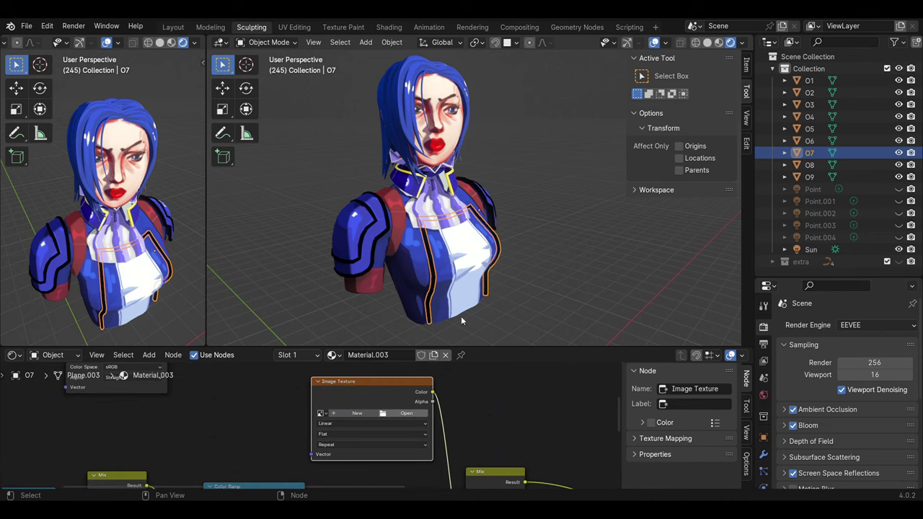
pyautogui.moveTo(562, 264); pyautogui.dragTo(482, 267, button='middle')
pyautogui.hotkey('ctrl', 'z')
pyautogui.scroll(3, 491, 439)
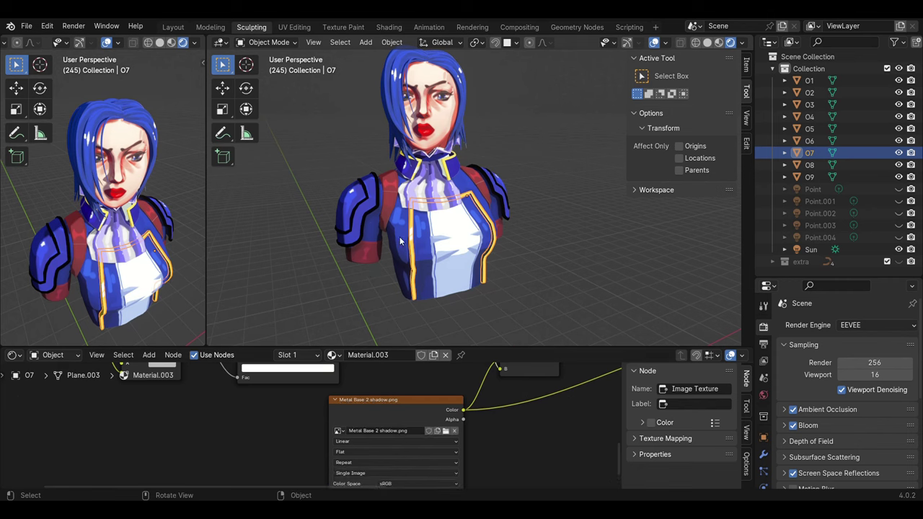
pyautogui.scroll(5, 402, 242)
pyautogui.scroll(-4, 401, 246)
pyautogui.moveTo(398, 249); pyautogui.dragTo(395, 252, button='middle')
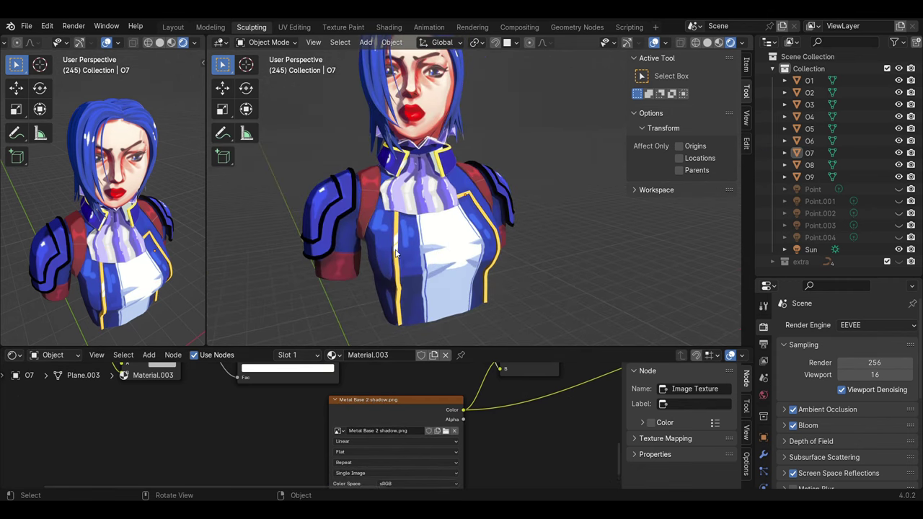
# Step: Load the metal trim image on shoulder pad O9 and inspect the shoulder
pyautogui.click(328, 216)
pyautogui.scroll(2, 393, 445)
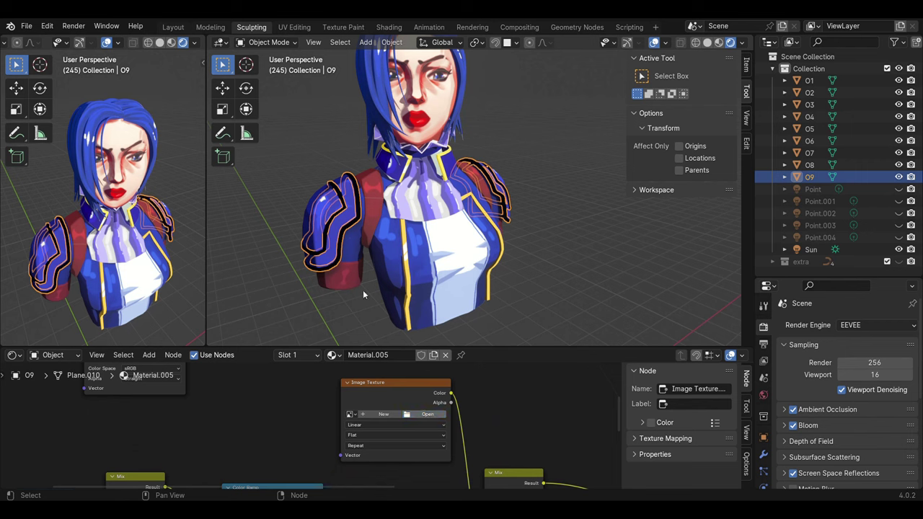
pyautogui.click(584, 290)
pyautogui.scroll(3, 503, 273)
pyautogui.scroll(-2, 433, 432)
pyautogui.moveTo(518, 395); pyautogui.dragTo(519, 353, button='middle')
pyautogui.moveTo(497, 259)
pyautogui.mouseDown(button='middle')
pyautogui.moveTo(484, 234)
pyautogui.moveTo(469, 245)
pyautogui.mouseUp(button='middle')
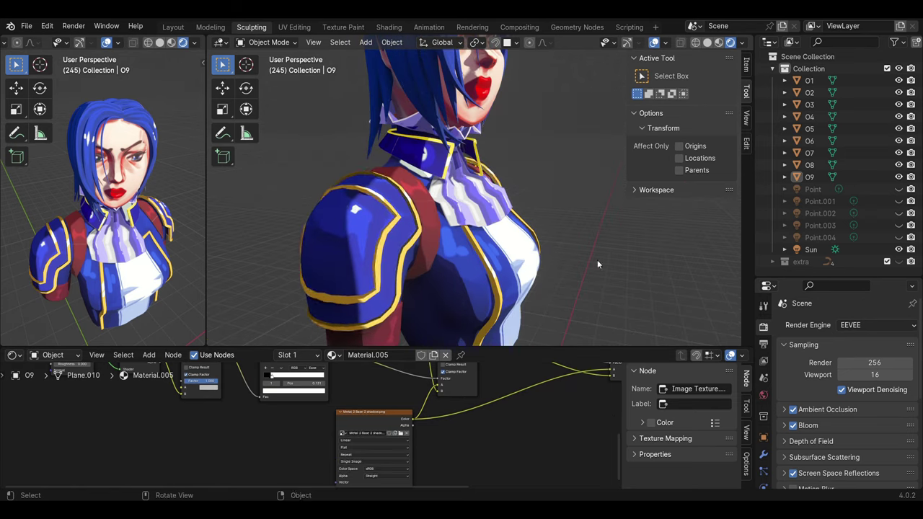
pyautogui.moveTo(94, 238); pyautogui.dragTo(113, 237, button='middle')
pyautogui.scroll(3, 113, 238)
pyautogui.scroll(-5, 511, 246)
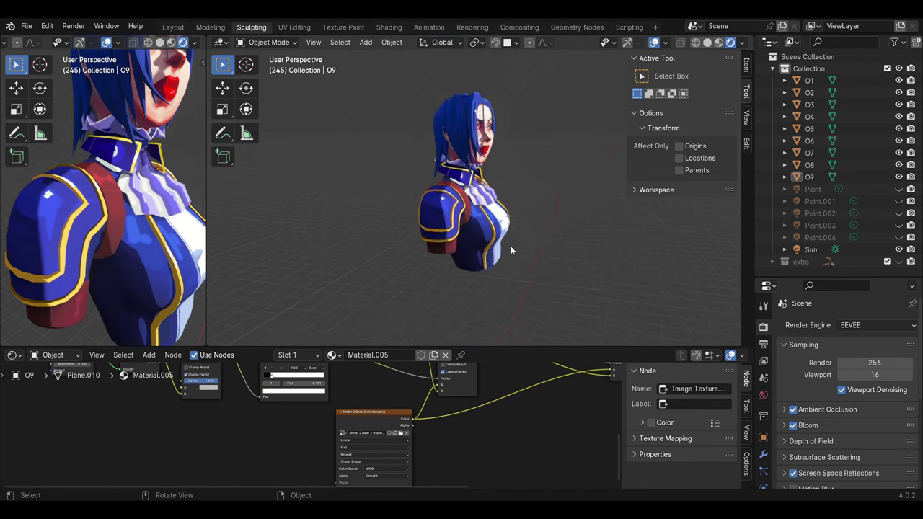
pyautogui.scroll(-3, 332, 287)
# Step: Turn the Sun about Z again to relight the bust
pyautogui.click(423, 233)
pyautogui.press('r')
pyautogui.press('z')
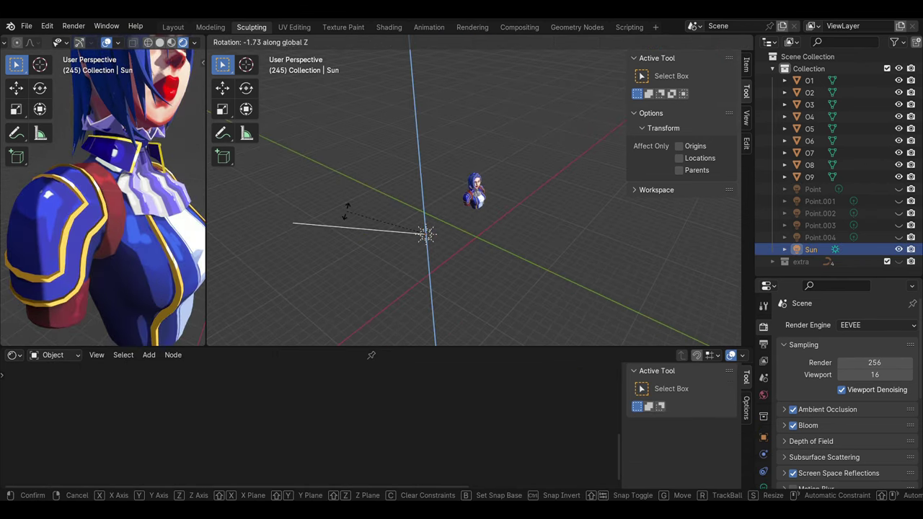
pyautogui.click(517, 233)
pyautogui.scroll(8, 429, 169)
pyautogui.moveTo(428, 170); pyautogui.dragTo(425, 145, button='middle')
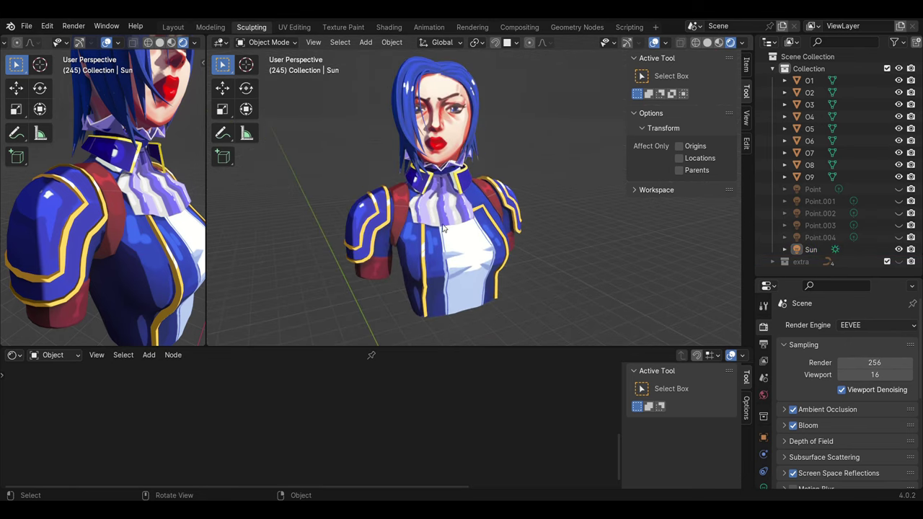
pyautogui.scroll(-5, 144, 267)
pyautogui.moveTo(137, 266); pyautogui.dragTo(155, 270, button='middle')
# Step: Check the materials of the cravat, strap O6 and other outfit meshes
pyautogui.click(454, 289)
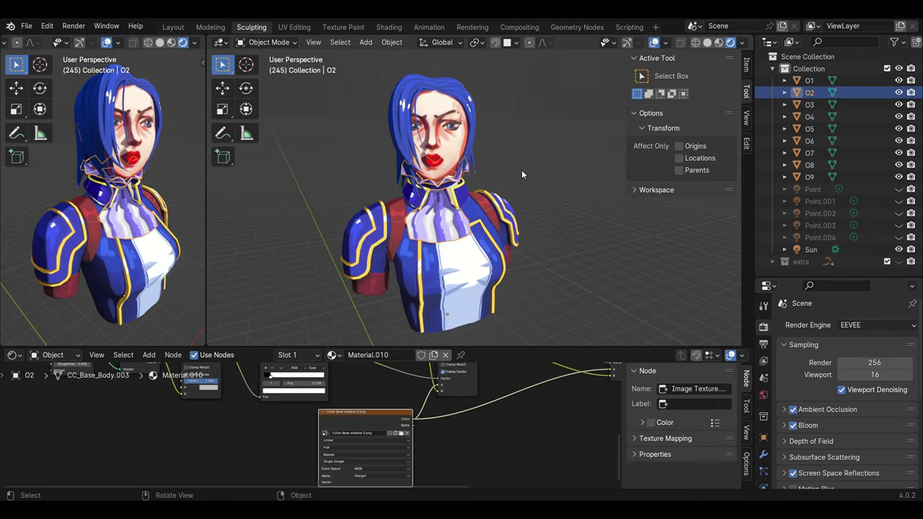
pyautogui.click(451, 267)
pyautogui.click(445, 227)
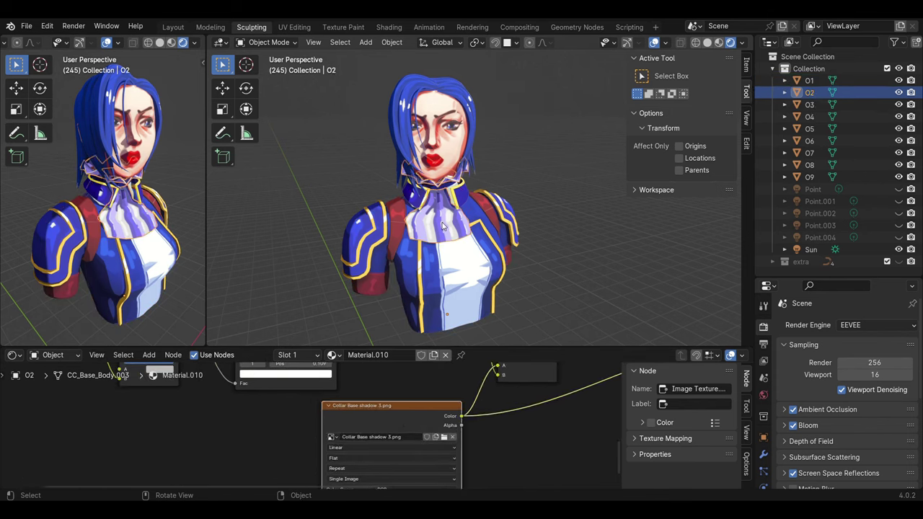
pyautogui.click(412, 198)
pyautogui.click(393, 217)
pyautogui.click(381, 241)
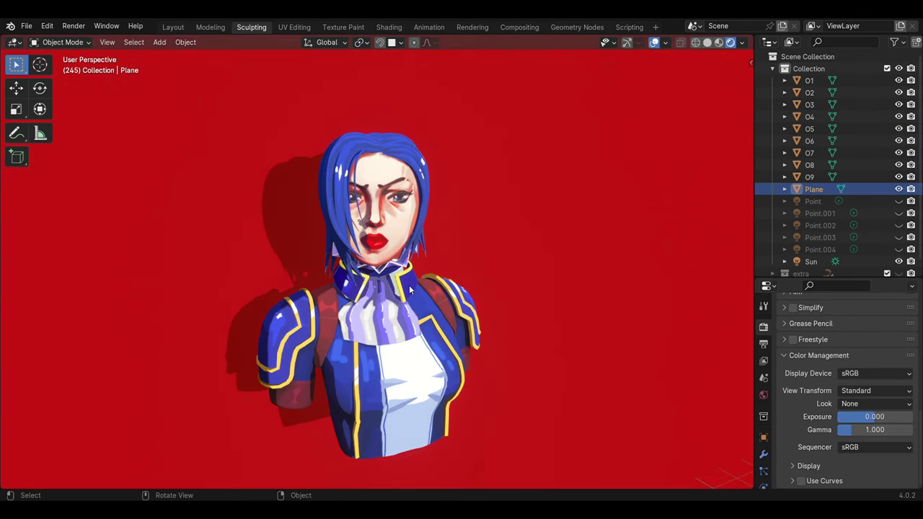
# Step: Give head O3 a second material slot with a new black Emission material
pyautogui.moveTo(409, 290); pyautogui.dragTo(412, 300, button='middle')
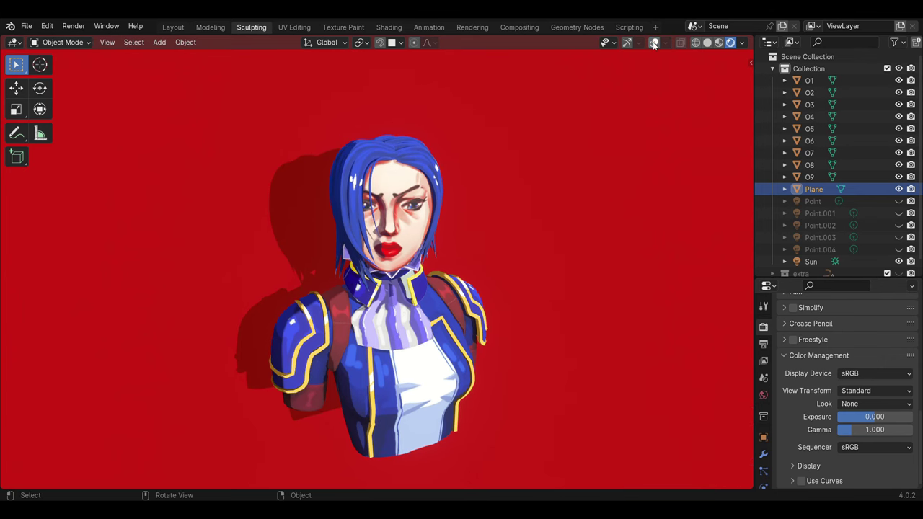
pyautogui.moveTo(491, 166); pyautogui.dragTo(377, 150, button='middle')
pyautogui.click(377, 150)
pyautogui.click(377, 150)
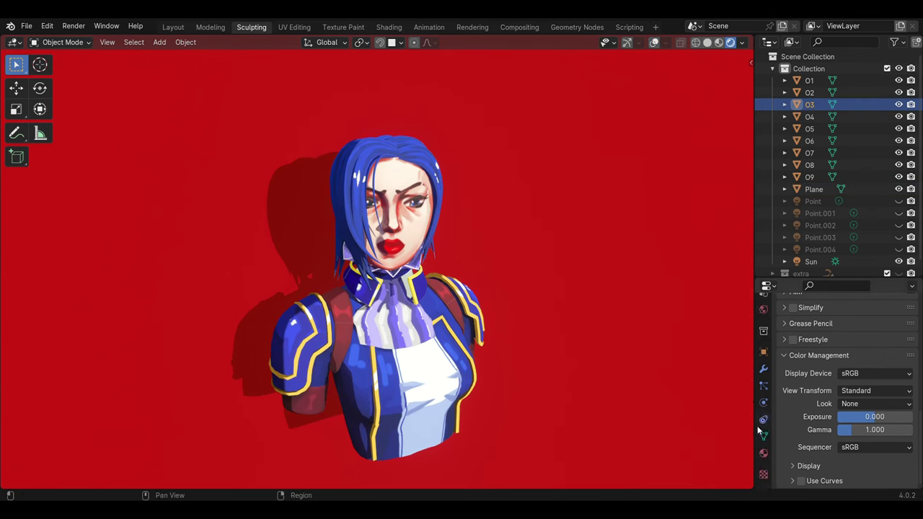
pyautogui.click(763, 454)
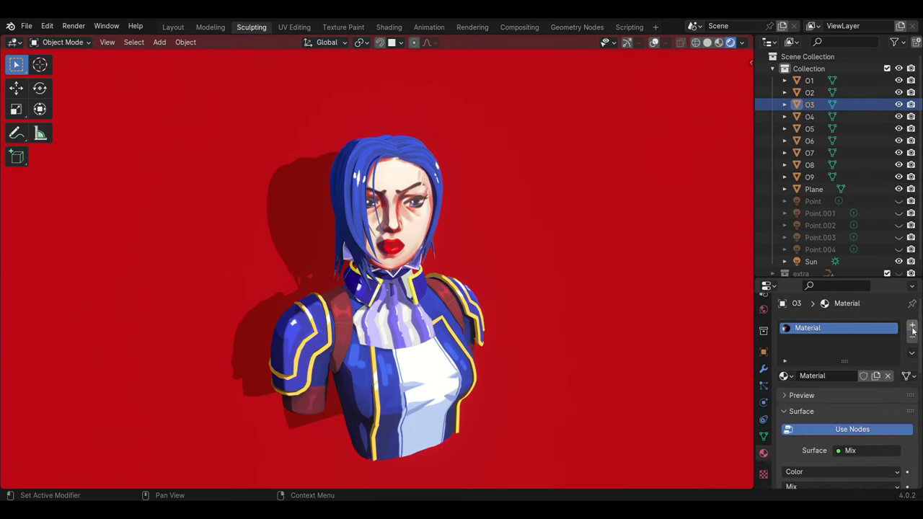
pyautogui.click(839, 340)
pyautogui.click(850, 399)
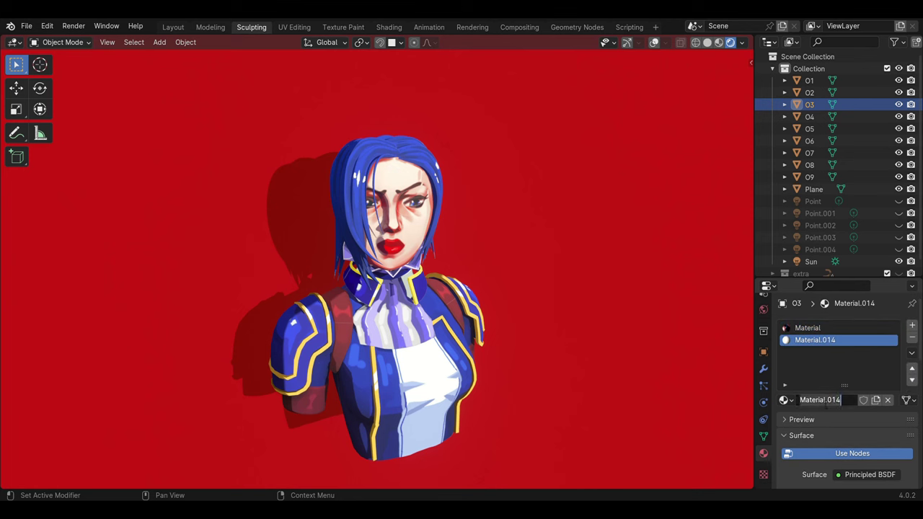
pyautogui.scroll(-2, 821, 404)
pyautogui.click(865, 425)
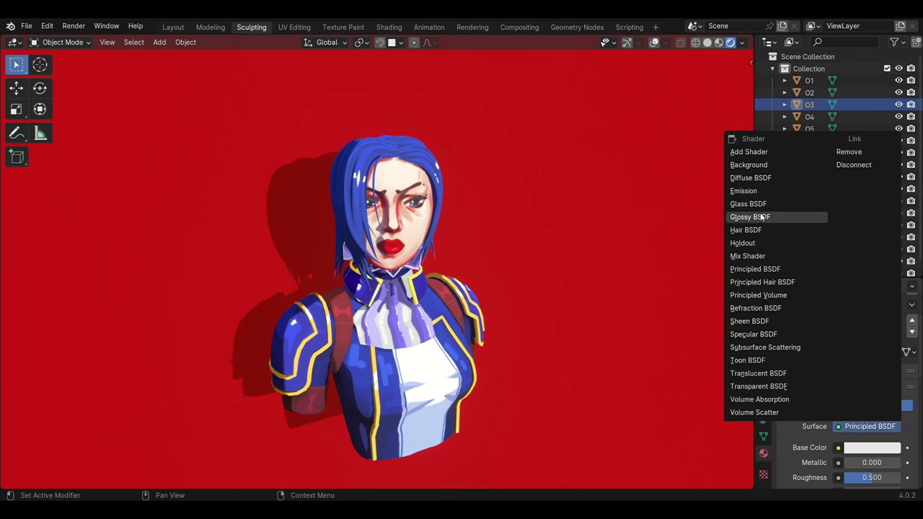
pyautogui.click(793, 193)
pyautogui.click(872, 448)
pyautogui.moveTo(829, 418); pyautogui.dragTo(793, 418)
# Step: Add a Solidify modifier to O3 with flipped normals
pyautogui.scroll(-3, 853, 422)
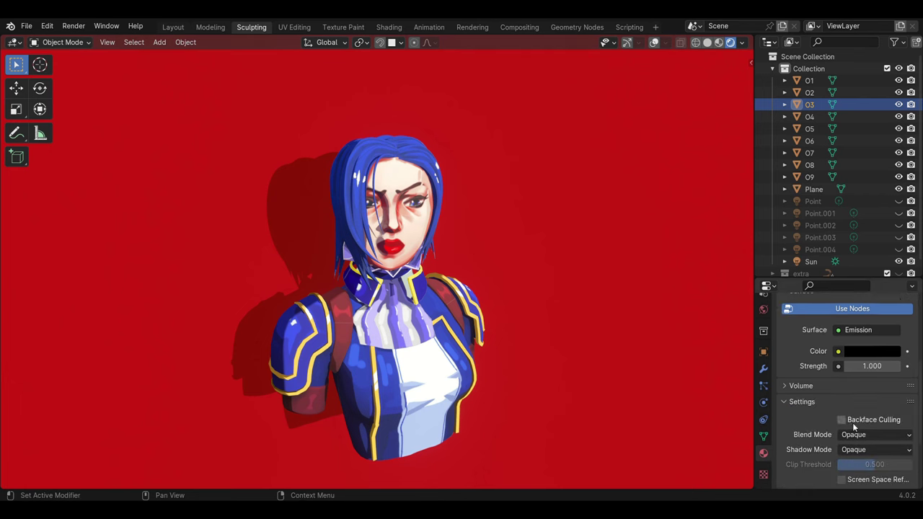
pyautogui.scroll(-2, 798, 418)
pyautogui.scroll(3, 798, 418)
pyautogui.click(764, 368)
pyautogui.click(843, 325)
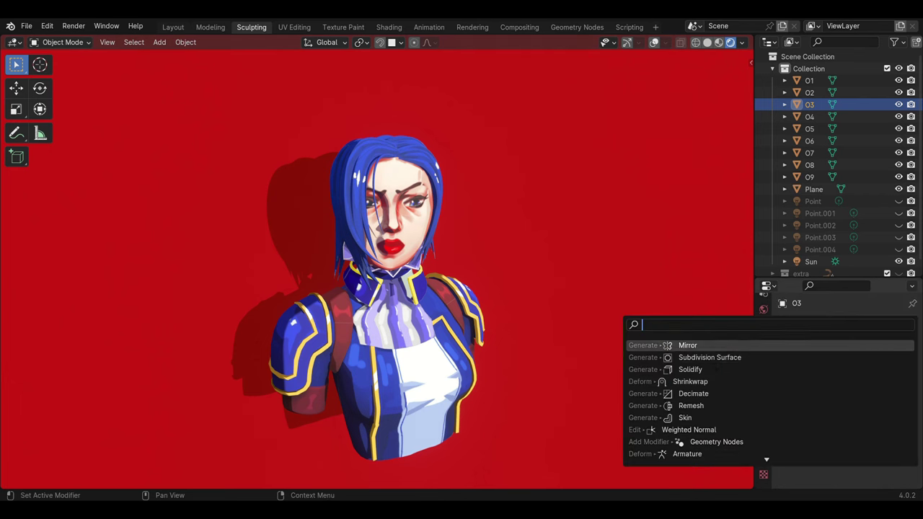
pyautogui.click(708, 367)
pyautogui.press('Return')
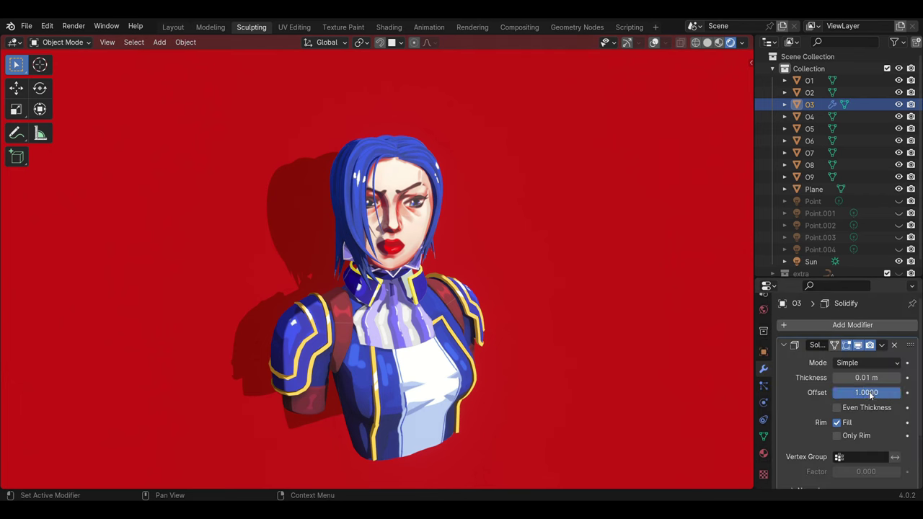
pyautogui.scroll(-1, 799, 437)
pyautogui.click(809, 464)
pyautogui.scroll(-2, 820, 462)
pyautogui.click(837, 435)
pyautogui.scroll(-1, 818, 444)
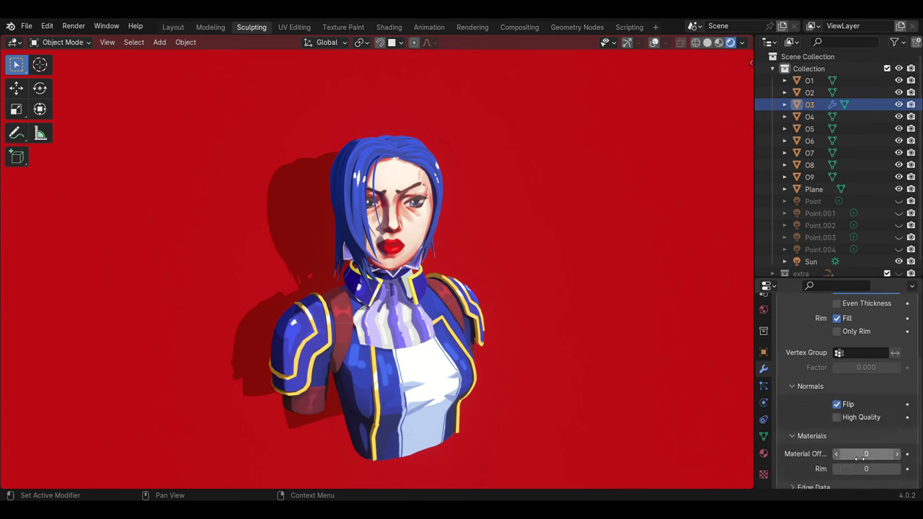
pyautogui.scroll(-2, 802, 466)
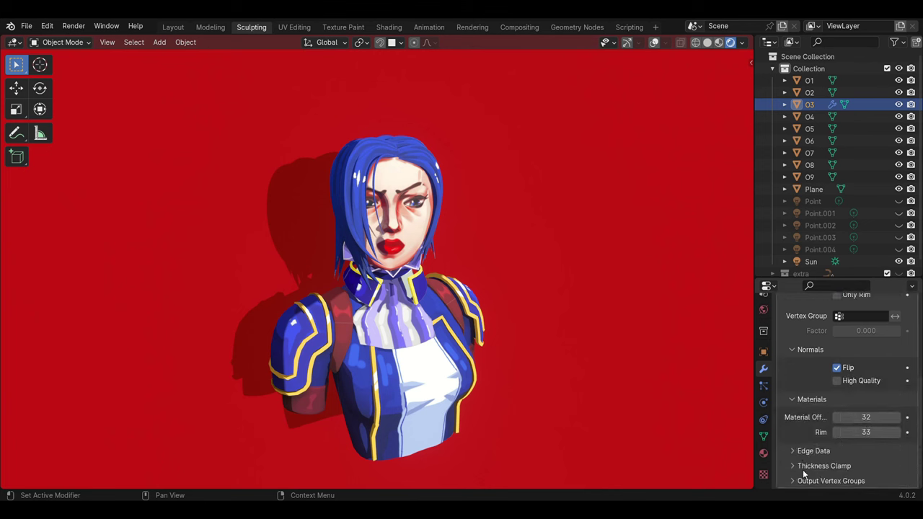
pyautogui.scroll(5, 803, 469)
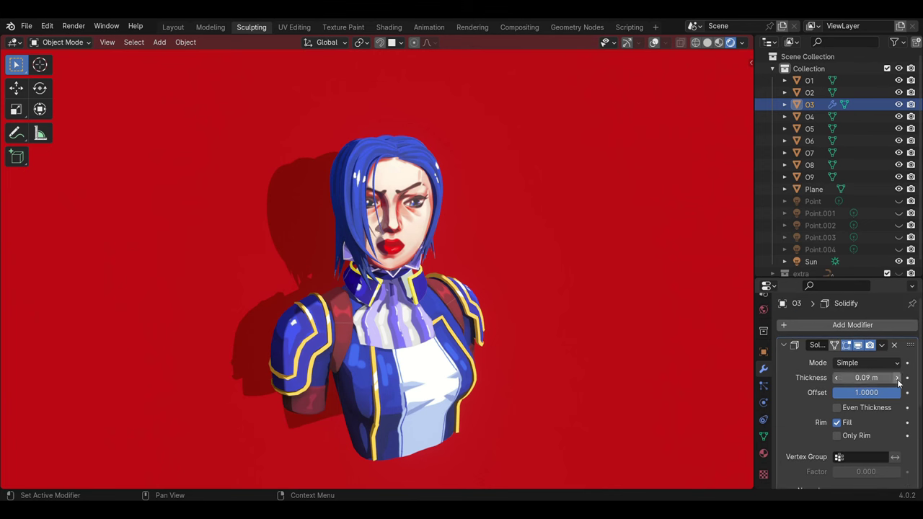
pyautogui.scroll(3, 440, 214)
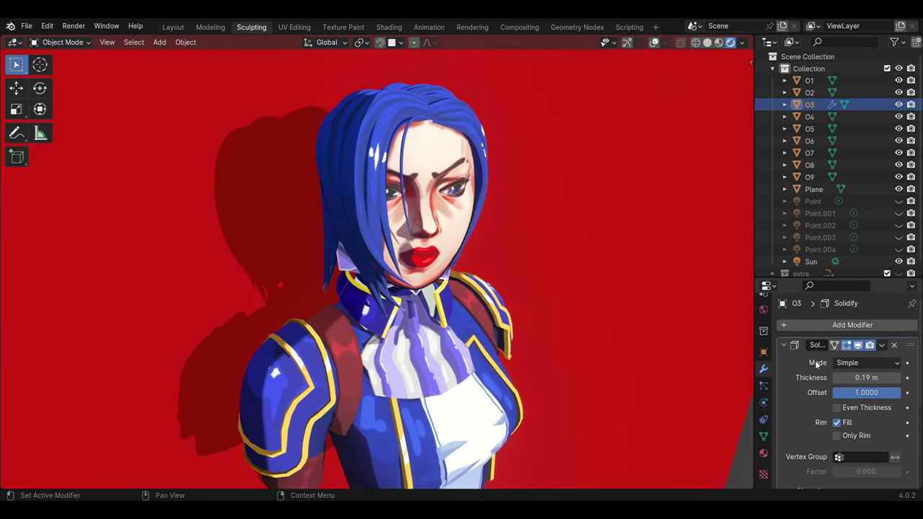
# Step: Lower the Solidify thickness to about 0.09 m and check the outline
pyautogui.moveTo(532, 295)
pyautogui.mouseDown(button='middle')
pyautogui.moveTo(571, 308)
pyautogui.moveTo(515, 271)
pyautogui.moveTo(537, 307)
pyautogui.moveTo(374, 288)
pyautogui.mouseUp(button='middle')
pyautogui.click(836, 378)
pyautogui.scroll(2, 374, 289)
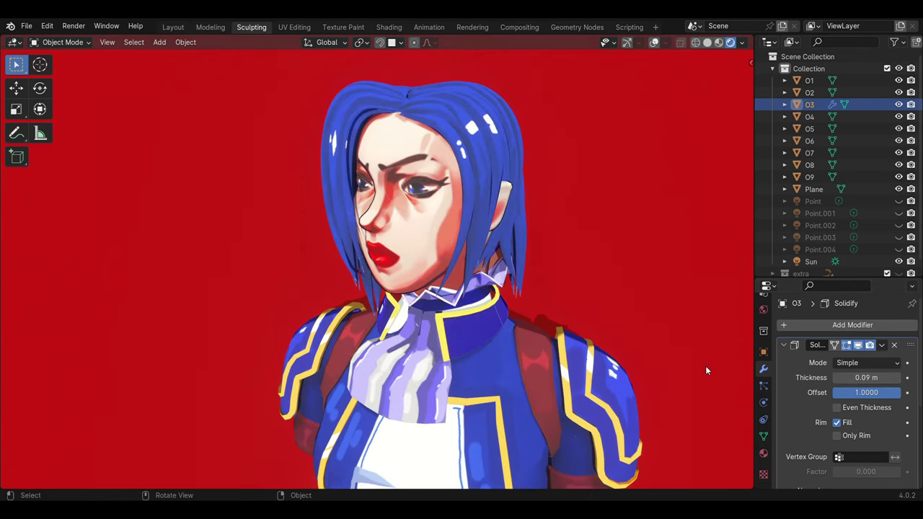
pyautogui.moveTo(505, 288)
pyautogui.mouseDown(button='middle')
pyautogui.moveTo(454, 266)
pyautogui.moveTo(435, 284)
pyautogui.moveTo(442, 311)
pyautogui.moveTo(420, 232)
pyautogui.moveTo(406, 276)
pyautogui.moveTo(347, 158)
pyautogui.mouseUp(button='middle')
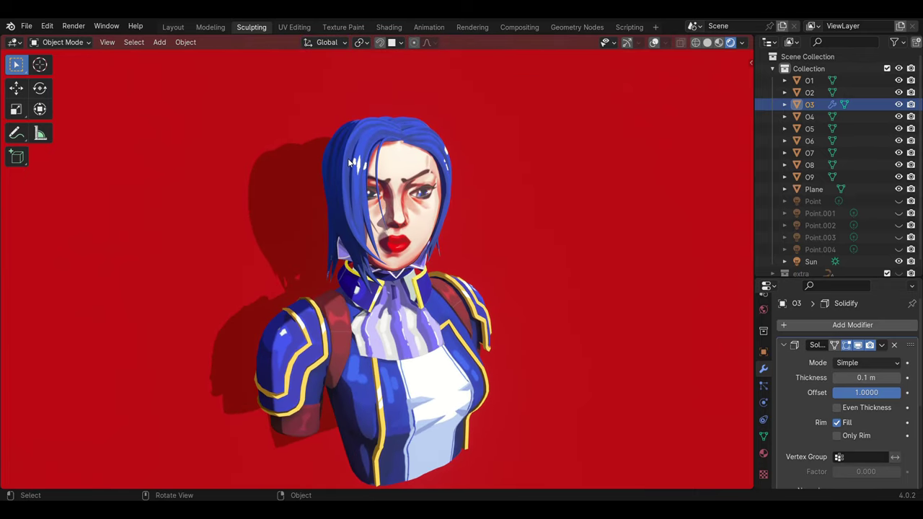
pyautogui.click(348, 158)
# Step: Add a second material slot to the hair object O5 and assign the outline material
pyautogui.click(764, 453)
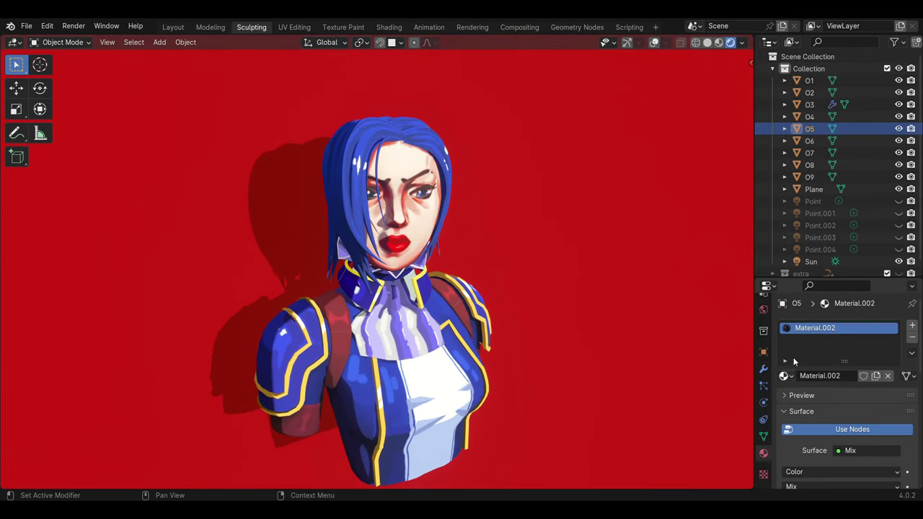
pyautogui.click(912, 325)
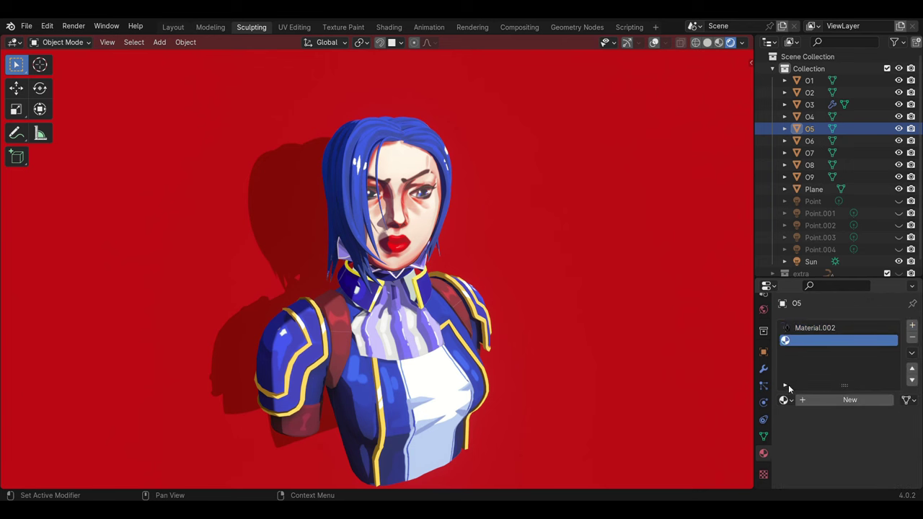
pyautogui.click(784, 399)
pyautogui.scroll(-3, 682, 346)
pyautogui.click(681, 363)
pyautogui.scroll(-5, 807, 404)
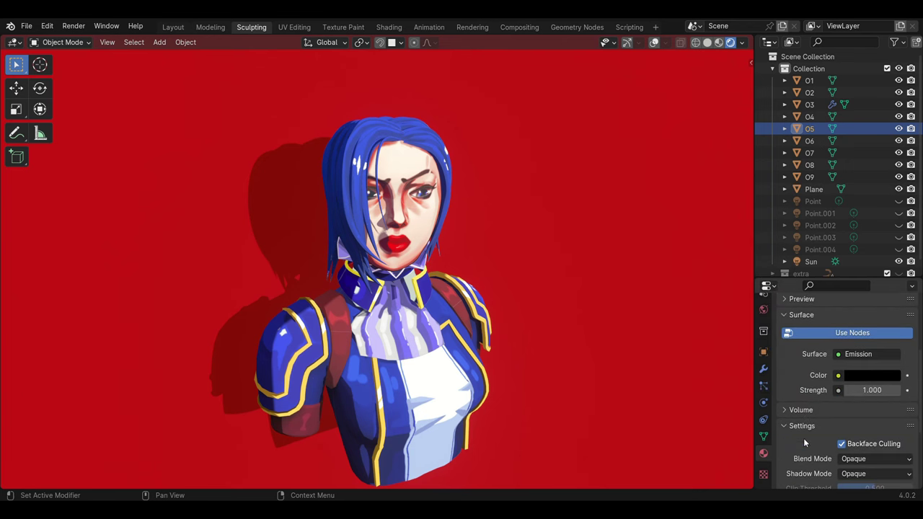
# Step: Add a Solidify modifier to the hair and confirm its offset of 1.0
pyautogui.click(764, 368)
pyautogui.click(836, 325)
pyautogui.click(775, 325)
pyautogui.click(708, 347)
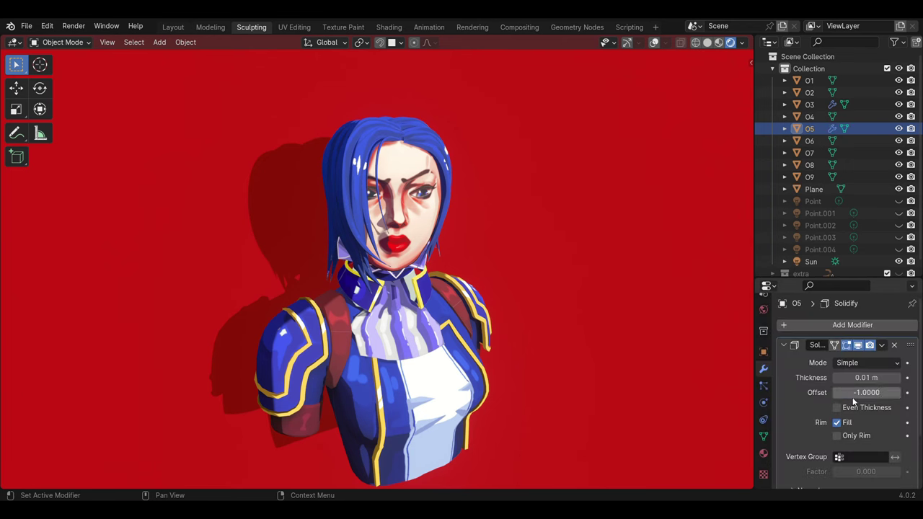
pyautogui.write('1')
pyautogui.press('Return')
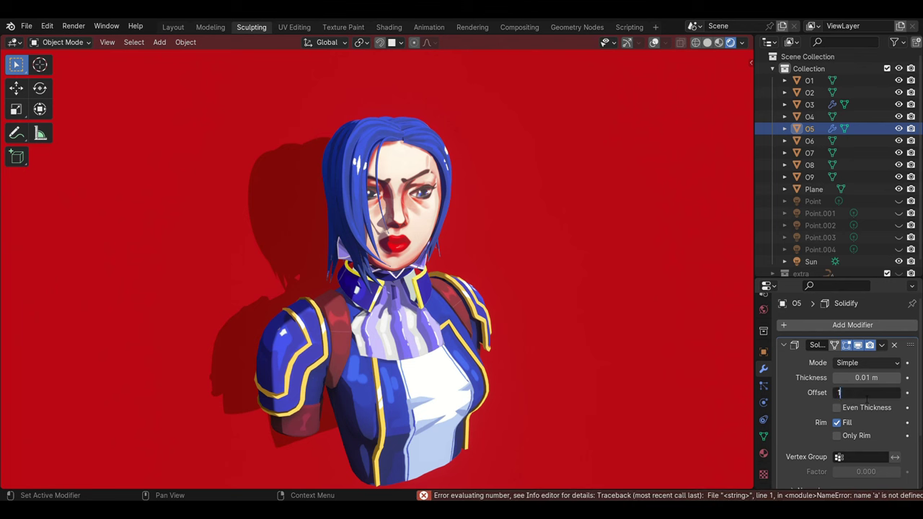
# Step: Set the hair's Solidify thickness to 0.01 m, then select objects O4 and O2
pyautogui.scroll(-2, 806, 427)
pyautogui.scroll(-2, 834, 449)
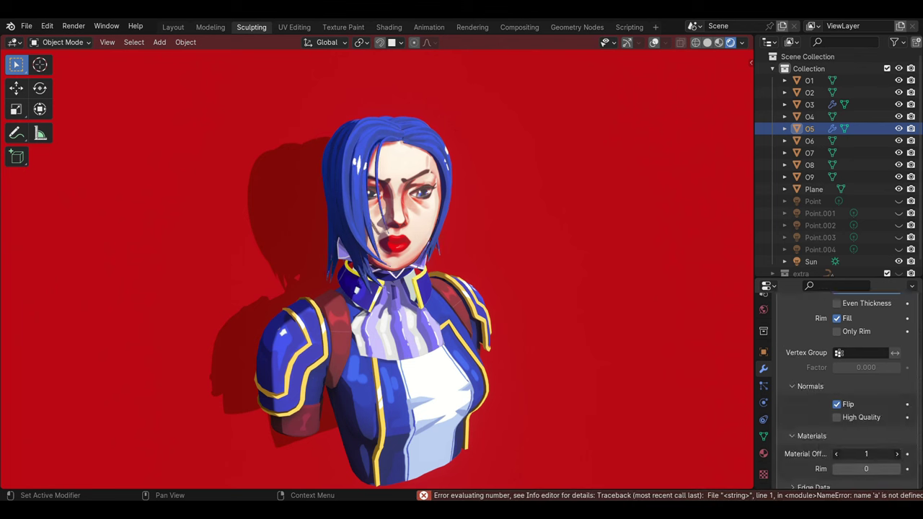
pyautogui.scroll(-1, 860, 469)
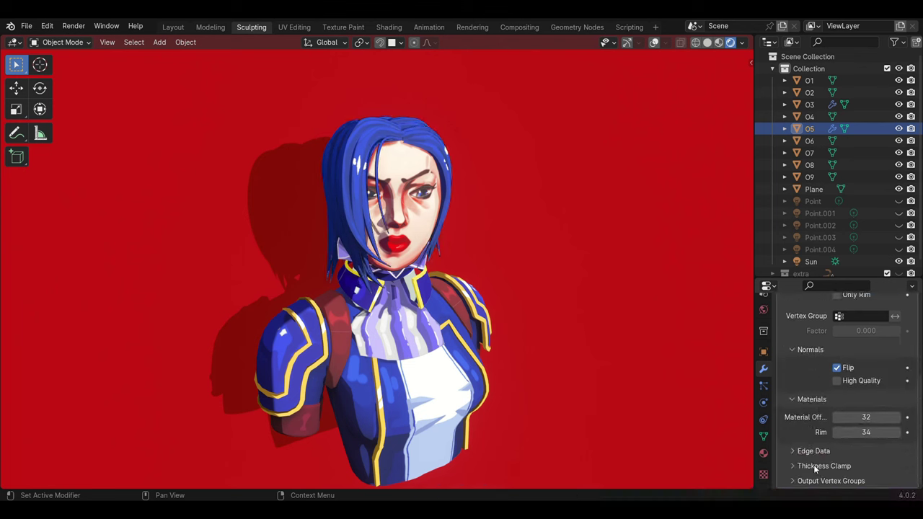
pyautogui.scroll(5, 814, 465)
pyautogui.scroll(2, 445, 224)
pyautogui.moveTo(444, 224); pyautogui.dragTo(438, 266, button='middle')
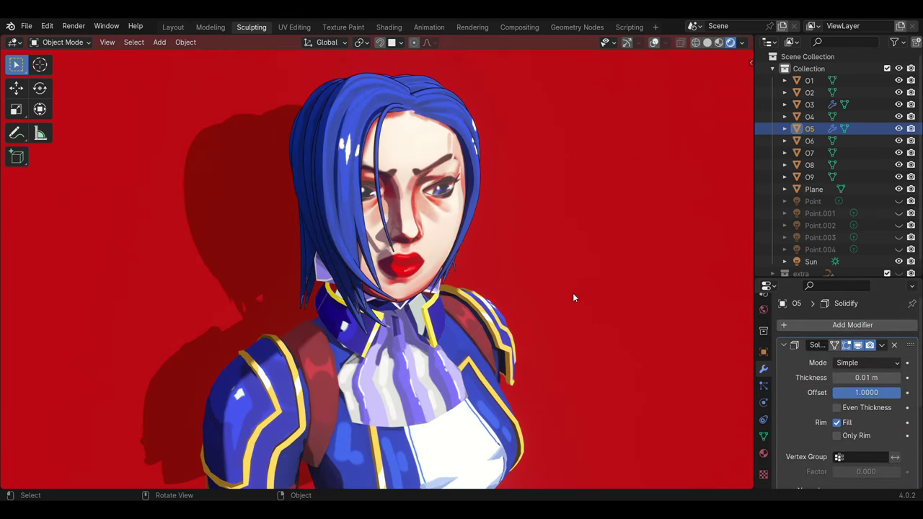
pyautogui.click(838, 378)
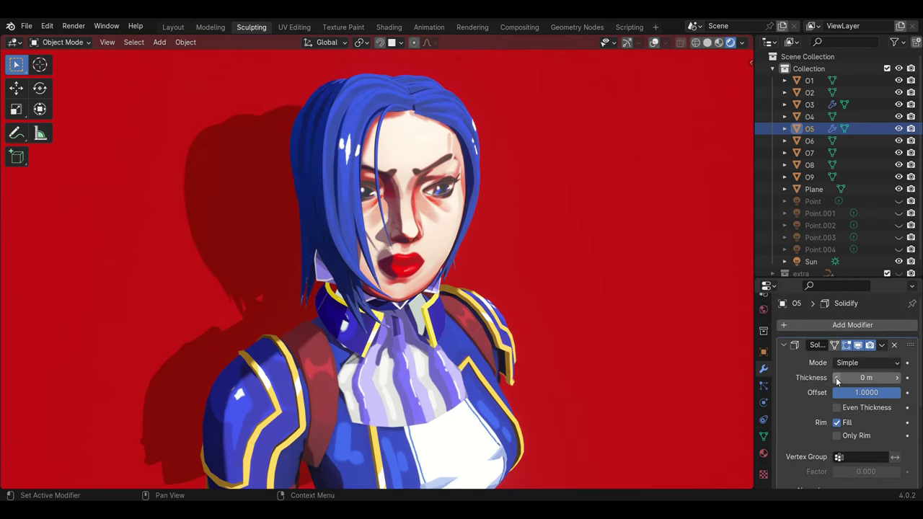
pyautogui.scroll(-2, 548, 284)
pyautogui.moveTo(548, 284)
pyautogui.mouseDown(button='middle')
pyautogui.moveTo(484, 316)
pyautogui.moveTo(433, 310)
pyautogui.mouseUp(button='middle')
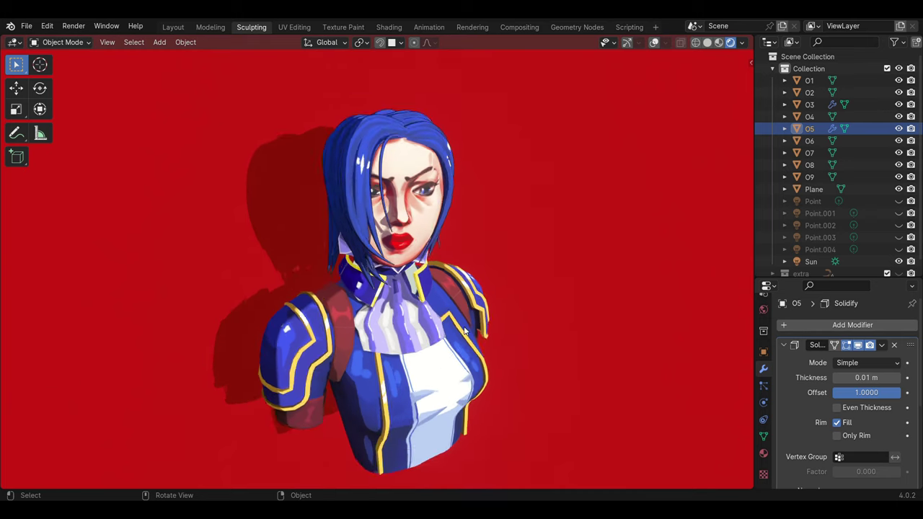
pyautogui.scroll(2, 418, 306)
pyautogui.click(403, 304)
pyautogui.click(423, 363)
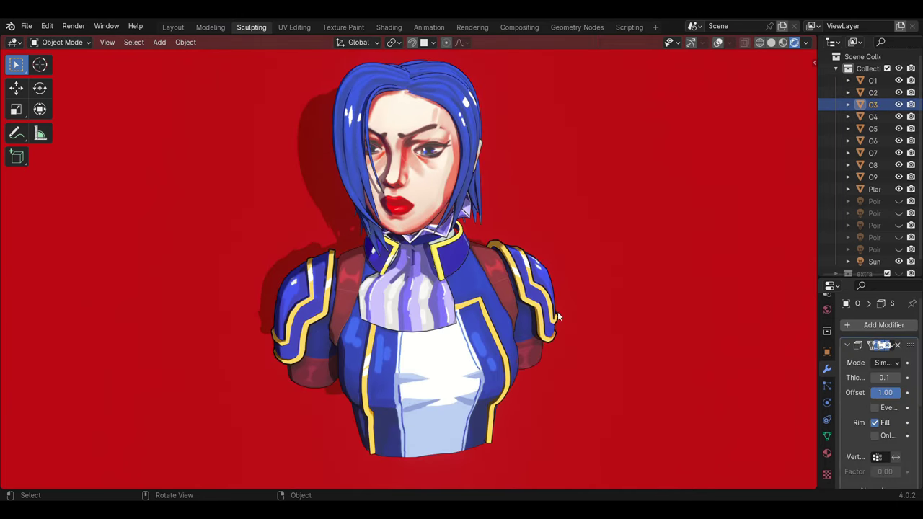
pyautogui.click(557, 311)
pyautogui.moveTo(477, 267)
pyautogui.mouseDown(button='middle')
pyautogui.moveTo(433, 288)
pyautogui.moveTo(476, 294)
pyautogui.moveTo(454, 339)
pyautogui.moveTo(423, 349)
pyautogui.moveTo(455, 318)
pyautogui.mouseUp(button='middle')
pyautogui.scroll(2, 432, 289)
pyautogui.scroll(-2, 471, 290)
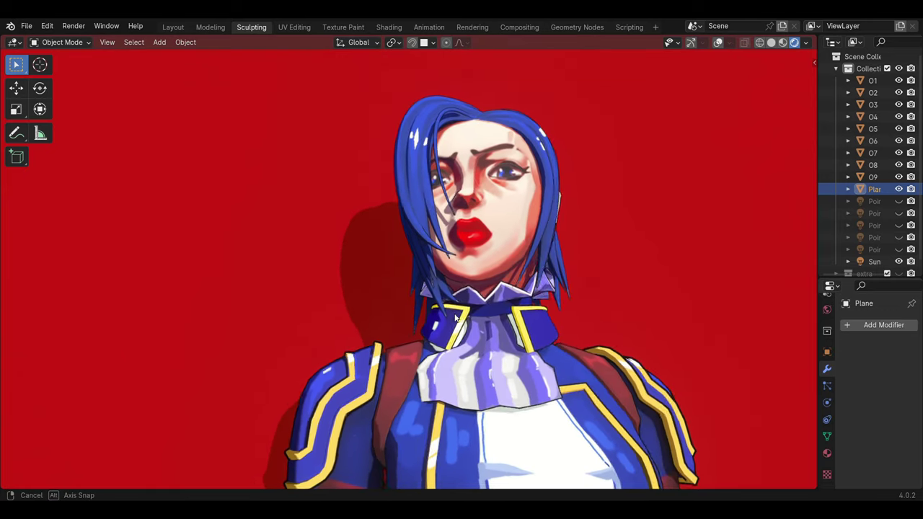